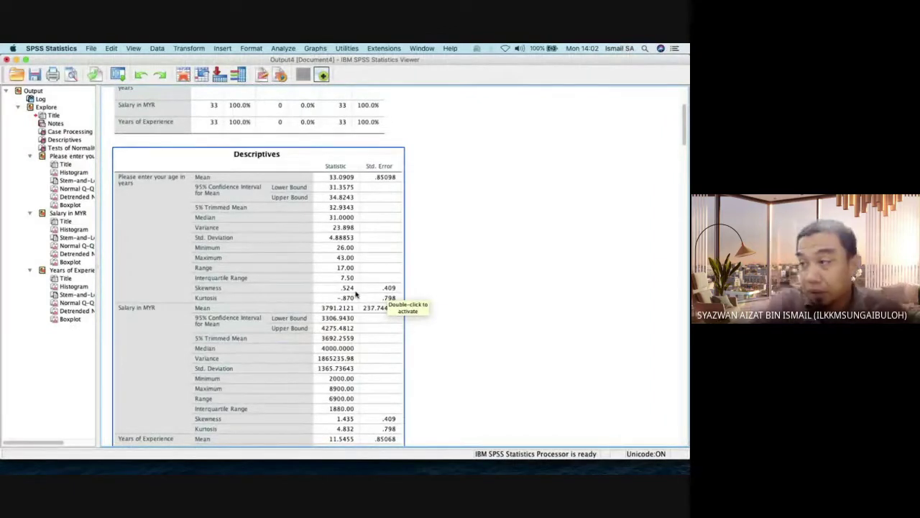
# Review the Descriptives table, the Tests of Normality table and the age histogram in the Explore output
pyautogui.scroll(-15, 355, 294)
pyautogui.scroll(6, 356, 294)
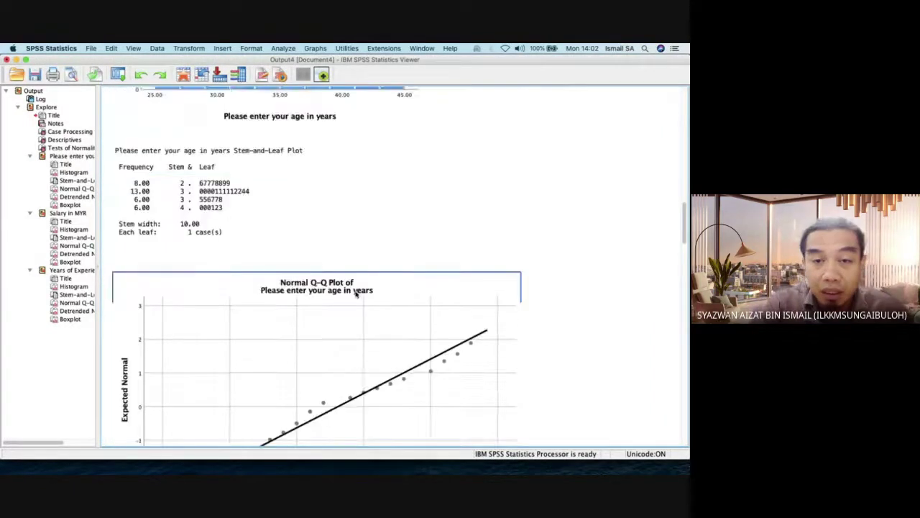
pyautogui.scroll(10, 355, 294)
pyautogui.scroll(-6, 355, 294)
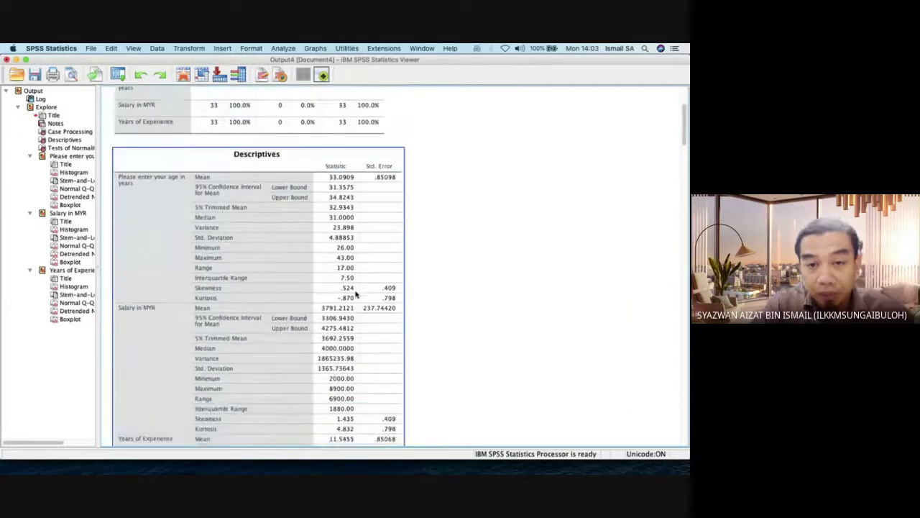
pyautogui.click(355, 294)
pyautogui.scroll(-1, 355, 294)
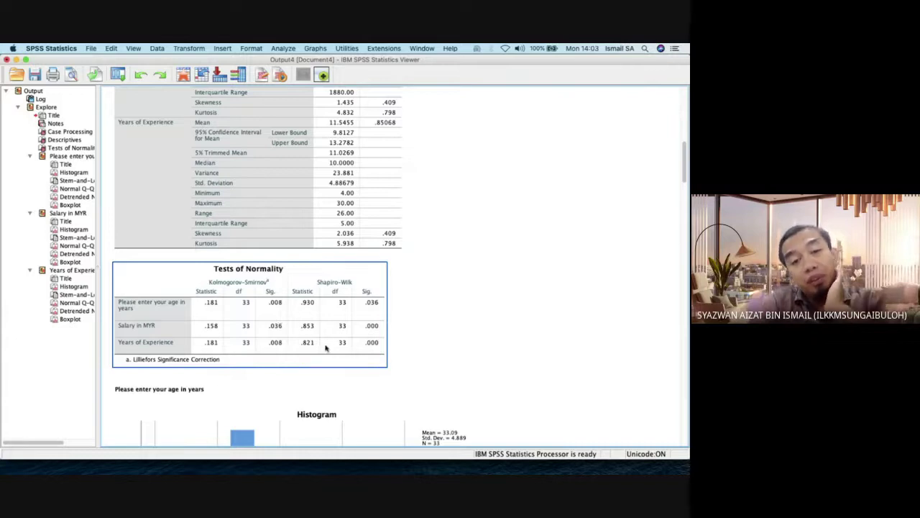
pyautogui.click(281, 321)
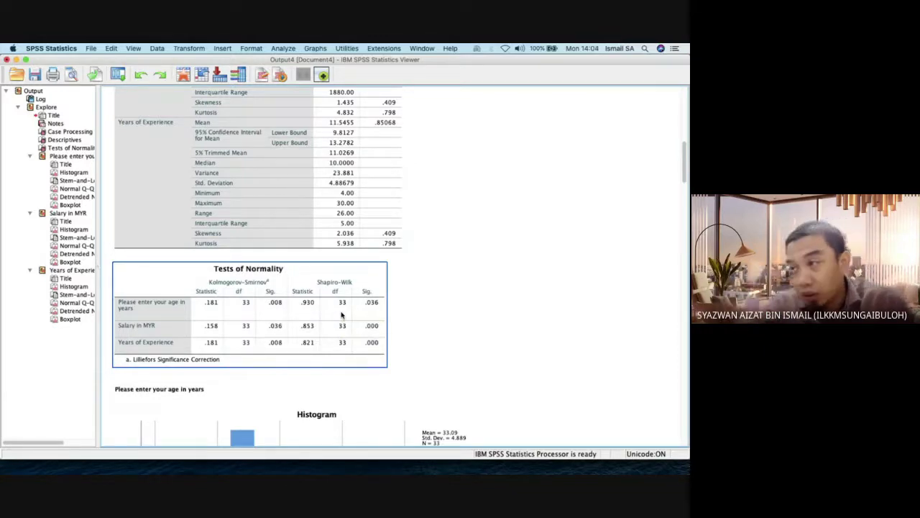
pyautogui.scroll(-5, 341, 314)
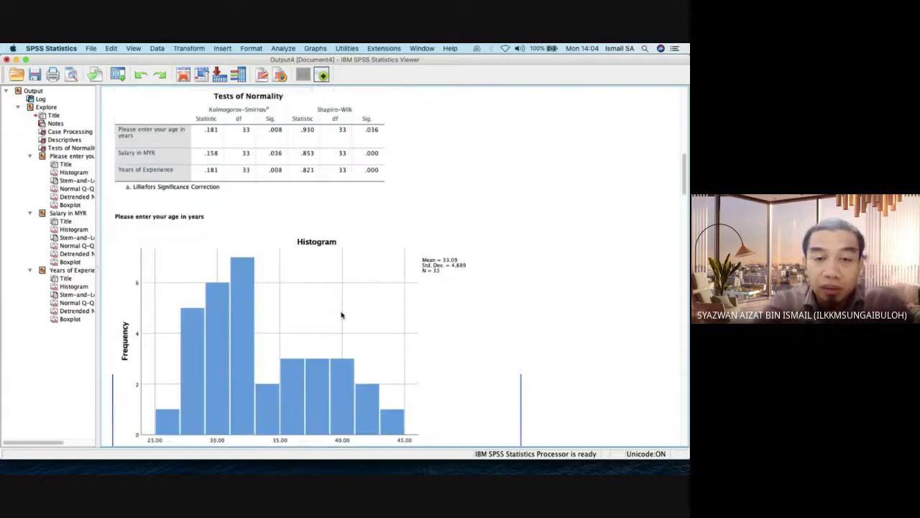
pyautogui.scroll(2, 341, 314)
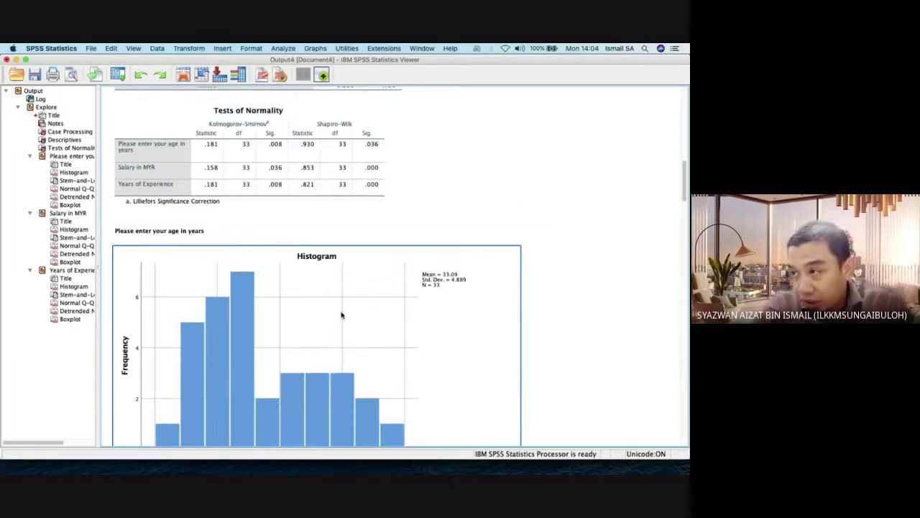
pyautogui.scroll(-6, 341, 309)
pyautogui.scroll(-2, 343, 328)
pyautogui.scroll(9, 343, 328)
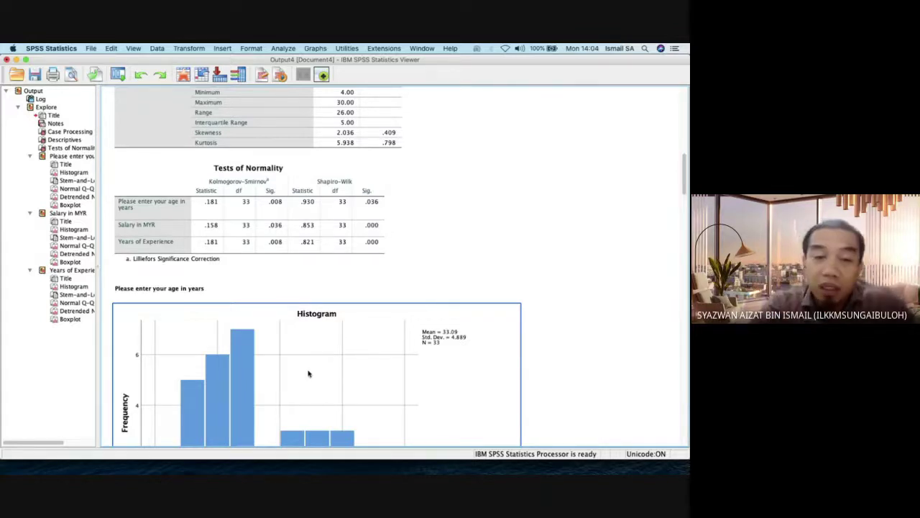
# Add a Normal distribution curve to the age histogram with the Chart Editor and return to the output
pyautogui.scroll(-5, 308, 366)
pyautogui.click(313, 322)
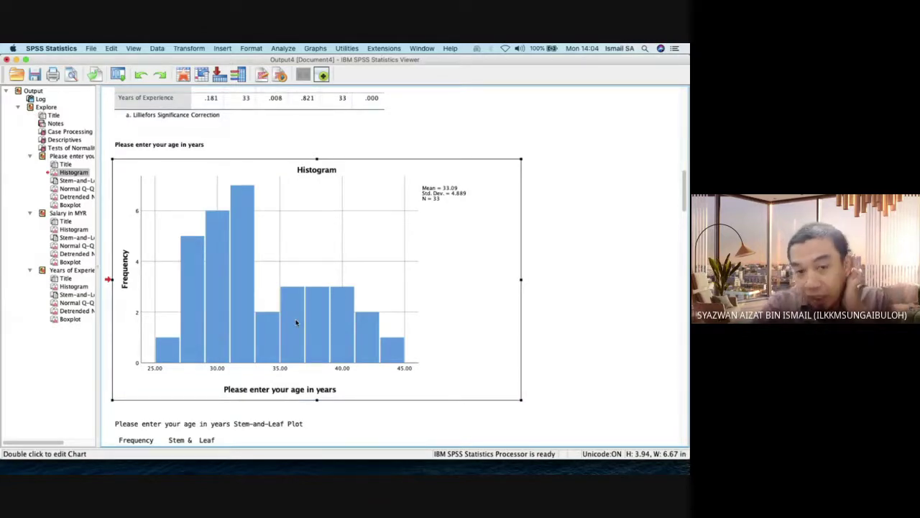
pyautogui.doubleClick(327, 323)
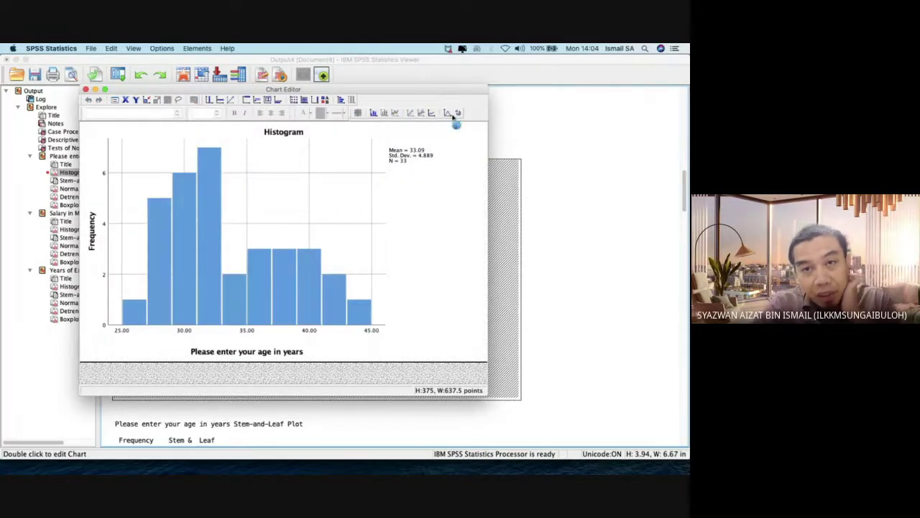
pyautogui.click(452, 114)
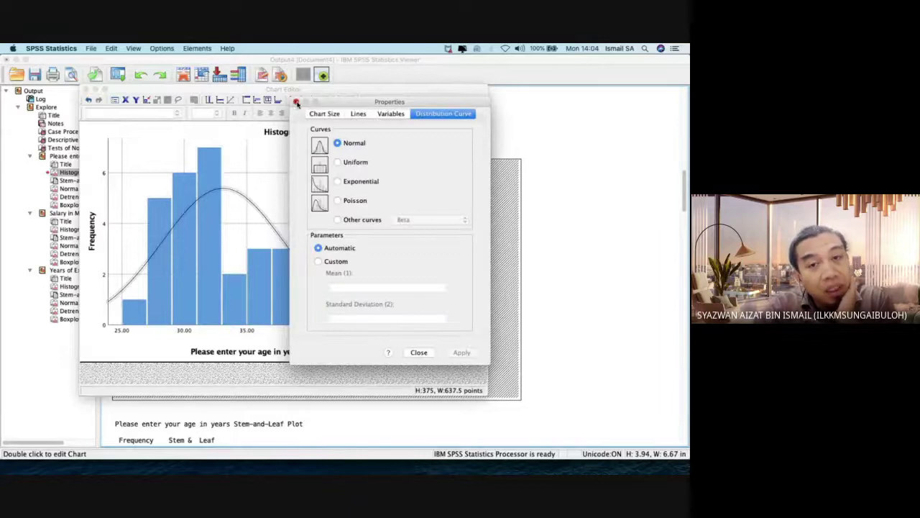
pyautogui.click(296, 103)
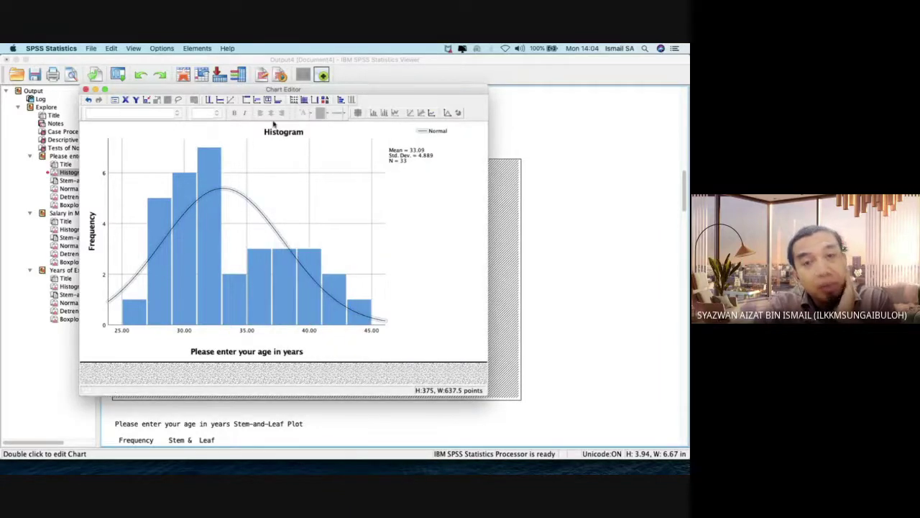
pyautogui.click(85, 92)
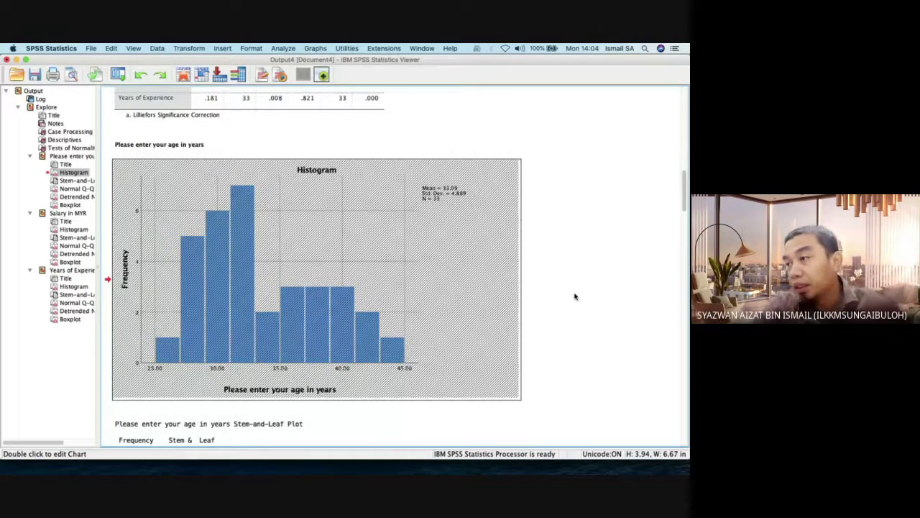
pyautogui.hotkey('ctrl', 'Up')
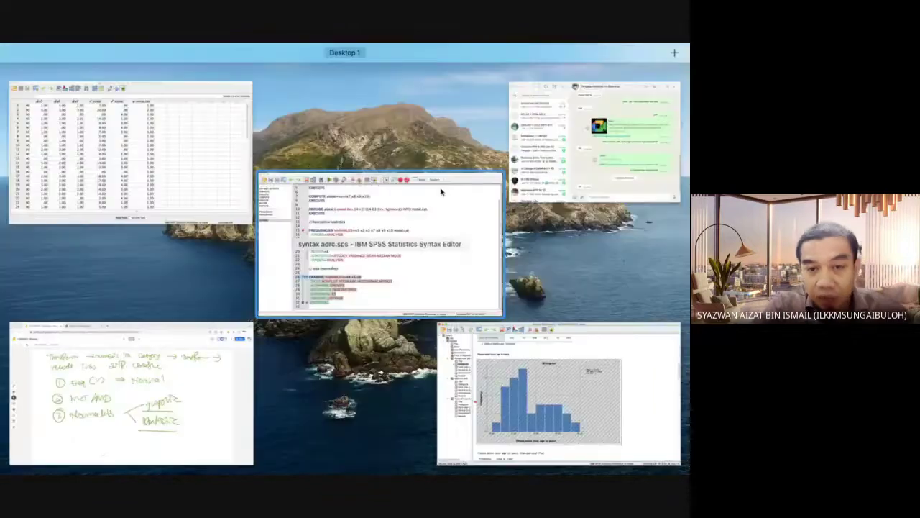
pyautogui.click(522, 372)
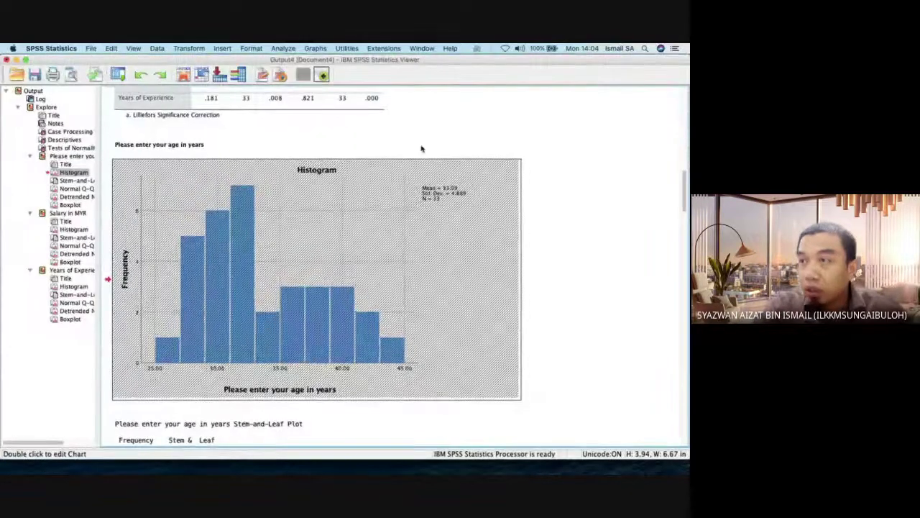
pyautogui.doubleClick(330, 194)
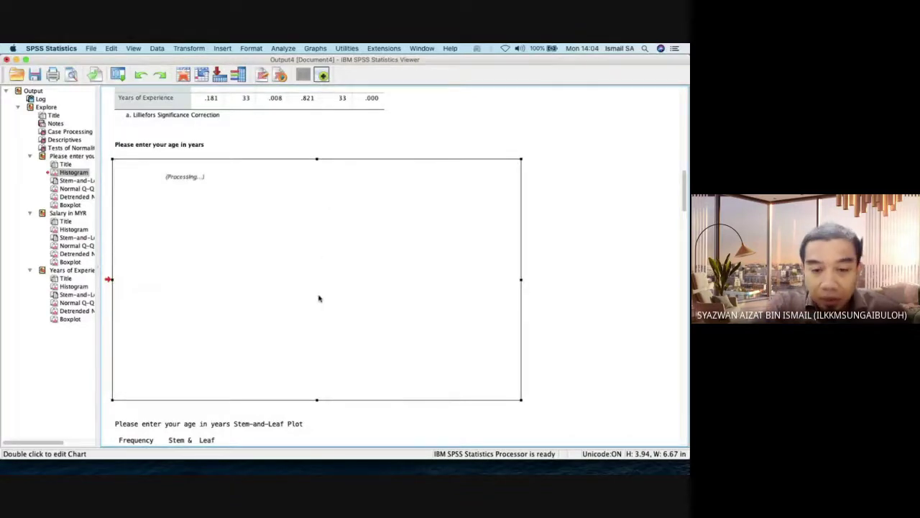
# Examine the age variable's stem-and-leaf plot and the plots that follow it in the Explore output
pyautogui.scroll(-15, 557, 321)
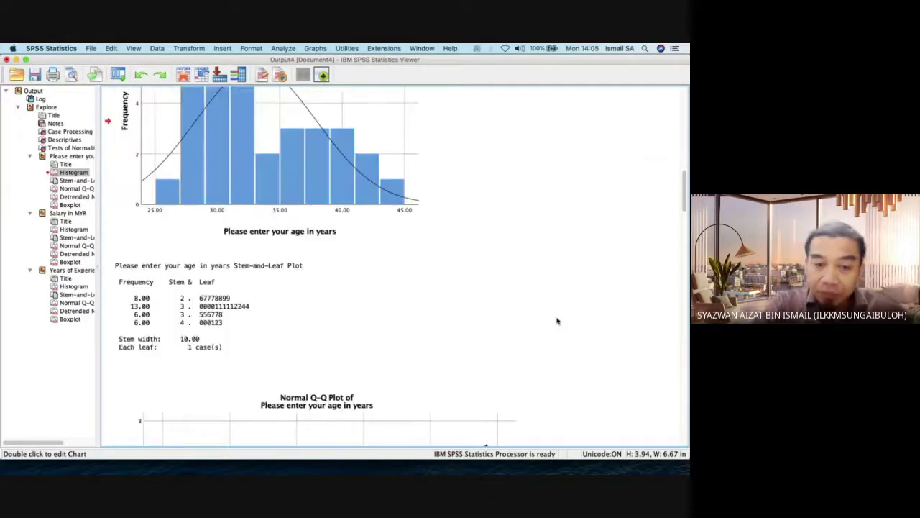
pyautogui.scroll(-10, 558, 321)
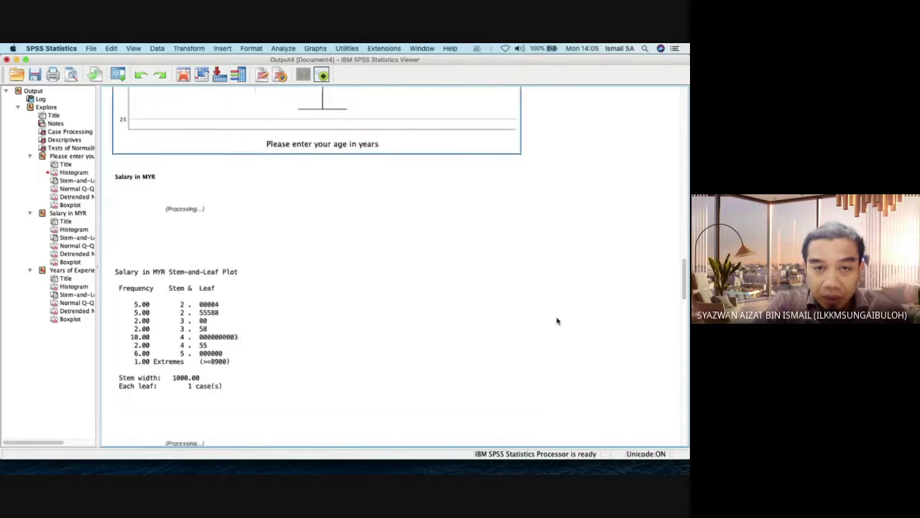
pyautogui.scroll(6, 558, 321)
pyautogui.scroll(20, 558, 321)
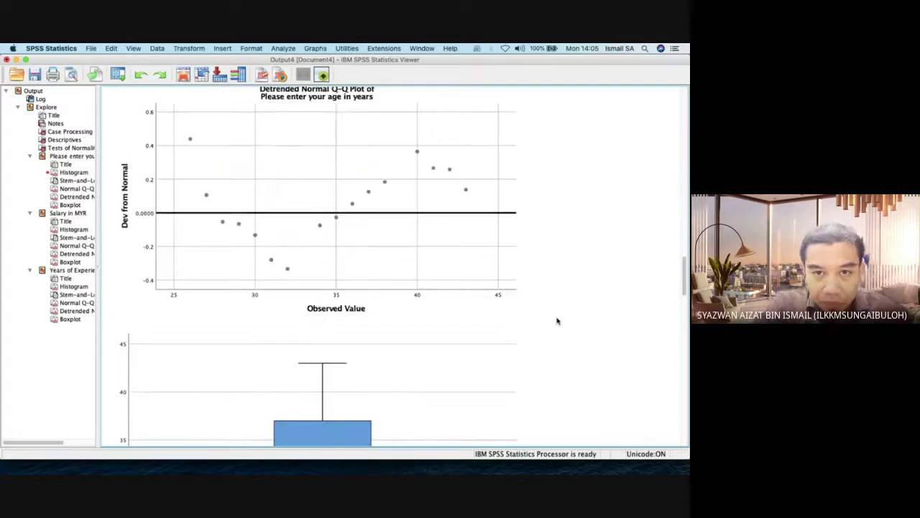
pyautogui.scroll(-10, 558, 321)
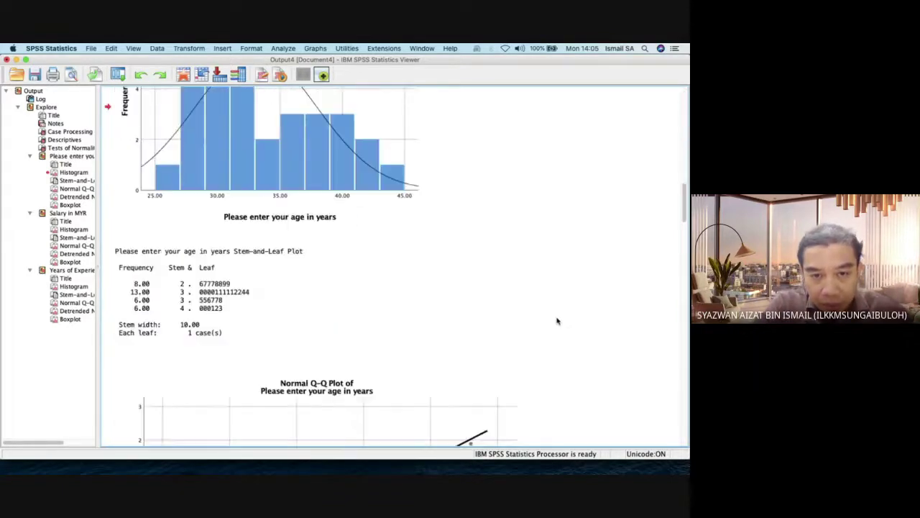
pyautogui.scroll(-5, 557, 321)
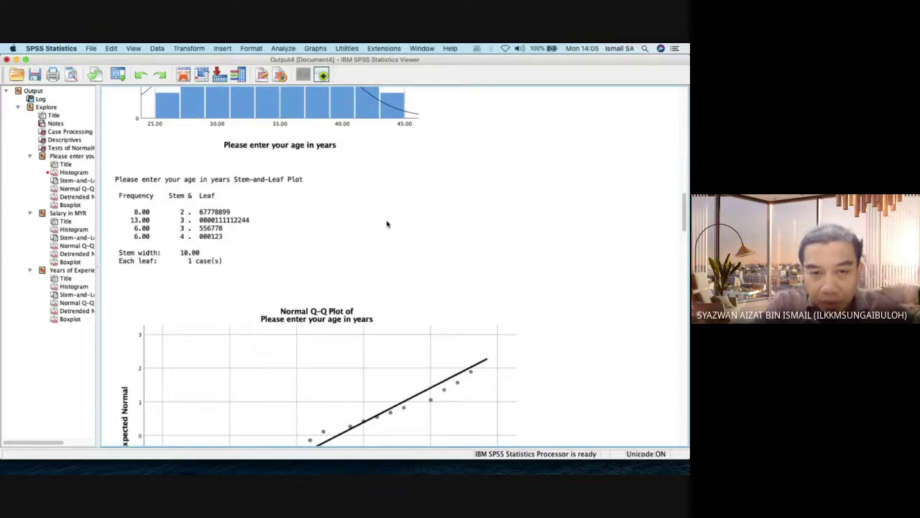
pyautogui.click(250, 247)
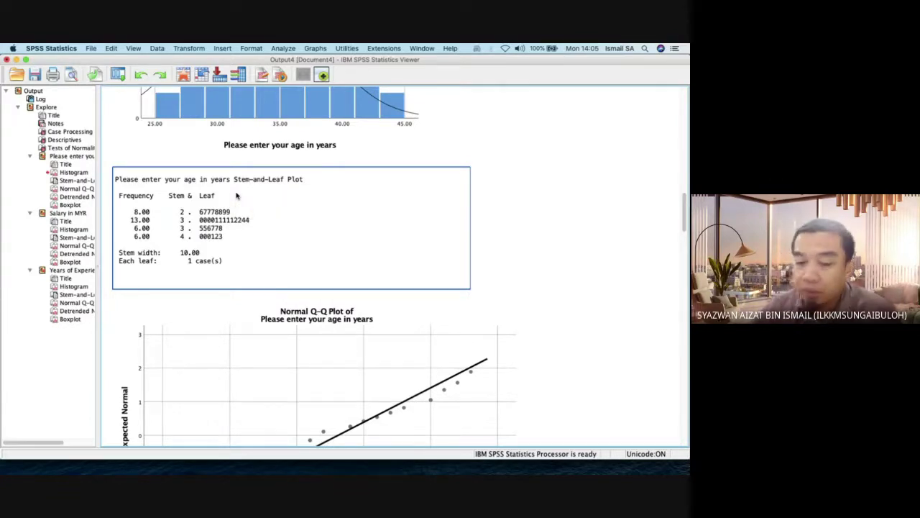
pyautogui.scroll(-10, 236, 196)
# Switch to the Google Jamboard notes and sketch a stem-and-leaf pattern with a curved outline beneath the Normality item
pyautogui.hotkey('ctrl', 'Up')
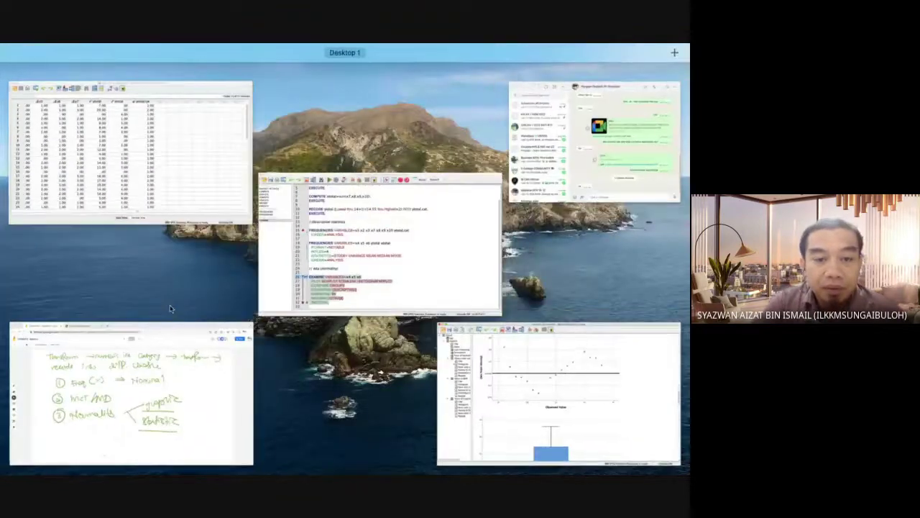
pyautogui.click(172, 386)
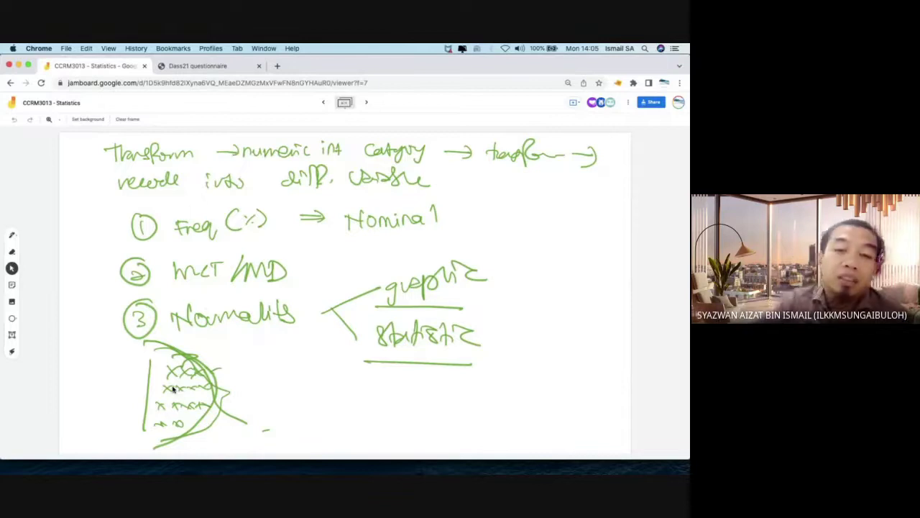
# Return to the SPSS output and examine the age Q-Q plot, detrended Q-Q plot and boxplot, and the Salary in MYR histogram
pyautogui.hotkey('ctrl', 'Up')
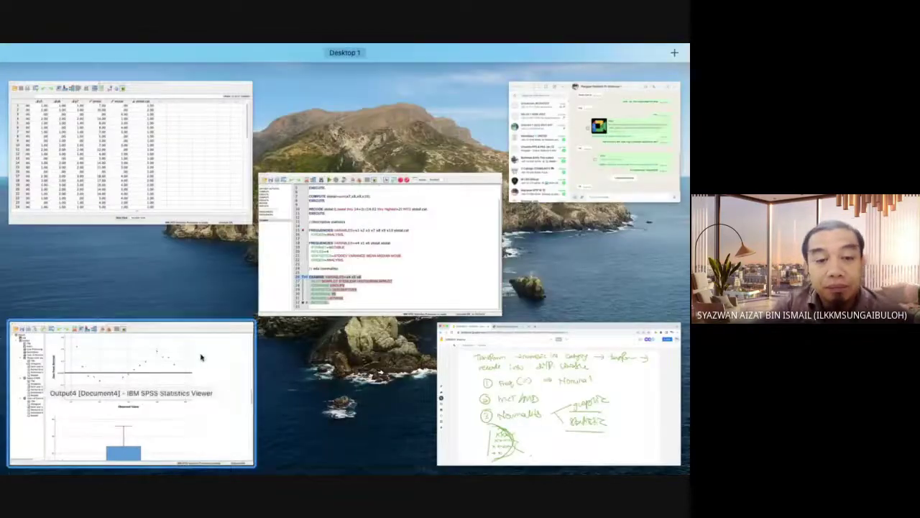
pyautogui.click(173, 389)
pyautogui.scroll(10, 291, 296)
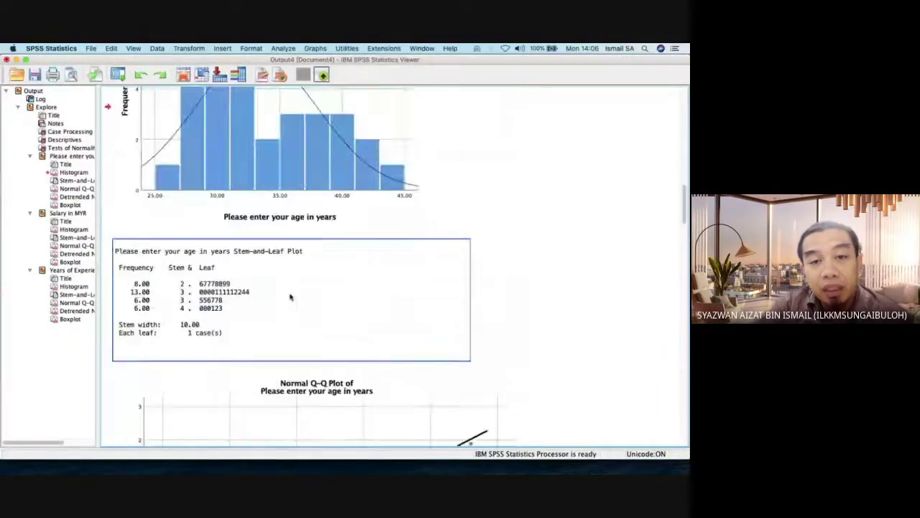
pyautogui.scroll(-5, 290, 296)
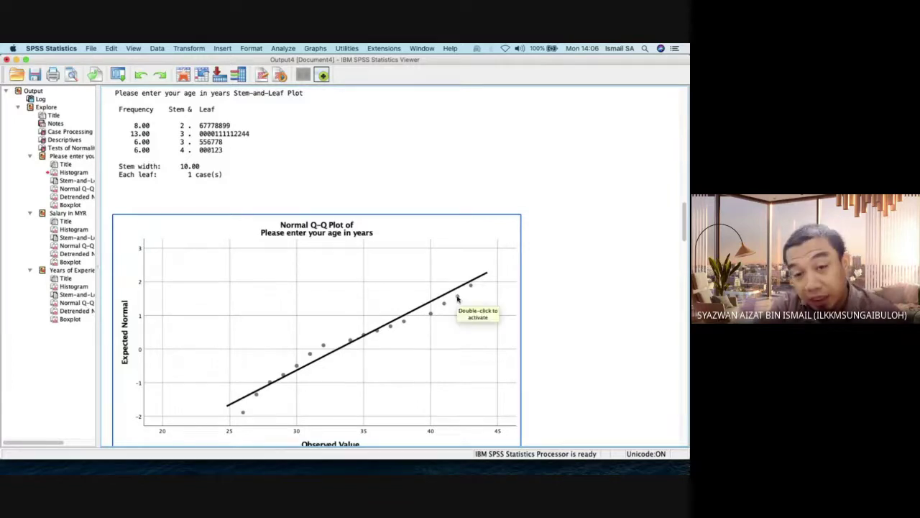
pyautogui.scroll(-2, 457, 299)
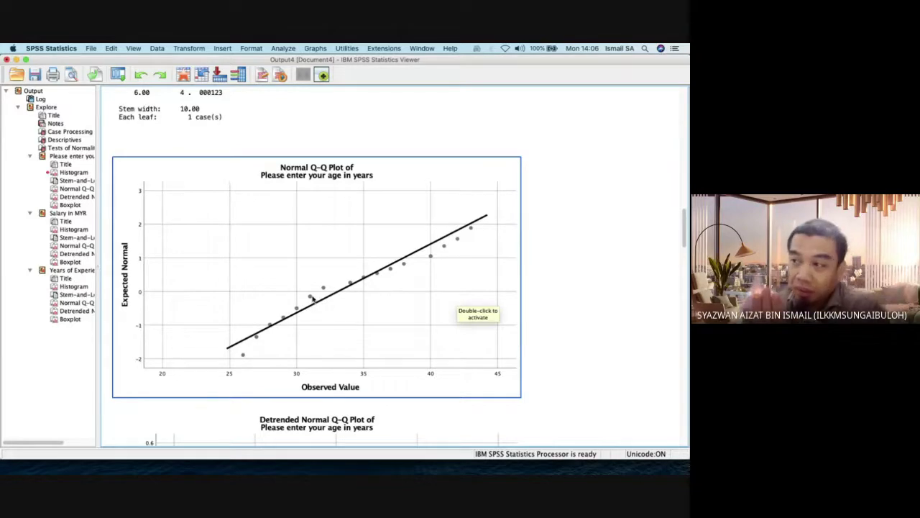
pyautogui.scroll(-8, 313, 300)
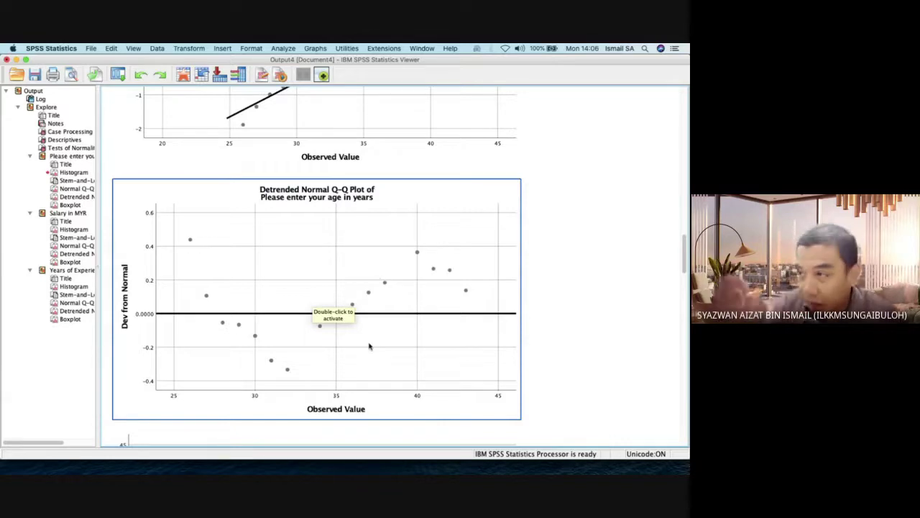
pyautogui.scroll(-5, 369, 347)
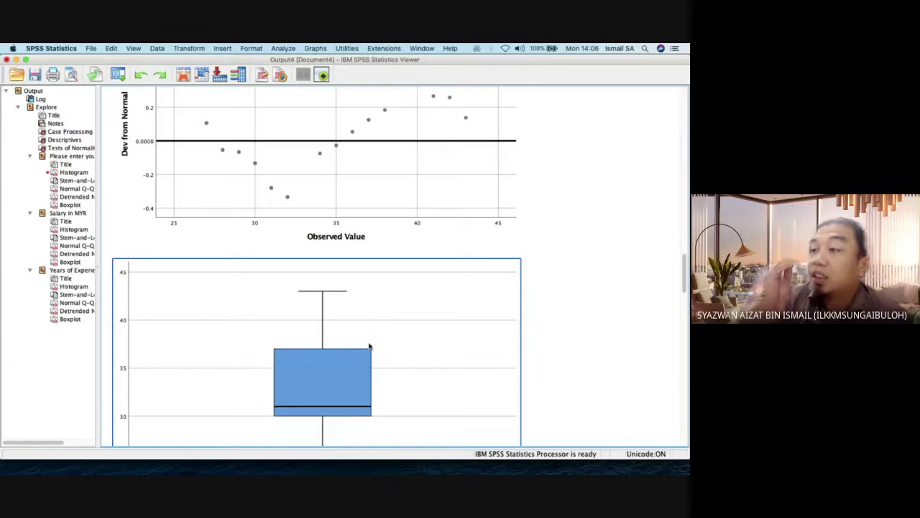
pyautogui.scroll(-2, 369, 347)
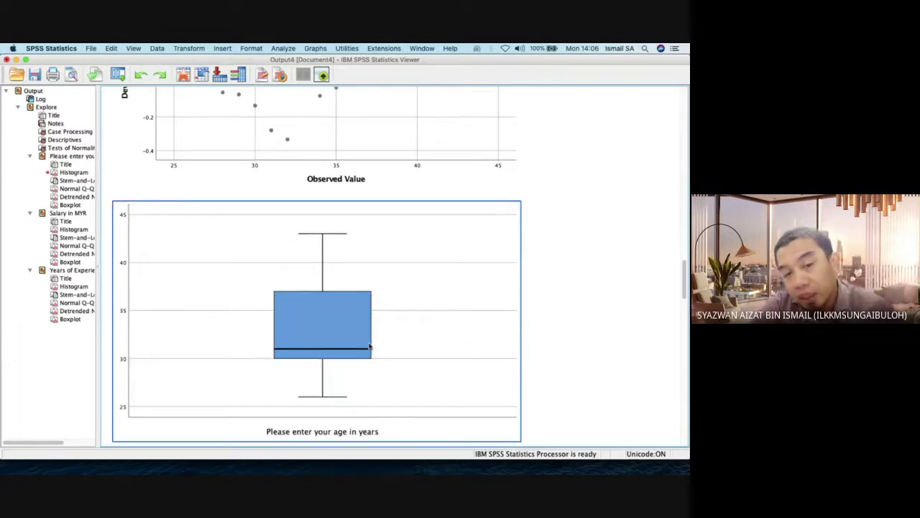
pyautogui.scroll(-4, 369, 346)
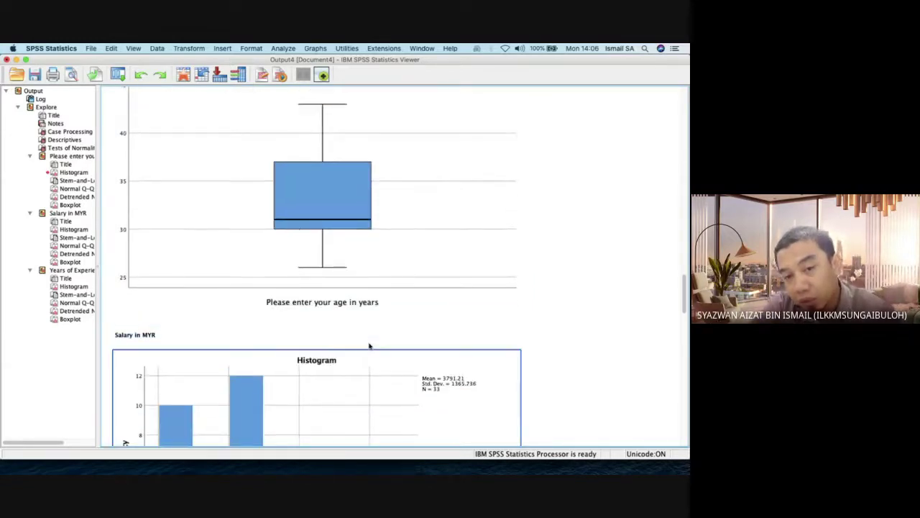
pyautogui.scroll(-5, 369, 347)
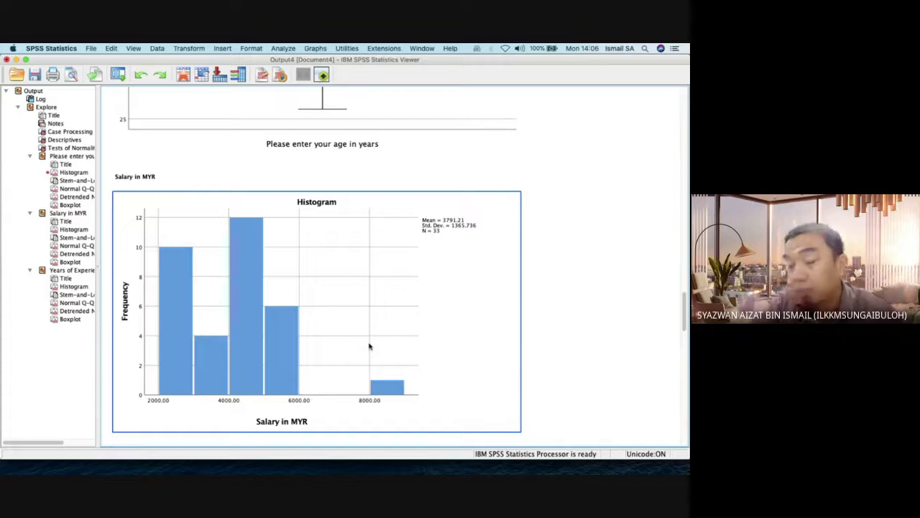
# Switch to the Google Jamboard notes and handwrite "normal parametric" and "non parametric" beside the graphic and statistic branches
pyautogui.hotkey('ctrl', 'Up')
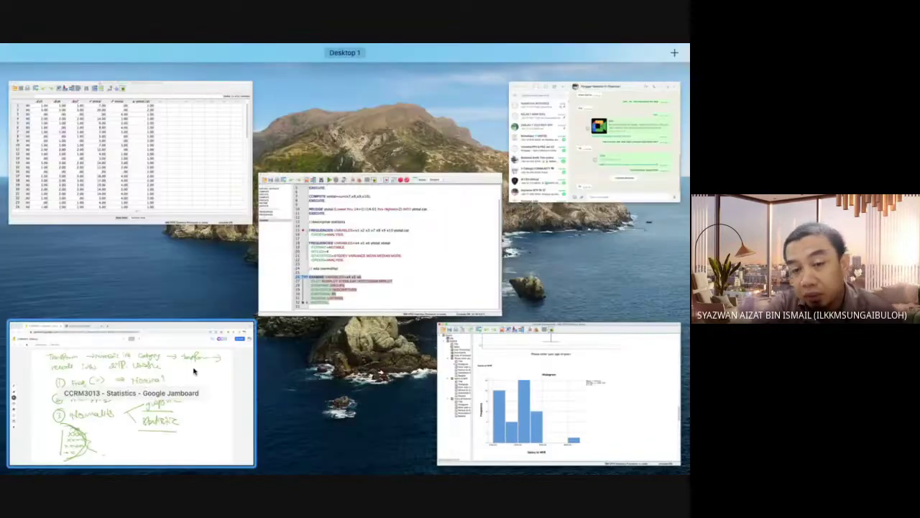
pyautogui.click(194, 370)
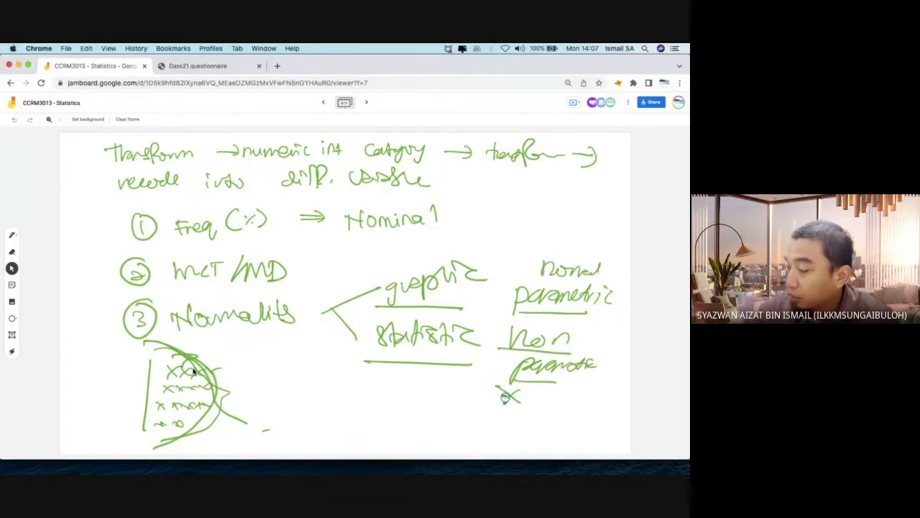
pyautogui.hotkey('ctrl', 'Up')
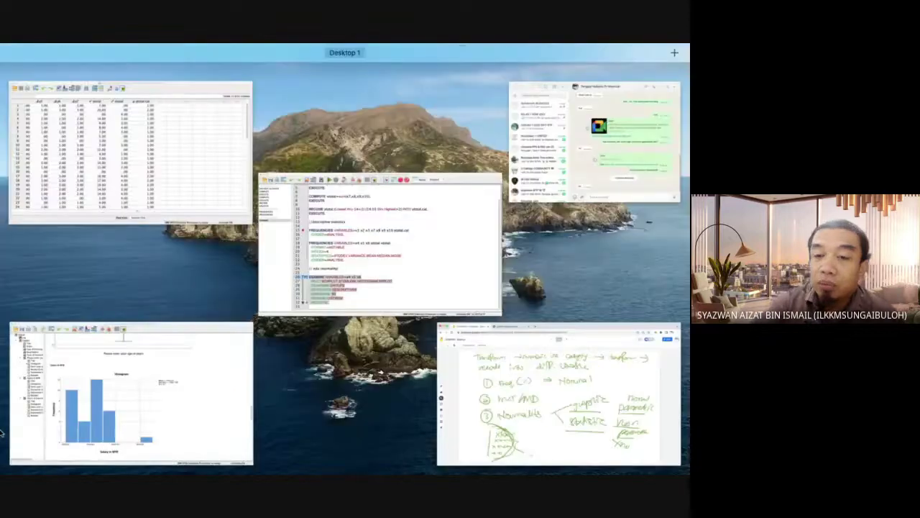
# Return to the SPSS output and examine the Descriptives and Tests of Normality tables for age, salary and years of experience
pyautogui.click(147, 359)
pyautogui.scroll(-15, 148, 360)
pyautogui.scroll(20, 253, 335)
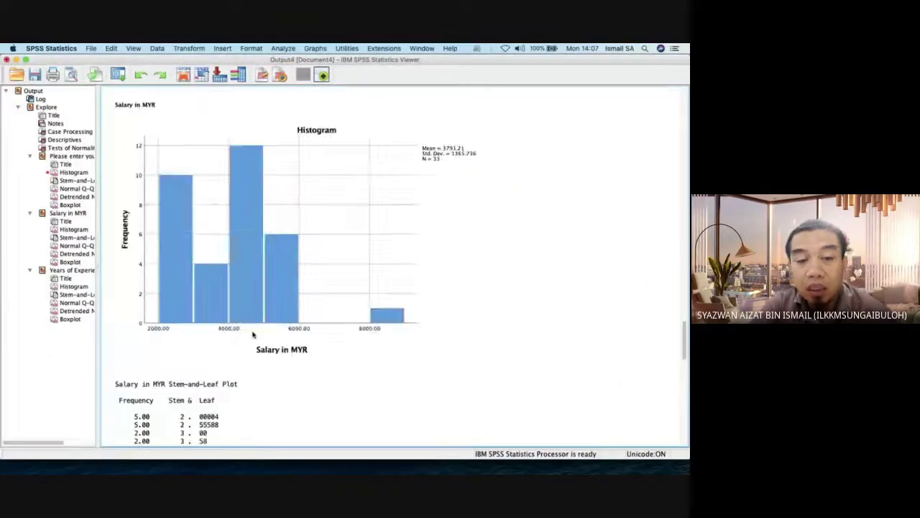
pyautogui.scroll(15, 252, 334)
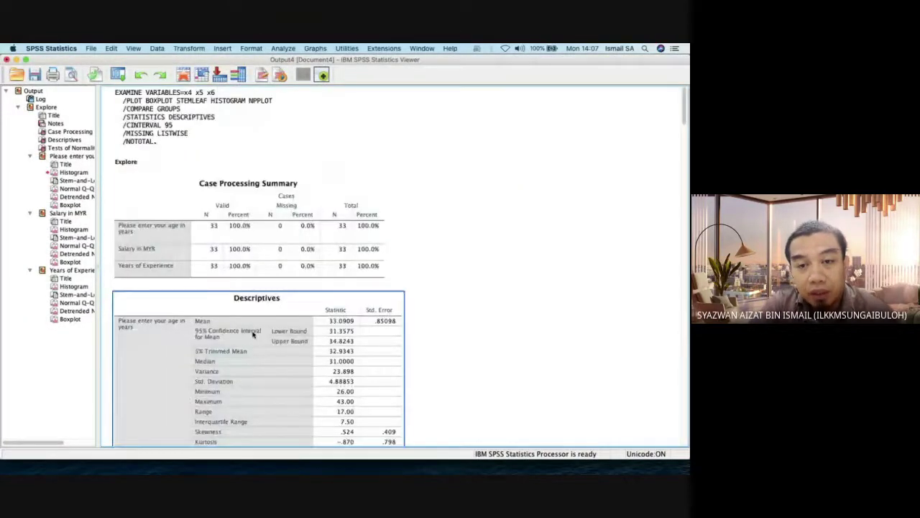
pyautogui.scroll(-5, 252, 334)
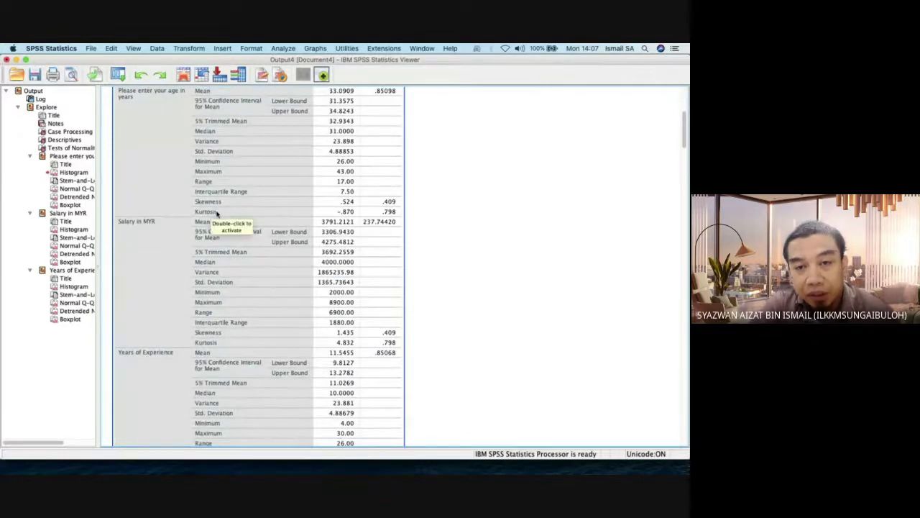
pyautogui.scroll(-5, 280, 312)
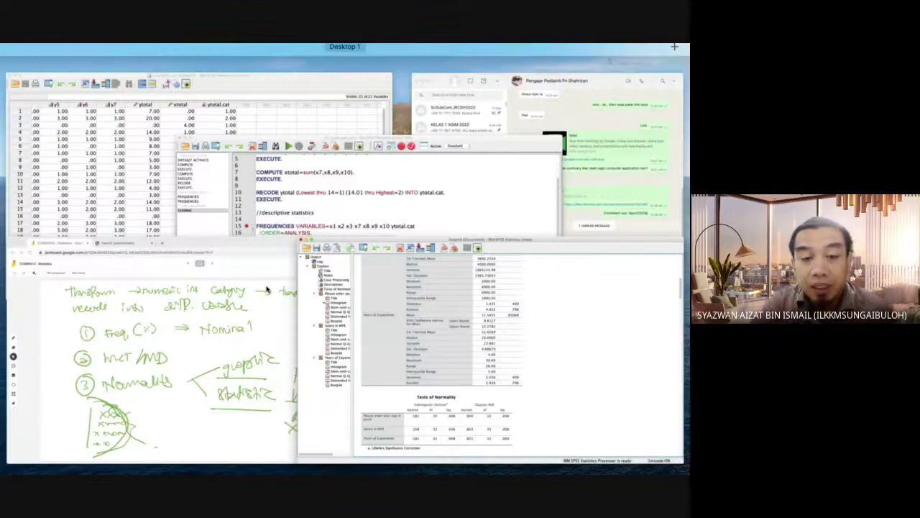
# Switch to the Google Jamboard notes and add frames outlining the five hypothesis steps and the Perbezaan tests for normal and non-normal data
pyautogui.click(176, 362)
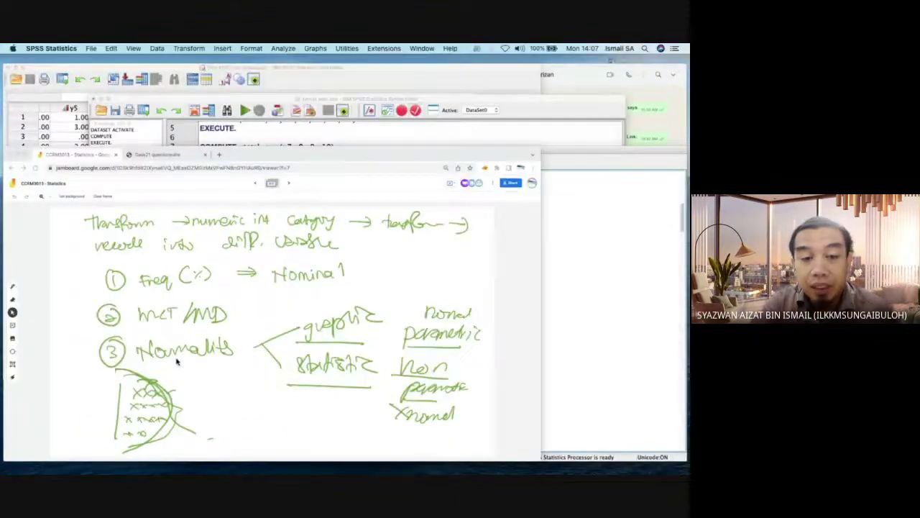
pyautogui.click(366, 103)
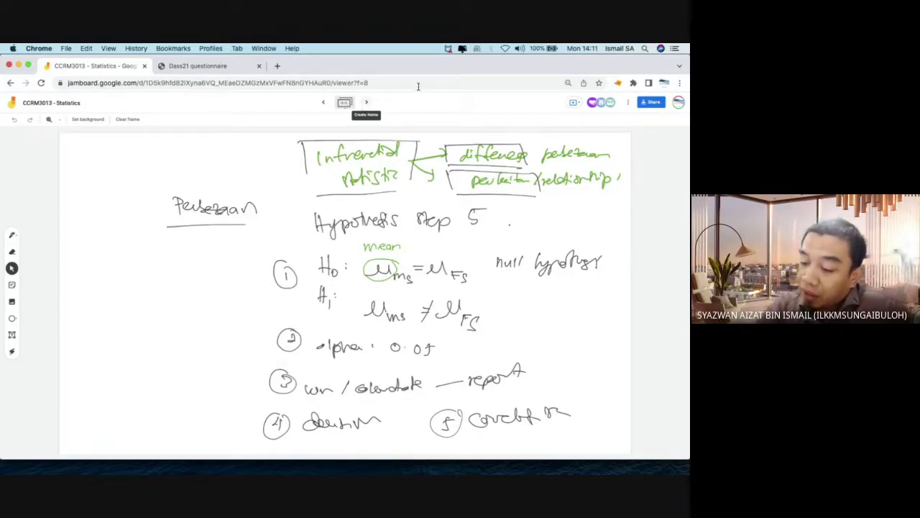
pyautogui.click(368, 103)
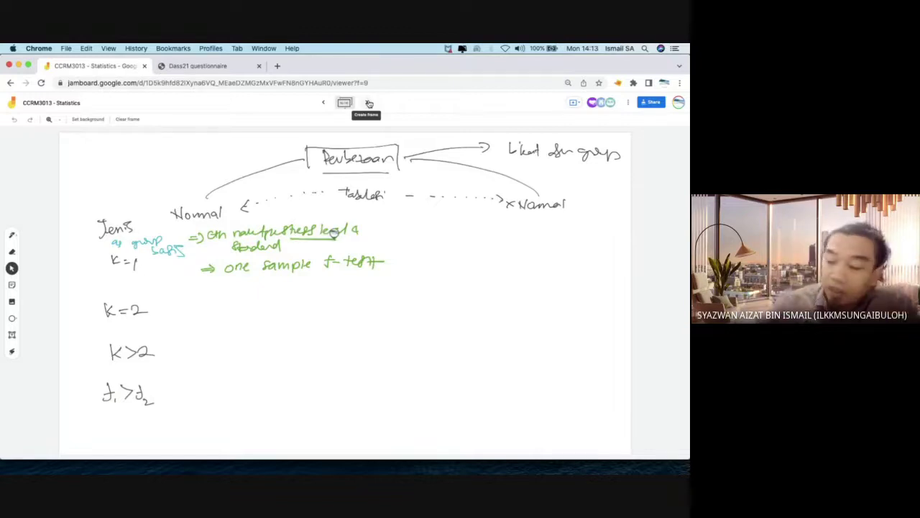
# Bring up the SPSS data file, and return to the Jamboard notes to check the one-sample t-test example
pyautogui.hotkey('ctrl', 'Up')
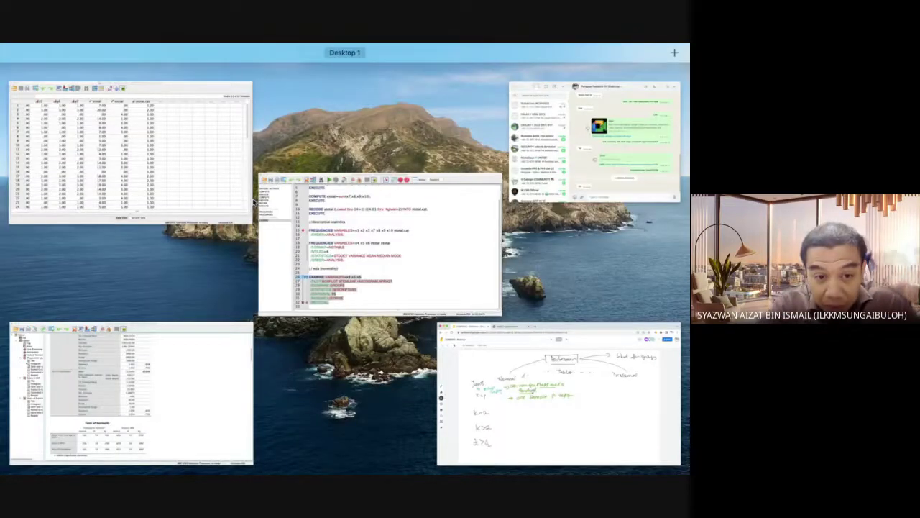
pyautogui.click(197, 199)
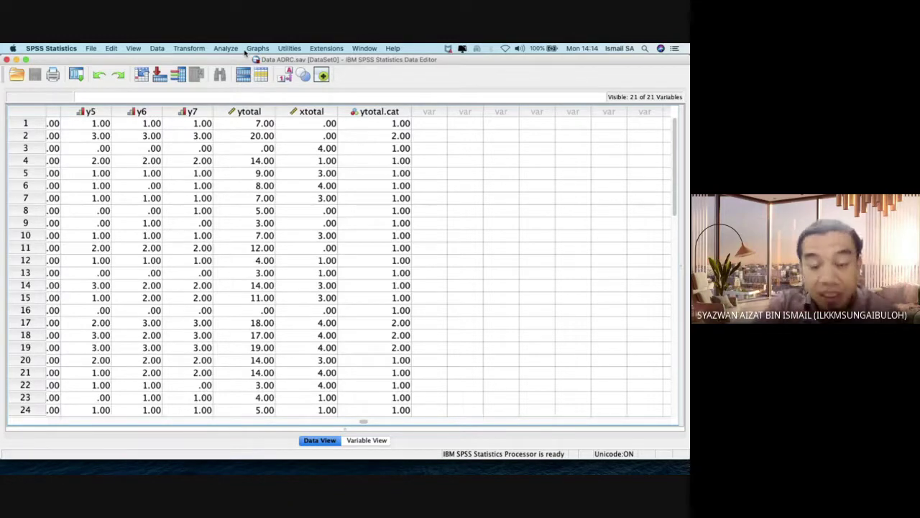
pyautogui.hotkey('ctrl', 'Up')
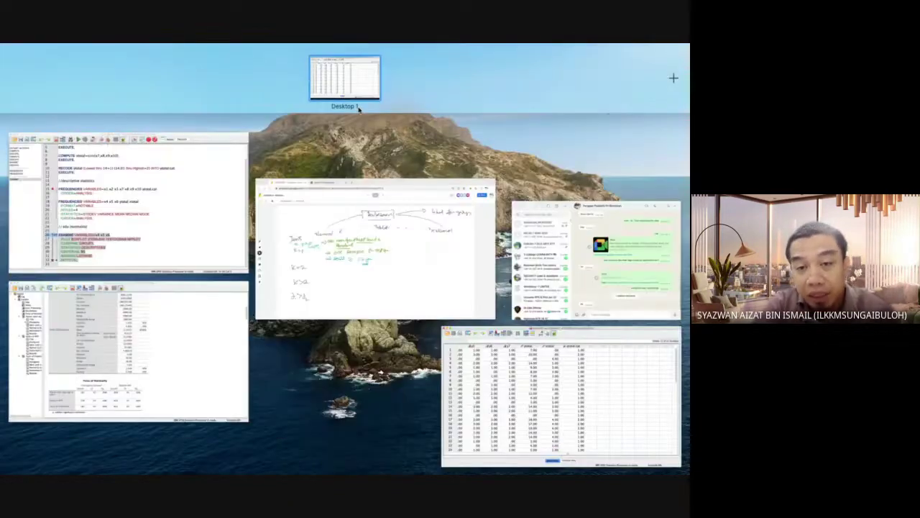
pyautogui.click(302, 244)
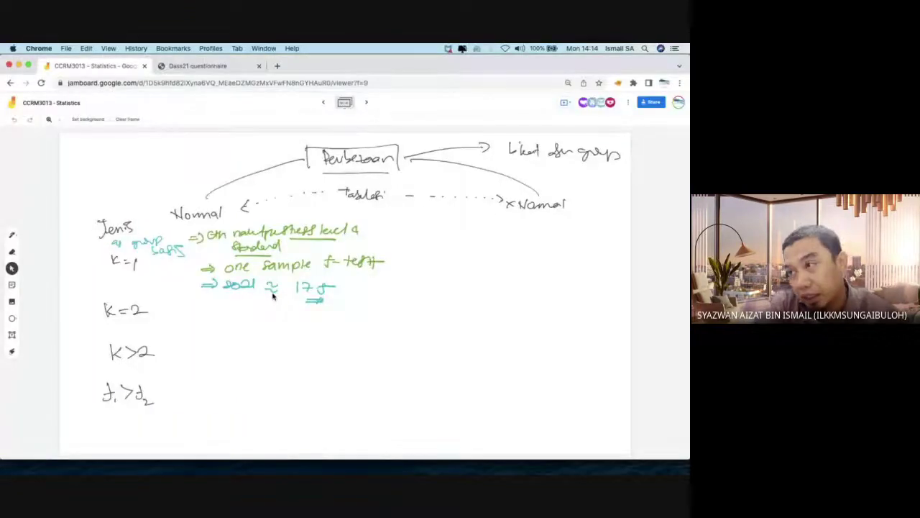
# Switch to the SPSS data file and set up a One-Sample T Test with ytotal as the test variable
pyautogui.hotkey('ctrl', 'Up')
pyautogui.click(130, 389)
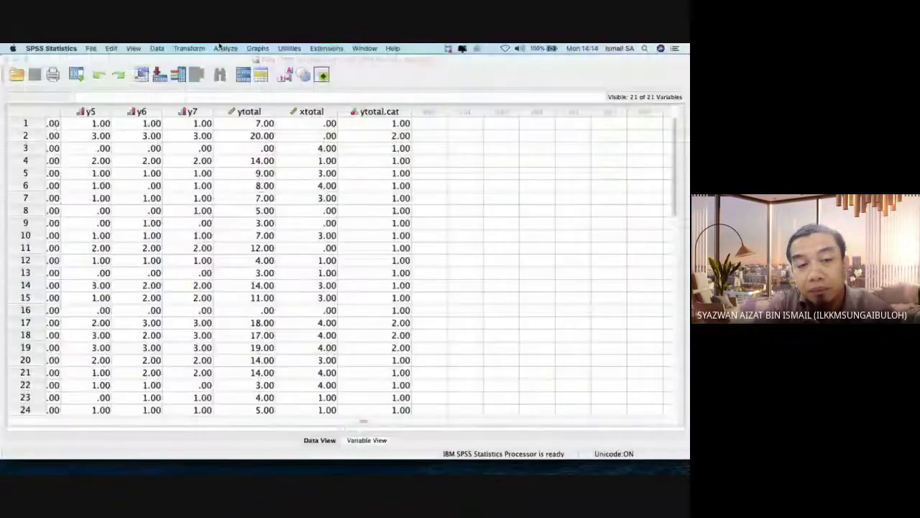
pyautogui.click(233, 49)
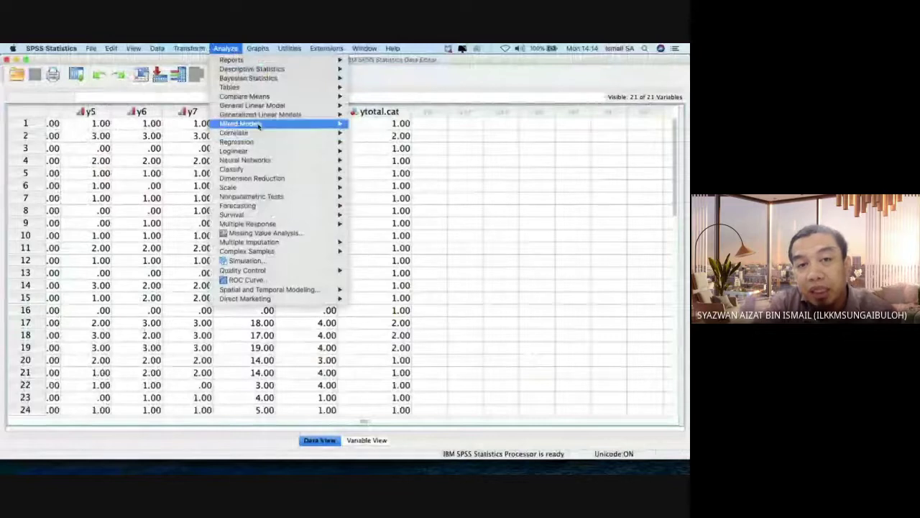
pyautogui.moveTo(292, 99)
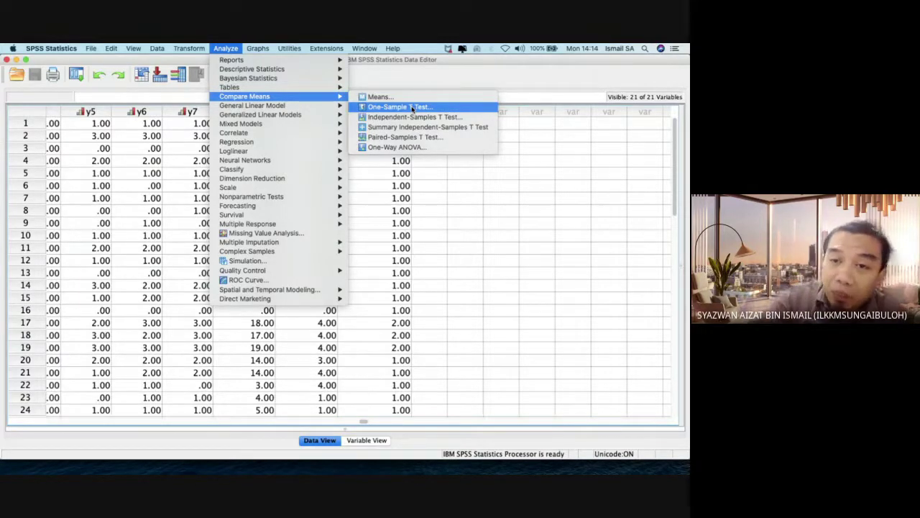
pyautogui.click(412, 107)
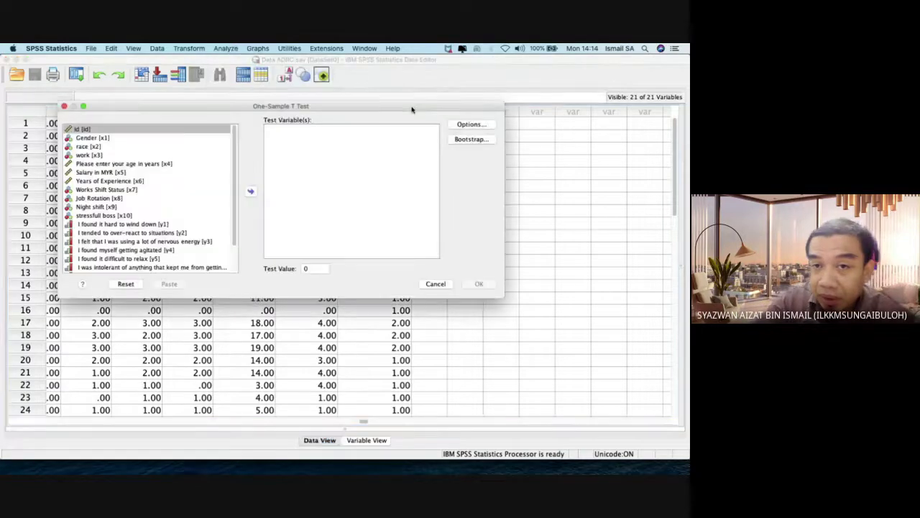
pyautogui.scroll(-3, 192, 191)
pyautogui.click(133, 251)
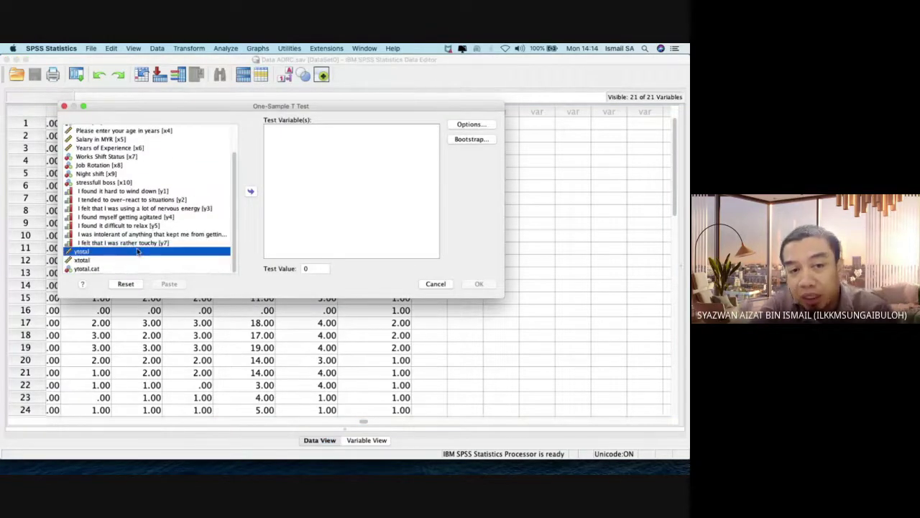
pyautogui.click(251, 191)
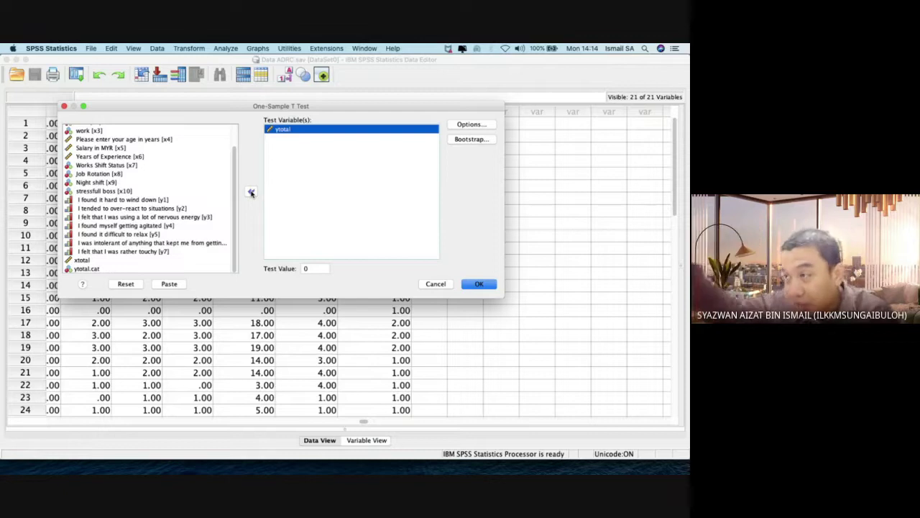
# Set the test value to 17.5, keep the 95% confidence interval, and paste the test as syntax
pyautogui.click(314, 268)
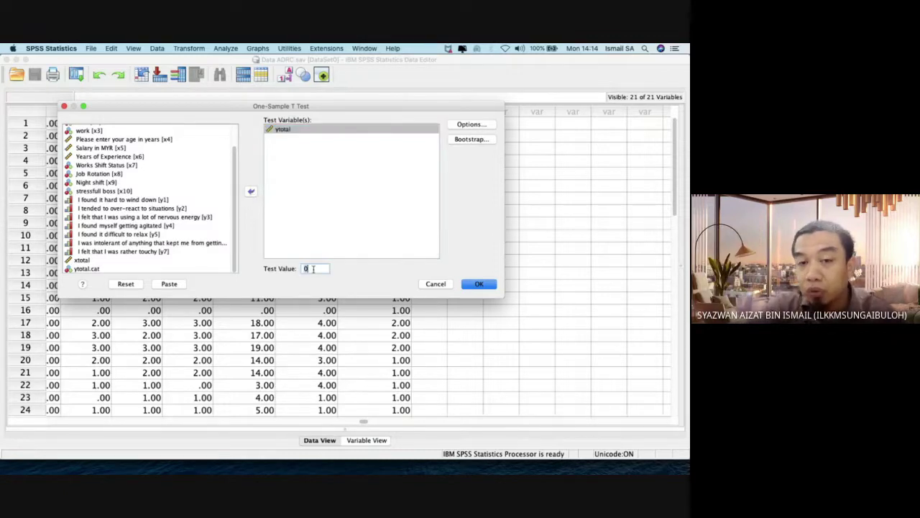
pyautogui.write('17')
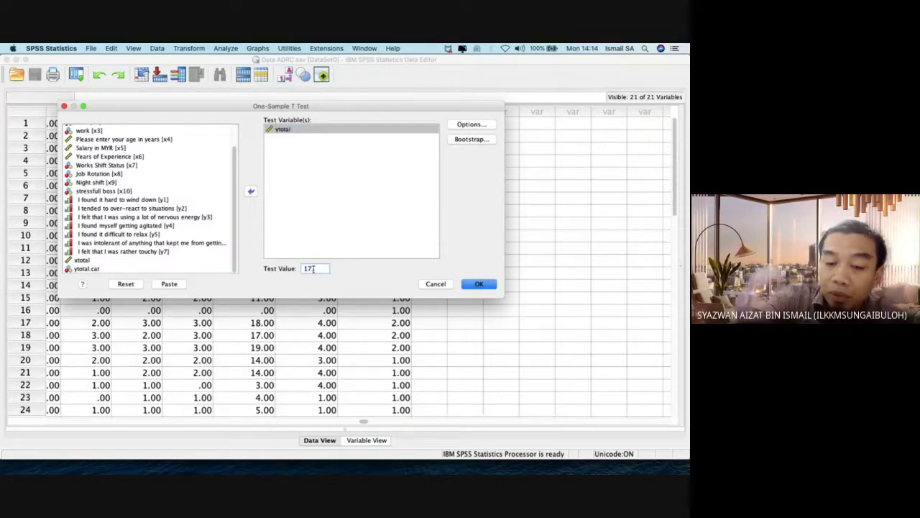
pyautogui.write('.5')
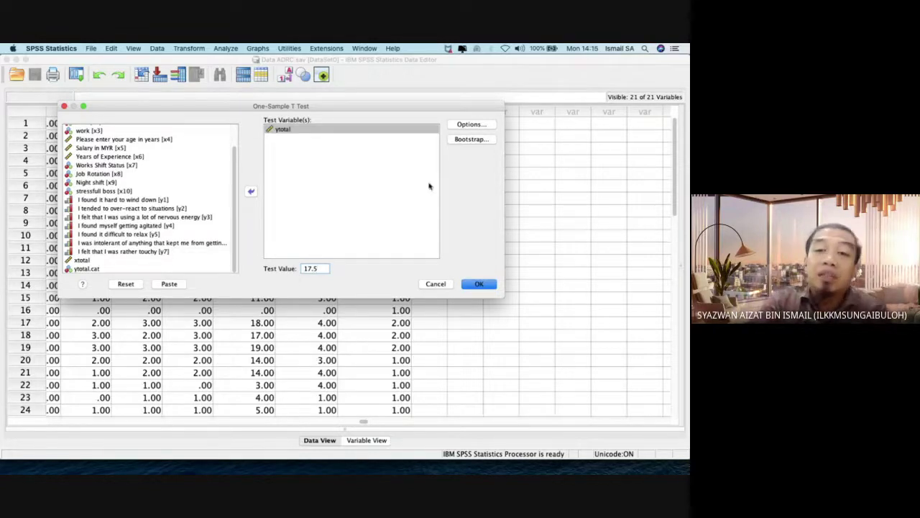
pyautogui.click(492, 127)
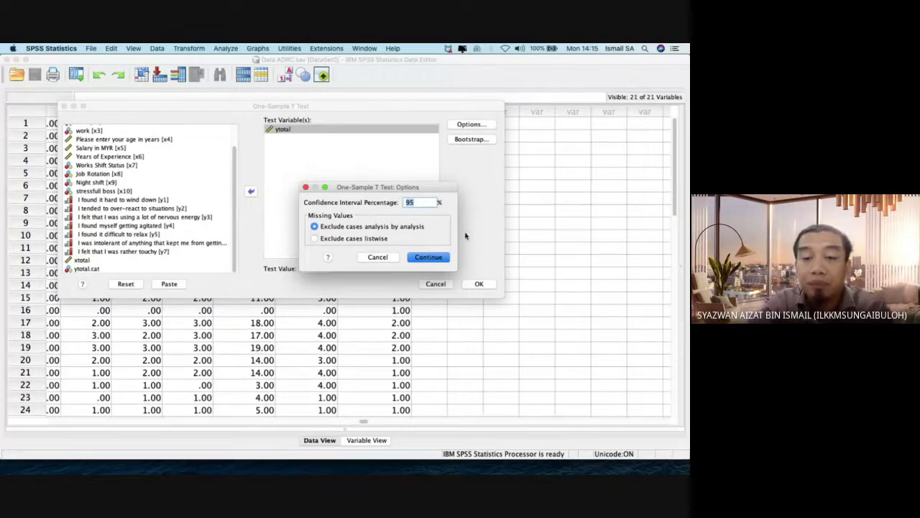
pyautogui.click(429, 257)
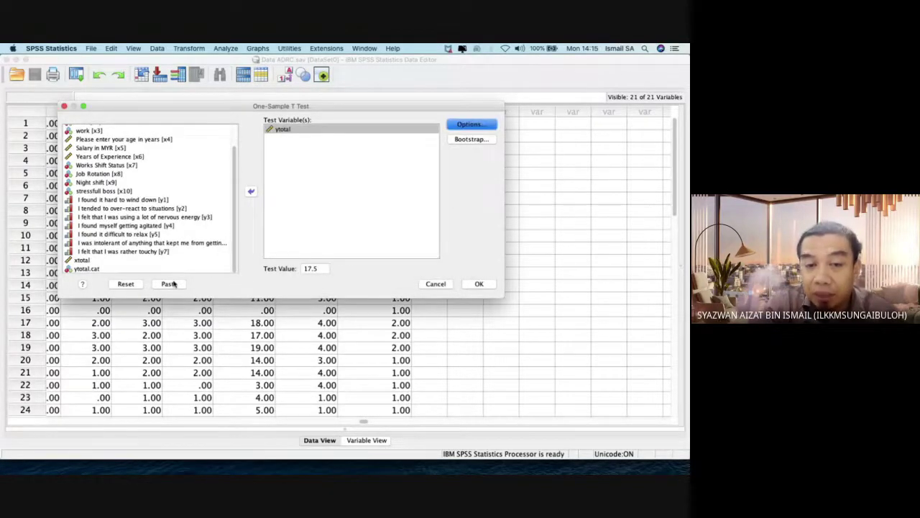
pyautogui.click(175, 284)
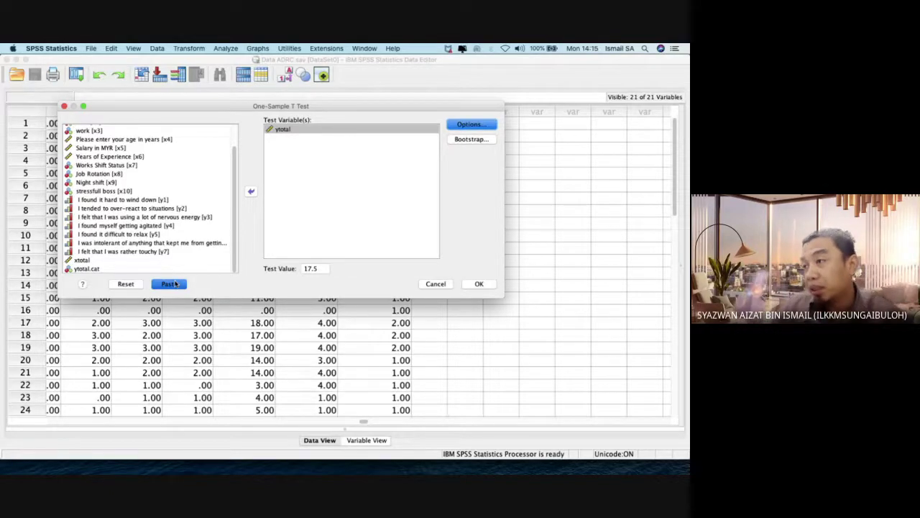
pyautogui.click(169, 284)
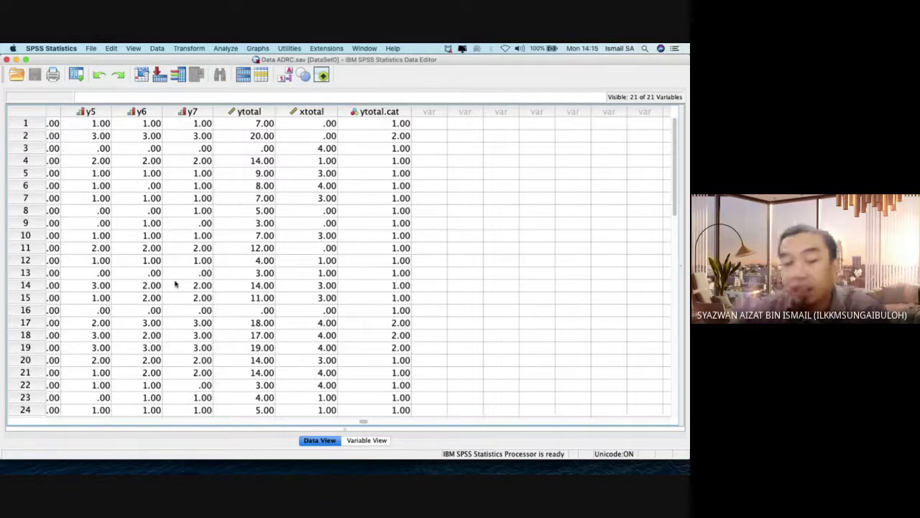
# Switch to the SPSS syntax file and add the comment "//differences test" on its own line above the T-TEST command
pyautogui.hotkey('ctrl', 'Up')
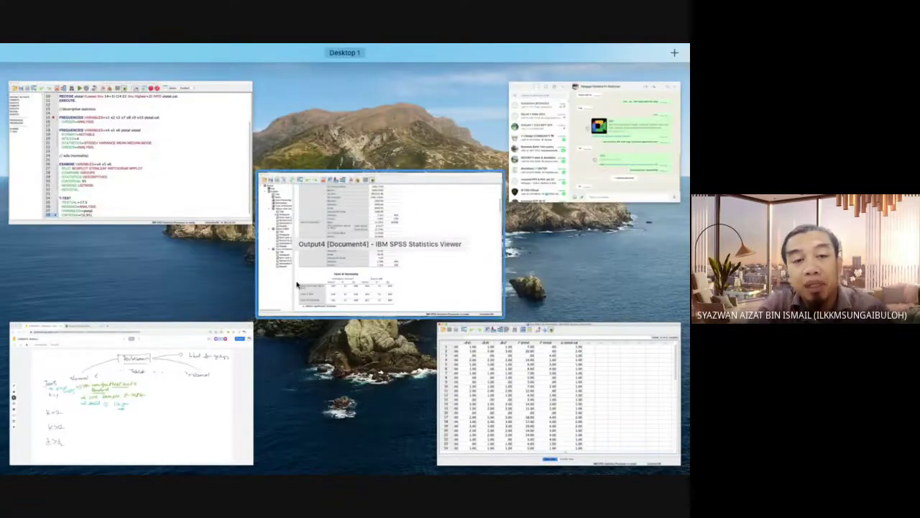
pyautogui.click(209, 201)
pyautogui.click(195, 376)
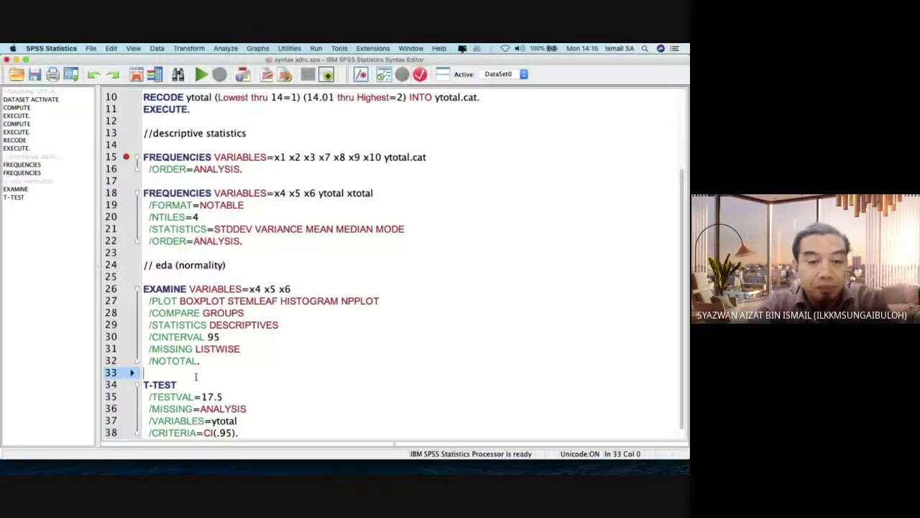
pyautogui.press('Return')
pyautogui.press('Return')
pyautogui.press('Up')
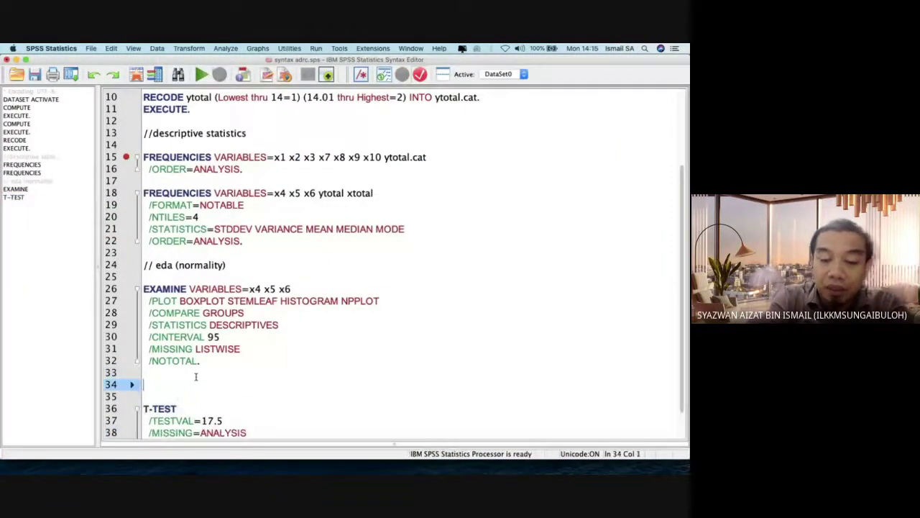
pyautogui.write('//diffe')
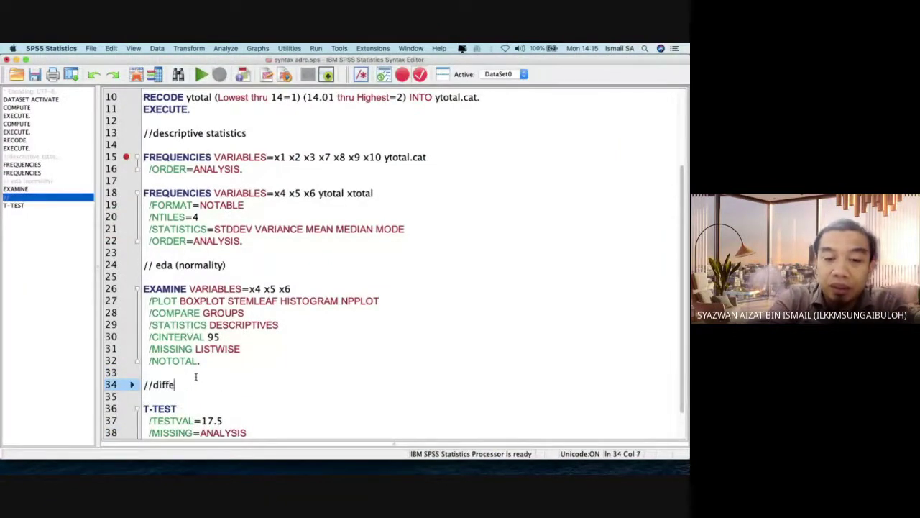
pyautogui.write('rences test')
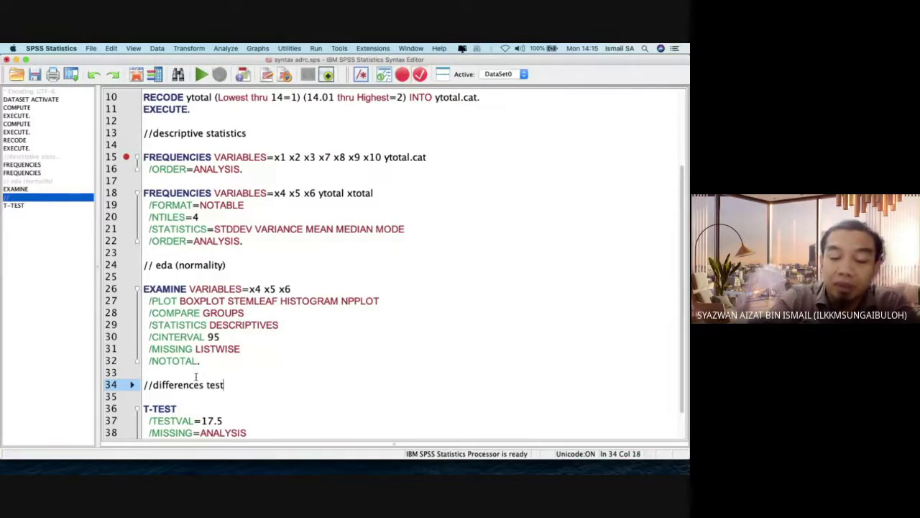
# Run only the T-TEST command block for ytotal from the syntax
pyautogui.scroll(-1, 195, 377)
pyautogui.click(196, 361)
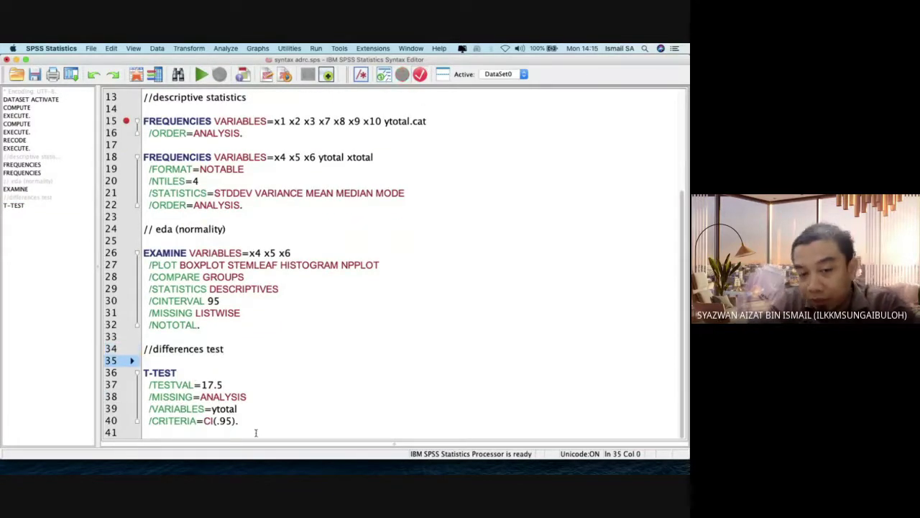
pyautogui.keyDown('shift'); pyautogui.click(272, 416); pyautogui.keyUp('shift')
pyautogui.press('super+r')
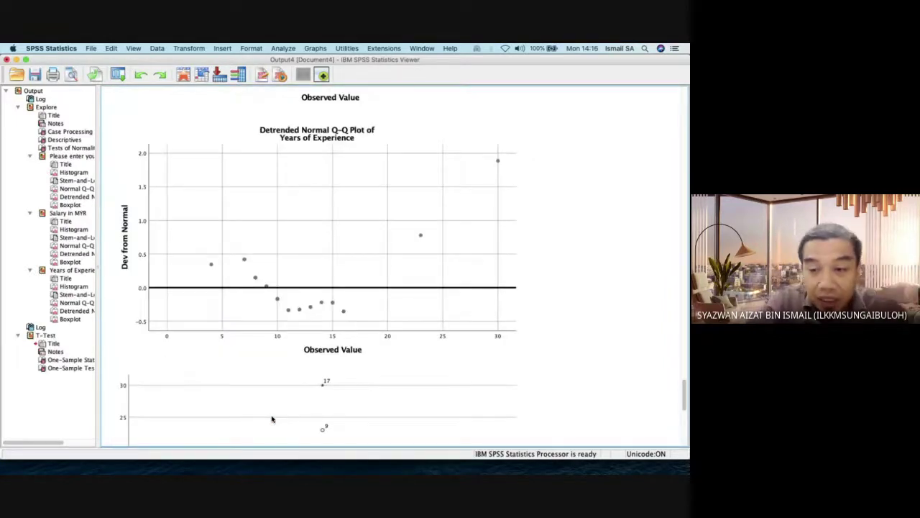
# Examine the One-Sample Statistics and One-Sample Test tables for ytotal, including the mean and two-tailed significance
pyautogui.click(223, 324)
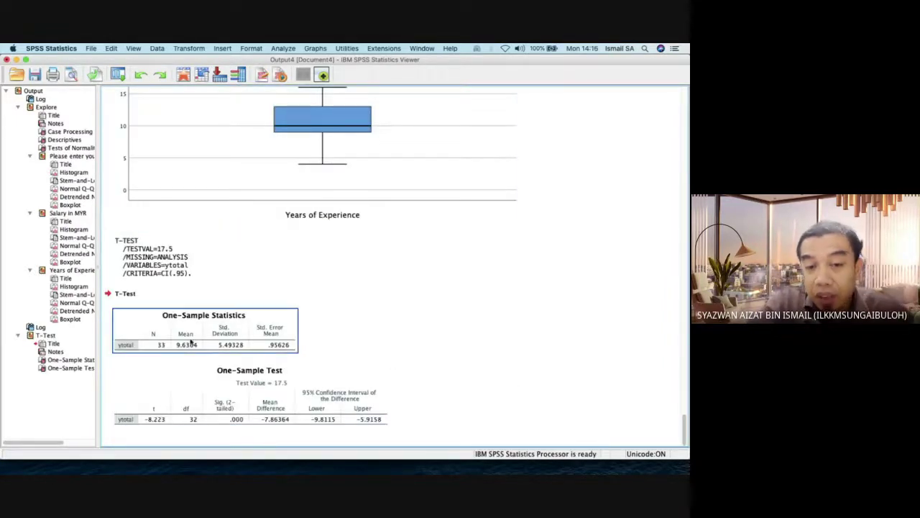
pyautogui.click(233, 369)
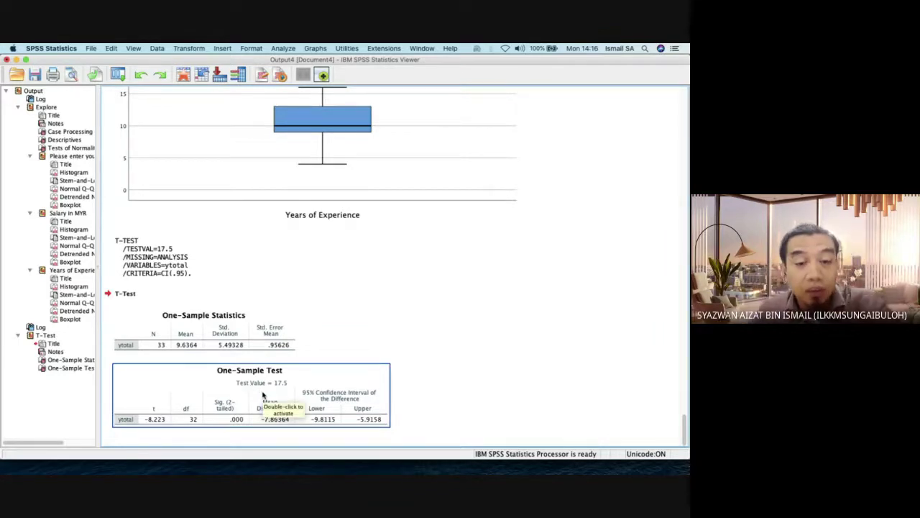
pyautogui.click(177, 345)
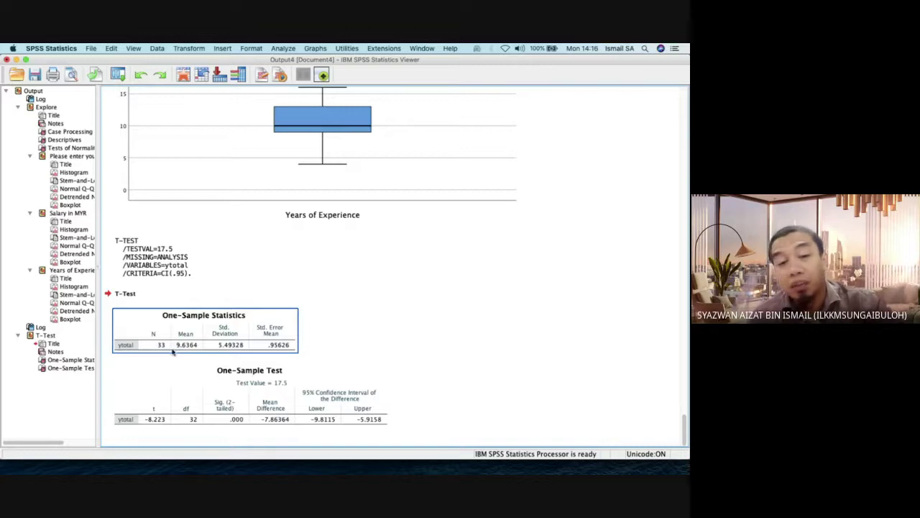
pyautogui.click(176, 374)
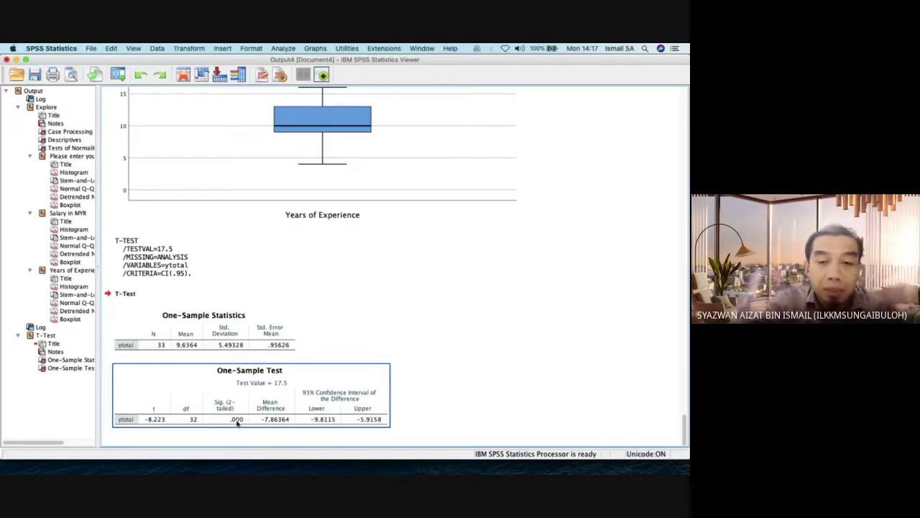
# Review the Explore output again, covering the Descriptives, the Tests of Normality table and the plots for age, salary and years of experience
pyautogui.scroll(15, 237, 424)
pyautogui.scroll(15, 238, 424)
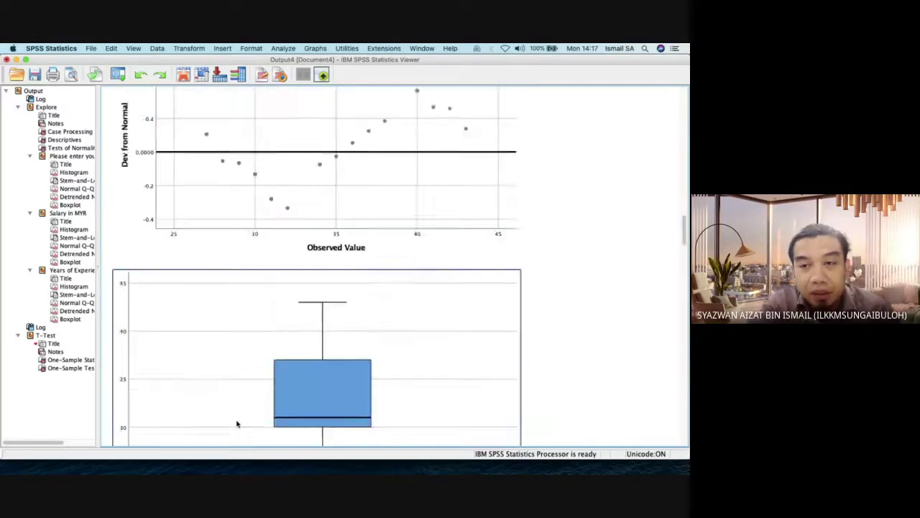
pyautogui.scroll(-5, 237, 423)
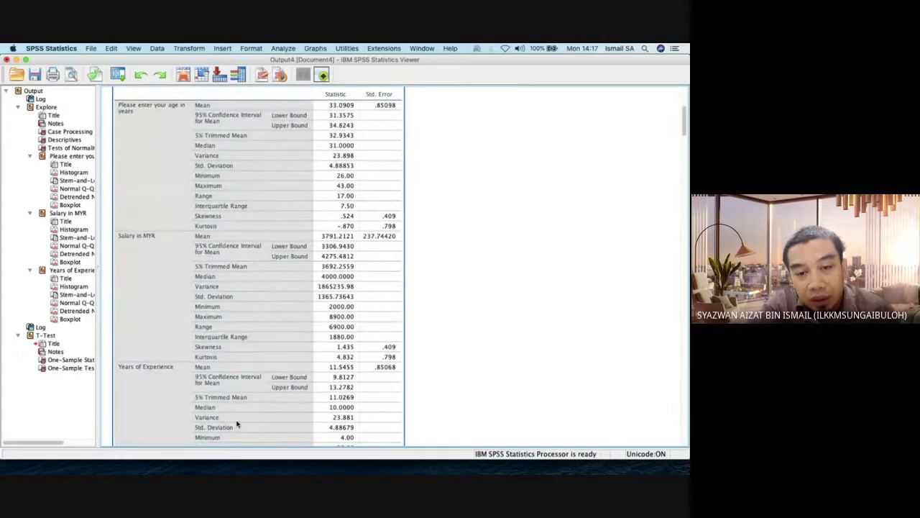
pyautogui.scroll(-10, 238, 424)
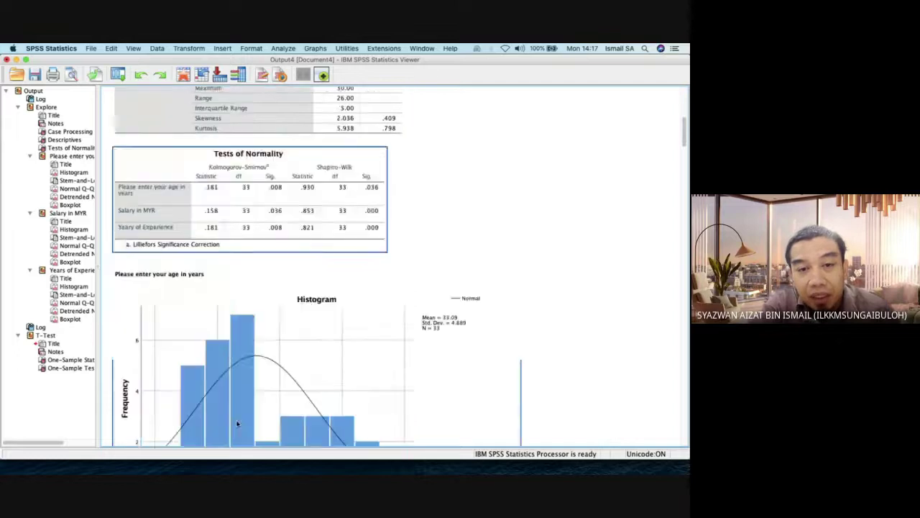
pyautogui.scroll(-20, 238, 424)
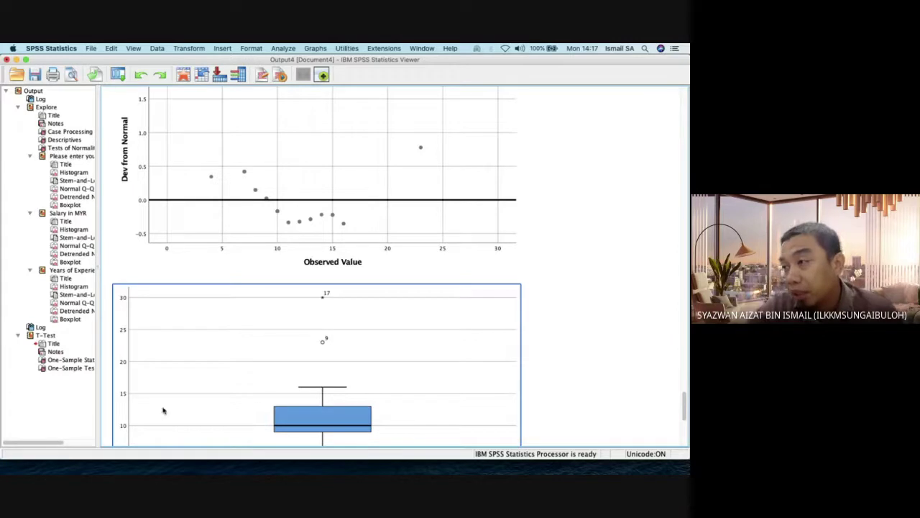
pyautogui.click(506, 473)
pyautogui.moveTo(506, 473)
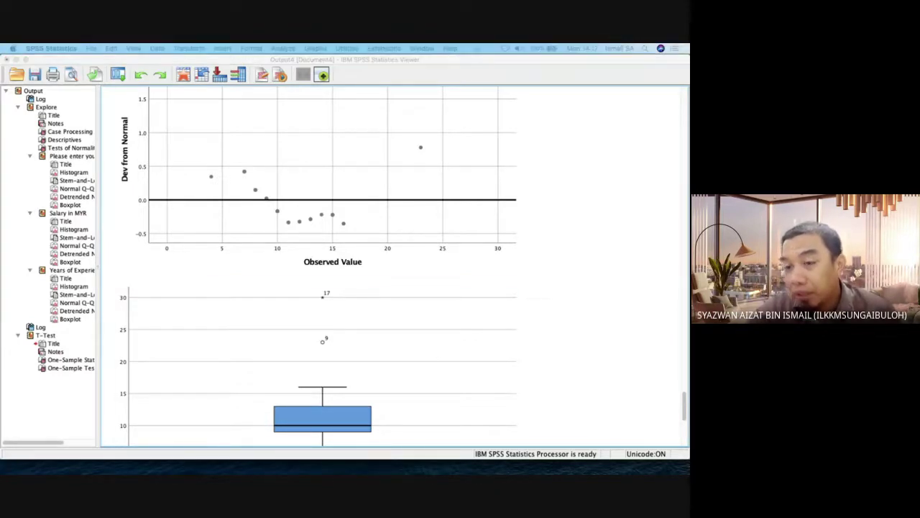
pyautogui.click(435, 355)
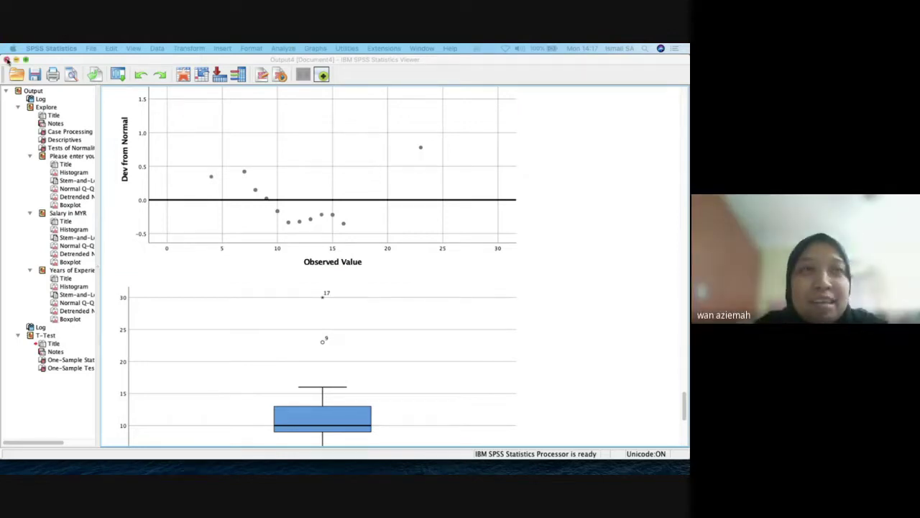
pyautogui.click(6, 60)
pyautogui.click(419, 279)
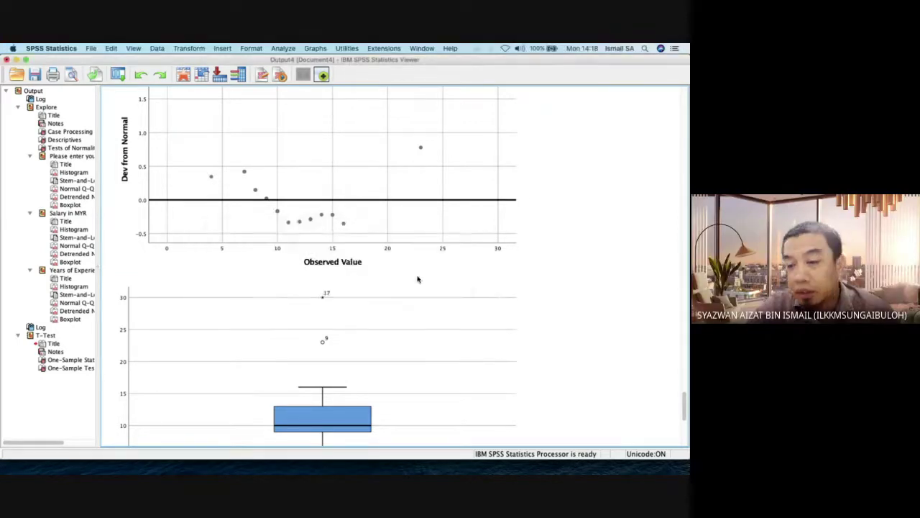
# Switch to the CCRM3013 - Statistics Jamboard in Chrome and advance to the next frame
pyautogui.hotkey('ctrl', 'Up')
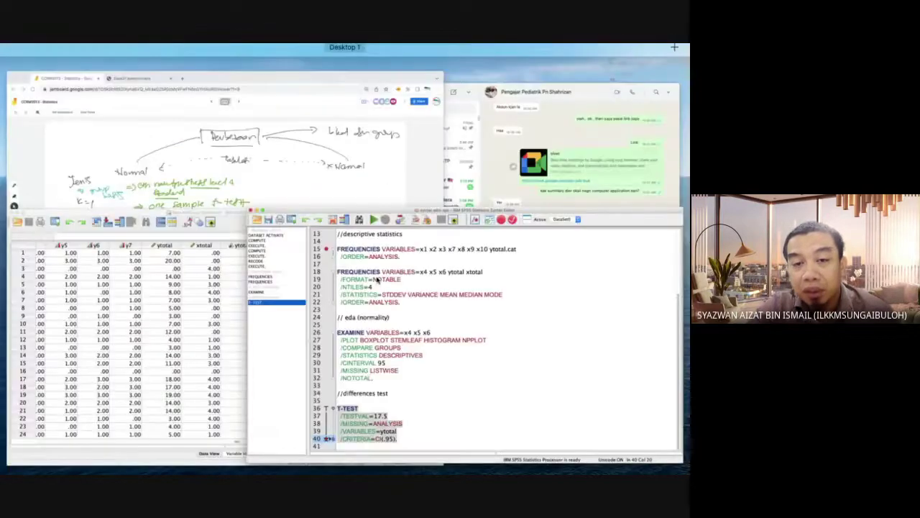
pyautogui.click(275, 240)
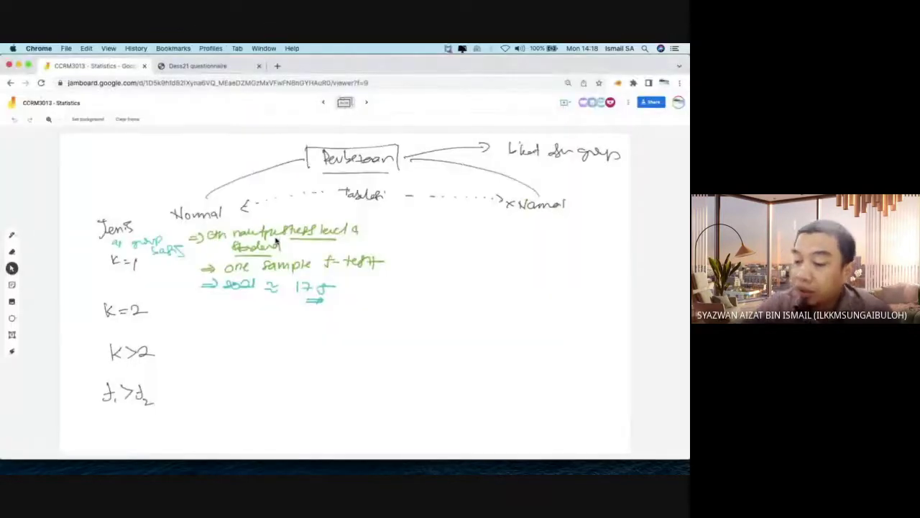
pyautogui.click(368, 104)
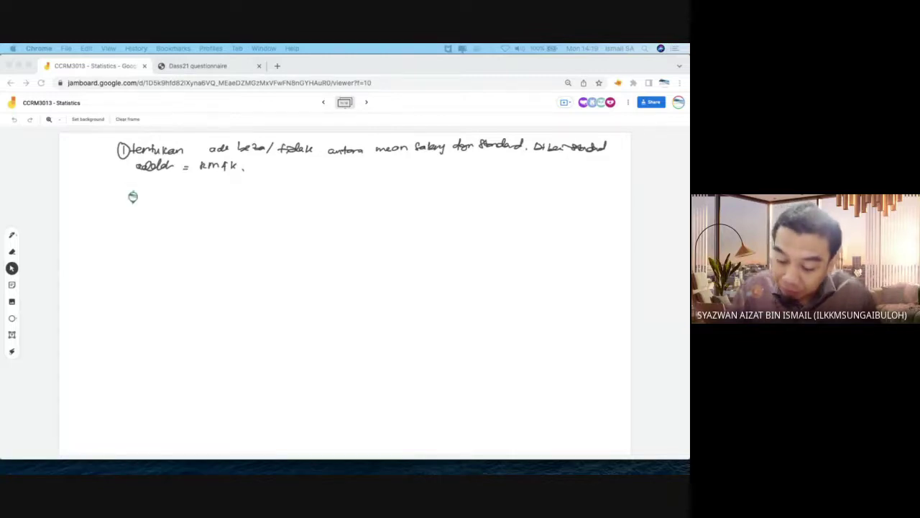
# Handwrite the five test stages under the salary question in green: 1 H0 and HA, 2 Alpha, 3 Run/Report, 4 decision, 5 conclusion
pyautogui.moveTo(133, 191)
pyautogui.mouseDown()
pyautogui.moveTo(132, 202)
pyautogui.moveTo(145, 203)
pyautogui.mouseUp()
pyautogui.moveTo(131, 214); pyautogui.dragTo(148, 226)
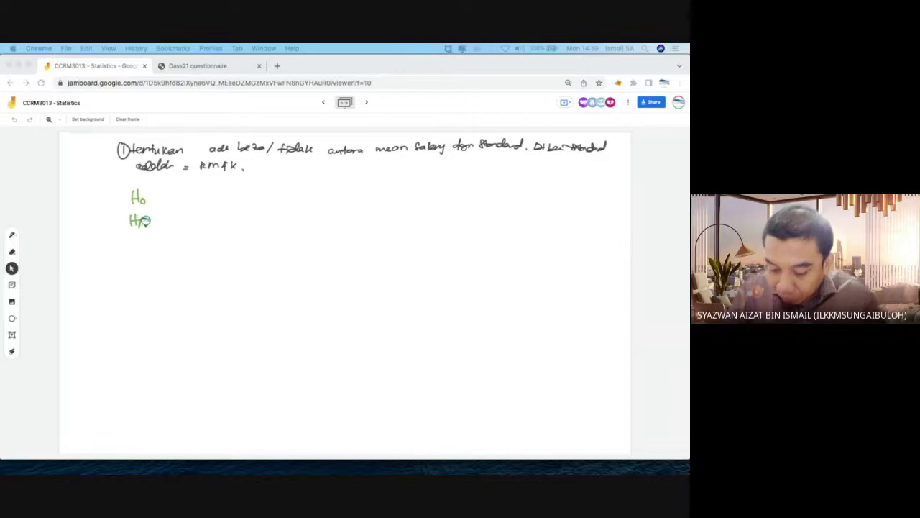
pyautogui.moveTo(107, 197); pyautogui.dragTo(113, 210)
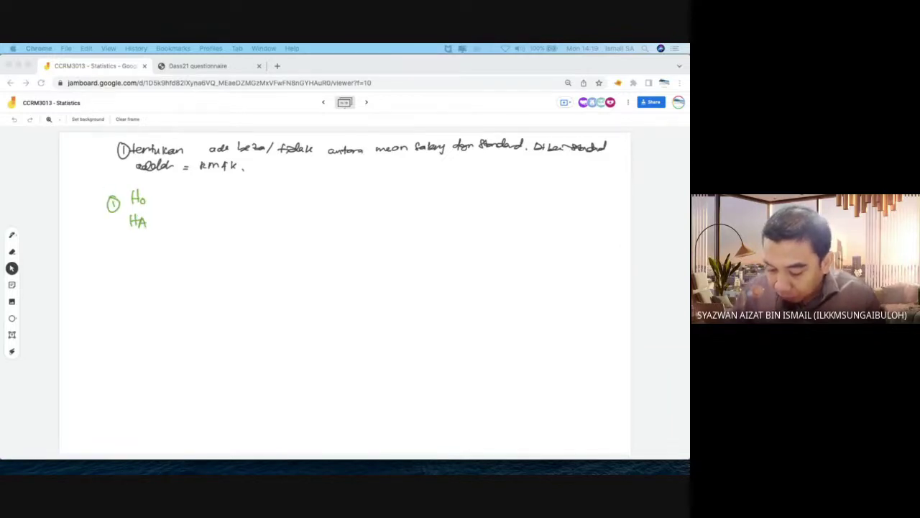
pyautogui.moveTo(115, 247); pyautogui.dragTo(113, 248)
pyautogui.moveTo(132, 261); pyautogui.dragTo(152, 256)
pyautogui.moveTo(110, 283); pyautogui.dragTo(107, 285)
pyautogui.moveTo(149, 250); pyautogui.dragTo(166, 257)
pyautogui.moveTo(124, 288)
pyautogui.mouseDown()
pyautogui.moveTo(140, 301)
pyautogui.moveTo(154, 290)
pyautogui.moveTo(193, 289)
pyautogui.mouseUp()
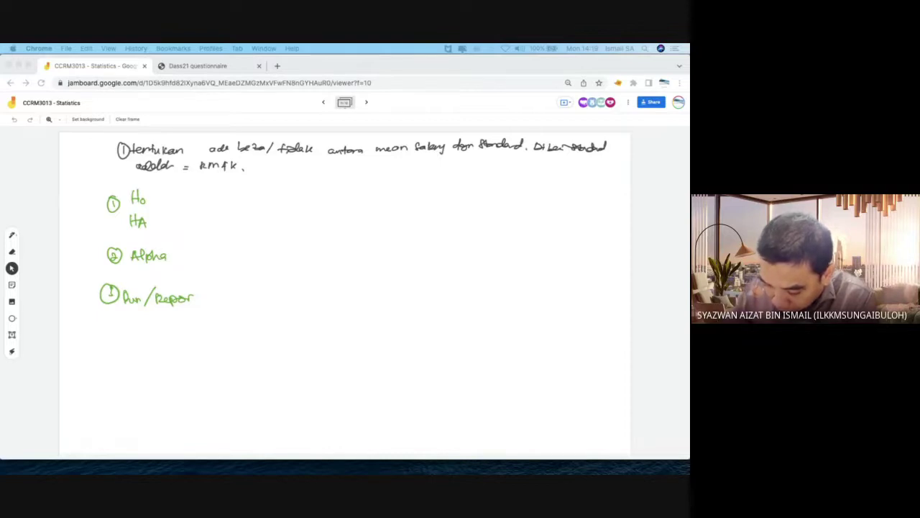
pyautogui.moveTo(102, 337)
pyautogui.mouseDown()
pyautogui.moveTo(103, 358)
pyautogui.moveTo(127, 367)
pyautogui.moveTo(185, 368)
pyautogui.mouseUp()
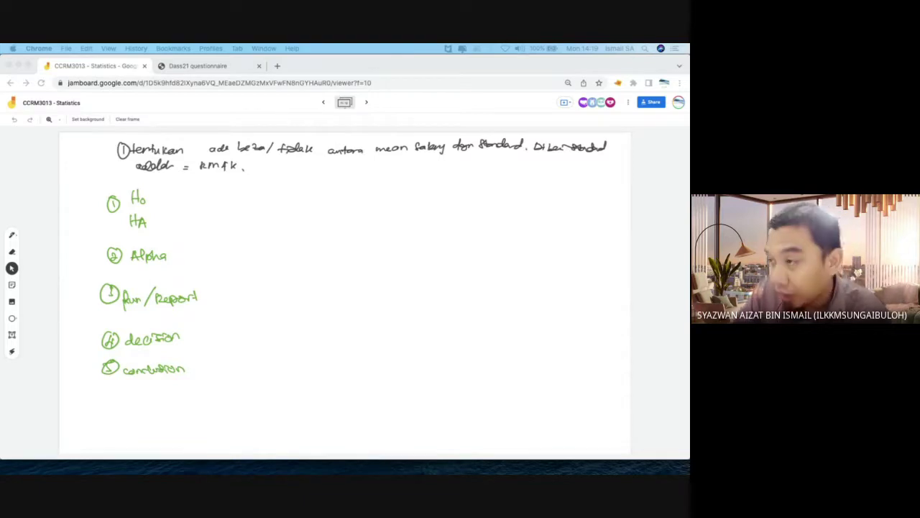
# Write H0 as μs = μ standard and HA as μs ≠ standard, and annotate H0 with "tidak terdapat perbezaan mean"
pyautogui.click(154, 193)
pyautogui.click(153, 198)
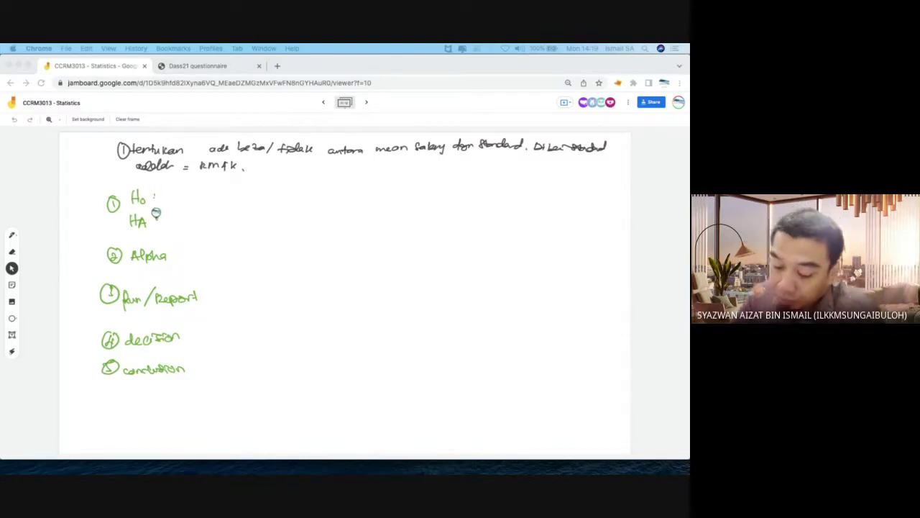
pyautogui.click(157, 216)
pyautogui.click(157, 222)
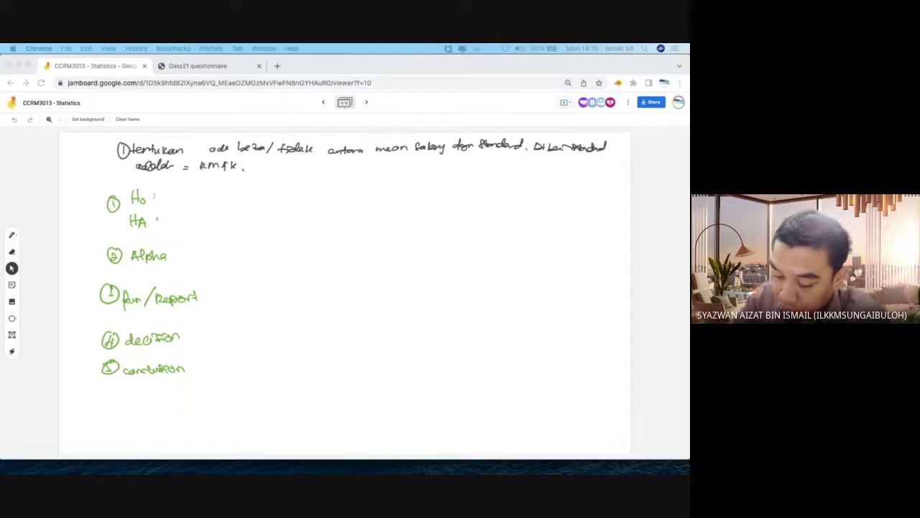
pyautogui.moveTo(178, 198); pyautogui.dragTo(194, 196)
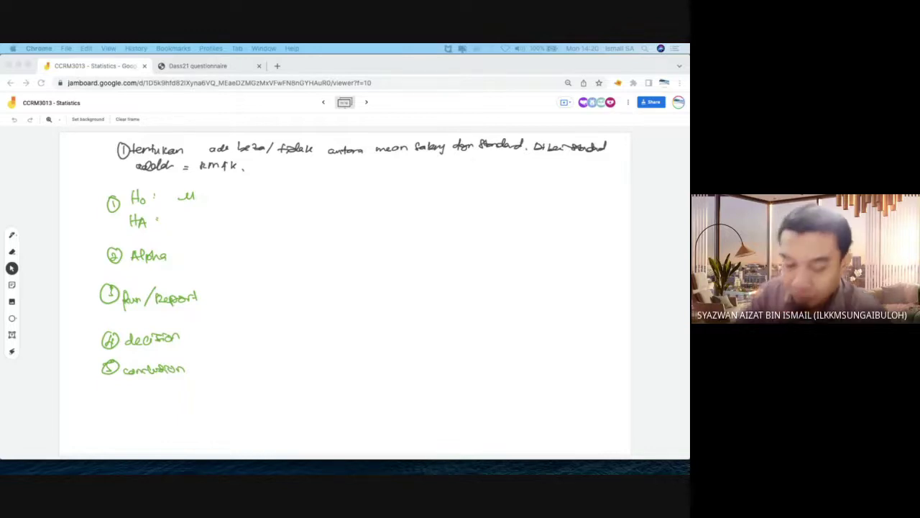
pyautogui.moveTo(194, 197)
pyautogui.mouseDown()
pyautogui.moveTo(244, 221)
pyautogui.moveTo(283, 211)
pyautogui.mouseUp()
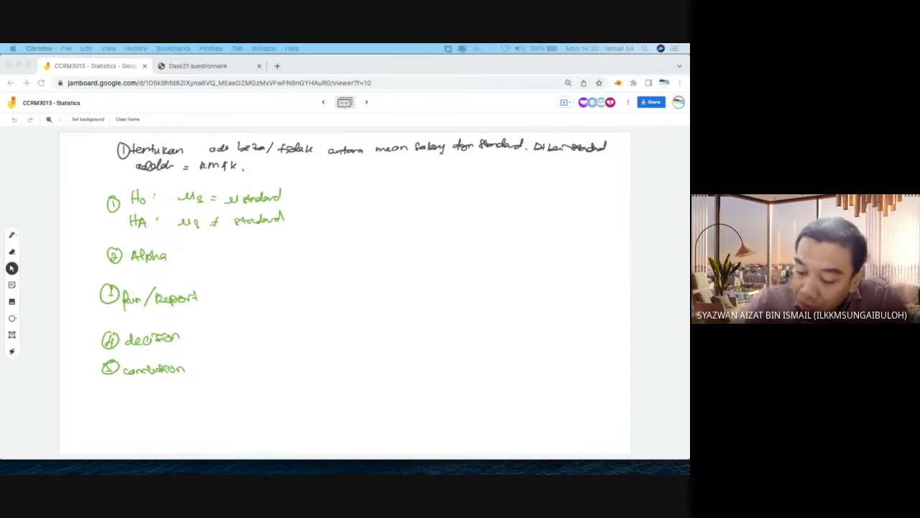
pyautogui.moveTo(74, 164); pyautogui.dragTo(87, 155)
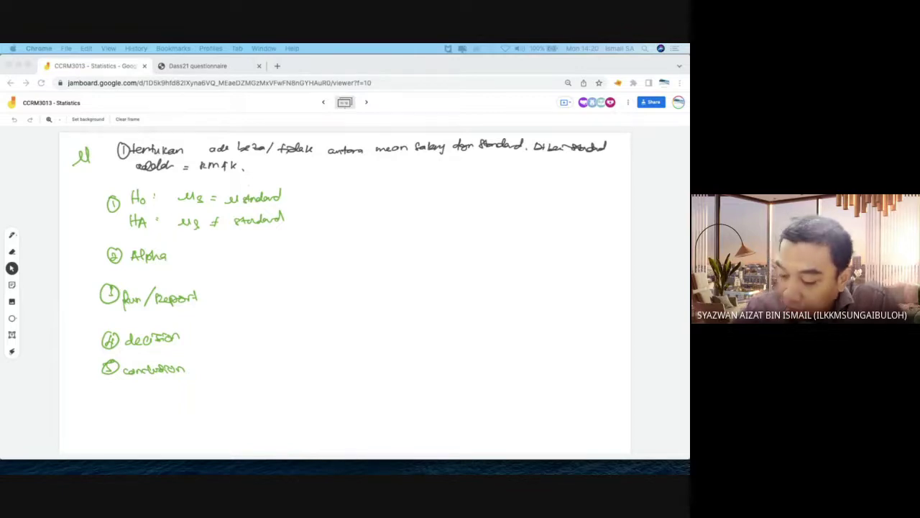
pyautogui.moveTo(289, 193)
pyautogui.mouseDown()
pyautogui.moveTo(330, 179)
pyautogui.moveTo(336, 170)
pyautogui.moveTo(371, 184)
pyautogui.mouseUp()
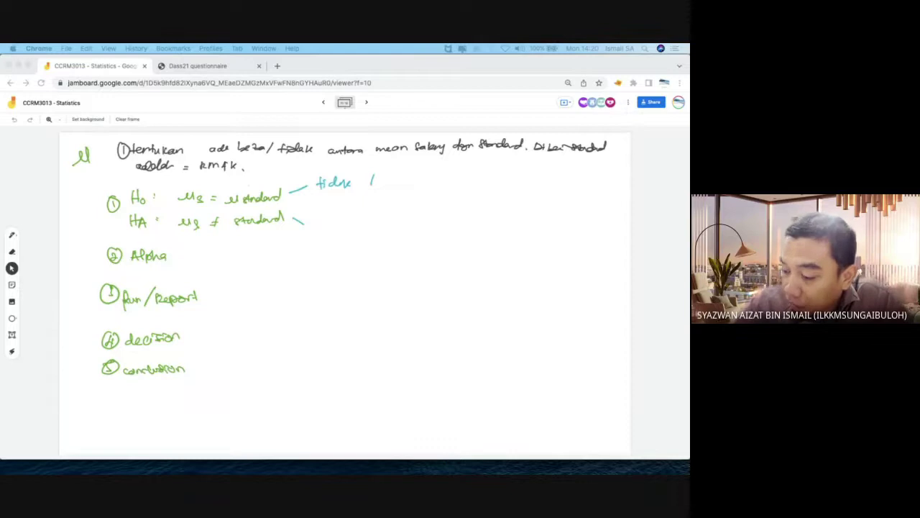
pyautogui.moveTo(370, 176); pyautogui.dragTo(568, 168)
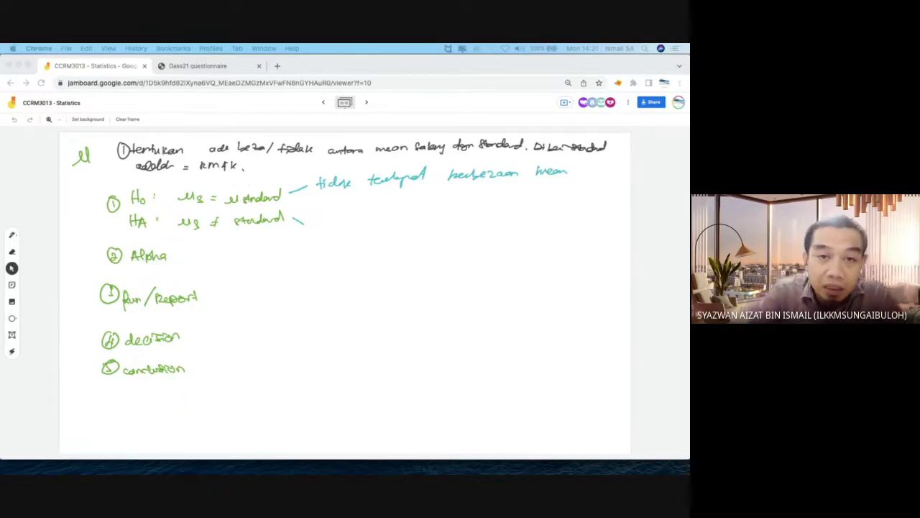
# Reload the Jamboard page and complete the "Reject Null" conclusion with a handwritten note that there is a statistical difference
pyautogui.click(41, 84)
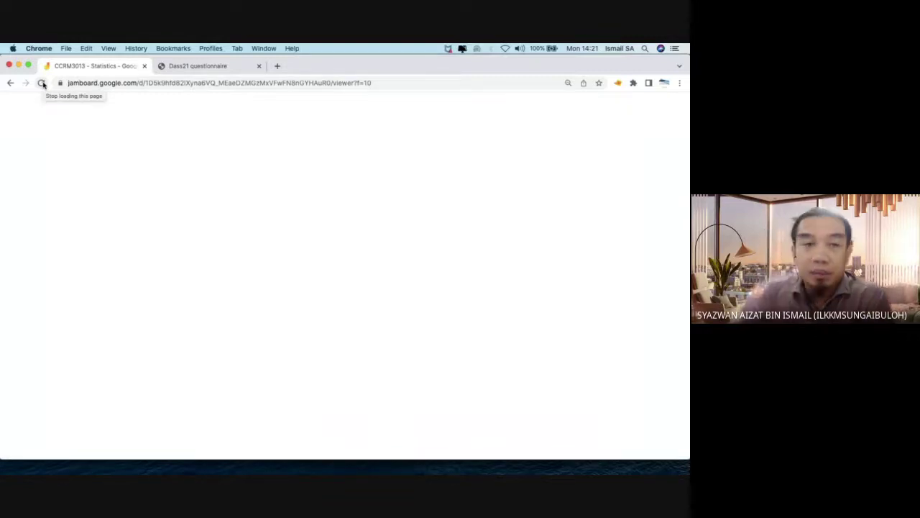
pyautogui.click(42, 83)
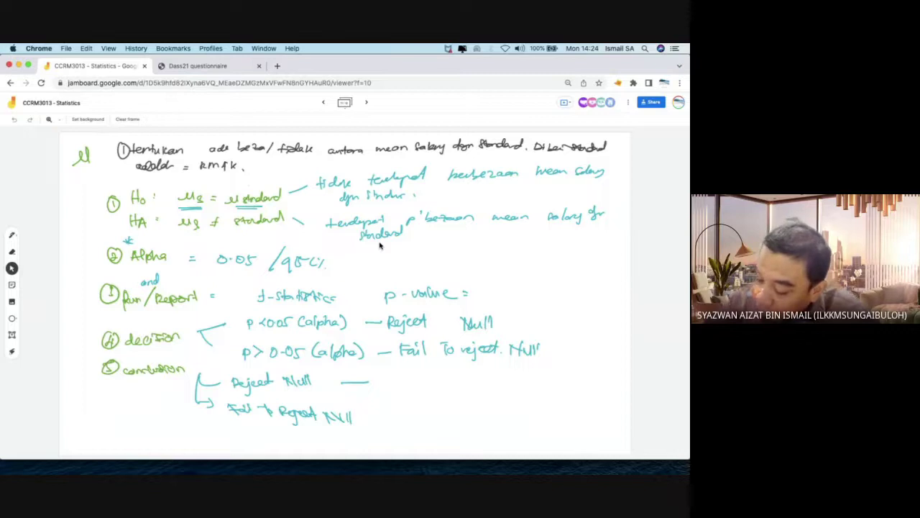
pyautogui.moveTo(386, 375)
pyautogui.mouseDown()
pyautogui.moveTo(400, 382)
pyautogui.moveTo(413, 374)
pyautogui.mouseUp()
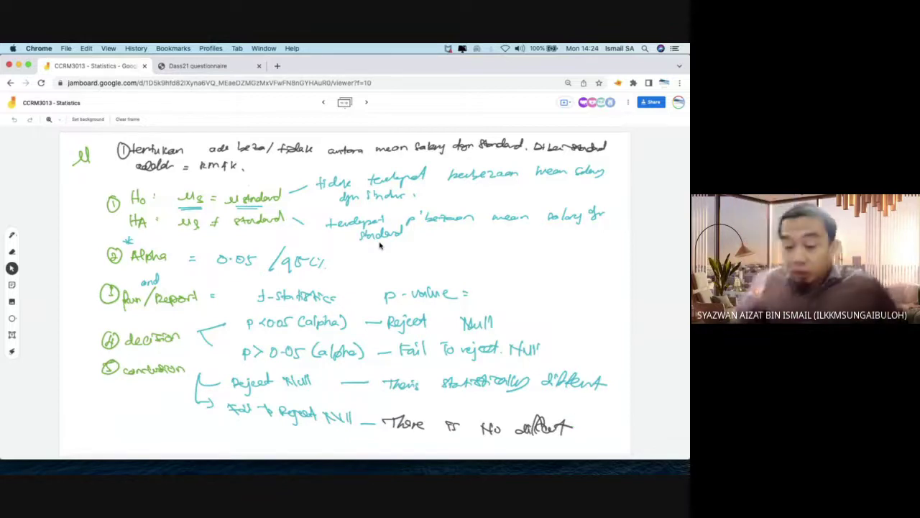
pyautogui.press('ctrl+super+f')
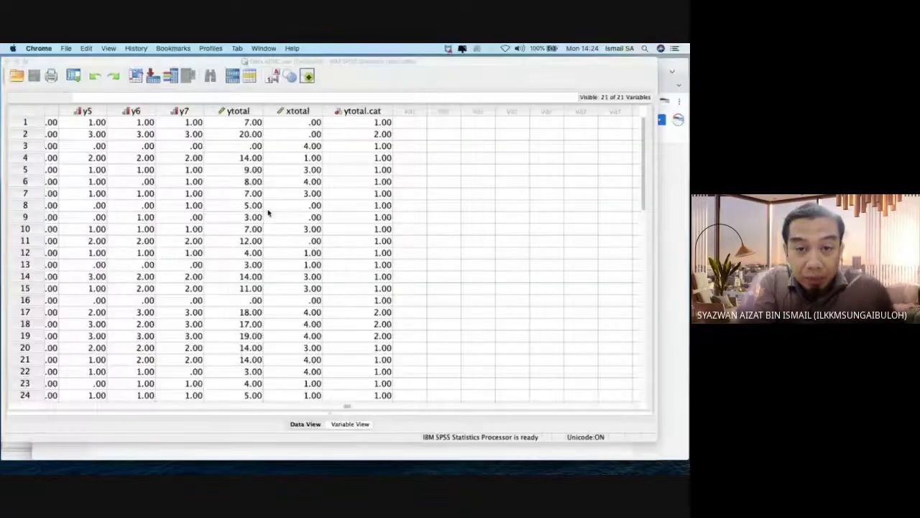
pyautogui.click(224, 49)
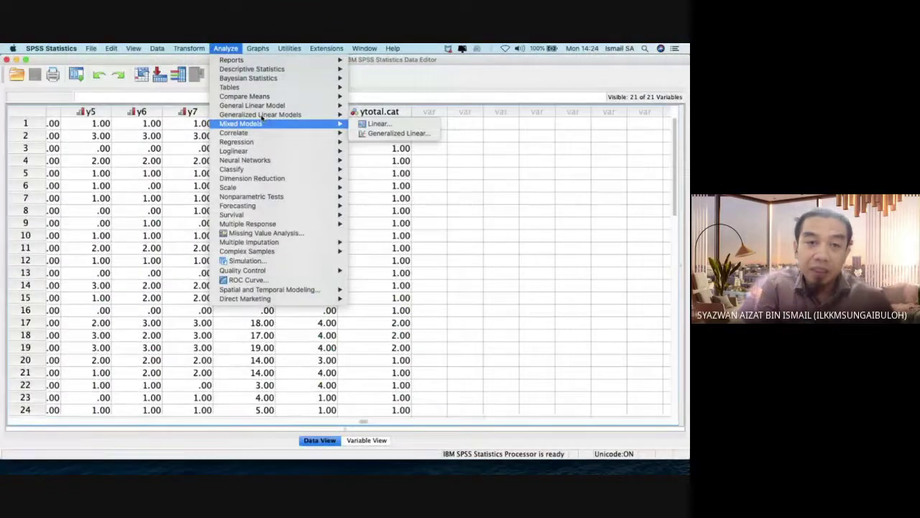
pyautogui.moveTo(297, 97)
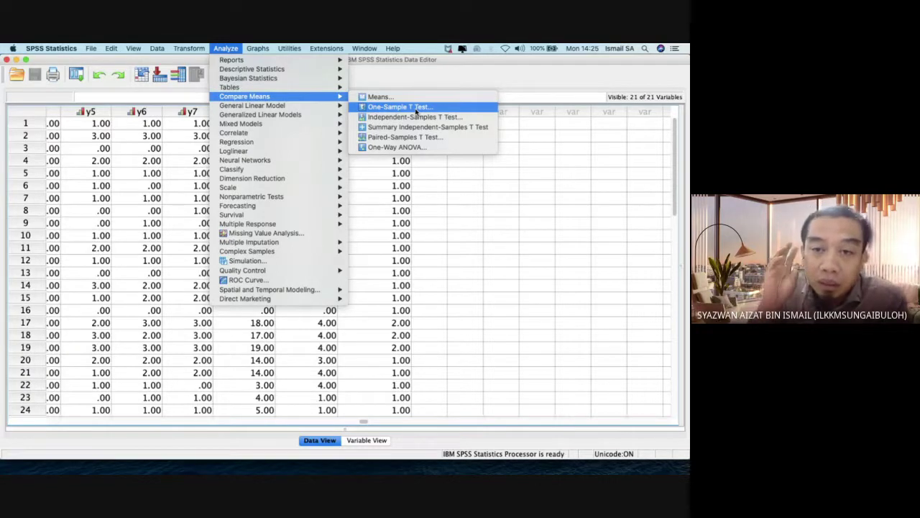
pyautogui.press('Escape')
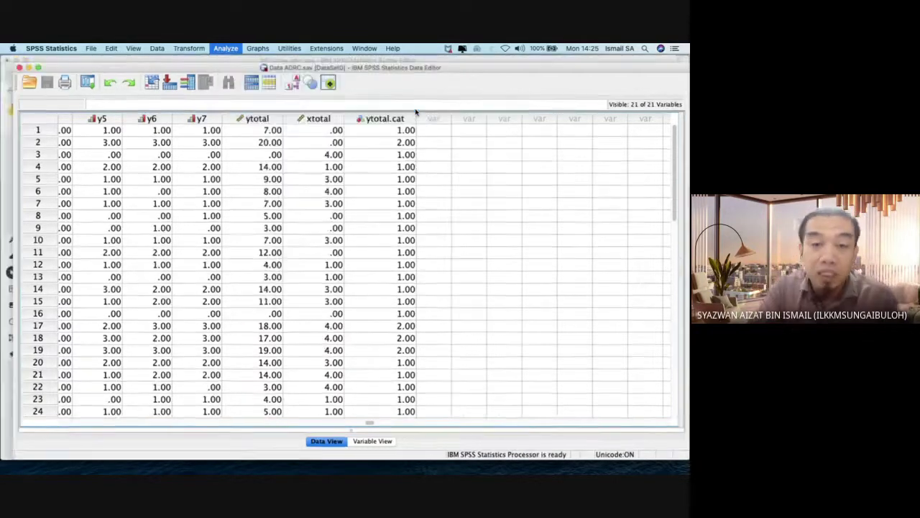
# Return to the Jamboard and mark the salary question in red, underlining its key phrases and RM4K and circling "standard"
pyautogui.hotkey('ctrl', 'Up')
pyautogui.click(240, 321)
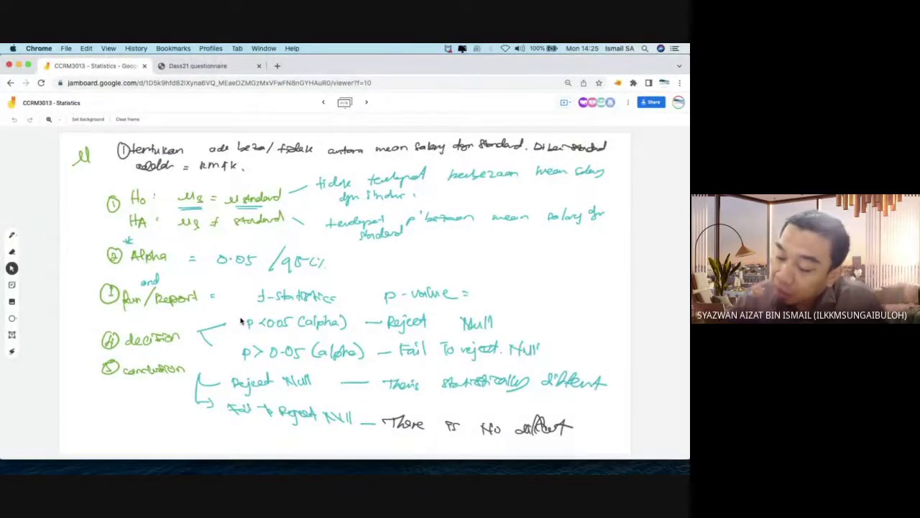
pyautogui.moveTo(216, 154); pyautogui.dragTo(474, 149)
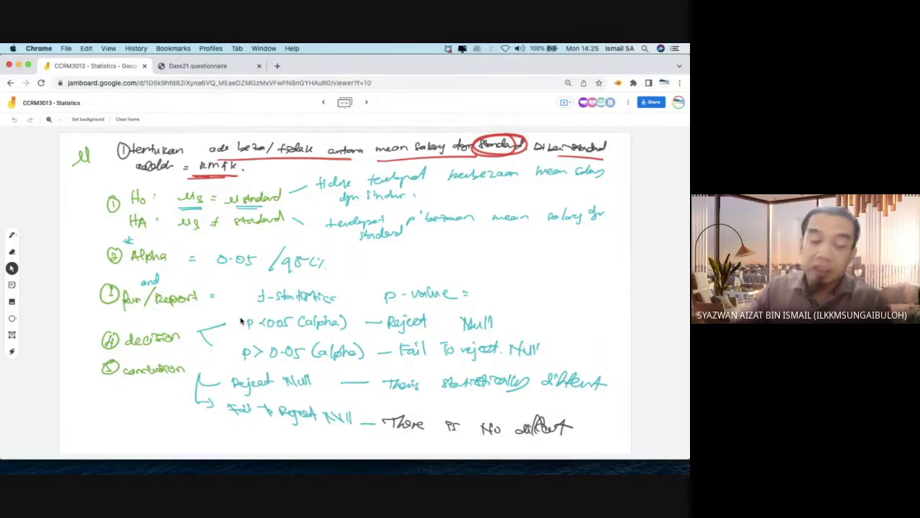
# Switch to the SPSS Data Editor and set up a one-sample t-test from reset settings with Salary in MYR [x5] as the test variable
pyautogui.hotkey('ctrl', 'Up')
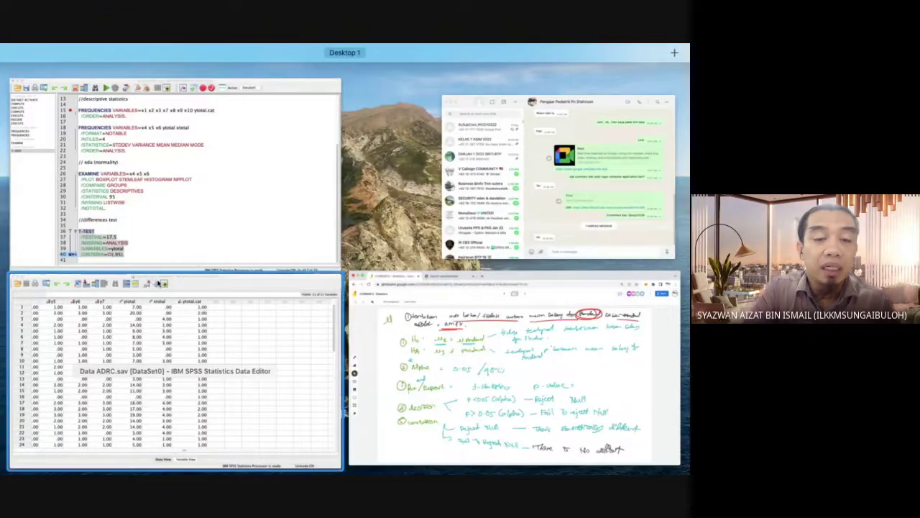
pyautogui.click(157, 285)
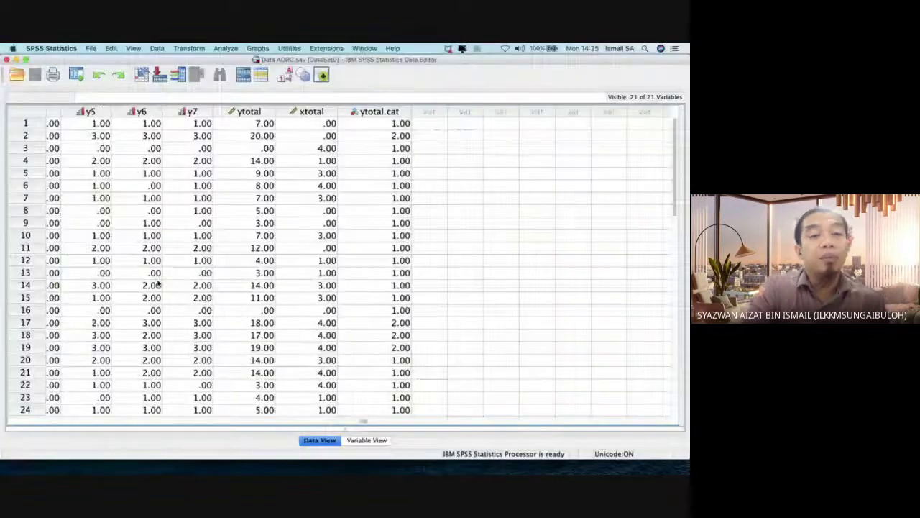
pyautogui.click(226, 49)
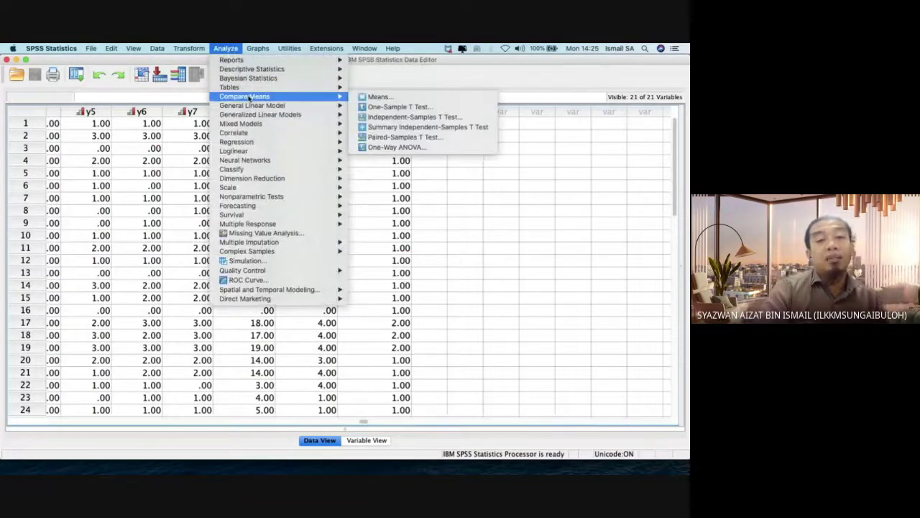
pyautogui.moveTo(335, 97)
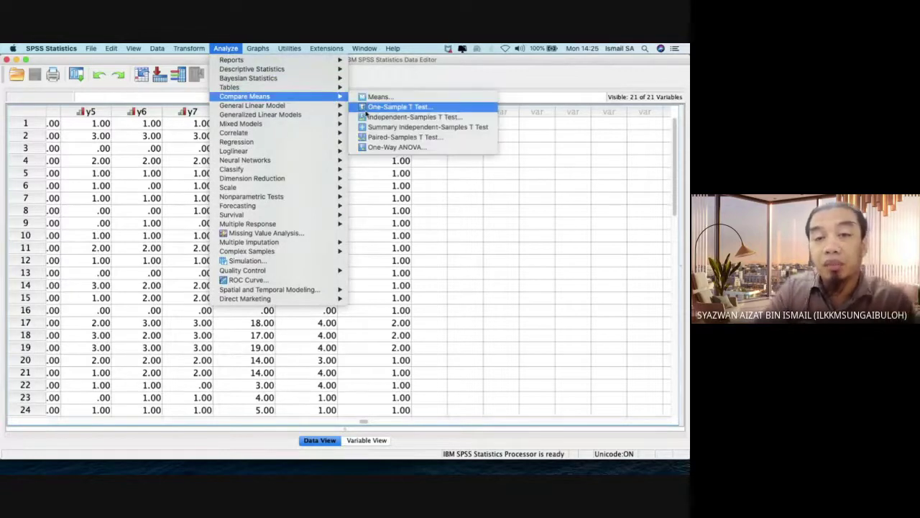
pyautogui.click(388, 107)
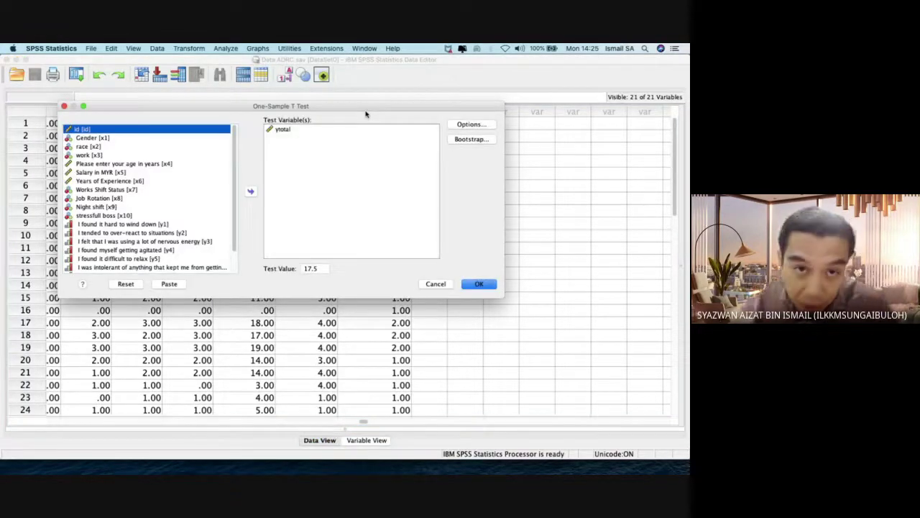
pyautogui.click(127, 283)
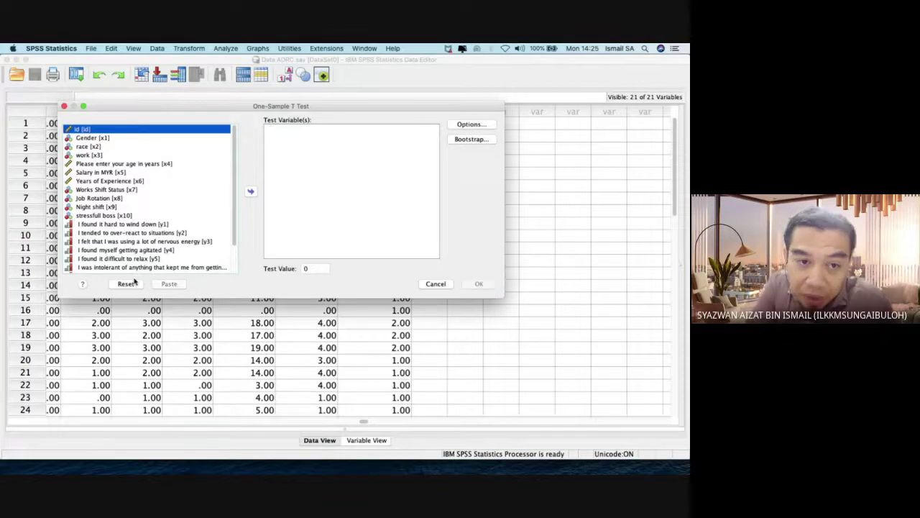
pyautogui.scroll(-3, 148, 220)
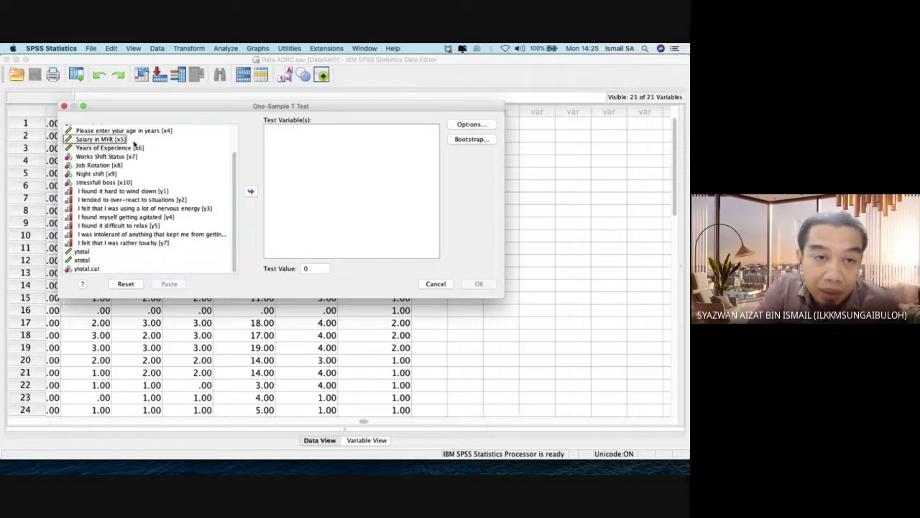
pyautogui.click(134, 141)
pyautogui.click(250, 191)
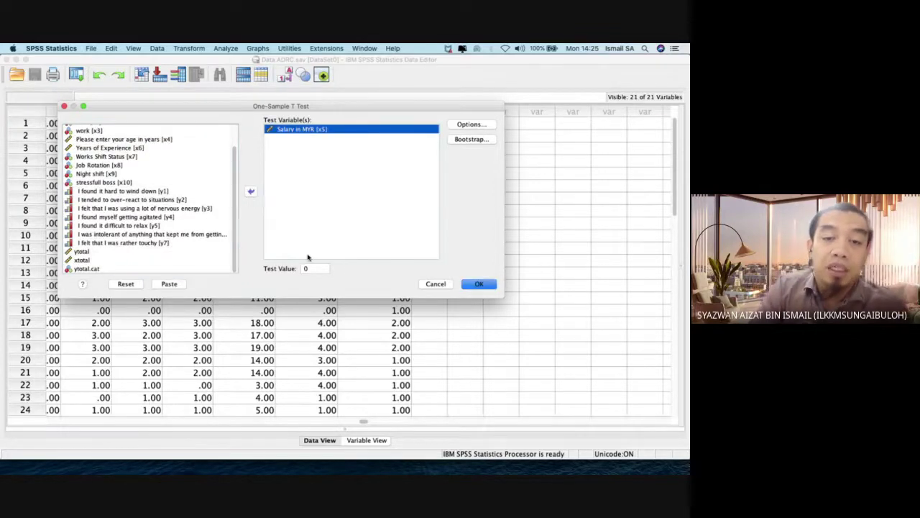
# Set the one-sample test value to 4000 and paste the test as syntax
pyautogui.click(313, 267)
pyautogui.press('BackSpace')
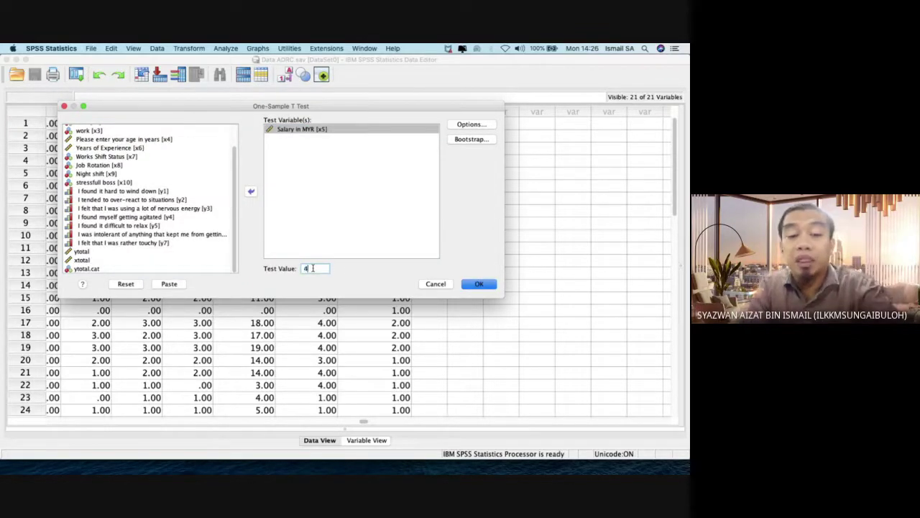
pyautogui.write('4000')
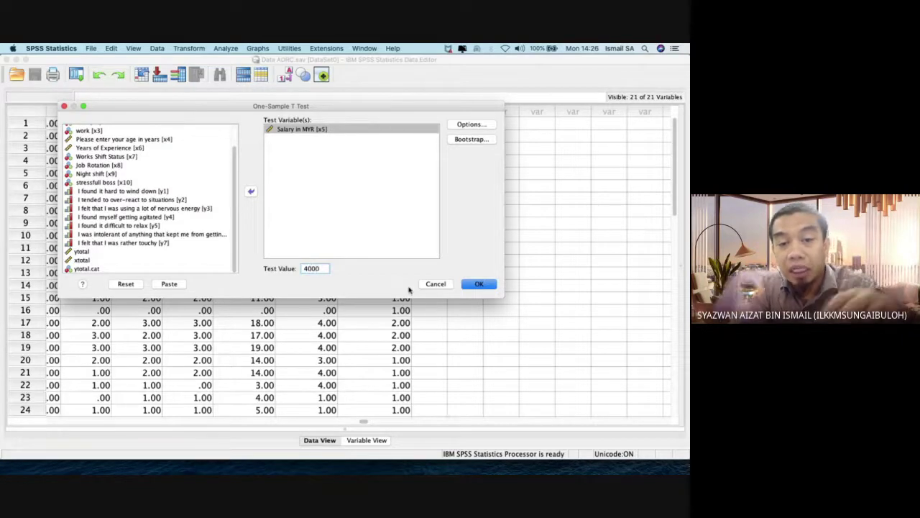
pyautogui.click(169, 285)
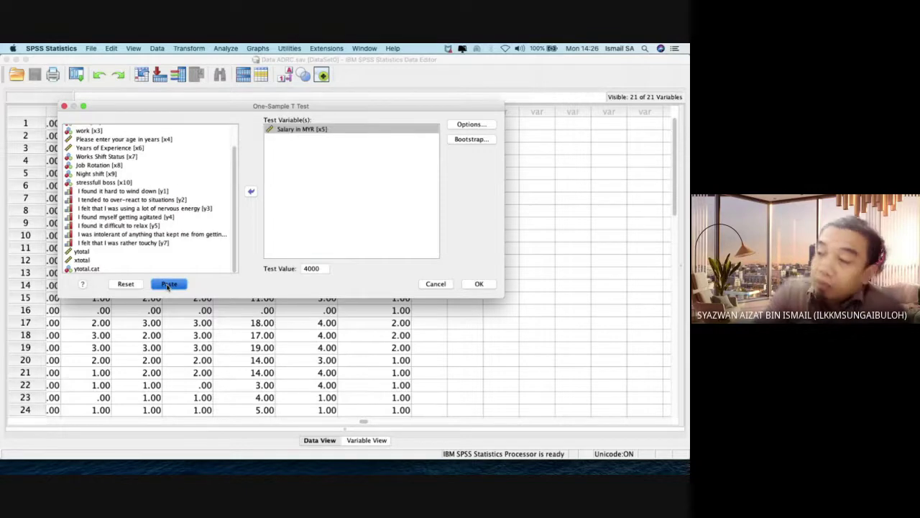
pyautogui.click(168, 285)
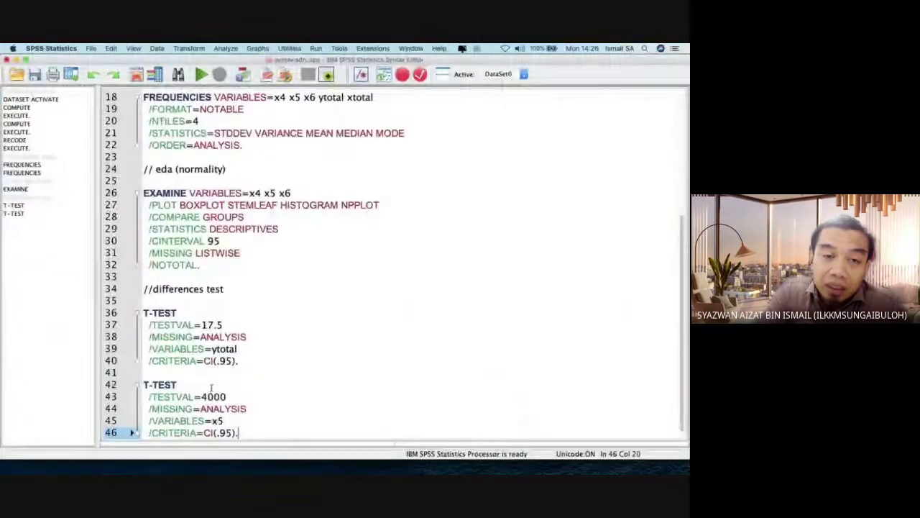
# Run only the T-TEST syntax block for x5 with test value 4000
pyautogui.click(211, 372)
pyautogui.scroll(-1, 211, 372)
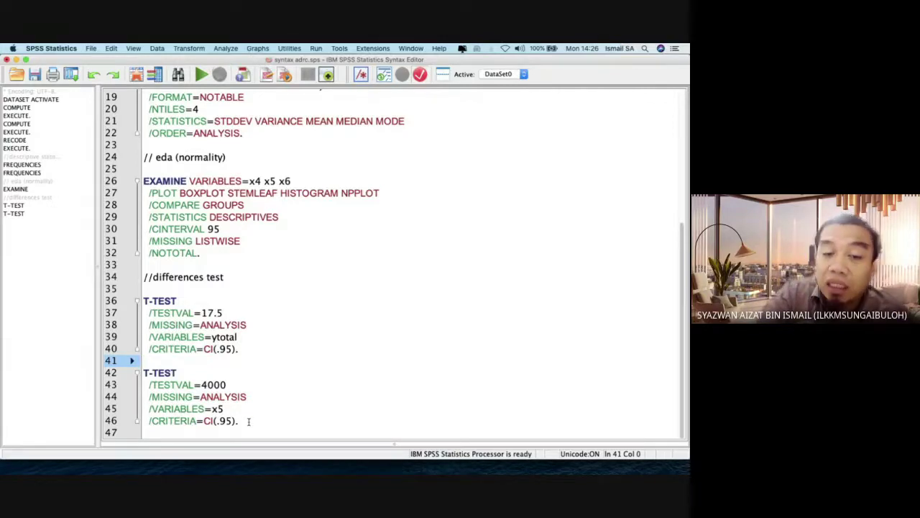
pyautogui.moveTo(249, 421); pyautogui.dragTo(143, 372)
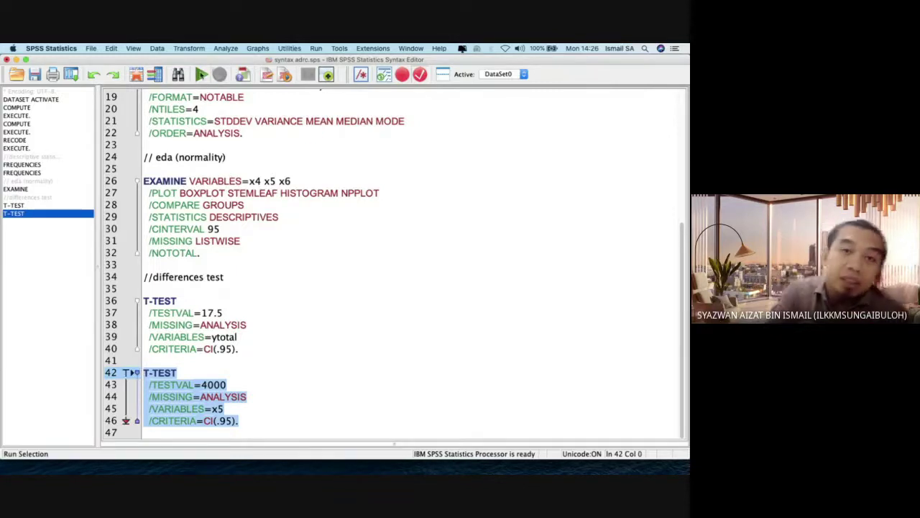
pyautogui.click(201, 74)
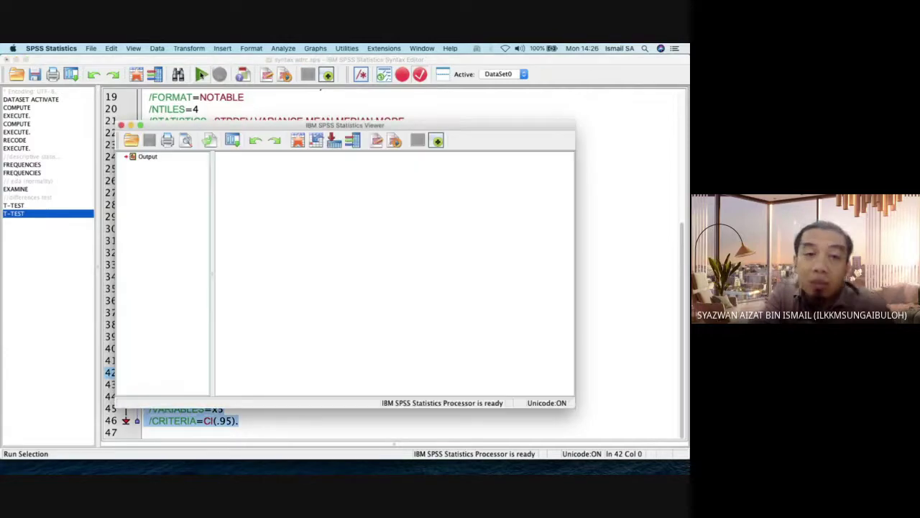
# Examine the One-Sample Statistics and One-Sample Test tables for salary, and switch back to the Jamboard notes
pyautogui.click(232, 200)
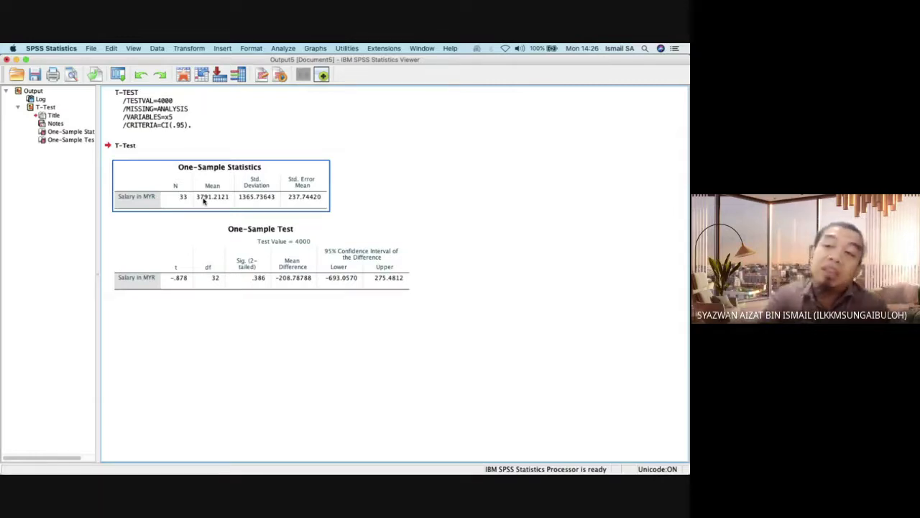
pyautogui.click(179, 238)
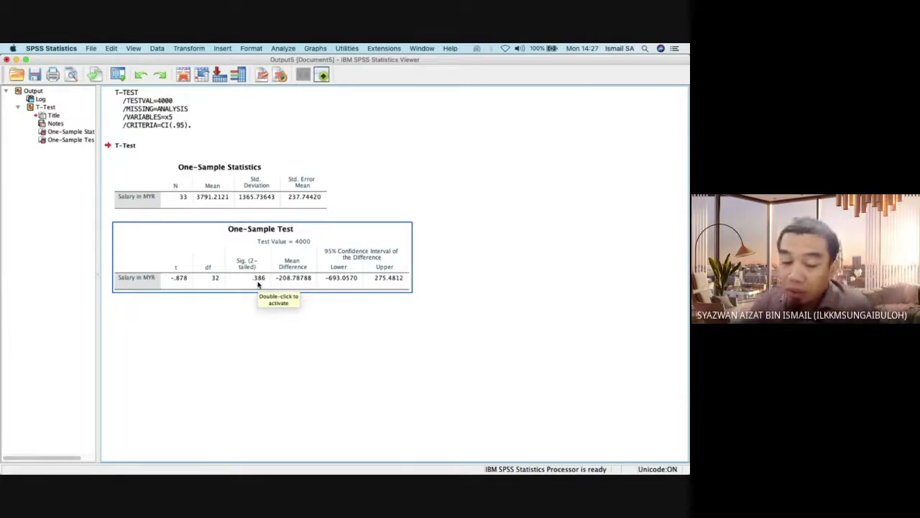
pyautogui.hotkey('ctrl', 'Up')
pyautogui.click(170, 270)
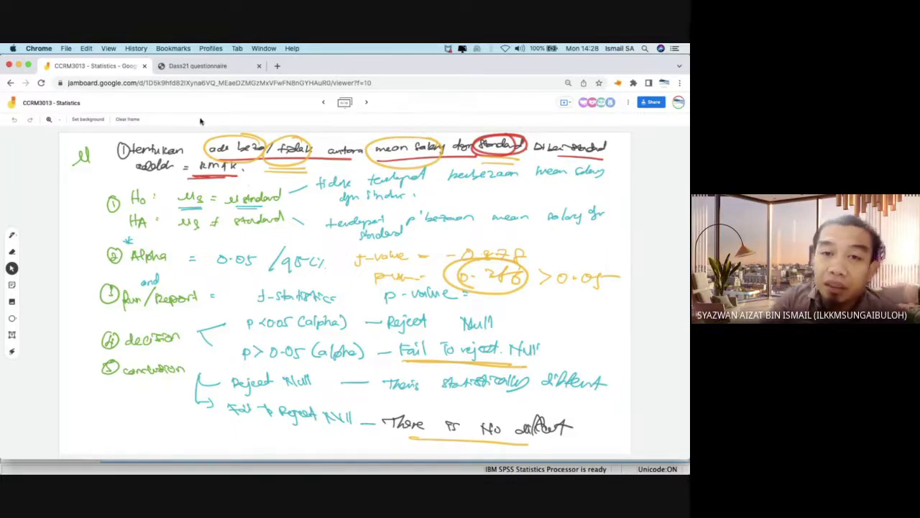
# On the previous Jamboard frame, handwrite the comparison "stress male = stress female" beside k = 2
pyautogui.click(325, 102)
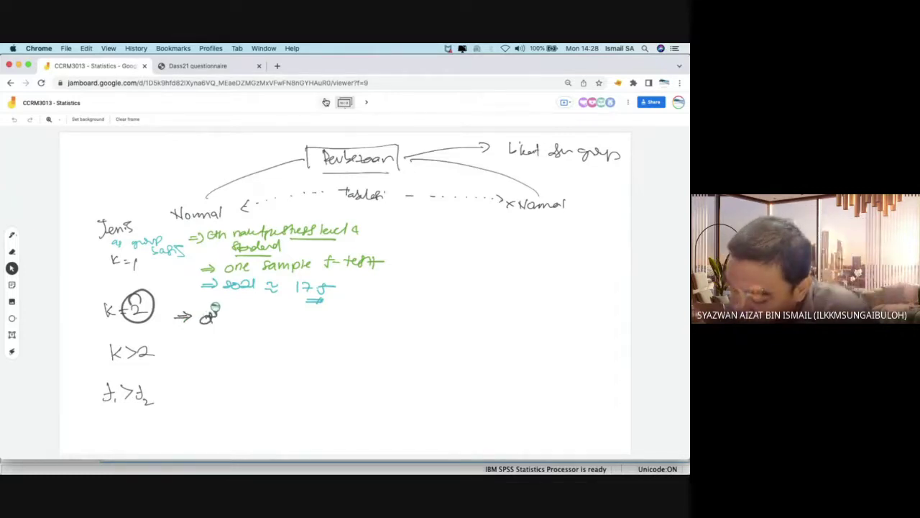
pyautogui.moveTo(220, 316)
pyautogui.mouseDown()
pyautogui.moveTo(329, 314)
pyautogui.moveTo(348, 305)
pyautogui.moveTo(344, 315)
pyautogui.moveTo(361, 302)
pyautogui.moveTo(384, 320)
pyautogui.mouseUp()
pyautogui.click(294, 316)
pyautogui.click(293, 322)
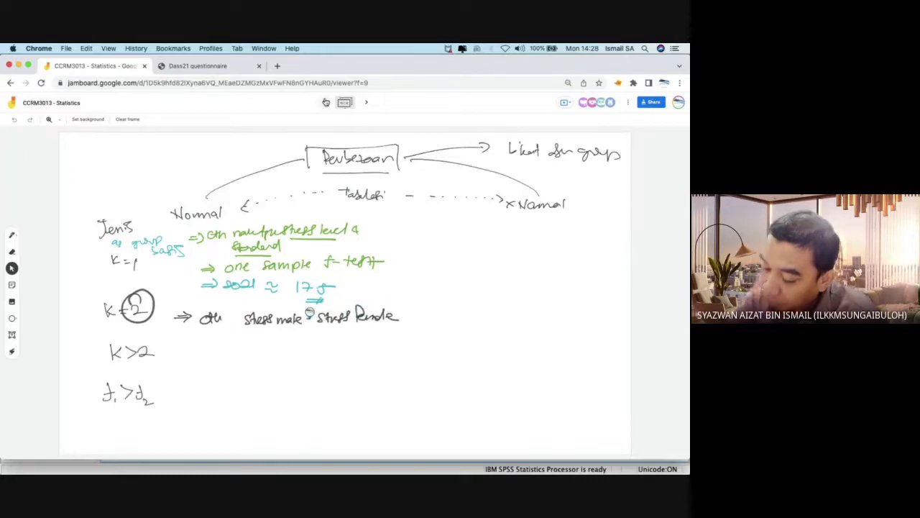
pyautogui.moveTo(307, 314); pyautogui.dragTo(317, 313)
pyautogui.moveTo(308, 319); pyautogui.dragTo(318, 317)
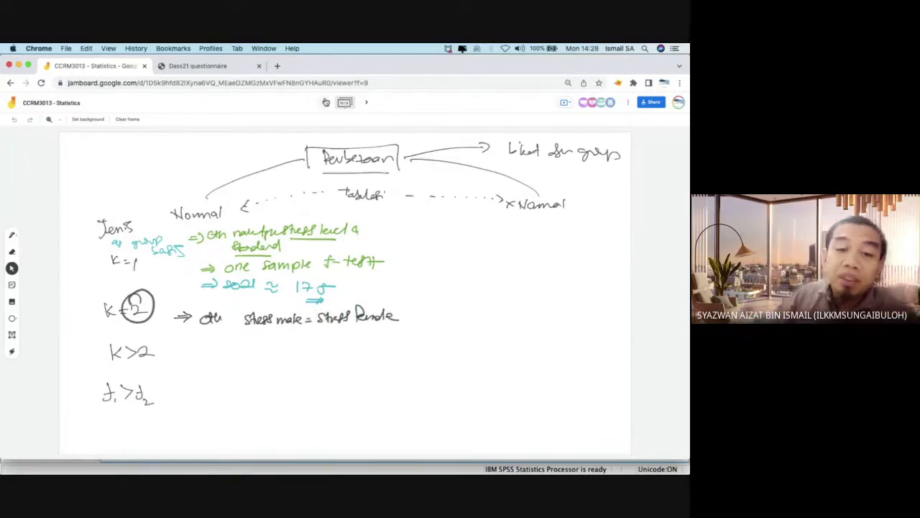
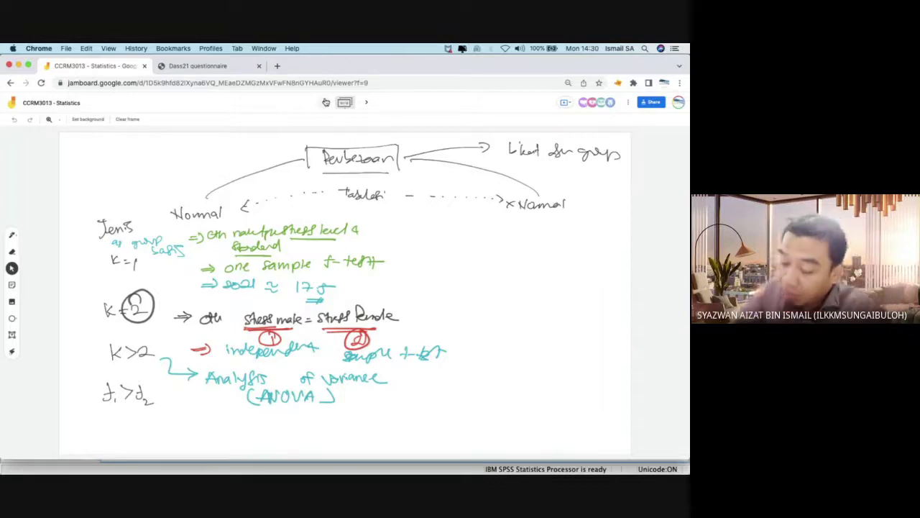
# Draw a teal arrow out from t1 > t2, box the word Normal, and link Perbezaan to that box with an arrow
pyautogui.moveTo(153, 402); pyautogui.dragTo(180, 427)
pyautogui.moveTo(159, 223)
pyautogui.mouseDown()
pyautogui.moveTo(161, 191)
pyautogui.moveTo(227, 191)
pyautogui.moveTo(225, 213)
pyautogui.mouseUp()
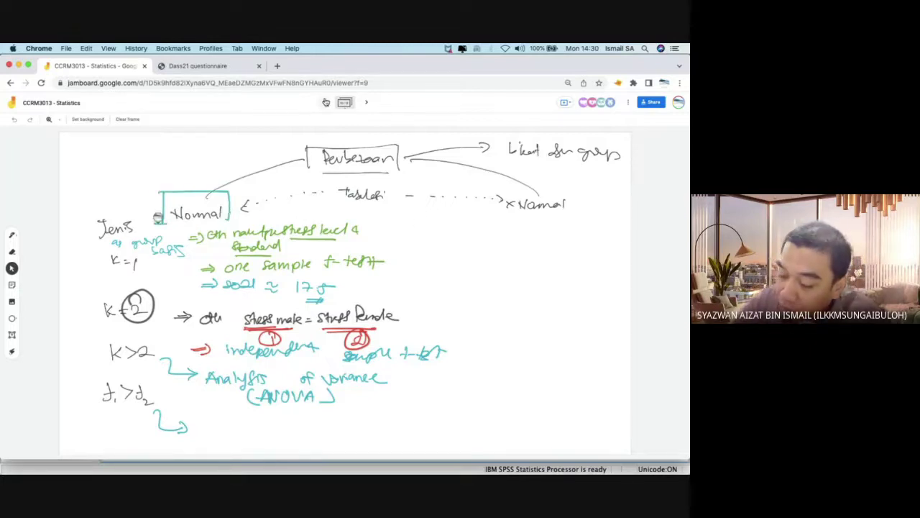
pyautogui.moveTo(159, 223); pyautogui.dragTo(230, 215)
pyautogui.moveTo(305, 155)
pyautogui.mouseDown()
pyautogui.moveTo(179, 149)
pyautogui.moveTo(147, 212)
pyautogui.mouseUp()
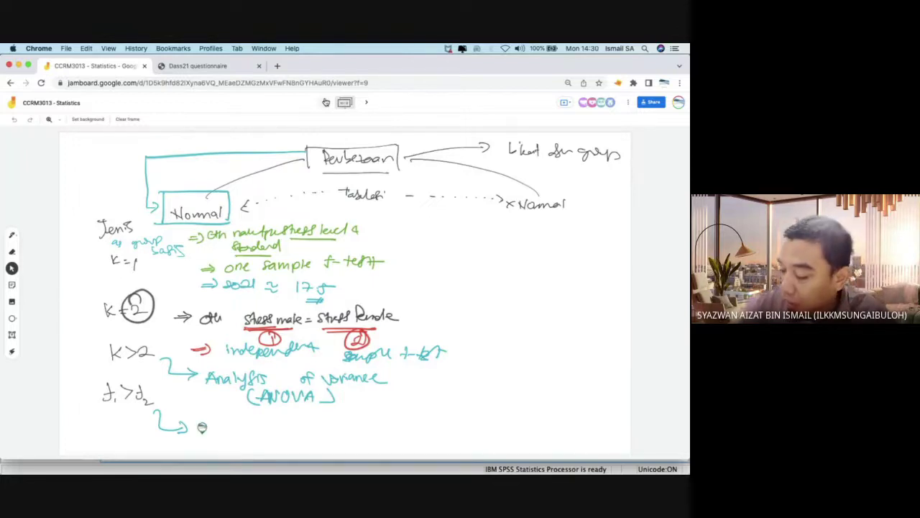
# Handwrite "masa 1 dgn masa 2" beside the t1 > t2 arrow and add "paired sample t-test" above it in green
pyautogui.moveTo(198, 425)
pyautogui.mouseDown()
pyautogui.moveTo(221, 436)
pyautogui.moveTo(373, 430)
pyautogui.mouseUp()
pyautogui.moveTo(374, 435); pyautogui.dragTo(388, 434)
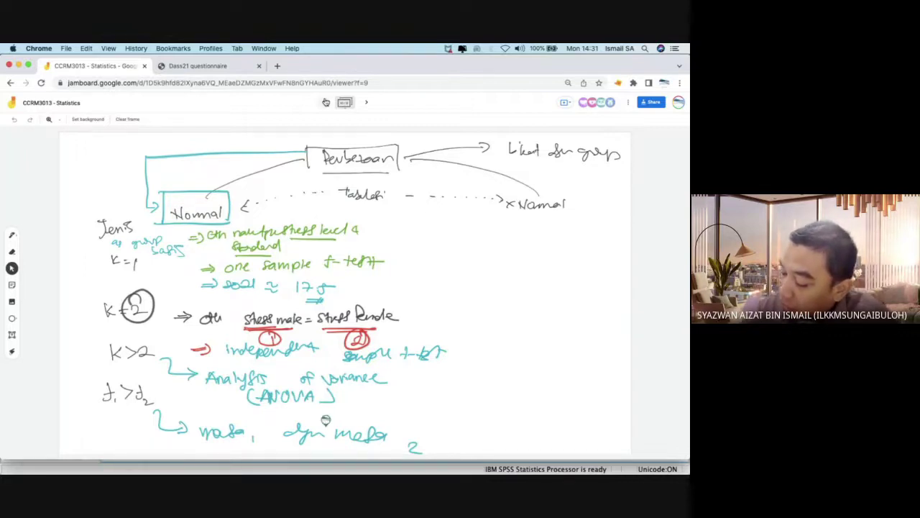
pyautogui.moveTo(326, 420); pyautogui.dragTo(497, 419)
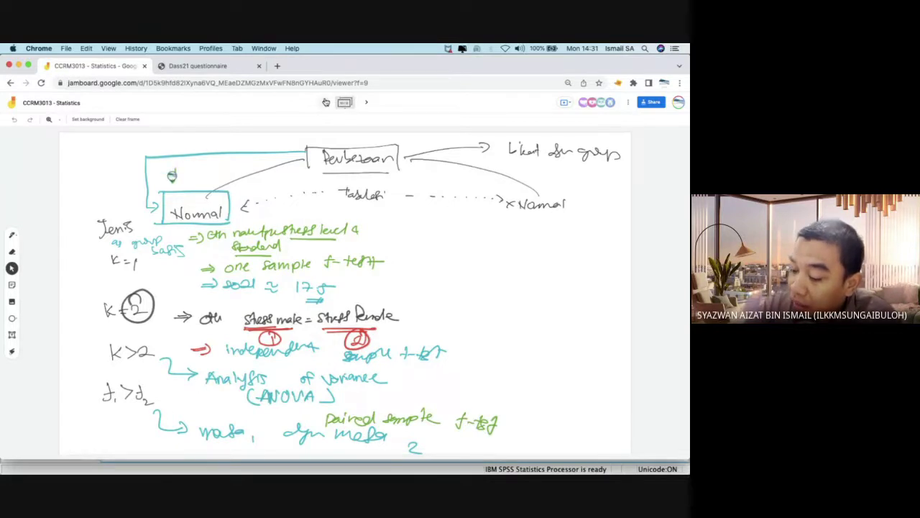
# Handwrite "parametric test" in green above the boxed word Normal
pyautogui.moveTo(174, 168)
pyautogui.mouseDown()
pyautogui.moveTo(176, 180)
pyautogui.moveTo(189, 176)
pyautogui.mouseUp()
pyautogui.moveTo(192, 176); pyautogui.dragTo(195, 169)
pyautogui.moveTo(202, 169)
pyautogui.mouseDown()
pyautogui.moveTo(235, 161)
pyautogui.moveTo(246, 172)
pyautogui.moveTo(228, 186)
pyautogui.moveTo(237, 186)
pyautogui.mouseUp()
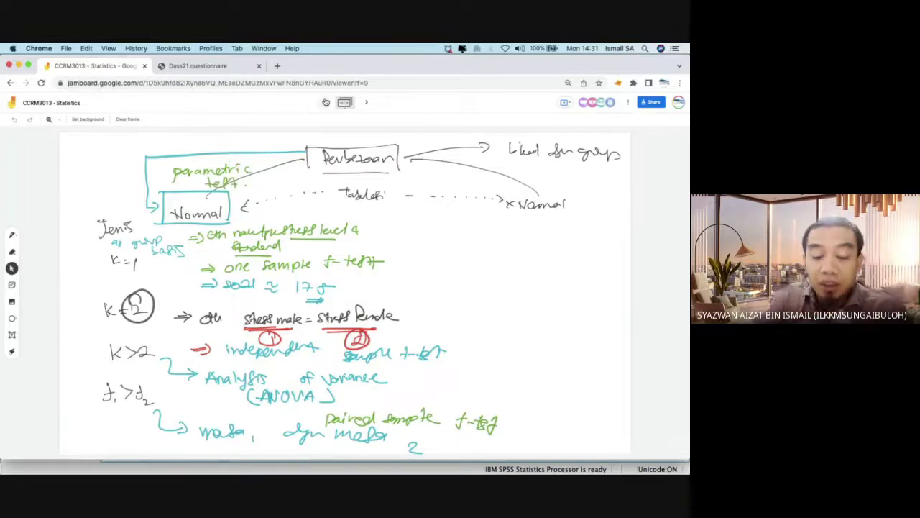
# Switch to the SPSS data editor and start an Independent-Samples T Test with ytotal as the test variable
pyautogui.hotkey('ctrl', 'Up')
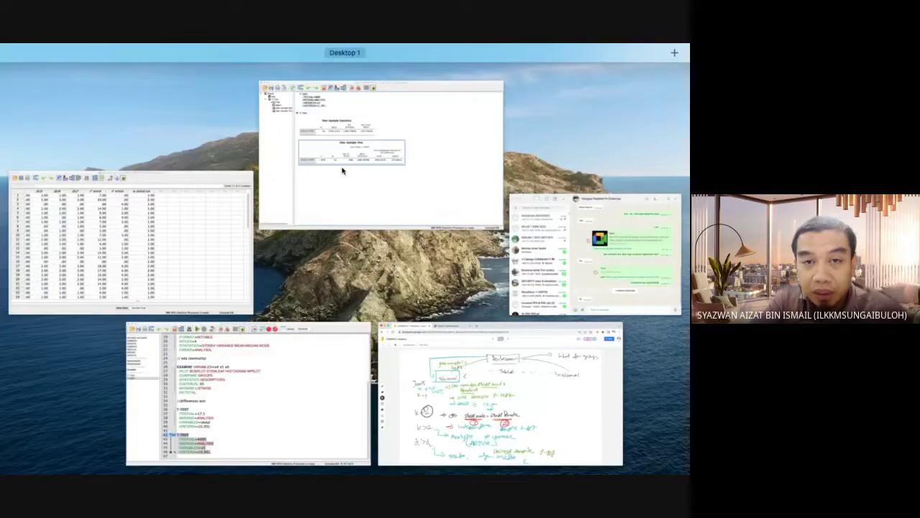
pyautogui.click(226, 271)
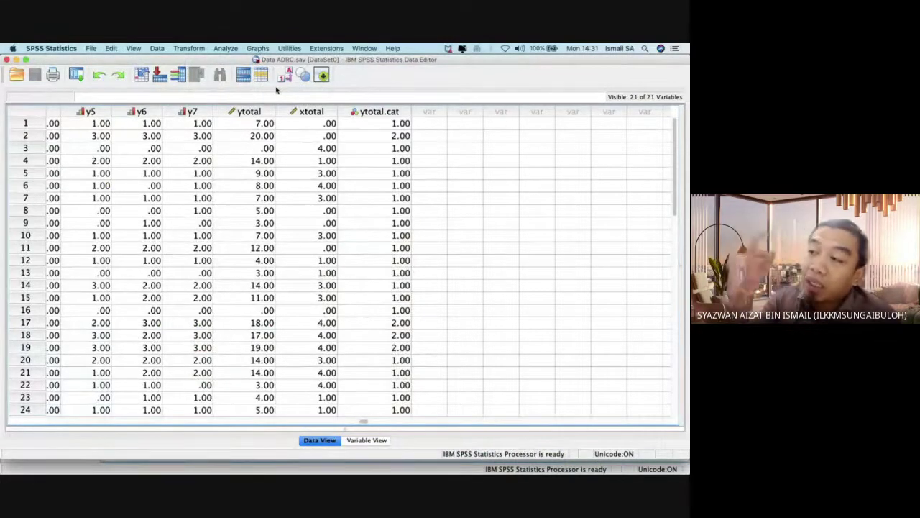
pyautogui.click(225, 49)
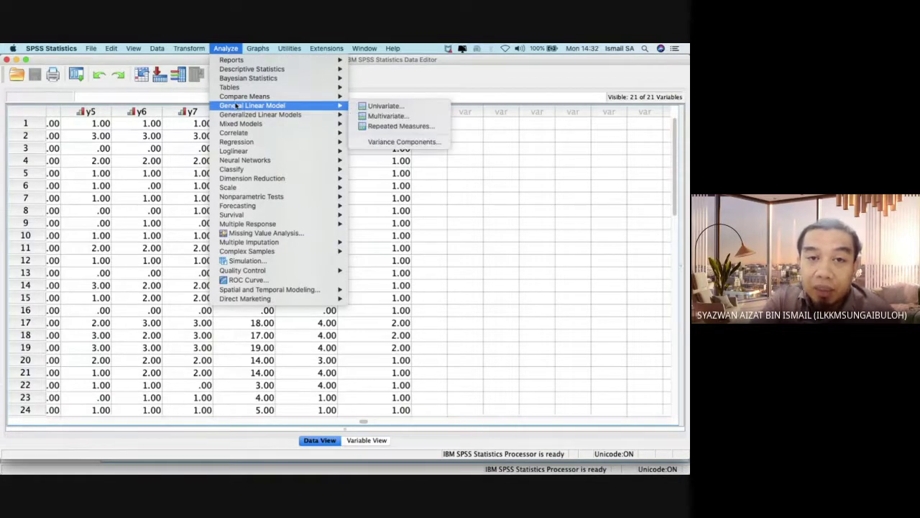
pyautogui.moveTo(235, 100)
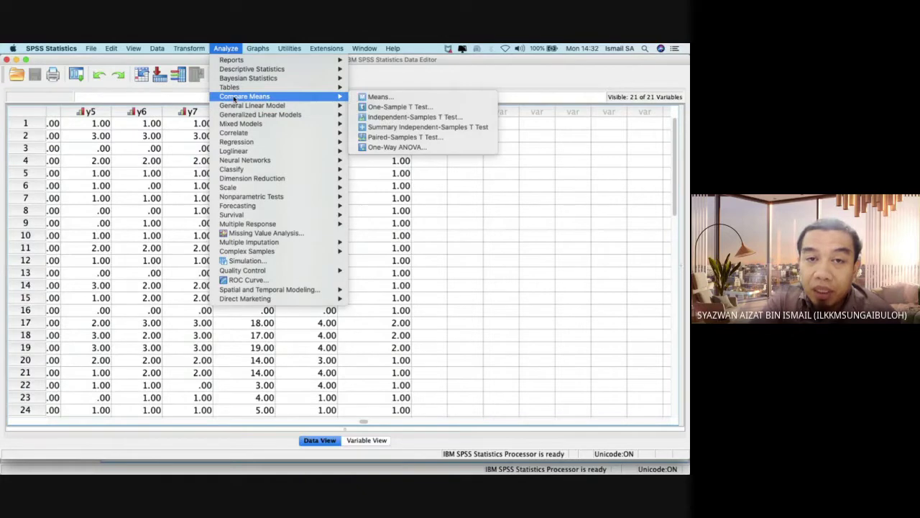
pyautogui.click(434, 119)
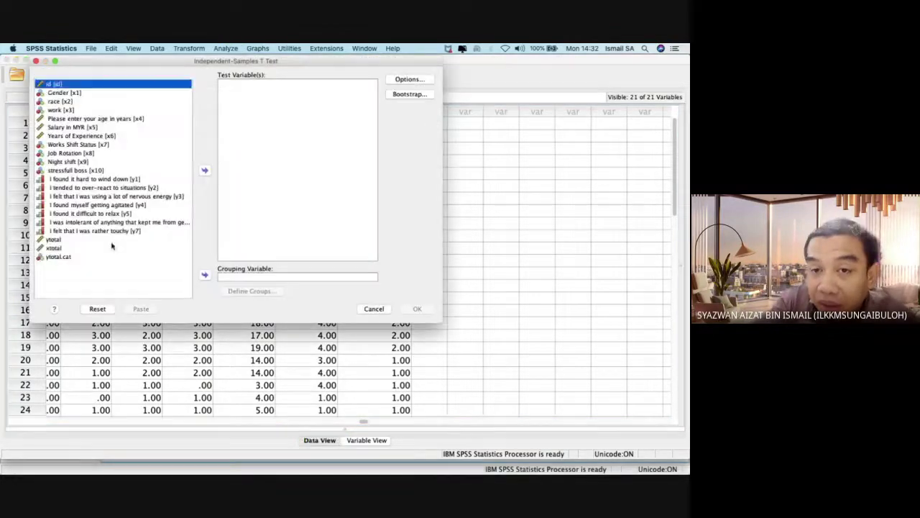
pyautogui.click(67, 239)
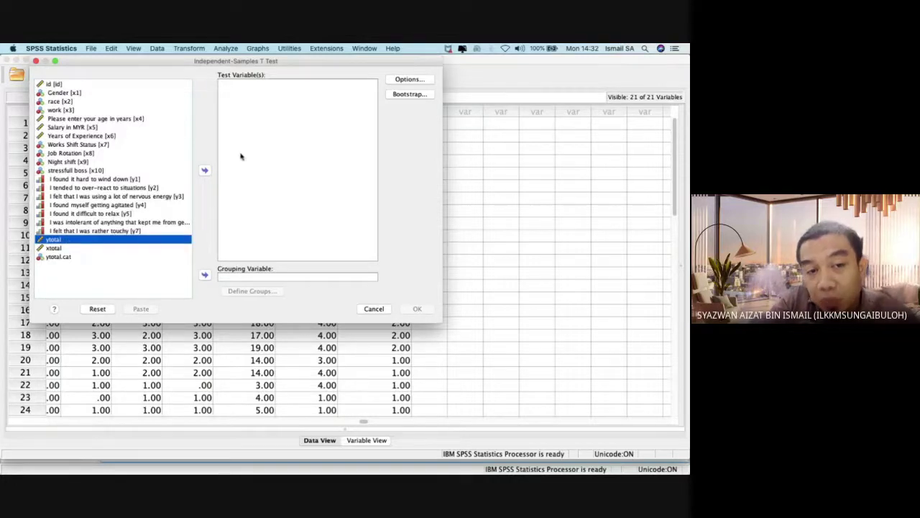
pyautogui.click(204, 173)
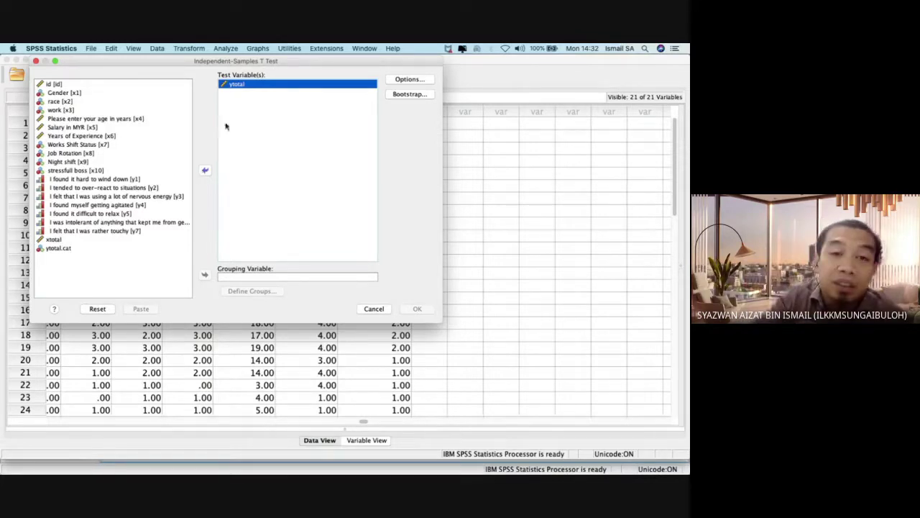
# Set Gender [x1] as the grouping variable and define its groups with the values 1 and 2
pyautogui.click(94, 93)
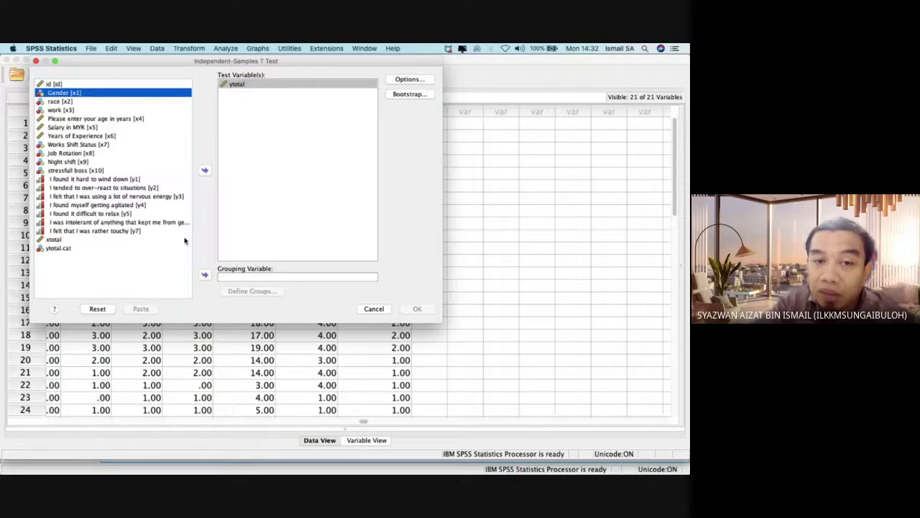
pyautogui.click(205, 276)
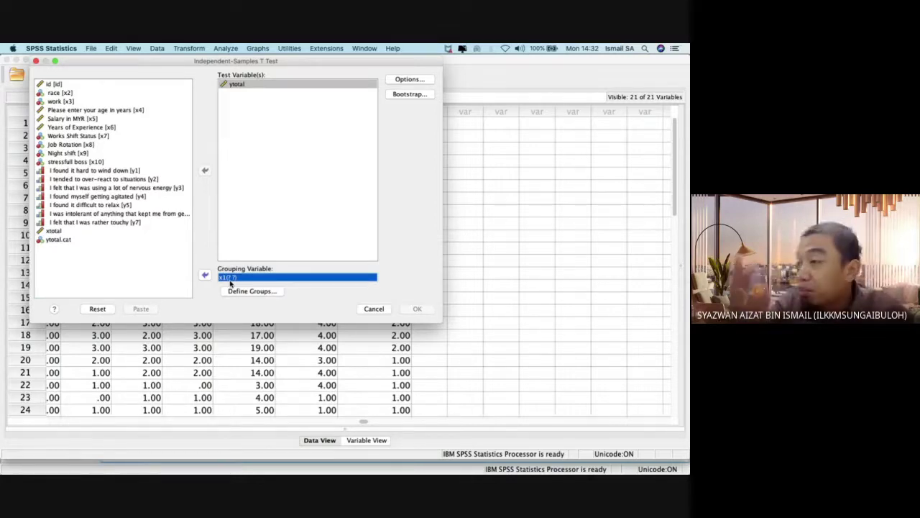
pyautogui.click(259, 290)
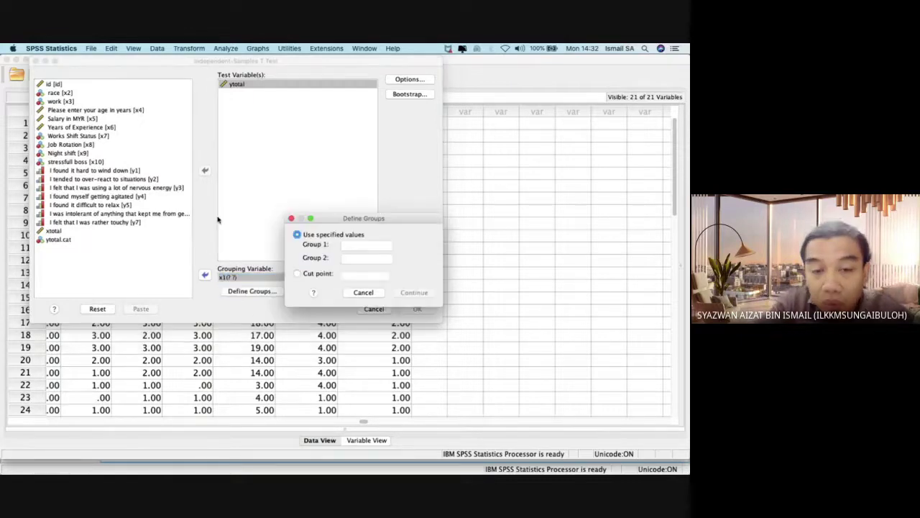
pyautogui.click(373, 246)
pyautogui.write('1')
pyautogui.press('Tab')
pyautogui.write('2')
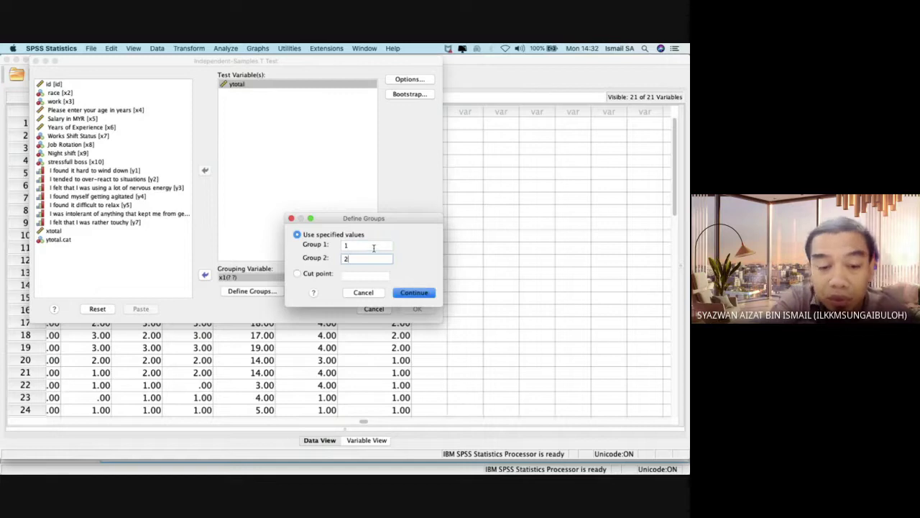
pyautogui.click(426, 295)
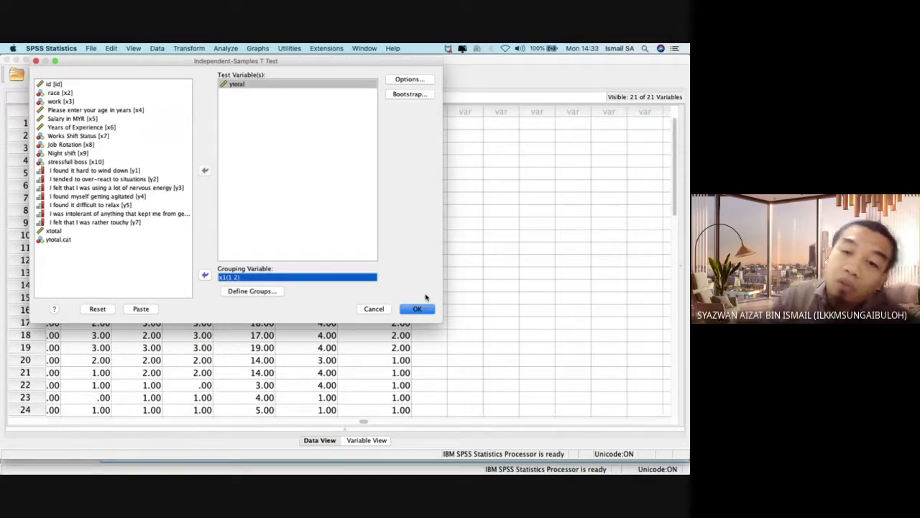
# Paste the independent-samples test as syntax and run its T-TEST GROUPS=x1(1 2) block from the syntax editor
pyautogui.click(149, 312)
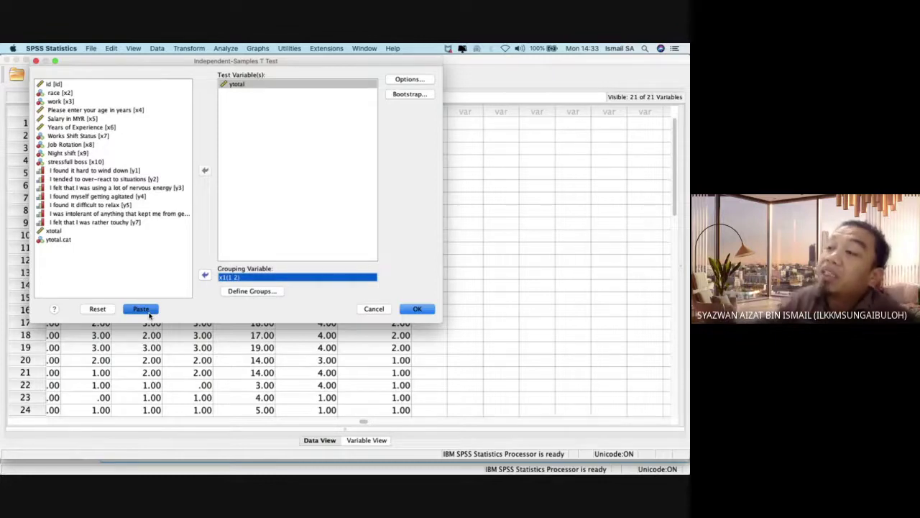
pyautogui.click(141, 309)
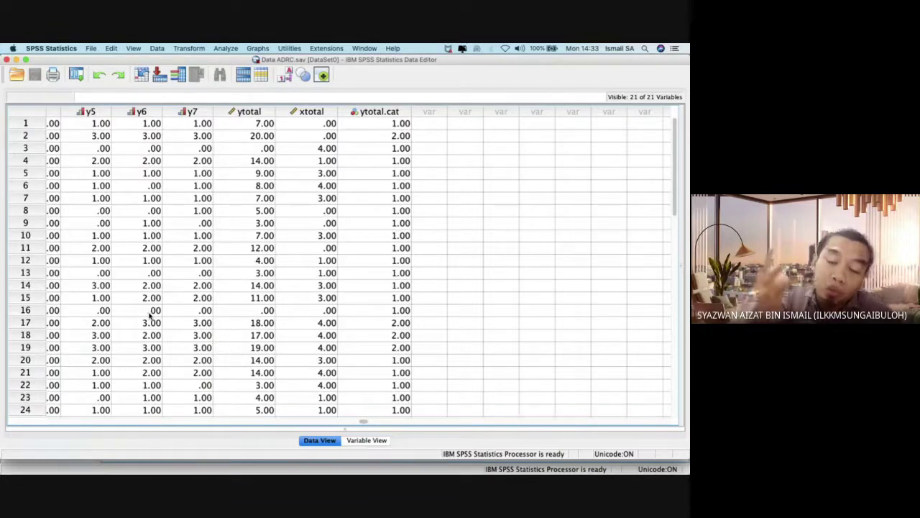
pyautogui.hotkey('ctrl', 'Up')
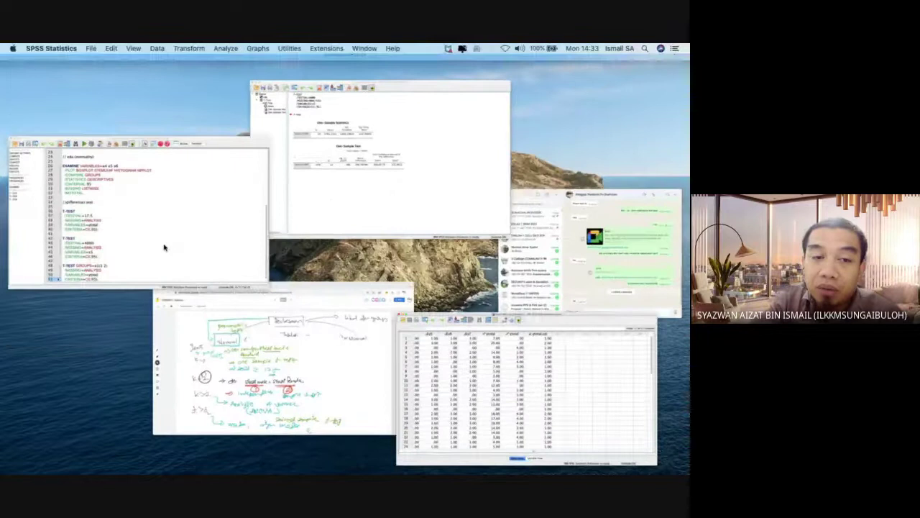
pyautogui.click(164, 247)
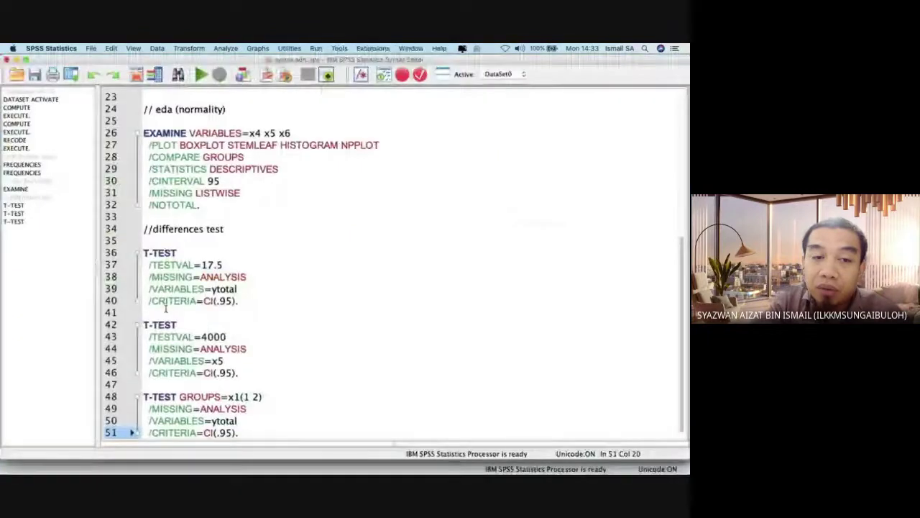
pyautogui.moveTo(252, 424); pyautogui.dragTo(133, 384)
pyautogui.press('super+r')
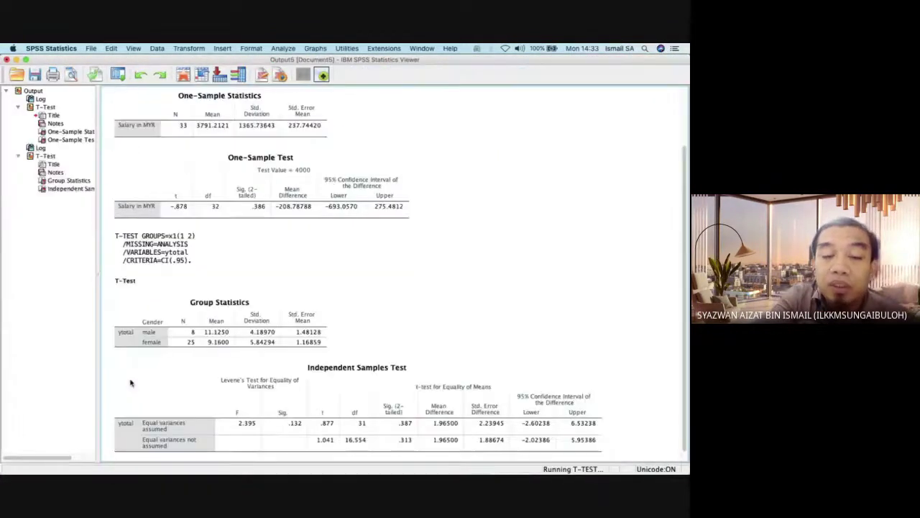
# Examine the male and female means in Group Statistics and the two-tailed significance in the Independent Samples Test table
pyautogui.click(329, 308)
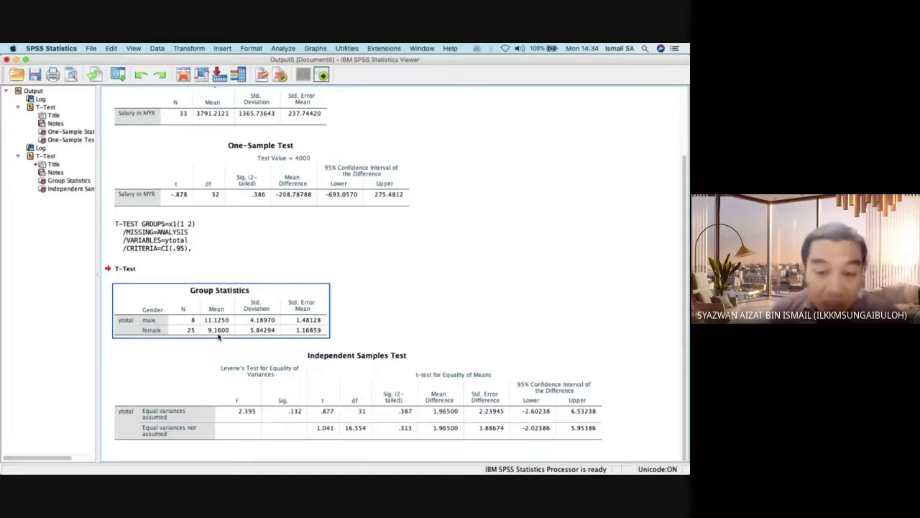
pyautogui.click(317, 385)
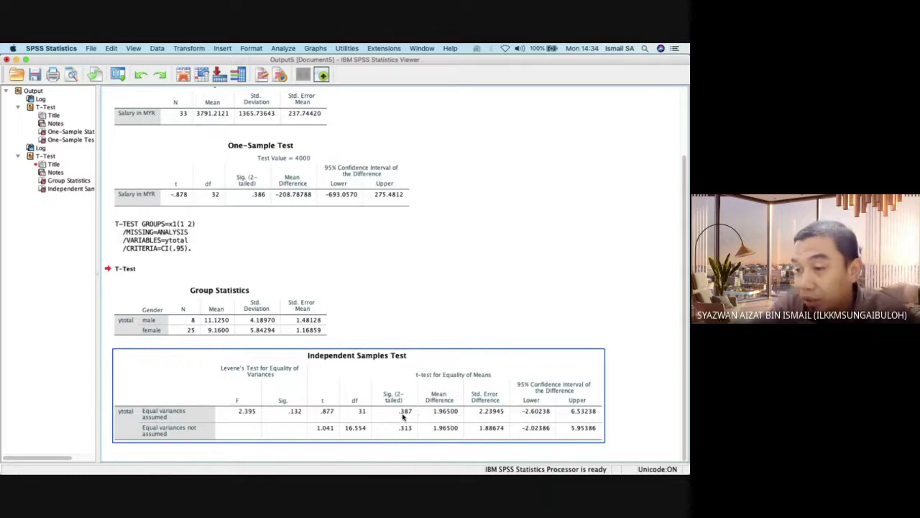
pyautogui.scroll(5, 403, 416)
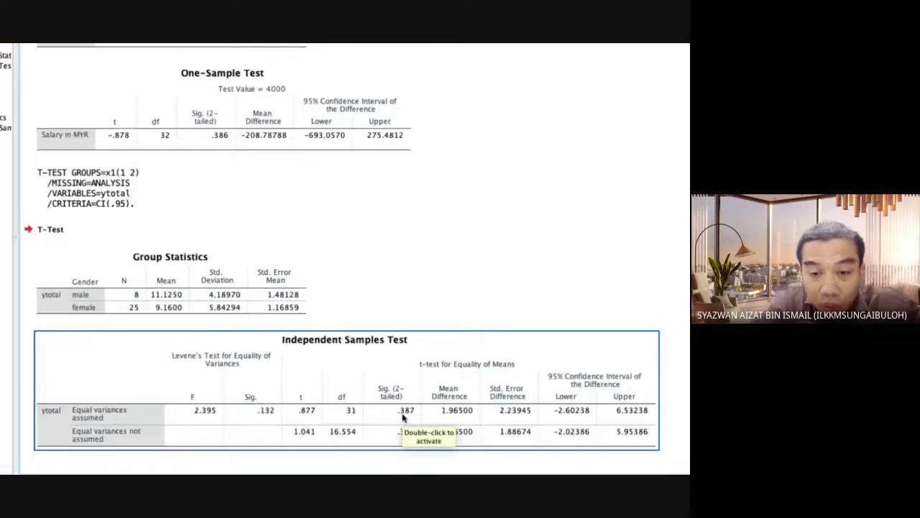
pyautogui.scroll(3, 403, 420)
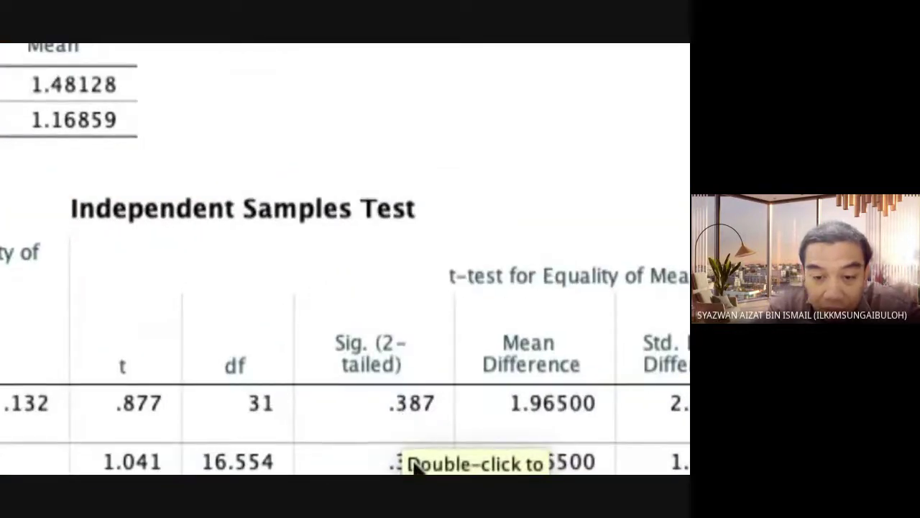
pyautogui.scroll(-8, 420, 446)
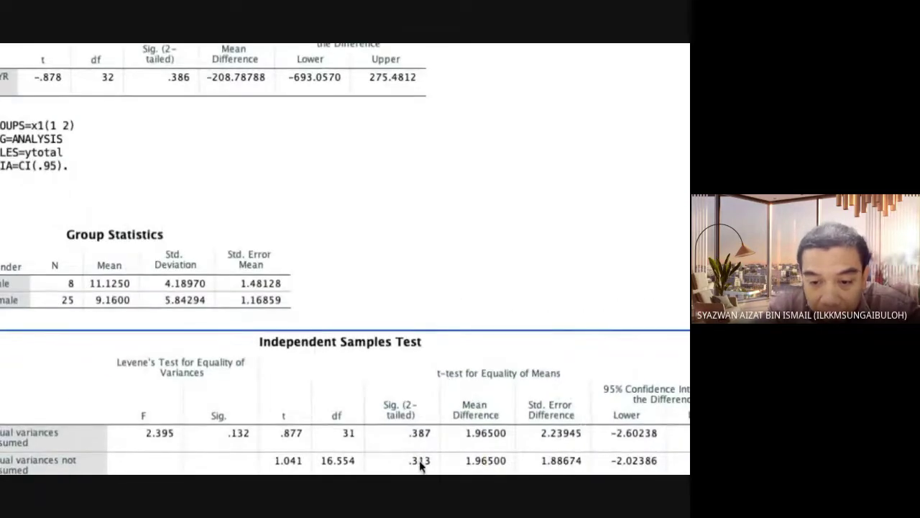
pyautogui.scroll(3, 421, 463)
pyautogui.scroll(2, 421, 465)
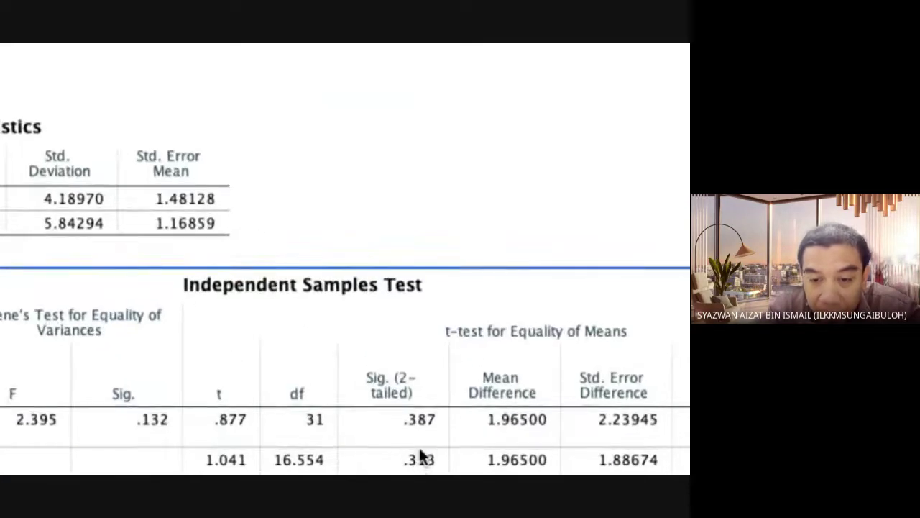
pyautogui.scroll(-6, 423, 457)
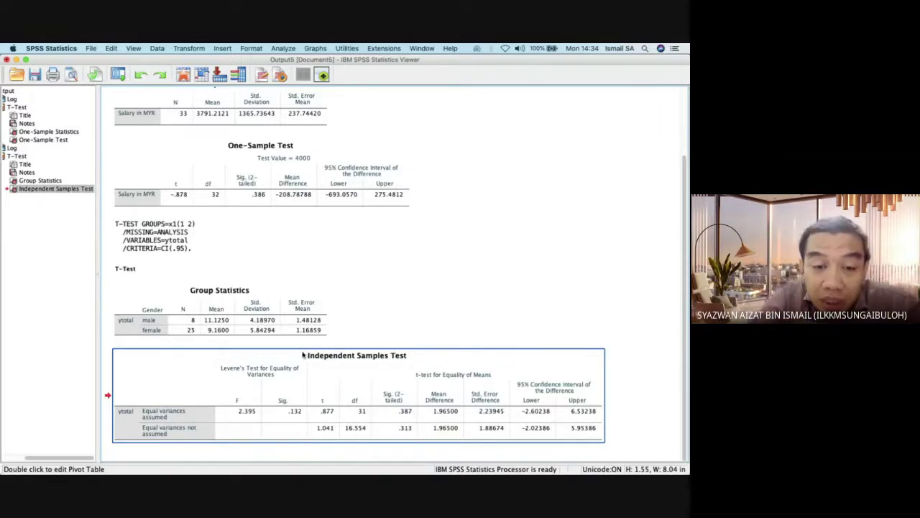
pyautogui.click(213, 317)
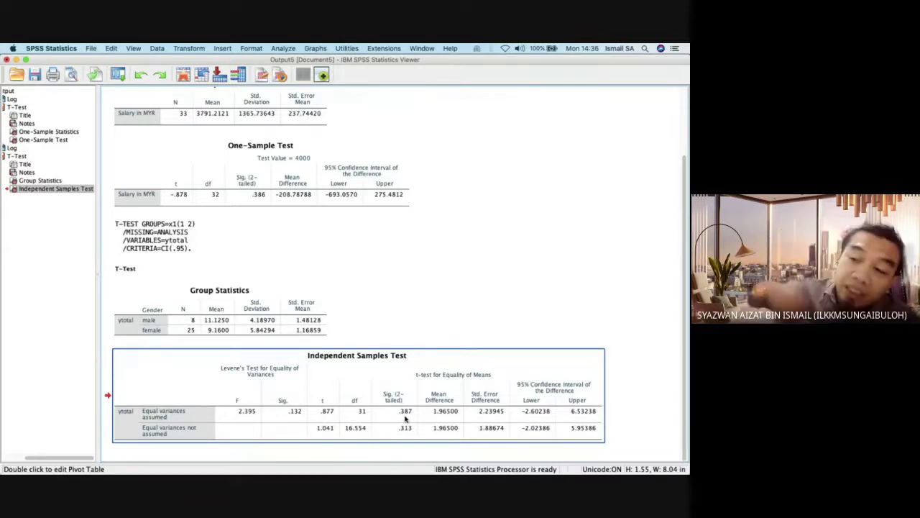
# Start a One-Way ANOVA with ytotal in the dependent list
pyautogui.click(284, 48)
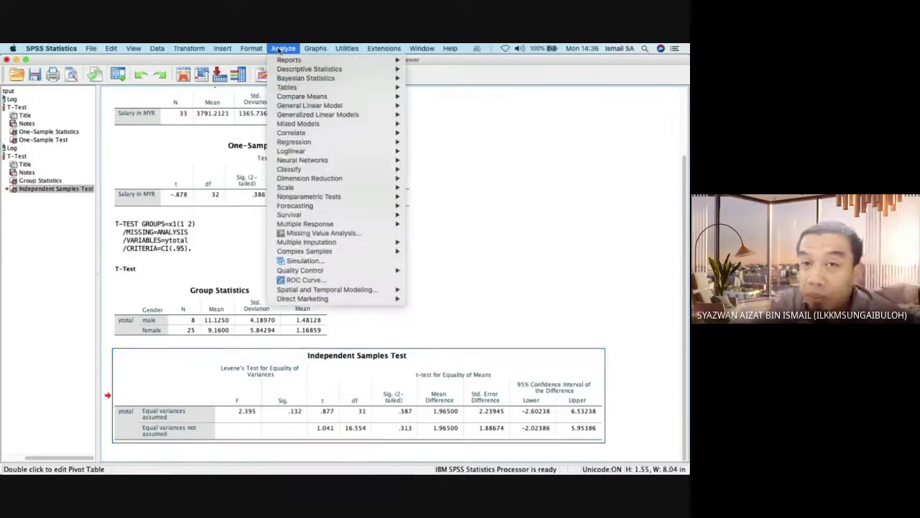
pyautogui.moveTo(399, 98)
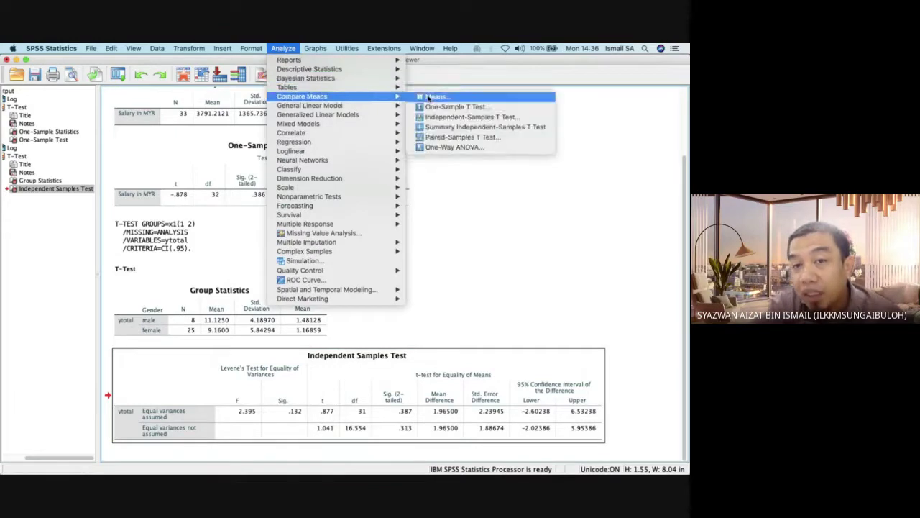
pyautogui.click(464, 148)
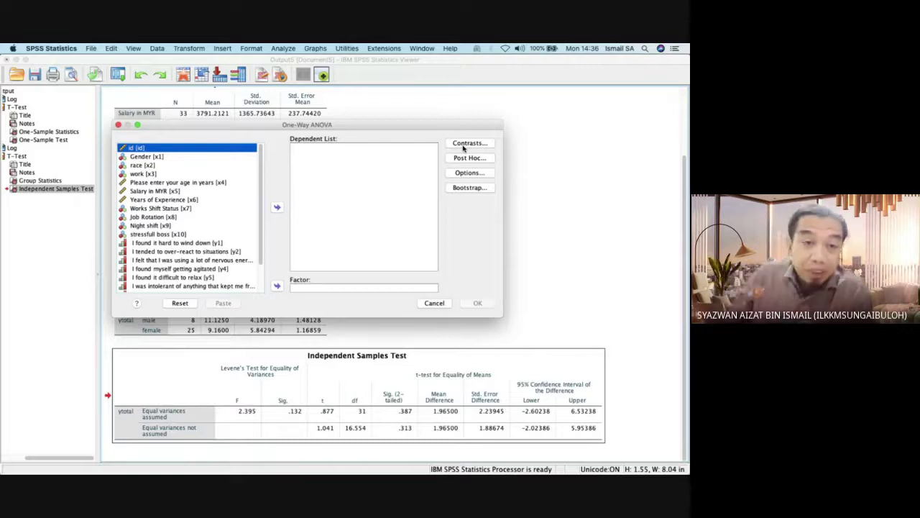
pyautogui.scroll(-3, 219, 237)
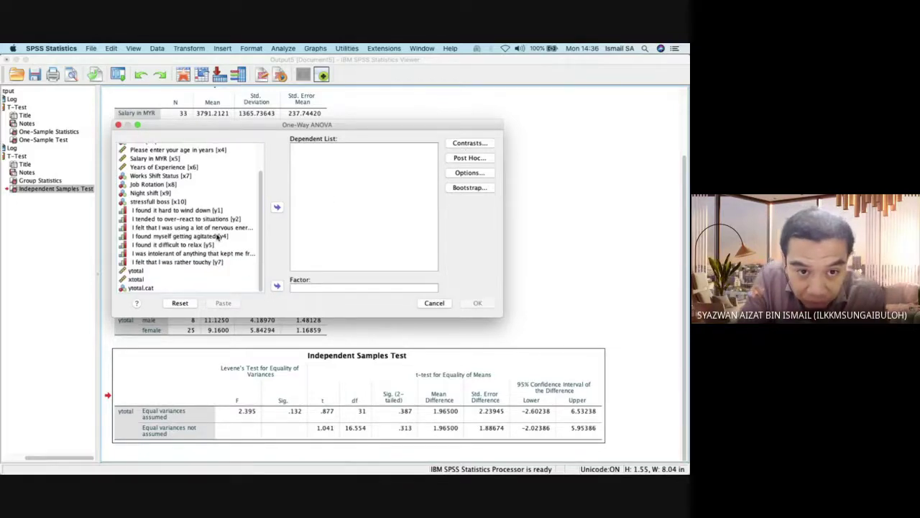
pyautogui.click(172, 279)
pyautogui.click(169, 271)
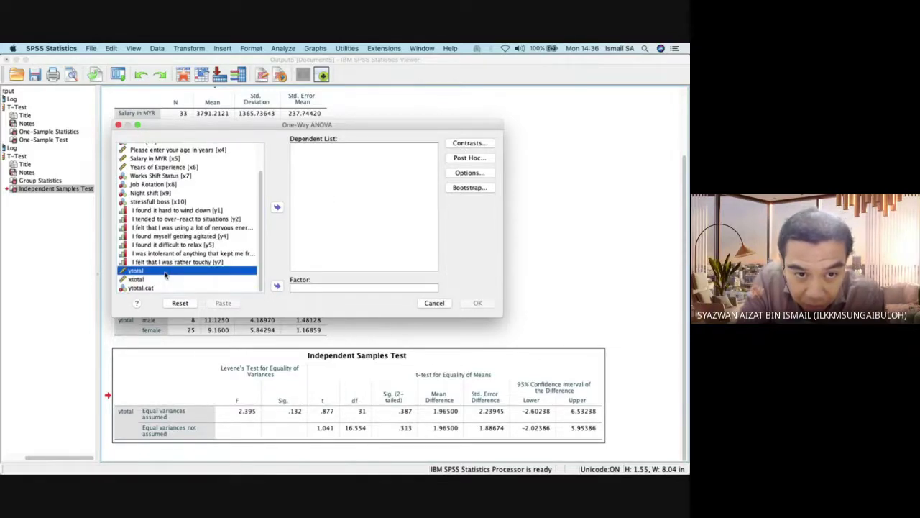
pyautogui.click(276, 208)
# Set race [x2] as the ANOVA factor and view the post hoc multiple comparison options without selecting any
pyautogui.scroll(2, 205, 208)
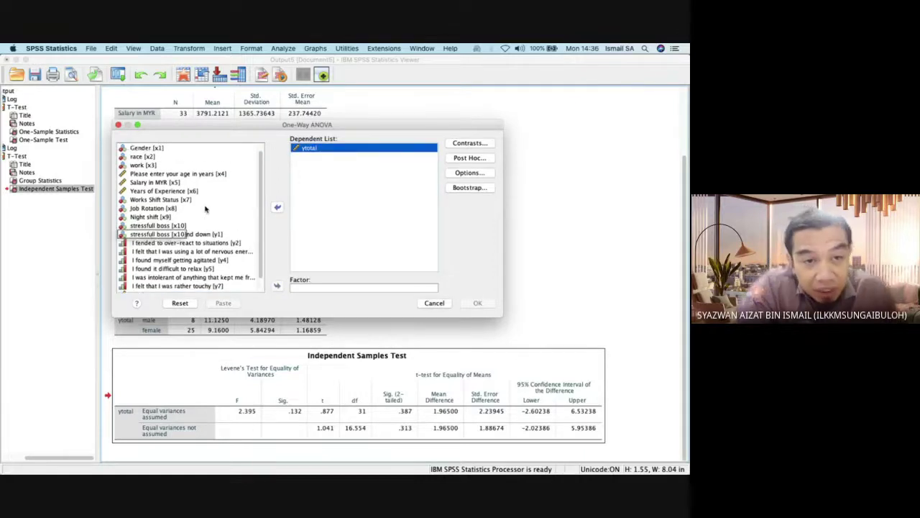
pyautogui.click(146, 157)
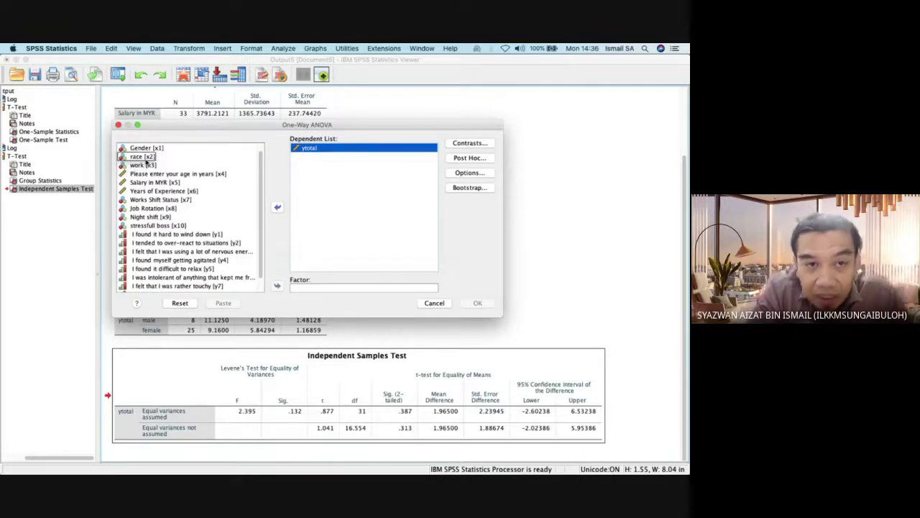
pyautogui.click(145, 158)
pyautogui.click(276, 286)
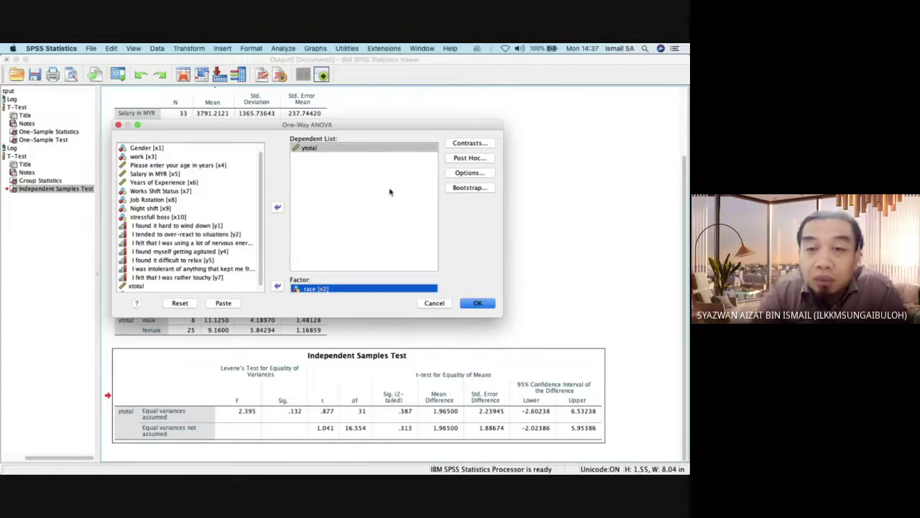
pyautogui.click(458, 160)
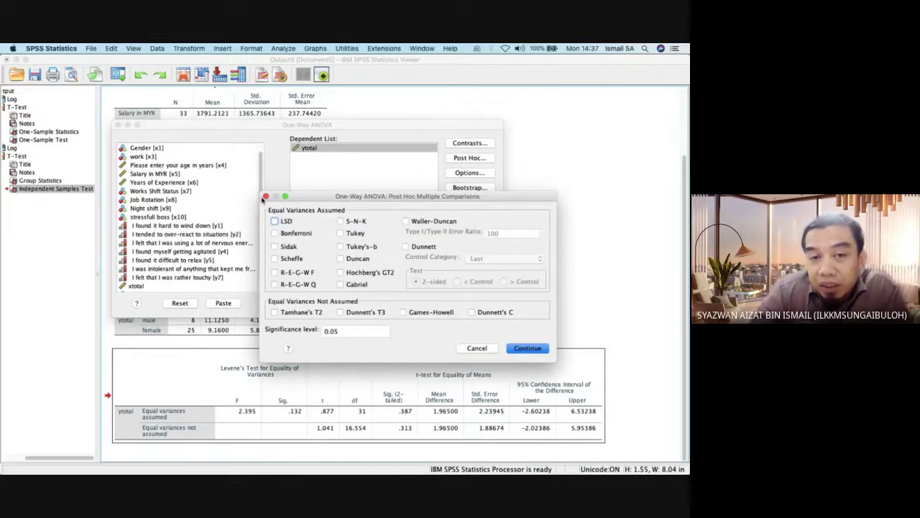
pyautogui.click(265, 196)
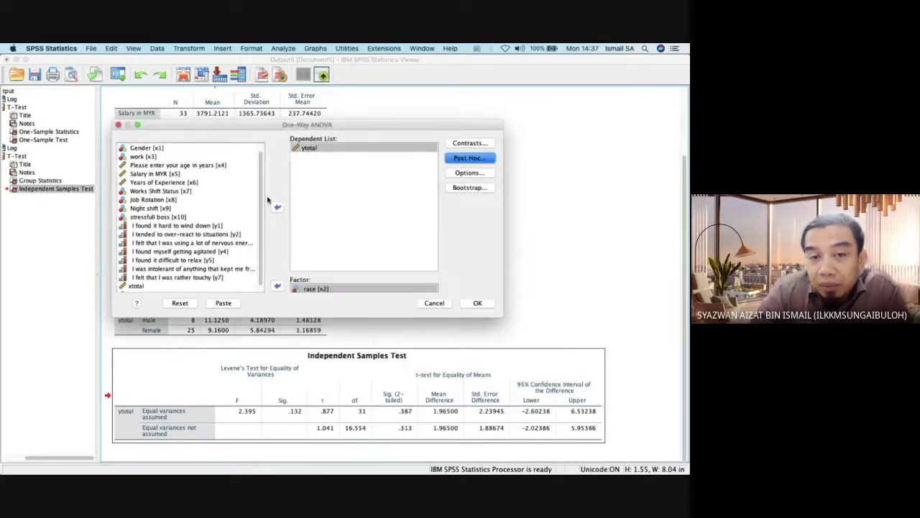
# Add the Tukey post hoc comparison to the One-Way ANOVA
pyautogui.click(467, 163)
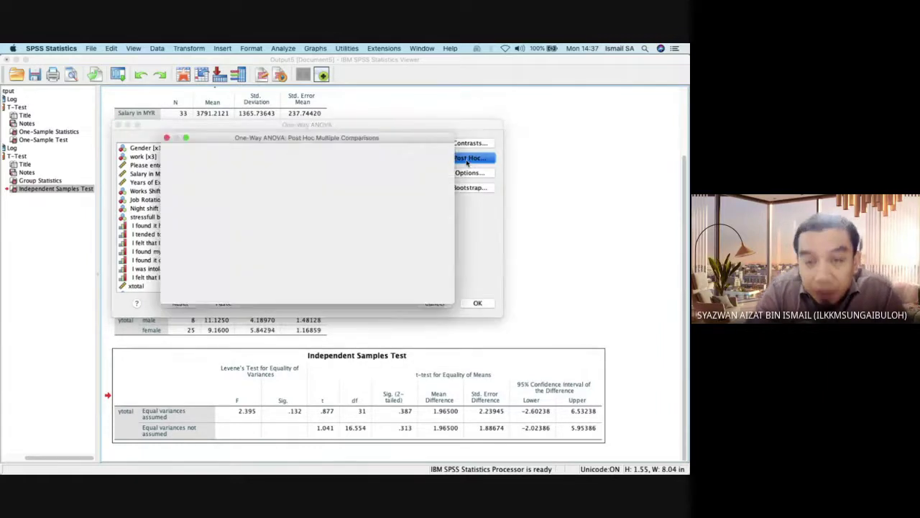
pyautogui.click(350, 232)
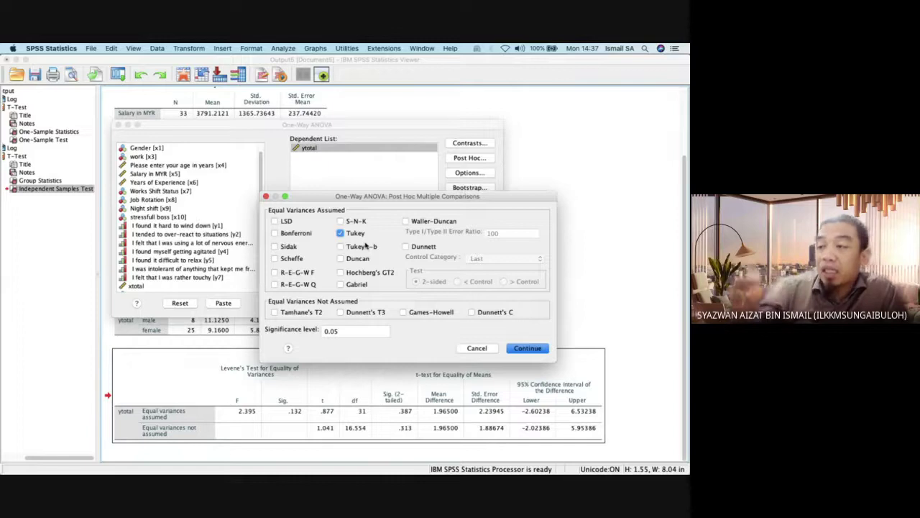
pyautogui.click(525, 350)
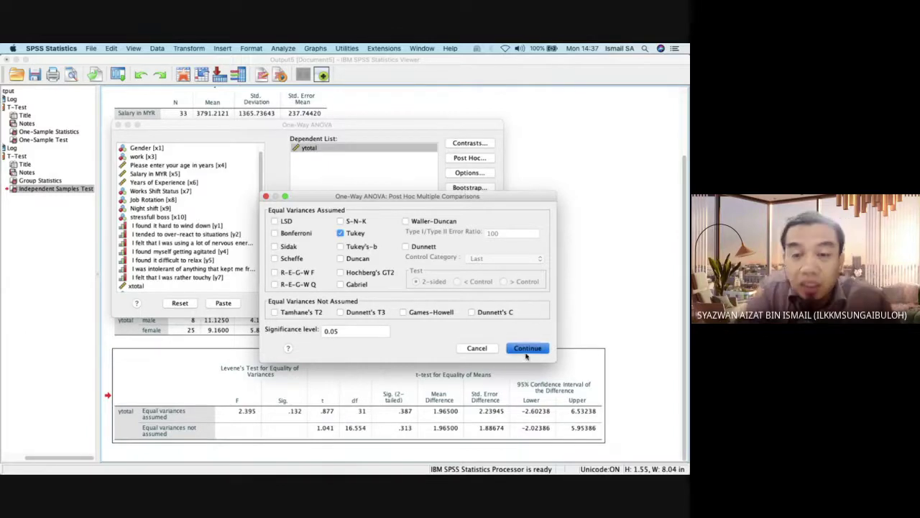
# Include descriptive statistics and the homogeneity of variance test in the One-Way ANOVA options
pyautogui.click(477, 174)
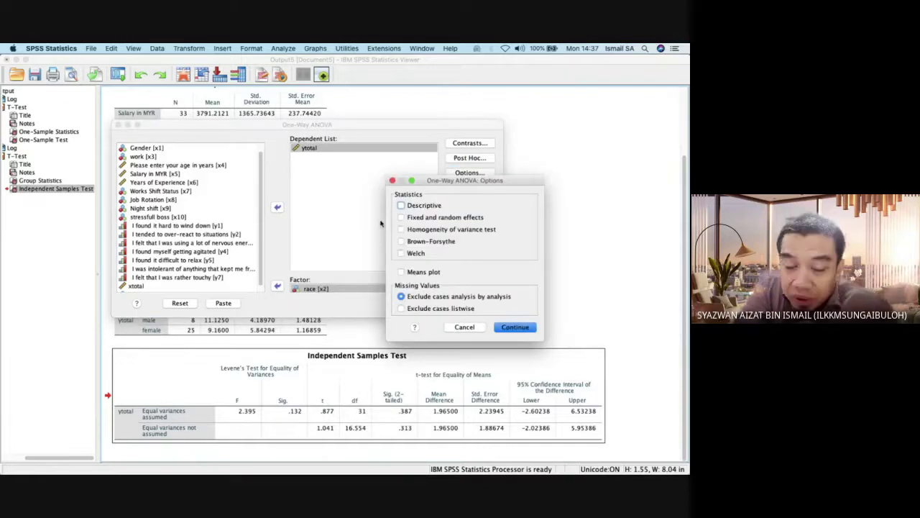
pyautogui.click(430, 205)
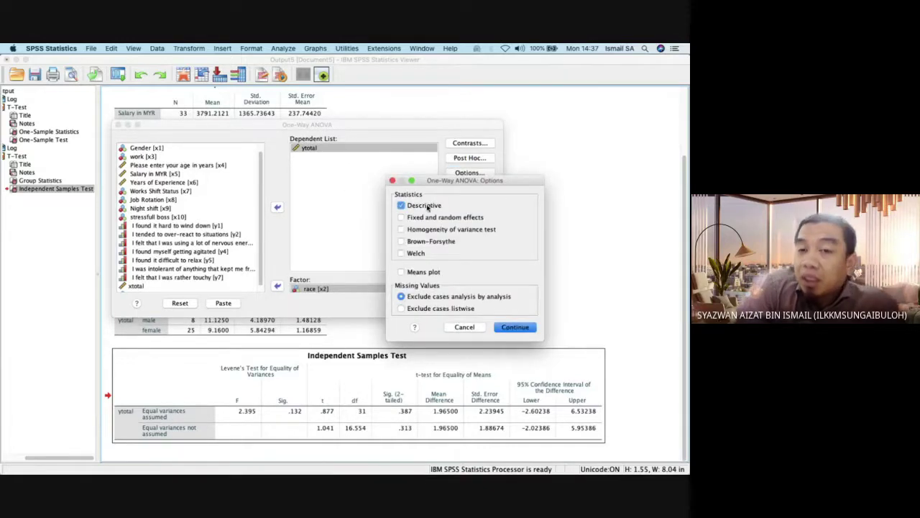
pyautogui.click(435, 230)
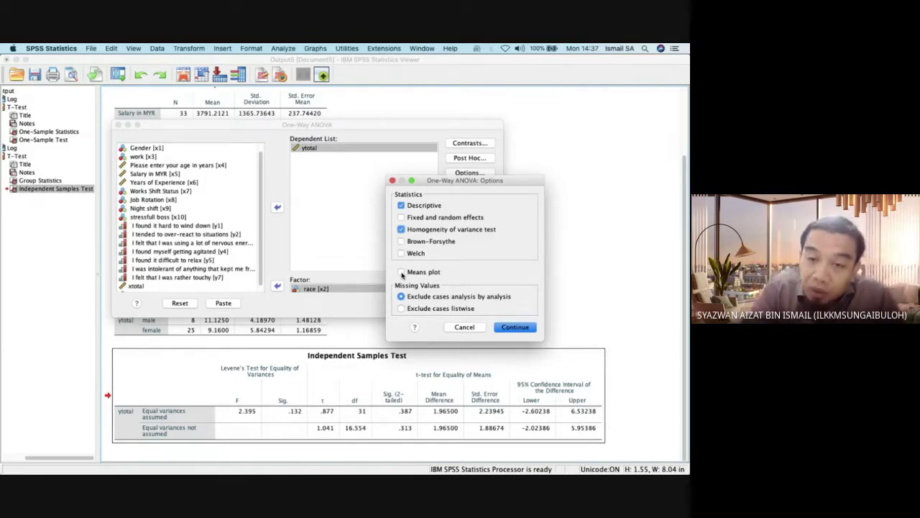
pyautogui.click(516, 328)
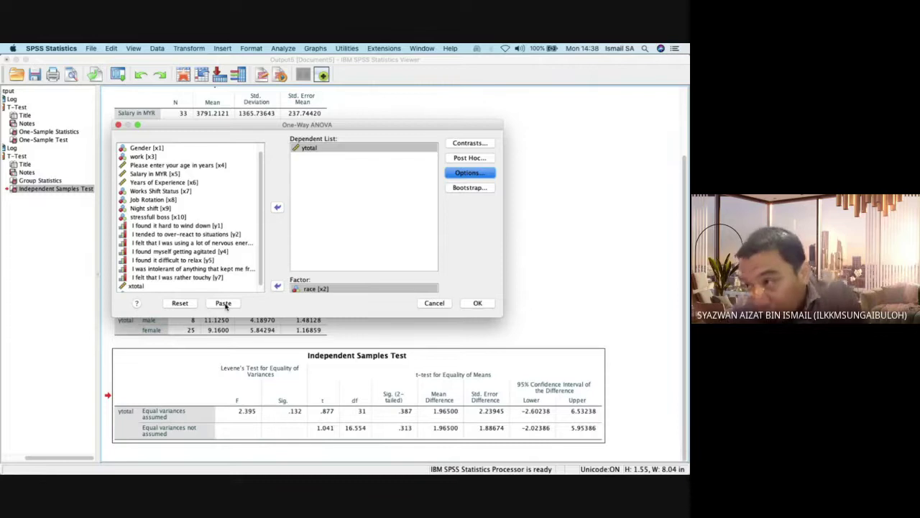
# Paste the One-Way ANOVA as syntax and run its ONEWAY ytotal BY x2 block from the syntax editor
pyautogui.click(224, 305)
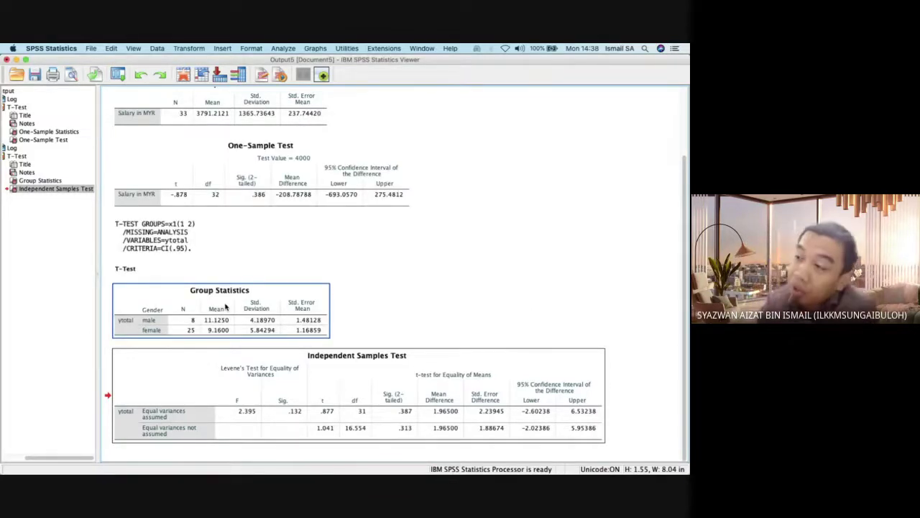
pyautogui.hotkey('ctrl', 'Up')
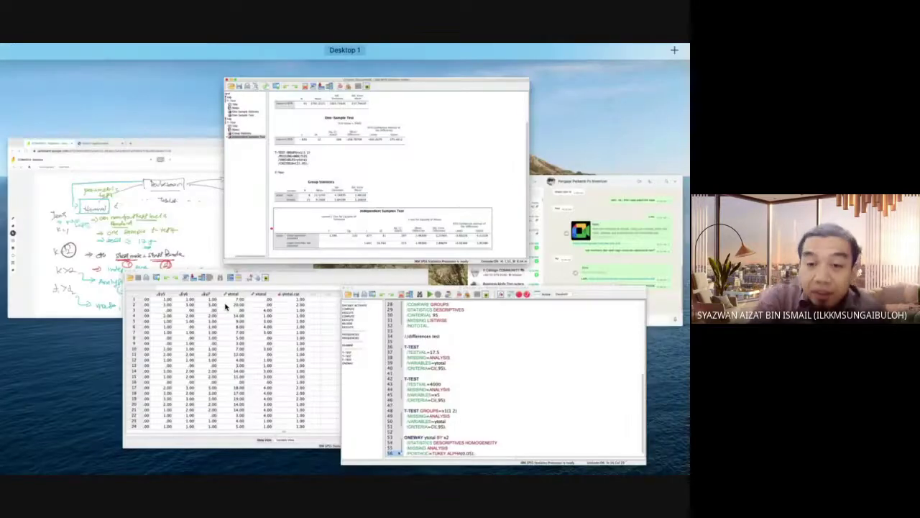
pyautogui.click(483, 419)
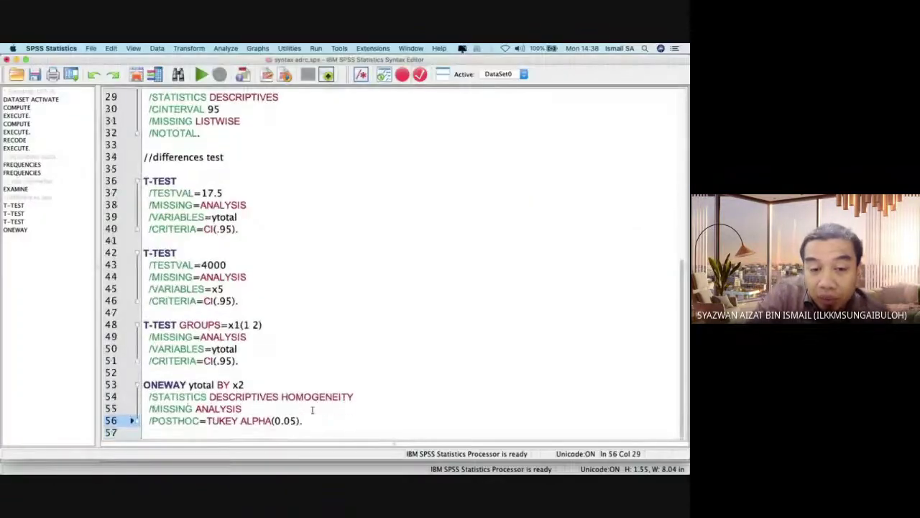
pyautogui.moveTo(321, 415); pyautogui.dragTo(142, 386)
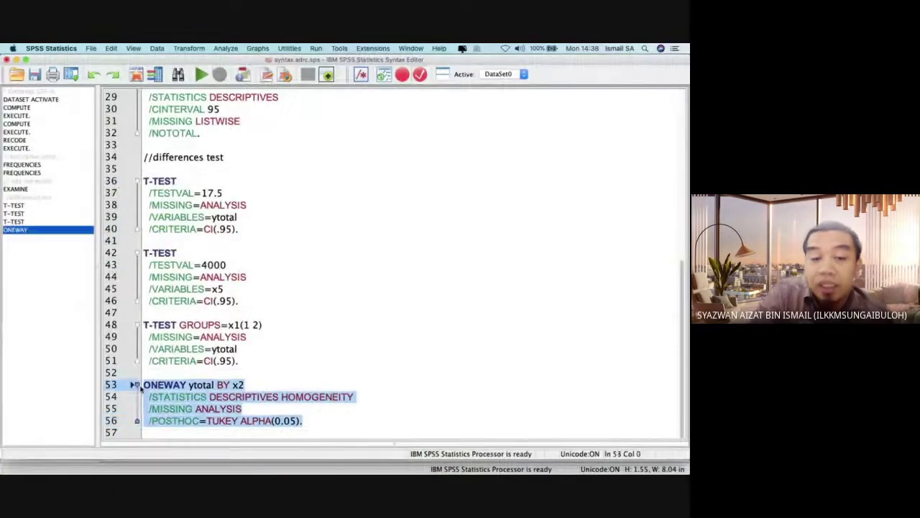
pyautogui.press('super+r')
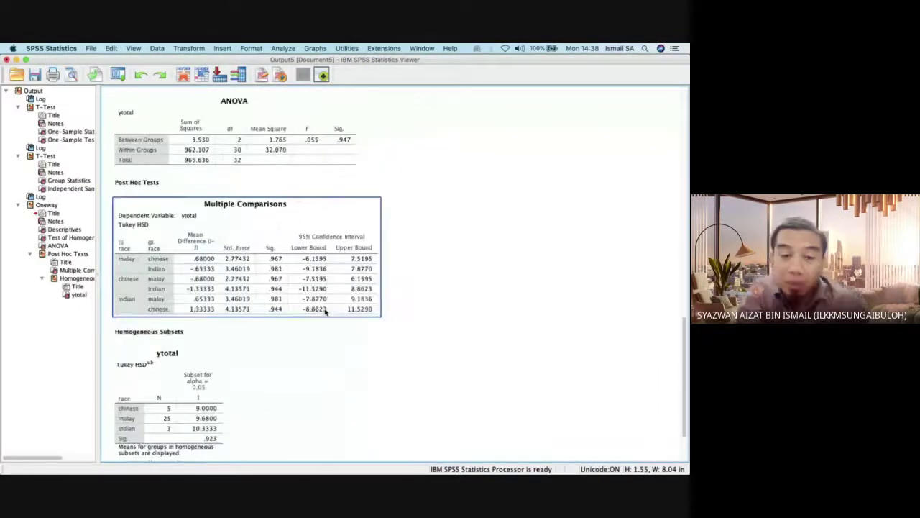
# Examine the race means in Descriptives, the ANOVA significance and the Tukey Multiple Comparisons table in the output
pyautogui.scroll(5, 325, 312)
pyautogui.click(323, 308)
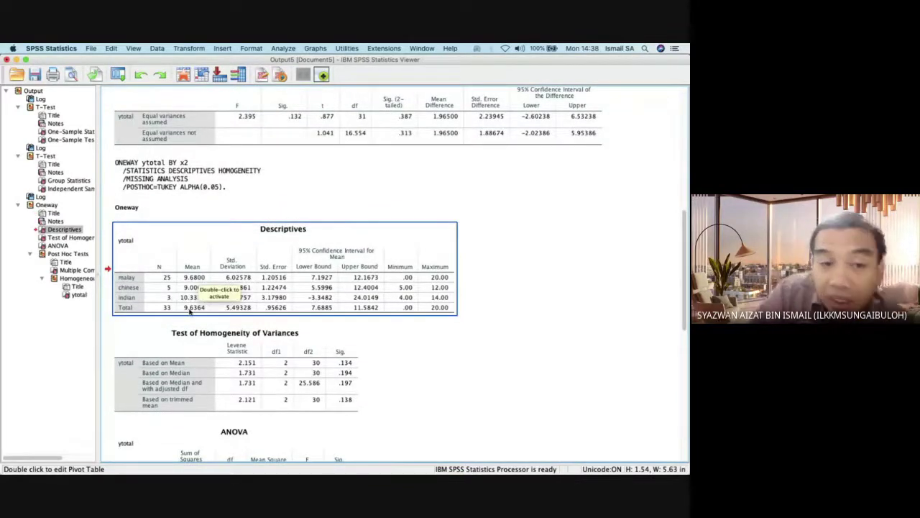
pyautogui.click(215, 326)
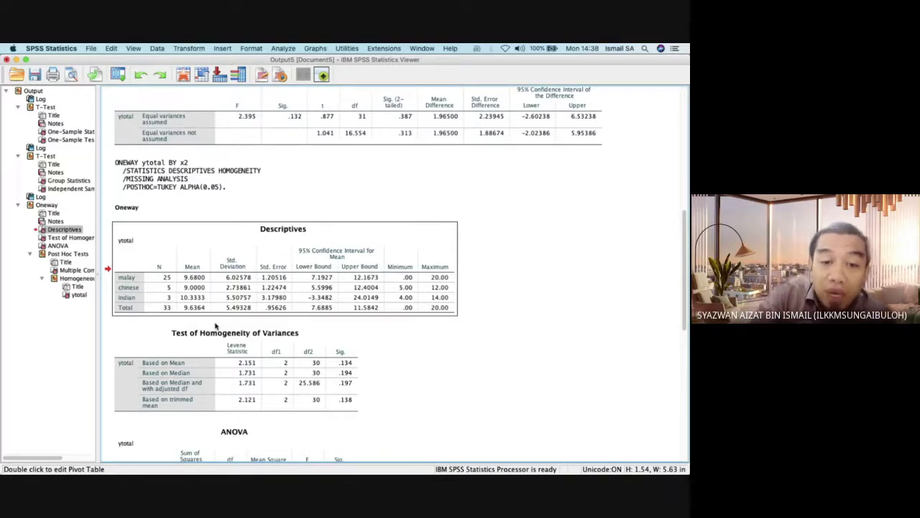
pyautogui.click(185, 308)
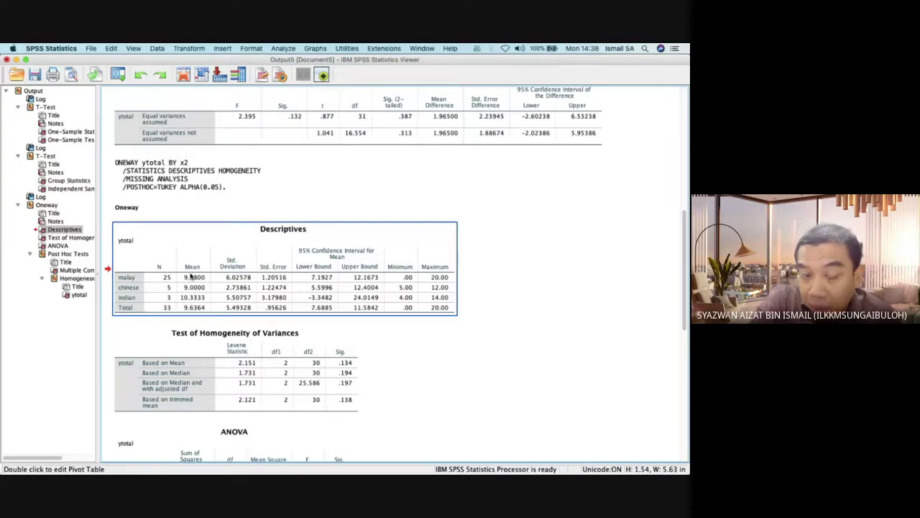
pyautogui.press('Down')
pyautogui.press('Down')
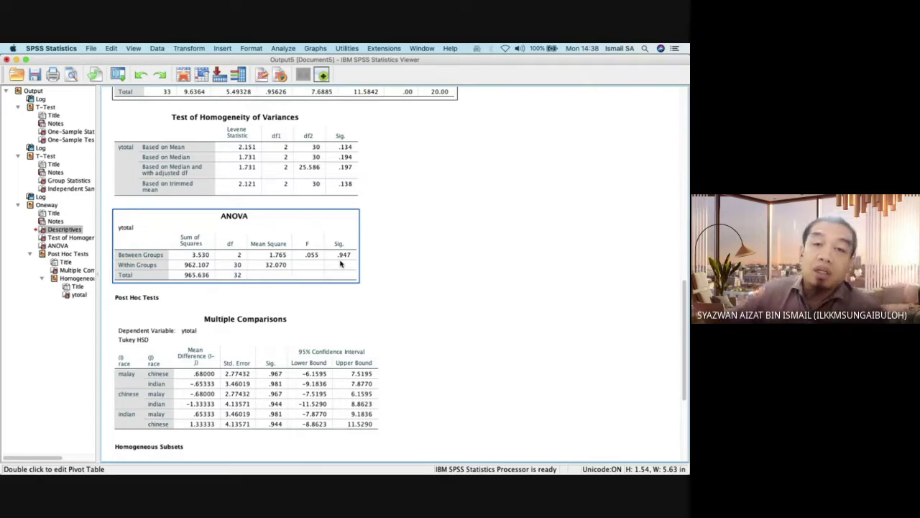
pyautogui.click(215, 128)
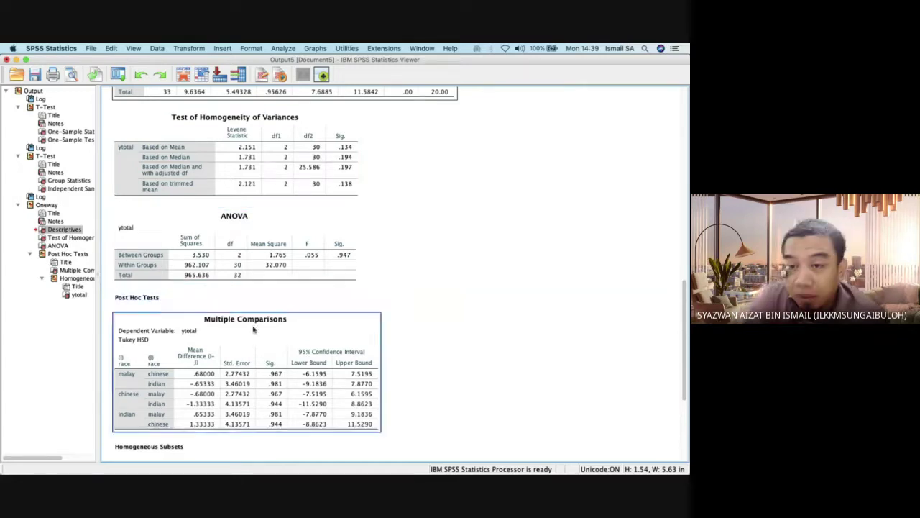
pyautogui.scroll(-4, 244, 331)
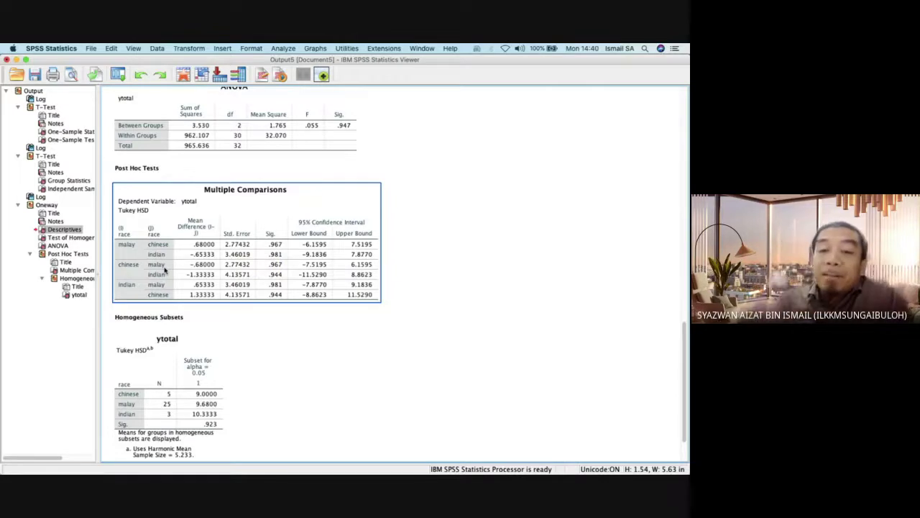
# Switch to the Data Editor and insert a new variable directly before xtotal in the variable definitions
pyautogui.hotkey('ctrl', 'Up')
pyautogui.click(228, 356)
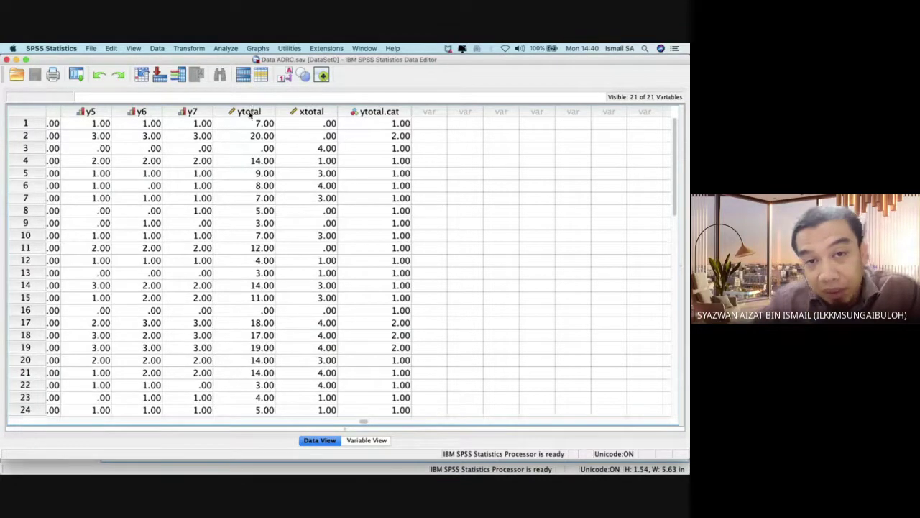
pyautogui.click(248, 112)
pyautogui.doubleClick(285, 113)
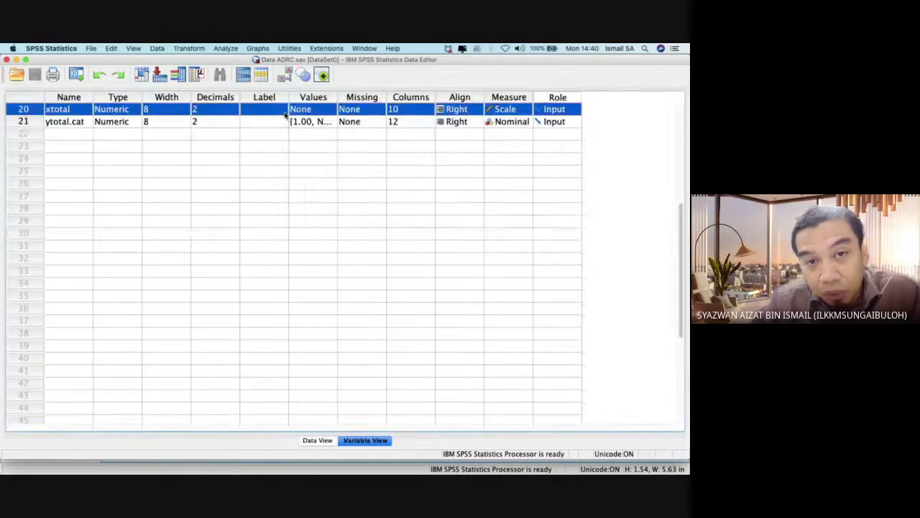
pyautogui.rightClick(37, 114)
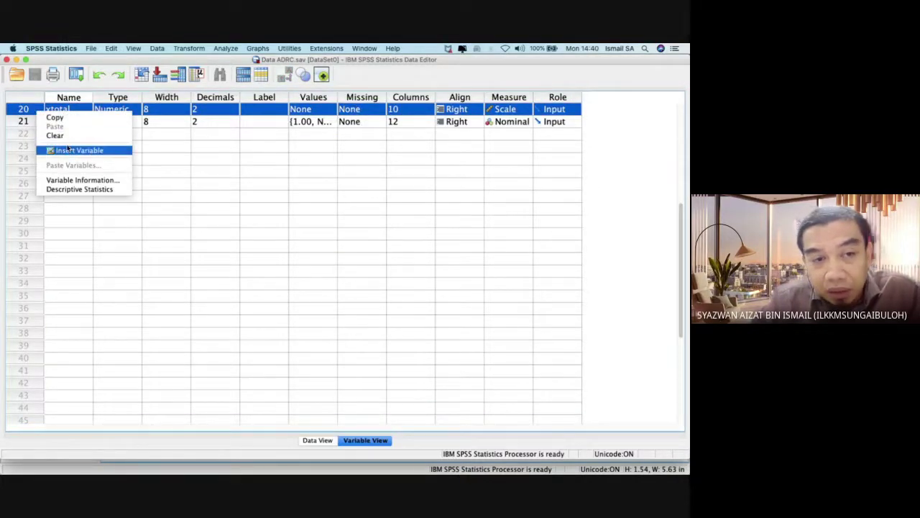
pyautogui.click(71, 150)
# Name the newly inserted variable ytotal.post
pyautogui.scroll(5, 78, 148)
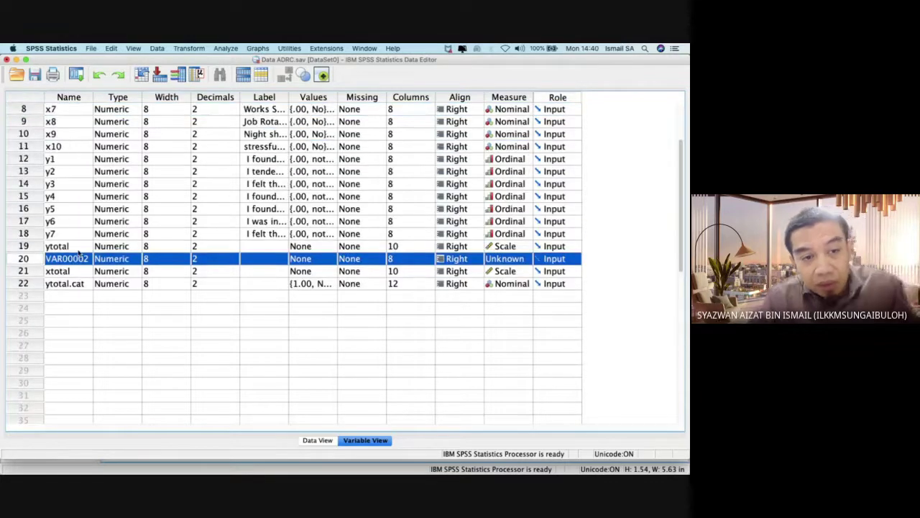
pyautogui.doubleClick(75, 258)
pyautogui.write('y')
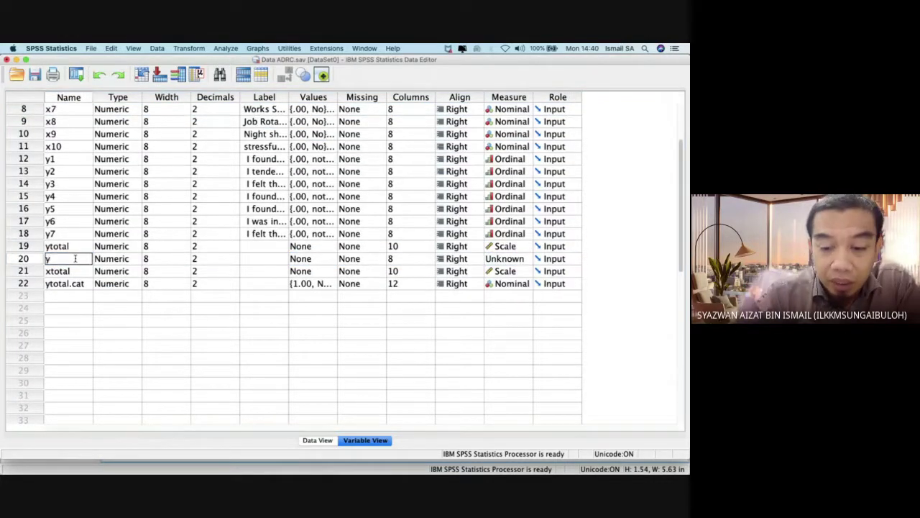
pyautogui.write('total.pos')
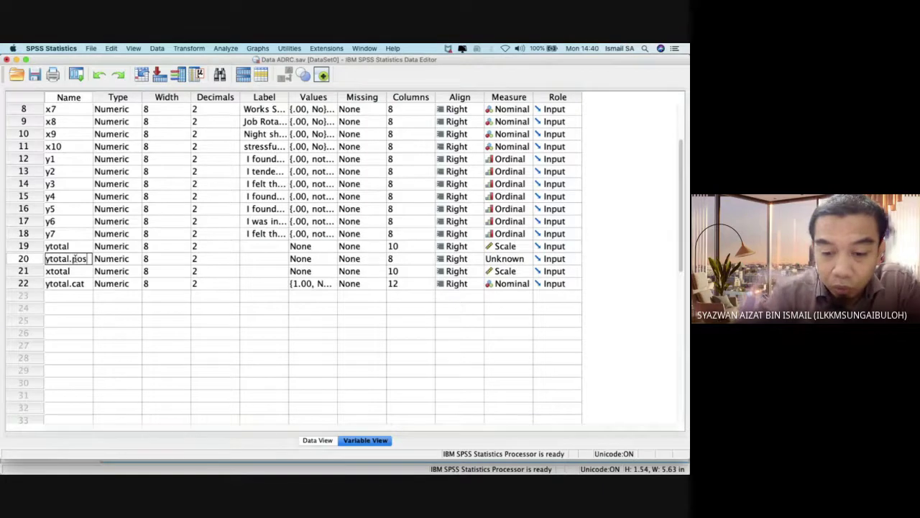
pyautogui.write('t')
pyautogui.press('Return')
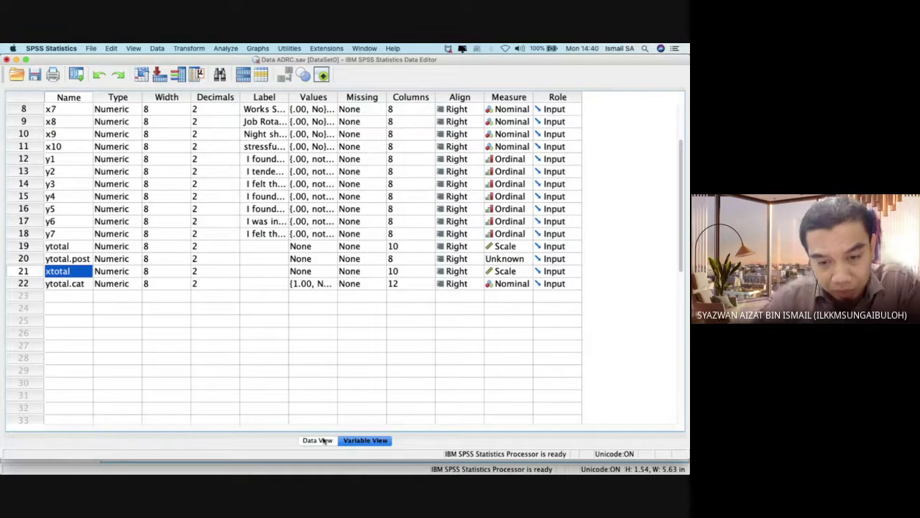
# Copy the xtotal values of cases 1 to 33 into the empty ytotal.post column of the data
pyautogui.click(320, 440)
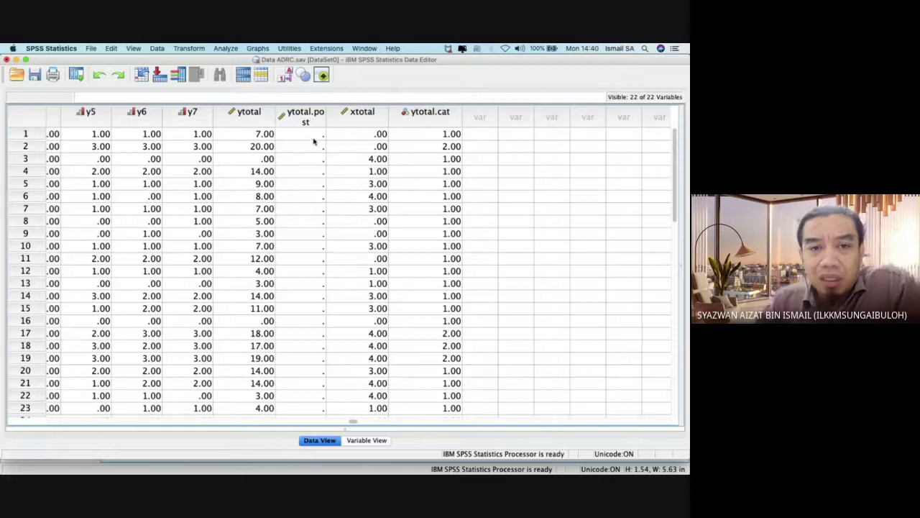
pyautogui.click(370, 140)
pyautogui.scroll(-10, 372, 209)
pyautogui.hscroll(-1, 371, 208)
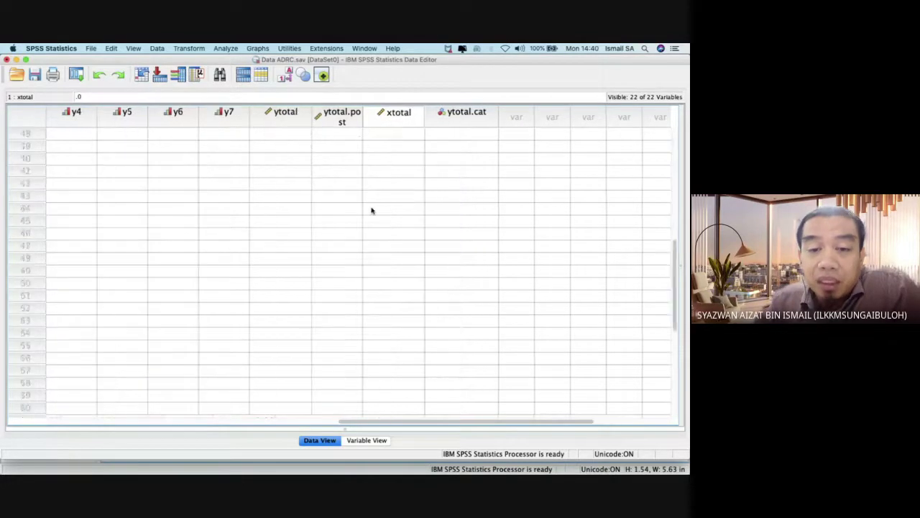
pyautogui.scroll(10, 372, 211)
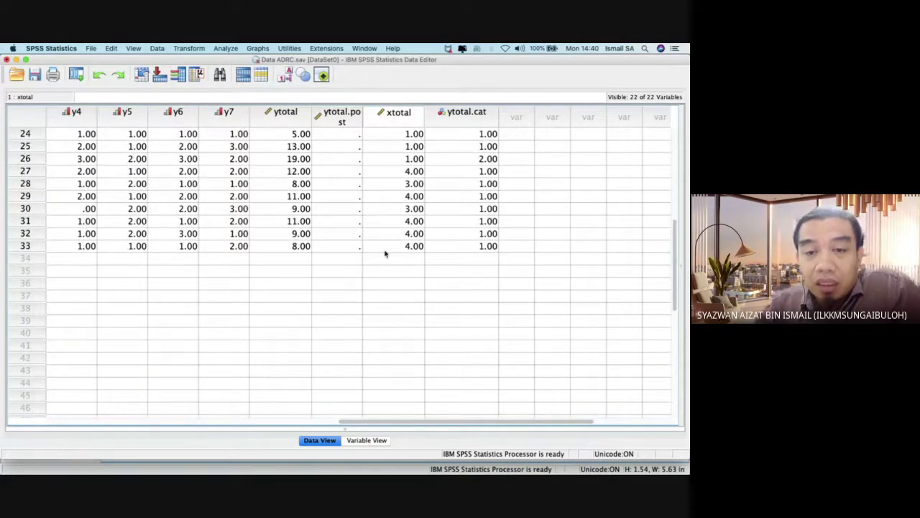
pyautogui.keyDown('shift'); pyautogui.click(385, 248); pyautogui.keyUp('shift')
pyautogui.scroll(8, 357, 218)
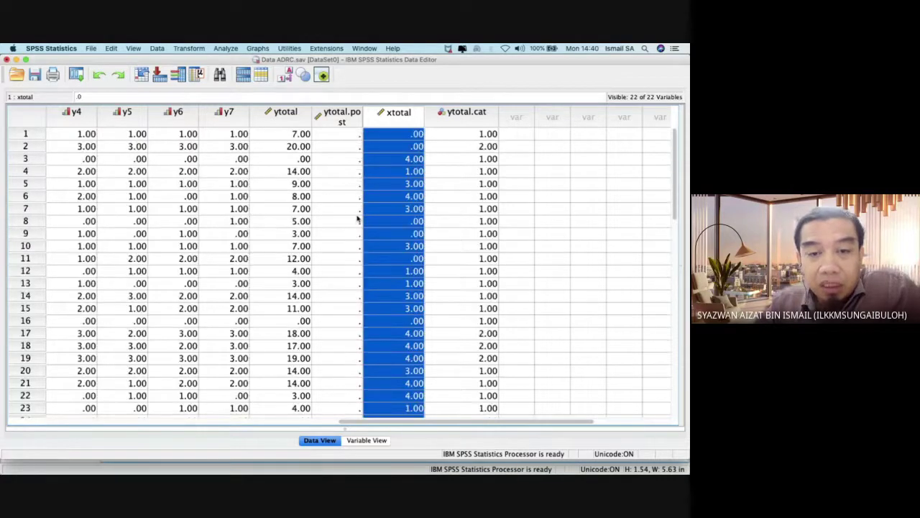
pyautogui.press('super+c')
pyautogui.click(333, 137)
pyautogui.press('super+v')
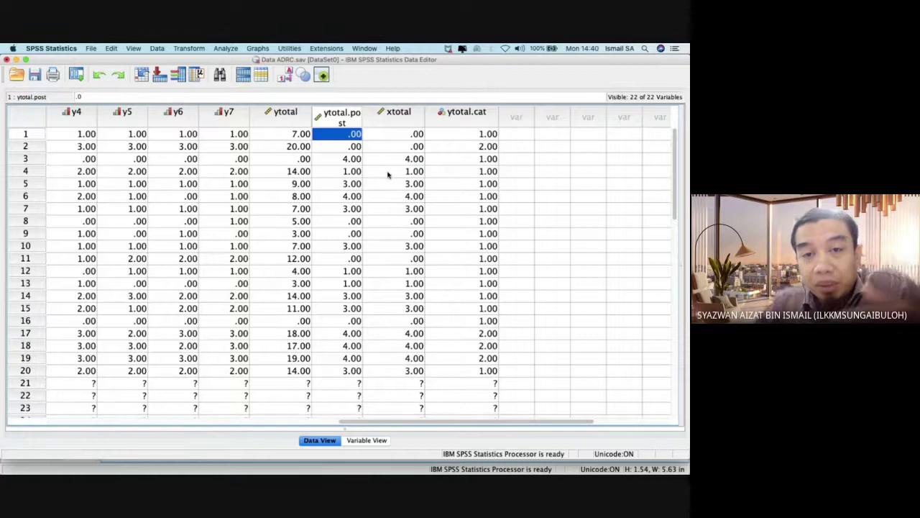
# Set up a Paired-Samples T Test pairing ytotal with ytotal.post and paste its commands into the syntax file
pyautogui.click(274, 119)
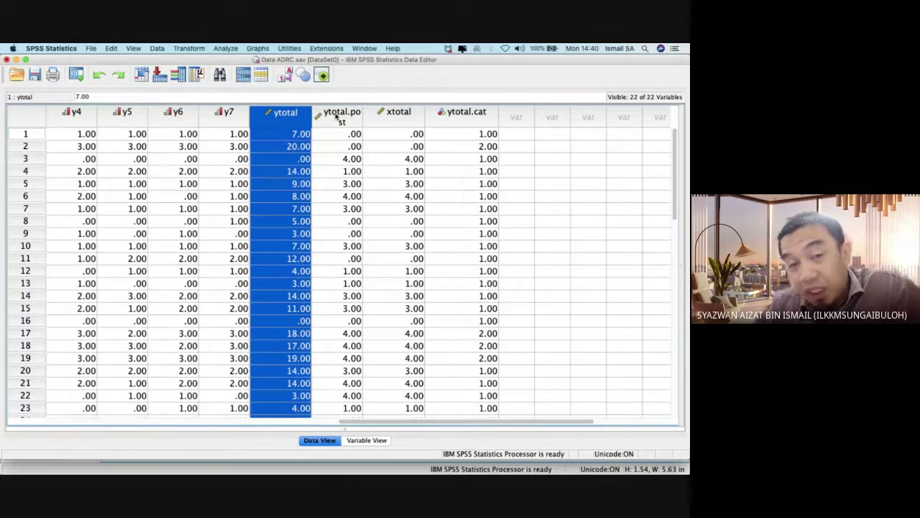
pyautogui.click(336, 118)
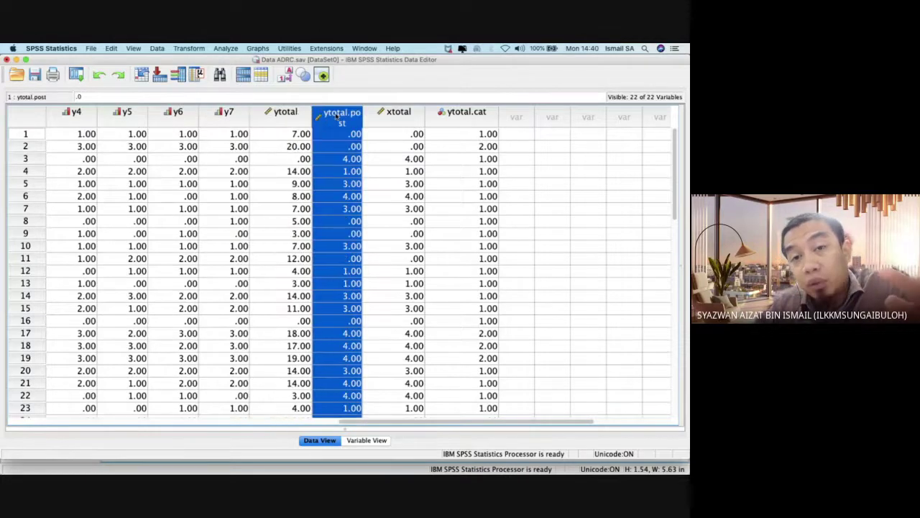
pyautogui.click(222, 48)
pyautogui.moveTo(280, 96)
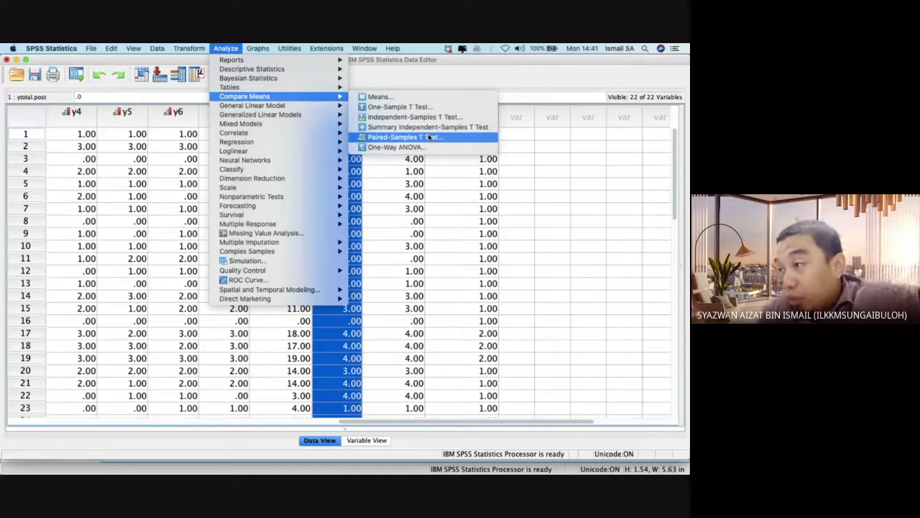
pyautogui.click(429, 136)
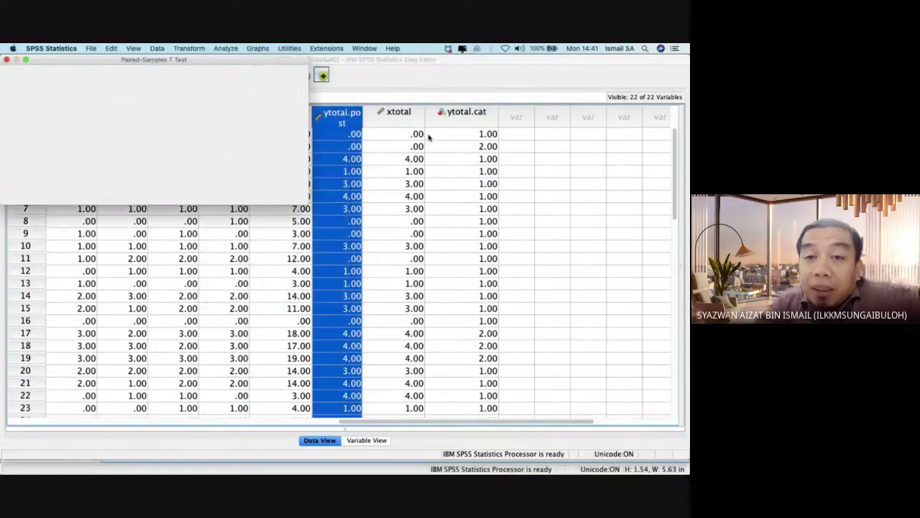
pyautogui.scroll(-5, 40, 144)
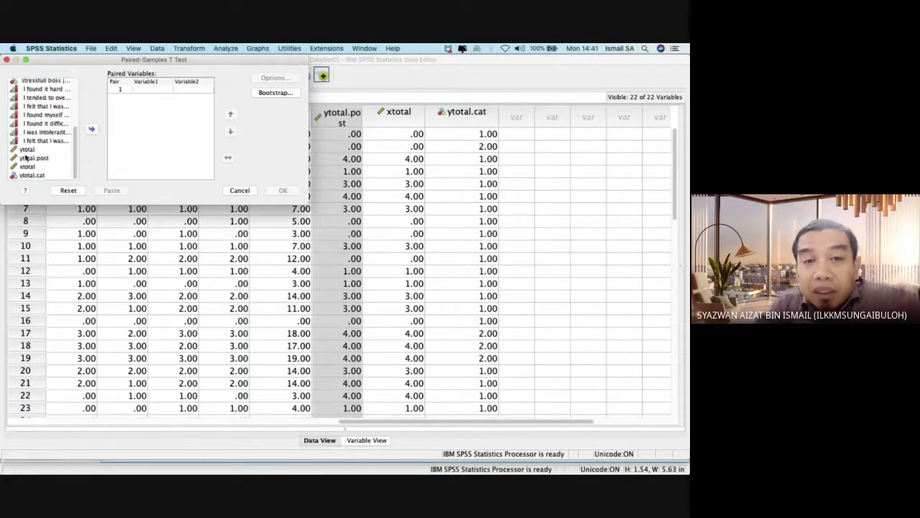
pyautogui.click(27, 149)
pyautogui.doubleClick(26, 150)
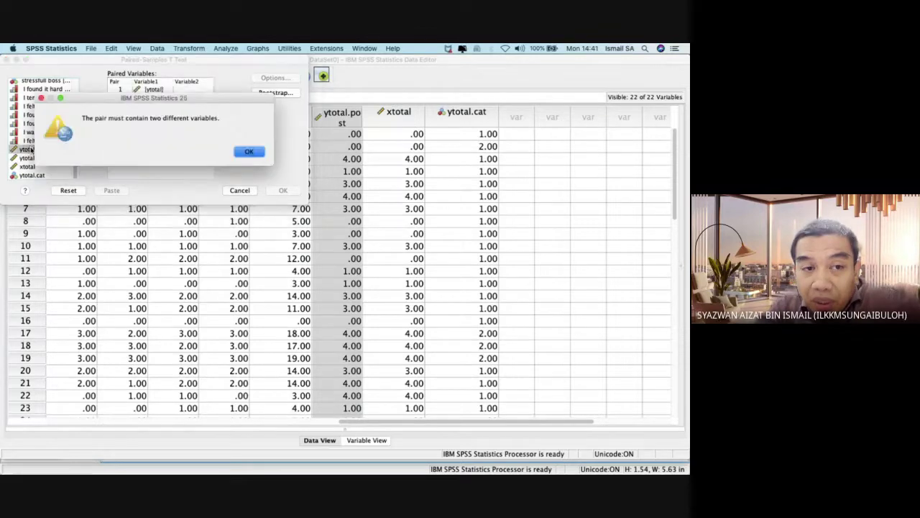
pyautogui.click(248, 152)
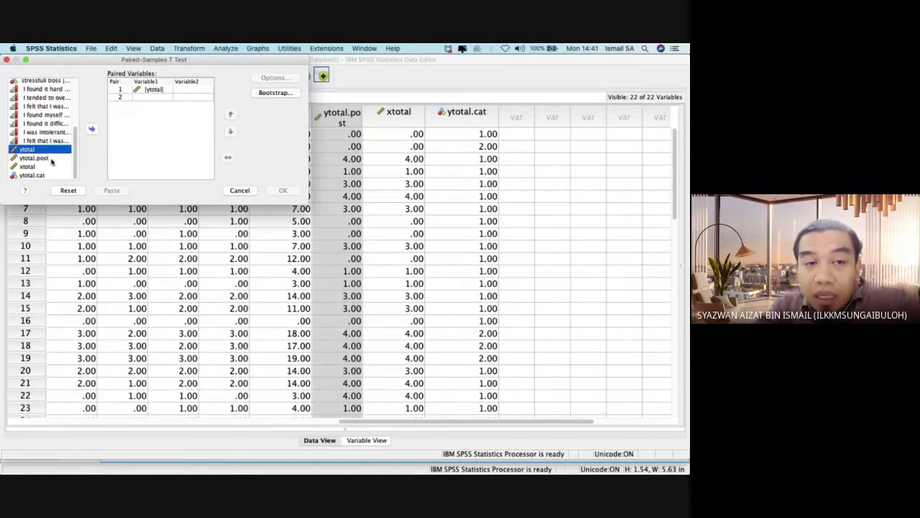
pyautogui.moveTo(34, 158); pyautogui.dragTo(191, 89)
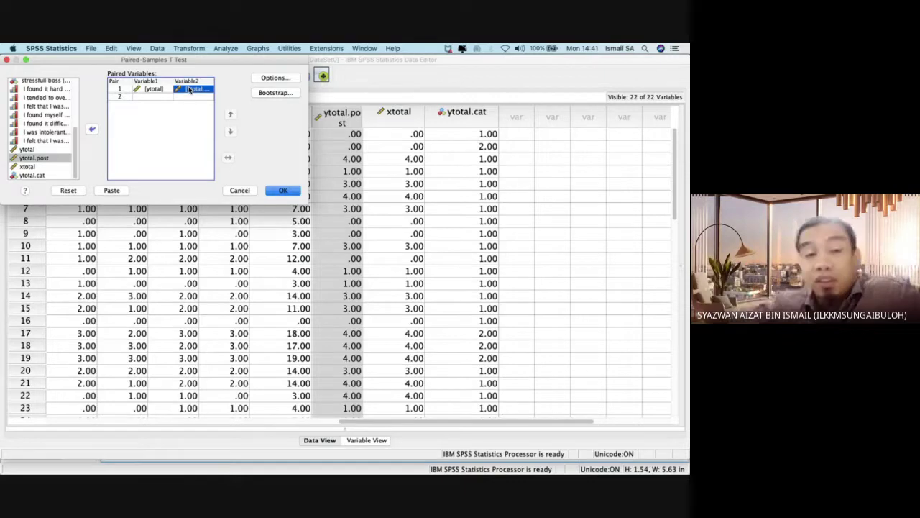
pyautogui.click(111, 190)
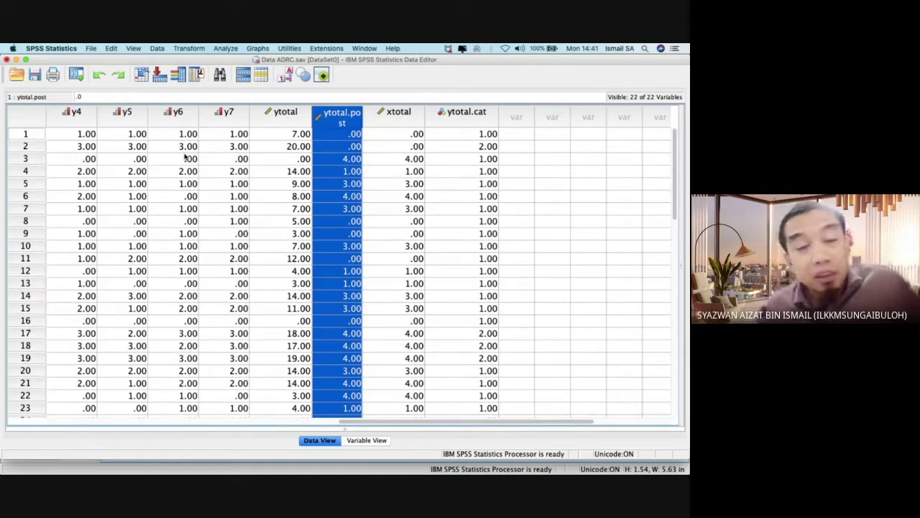
# Switch to the Syntax Editor and run only the T-TEST PAIRS command block for ytotal WITH ytotal.post
pyautogui.hotkey('ctrl', 'Up')
pyautogui.moveTo(19, 81)
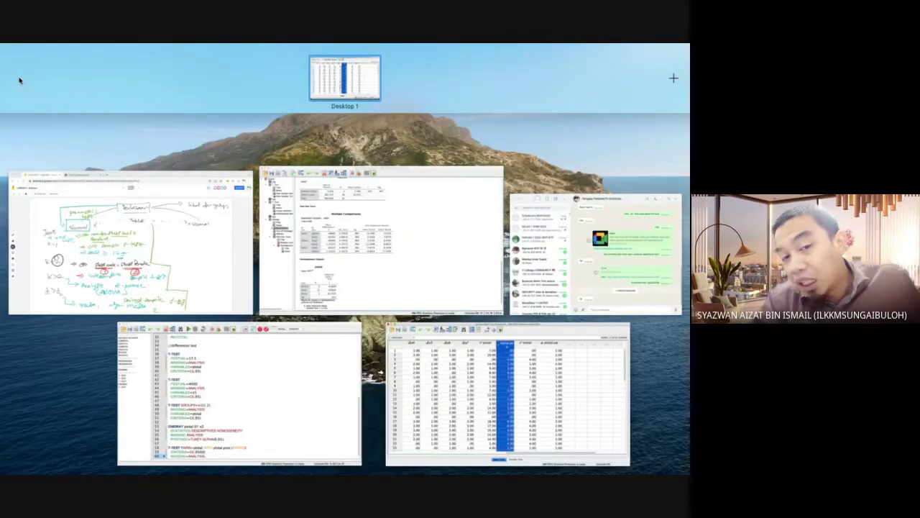
pyautogui.click(251, 420)
pyautogui.scroll(-1, 250, 420)
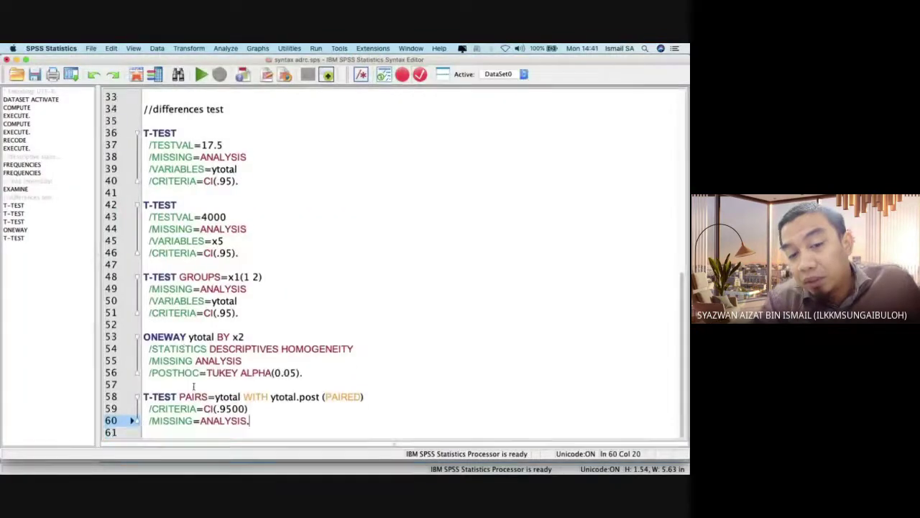
pyautogui.moveTo(275, 424); pyautogui.dragTo(128, 398)
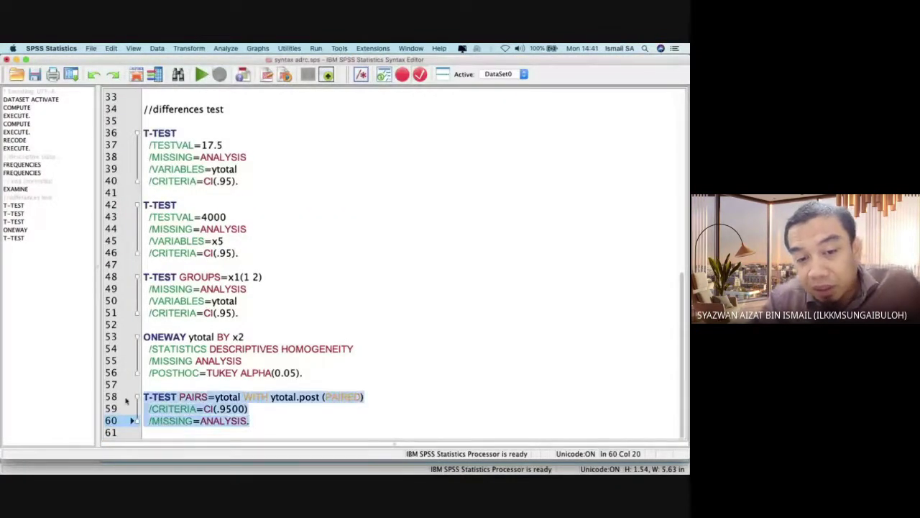
pyautogui.press('super+r')
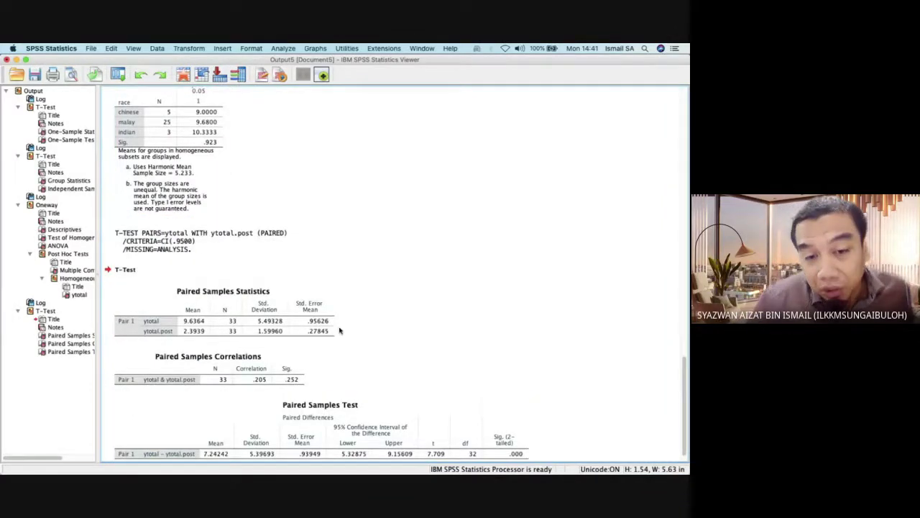
# Examine the ytotal and ytotal.post means in Paired Samples Statistics and the two-tailed significance in Paired Samples Test
pyautogui.scroll(-1, 215, 309)
pyautogui.click(294, 236)
pyautogui.click(241, 268)
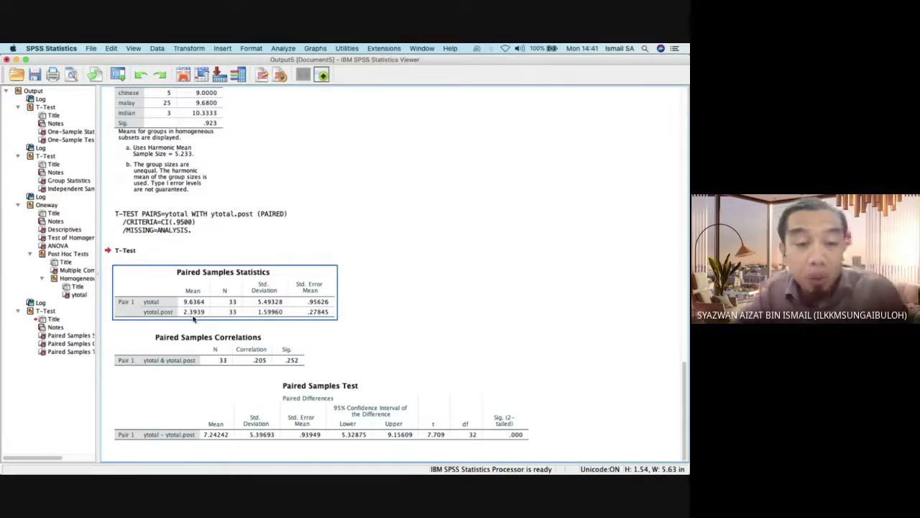
pyautogui.click(163, 437)
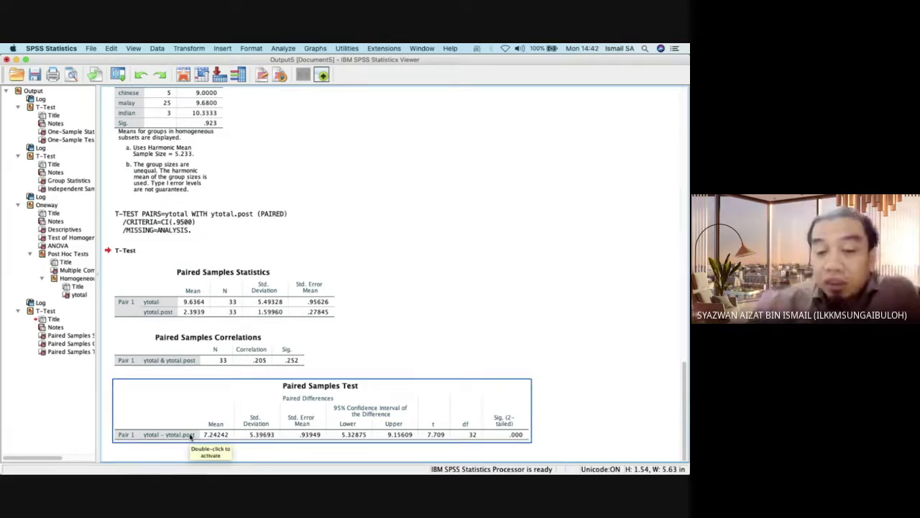
pyautogui.click(452, 435)
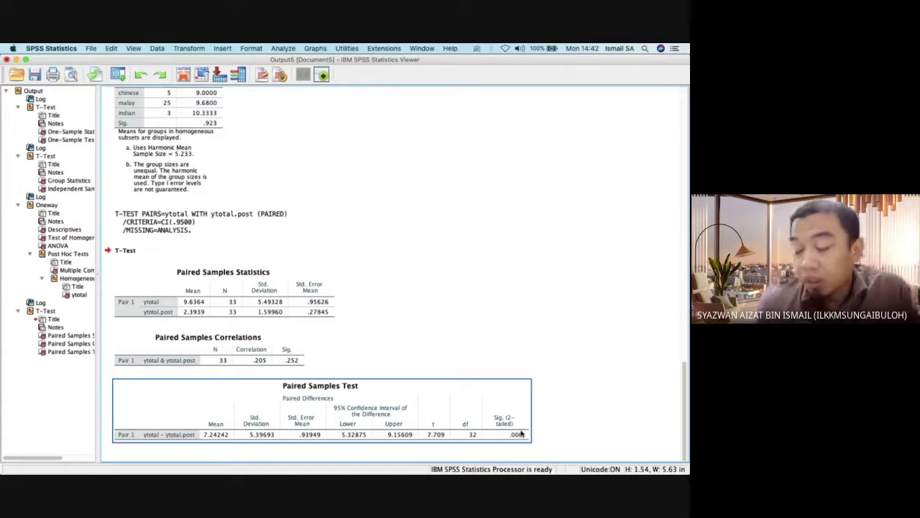
# Check the Jamboard test overview, then return to the syntax file and start a // comment on line 62 below the paired T-TEST
pyautogui.hotkey('ctrl', 'Up')
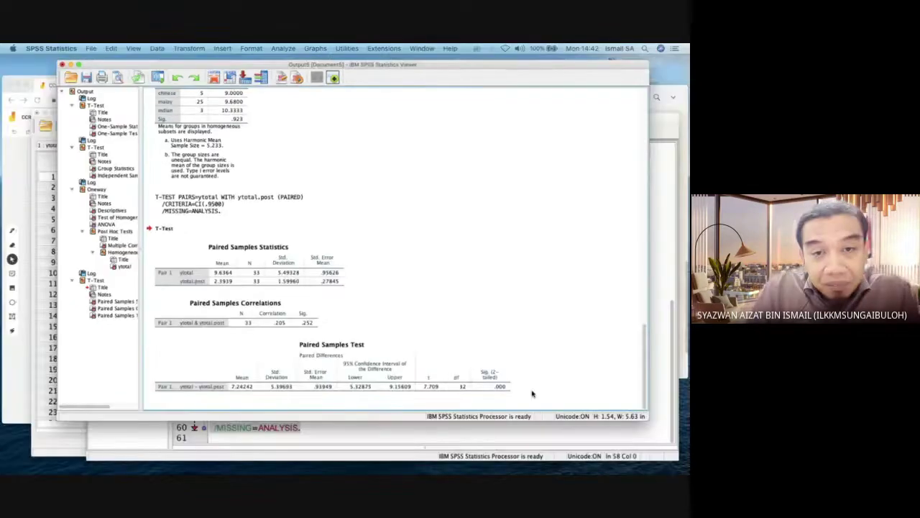
pyautogui.click(234, 287)
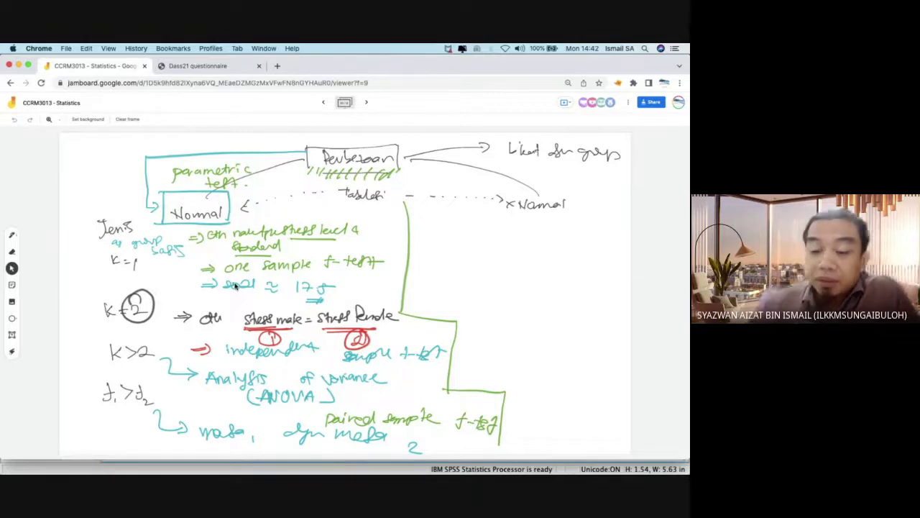
pyautogui.press('ctrl+super+f')
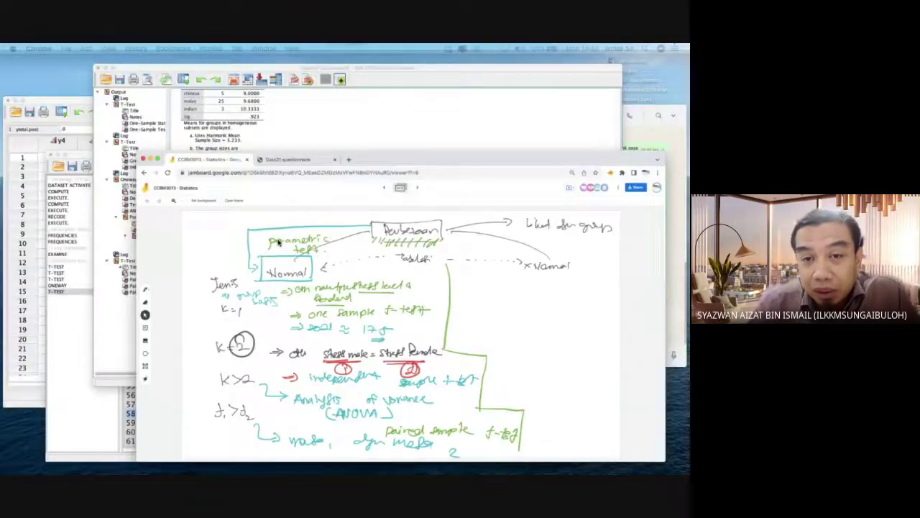
pyautogui.hotkey('ctrl', 'Up')
pyautogui.click(216, 367)
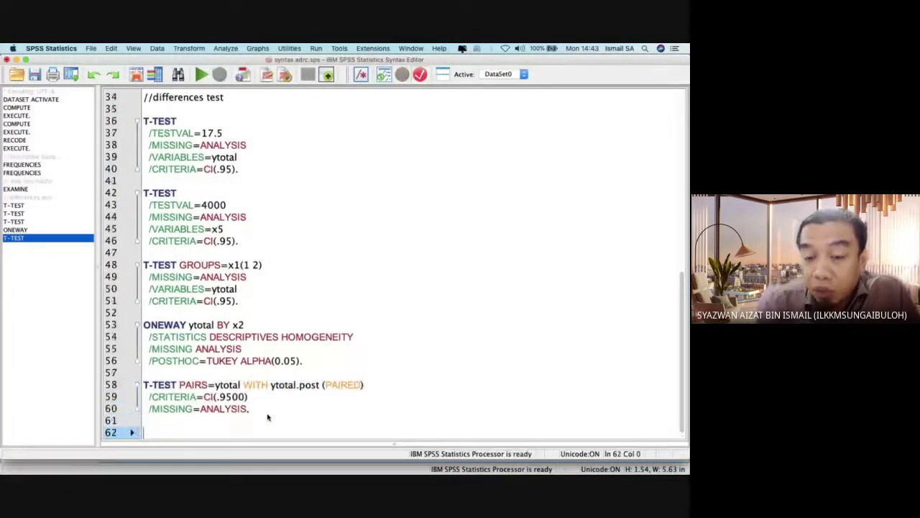
pyautogui.write('//')
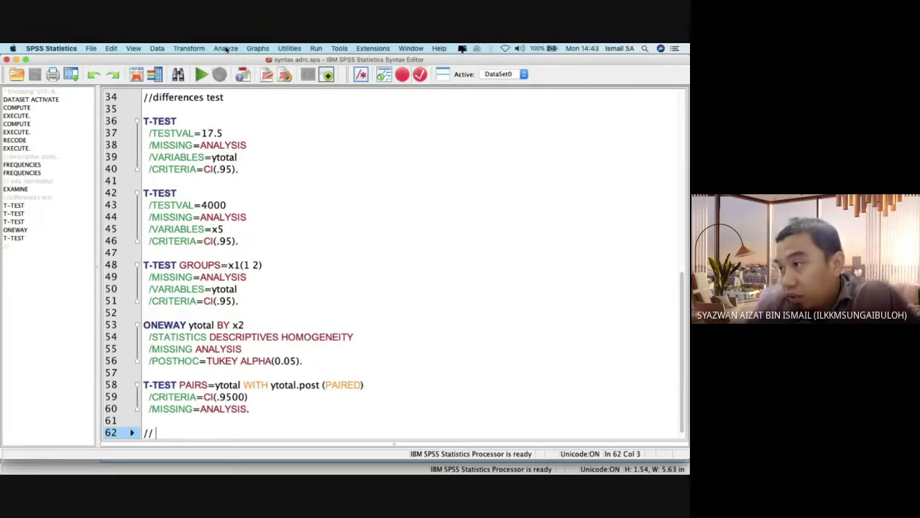
# On the Jamboard, handwrite the tests under x Normal: K=1 → NA (normality test), K=2 Mann Whitney, K>2 Kruskal Wallis, and Wilcoxon rank
pyautogui.hotkey('ctrl', 'Up')
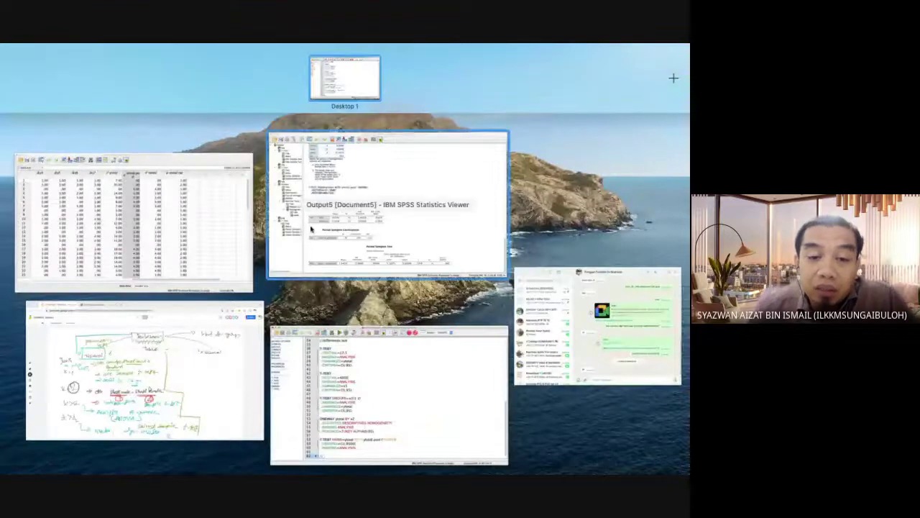
pyautogui.click(205, 360)
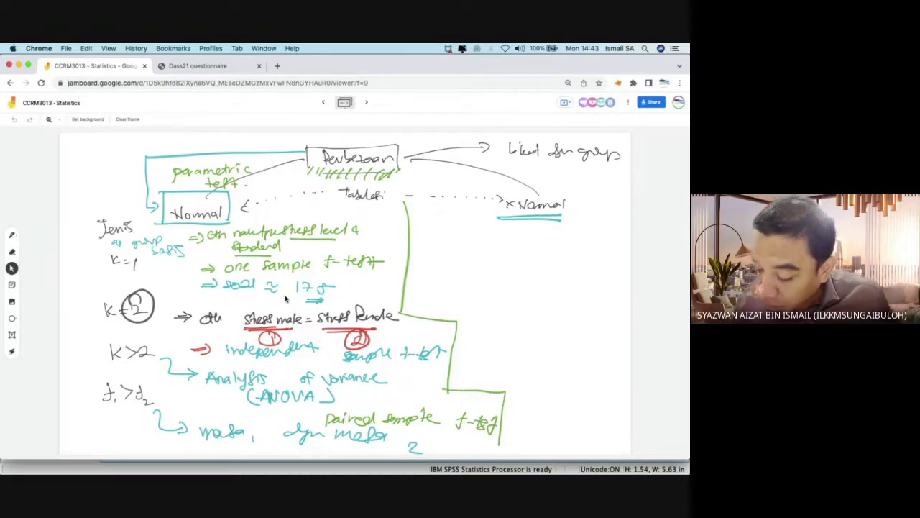
pyautogui.moveTo(423, 236)
pyautogui.mouseDown()
pyautogui.moveTo(432, 246)
pyautogui.moveTo(454, 240)
pyautogui.moveTo(487, 248)
pyautogui.mouseUp()
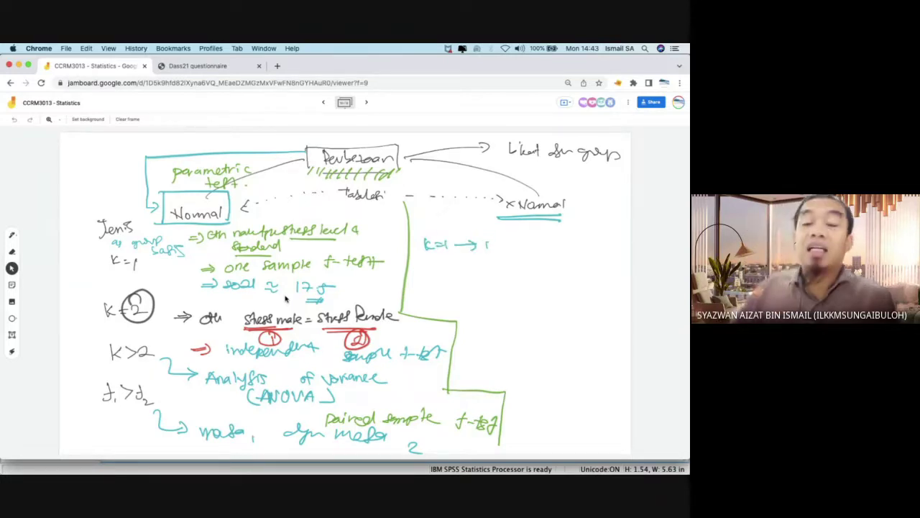
pyautogui.moveTo(487, 242); pyautogui.dragTo(496, 240)
pyautogui.moveTo(499, 249); pyautogui.dragTo(511, 249)
pyautogui.moveTo(502, 245); pyautogui.dragTo(509, 245)
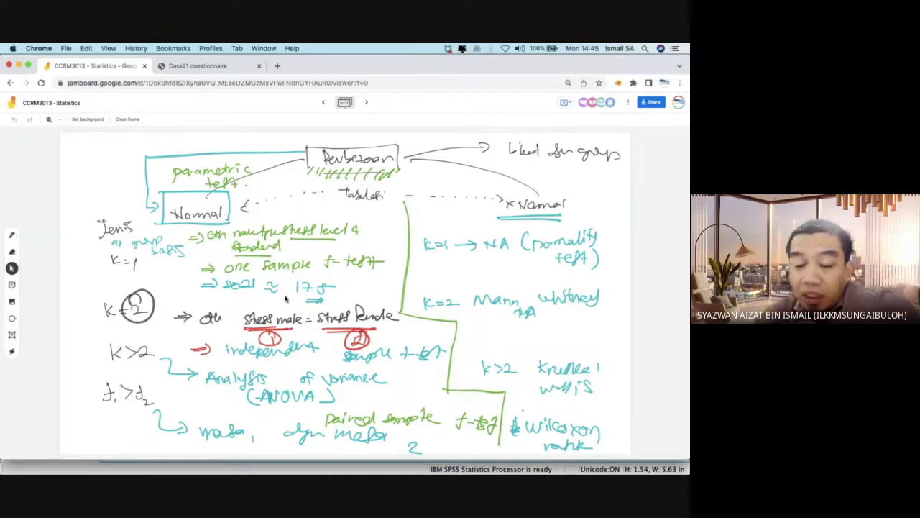
pyautogui.doubleClick(287, 64)
pyautogui.hotkey('ctrl', 'Up')
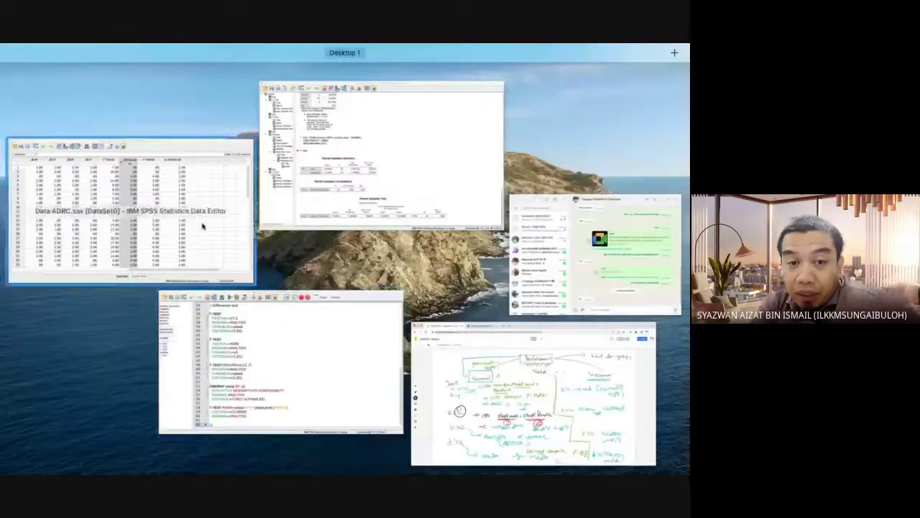
pyautogui.click(204, 226)
pyautogui.click(338, 115)
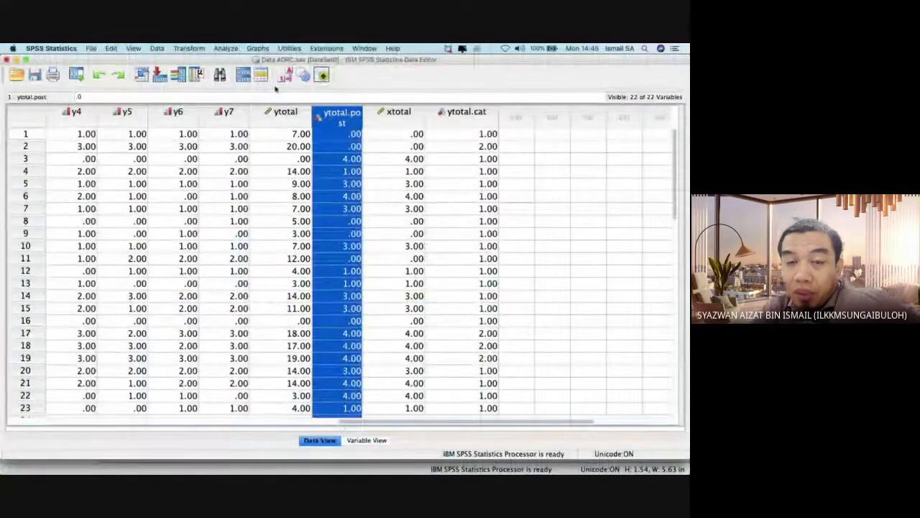
pyautogui.click(226, 48)
pyautogui.moveTo(266, 97)
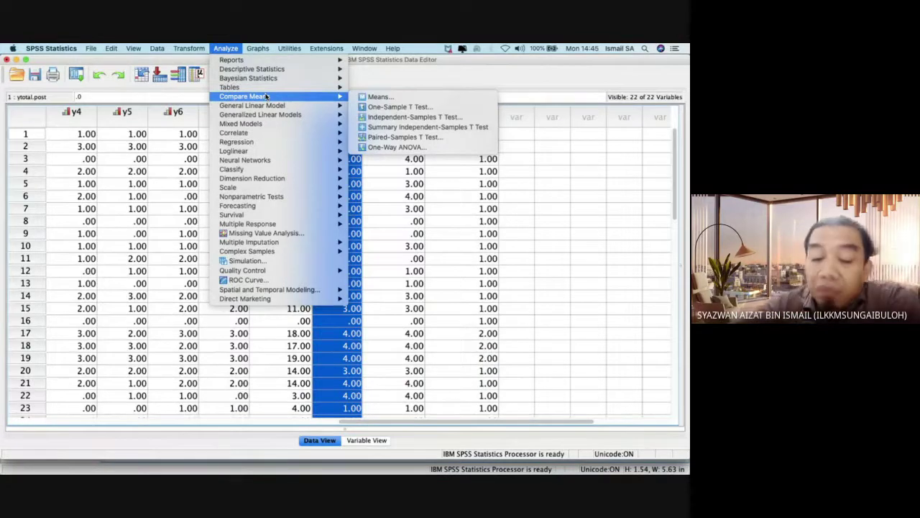
# Go to Jamboard frame 11 and write the MCT/MD notes: mean and standard deviation for Normal, median and IQR for x Normal
pyautogui.hotkey('ctrl', 'Up')
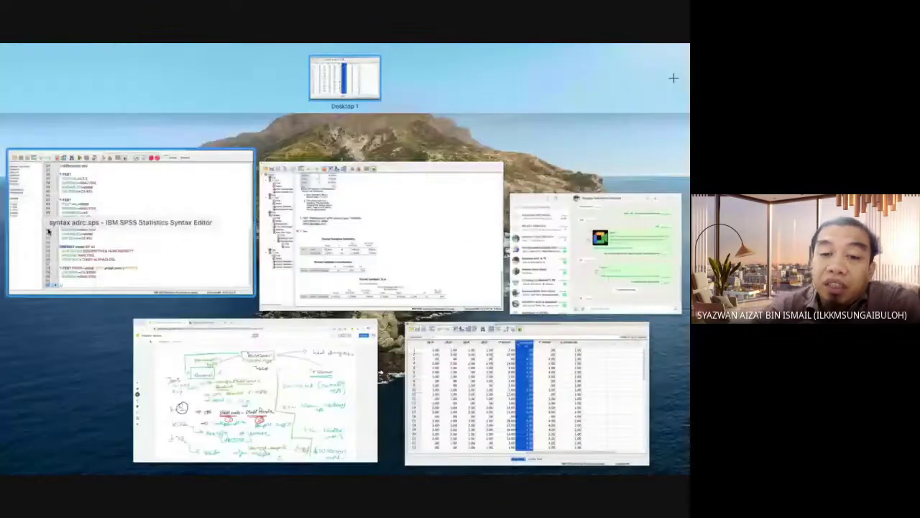
pyautogui.click(208, 431)
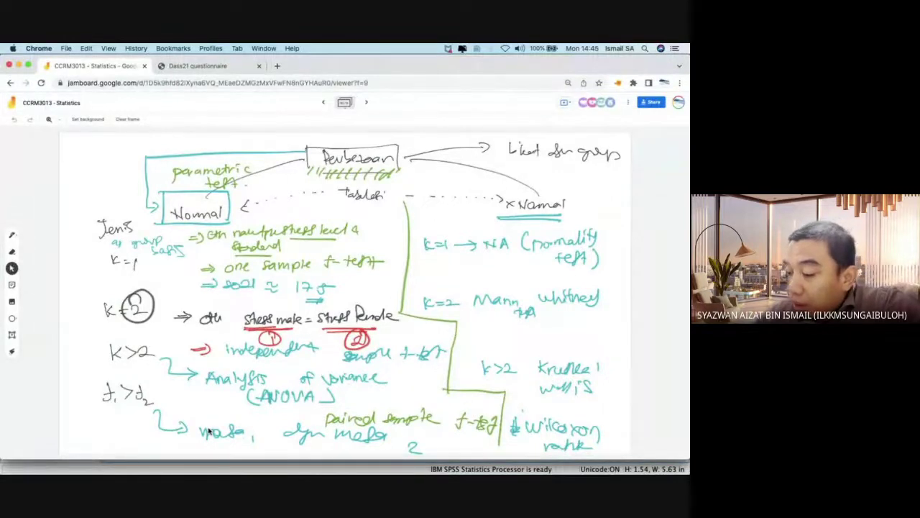
pyautogui.click(366, 103)
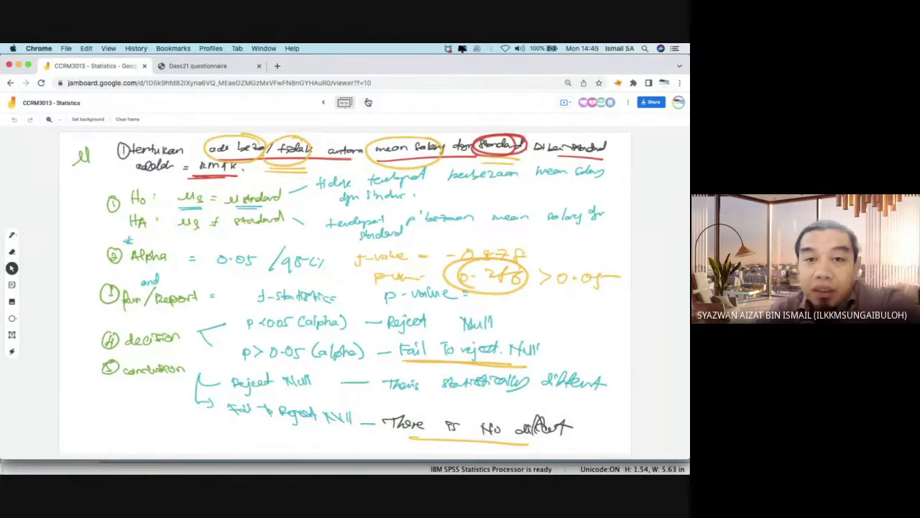
pyautogui.click(367, 102)
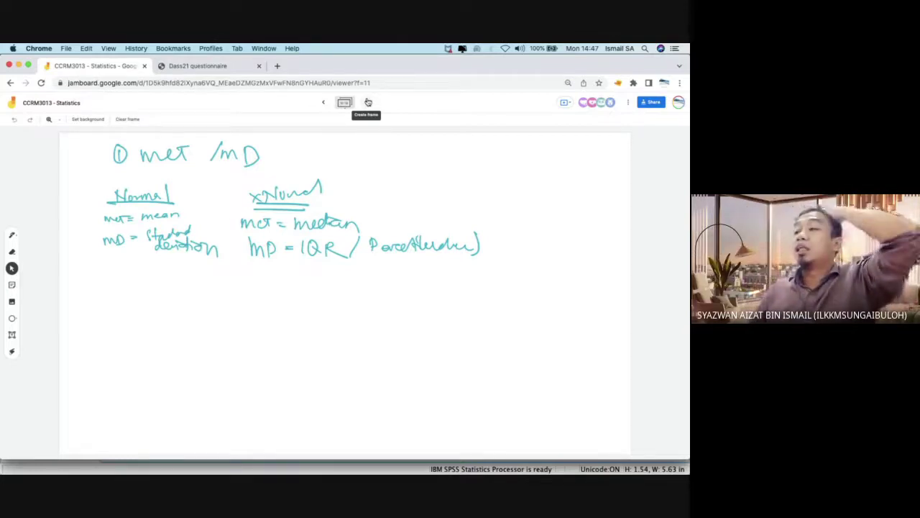
# Return to the SPSS syntax file and complete the comment on line 62 as // Non parameteric analysis
pyautogui.hotkey('ctrl', 'Up')
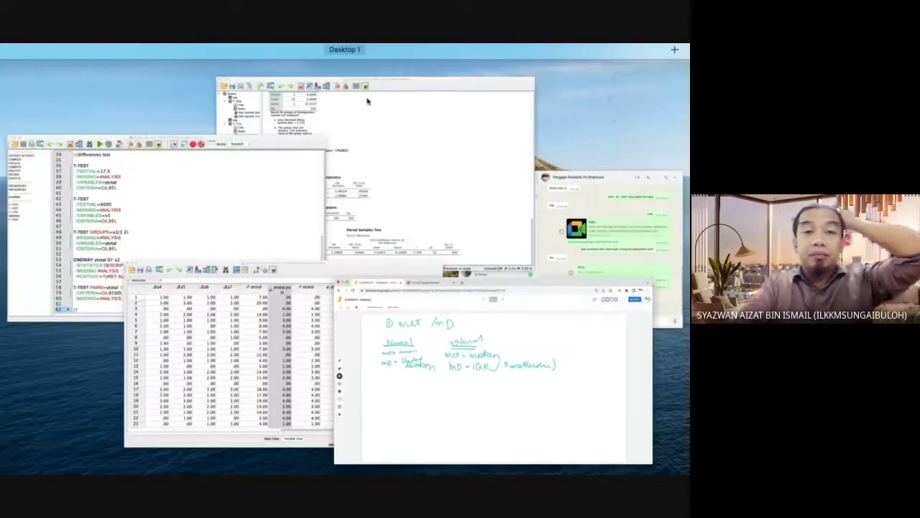
pyautogui.click(243, 226)
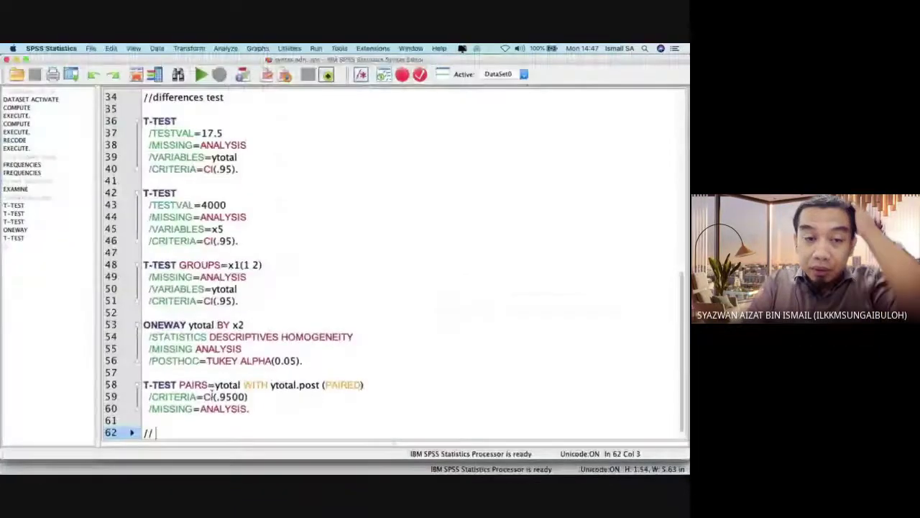
pyautogui.write('Non')
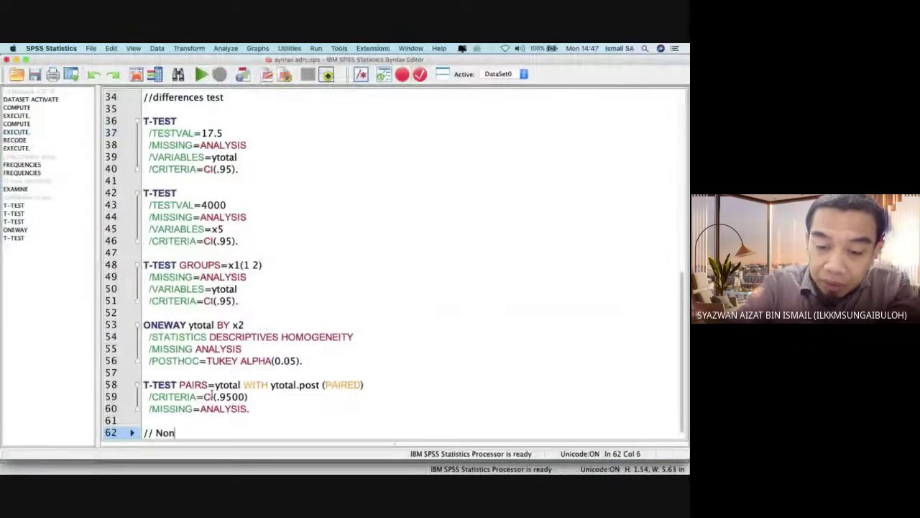
pyautogui.write(' parameteric anal')
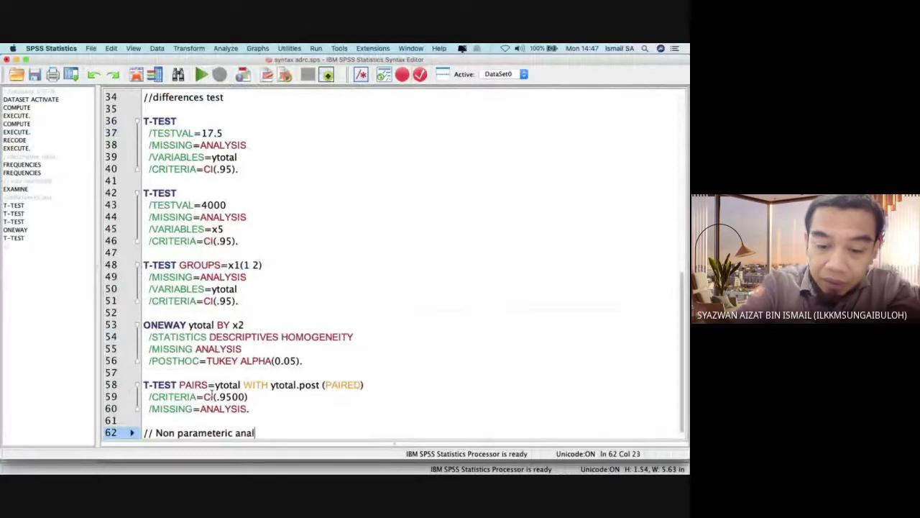
pyautogui.write('ysis')
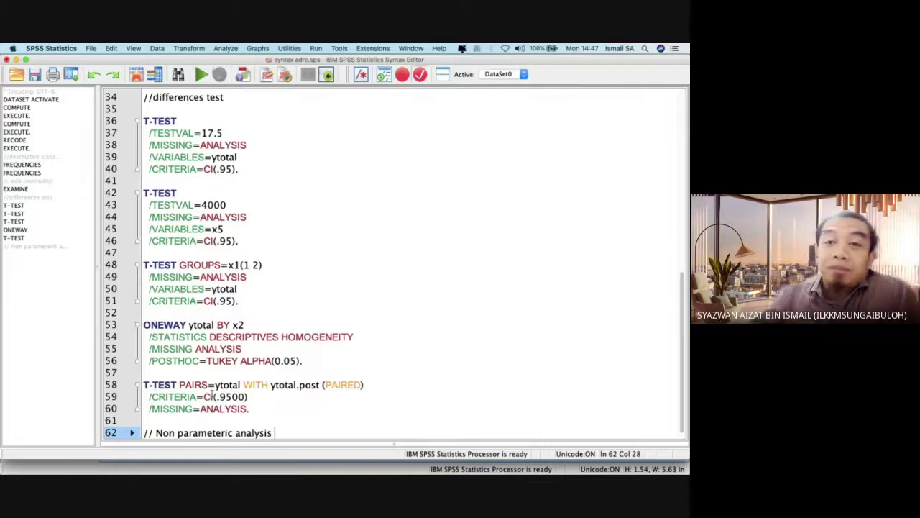
pyautogui.click(228, 49)
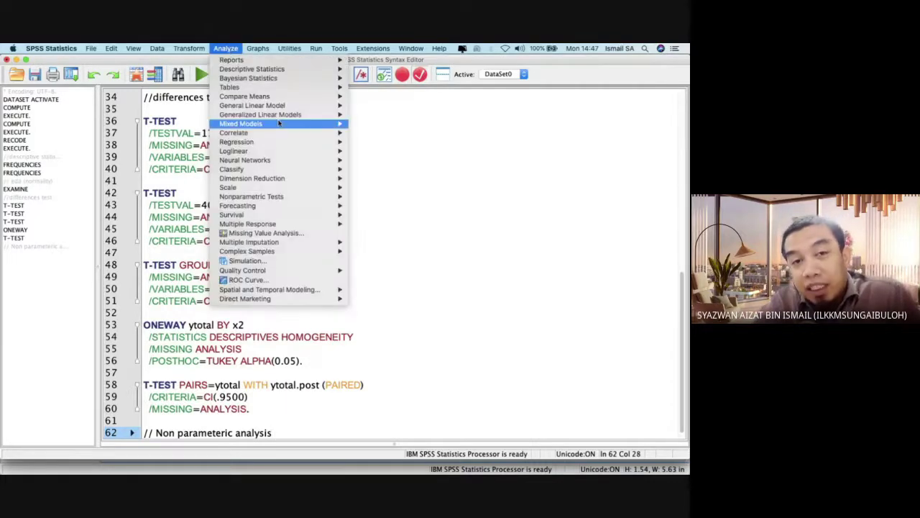
pyautogui.moveTo(324, 98)
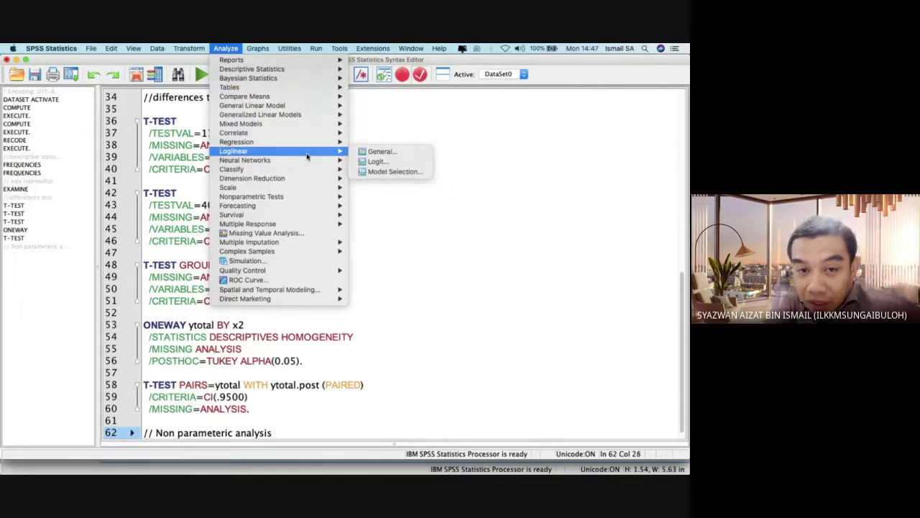
pyautogui.moveTo(310, 202)
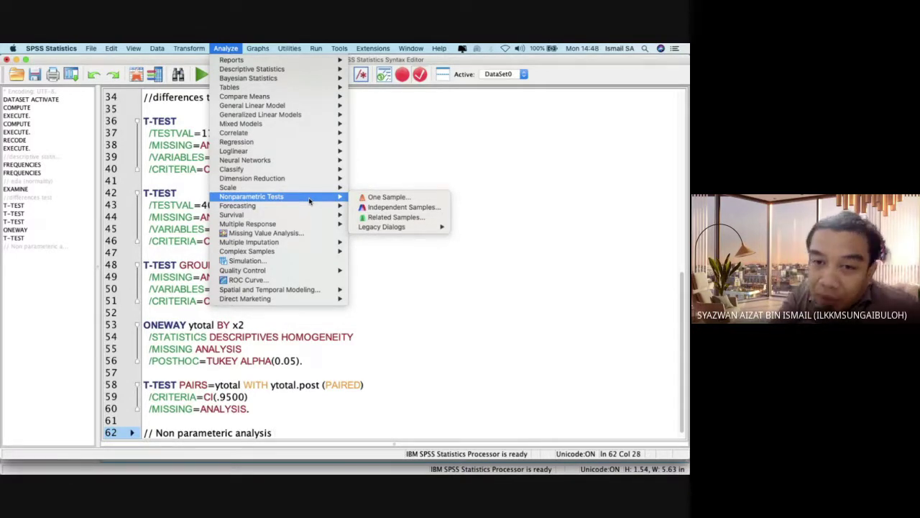
pyautogui.moveTo(409, 227)
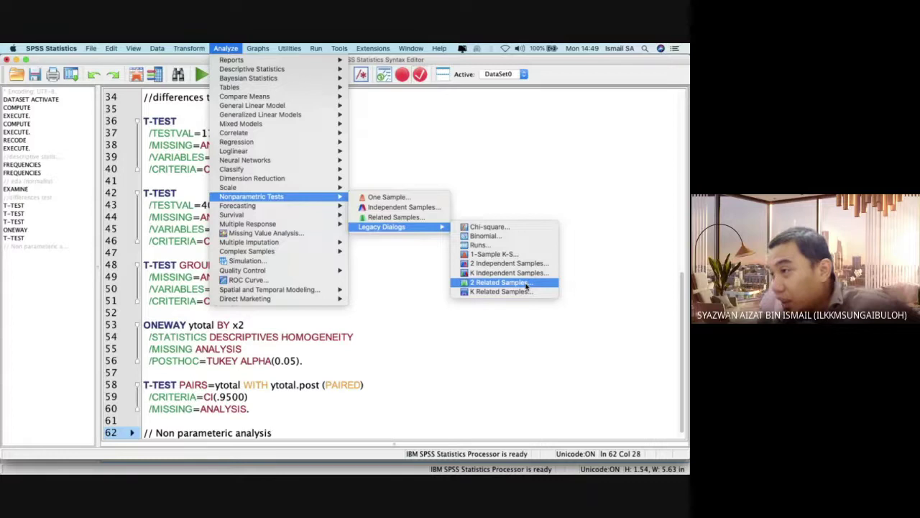
pyautogui.click(523, 268)
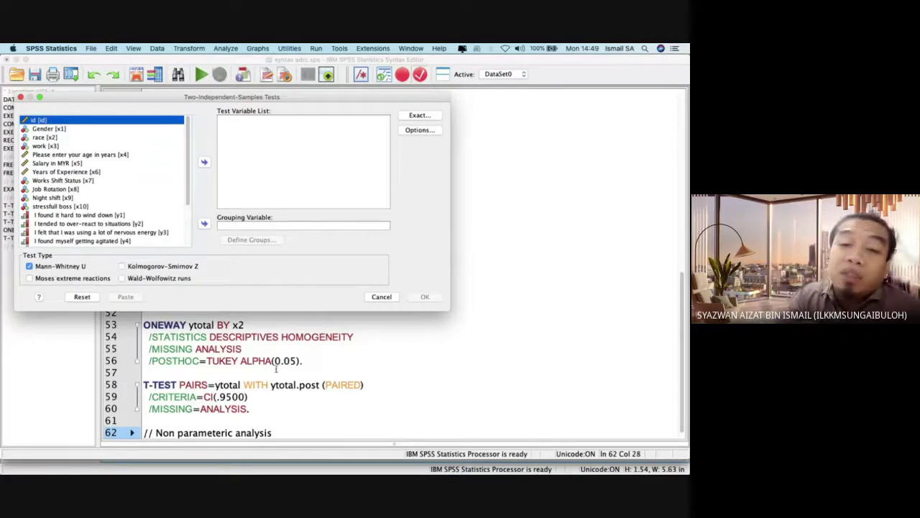
pyautogui.click(380, 297)
pyautogui.click(442, 288)
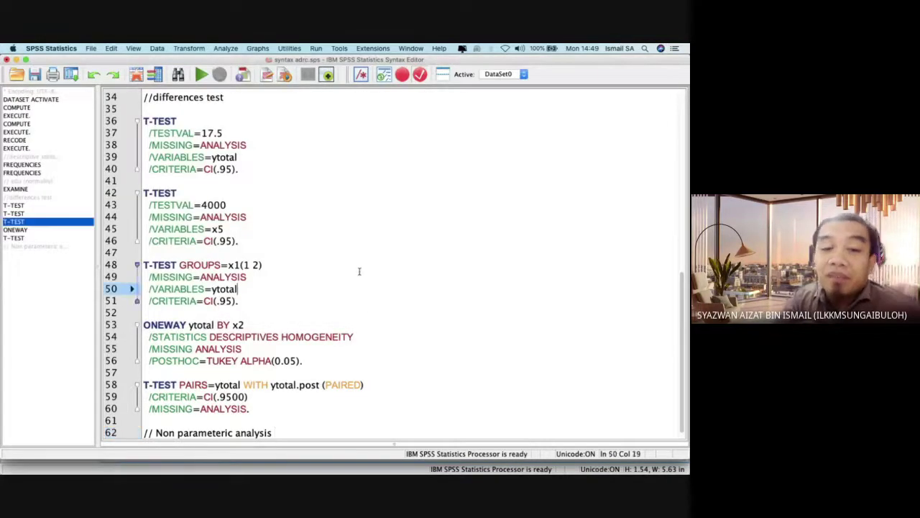
# Start a legacy nonparametric test for two independent samples, grouped by Gender [x1] with Group 1 = 1 and Group 2 = 2
pyautogui.click(217, 48)
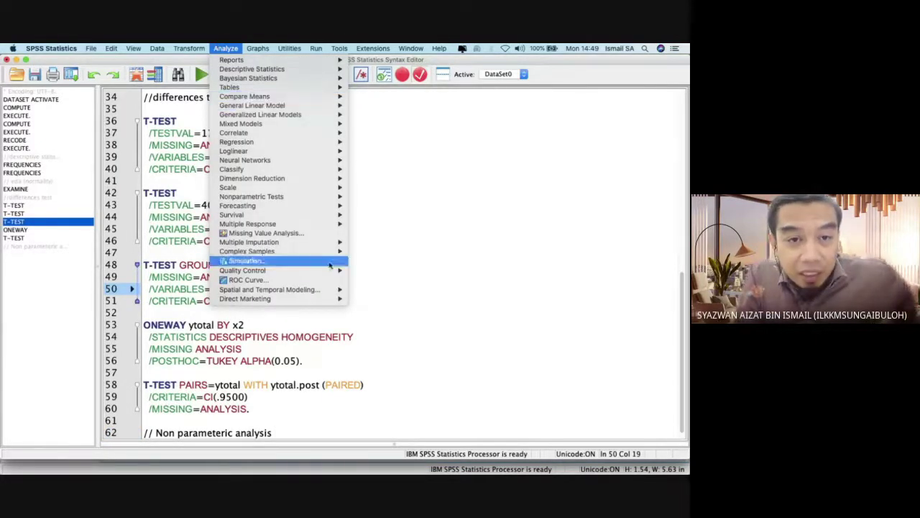
pyautogui.moveTo(339, 197)
pyautogui.moveTo(440, 227)
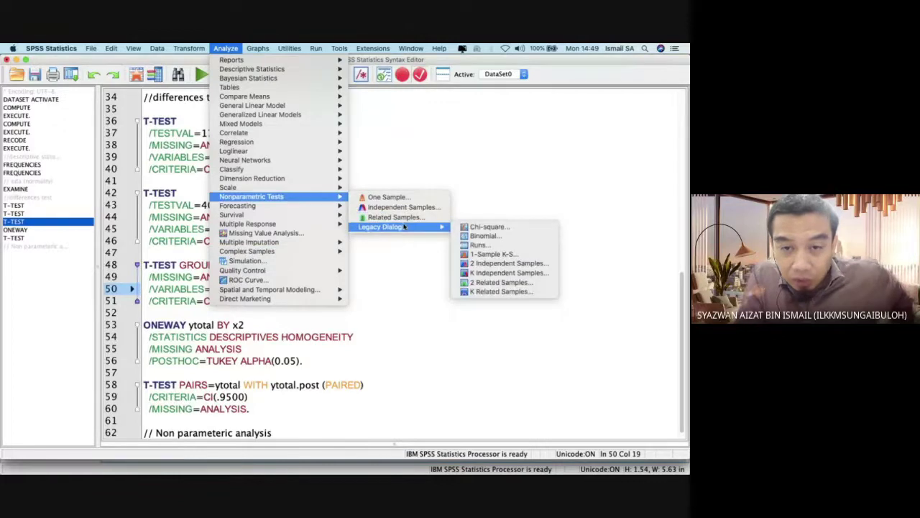
pyautogui.click(494, 264)
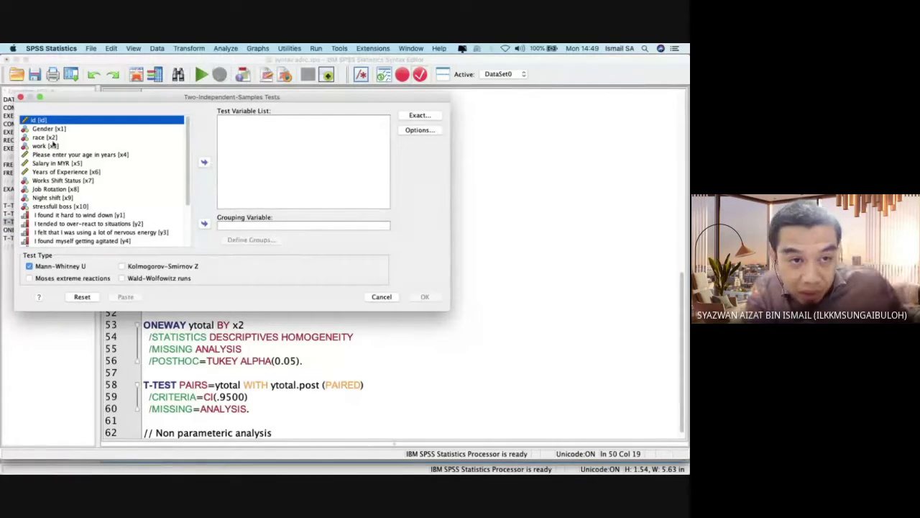
pyautogui.click(52, 129)
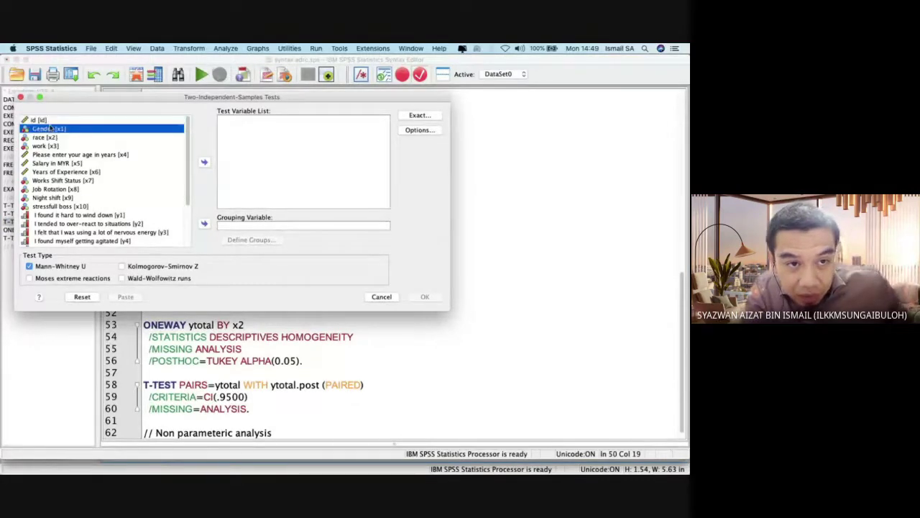
pyautogui.click(205, 224)
pyautogui.click(248, 240)
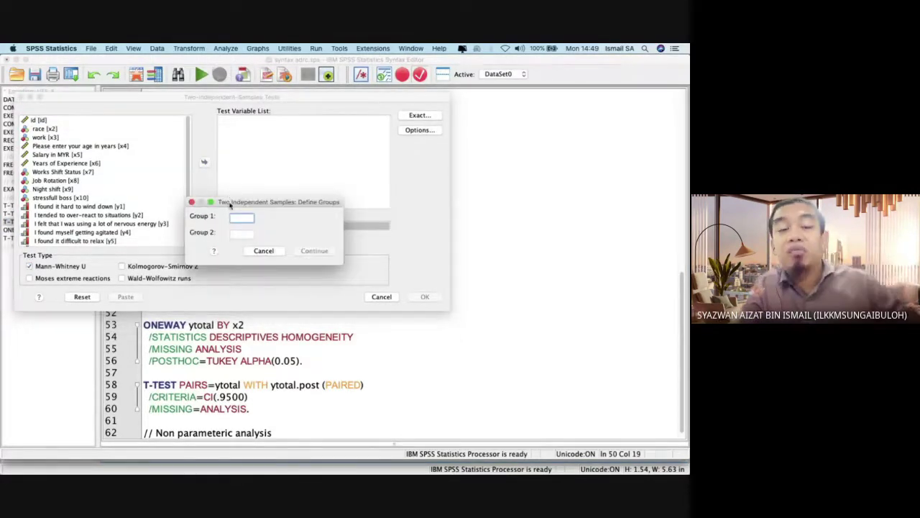
pyautogui.write('1')
pyautogui.click(242, 234)
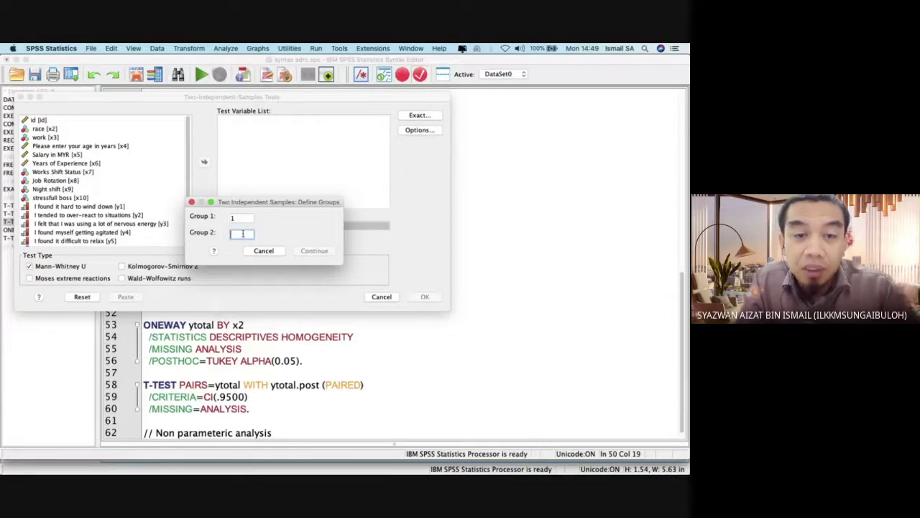
pyautogui.write('2')
pyautogui.click(310, 253)
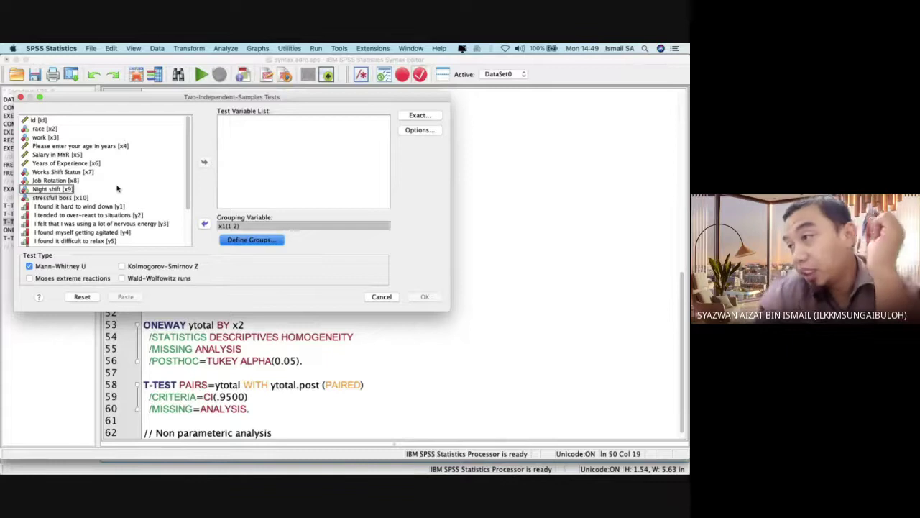
# Add ytotal as the test variable for the Mann-Whitney U test and paste the command into the syntax file
pyautogui.scroll(-3, 117, 189)
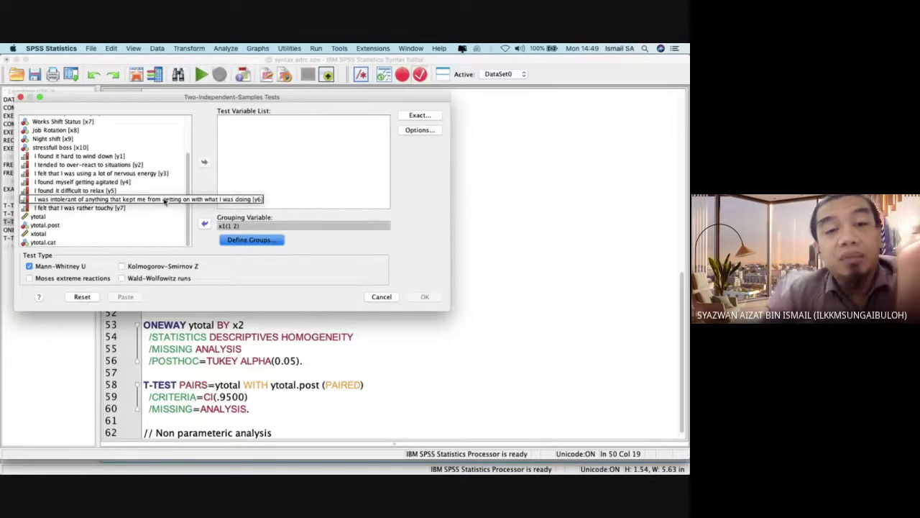
pyautogui.click(38, 216)
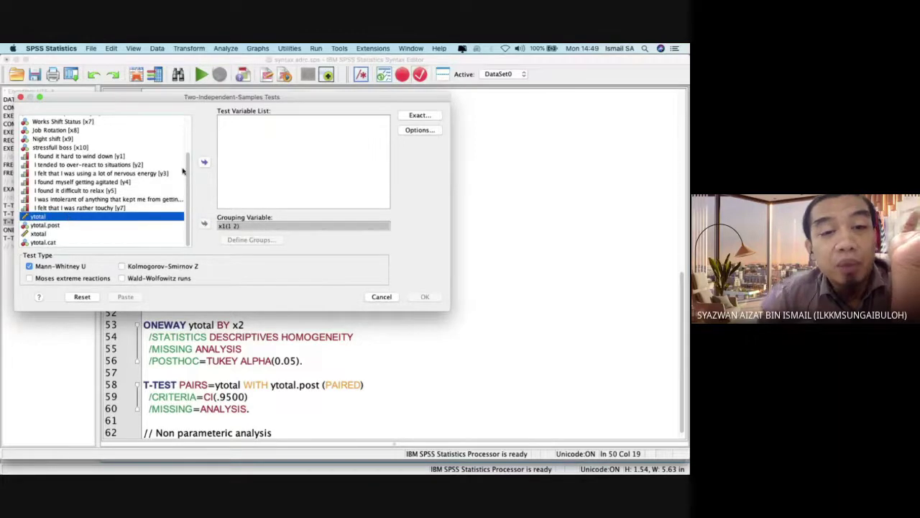
pyautogui.click(205, 163)
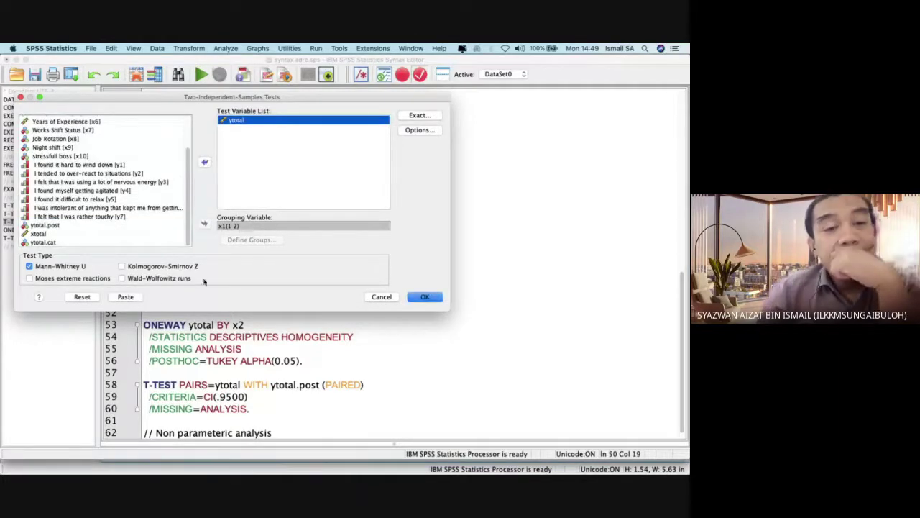
pyautogui.click(119, 299)
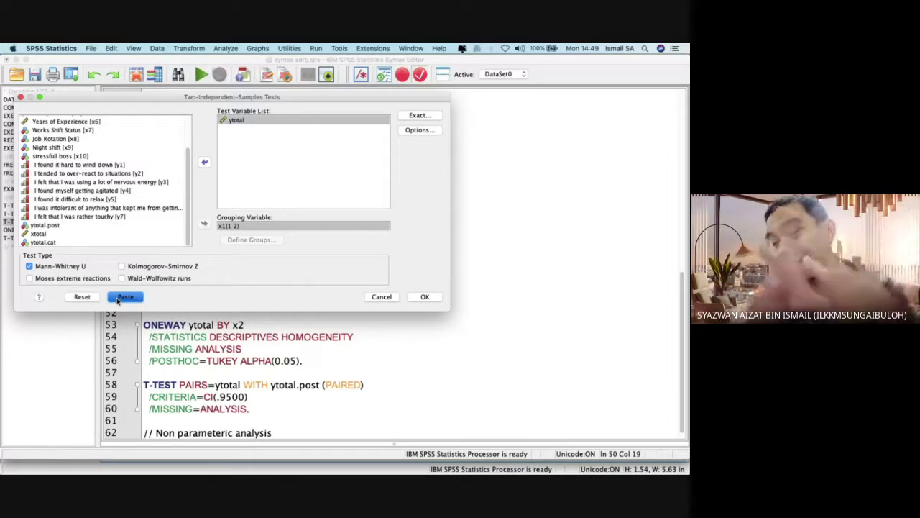
pyautogui.click(124, 297)
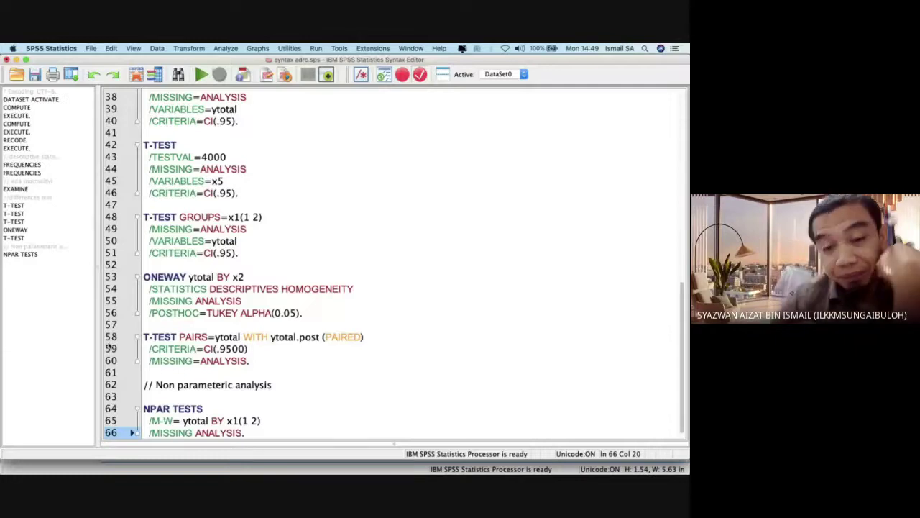
# Run only the NPAR TESTS block and examine the significance in Test Statistics and the mean ranks by gender in Ranks
pyautogui.scroll(-1, 261, 415)
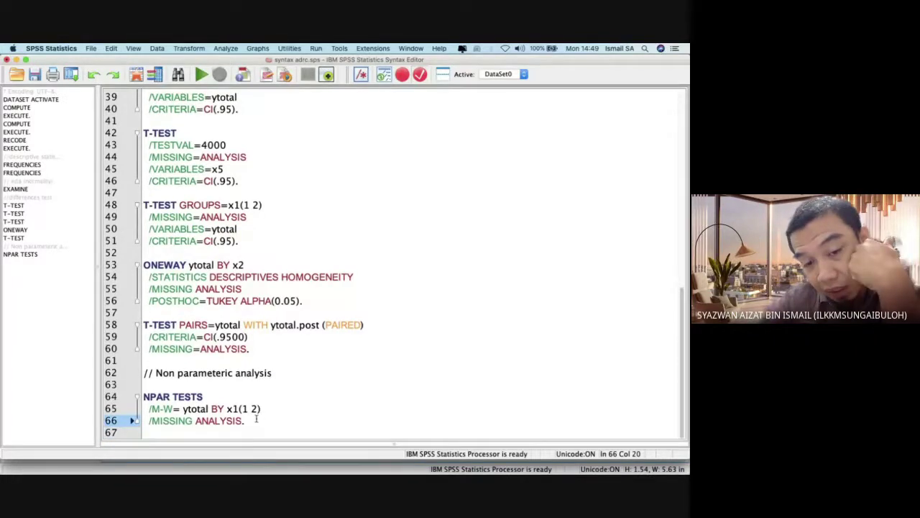
pyautogui.moveTo(246, 421); pyautogui.dragTo(141, 389)
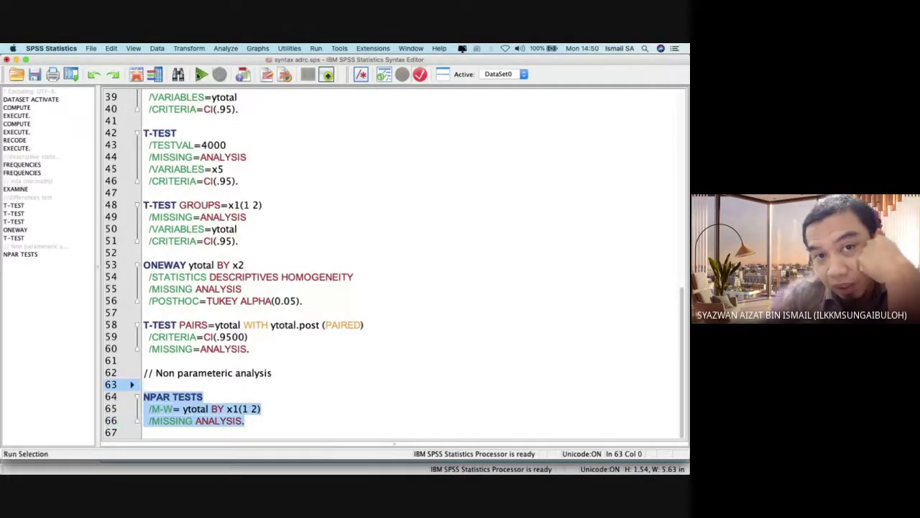
pyautogui.click(201, 74)
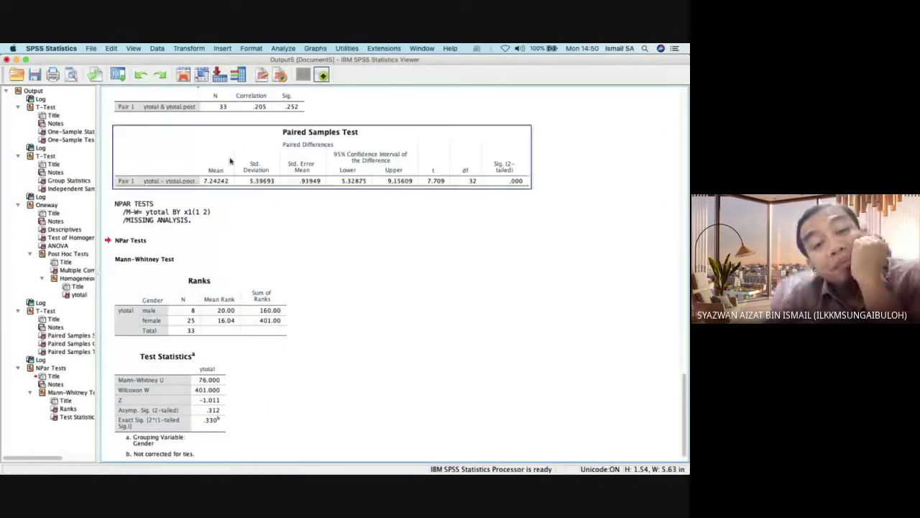
pyautogui.click(192, 392)
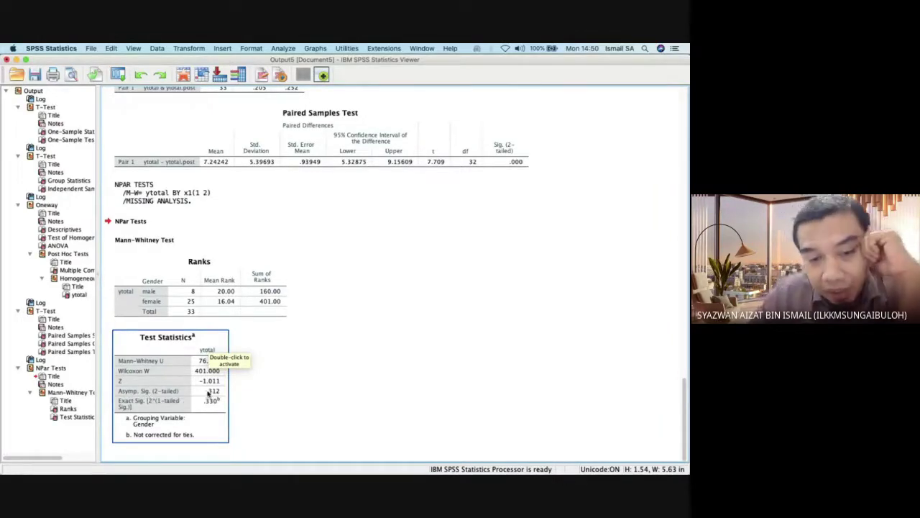
pyautogui.click(258, 389)
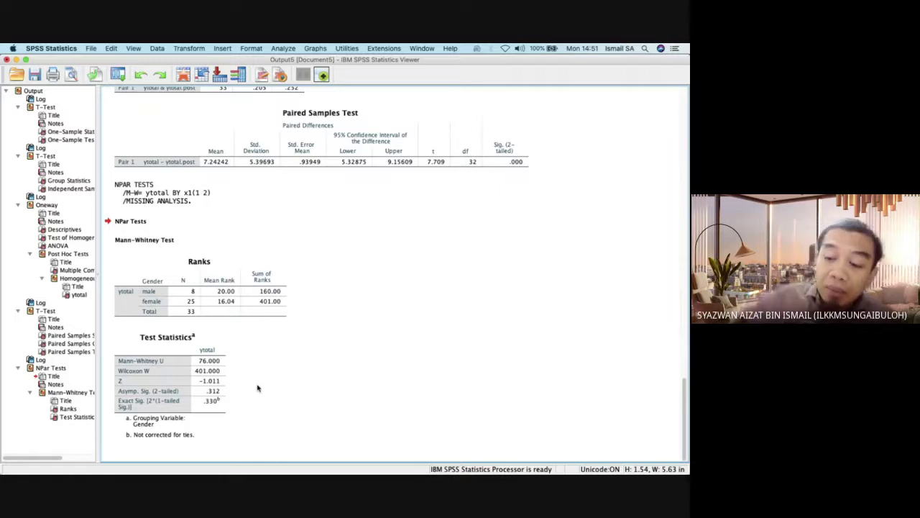
pyautogui.click(220, 295)
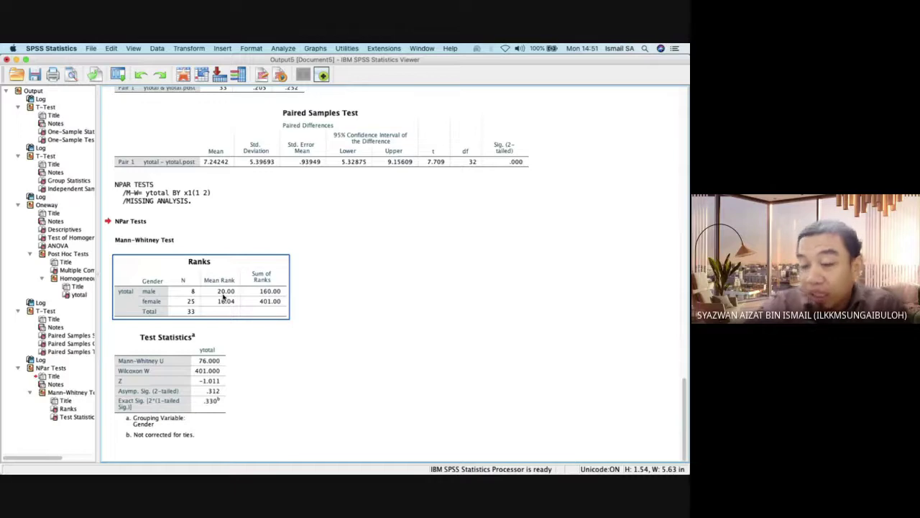
# Review the Jamboard notes on central tendency and dispersion for non-normal data, and return to the SPSS data editor
pyautogui.hotkey('ctrl', 'Up')
pyautogui.click(224, 356)
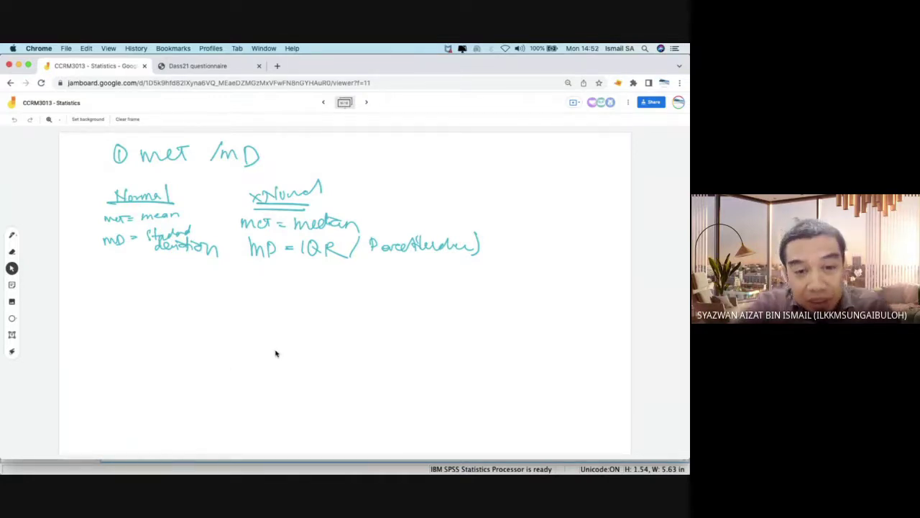
pyautogui.hotkey('ctrl', 'Up')
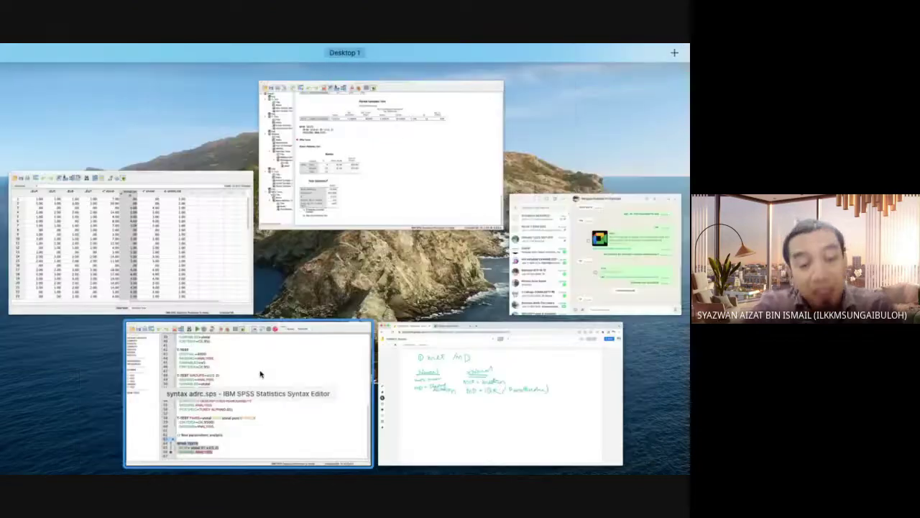
pyautogui.click(260, 373)
pyautogui.hotkey('ctrl', 'Up')
pyautogui.click(235, 92)
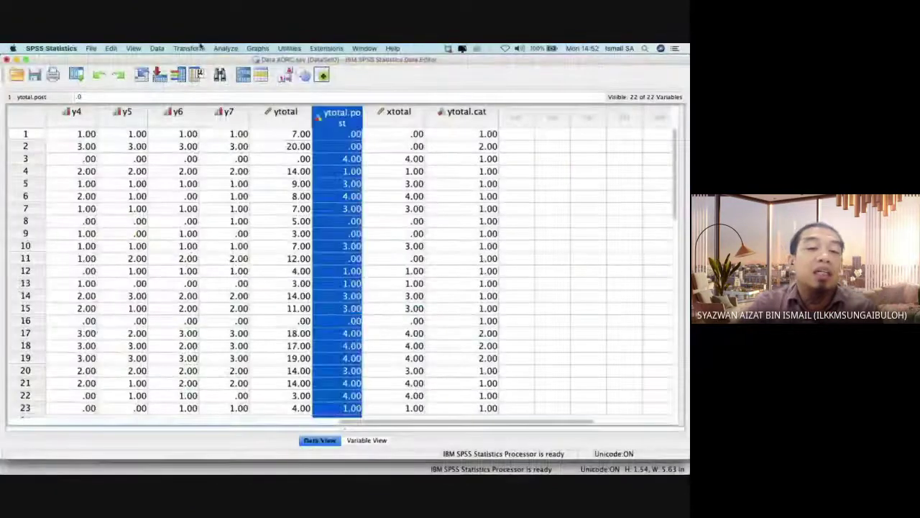
# Set up a file split that compares groups based on Gender [x1], sorting by the grouping variable, and paste the command into the syntax file
pyautogui.click(157, 48)
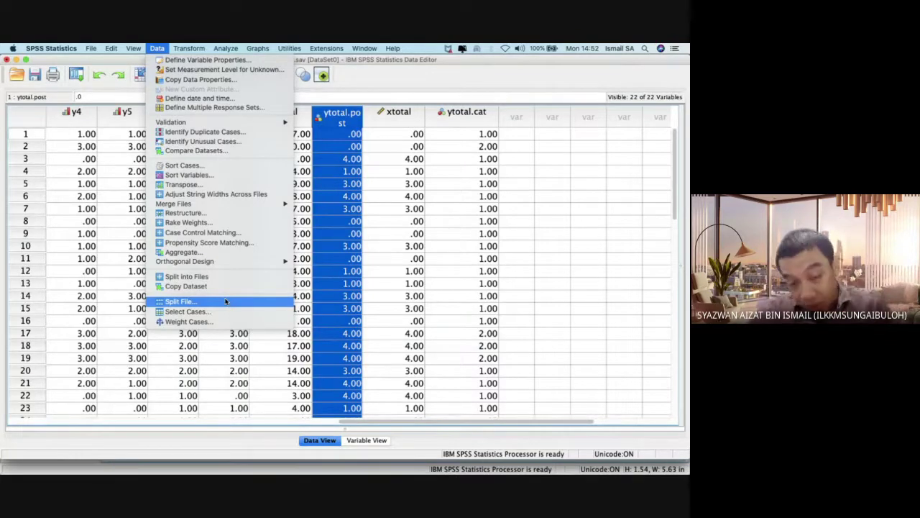
pyautogui.click(225, 302)
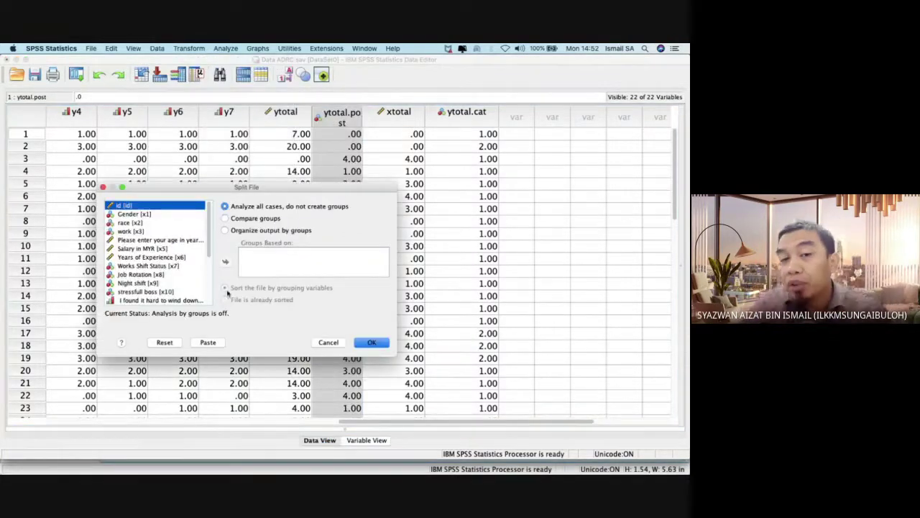
pyautogui.click(225, 218)
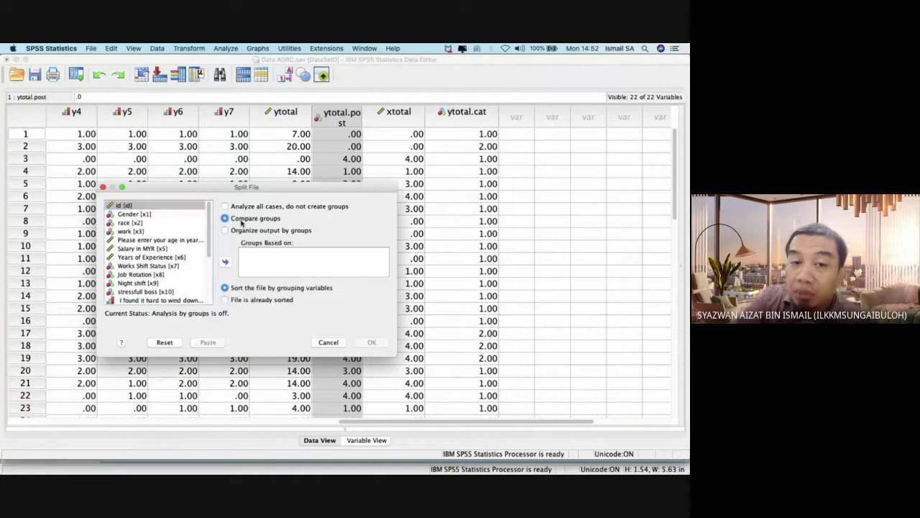
pyautogui.click(159, 218)
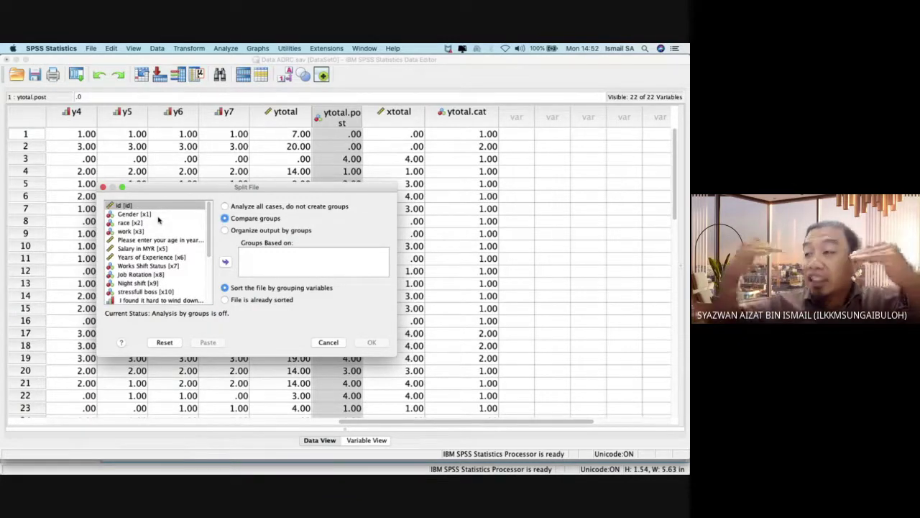
pyautogui.click(158, 215)
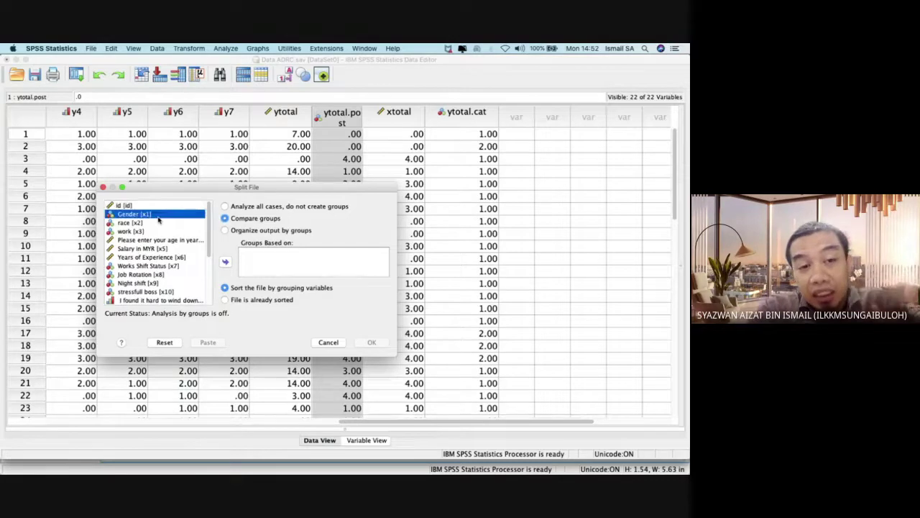
pyautogui.click(226, 264)
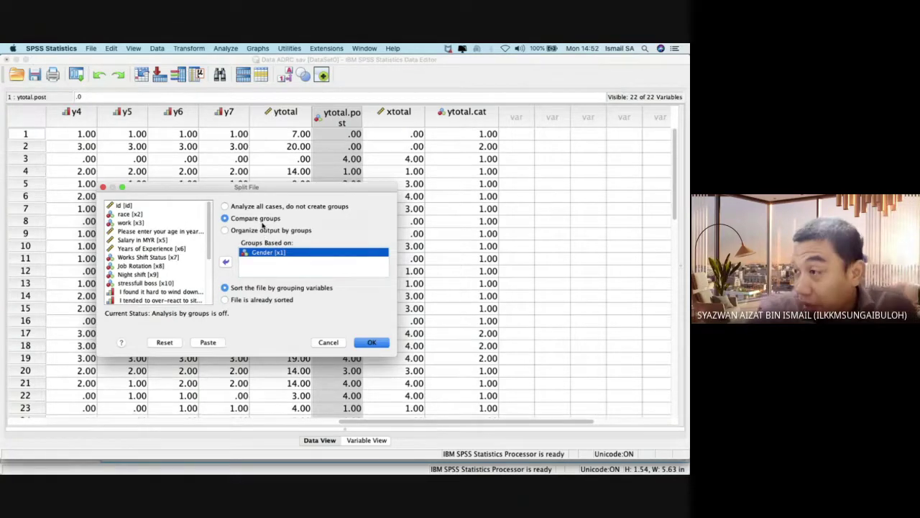
pyautogui.click(204, 343)
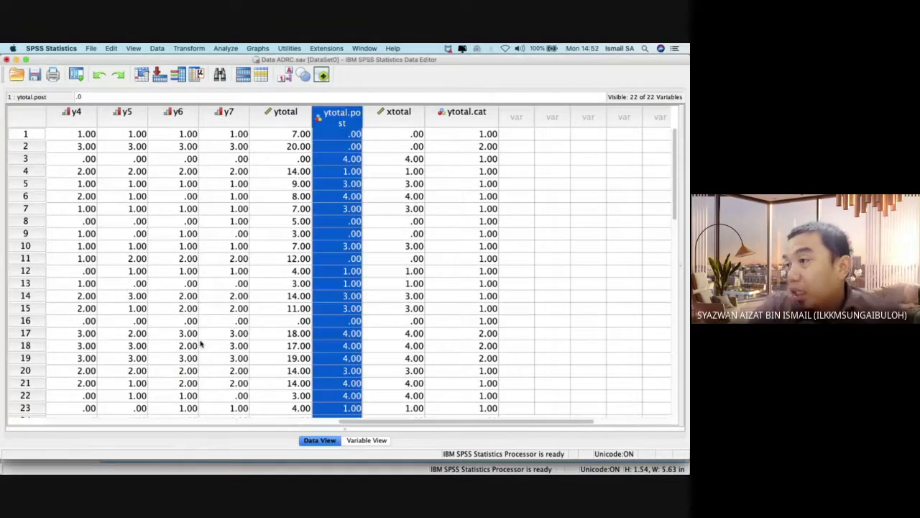
# Bring up the syntax file, review the pasted SORT CASES and SPLIT FILE commands, and add a blank line below them
pyautogui.hotkey('ctrl', 'Up')
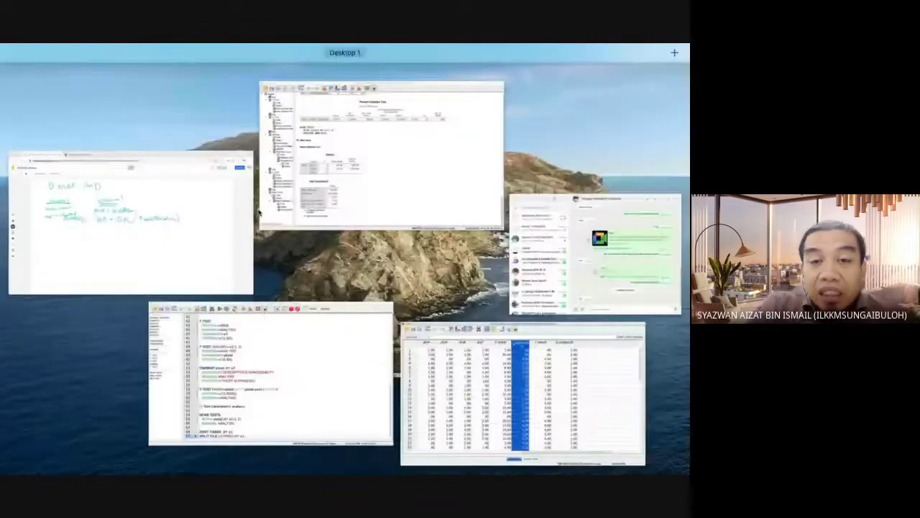
pyautogui.click(259, 335)
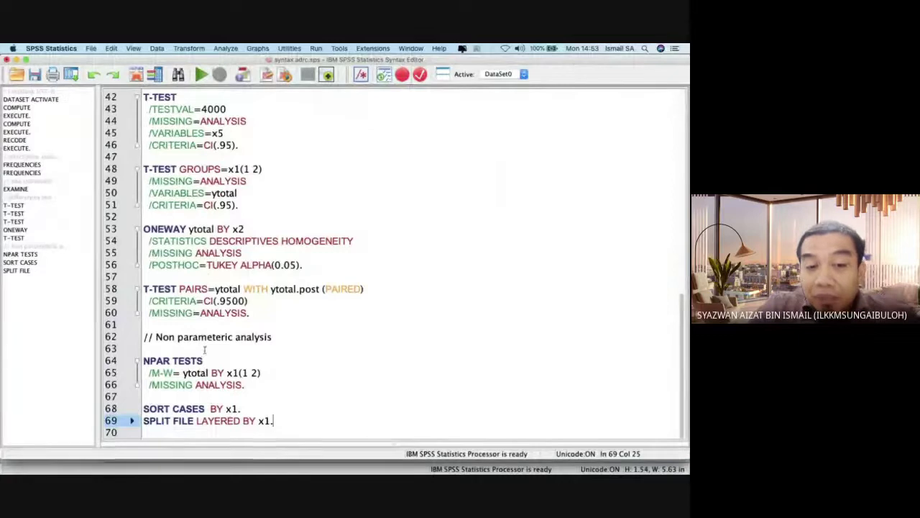
pyautogui.moveTo(144, 359); pyautogui.dragTo(274, 430)
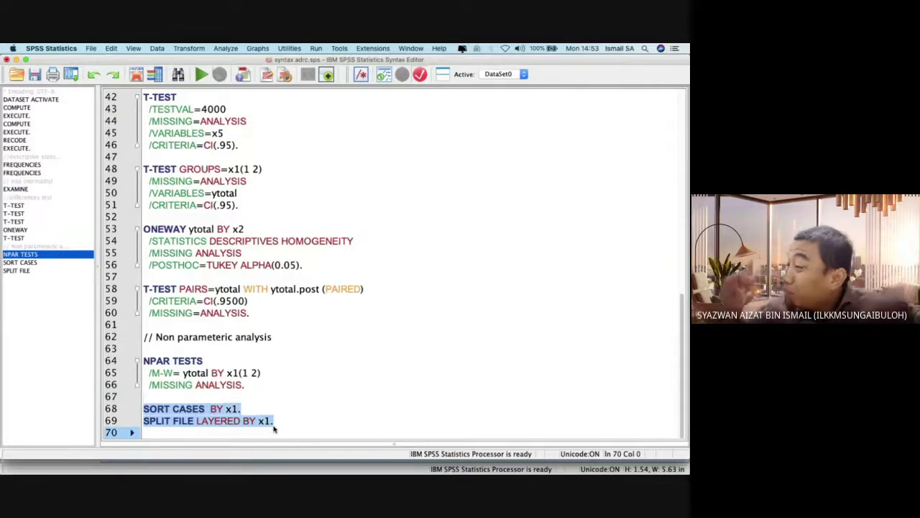
pyautogui.click(274, 429)
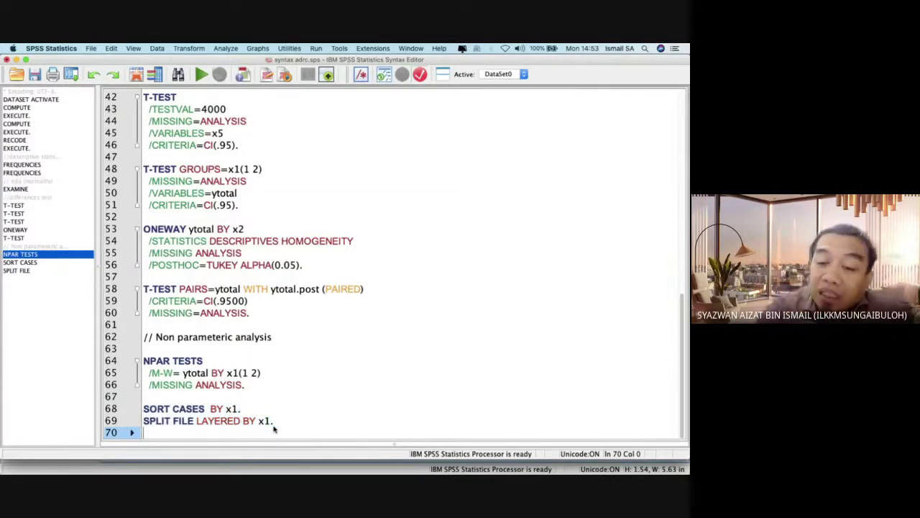
pyautogui.press('Return')
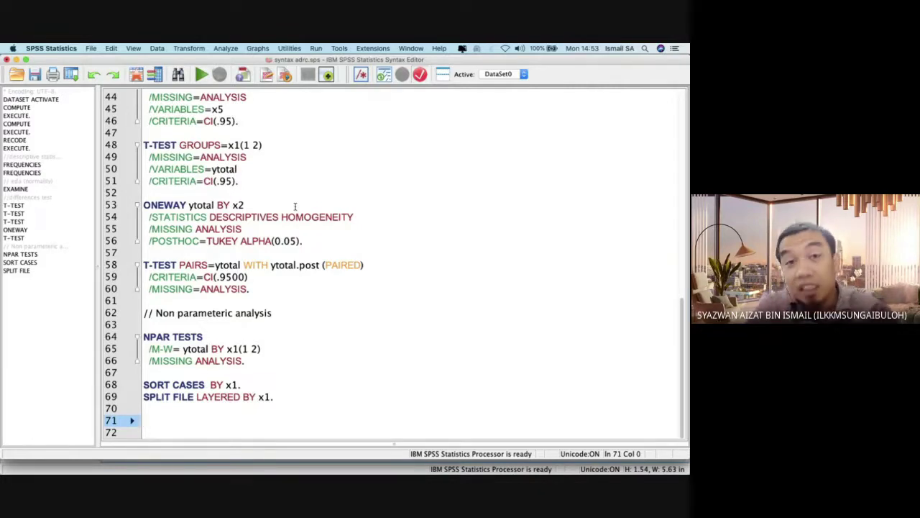
# Start a Frequencies analysis, reset its previous settings, and add ytotal as the only variable
pyautogui.click(225, 48)
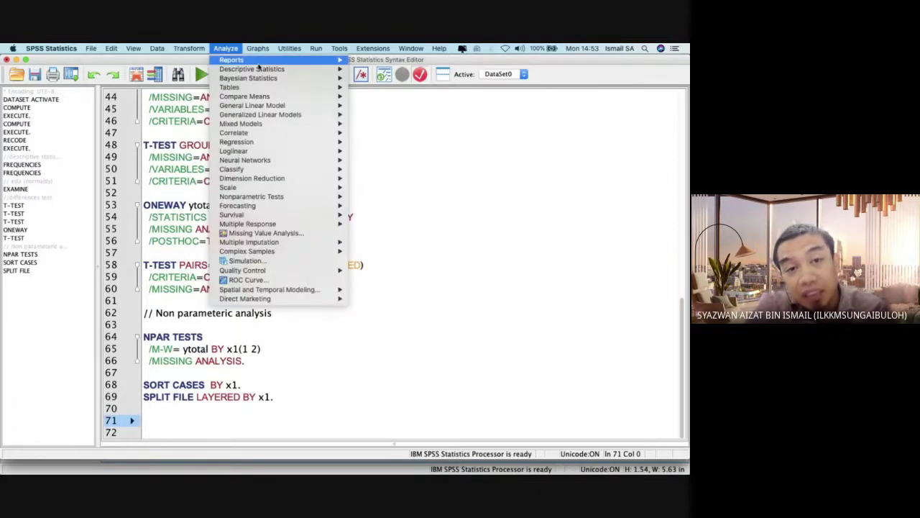
pyautogui.moveTo(265, 69)
pyautogui.click(387, 69)
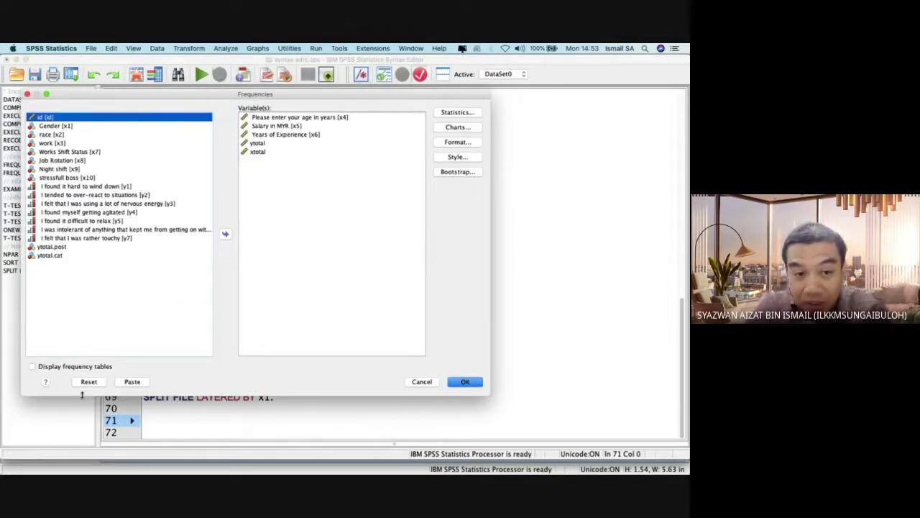
pyautogui.click(88, 381)
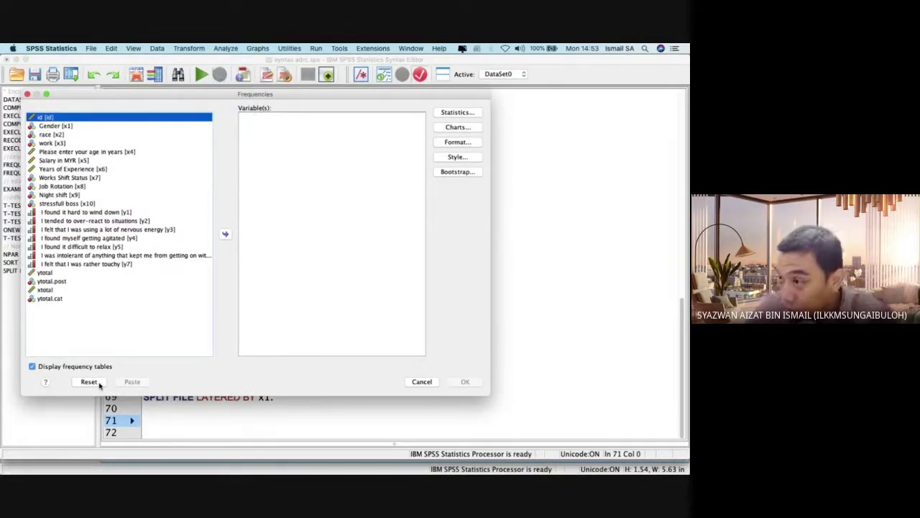
pyautogui.click(48, 272)
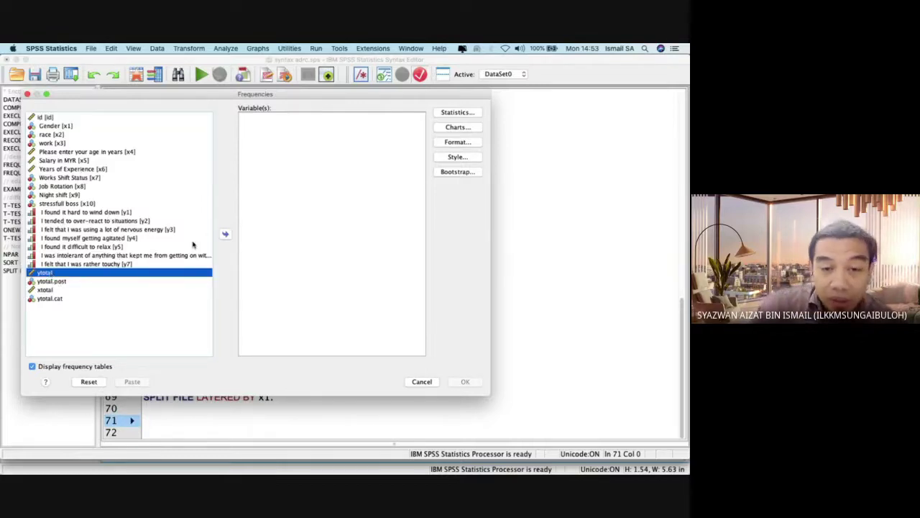
pyautogui.click(226, 233)
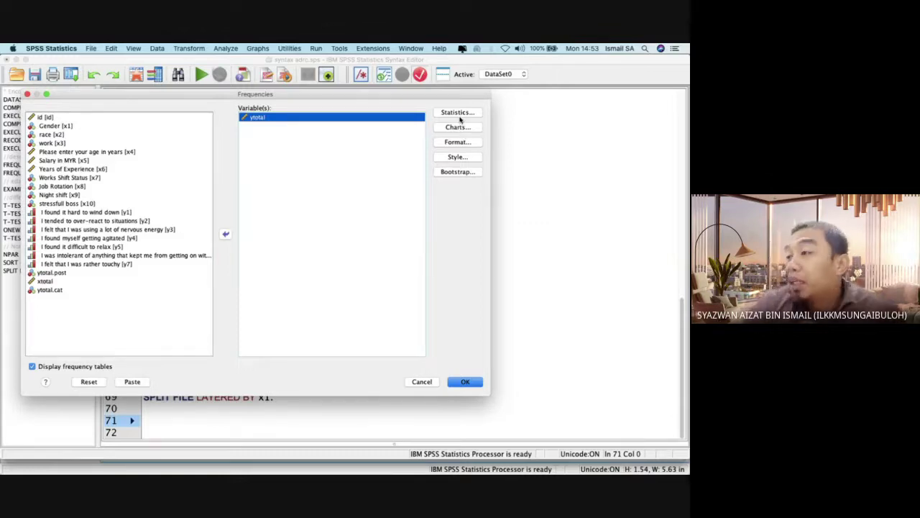
# Request the median and quartiles for ytotal, turn off the frequency tables, and paste the Frequencies command into the syntax file
pyautogui.click(458, 113)
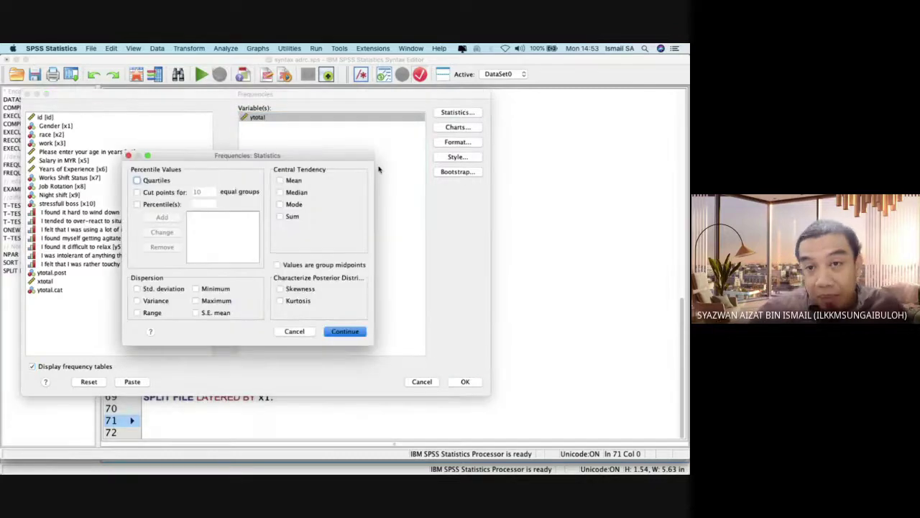
pyautogui.click(290, 194)
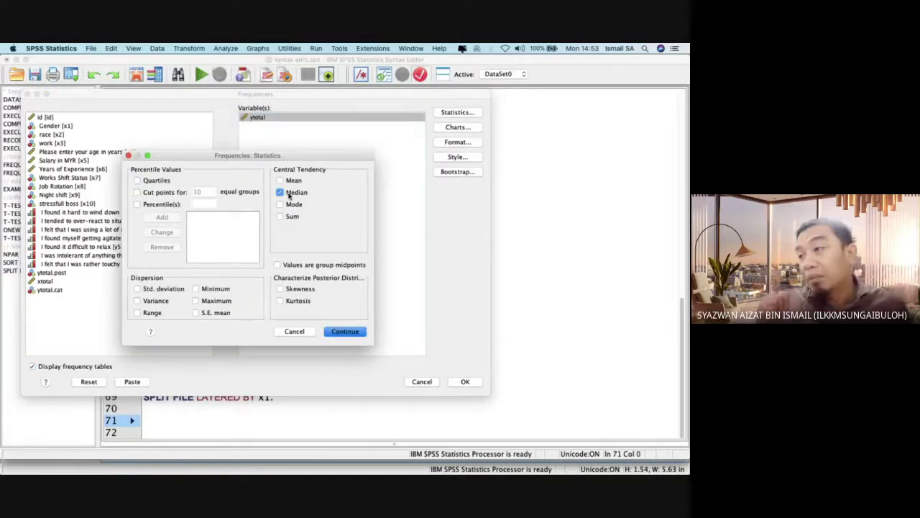
pyautogui.click(155, 179)
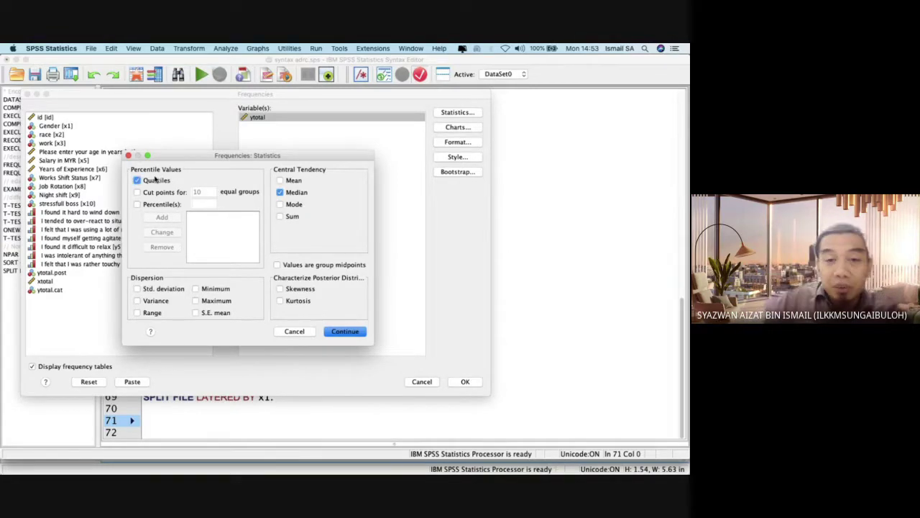
pyautogui.click(338, 330)
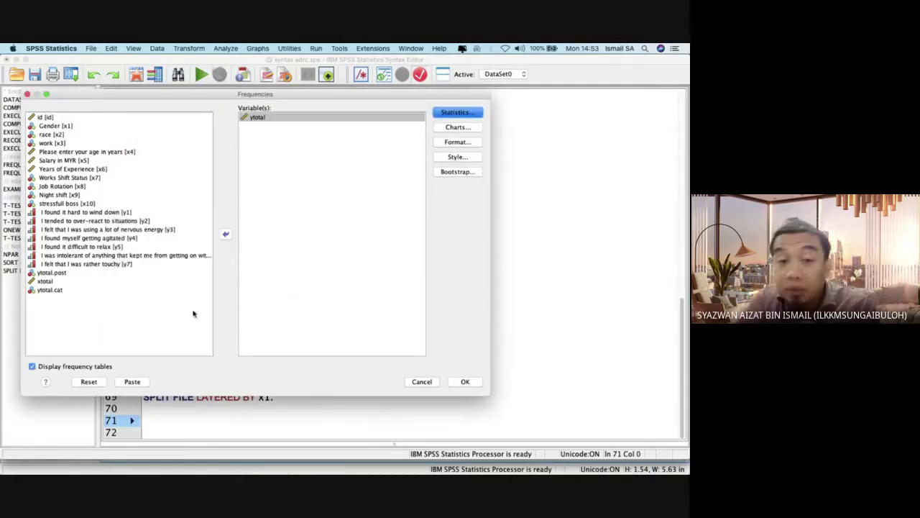
pyautogui.click(32, 367)
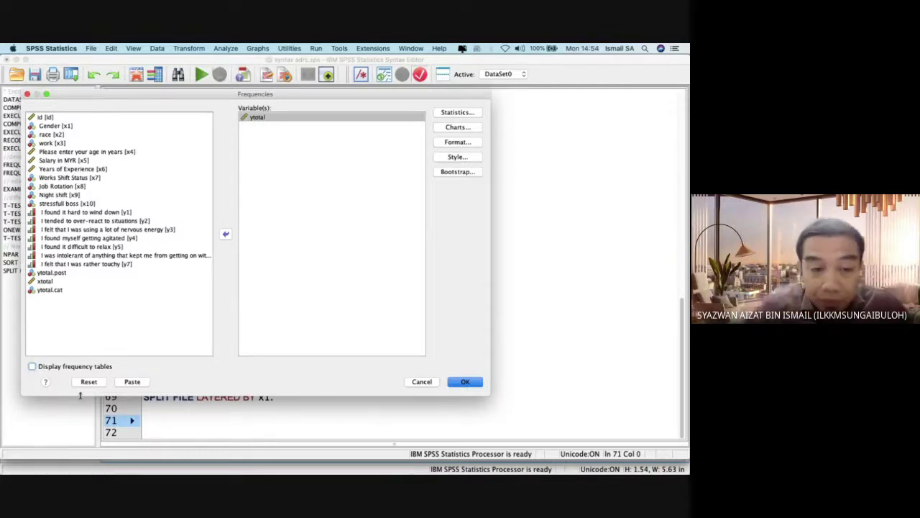
pyautogui.click(142, 382)
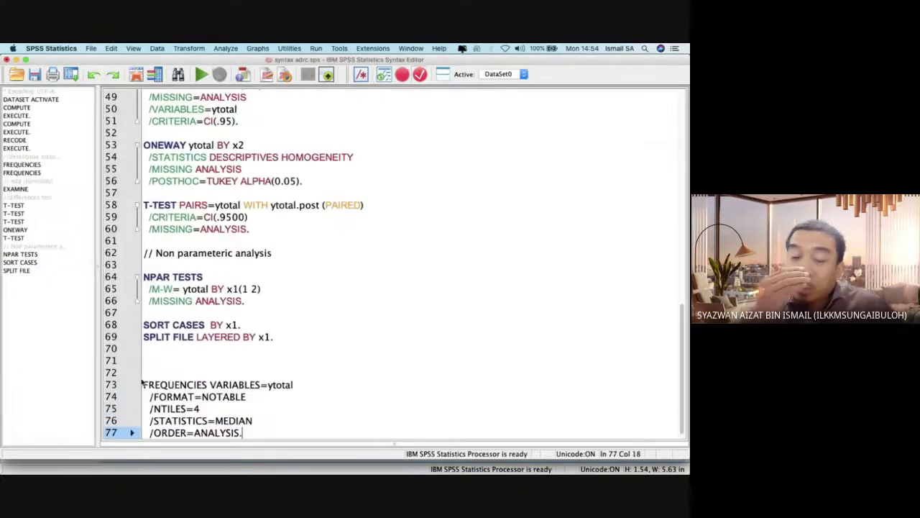
# Remove the extra blank lines between the SPLIT FILE and FREQUENCIES commands, and select the NPAR TESTS block
pyautogui.press('BackSpace')
pyautogui.press('BackSpace')
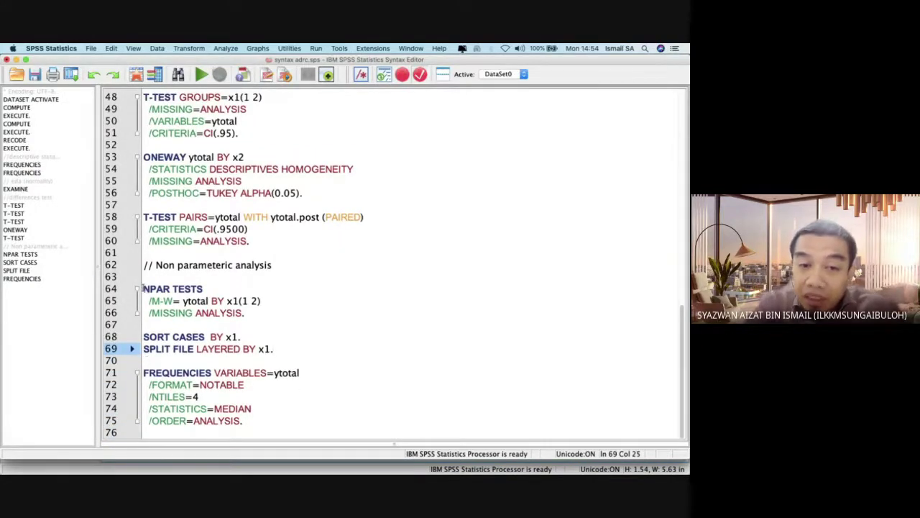
pyautogui.moveTo(143, 290); pyautogui.dragTo(247, 316)
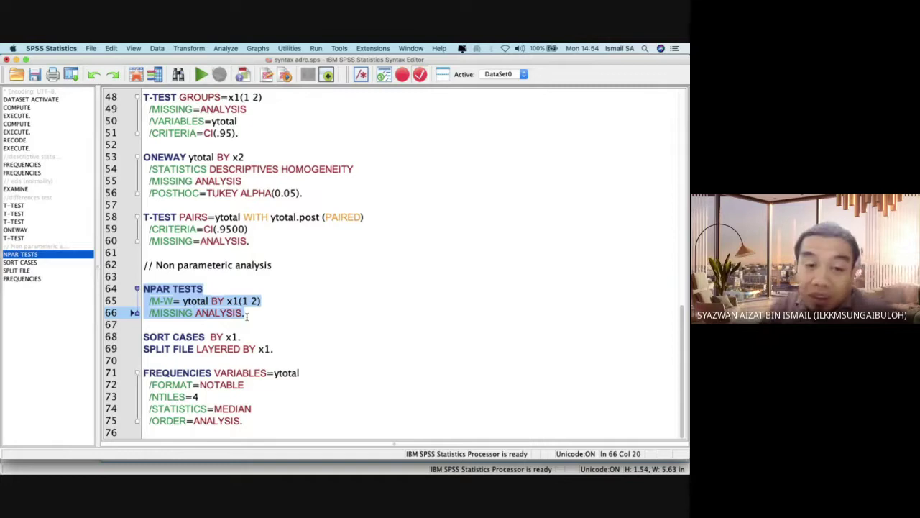
# Run the syntax block from the Mann-Whitney NPAR TESTS command through the ytotal FREQUENCIES command, including the split by x1
pyautogui.click(220, 328)
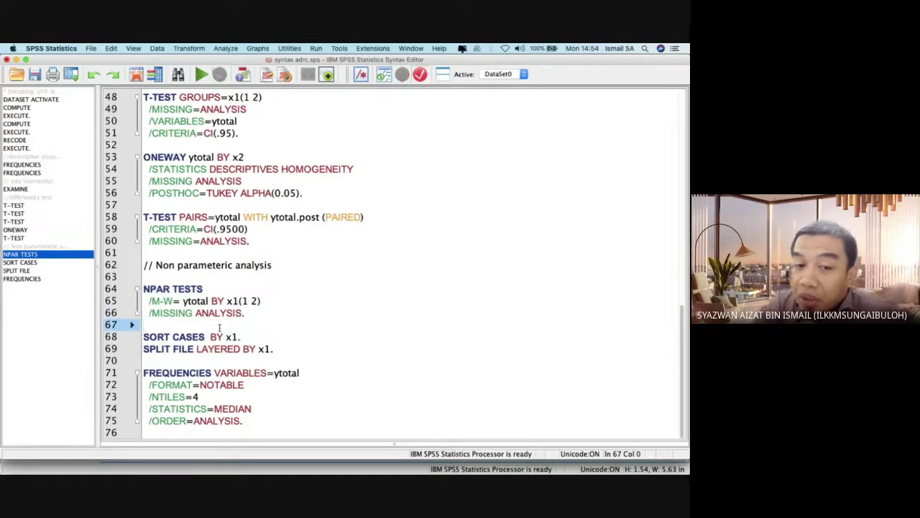
pyautogui.moveTo(219, 328); pyautogui.dragTo(274, 349)
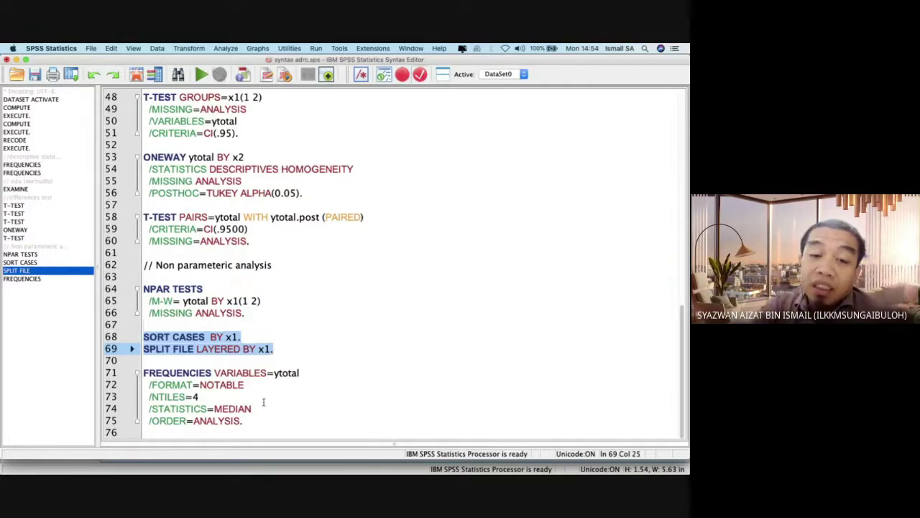
pyautogui.moveTo(244, 422); pyautogui.dragTo(139, 290)
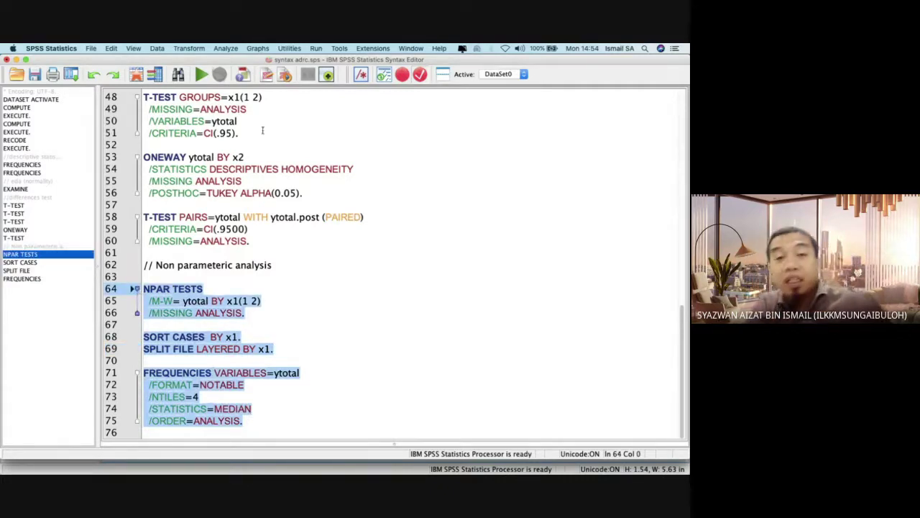
pyautogui.click(202, 75)
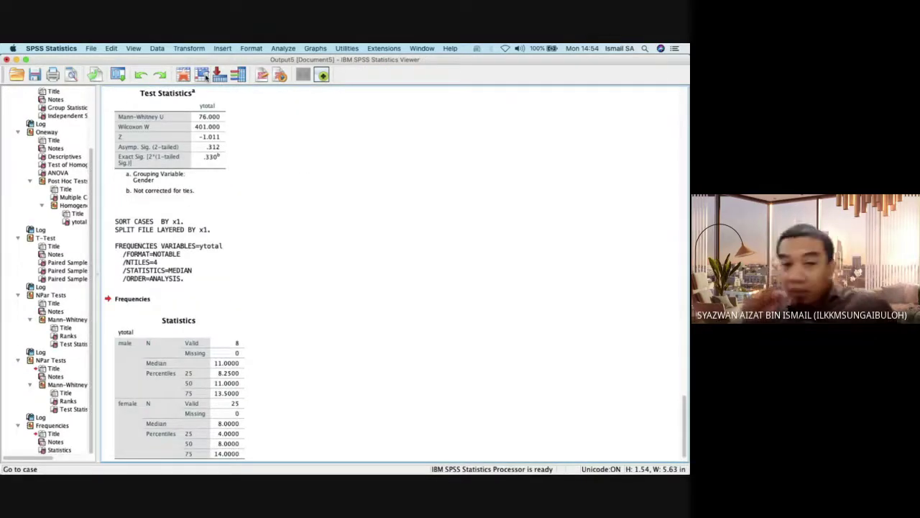
# Examine the Mann-Whitney ranks and test statistics, and the ytotal median and percentiles for each gender
pyautogui.scroll(5, 225, 206)
pyautogui.click(217, 209)
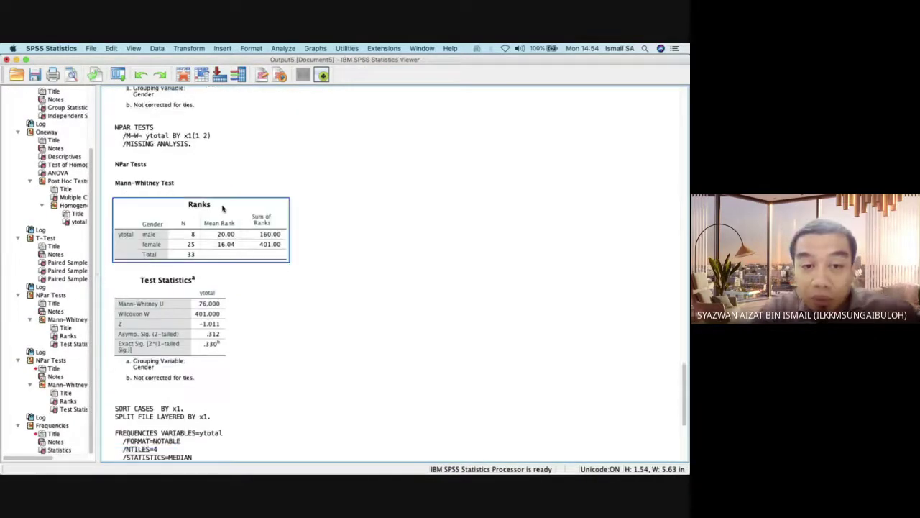
pyautogui.click(174, 324)
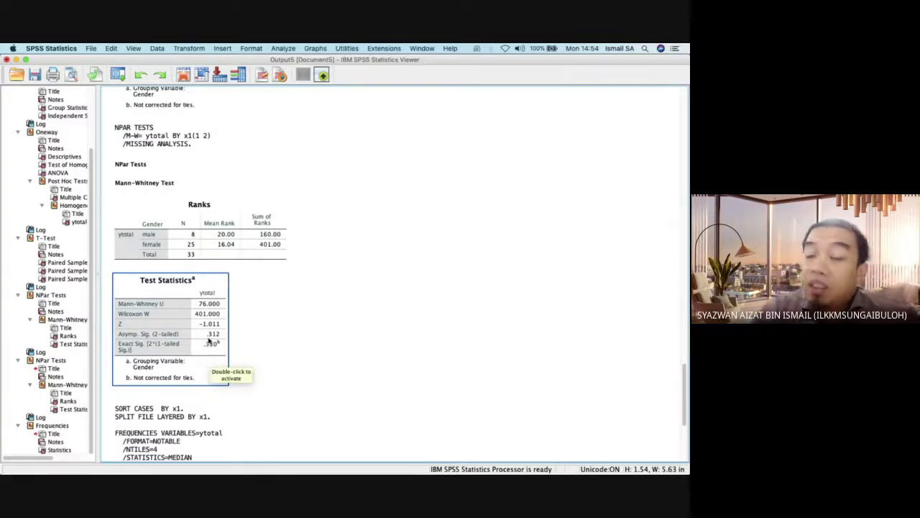
pyautogui.scroll(-5, 209, 340)
pyautogui.click(209, 341)
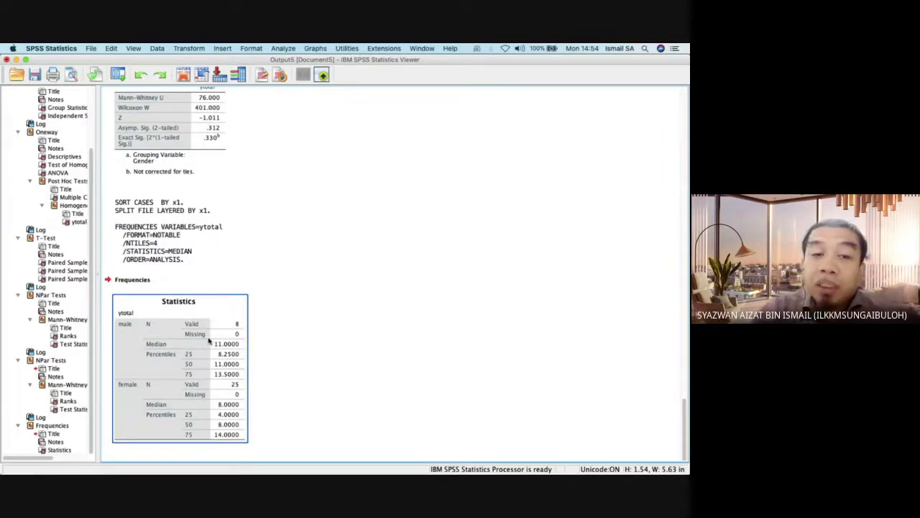
pyautogui.scroll(1, 210, 341)
pyautogui.click(206, 263)
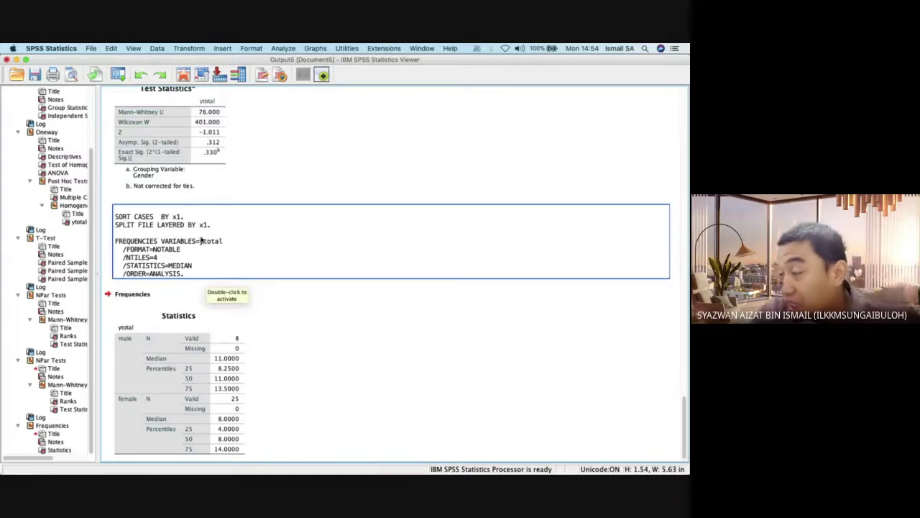
pyautogui.click(198, 320)
pyautogui.scroll(-1, 208, 359)
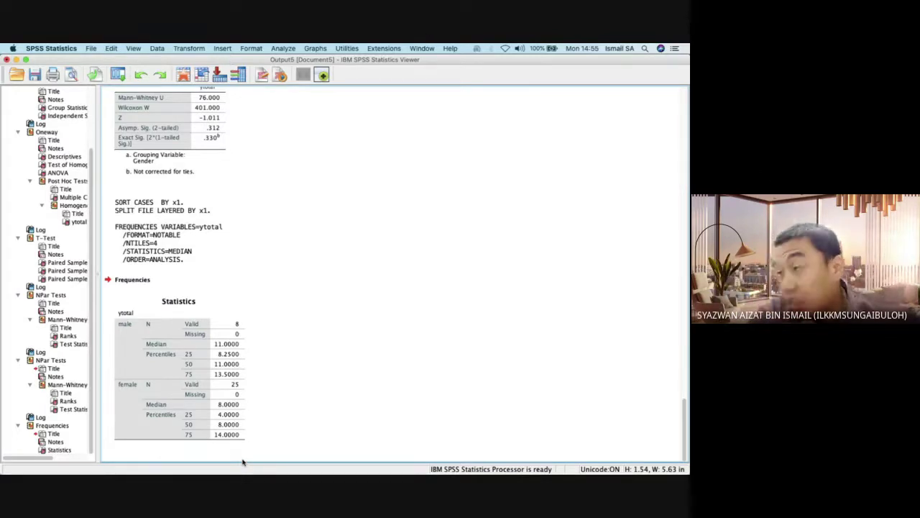
# In the syntax file, add the command "SPLIT FILE OFF." below the FREQUENCIES block
pyautogui.hotkey('ctrl', 'Up')
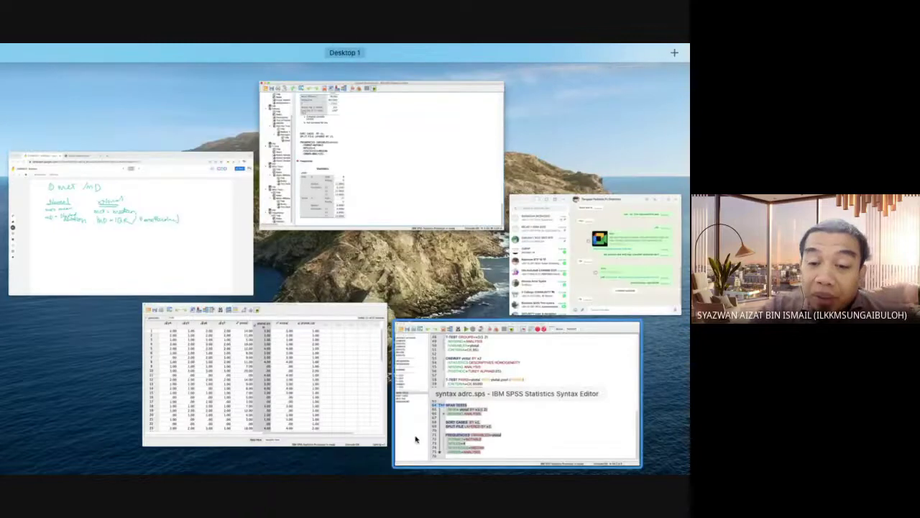
pyautogui.click(347, 435)
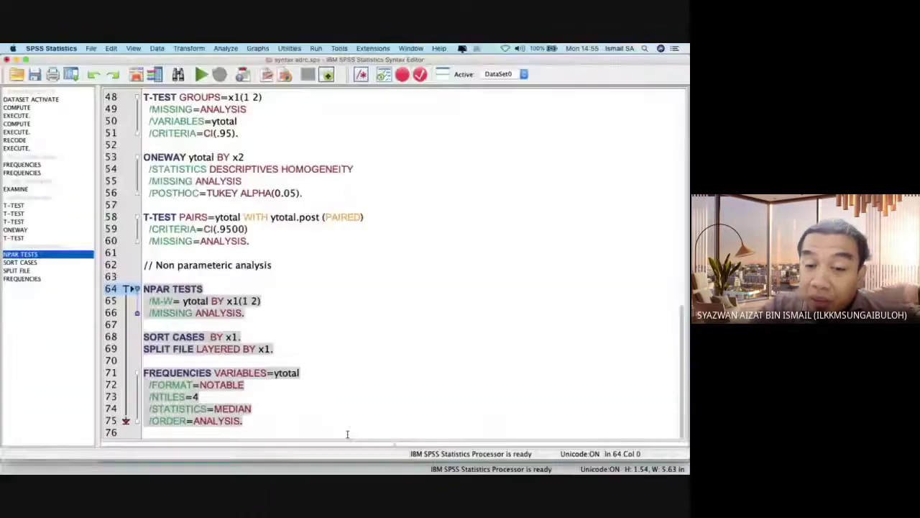
pyautogui.click(348, 434)
pyautogui.press('Return')
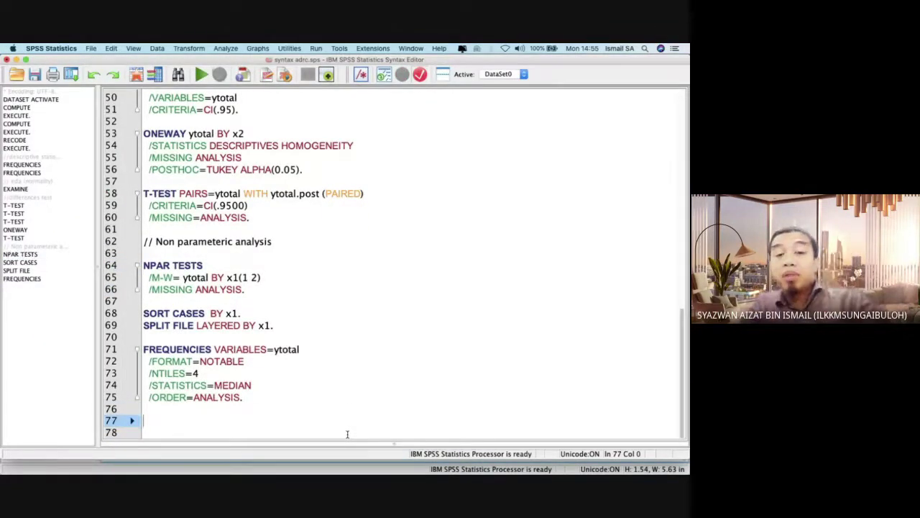
pyautogui.moveTo(274, 326); pyautogui.dragTo(143, 314)
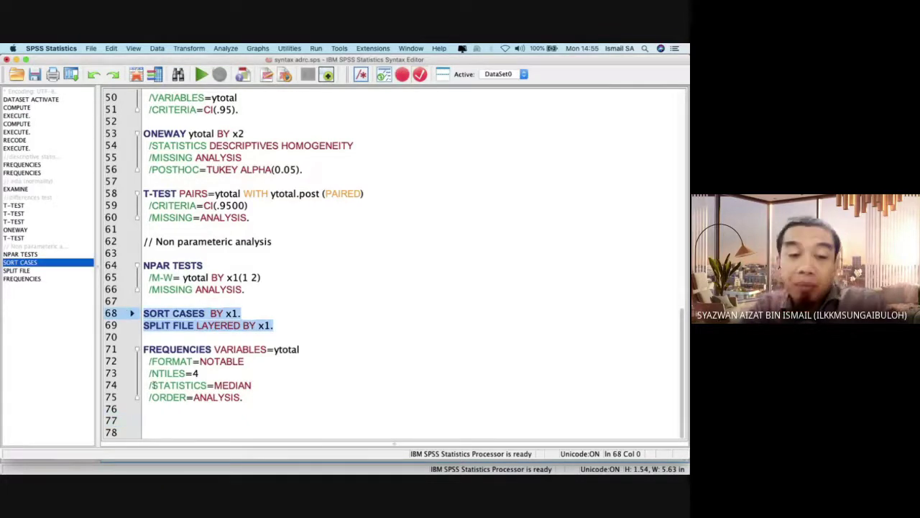
pyautogui.click(183, 419)
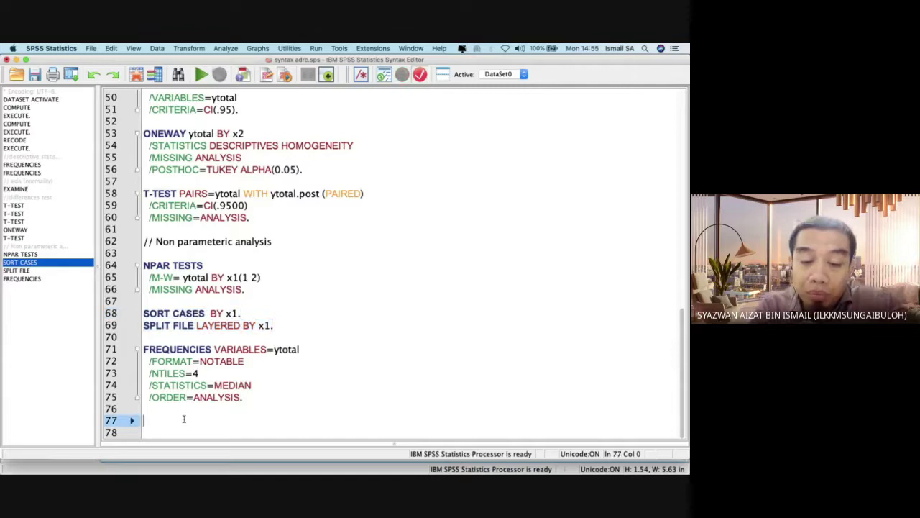
pyautogui.write('SSPLIT')
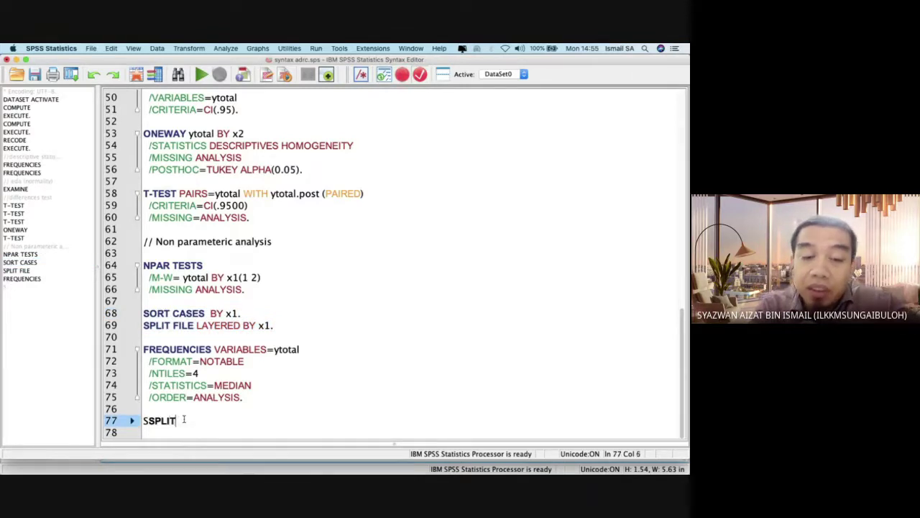
pyautogui.write(' FILE OFF')
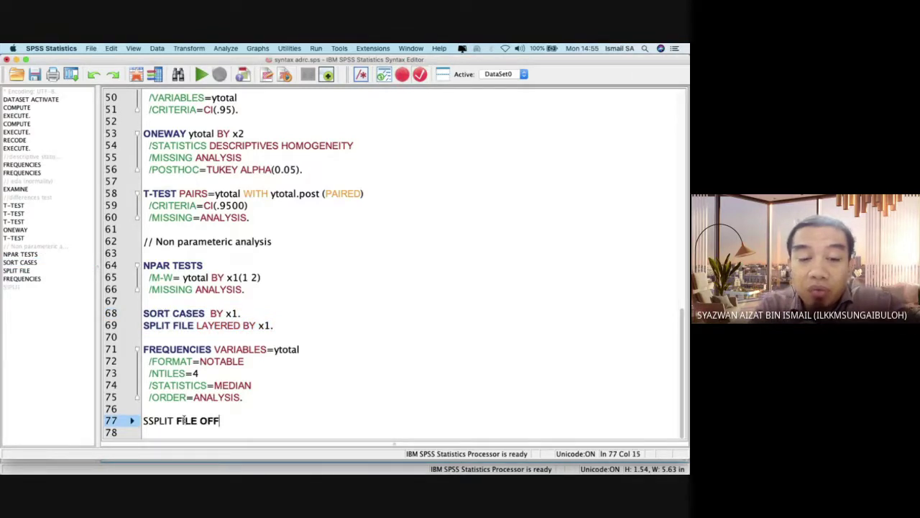
pyautogui.write('.')
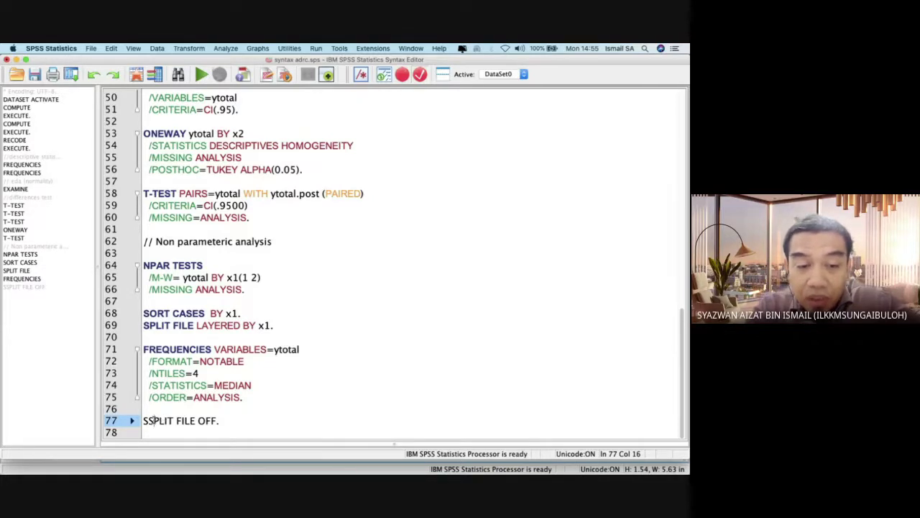
pyautogui.click(153, 420)
pyautogui.press('BackSpace')
pyautogui.click(232, 422)
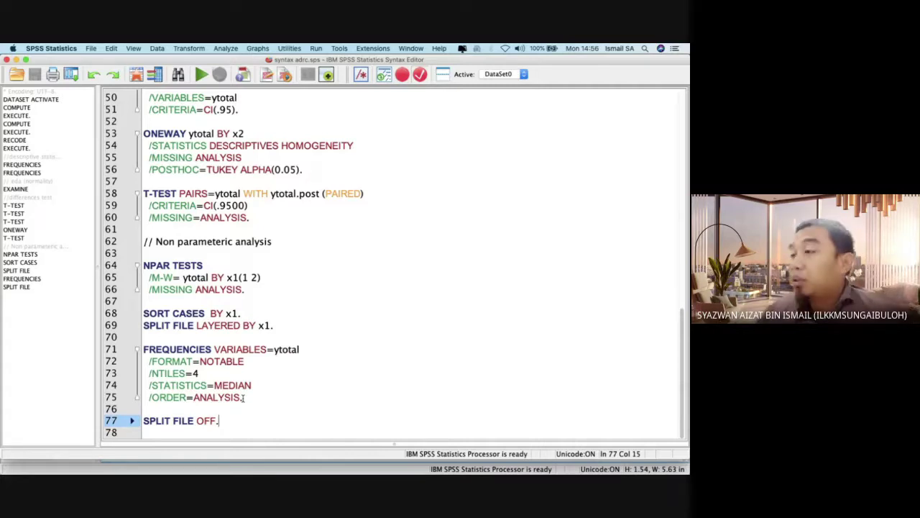
# Start a new comment line with "//" below the SPLIT FILE OFF command
pyautogui.press('Down')
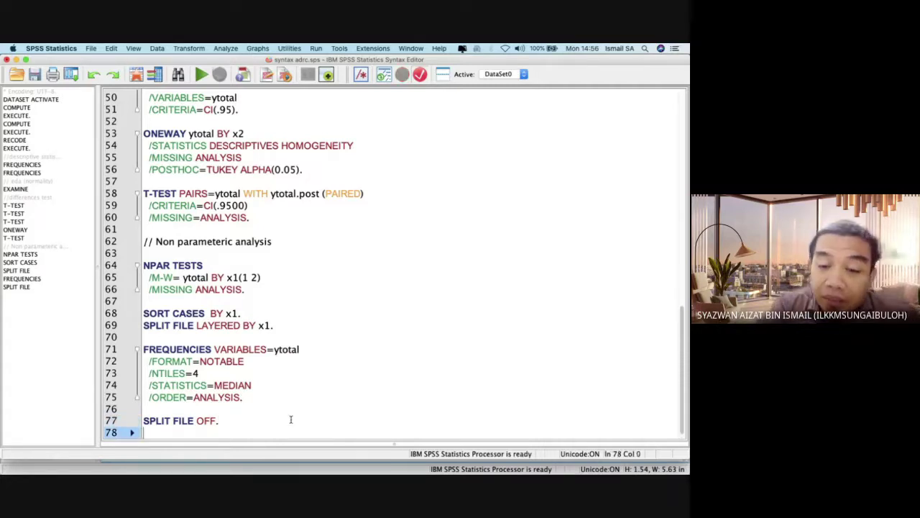
pyautogui.press('Return')
pyautogui.write('//')
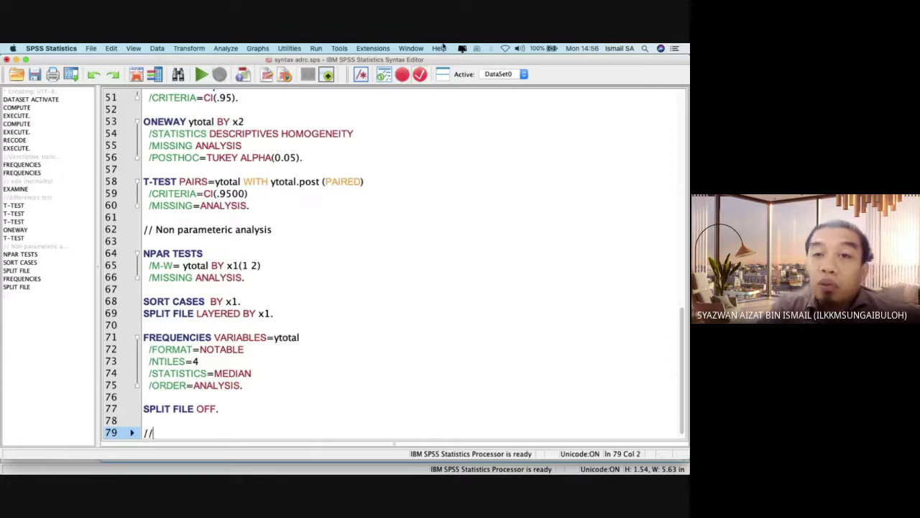
# Set up a legacy nonparametric K Independent Samples test with ytotal as the test variable and race [x2] as the grouping variable
pyautogui.click(232, 48)
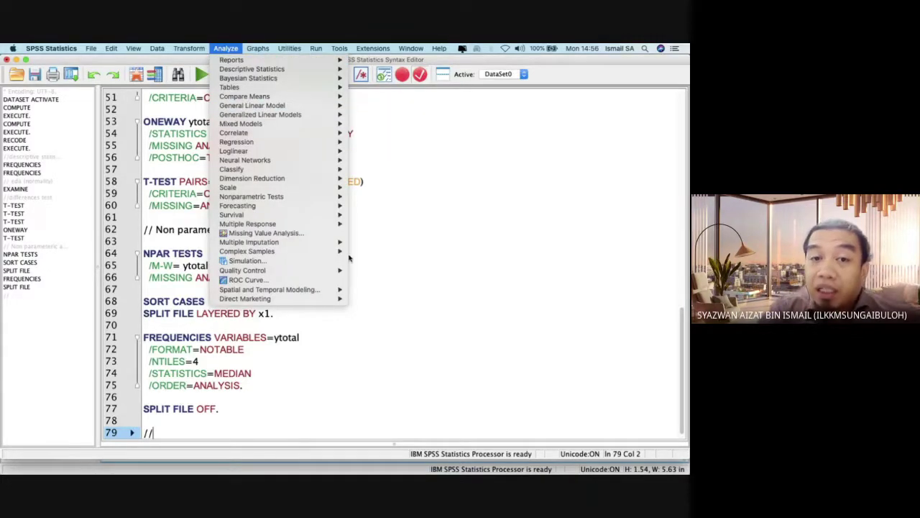
pyautogui.moveTo(339, 199)
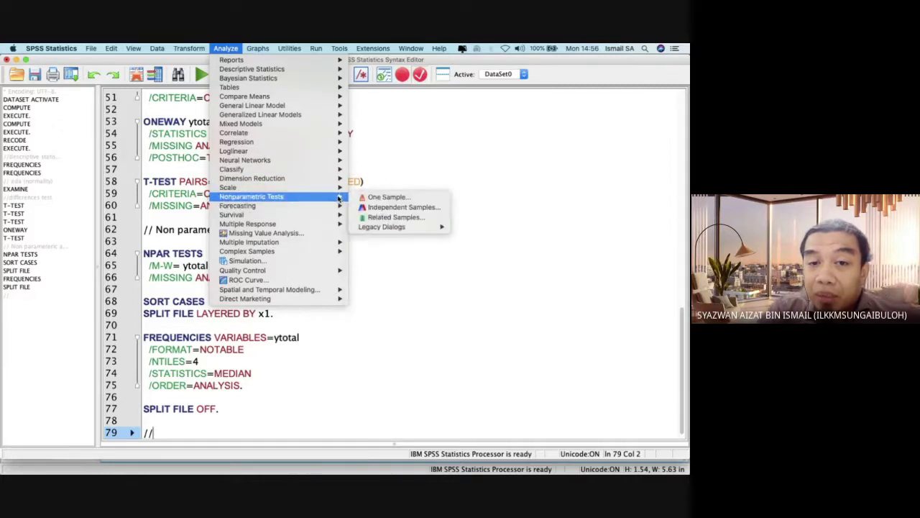
pyautogui.moveTo(430, 228)
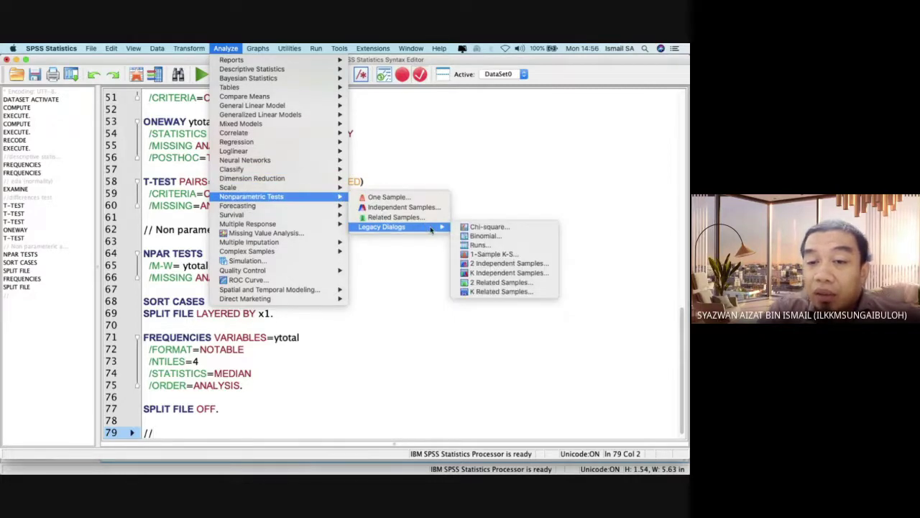
pyautogui.click(491, 278)
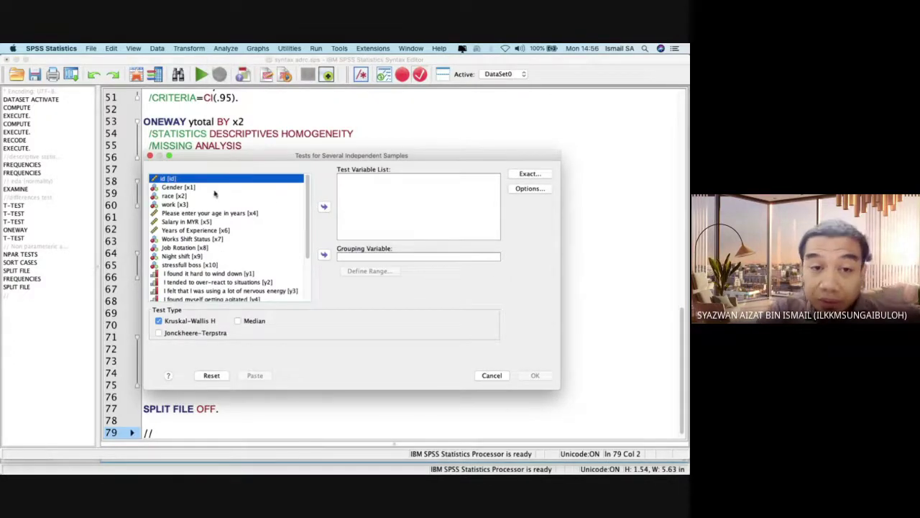
pyautogui.scroll(-3, 223, 257)
pyautogui.click(208, 271)
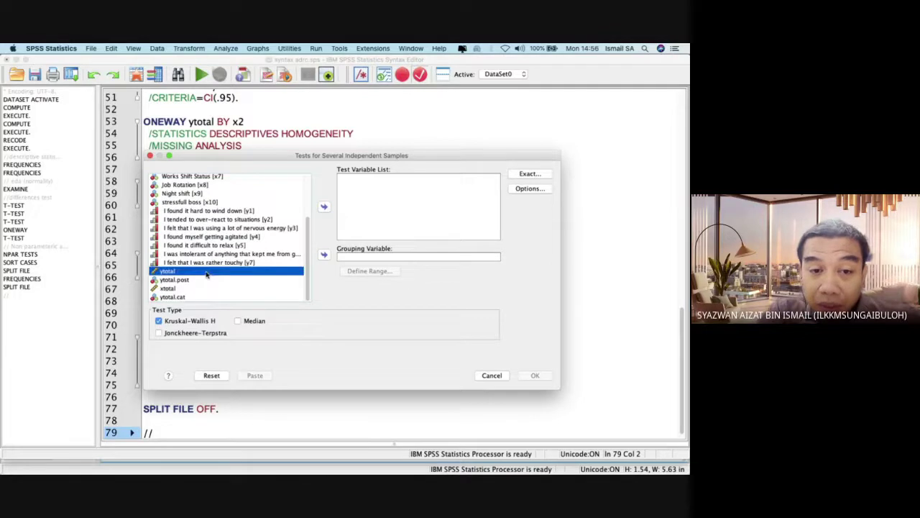
pyautogui.click(325, 207)
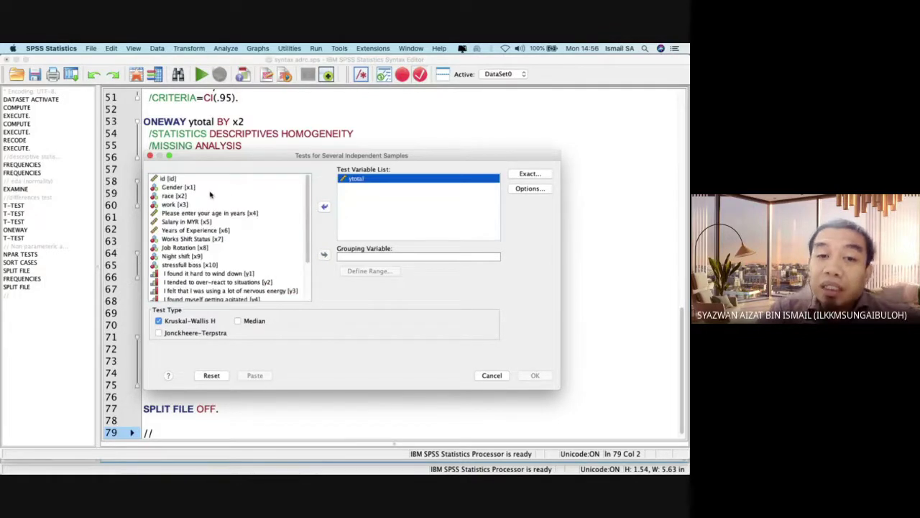
pyautogui.click(208, 195)
pyautogui.click(324, 254)
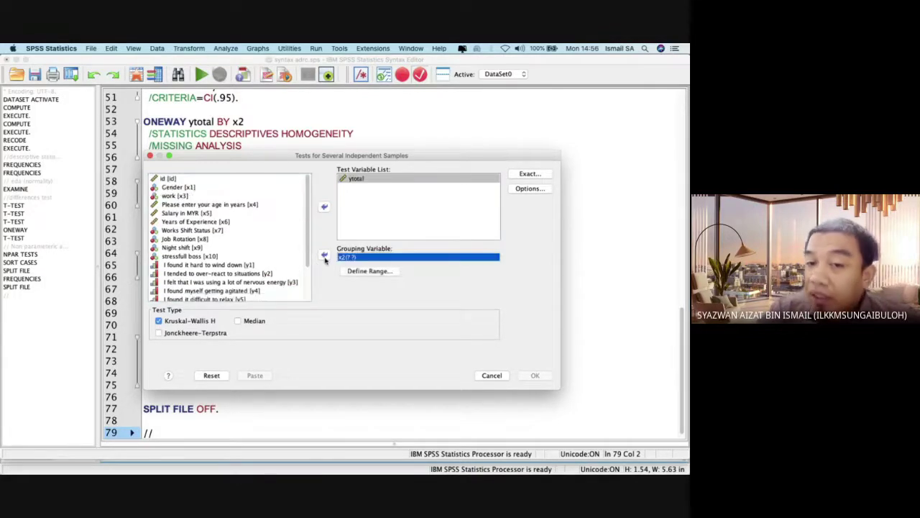
# Define the grouping variable's range as 1 to 3 and paste the Kruskal-Wallis H test command into the syntax file
pyautogui.click(363, 272)
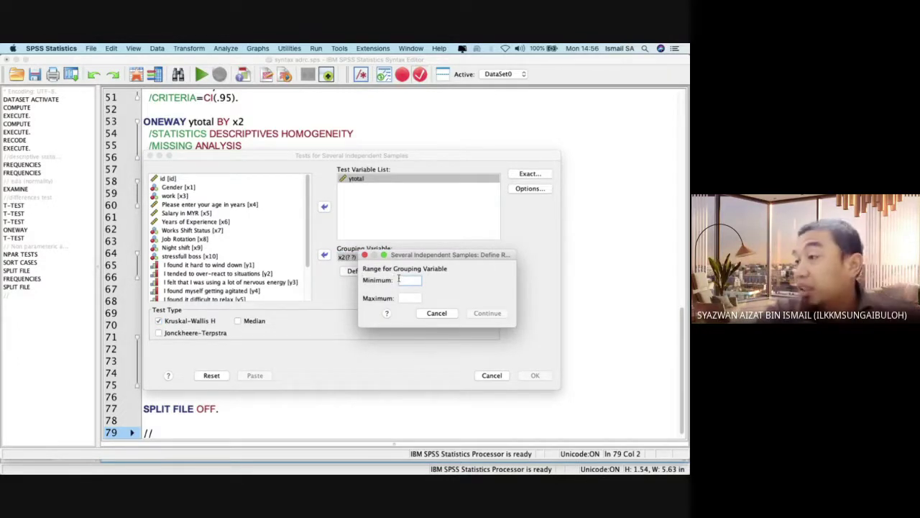
pyautogui.write('1')
pyautogui.press('Tab')
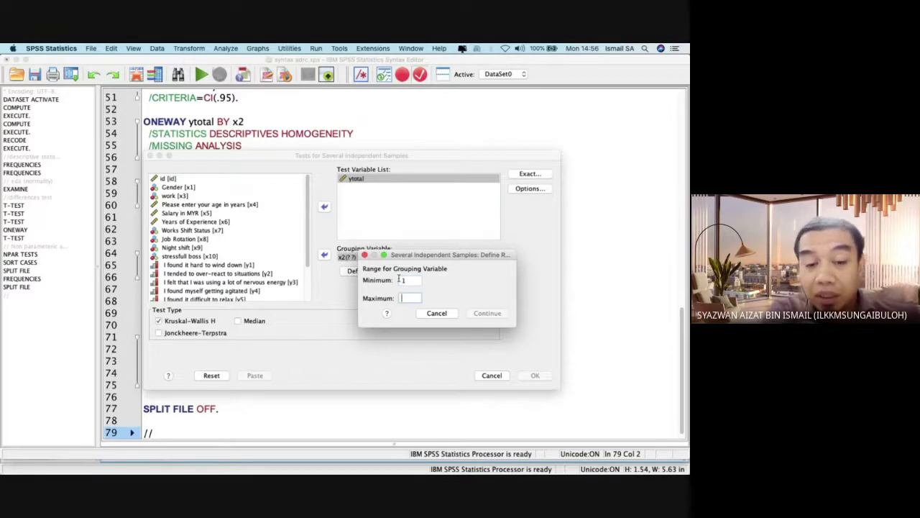
pyautogui.write('3')
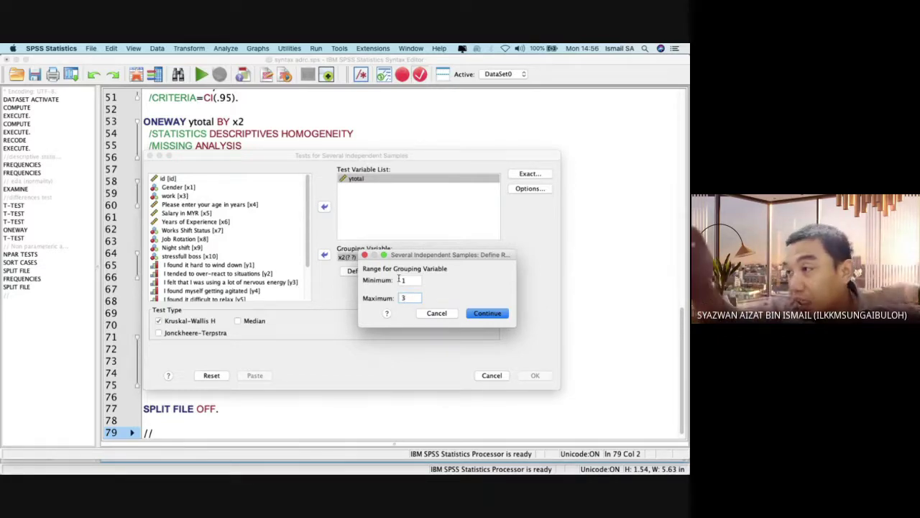
pyautogui.click(485, 316)
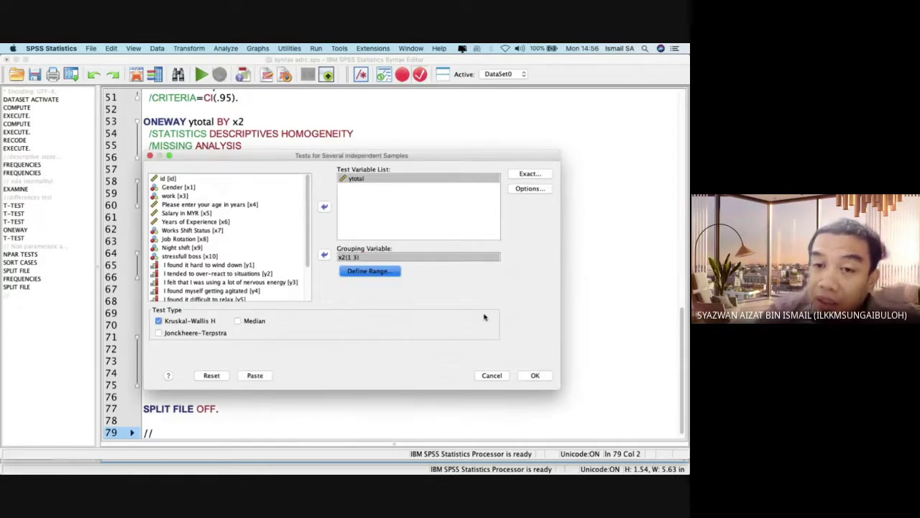
pyautogui.click(254, 380)
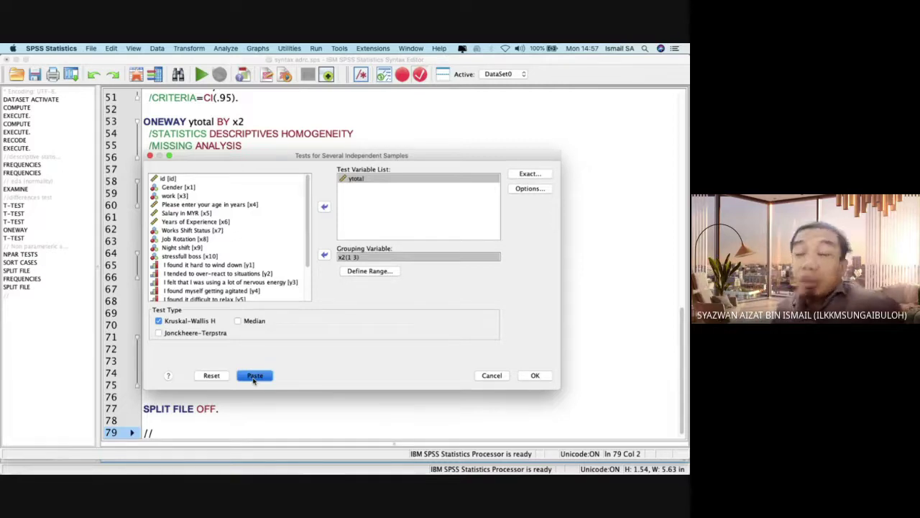
pyautogui.click(254, 376)
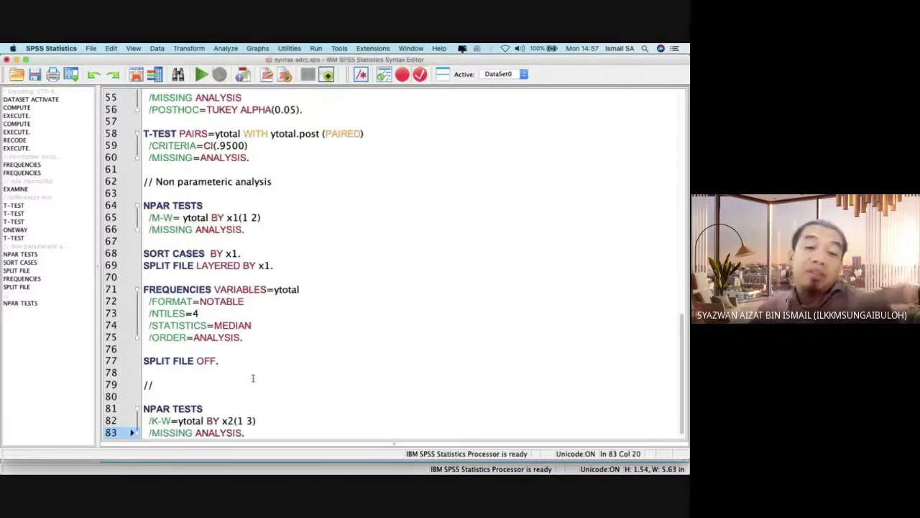
# Complete the comment above the last NPAR TESTS command as "// kruskal wallis" and run that Kruskal-Wallis command
pyautogui.scroll(-1, 208, 388)
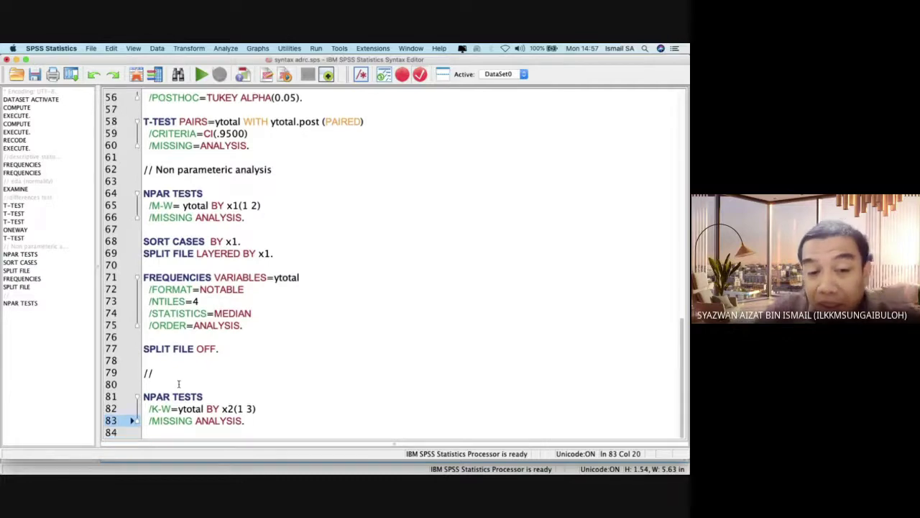
pyautogui.click(179, 373)
pyautogui.write('k')
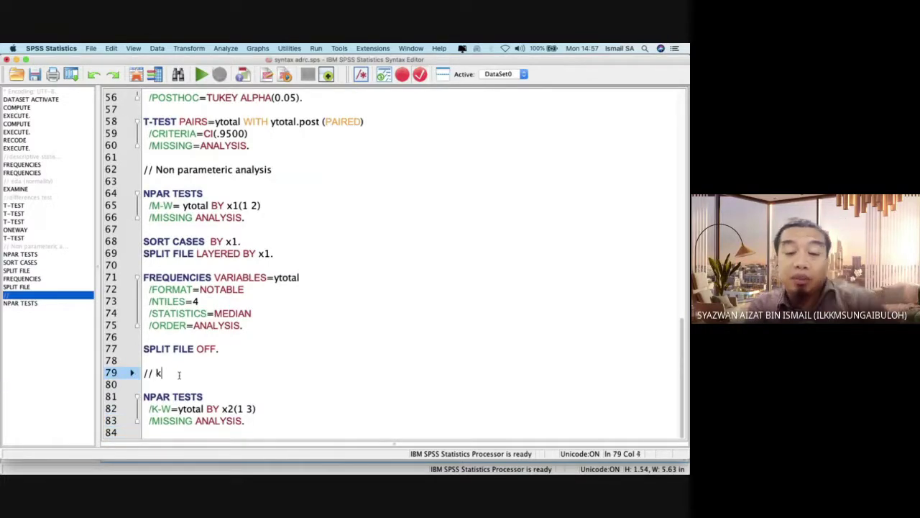
pyautogui.write('ruskal wallis')
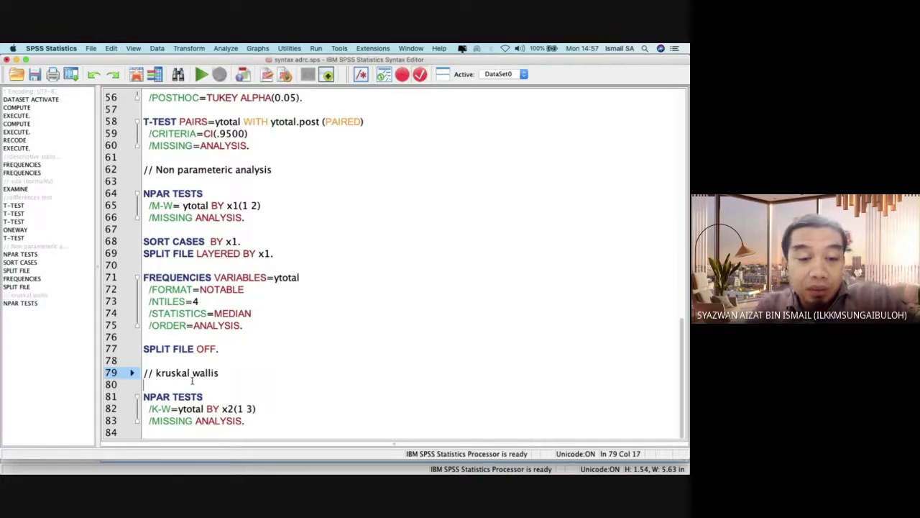
pyautogui.moveTo(144, 396); pyautogui.dragTo(262, 430)
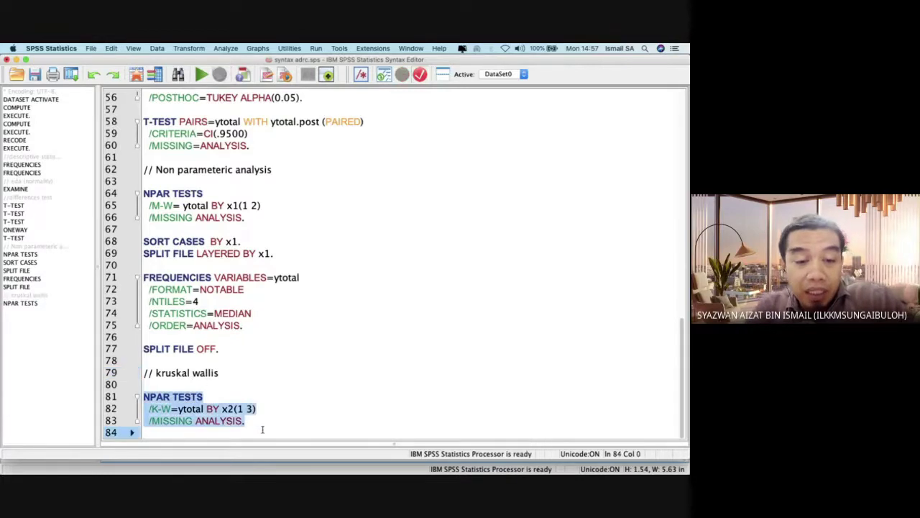
pyautogui.press('super+r')
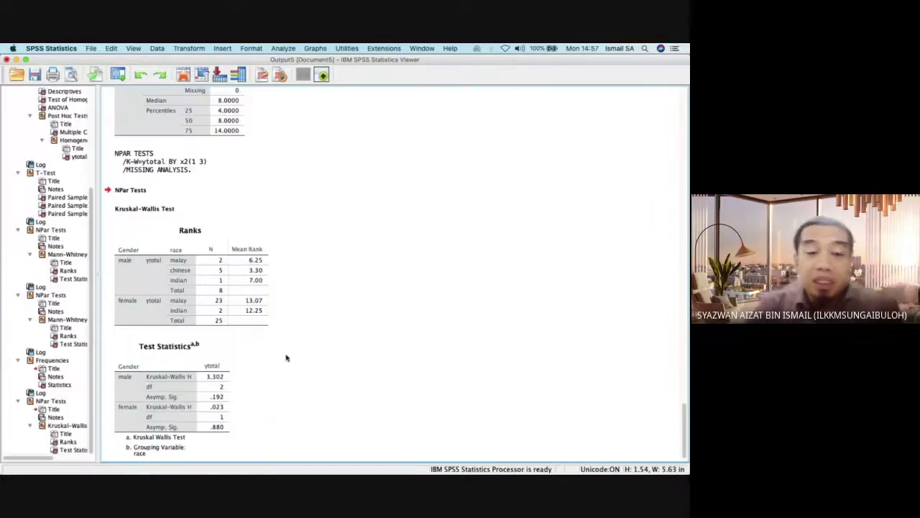
# Examine the Ranks and Test Statistics tables of the Kruskal-Wallis test of ytotal by race in the output
pyautogui.scroll(-1, 286, 356)
pyautogui.click(213, 396)
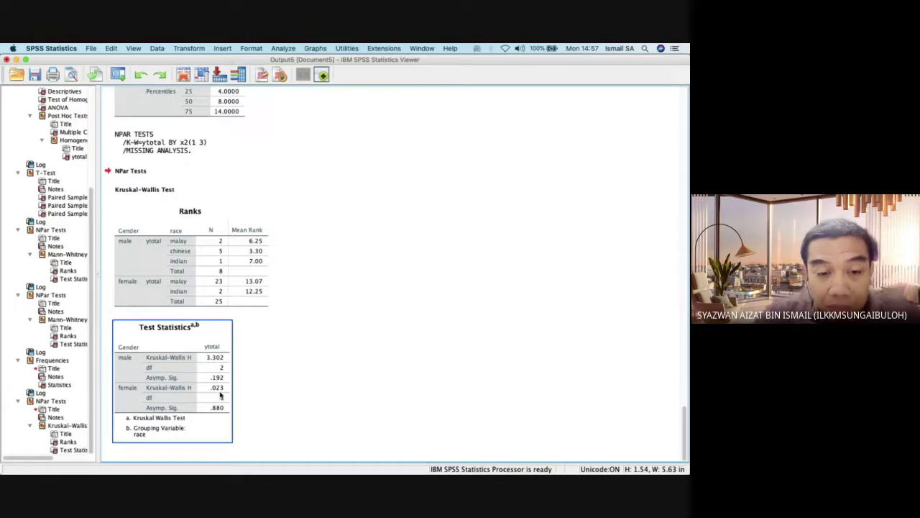
pyautogui.scroll(1, 205, 396)
pyautogui.click(245, 358)
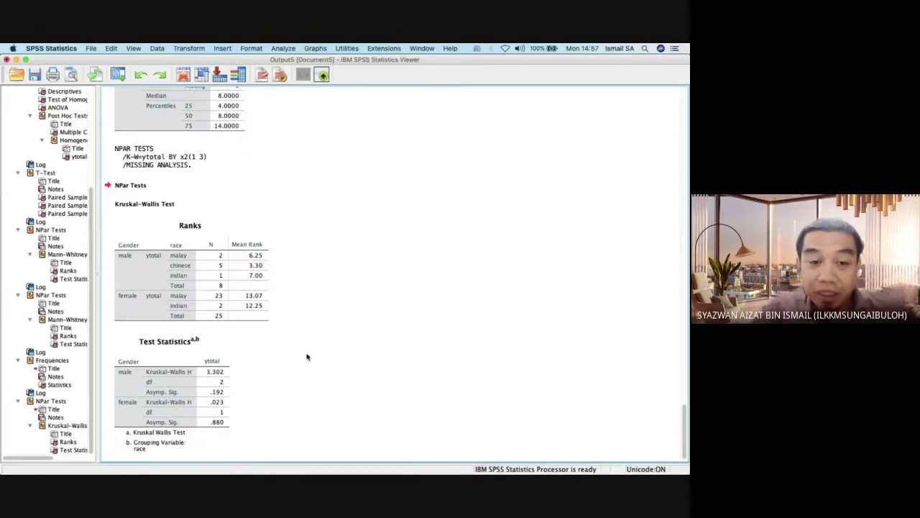
pyautogui.click(208, 372)
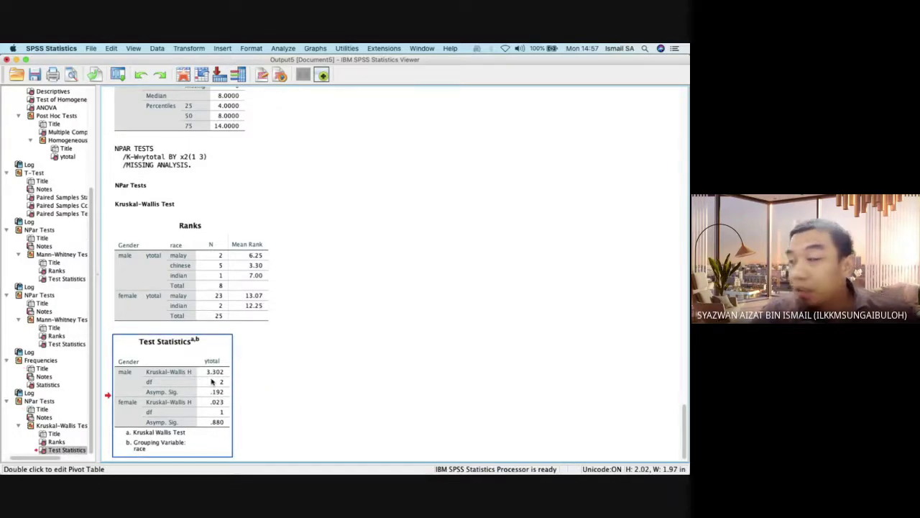
pyautogui.click(219, 272)
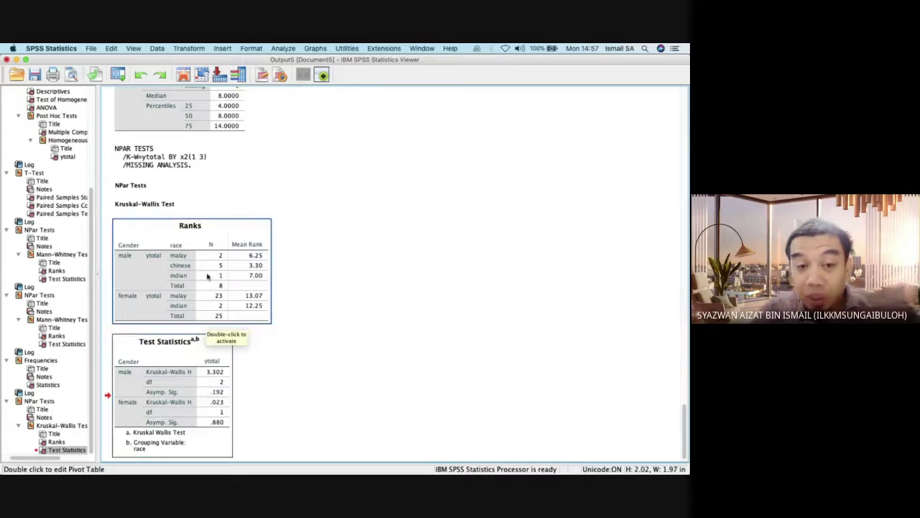
pyautogui.click(212, 375)
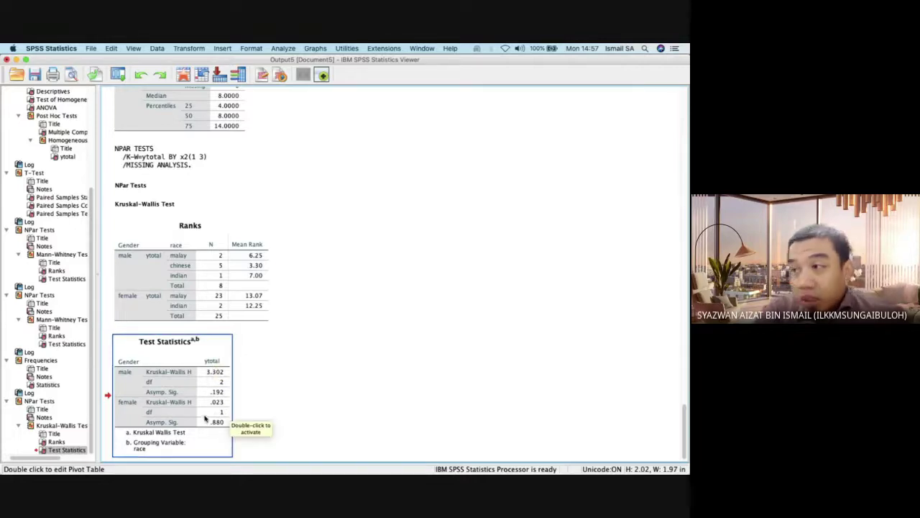
pyautogui.click(192, 300)
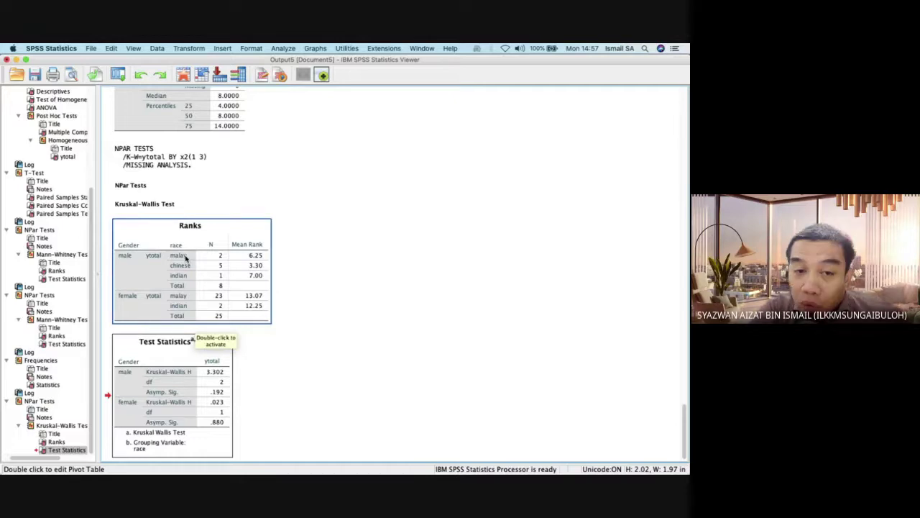
# Run the syntax from SPLIT FILE OFF through the Kruskal-Wallis command and check the new Ranks table
pyautogui.hotkey('ctrl', 'Up')
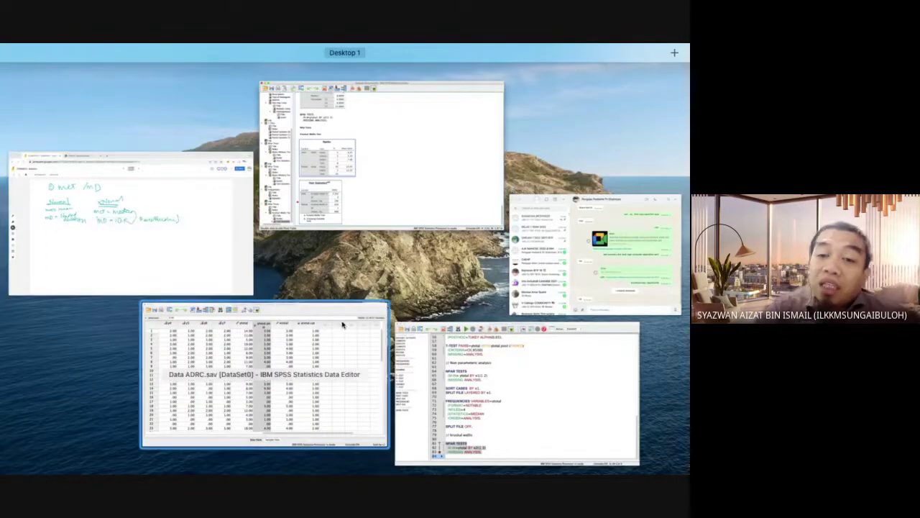
pyautogui.click(467, 382)
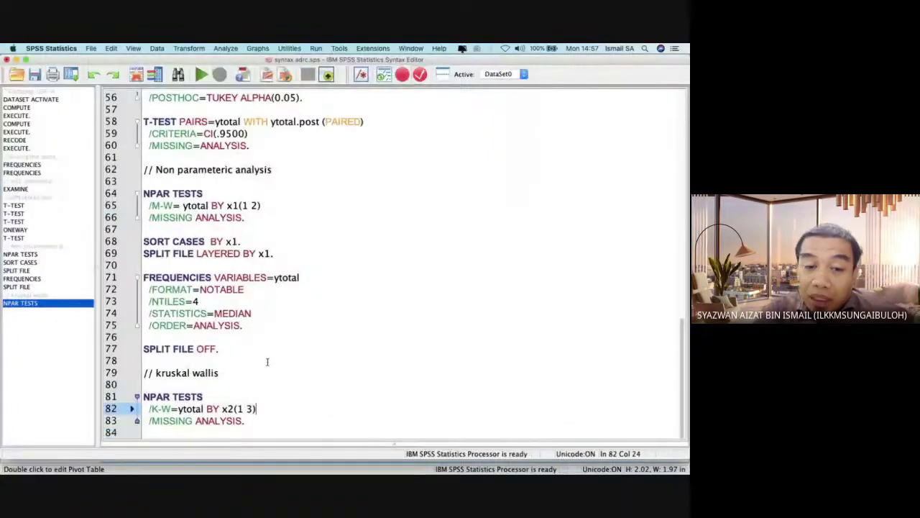
pyautogui.click(220, 350)
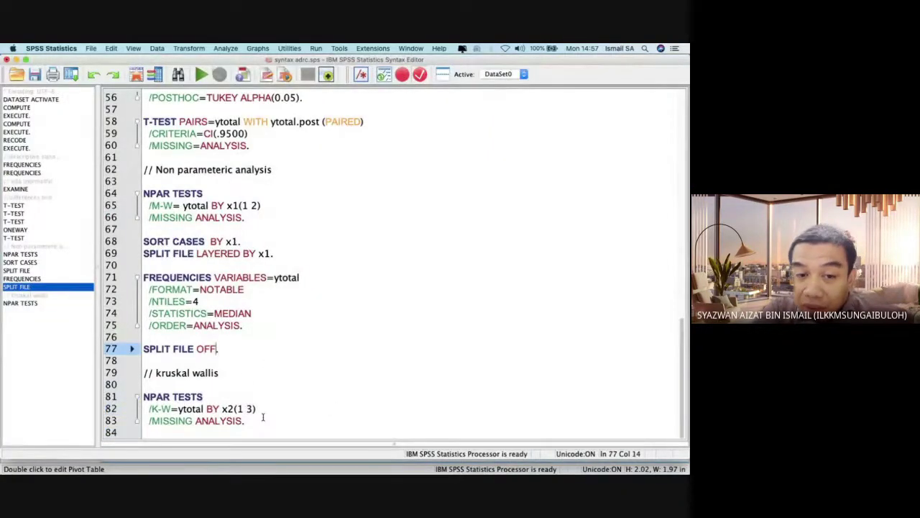
pyautogui.moveTo(263, 418); pyautogui.dragTo(126, 350)
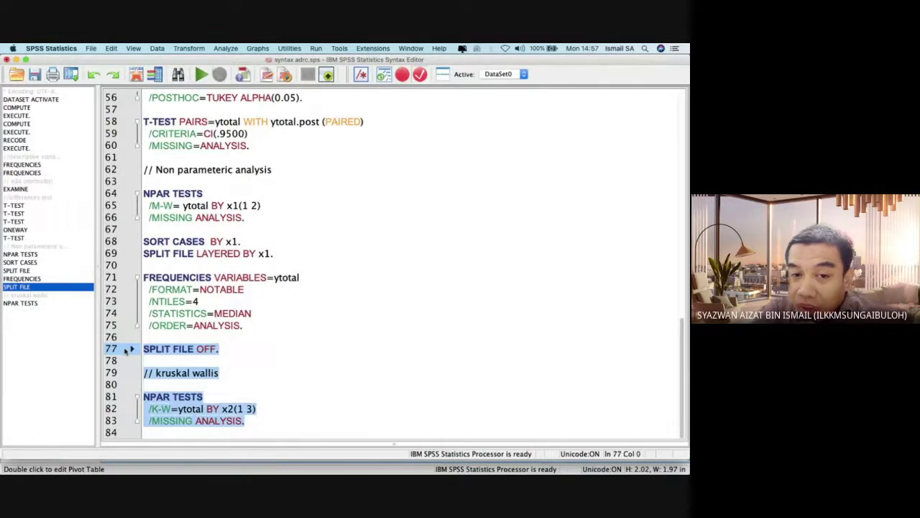
pyautogui.press('super+r')
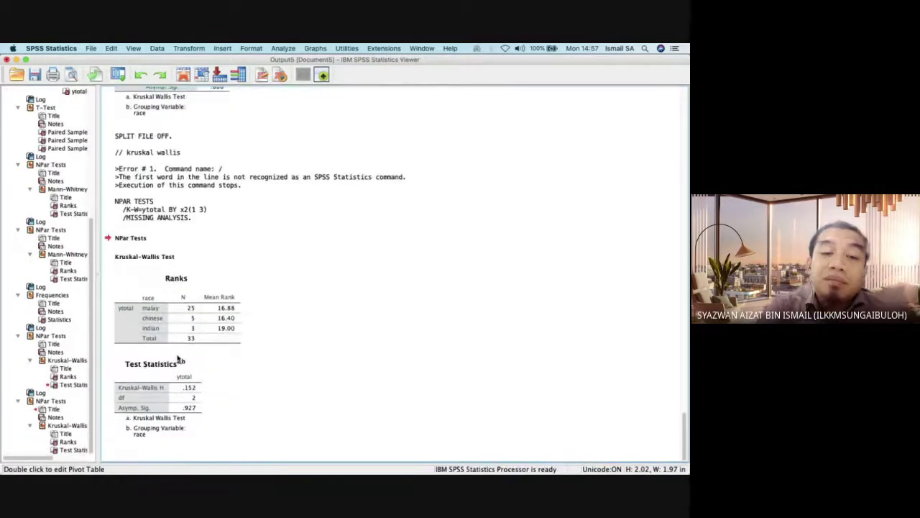
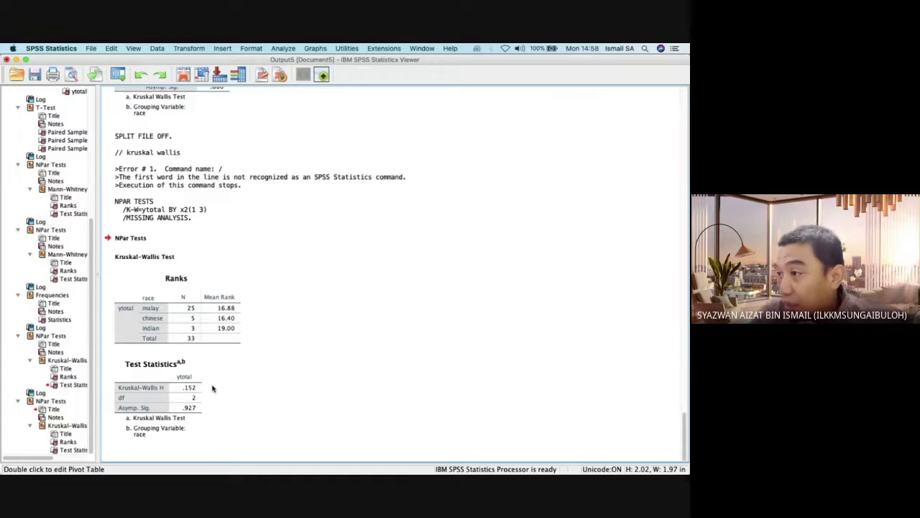
pyautogui.click(180, 327)
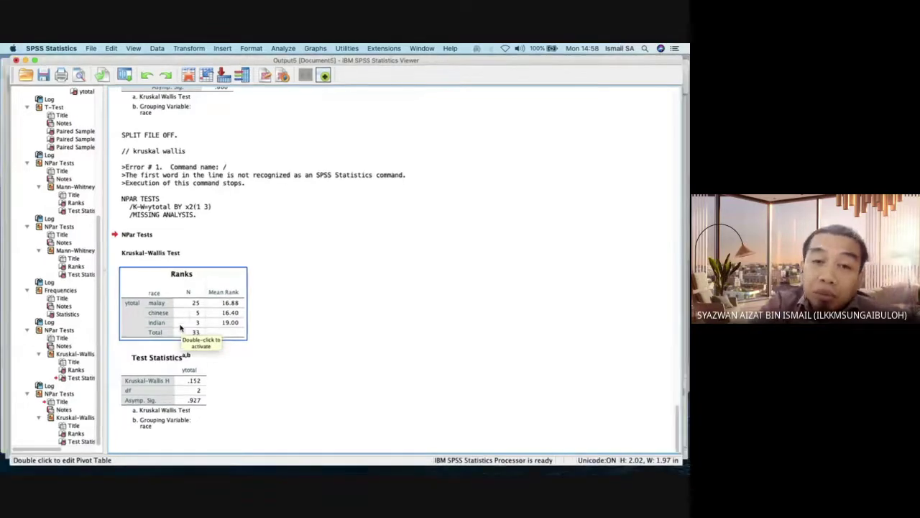
# In the syntax file, copy the block from SORT CASES BY x1 through SPLIT FILE OFF above the kruskal wallis comment
pyautogui.hotkey('ctrl', 'Up')
pyautogui.click(503, 403)
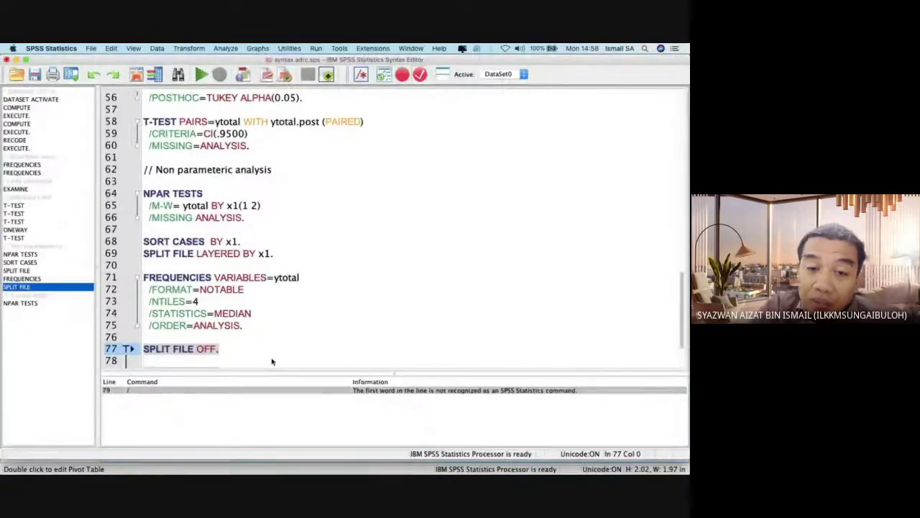
pyautogui.click(271, 359)
pyautogui.scroll(-2, 272, 359)
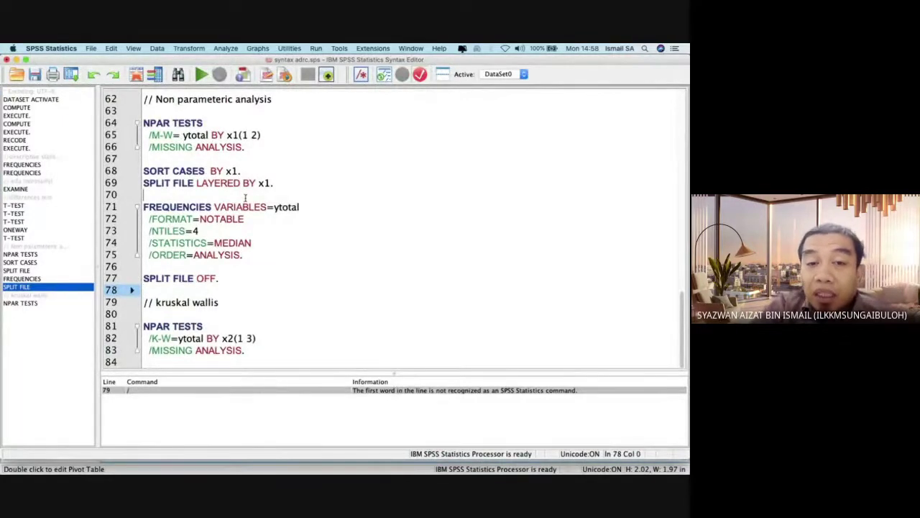
pyautogui.moveTo(245, 196); pyautogui.dragTo(257, 230)
pyautogui.moveTo(217, 163); pyautogui.dragTo(228, 292)
pyautogui.press('super+c')
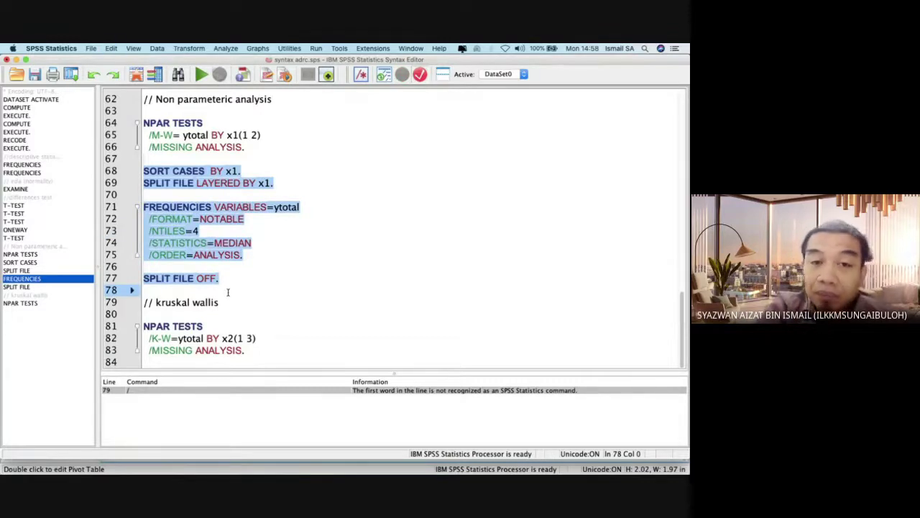
# Paste the copied sort, split and frequencies block below the Kruskal-Wallis command, separated by a single blank line
pyautogui.click(289, 346)
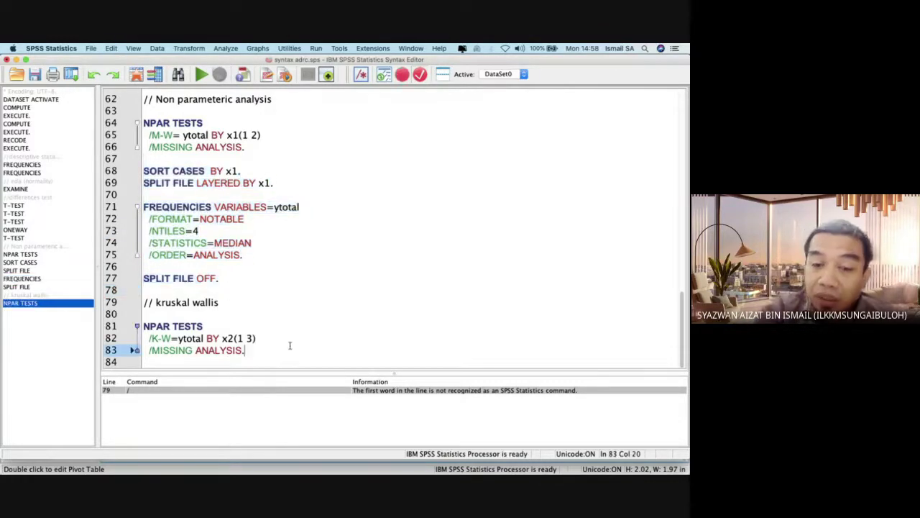
pyautogui.press('Return')
pyautogui.press('Return')
pyautogui.press('super+v')
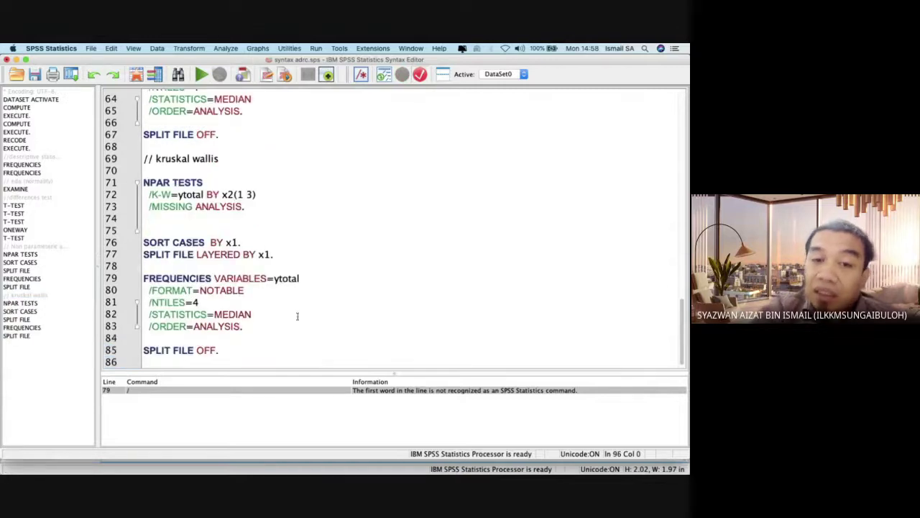
pyautogui.click(246, 229)
pyautogui.press('BackSpace')
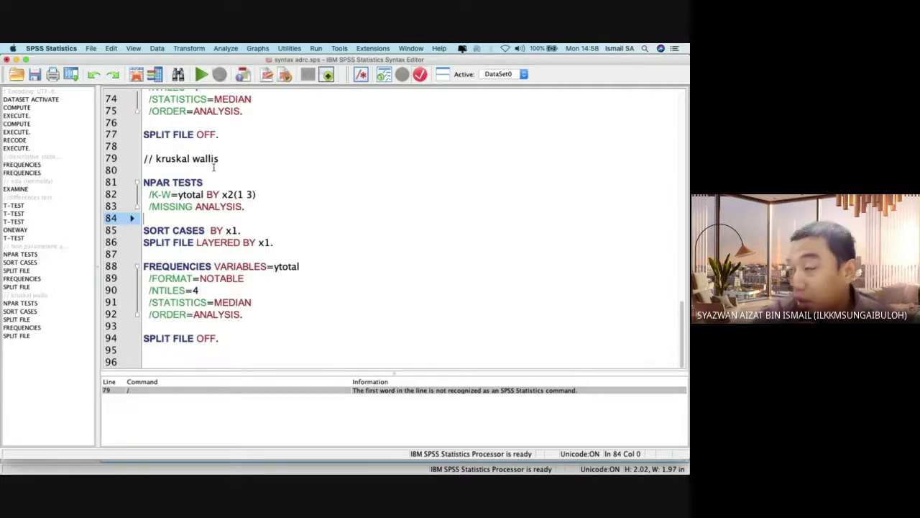
# Run the syntax from the Kruskal-Wallis NPAR TESTS command through the final SPLIT FILE OFF and review the resulting test and frequencies tables
pyautogui.moveTo(213, 167); pyautogui.dragTo(219, 340)
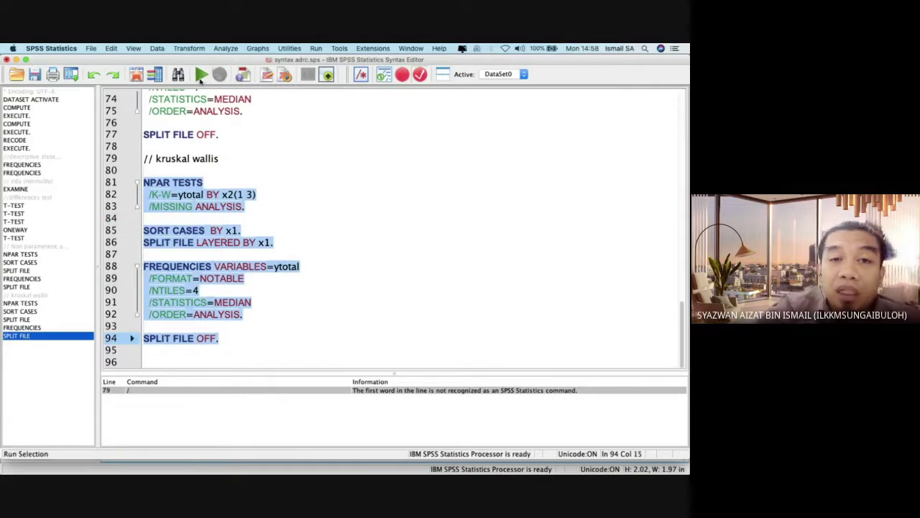
pyautogui.click(200, 79)
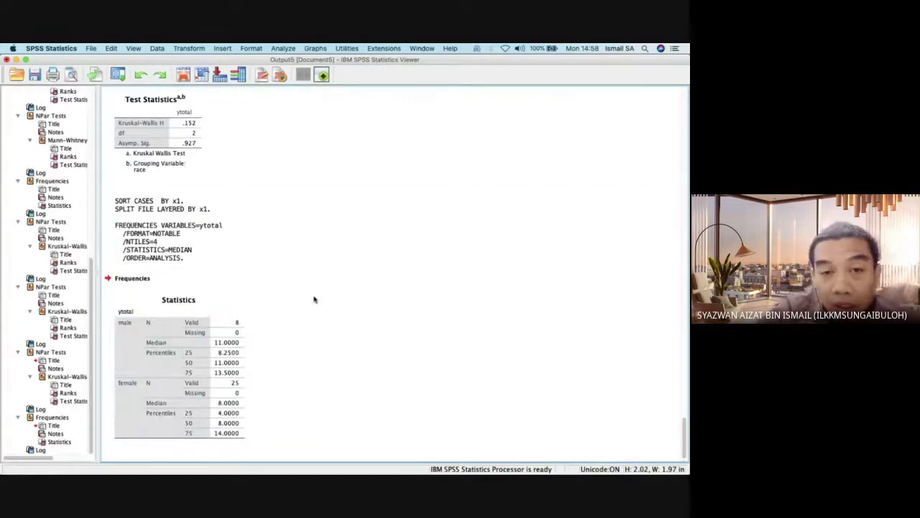
pyautogui.scroll(-2, 348, 342)
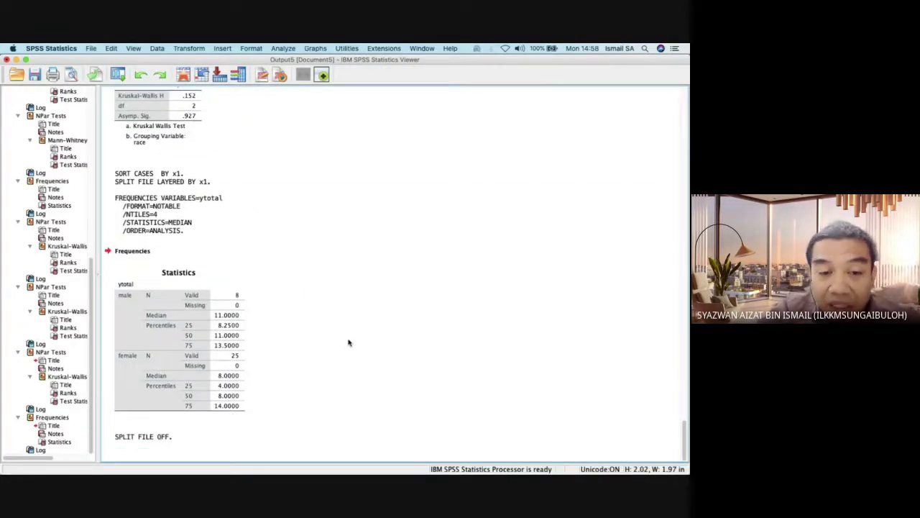
pyautogui.click(218, 329)
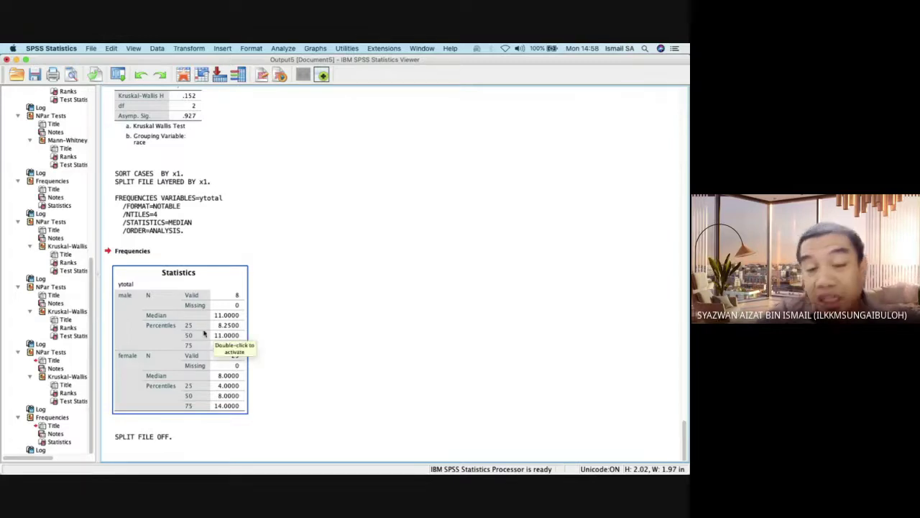
pyautogui.scroll(5, 205, 332)
pyautogui.click(194, 303)
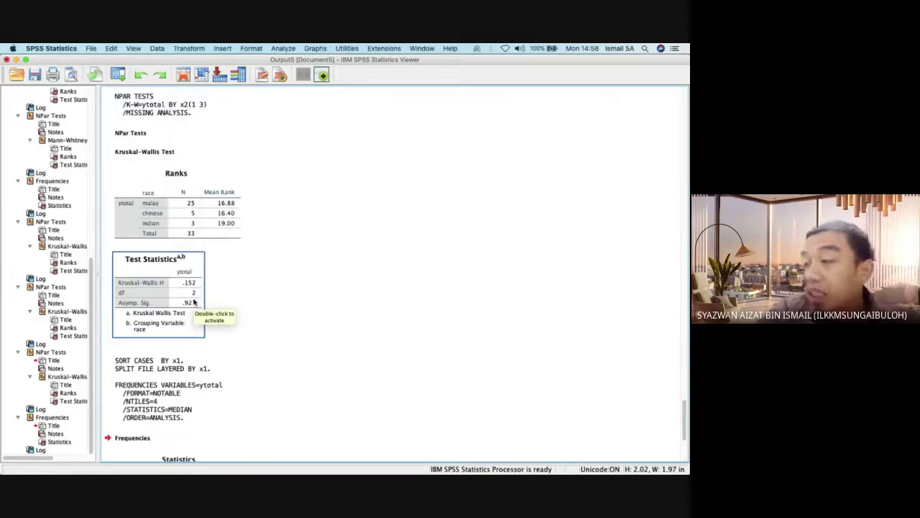
pyautogui.click(136, 165)
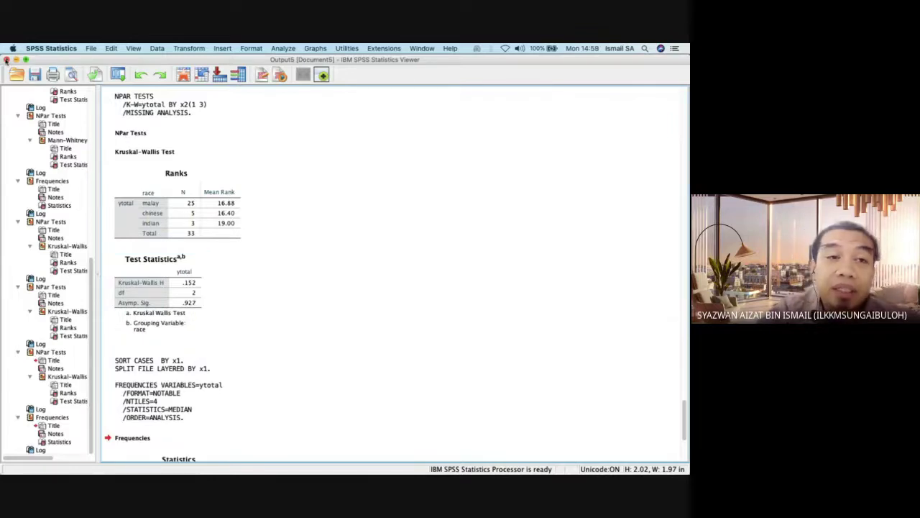
pyautogui.click(215, 172)
pyautogui.scroll(-5, 237, 202)
pyautogui.click(261, 204)
# Return to the syntax file and open the legacy nonparametric test for two related samples
pyautogui.hotkey('ctrl', 'Up')
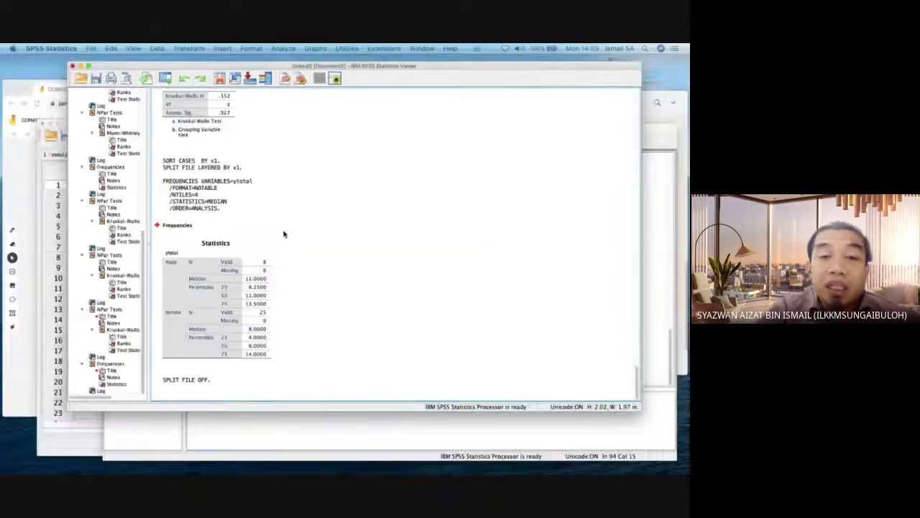
pyautogui.click(496, 392)
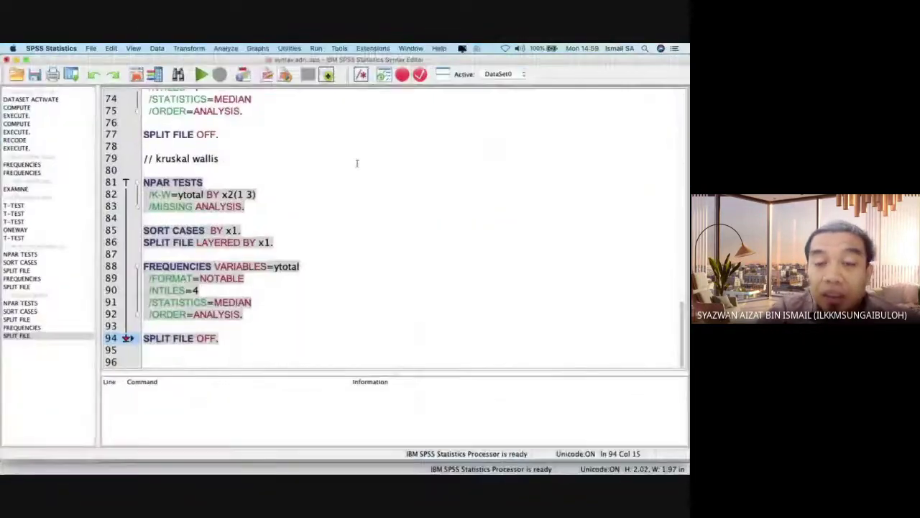
pyautogui.click(334, 186)
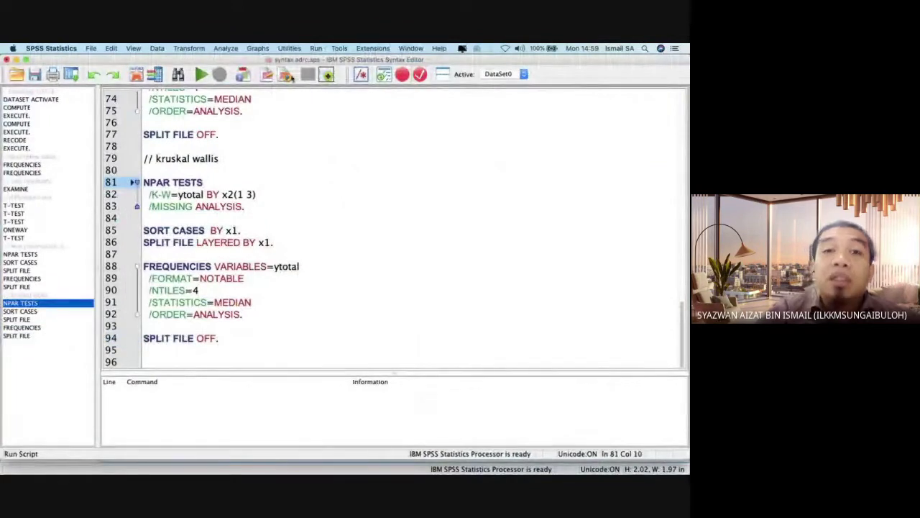
pyautogui.click(226, 48)
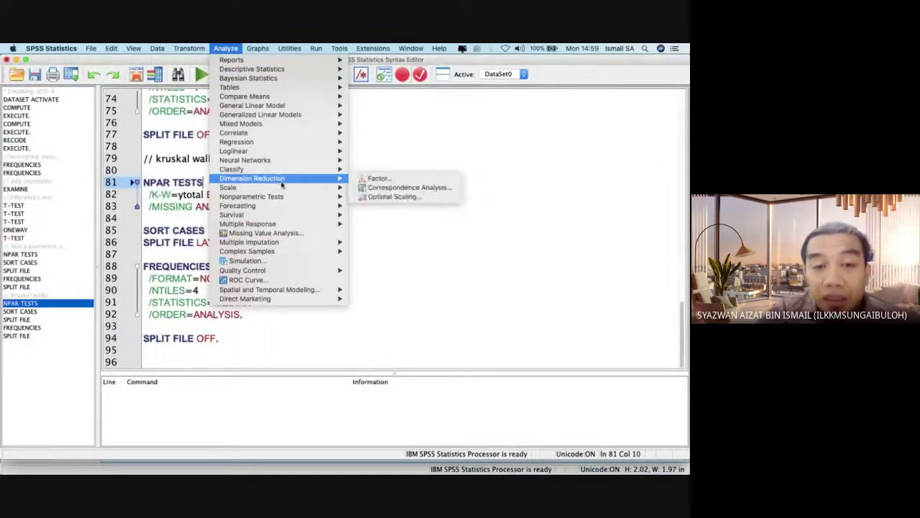
pyautogui.moveTo(286, 196)
pyautogui.moveTo(391, 227)
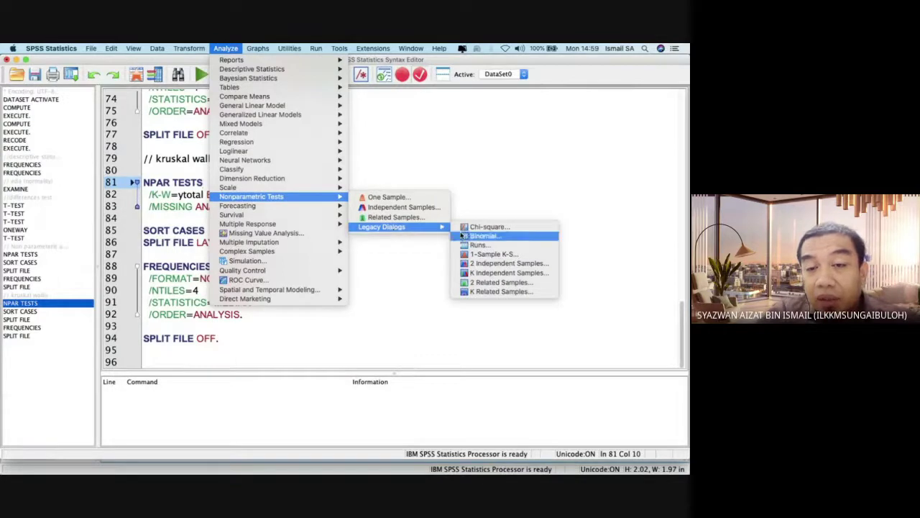
pyautogui.click(492, 282)
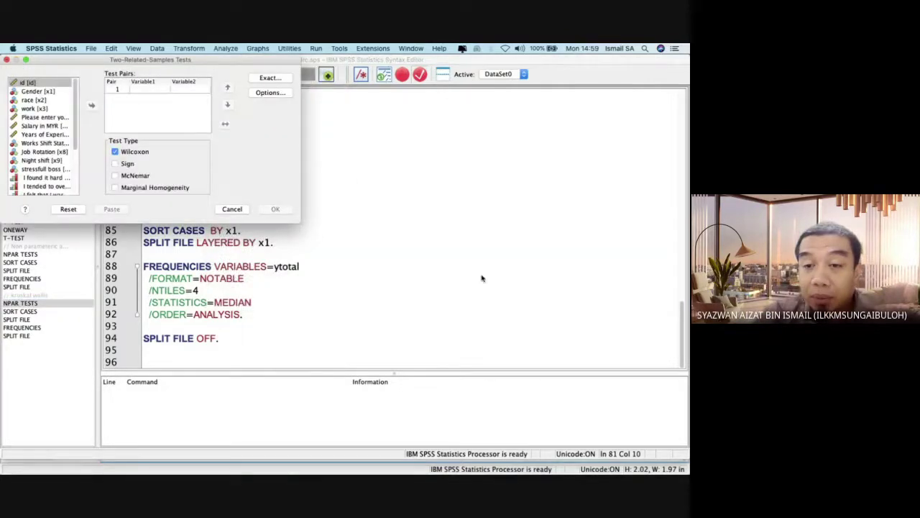
# Pair ytotal with ytotal.post for the Wilcoxon test and paste the command into the syntax file
pyautogui.scroll(-5, 36, 144)
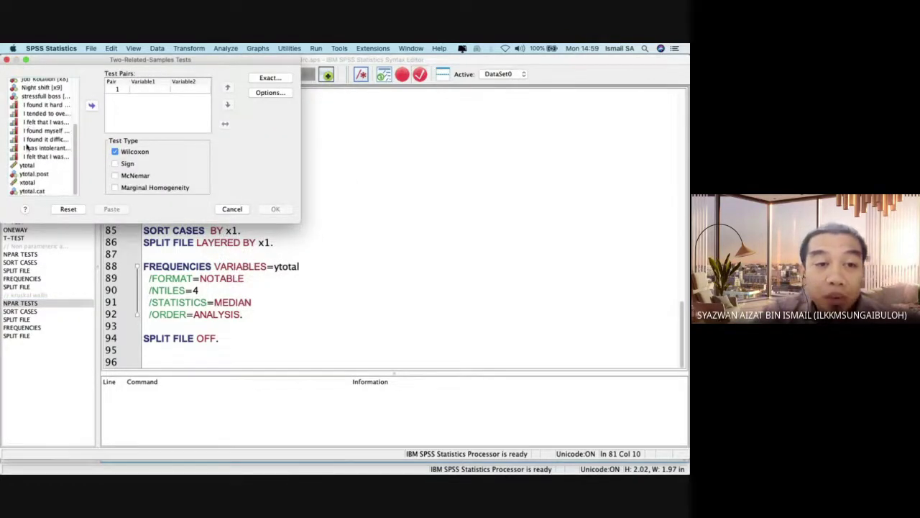
pyautogui.click(35, 165)
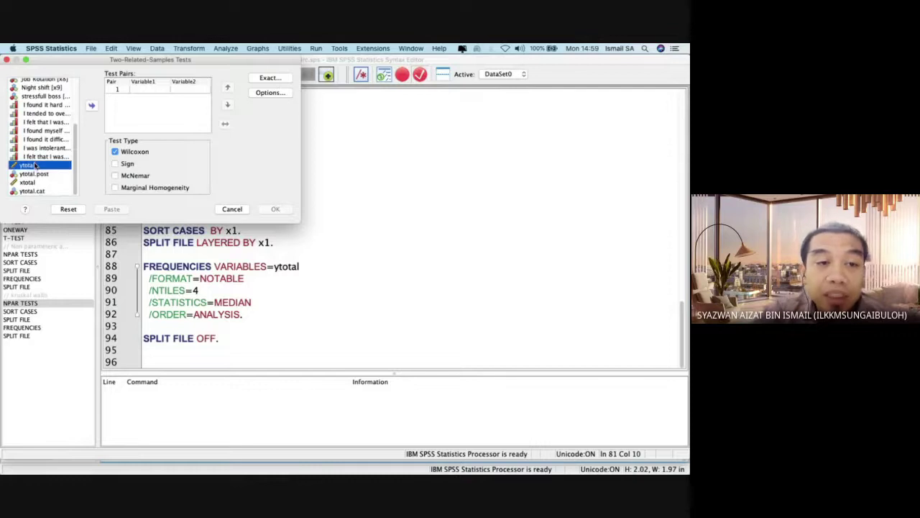
pyautogui.click(91, 106)
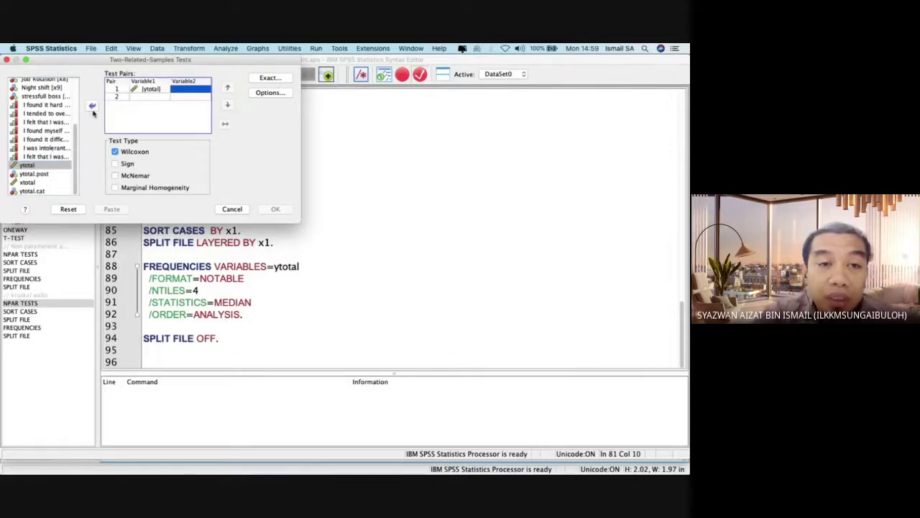
pyautogui.click(43, 174)
pyautogui.click(93, 107)
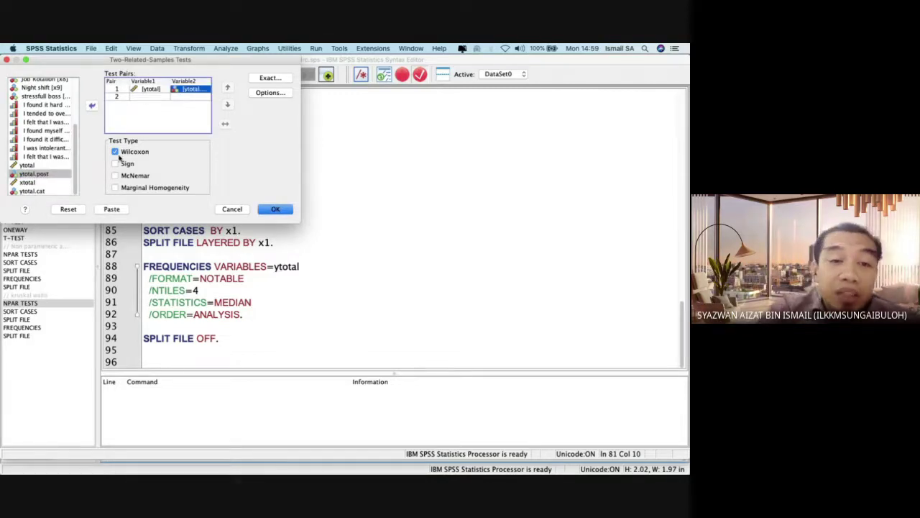
pyautogui.click(119, 208)
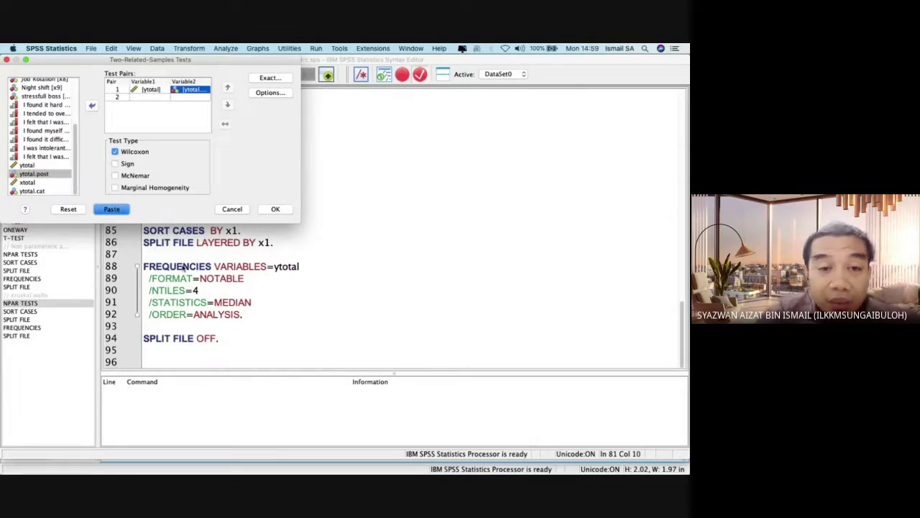
pyautogui.click(117, 207)
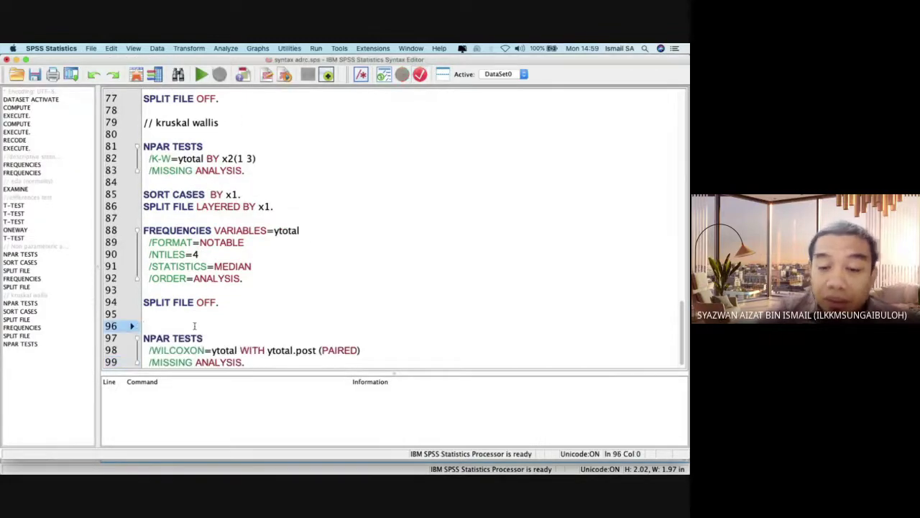
# Add the comment "// wilxocon" above the new Wilcoxon NPAR TESTS command, separated from it by a blank line
pyautogui.press('Return')
pyautogui.press('Up')
pyautogui.write('// ')
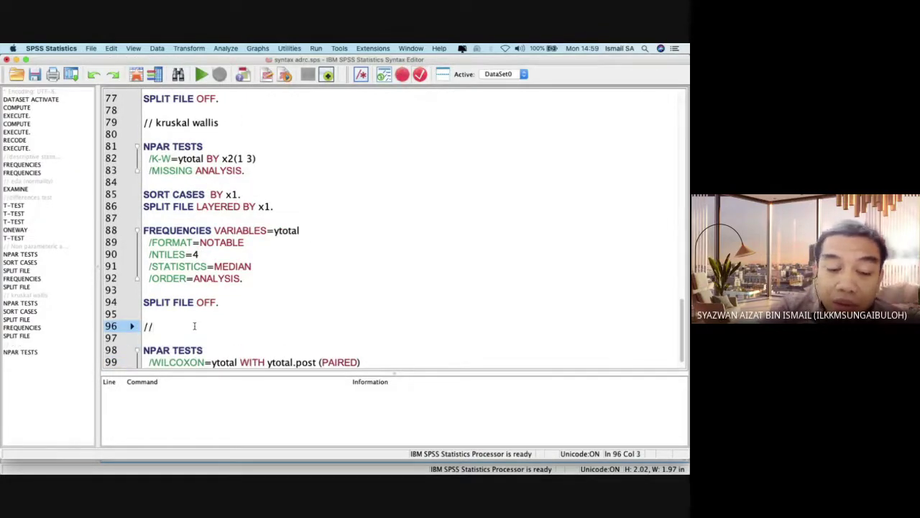
pyautogui.write('xilx')
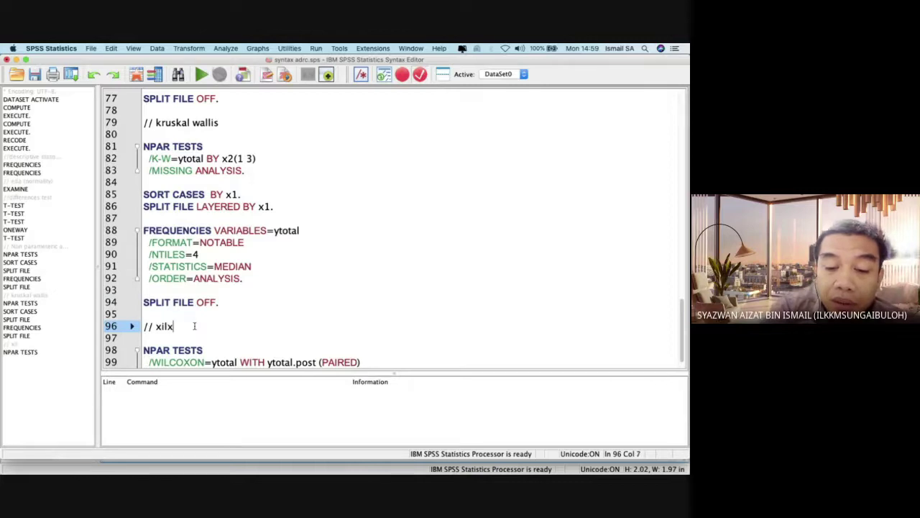
pyautogui.write('ocon')
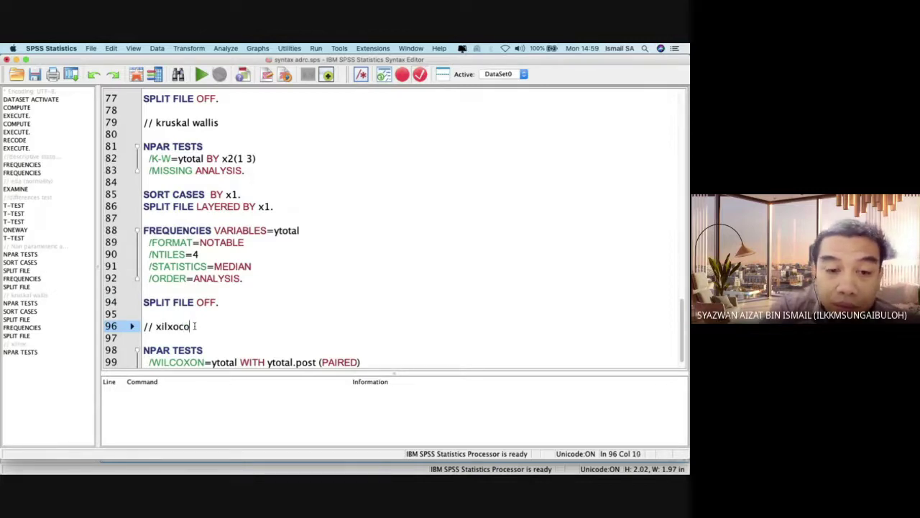
pyautogui.click(157, 326)
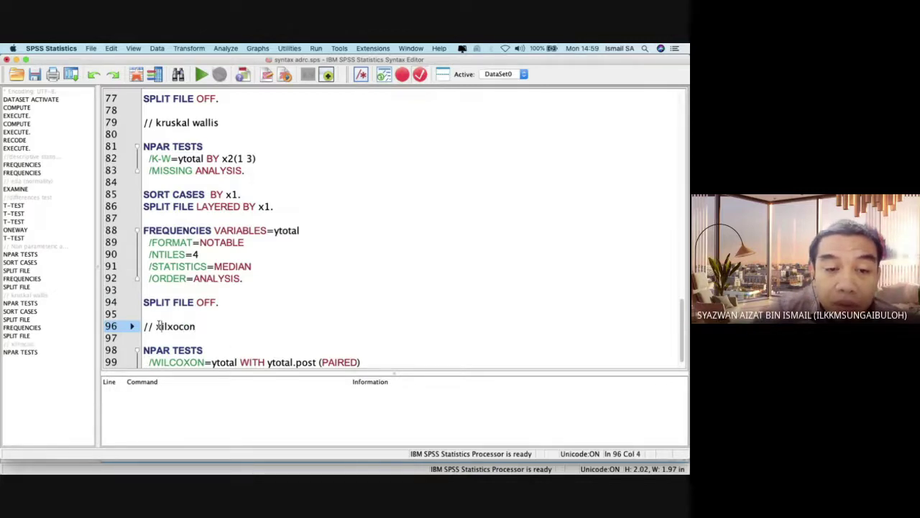
pyautogui.press('Delete')
pyautogui.write('w')
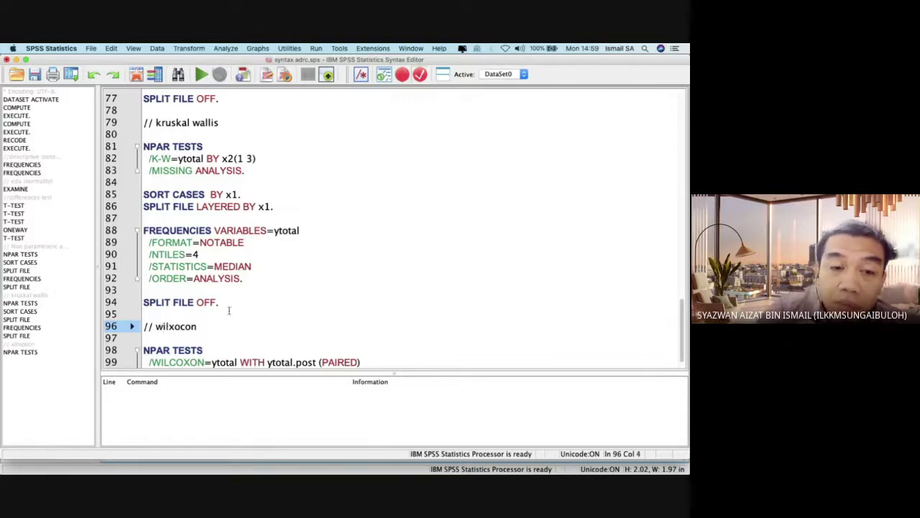
# Run the Wilcoxon NPAR TESTS command and review its Ranks table in the output
pyautogui.scroll(-1, 230, 317)
pyautogui.moveTo(205, 315); pyautogui.dragTo(229, 359)
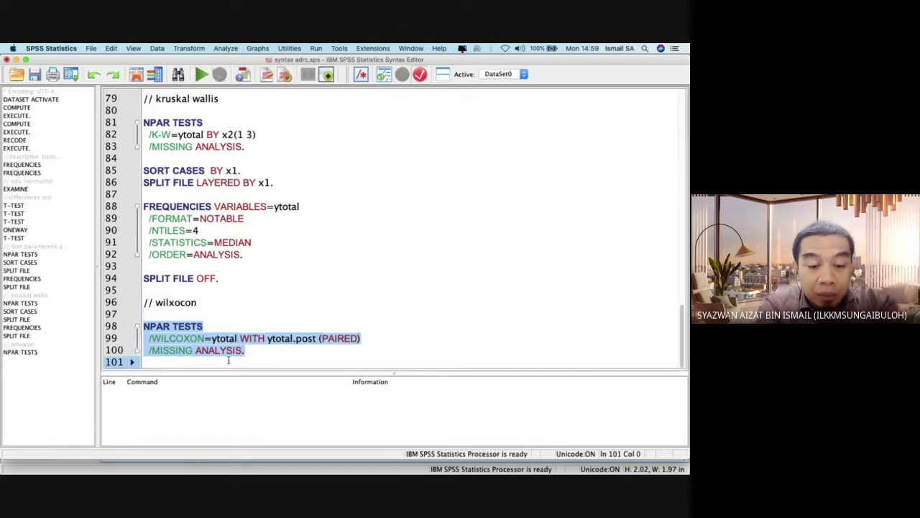
pyautogui.press('super+r')
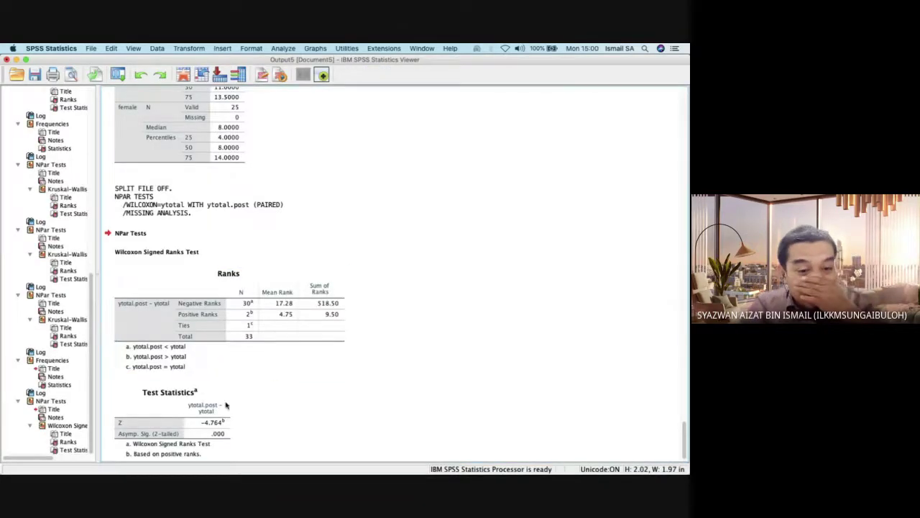
pyautogui.click(222, 361)
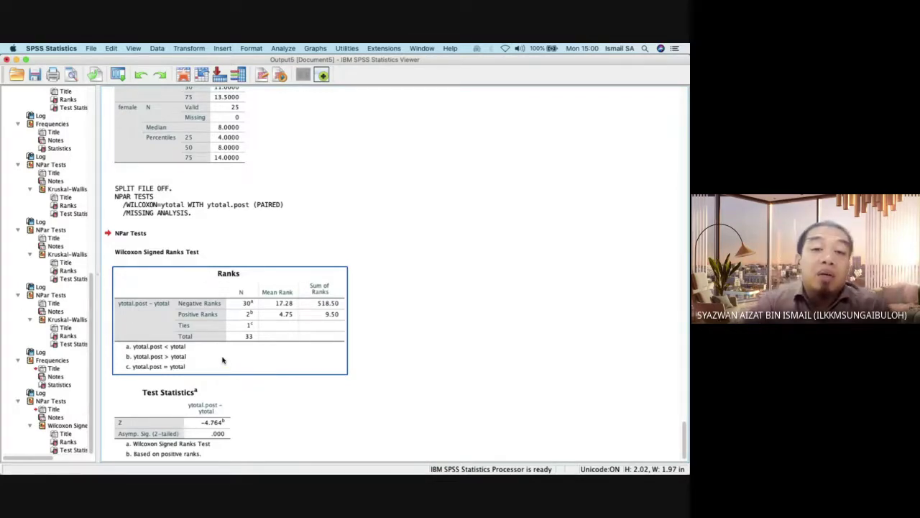
# Copy the ytotal FREQUENCIES block from the Kruskal-Wallis section and paste it below the Wilcoxon command after a blank line
pyautogui.hotkey('ctrl', 'Up')
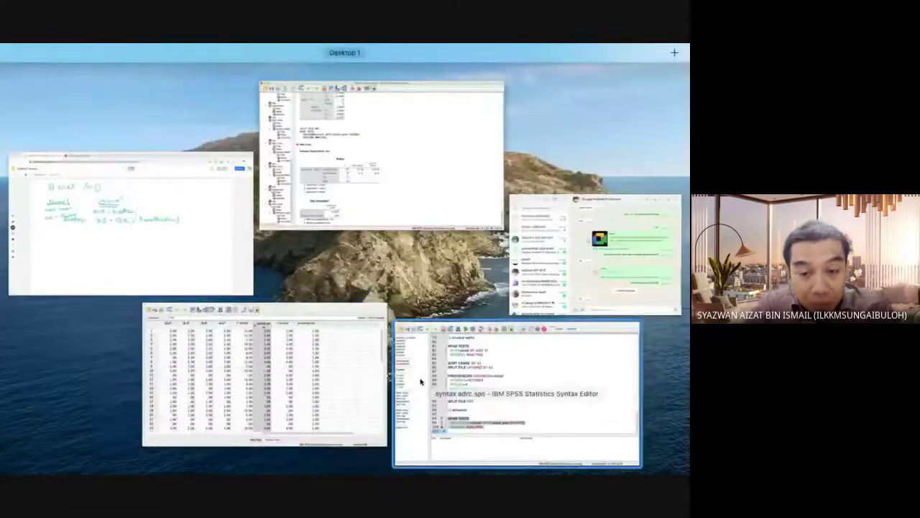
pyautogui.click(392, 365)
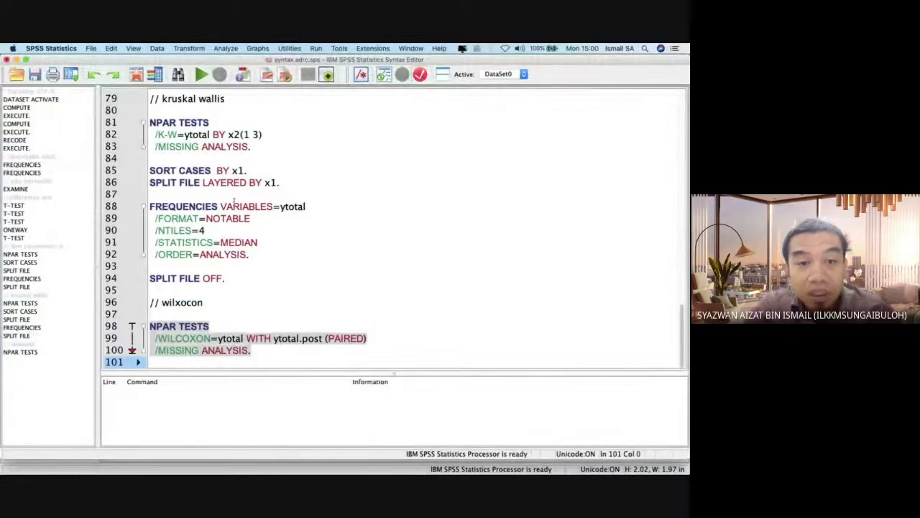
pyautogui.moveTo(261, 251); pyautogui.dragTo(140, 206)
pyautogui.press('super+c')
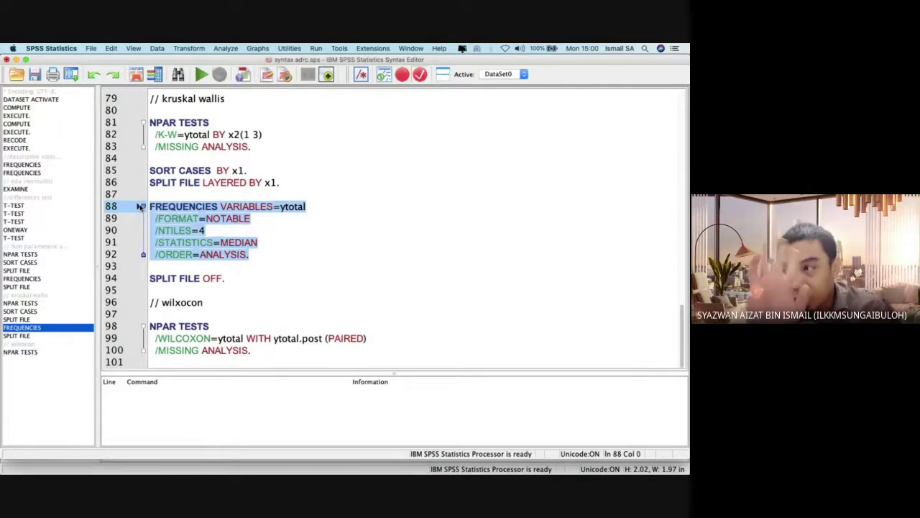
pyautogui.click(263, 349)
pyautogui.press('Return')
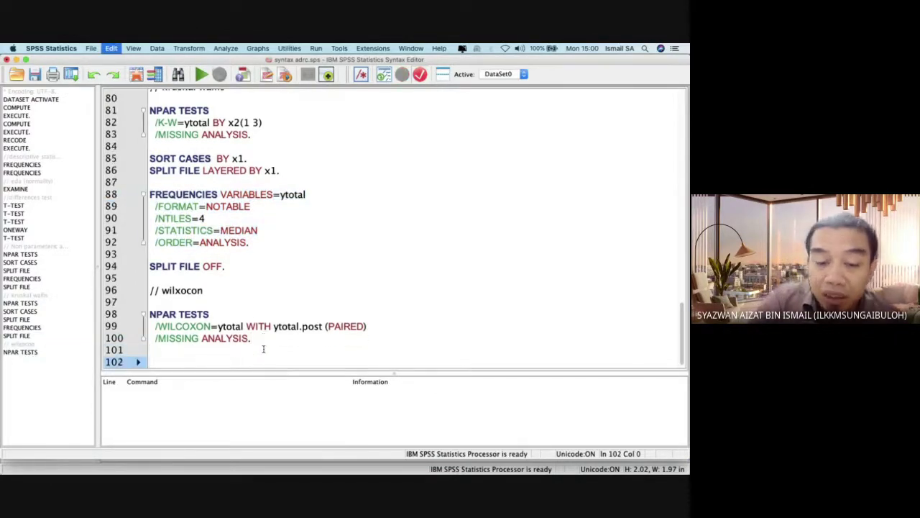
pyautogui.press('super+v')
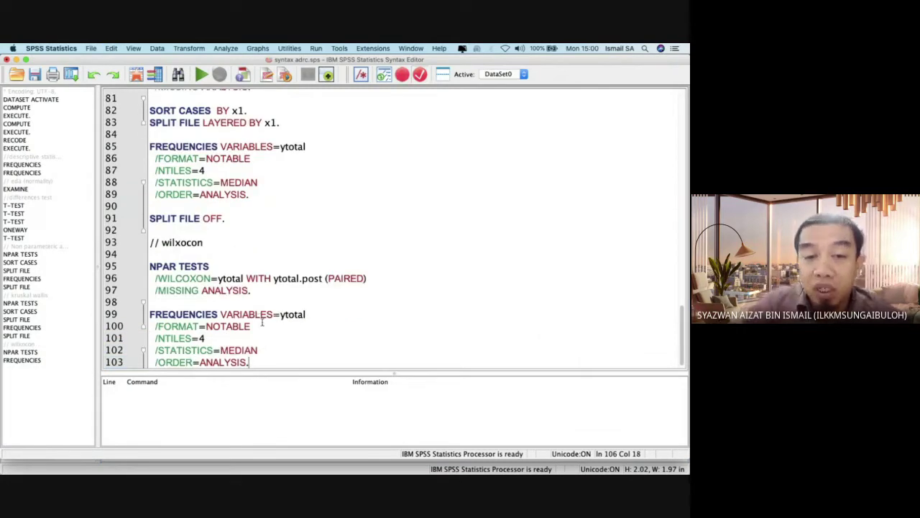
# Inspect the ytotal column beside ytotal.post in the data file and return to the syntax file
pyautogui.hotkey('ctrl', 'Up')
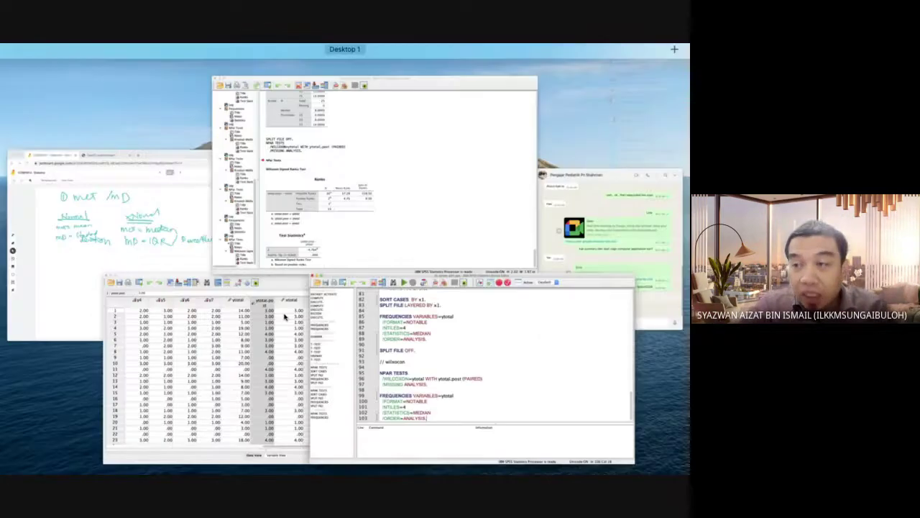
pyautogui.click(290, 387)
pyautogui.click(292, 117)
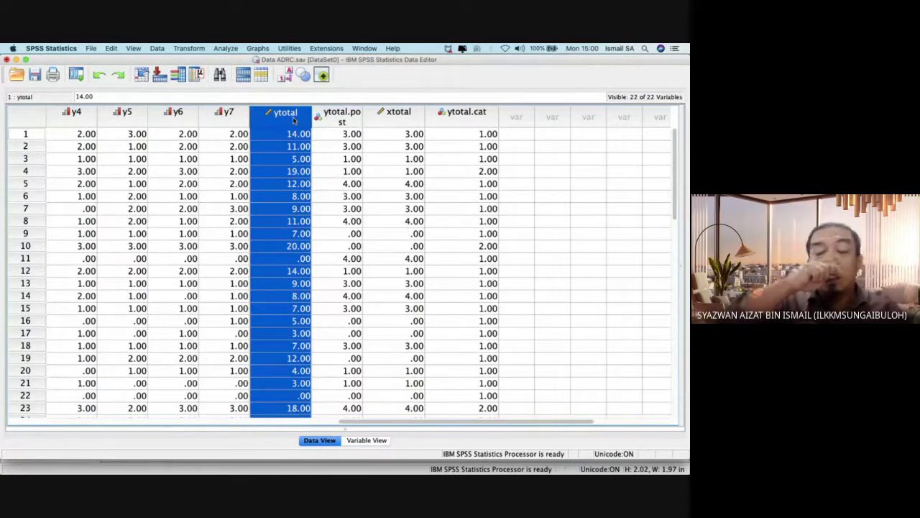
pyautogui.hotkey('ctrl', 'Up')
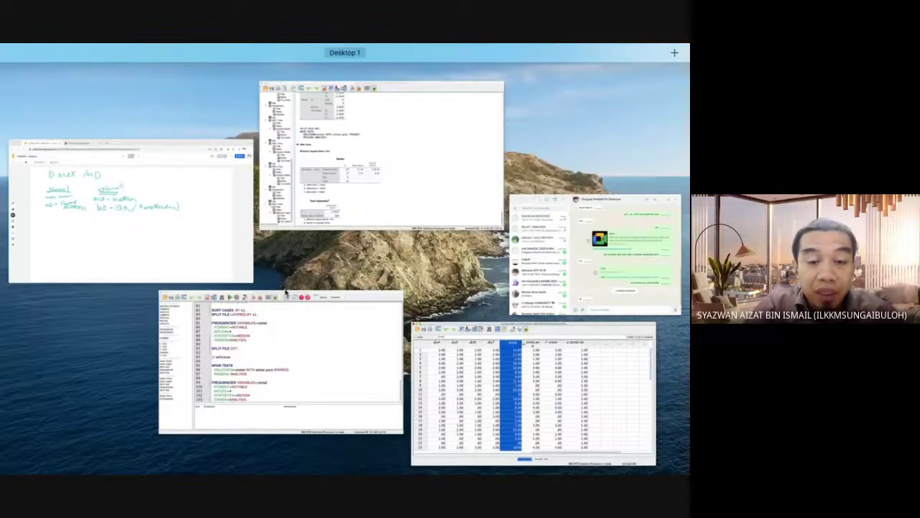
pyautogui.click(315, 295)
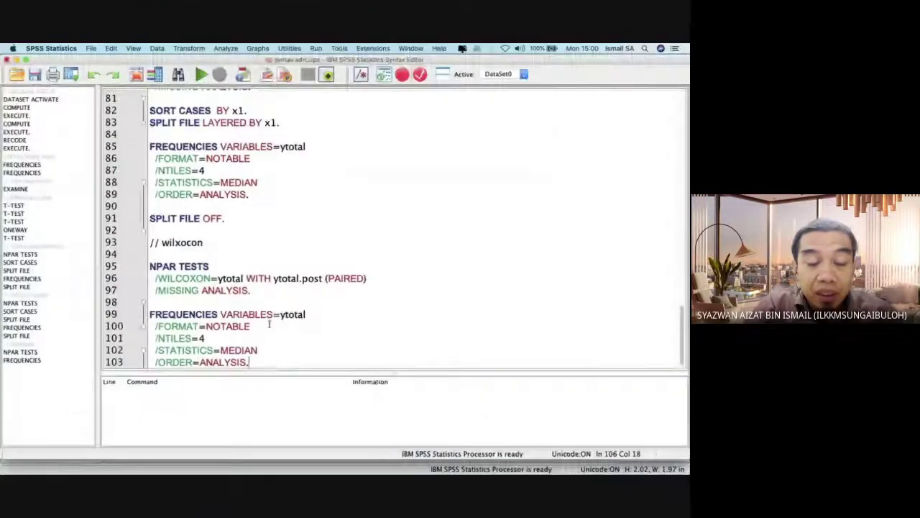
# Run the FREQUENCIES block below the Wilcoxon command to get the median and quartiles of ytotal
pyautogui.scroll(-1, 314, 324)
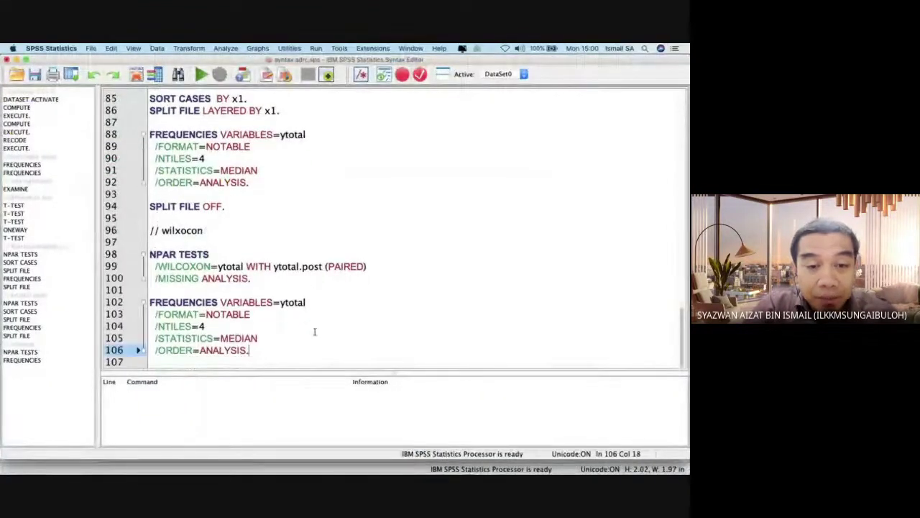
pyautogui.moveTo(149, 293); pyautogui.dragTo(278, 355)
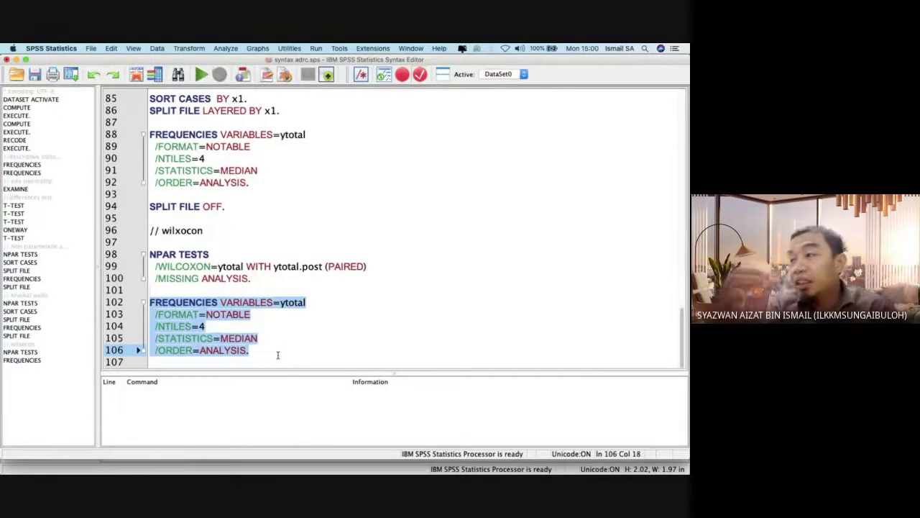
pyautogui.press('super+r')
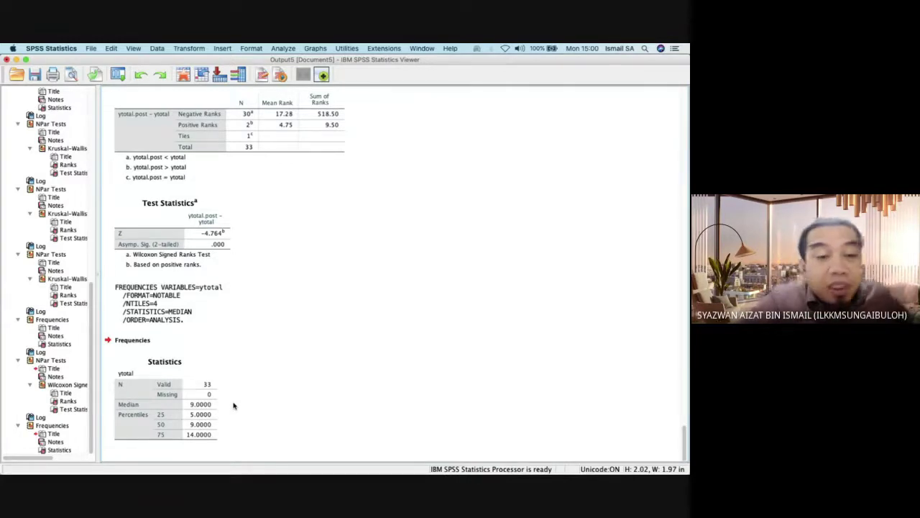
# Add ytotal.post after ytotal in the FREQUENCIES command below the Wilcoxon test in the syntax file
pyautogui.hotkey('ctrl', 'Up')
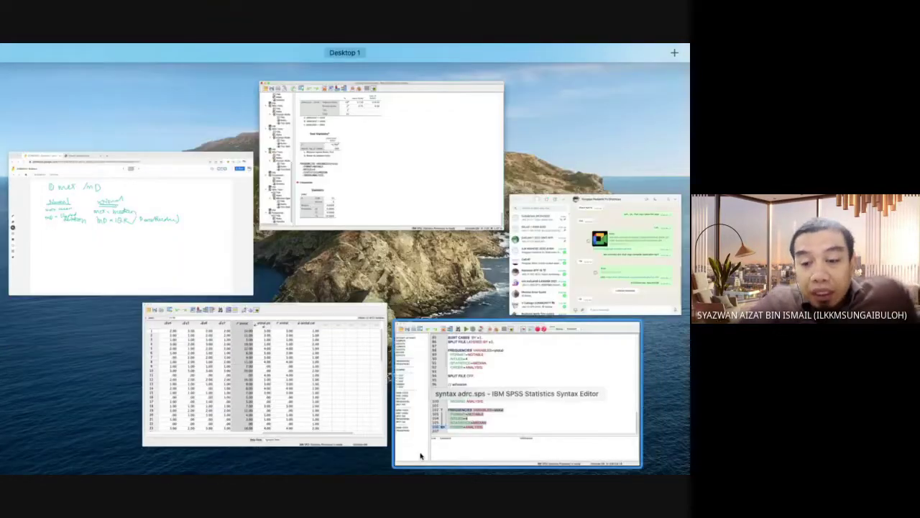
pyautogui.click(400, 333)
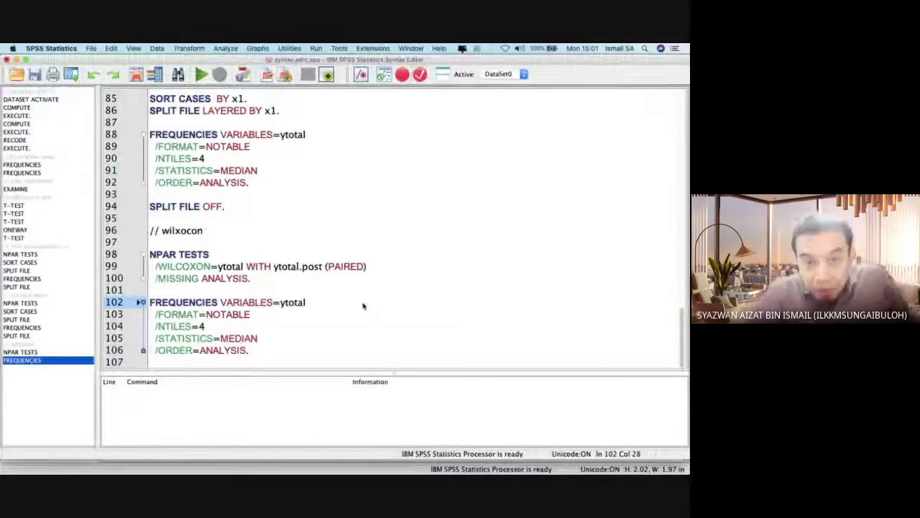
pyautogui.write('ytot')
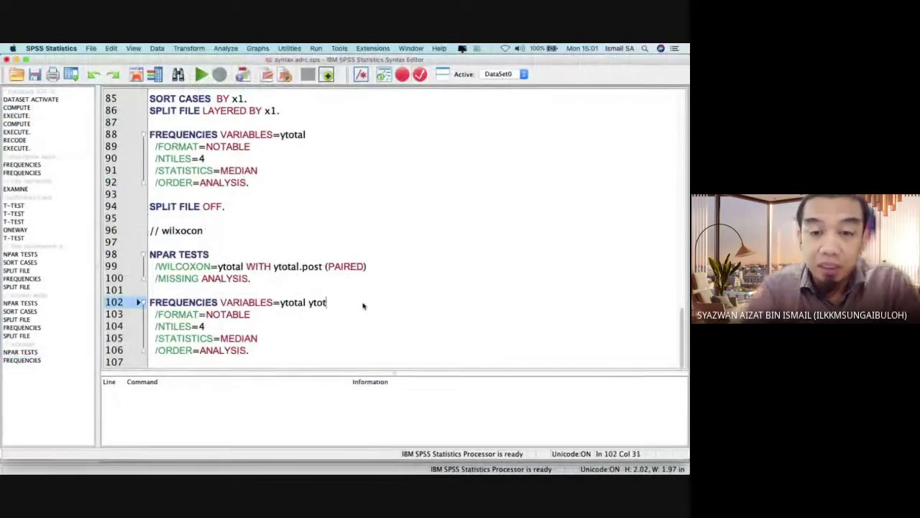
pyautogui.write('al.post')
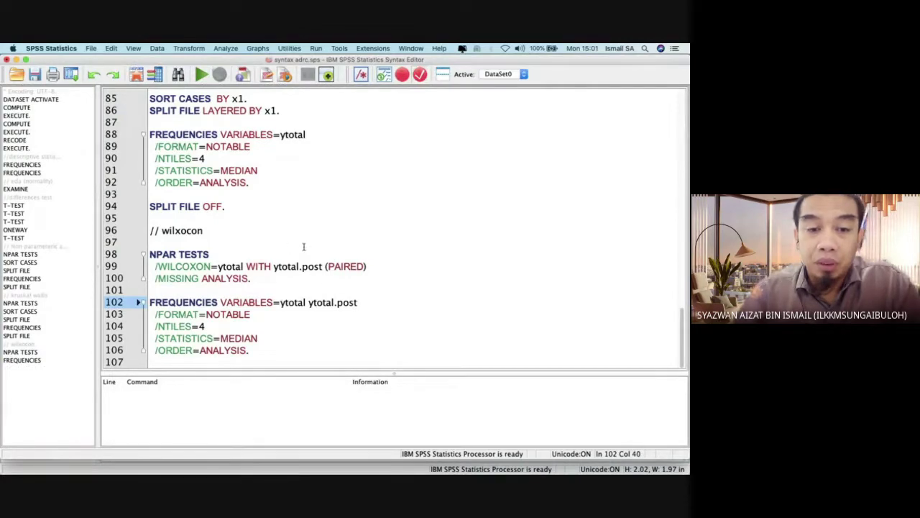
# Run the edited FREQUENCIES block for ytotal and ytotal.post and examine its Statistics table
pyautogui.moveTo(149, 302); pyautogui.dragTo(292, 353)
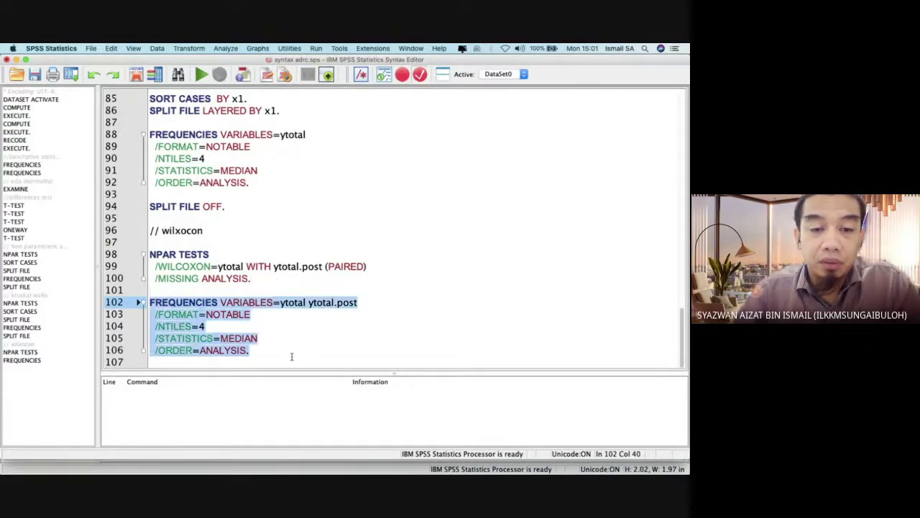
pyautogui.press('super+r')
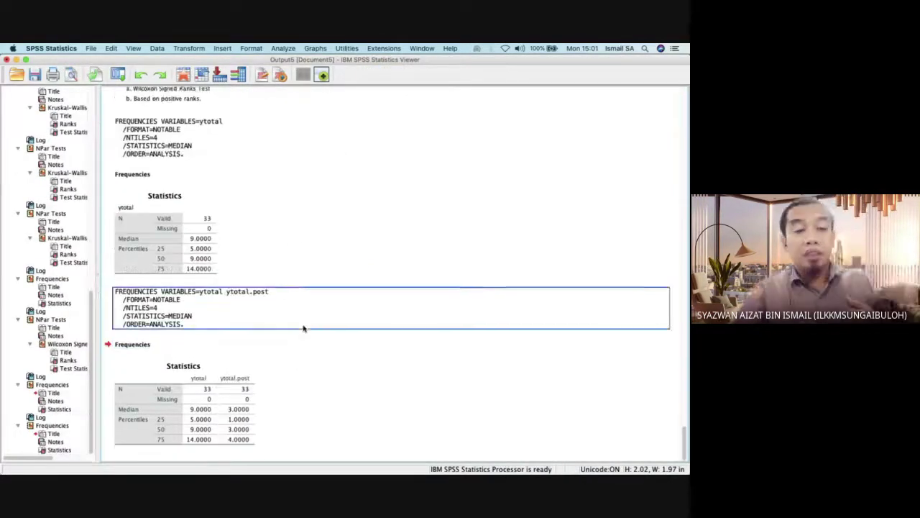
pyautogui.click(200, 407)
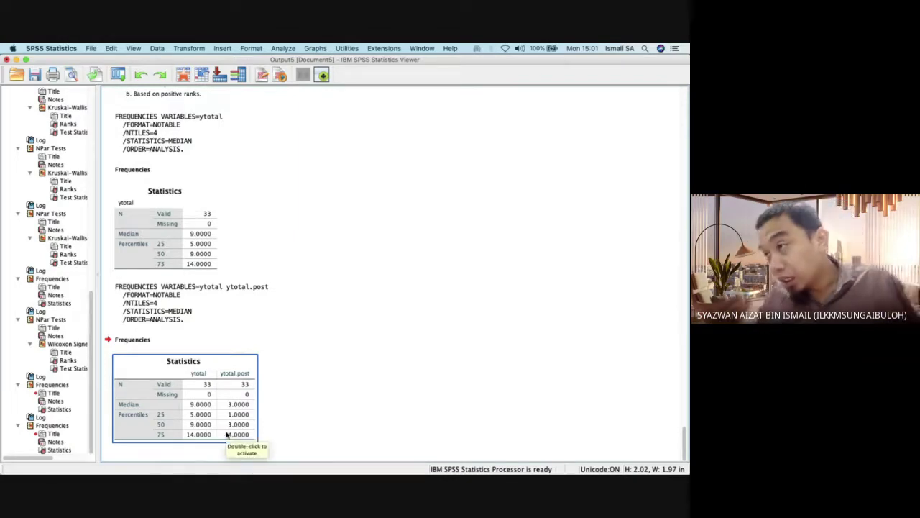
# Return to the syntax file from the output and save it
pyautogui.hotkey('ctrl', 'Up')
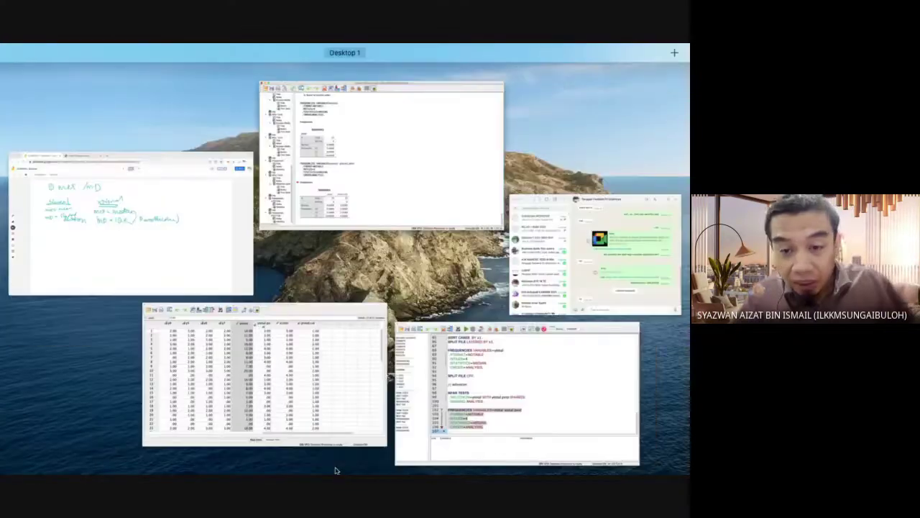
pyautogui.click(335, 470)
pyautogui.click(330, 356)
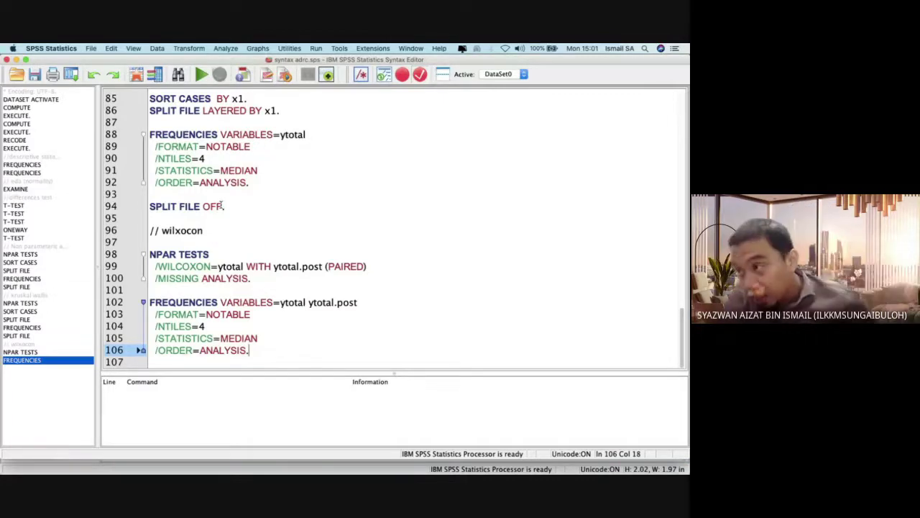
pyautogui.click(40, 80)
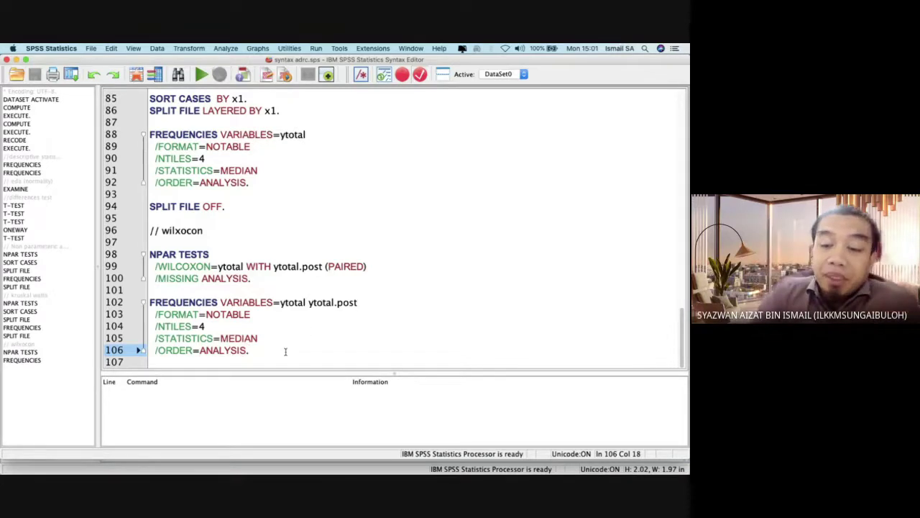
# Add the comment heading "// correlation" below the last FREQUENCIES block, after a blank line
pyautogui.press('Return')
pyautogui.press('Return')
pyautogui.write('//')
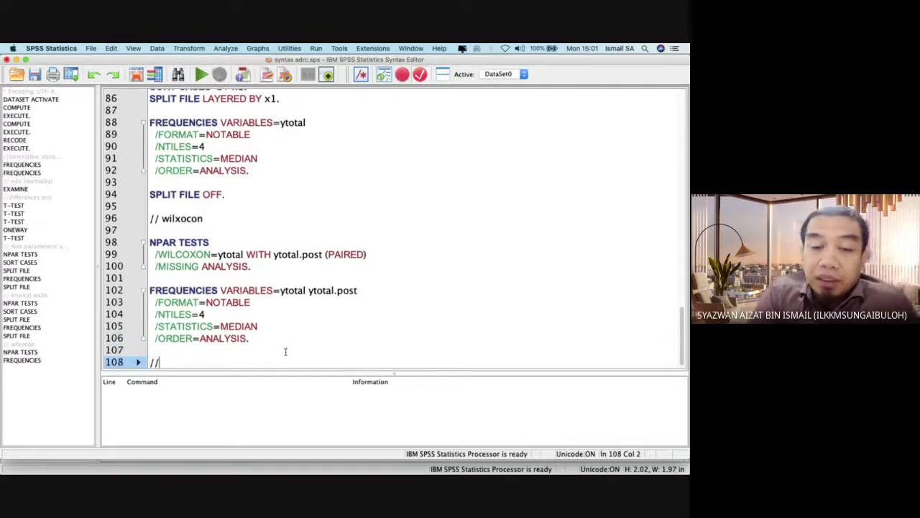
pyautogui.write(' corre')
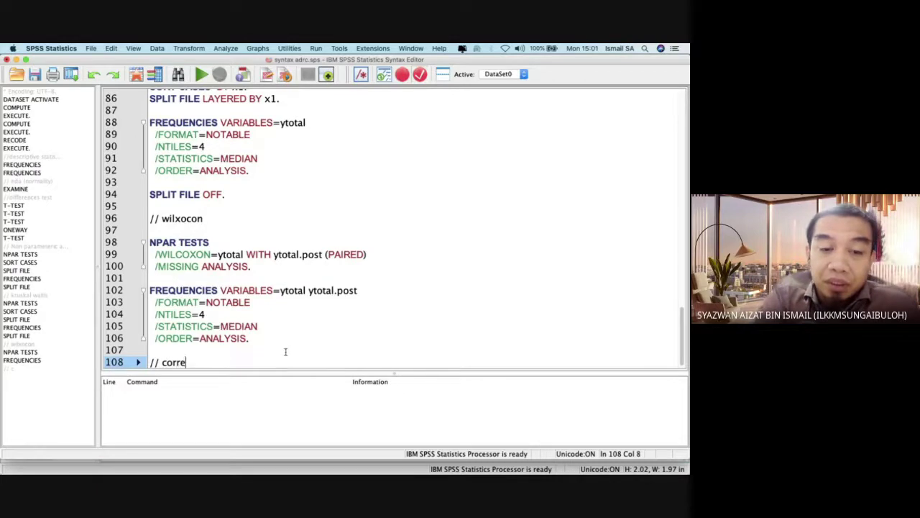
pyautogui.write('lation')
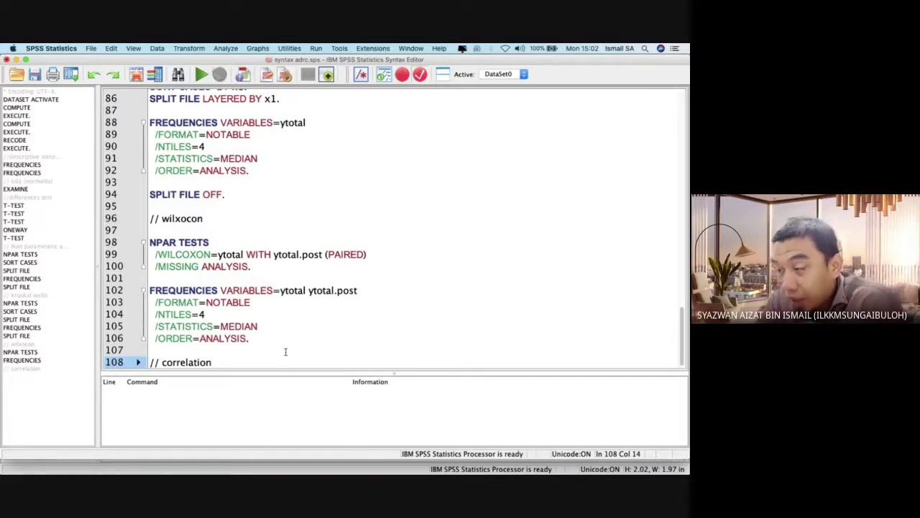
# Switch to the data file and show value labels instead of numeric codes, starting from the id column
pyautogui.hotkey('ctrl', 'Up')
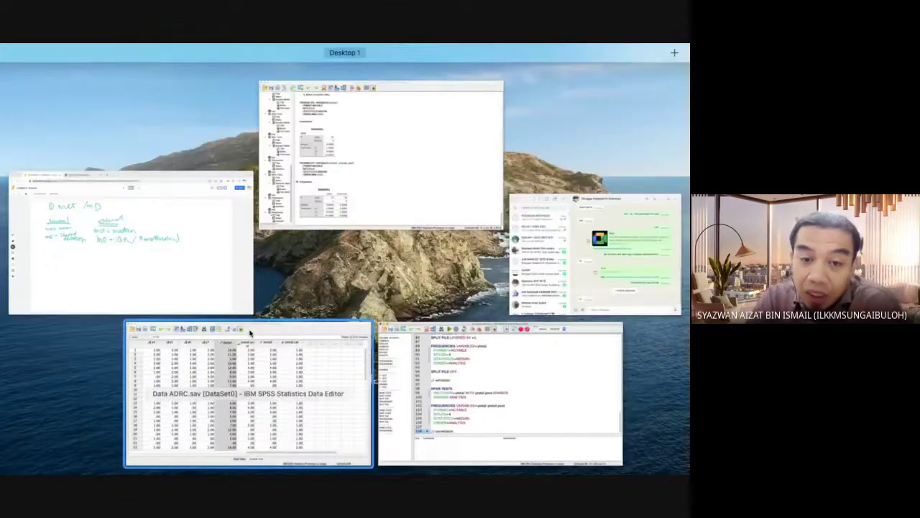
pyautogui.click(245, 368)
pyautogui.hscroll(-15, 272, 230)
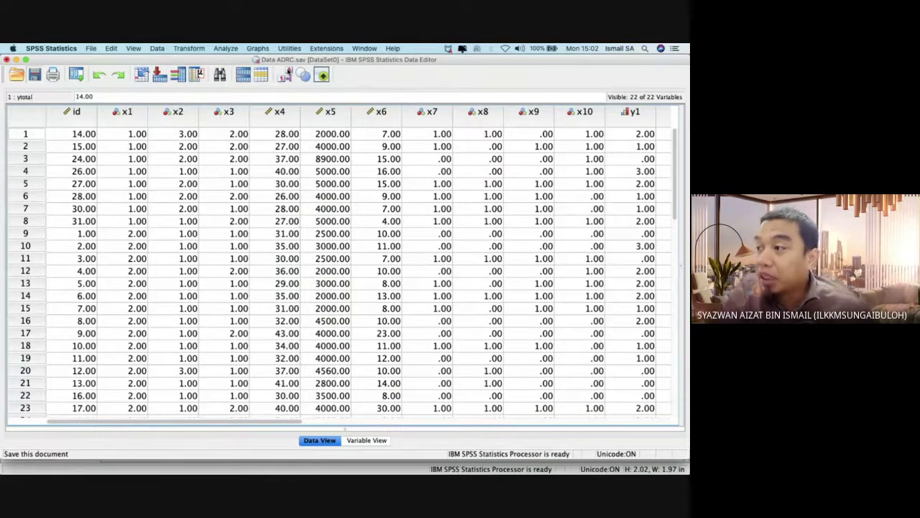
pyautogui.click(288, 73)
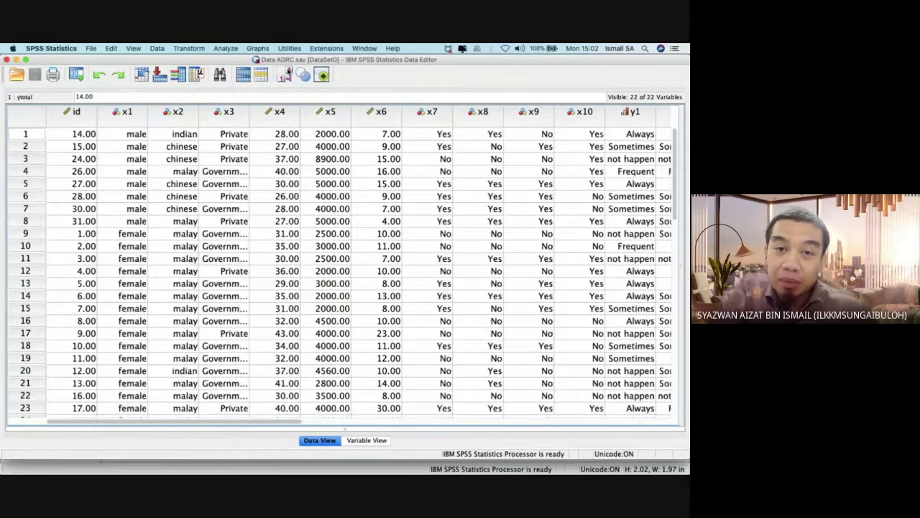
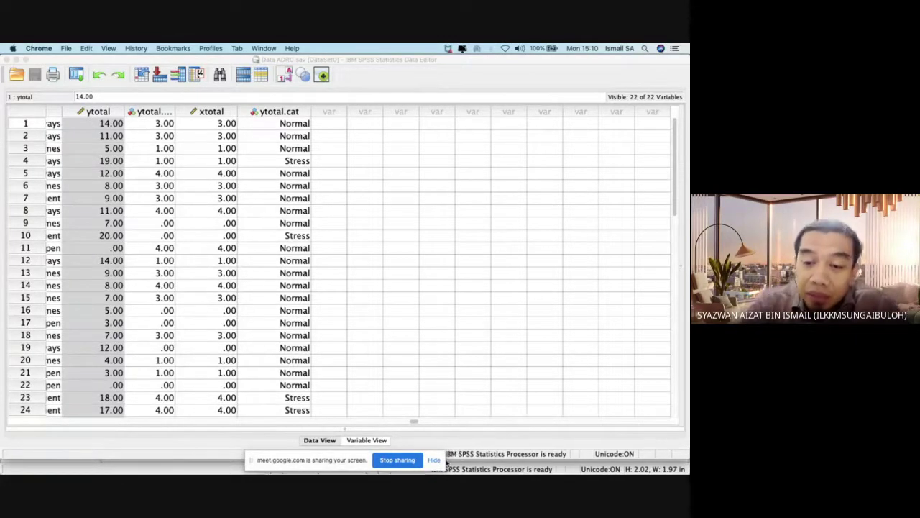
# Hide the screen-sharing notice, return to the data file, select the x3 column and look through the Compare Means tests
pyautogui.click(435, 462)
pyautogui.press('super+Tab')
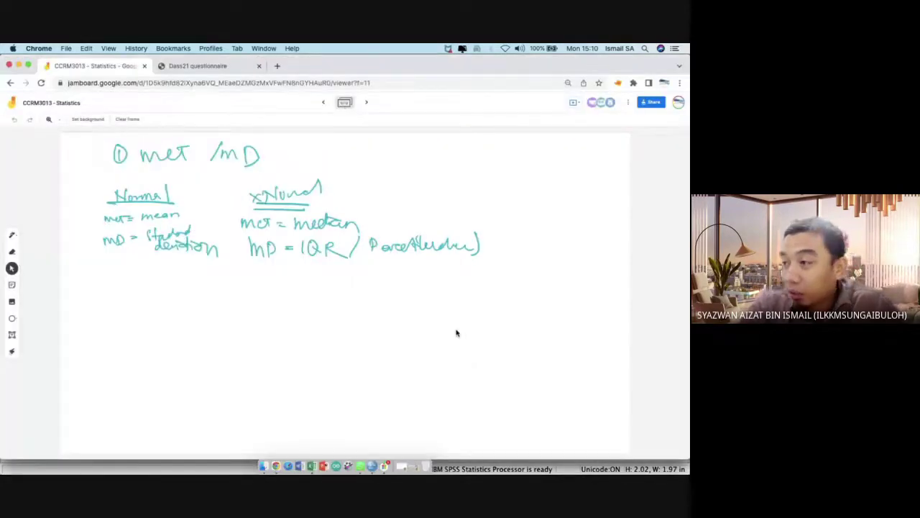
pyautogui.hotkey('ctrl', 'Up')
pyautogui.click(304, 304)
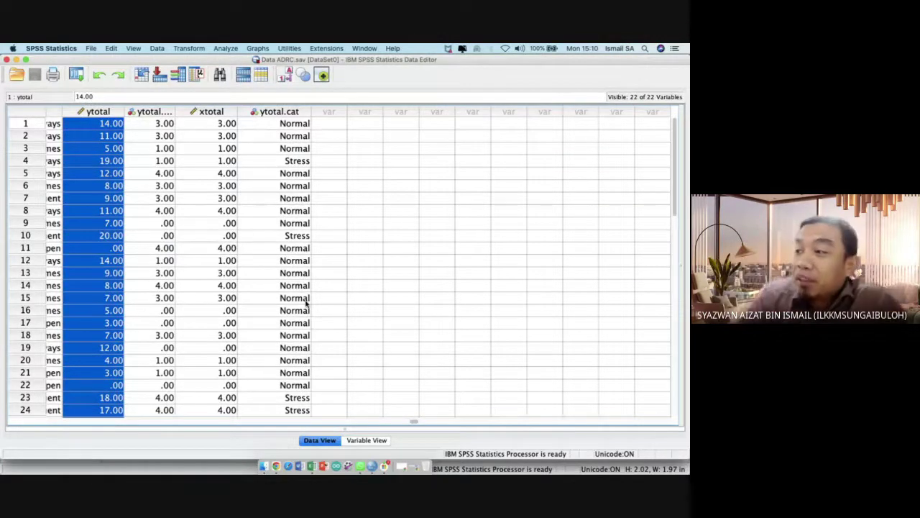
pyautogui.click(331, 174)
pyautogui.hscroll(-10, 331, 174)
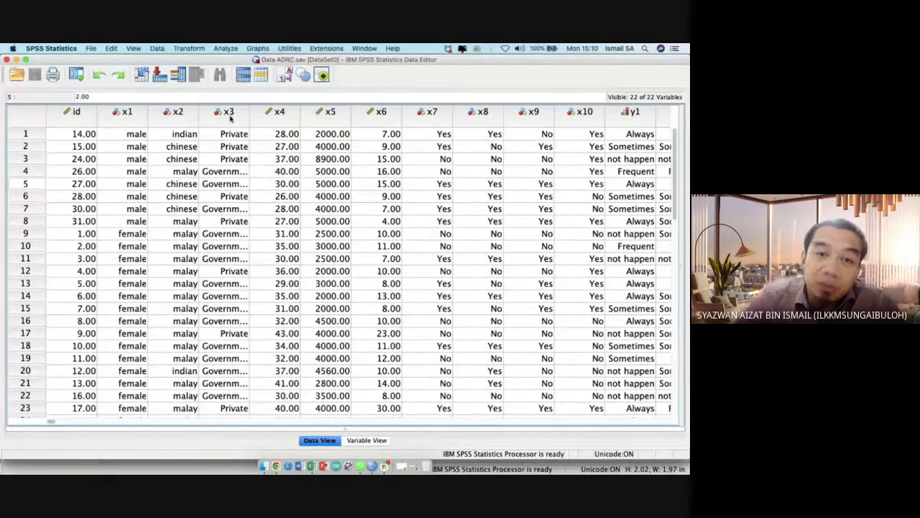
pyautogui.click(230, 118)
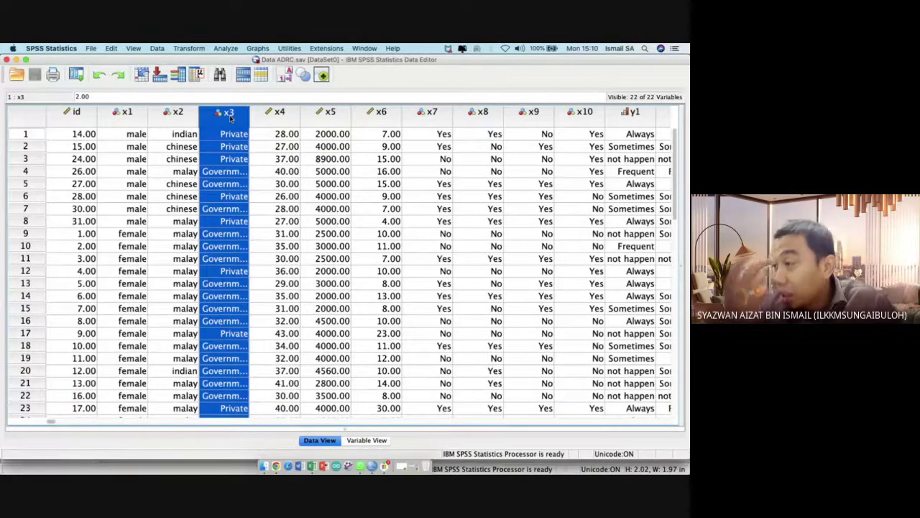
pyautogui.click(225, 48)
pyautogui.moveTo(249, 98)
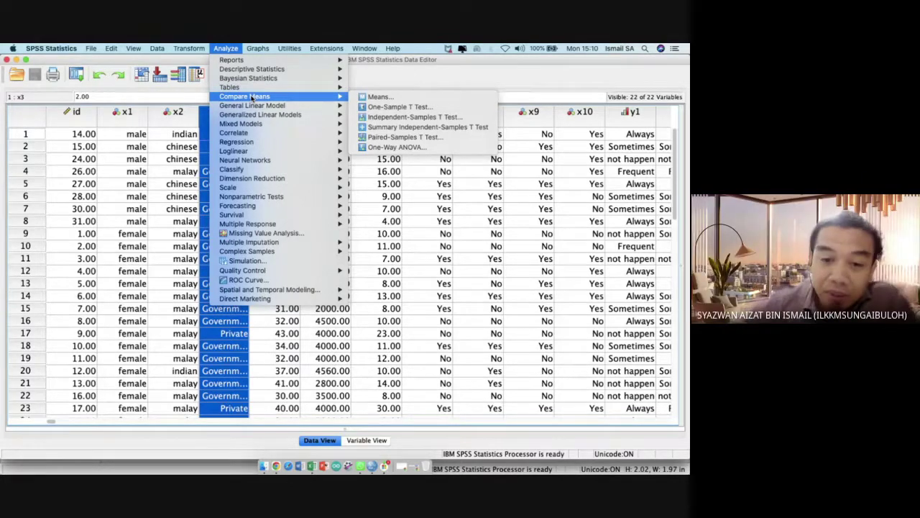
# Switch to the Jamboard, draw divider lines around the existing notes and handwrite an underlined "Hint" heading with "Parametric" beneath it
pyautogui.hotkey('ctrl', 'Up')
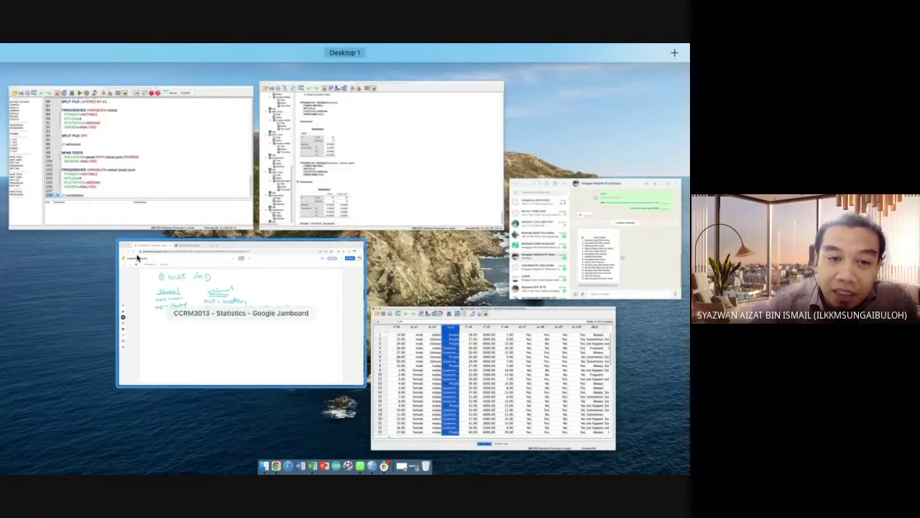
pyautogui.click(138, 257)
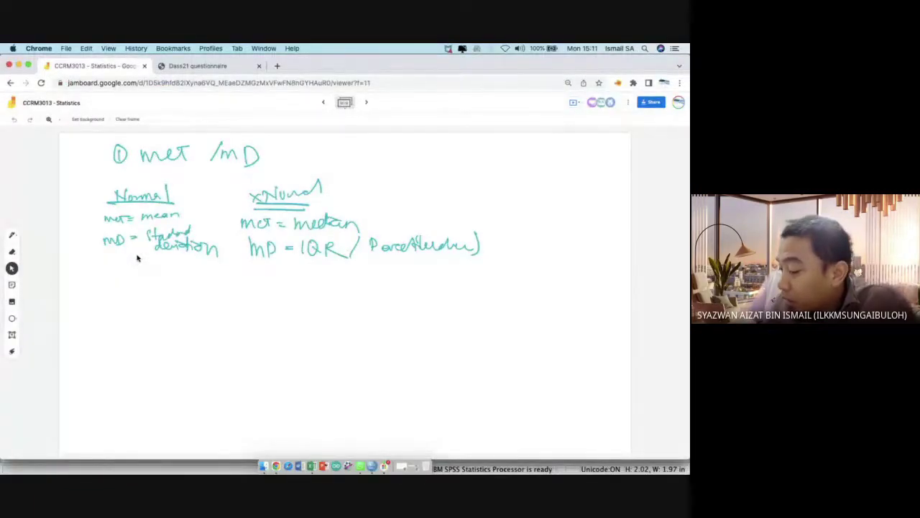
pyautogui.moveTo(99, 271)
pyautogui.mouseDown()
pyautogui.moveTo(514, 276)
pyautogui.moveTo(483, 140)
pyautogui.moveTo(561, 155)
pyautogui.moveTo(549, 173)
pyautogui.mouseUp()
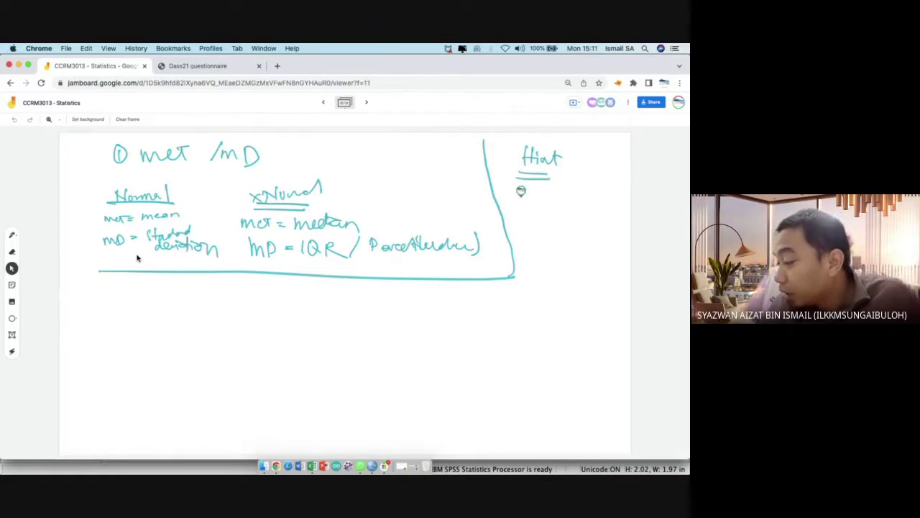
pyautogui.moveTo(518, 207)
pyautogui.mouseDown()
pyautogui.moveTo(541, 194)
pyautogui.moveTo(590, 196)
pyautogui.mouseUp()
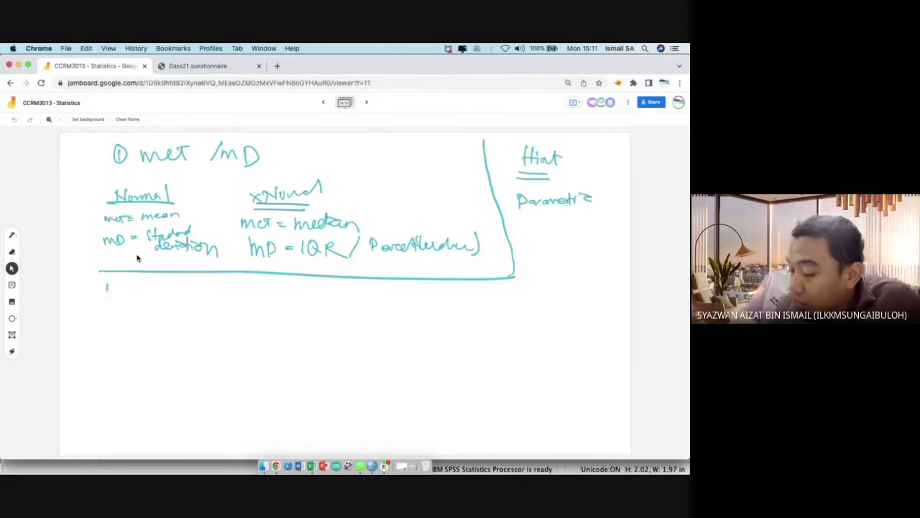
# Handwrite notes under the divider on the independent sample t-test for normal data: H0, HA, alpha = 0.05 and the p-value decision rule
pyautogui.moveTo(106, 284)
pyautogui.mouseDown()
pyautogui.moveTo(211, 276)
pyautogui.moveTo(197, 287)
pyautogui.mouseUp()
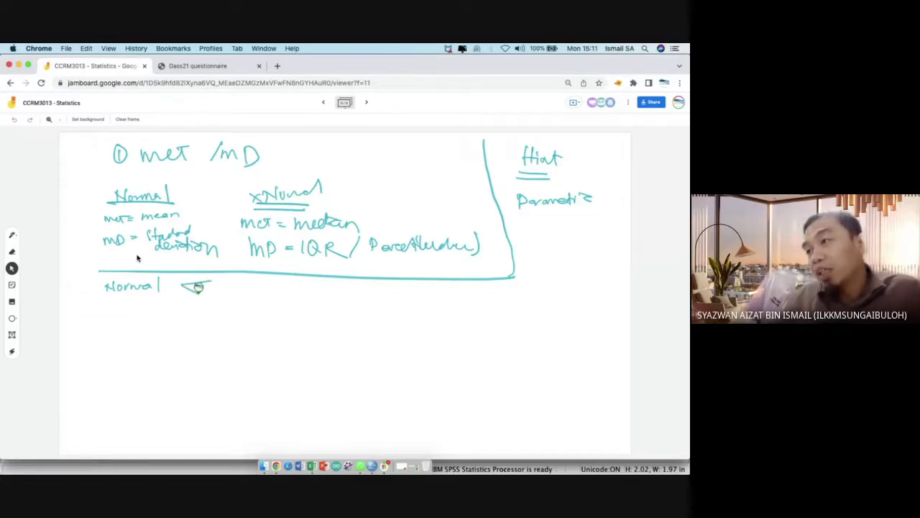
pyautogui.moveTo(253, 270)
pyautogui.mouseDown()
pyautogui.moveTo(247, 299)
pyautogui.moveTo(299, 291)
pyautogui.mouseUp()
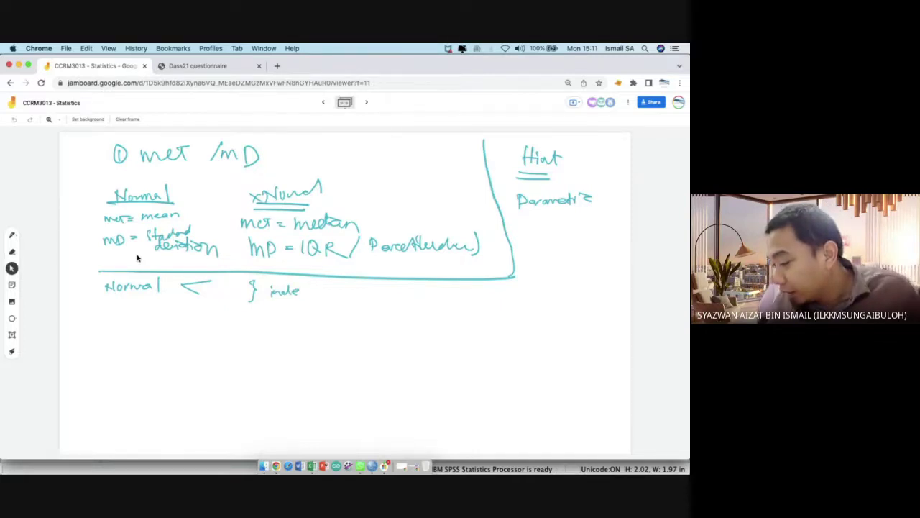
pyautogui.moveTo(299, 291)
pyautogui.mouseDown()
pyautogui.moveTo(318, 282)
pyautogui.moveTo(417, 291)
pyautogui.moveTo(463, 278)
pyautogui.moveTo(484, 289)
pyautogui.mouseUp()
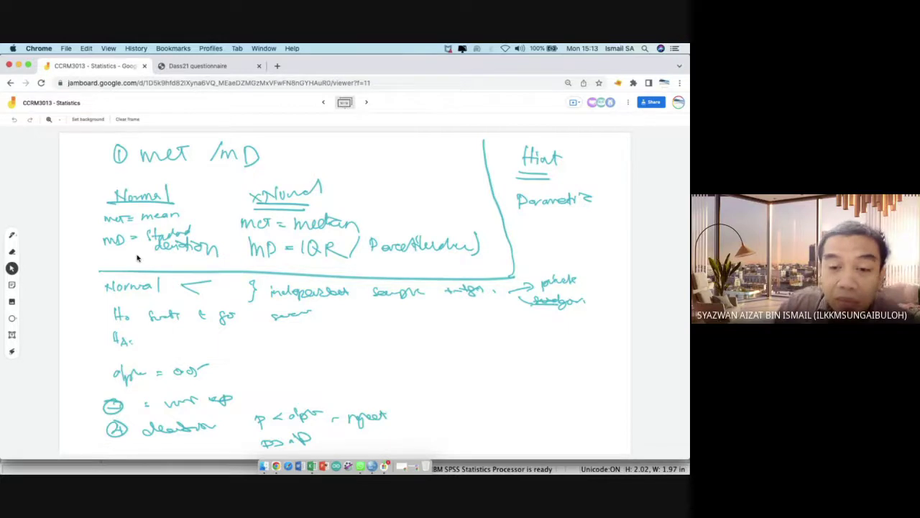
# Return to the data file, open the Independent-Samples T Test and reset its previous settings
pyautogui.hotkey('ctrl', 'Up')
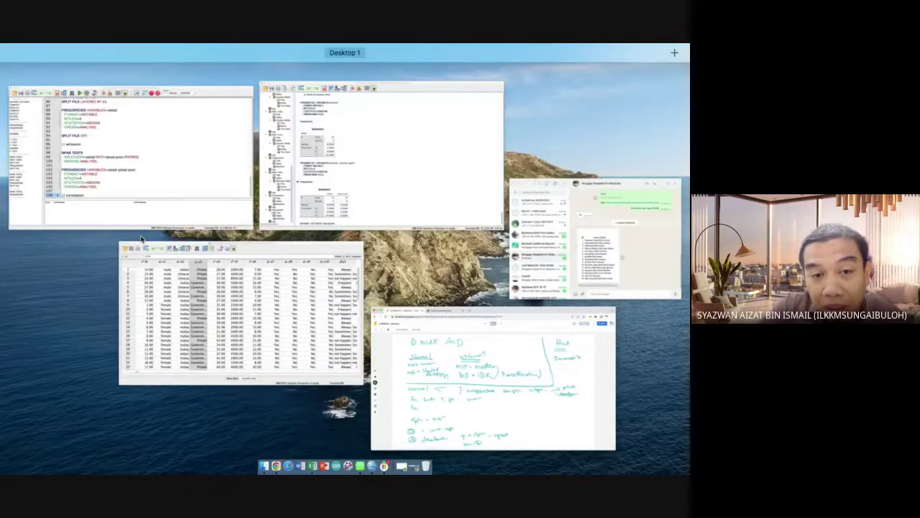
pyautogui.click(232, 309)
pyautogui.click(231, 50)
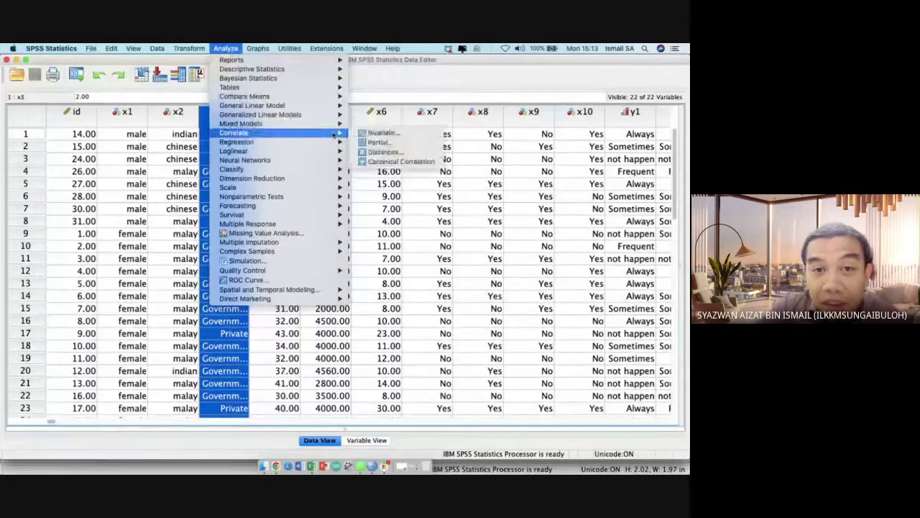
pyautogui.moveTo(334, 96)
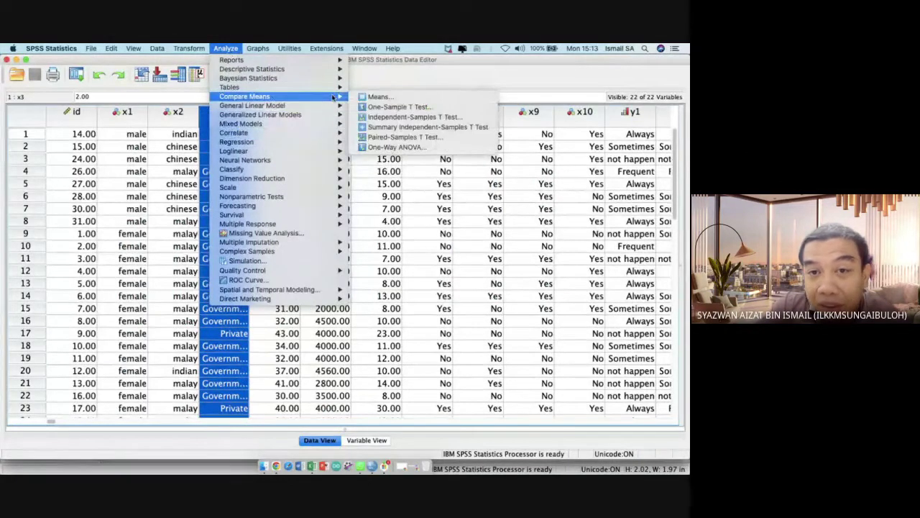
pyautogui.click(410, 116)
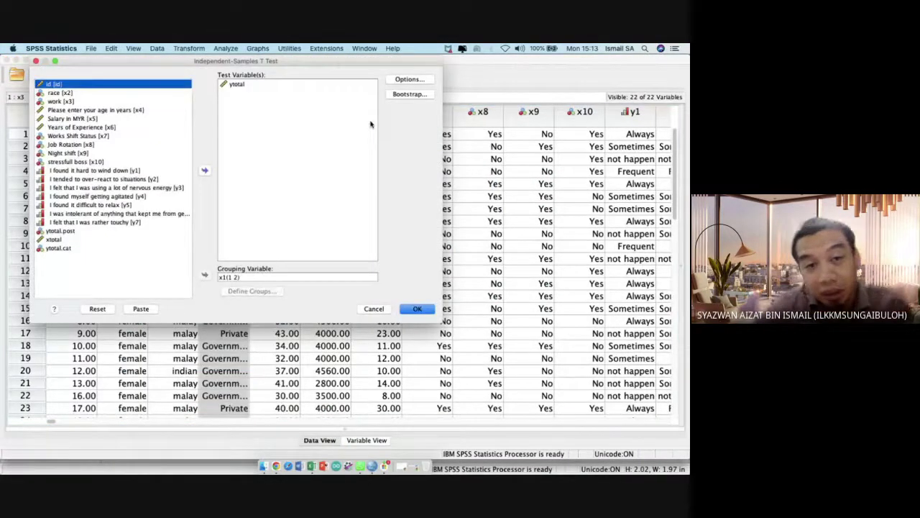
pyautogui.click(237, 84)
pyautogui.click(94, 309)
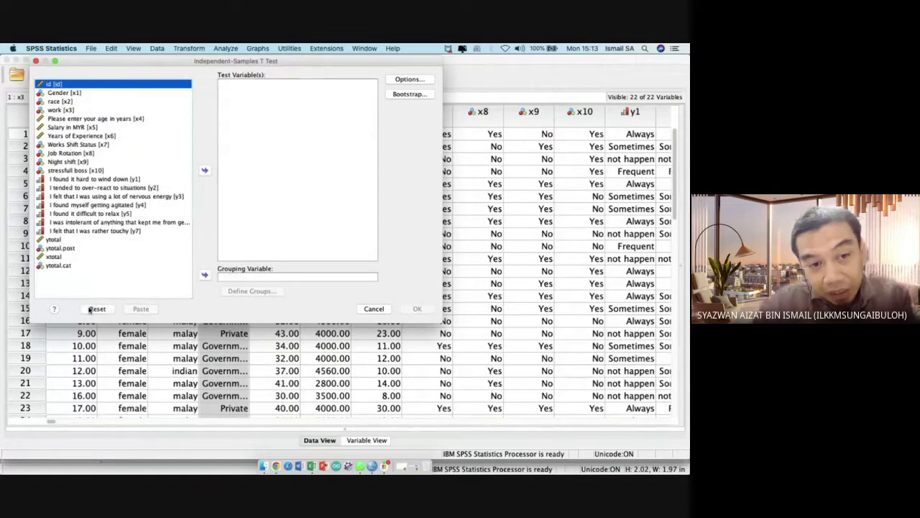
# Assign ytotal as the test variable and work [x3] as the grouping variable of the t-test
pyautogui.click(73, 239)
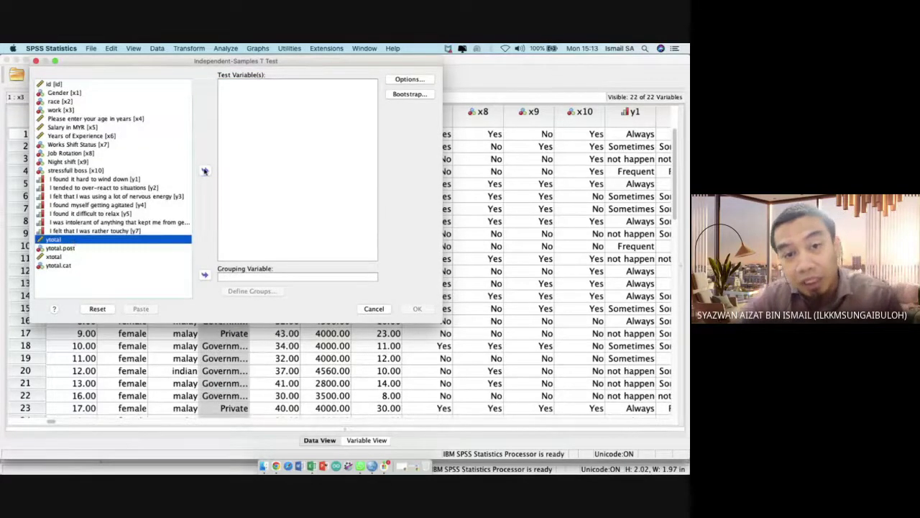
pyautogui.click(204, 170)
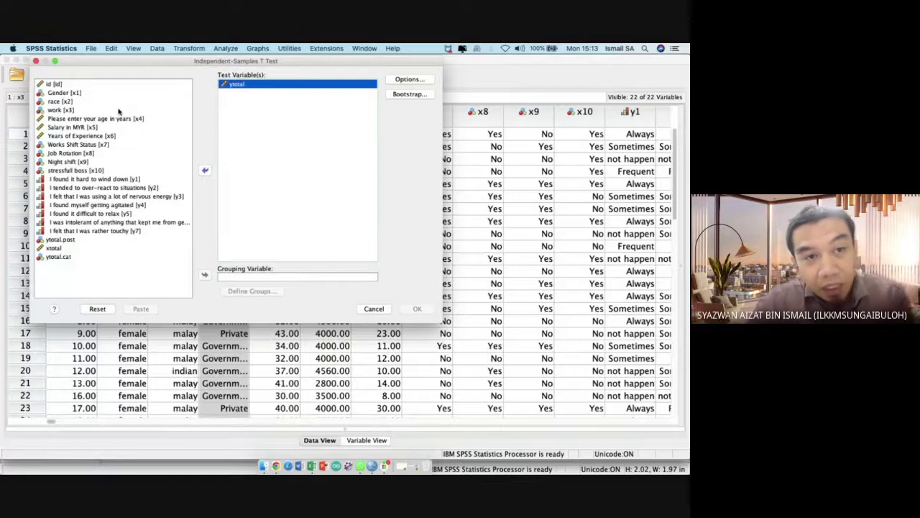
pyautogui.click(120, 110)
pyautogui.click(205, 274)
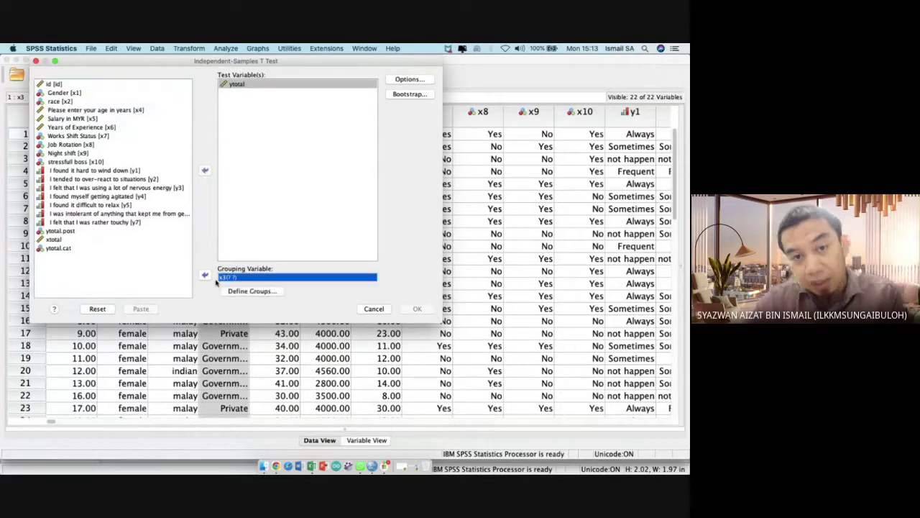
# Define the x3 groups with values 1 and 2, paste the t-test as syntax and switch to the syntax file
pyautogui.click(251, 293)
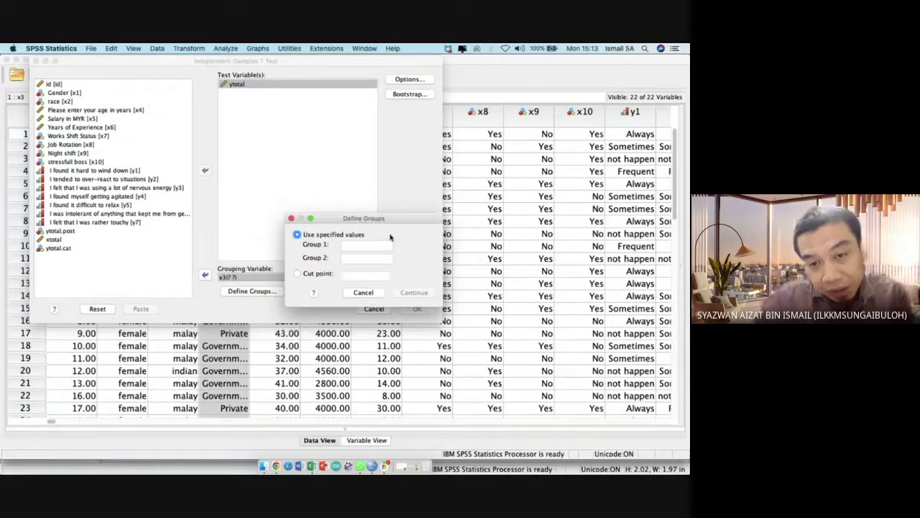
pyautogui.click(379, 244)
pyautogui.write('1')
pyautogui.press('Tab')
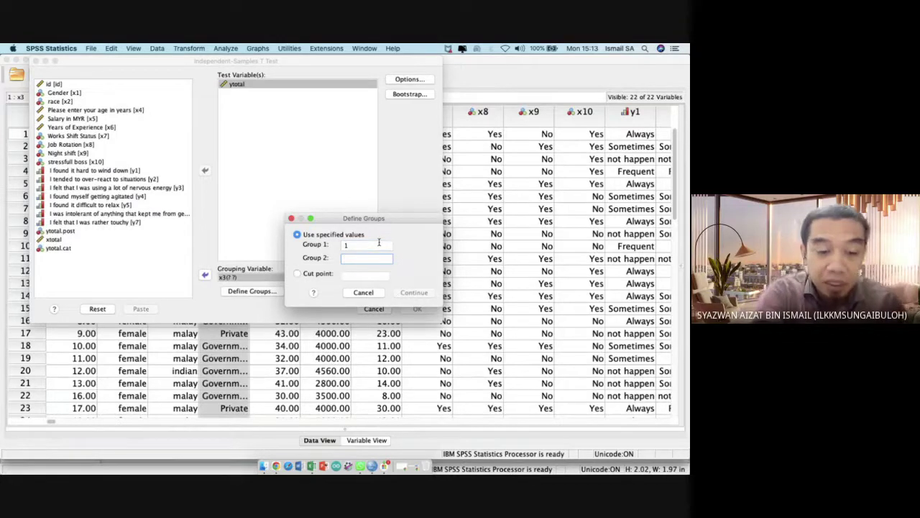
pyautogui.write('2')
pyautogui.click(415, 294)
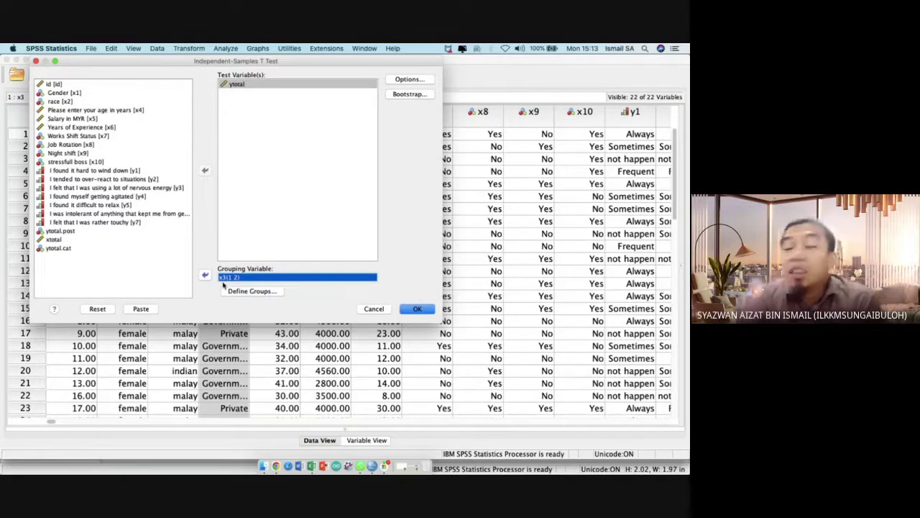
pyautogui.click(151, 308)
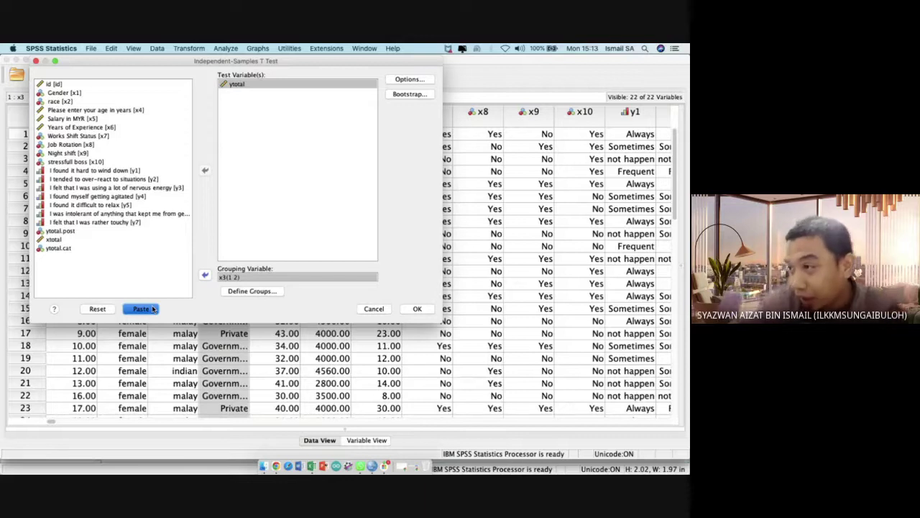
pyautogui.hotkey('ctrl', 'Up')
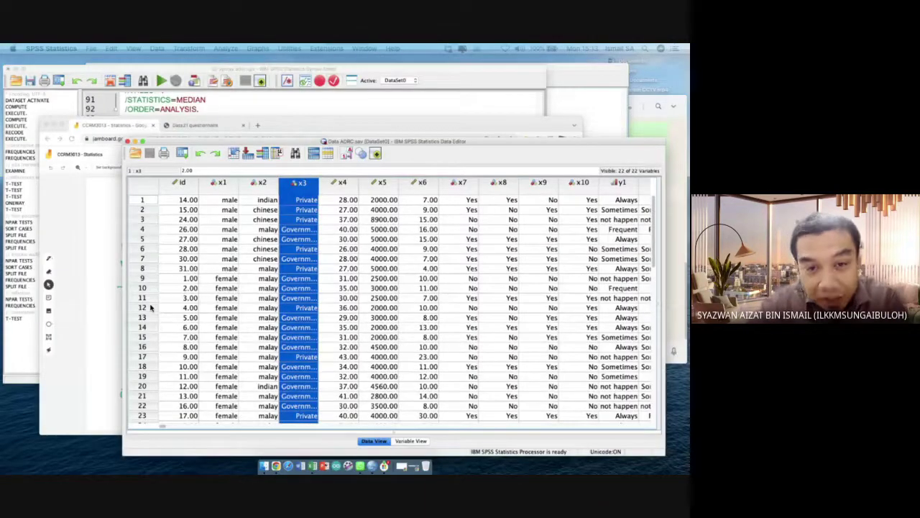
pyautogui.hotkey('ctrl', 'Up')
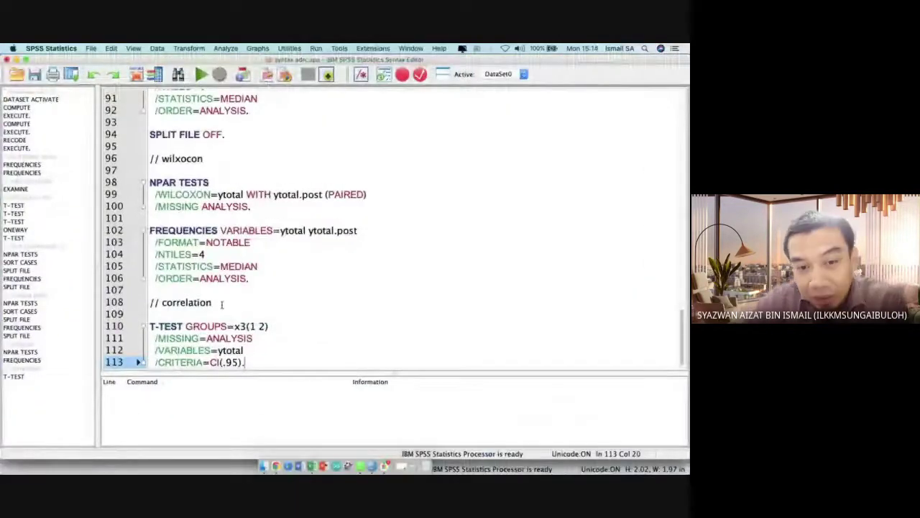
# Move the "// correlation" comment from above the pasted T-TEST block to below it, separated by a blank line
pyautogui.tripleClick(191, 304)
pyautogui.press('BackSpace')
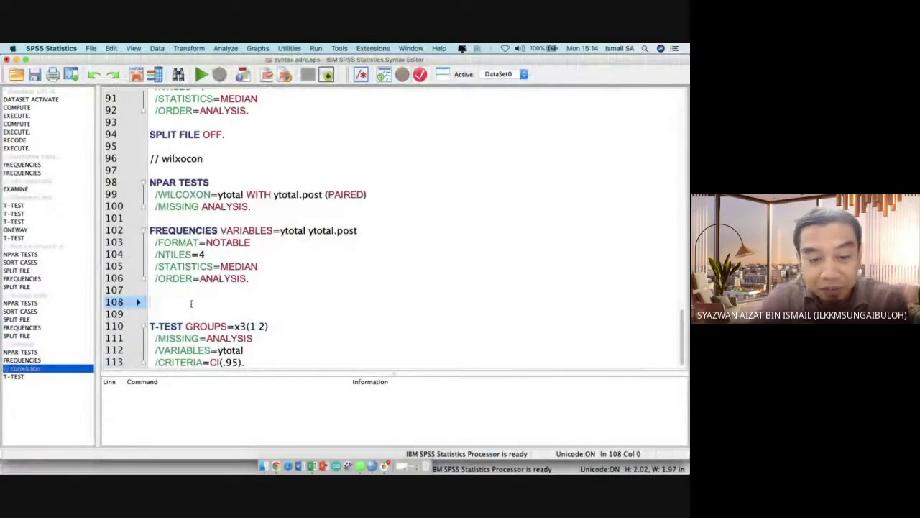
pyautogui.press('BackSpace')
pyautogui.press('BackSpace')
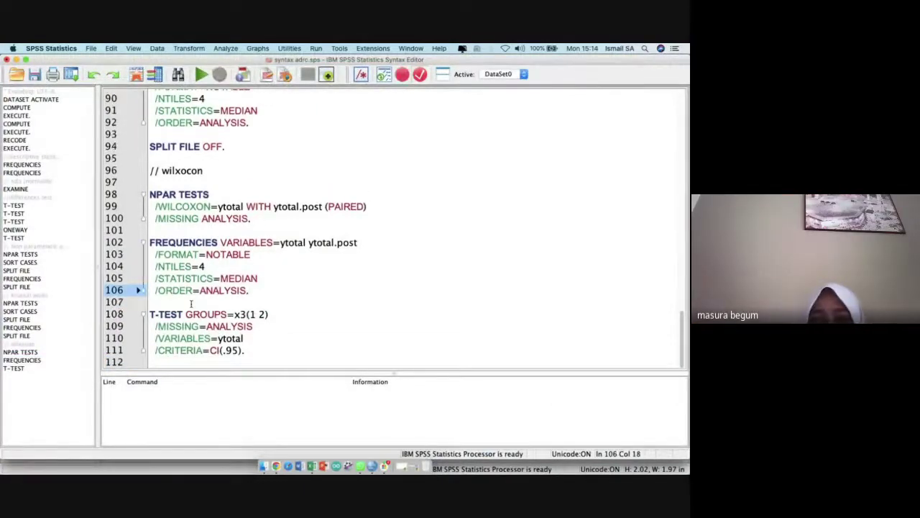
pyautogui.press('Down')
pyautogui.press('Down')
pyautogui.press('Left')
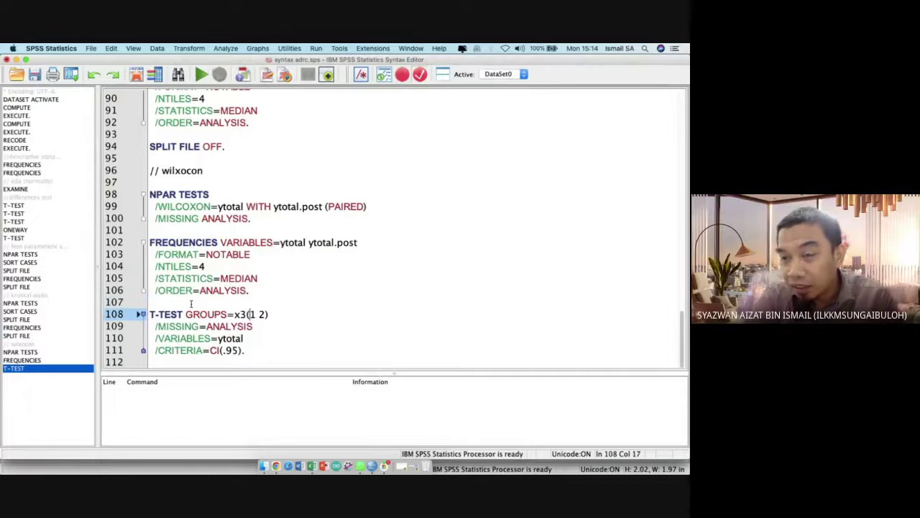
pyautogui.press('Down')
pyautogui.press('Down')
pyautogui.press('Down')
pyautogui.press('Down')
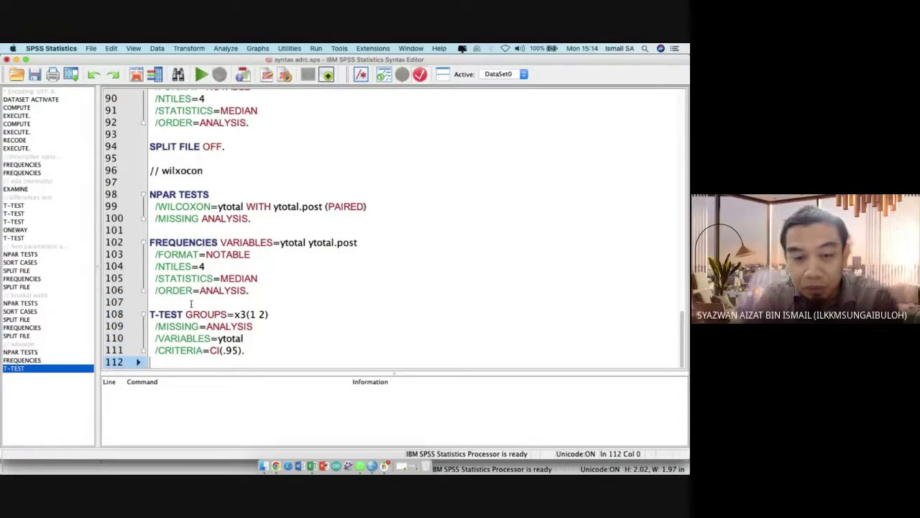
pyautogui.press('Return')
pyautogui.write('// correlation')
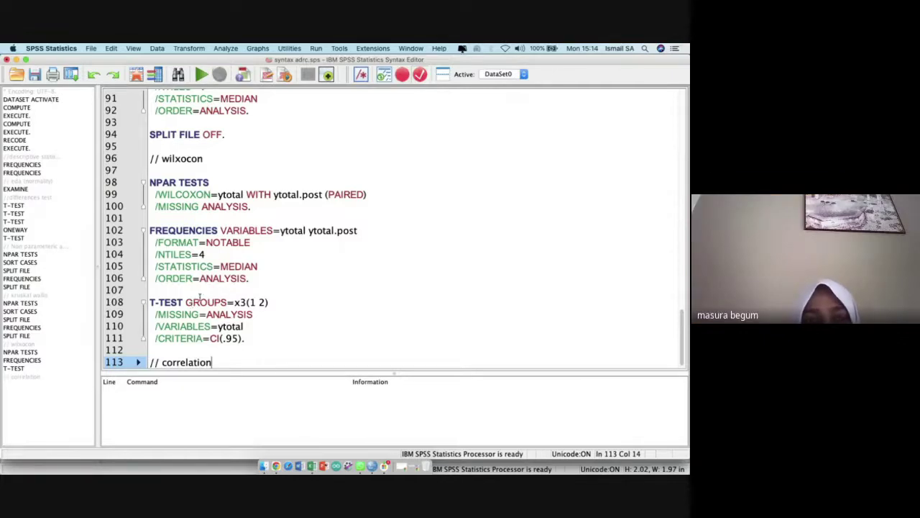
# Insert blank lines above the T-TEST block, look over the Compare Means tests and add the comment "//latihan" there
pyautogui.click(201, 293)
pyautogui.press('Return')
pyautogui.press('Return')
pyautogui.press('Up')
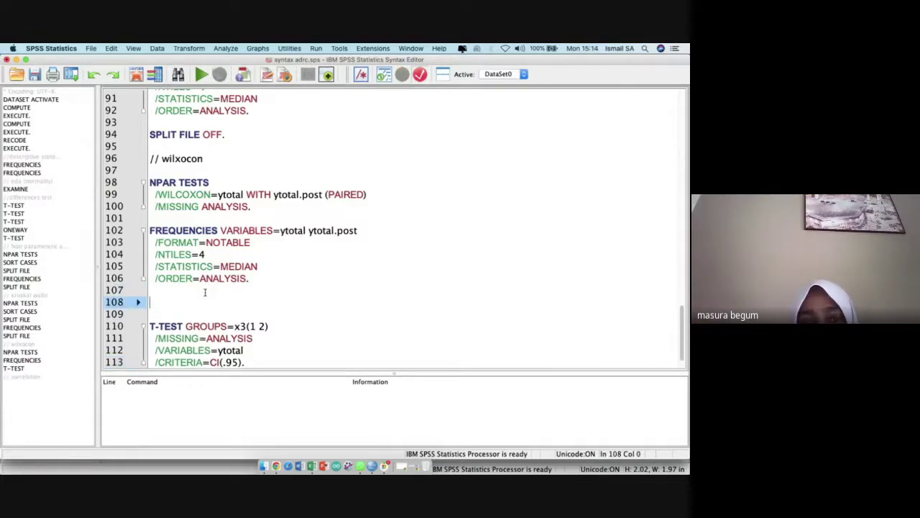
pyautogui.click(226, 48)
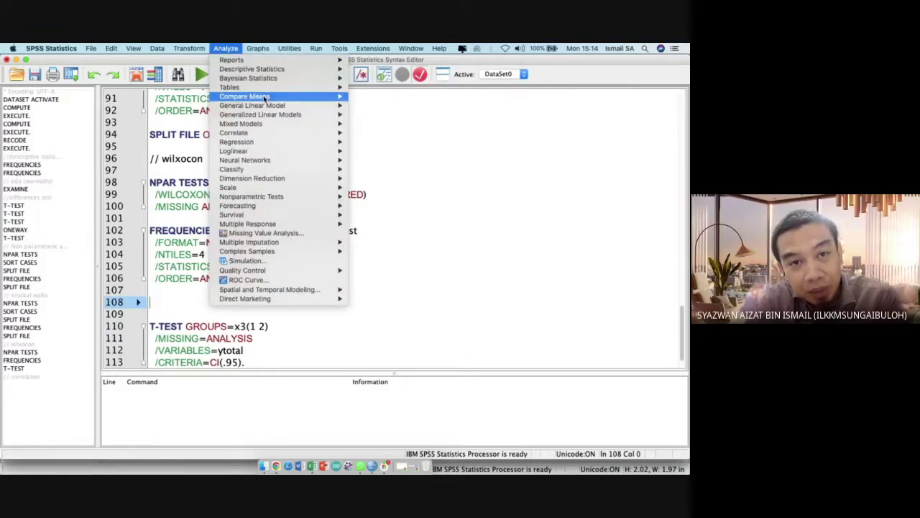
pyautogui.moveTo(266, 105)
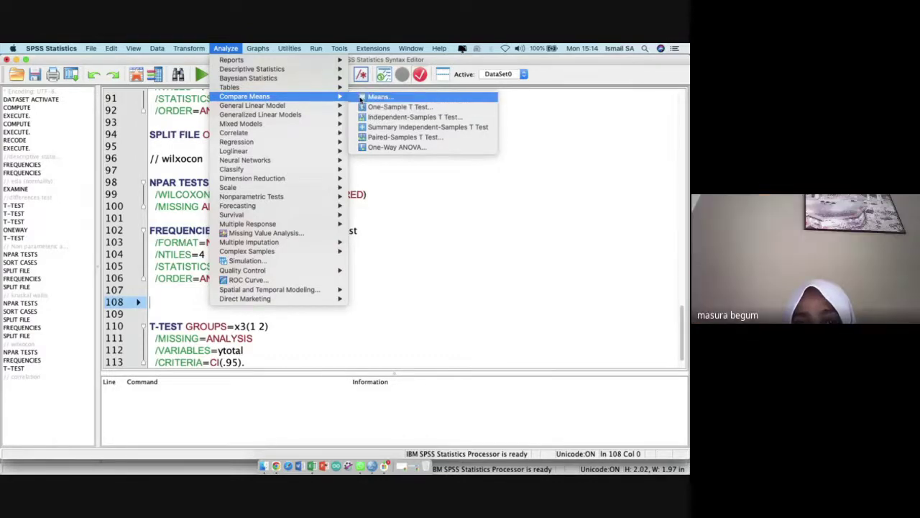
pyautogui.click(391, 148)
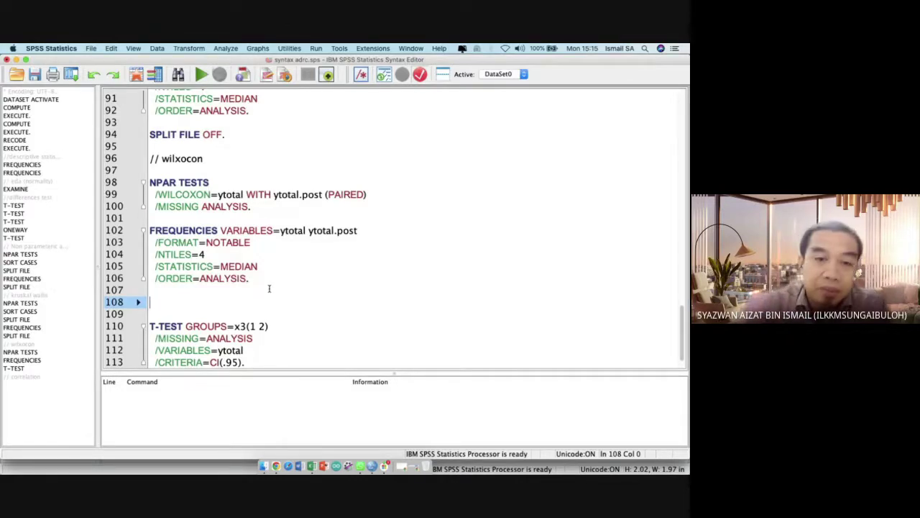
pyautogui.write('//')
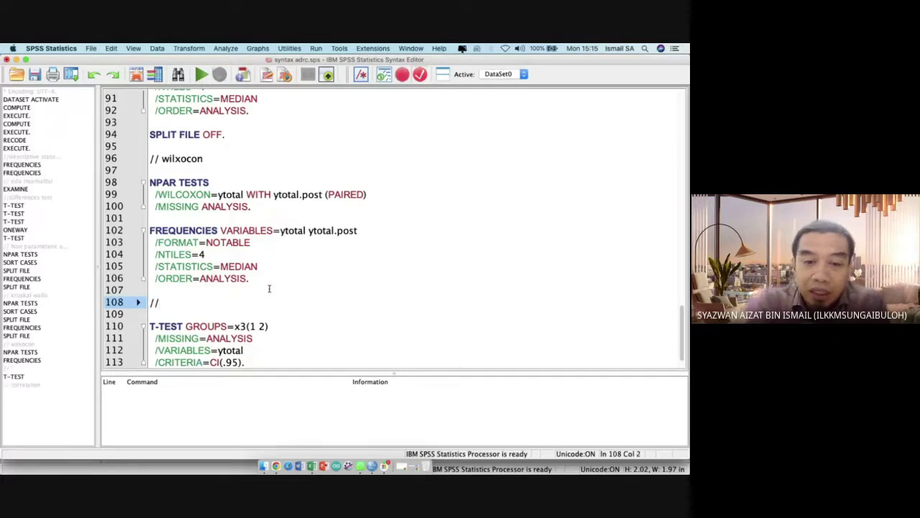
pyautogui.write('l')
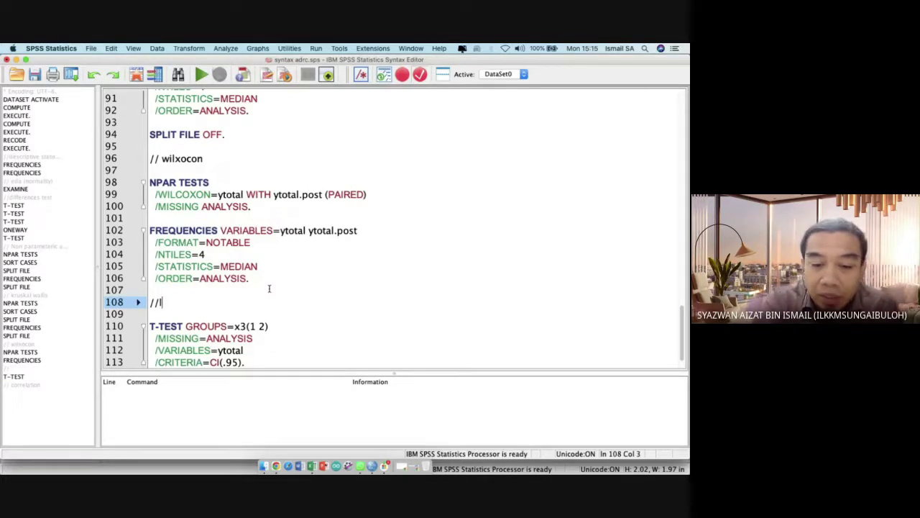
pyautogui.write('atihan')
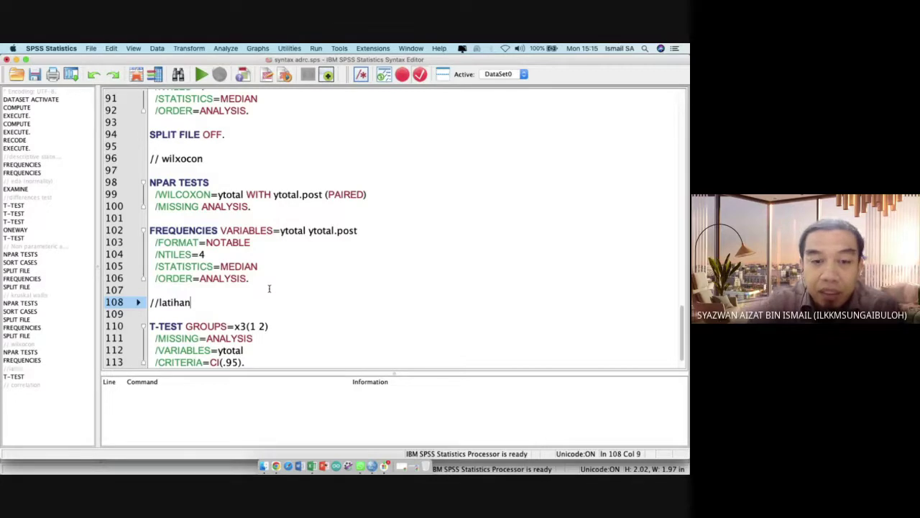
# Run only the T-TEST block for ytotal grouped by x3(1 2)
pyautogui.moveTo(249, 315); pyautogui.dragTo(273, 366)
pyautogui.scroll(-1, 273, 363)
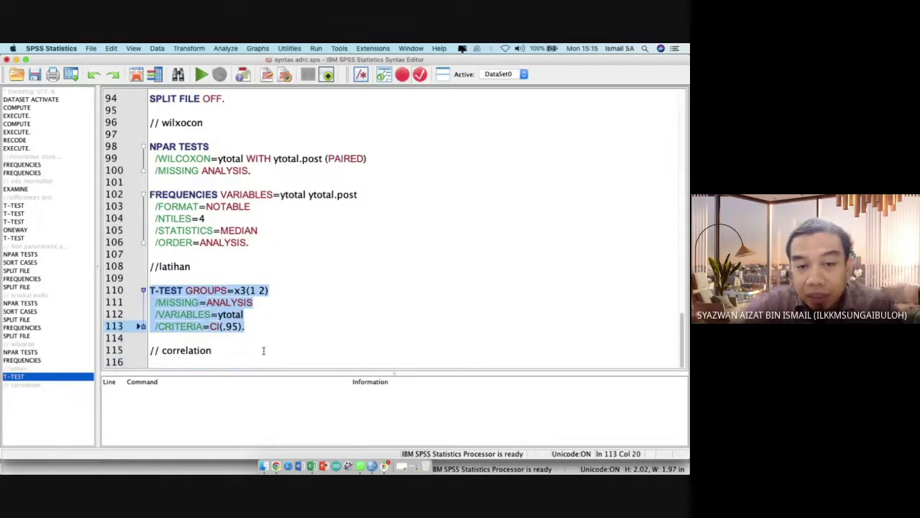
pyautogui.click(202, 75)
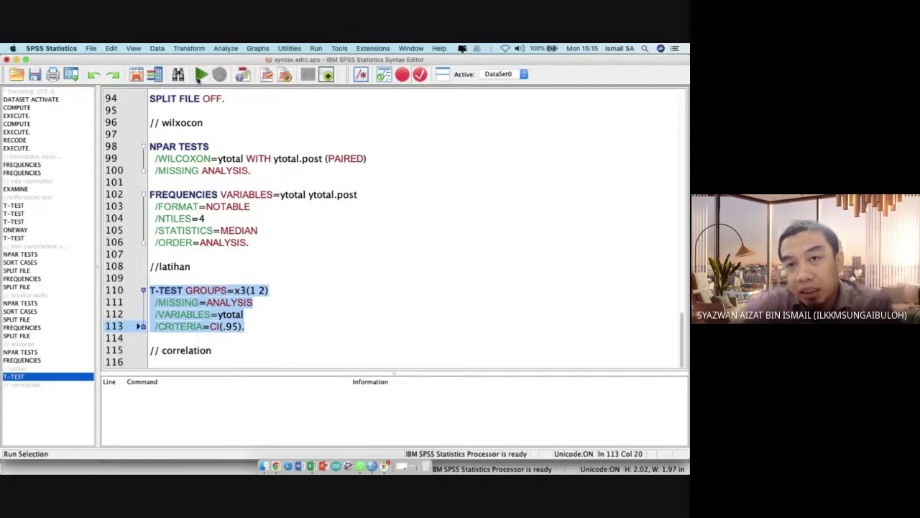
# Examine the Independent Samples Test and Group Statistics tables for ytotal by work sector, and return to the data file
pyautogui.click(261, 423)
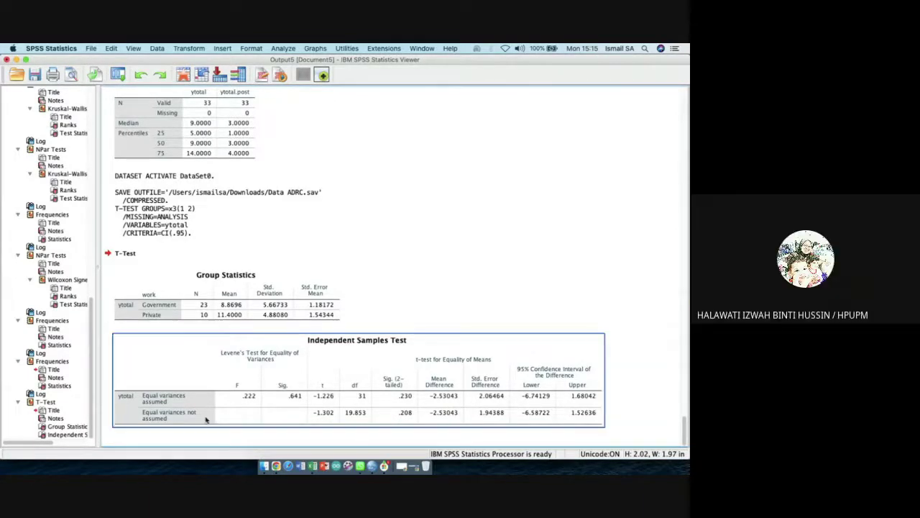
pyautogui.scroll(3, 150, 407)
pyautogui.scroll(2, 149, 401)
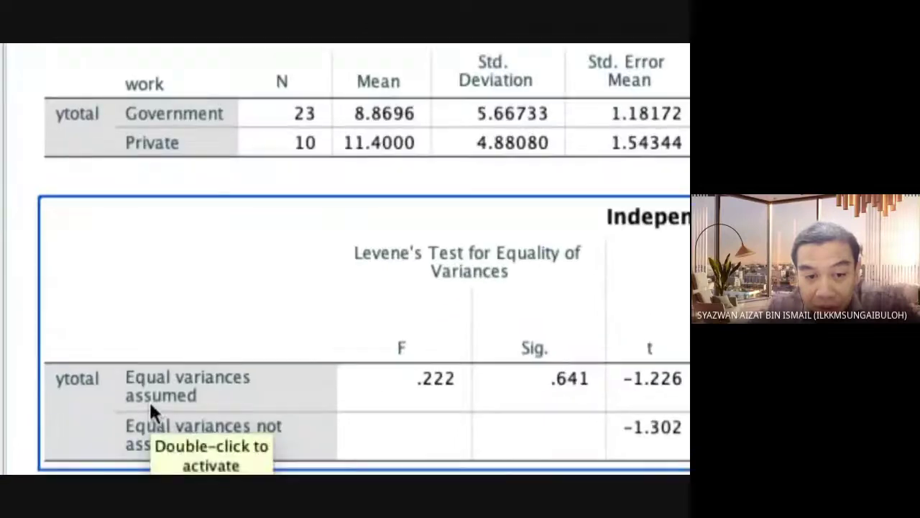
pyautogui.scroll(-5, 190, 396)
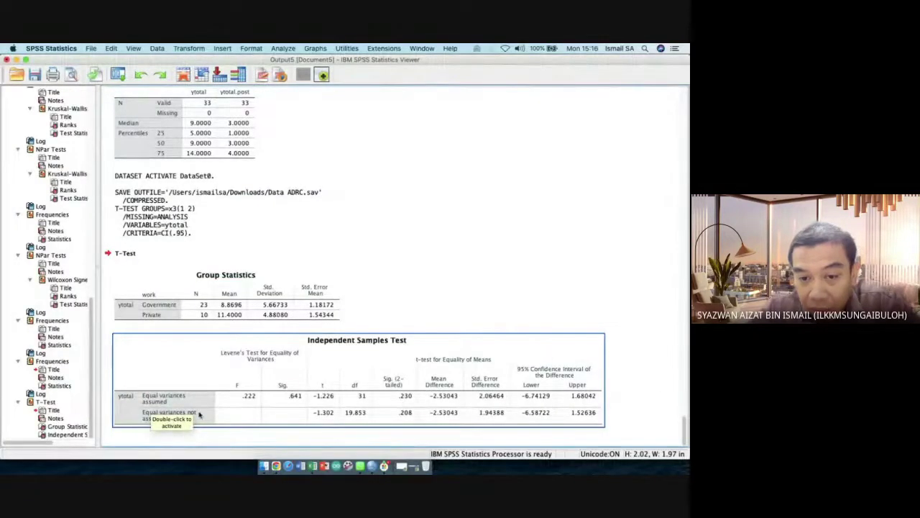
pyautogui.scroll(1, 216, 405)
pyautogui.scroll(4, 218, 405)
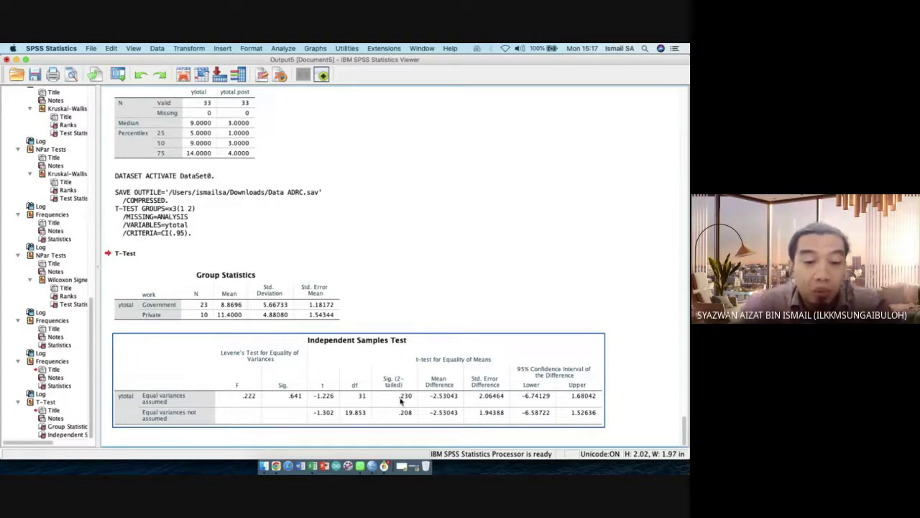
pyautogui.click(192, 313)
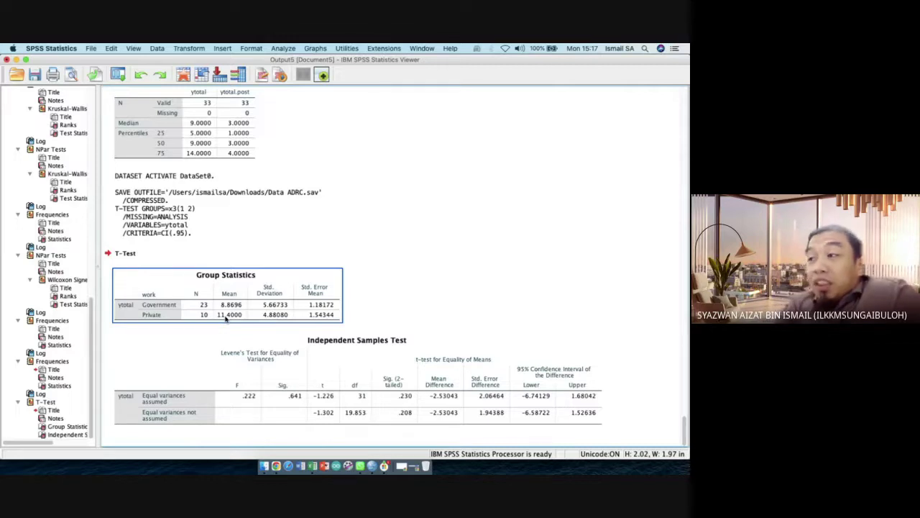
pyautogui.hotkey('ctrl', 'Up')
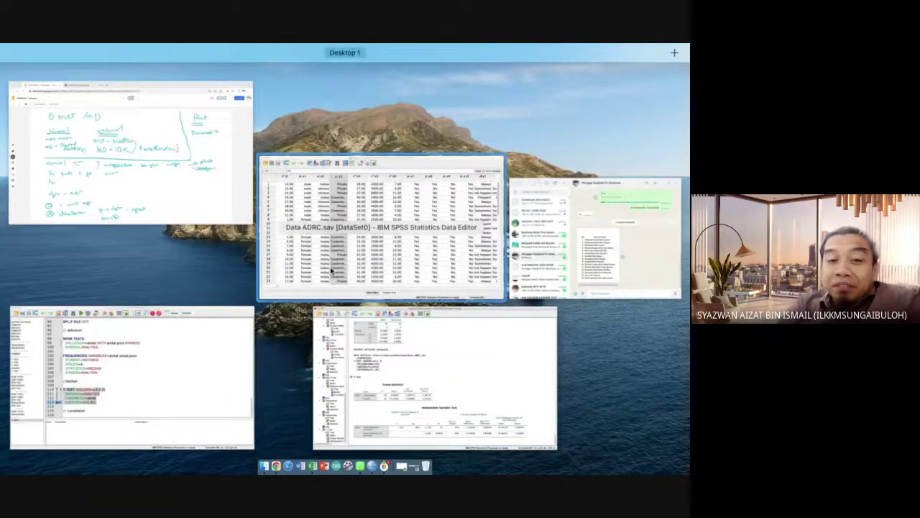
pyautogui.click(338, 201)
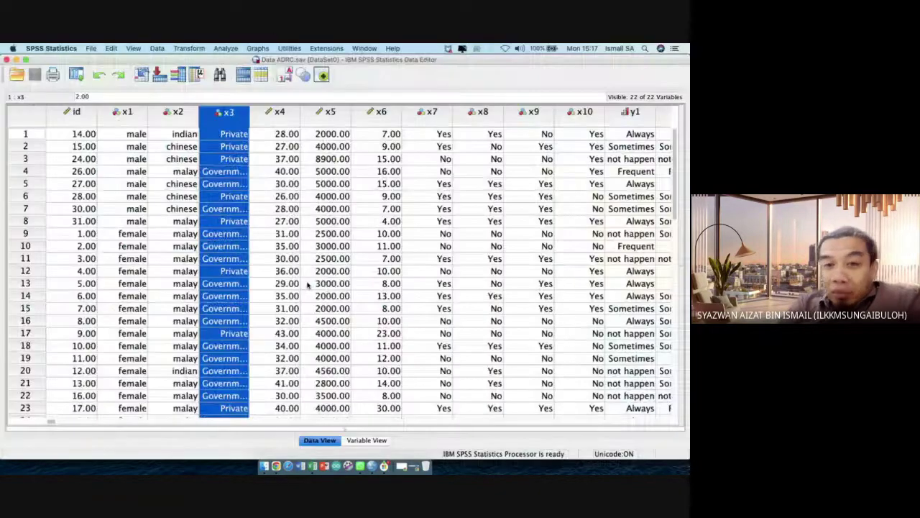
# Switch to the CCRM3013 - Statistics Jamboard in Chrome and move on to the next frame for the correlation diagram
pyautogui.click(368, 186)
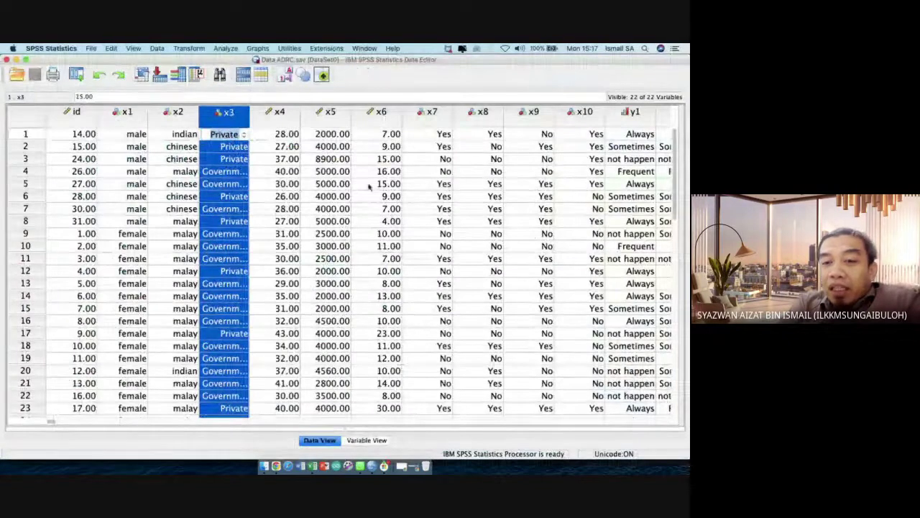
pyautogui.click(344, 184)
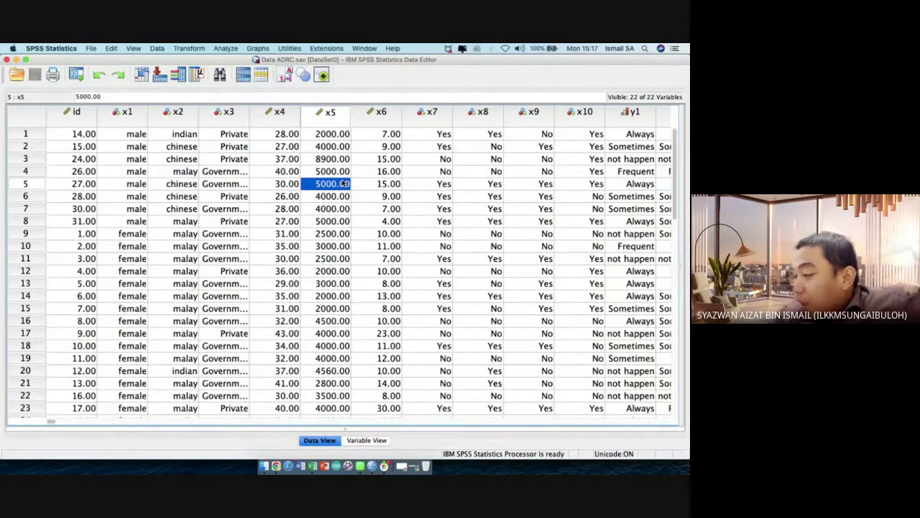
pyautogui.hotkey('ctrl', 'Up')
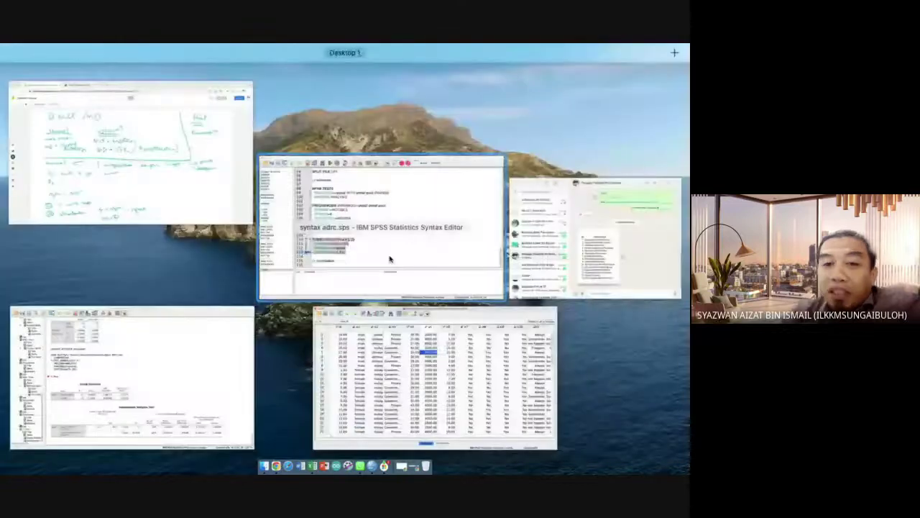
pyautogui.click(219, 147)
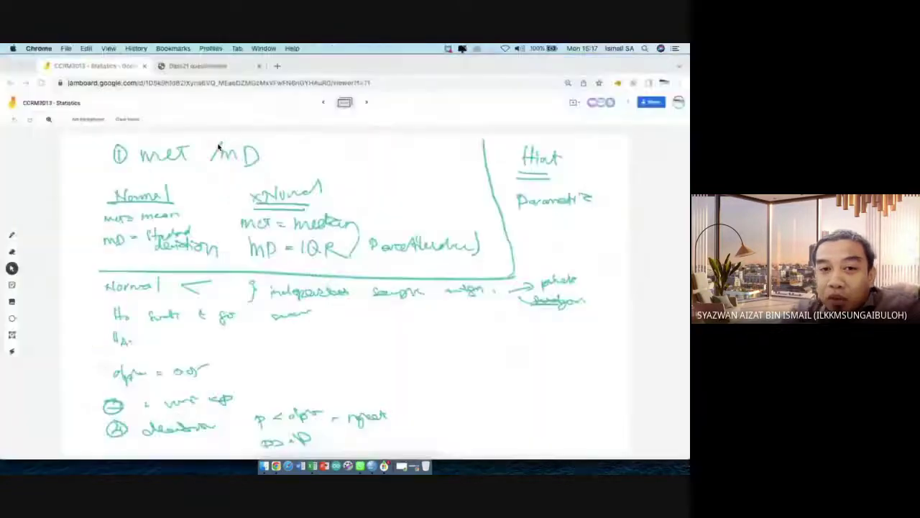
pyautogui.click(368, 104)
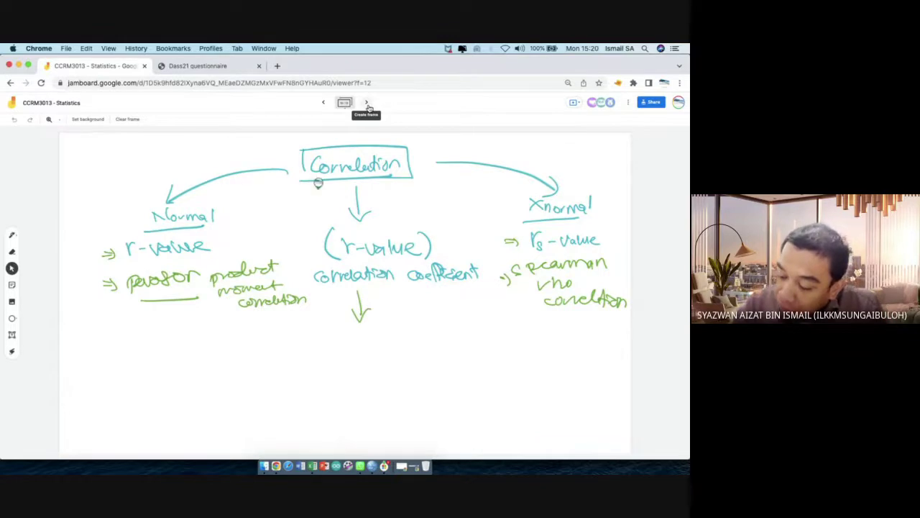
# Write "spearman/pearson" under Correlation, number the r-value 1, and note "2 benda r-value" and "(NOR) - nature of relationship" below its arrow
pyautogui.moveTo(335, 180); pyautogui.dragTo(410, 181)
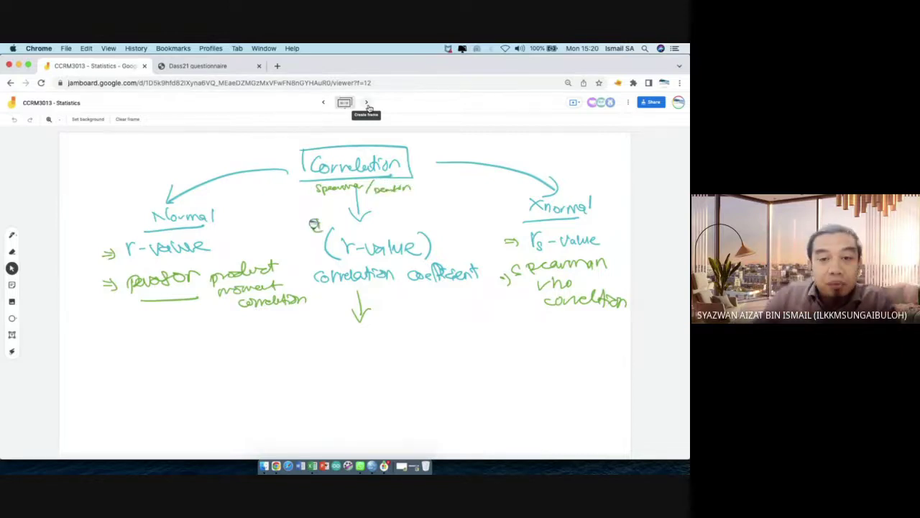
pyautogui.moveTo(315, 220); pyautogui.dragTo(317, 229)
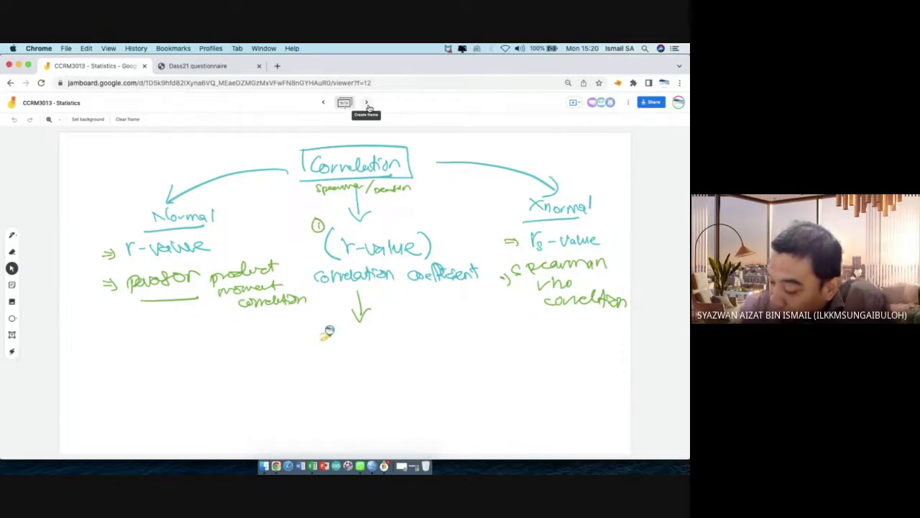
pyautogui.moveTo(328, 332)
pyautogui.mouseDown()
pyautogui.moveTo(361, 321)
pyautogui.moveTo(418, 327)
pyautogui.moveTo(455, 308)
pyautogui.mouseUp()
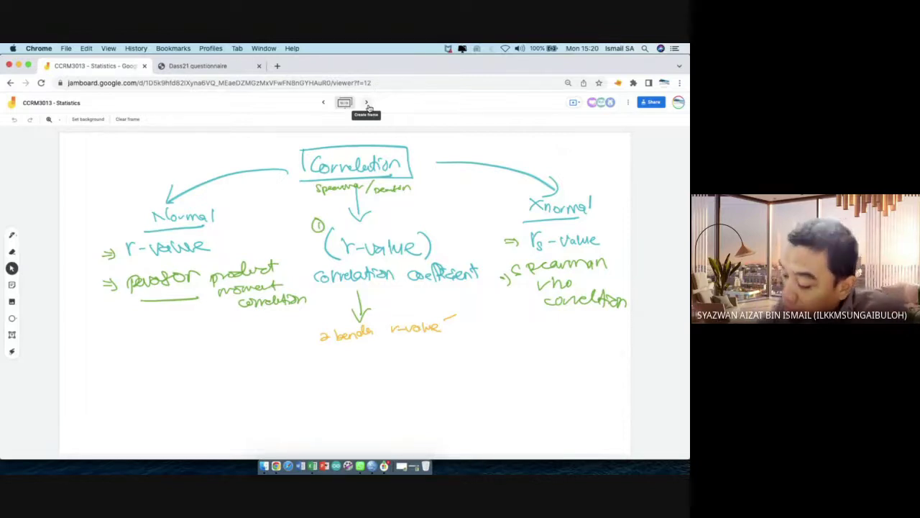
pyautogui.moveTo(345, 356)
pyautogui.mouseDown()
pyautogui.moveTo(368, 340)
pyautogui.moveTo(338, 355)
pyautogui.mouseUp()
pyautogui.moveTo(384, 343)
pyautogui.mouseDown()
pyautogui.moveTo(385, 354)
pyautogui.moveTo(451, 333)
pyautogui.moveTo(467, 342)
pyautogui.moveTo(412, 353)
pyautogui.moveTo(473, 349)
pyautogui.mouseUp()
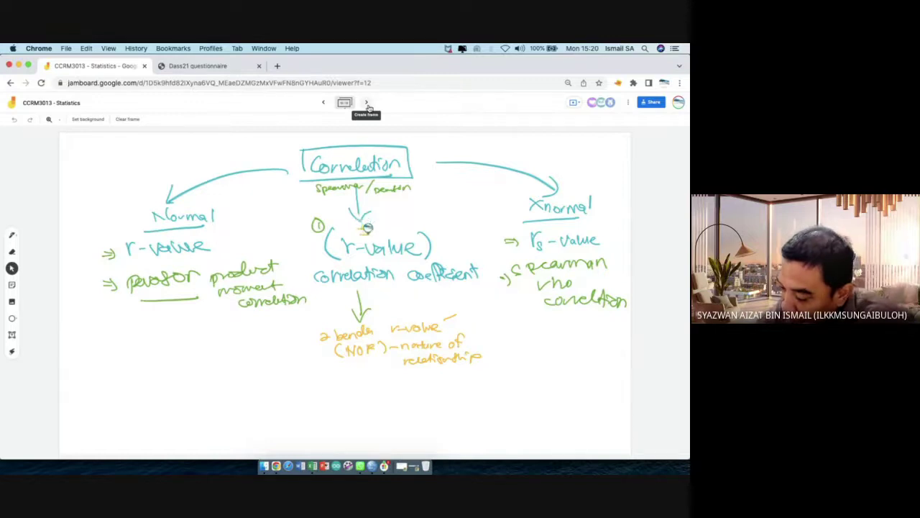
# Write the range ±1.0 with the example values 0.87 and -0.345 above the r-value
pyautogui.moveTo(377, 224)
pyautogui.mouseDown()
pyautogui.moveTo(390, 226)
pyautogui.moveTo(343, 231)
pyautogui.mouseUp()
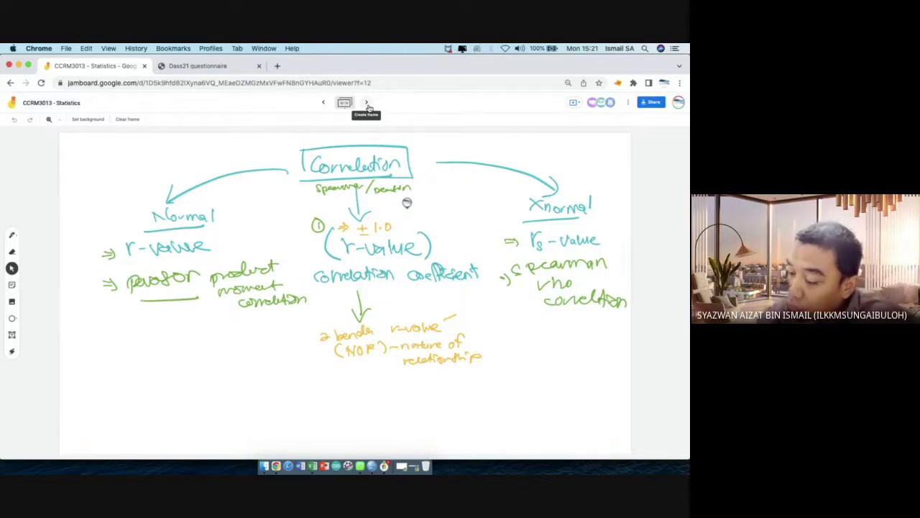
pyautogui.moveTo(413, 205)
pyautogui.mouseDown()
pyautogui.moveTo(430, 208)
pyautogui.moveTo(417, 224)
pyautogui.moveTo(438, 222)
pyautogui.mouseUp()
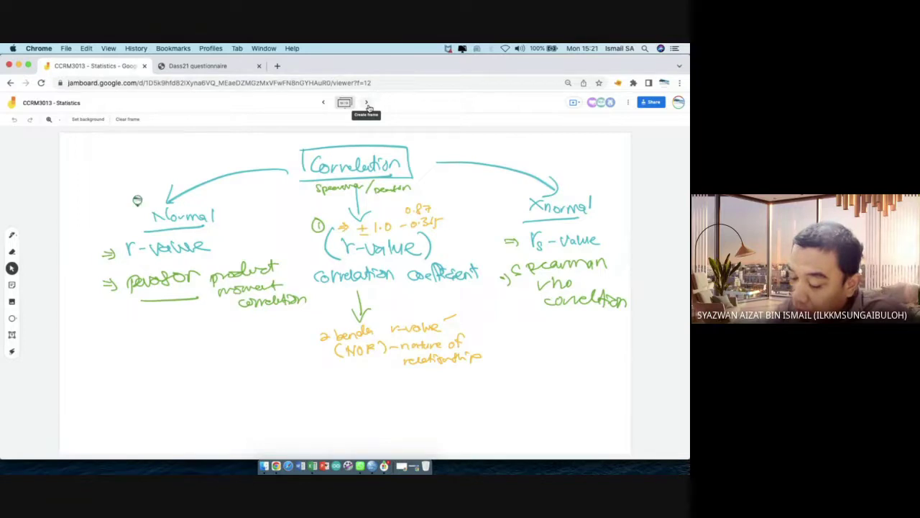
# Box the Normal and Xnormal headings and extend the nature of relationship into strength and direction branches, with direction split into +ve and -ve
pyautogui.moveTo(137, 199)
pyautogui.mouseDown()
pyautogui.moveTo(222, 200)
pyautogui.moveTo(230, 225)
pyautogui.mouseUp()
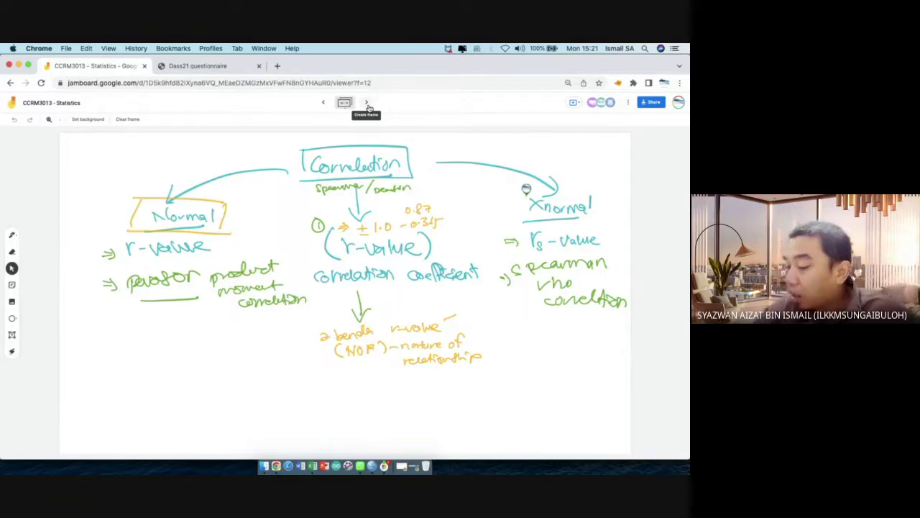
pyautogui.moveTo(525, 189)
pyautogui.mouseDown()
pyautogui.moveTo(614, 190)
pyautogui.moveTo(617, 218)
pyautogui.mouseUp()
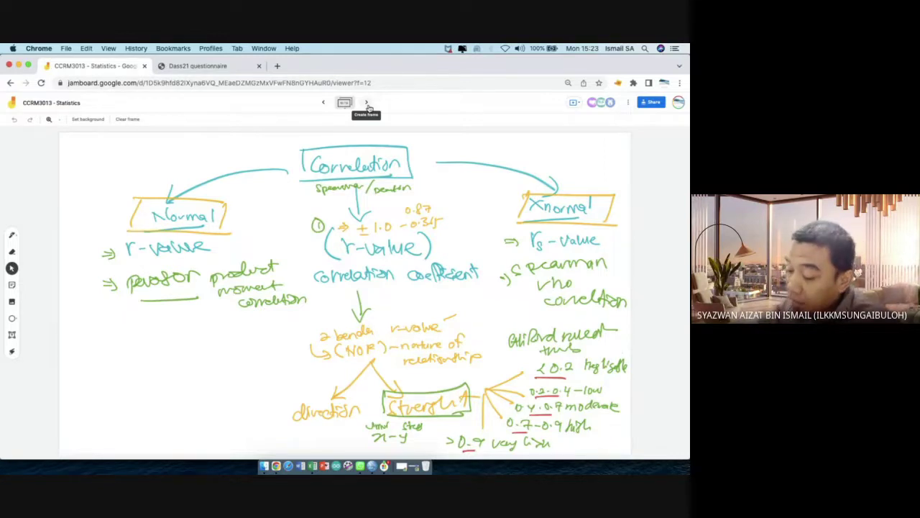
pyautogui.moveTo(285, 412)
pyautogui.mouseDown()
pyautogui.moveTo(274, 391)
pyautogui.moveTo(268, 412)
pyautogui.moveTo(267, 391)
pyautogui.moveTo(265, 410)
pyautogui.mouseUp()
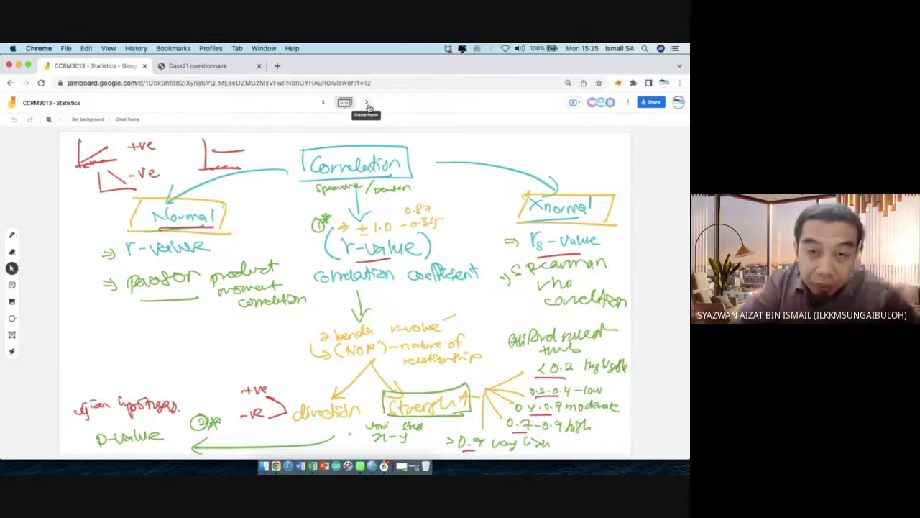
# Switch back to the Data ADRC.sav data file in SPSS and open the Bivariate Correlations dialog
pyautogui.hotkey('ctrl', 'Up')
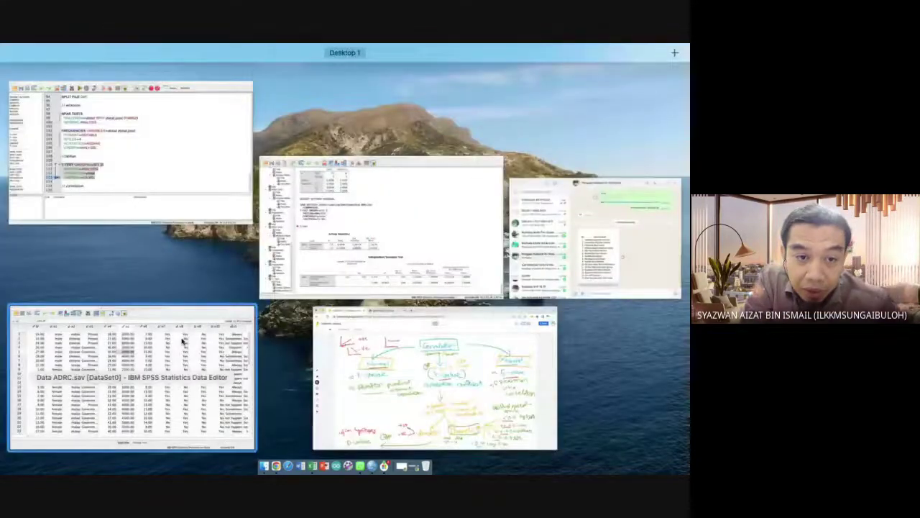
pyautogui.click(182, 342)
pyautogui.click(182, 338)
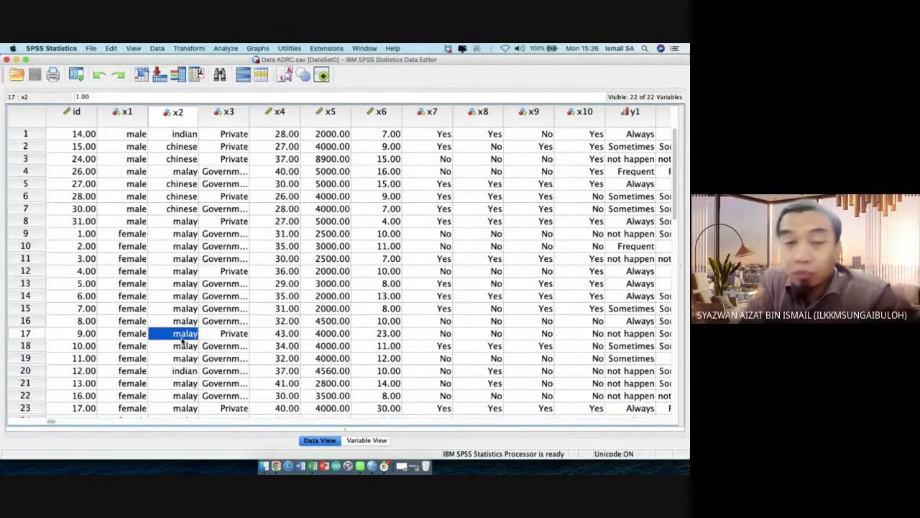
pyautogui.click(225, 48)
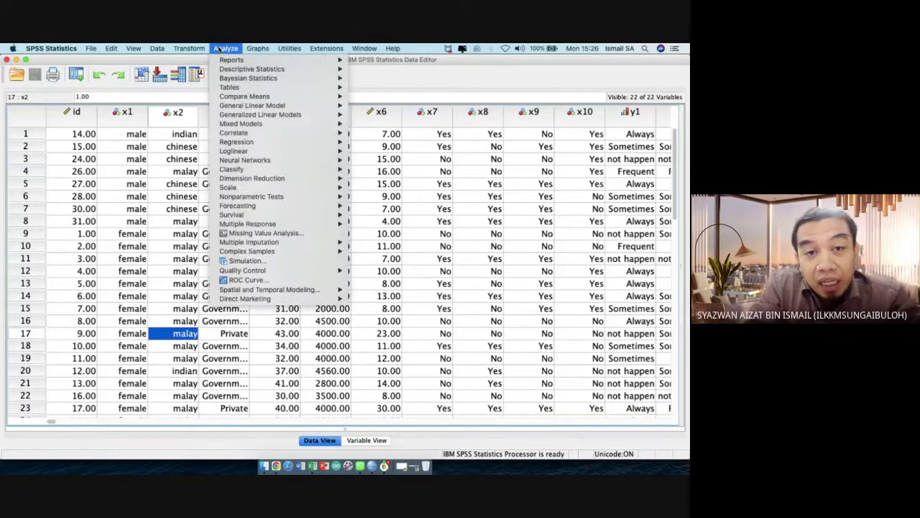
pyautogui.moveTo(256, 89)
pyautogui.moveTo(273, 135)
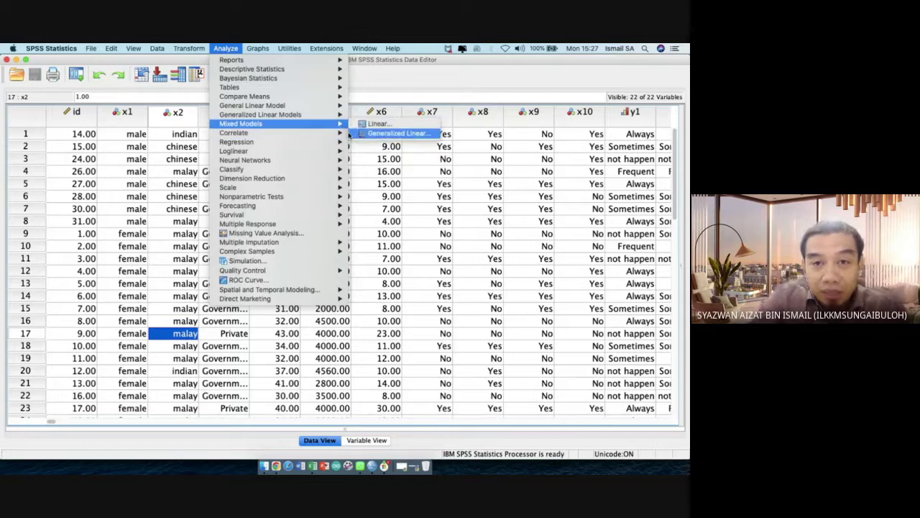
pyautogui.click(355, 135)
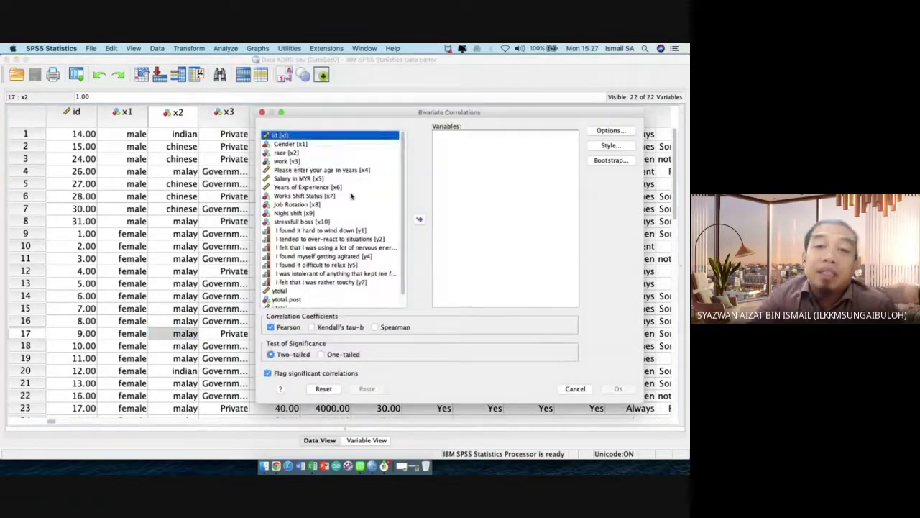
# Add ytotal and Salary in MYR [x5] as the variables of the bivariate correlation
pyautogui.click(342, 290)
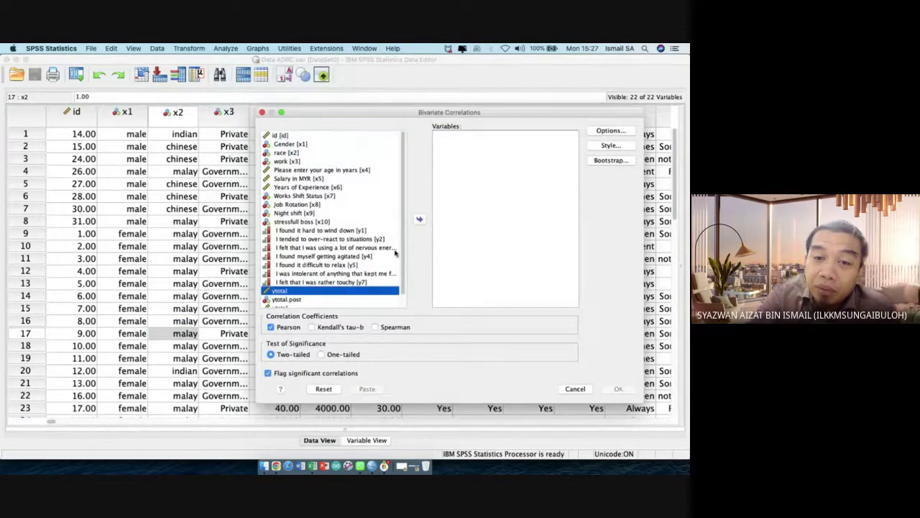
pyautogui.click(420, 220)
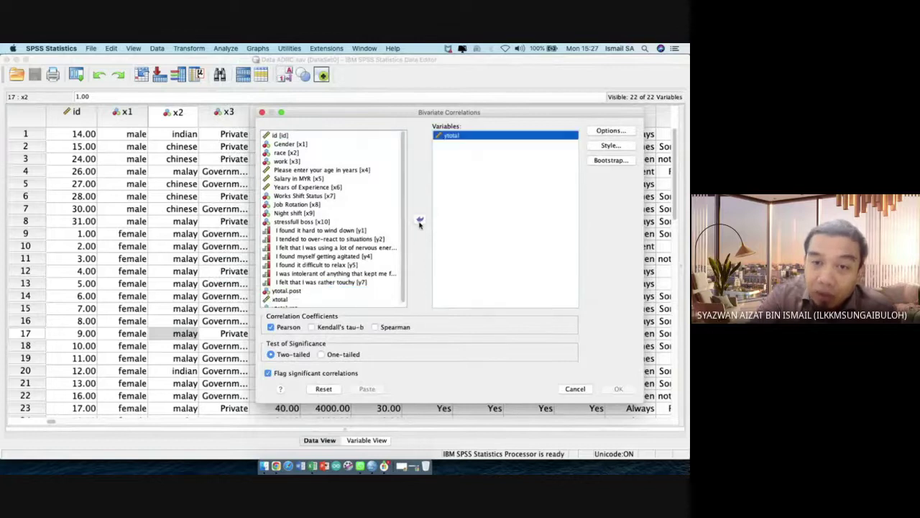
pyautogui.click(372, 179)
pyautogui.click(420, 220)
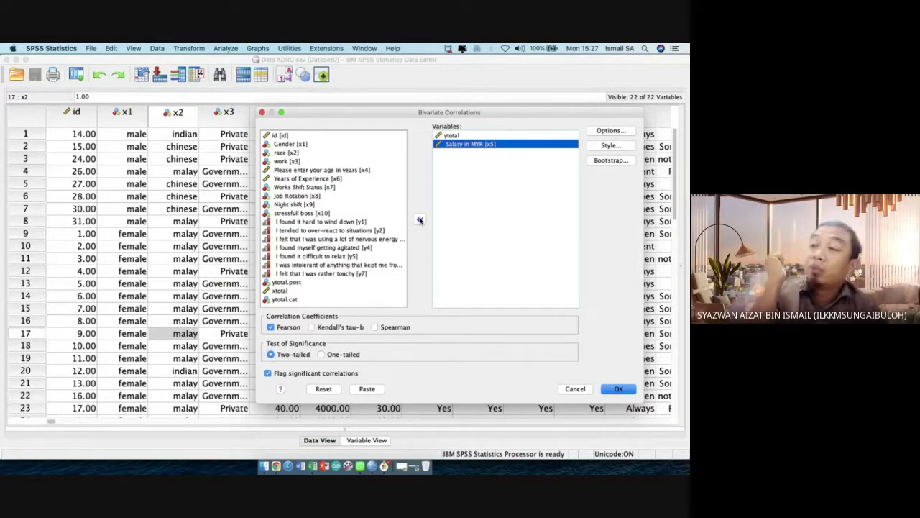
# Switch to the Jamboard, move on to a blank frame and write the underlined heading "Hypothesis Correlation"
pyautogui.hotkey('ctrl', 'Up')
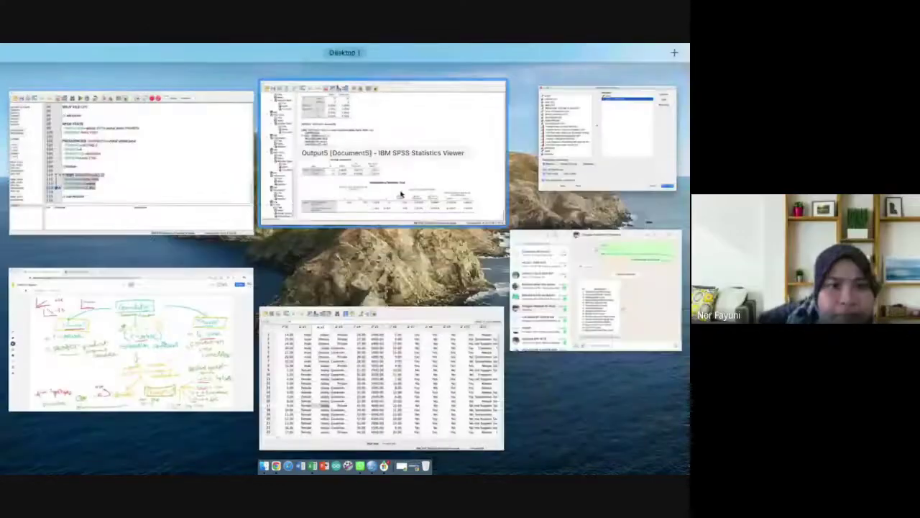
pyautogui.click(191, 327)
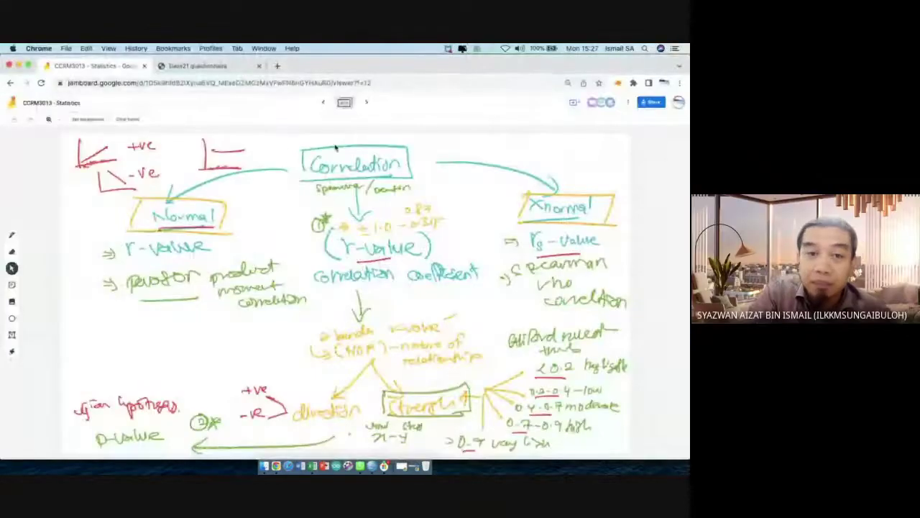
pyautogui.click(368, 105)
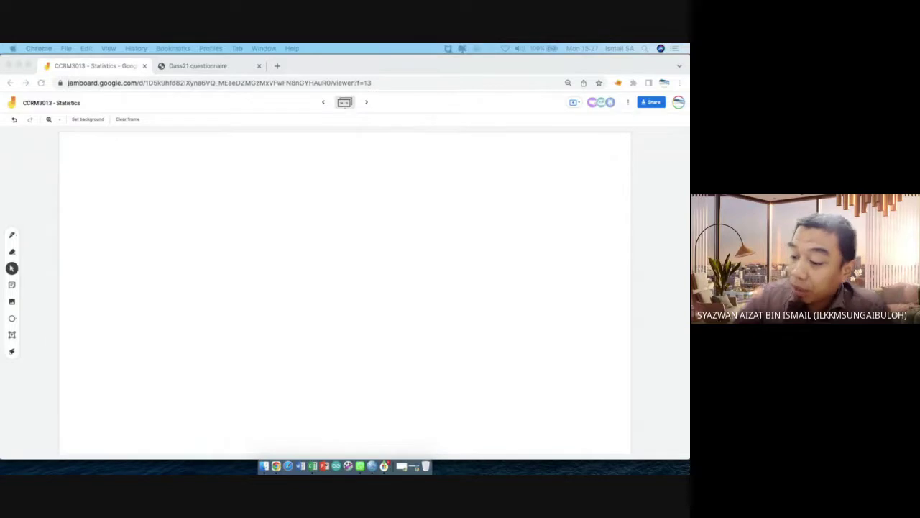
pyautogui.moveTo(132, 150); pyautogui.dragTo(131, 164)
pyautogui.moveTo(131, 157); pyautogui.dragTo(141, 157)
pyautogui.moveTo(141, 149)
pyautogui.mouseDown()
pyautogui.moveTo(140, 164)
pyautogui.moveTo(214, 148)
pyautogui.moveTo(205, 160)
pyautogui.moveTo(259, 160)
pyautogui.mouseUp()
pyautogui.click(149, 151)
pyautogui.moveTo(266, 154); pyautogui.dragTo(330, 152)
pyautogui.moveTo(121, 173); pyautogui.dragTo(325, 170)
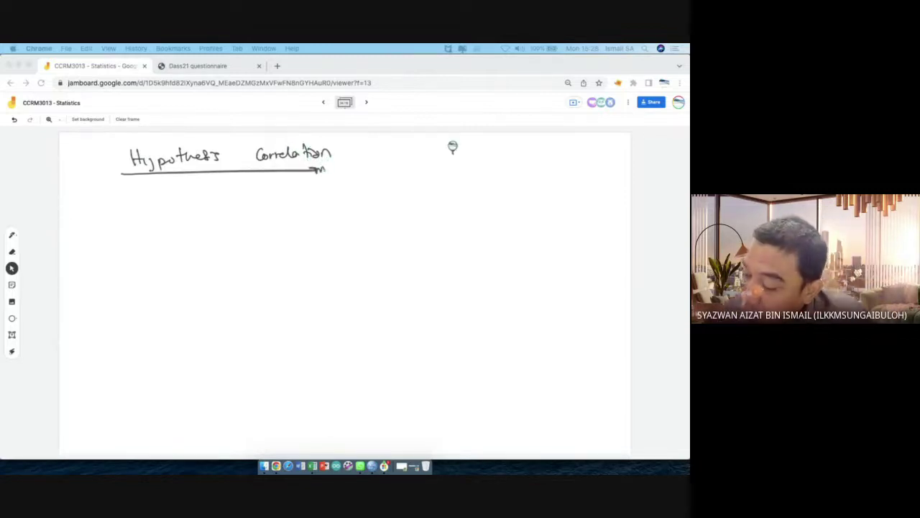
# Write the word "Slope" beside the heading, draw a box around it and add a scribbled mark next to it
pyautogui.moveTo(452, 148); pyautogui.dragTo(492, 155)
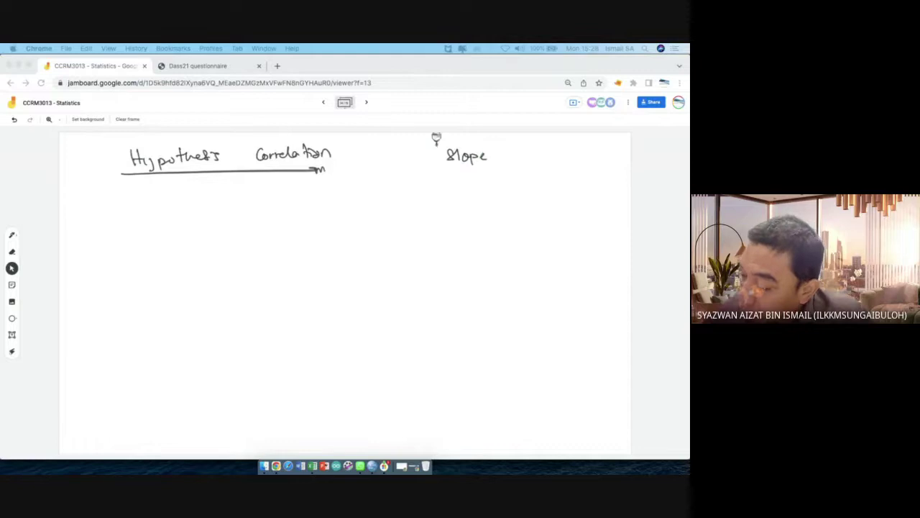
pyautogui.moveTo(436, 148)
pyautogui.mouseDown()
pyautogui.moveTo(494, 154)
pyautogui.moveTo(434, 158)
pyautogui.moveTo(436, 145)
pyautogui.mouseUp()
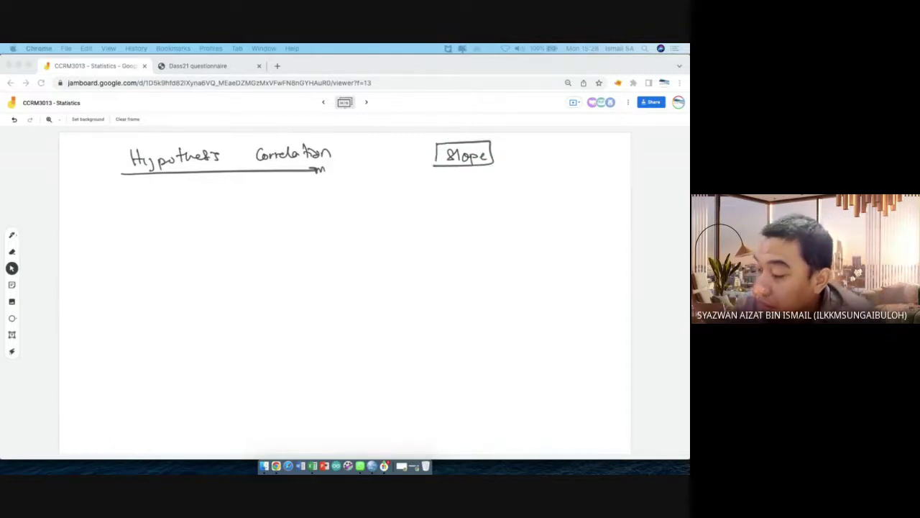
pyautogui.moveTo(534, 145)
pyautogui.mouseDown()
pyautogui.moveTo(533, 162)
pyautogui.moveTo(558, 162)
pyautogui.moveTo(556, 146)
pyautogui.moveTo(566, 150)
pyautogui.moveTo(549, 136)
pyautogui.mouseUp()
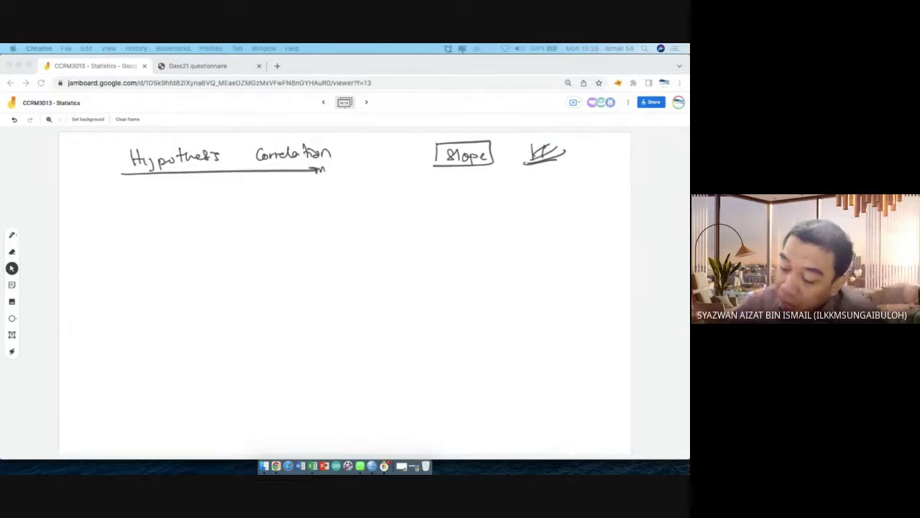
# Write ρ = 0 below the heading row and draw a red arrow and an arrow from Slope to it
pyautogui.moveTo(381, 192); pyautogui.dragTo(412, 185)
pyautogui.moveTo(405, 189); pyautogui.dragTo(412, 189)
pyautogui.moveTo(425, 181); pyautogui.dragTo(421, 179)
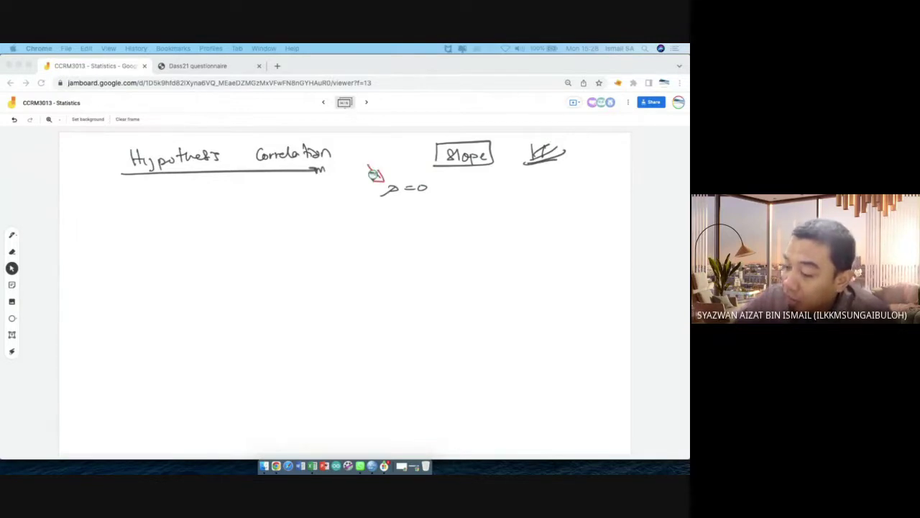
pyautogui.moveTo(432, 160); pyautogui.dragTo(404, 170)
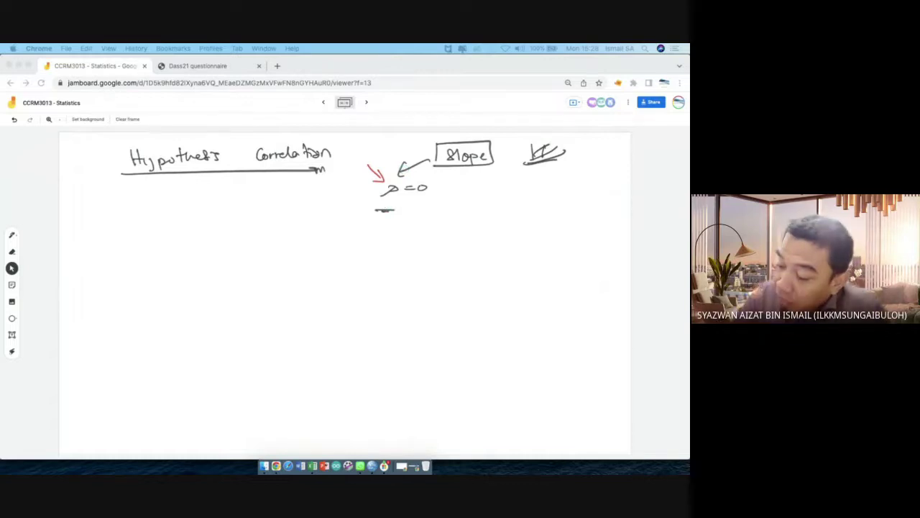
# Label ρ = 0 as H0, write HA: ρ ≠ 0, ρ > 0 and ρ < 0 beneath it, and annotate ρ as "script symbol"
pyautogui.moveTo(355, 180)
pyautogui.mouseDown()
pyautogui.moveTo(353, 191)
pyautogui.moveTo(361, 183)
pyautogui.moveTo(368, 198)
pyautogui.moveTo(351, 228)
pyautogui.moveTo(414, 222)
pyautogui.mouseUp()
pyautogui.moveTo(402, 228); pyautogui.dragTo(414, 227)
pyautogui.moveTo(413, 218)
pyautogui.mouseDown()
pyautogui.moveTo(406, 231)
pyautogui.moveTo(428, 216)
pyautogui.mouseUp()
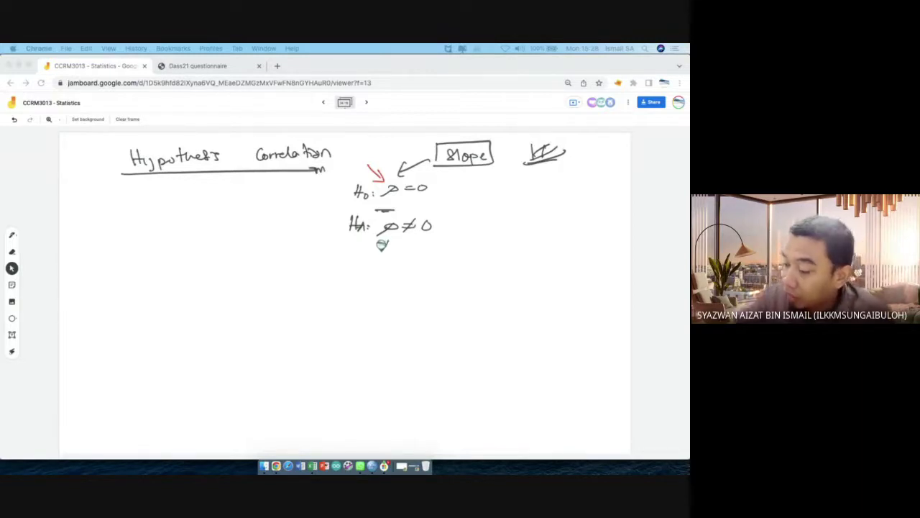
pyautogui.moveTo(384, 243)
pyautogui.mouseDown()
pyautogui.moveTo(407, 248)
pyautogui.moveTo(392, 266)
pyautogui.mouseUp()
pyautogui.moveTo(392, 266); pyautogui.dragTo(400, 270)
pyautogui.moveTo(410, 262); pyautogui.dragTo(414, 270)
pyautogui.moveTo(360, 281); pyautogui.dragTo(381, 281)
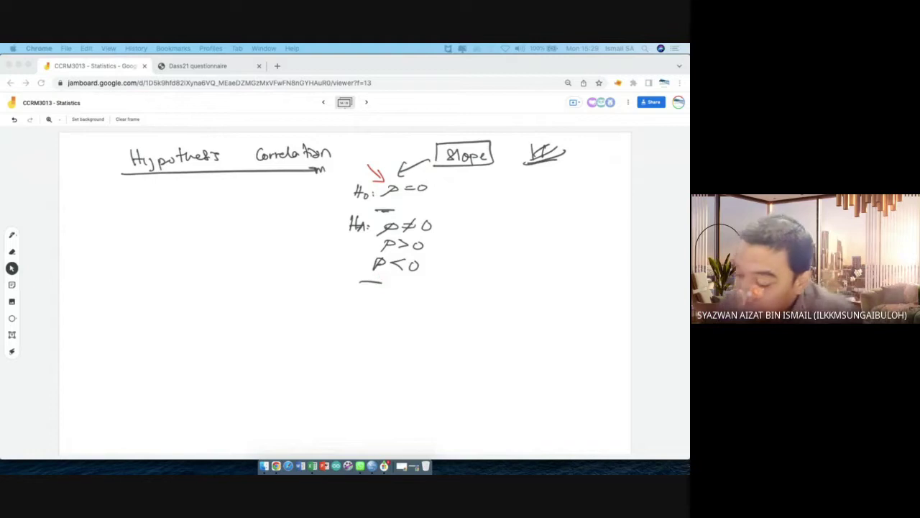
pyautogui.moveTo(394, 213)
pyautogui.mouseDown()
pyautogui.moveTo(429, 195)
pyautogui.moveTo(499, 189)
pyautogui.moveTo(510, 199)
pyautogui.moveTo(547, 181)
pyautogui.moveTo(548, 205)
pyautogui.mouseUp()
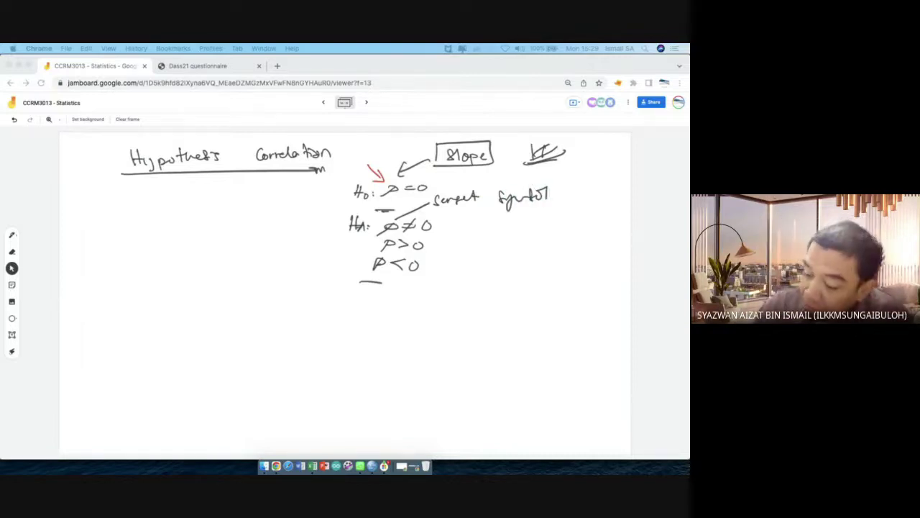
# Write the labels H0: and HA: one under the other below the "Hypothesis Correlation" heading
pyautogui.moveTo(106, 192)
pyautogui.mouseDown()
pyautogui.moveTo(107, 213)
pyautogui.moveTo(113, 203)
pyautogui.moveTo(116, 213)
pyautogui.moveTo(107, 242)
pyautogui.mouseUp()
pyautogui.moveTo(106, 235); pyautogui.dragTo(114, 234)
pyautogui.moveTo(114, 228); pyautogui.dragTo(123, 242)
pyautogui.click(126, 234)
pyautogui.click(127, 240)
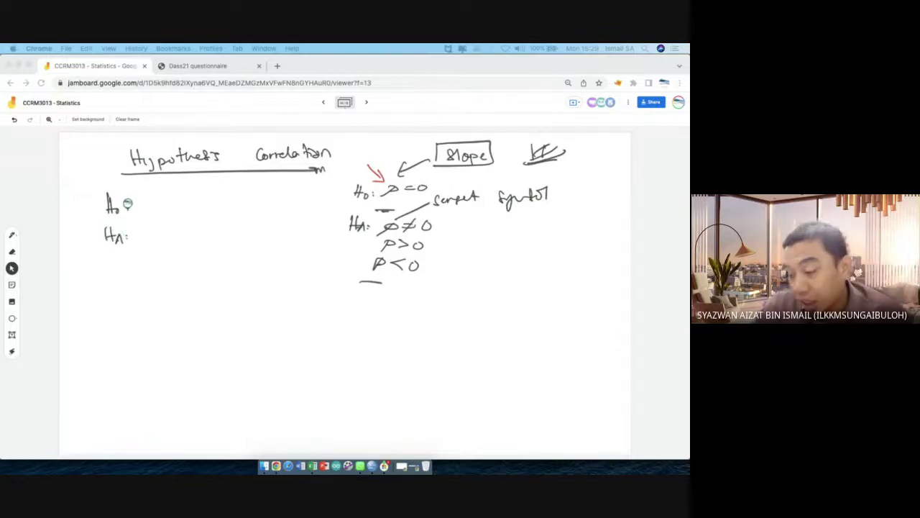
pyautogui.click(126, 204)
pyautogui.click(127, 209)
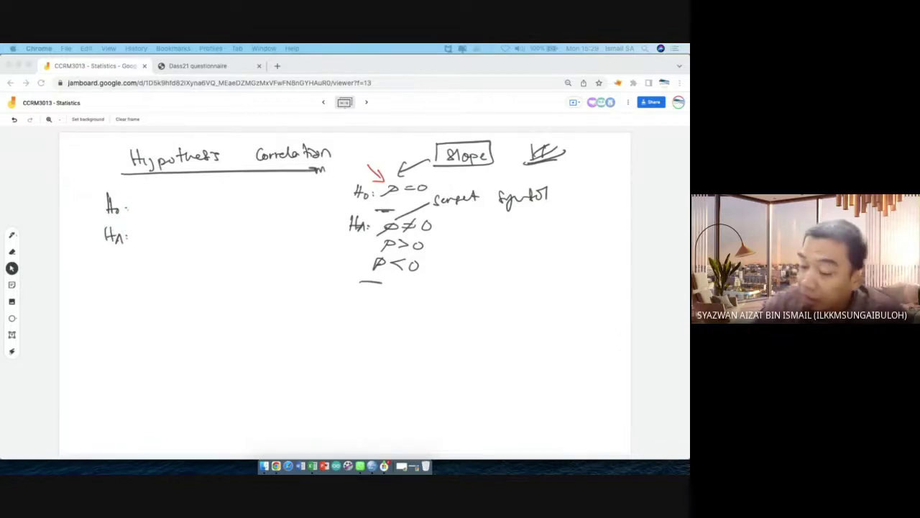
# Write "There is no correlation between salary + stress level" for H0 and underline "no correlation" in orange
pyautogui.moveTo(151, 190)
pyautogui.mouseDown()
pyautogui.moveTo(142, 205)
pyautogui.moveTo(197, 201)
pyautogui.moveTo(214, 189)
pyautogui.moveTo(244, 198)
pyautogui.mouseUp()
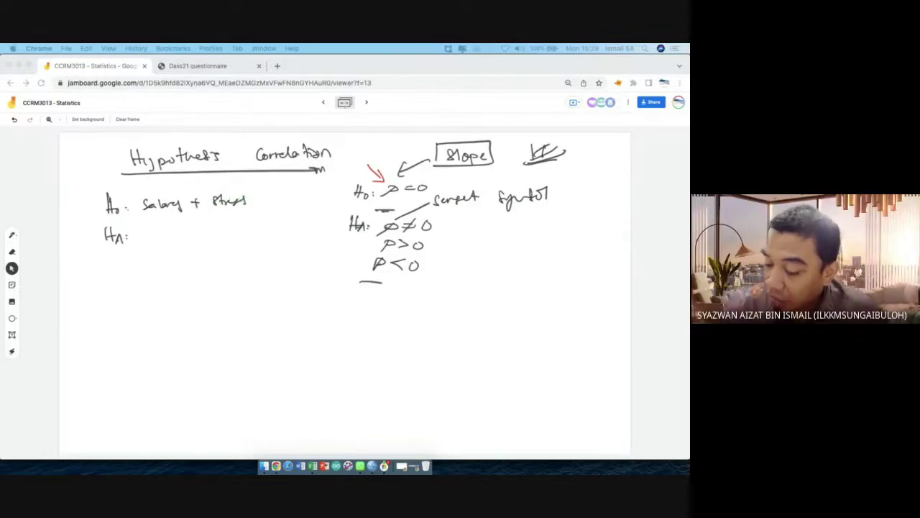
pyautogui.moveTo(196, 201)
pyautogui.mouseDown()
pyautogui.moveTo(144, 194)
pyautogui.moveTo(251, 197)
pyautogui.moveTo(218, 201)
pyautogui.mouseUp()
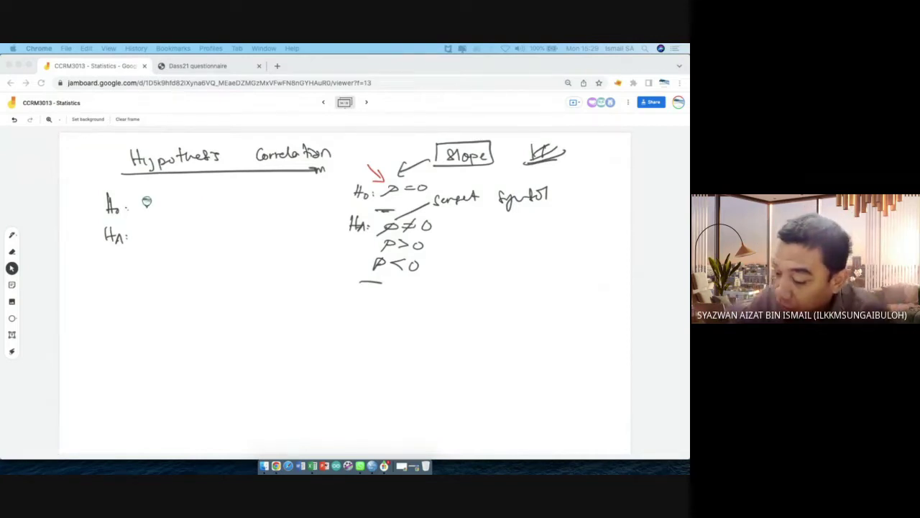
pyautogui.moveTo(142, 191)
pyautogui.mouseDown()
pyautogui.moveTo(155, 205)
pyautogui.moveTo(174, 206)
pyautogui.moveTo(300, 185)
pyautogui.moveTo(305, 194)
pyautogui.moveTo(337, 191)
pyautogui.mouseUp()
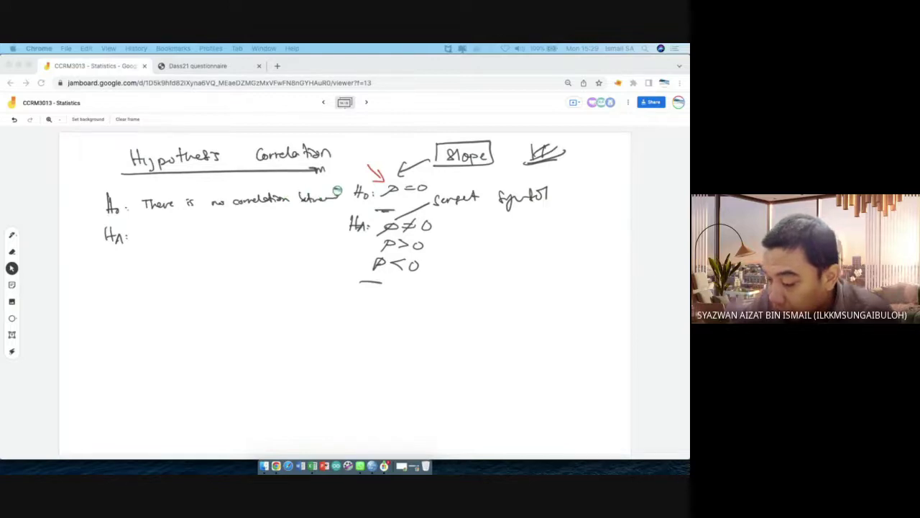
pyautogui.moveTo(152, 210)
pyautogui.mouseDown()
pyautogui.moveTo(198, 212)
pyautogui.moveTo(180, 230)
pyautogui.mouseUp()
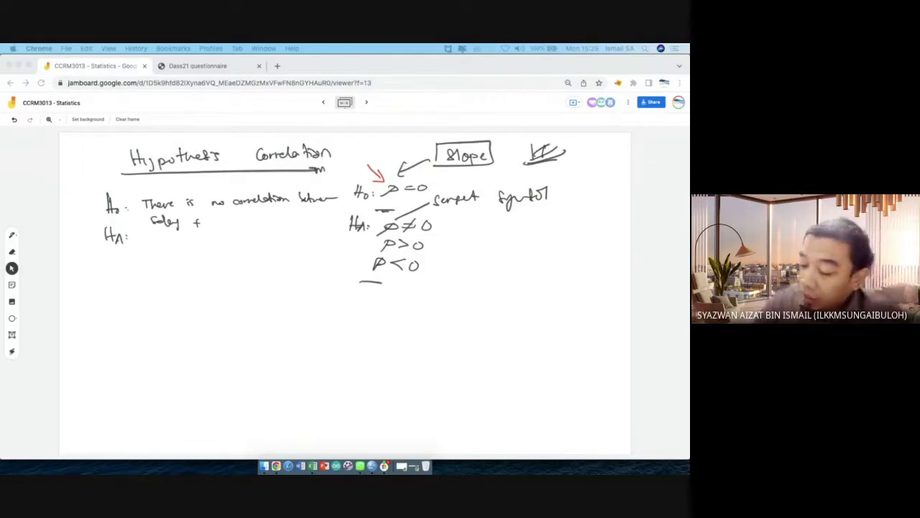
pyautogui.moveTo(217, 219); pyautogui.dragTo(284, 220)
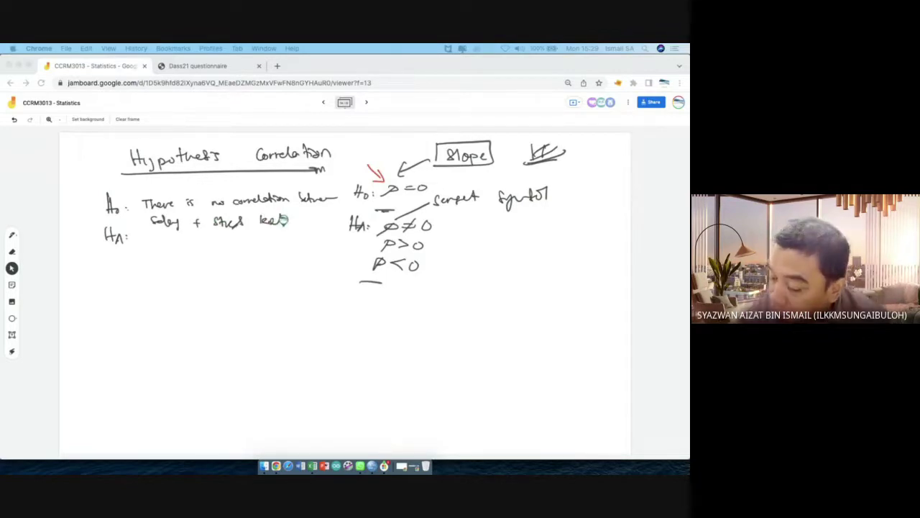
pyautogui.moveTo(190, 213); pyautogui.dragTo(283, 203)
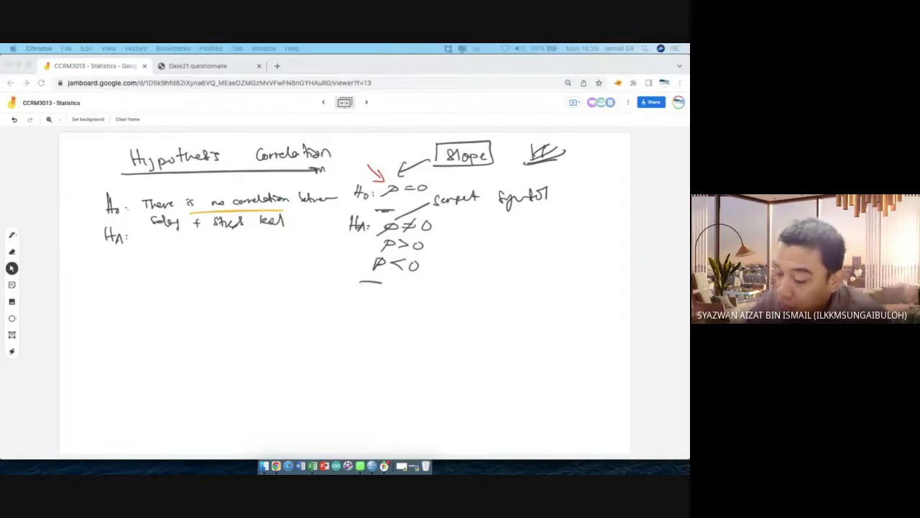
# Write "there is significant correlation between salary + stress level" for HA and underline "significant" twice in orange
pyautogui.moveTo(147, 252)
pyautogui.mouseDown()
pyautogui.moveTo(203, 244)
pyautogui.moveTo(238, 255)
pyautogui.moveTo(308, 243)
pyautogui.mouseUp()
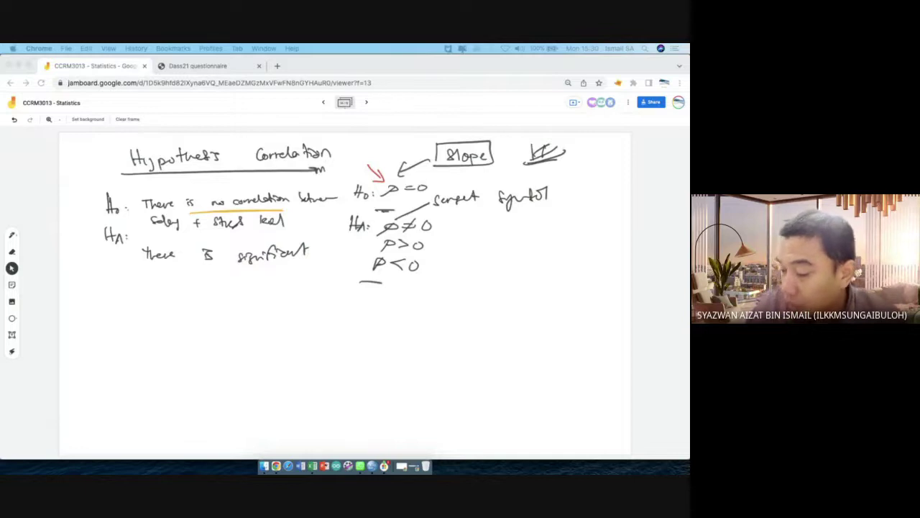
pyautogui.moveTo(155, 272)
pyautogui.mouseDown()
pyautogui.moveTo(269, 261)
pyautogui.moveTo(303, 269)
pyautogui.mouseUp()
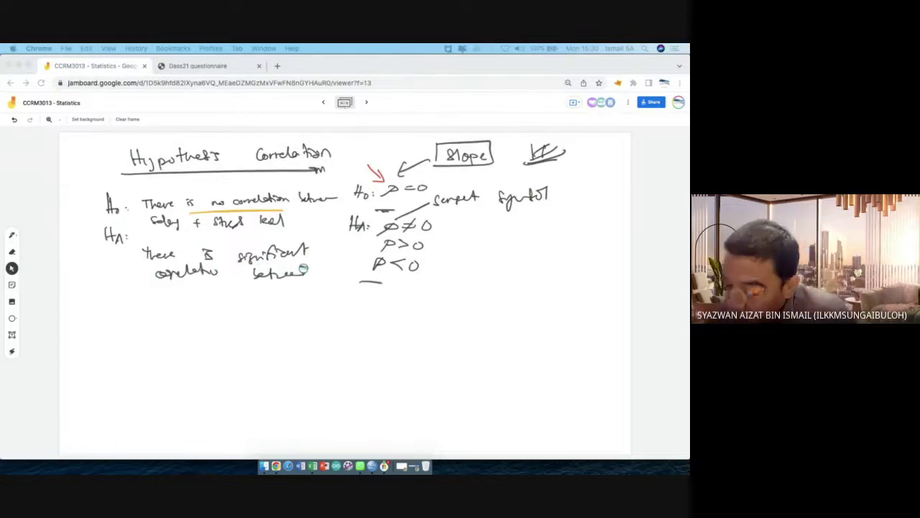
pyautogui.moveTo(160, 279)
pyautogui.mouseDown()
pyautogui.moveTo(162, 292)
pyautogui.moveTo(297, 283)
pyautogui.mouseUp()
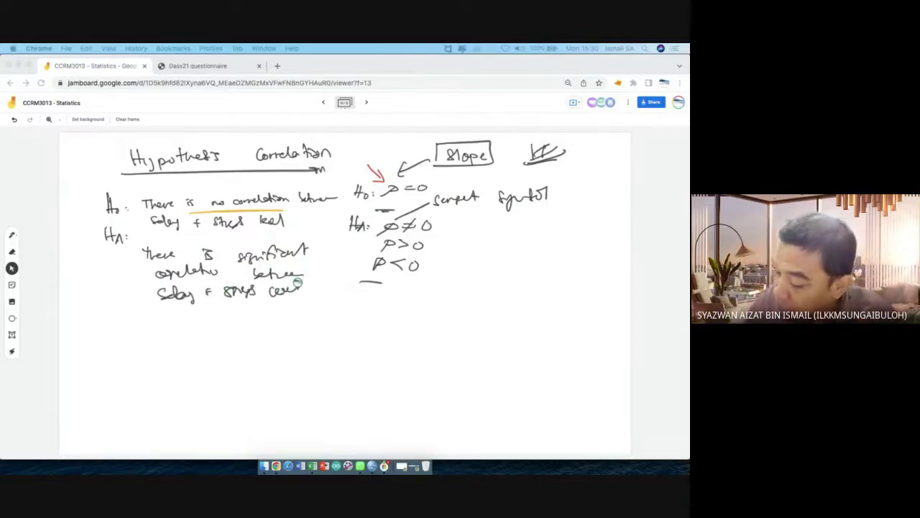
pyautogui.moveTo(228, 264); pyautogui.dragTo(282, 256)
pyautogui.moveTo(228, 265); pyautogui.dragTo(278, 260)
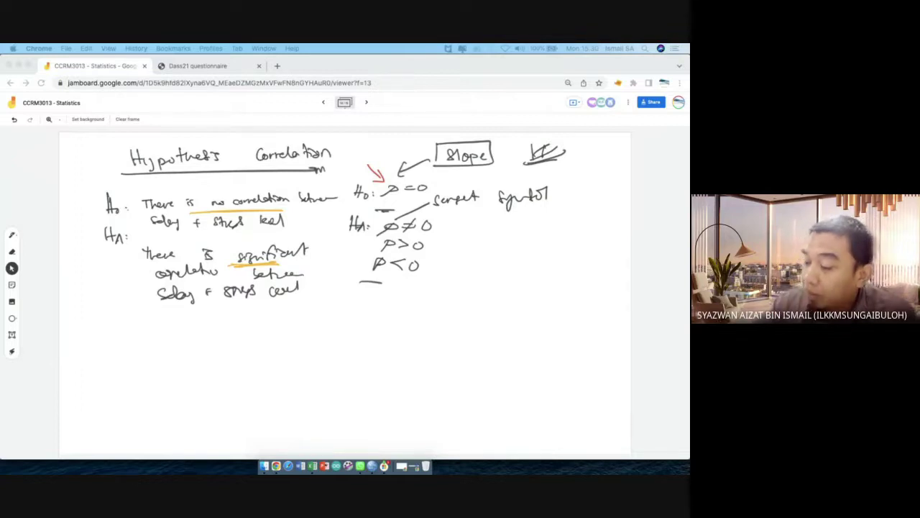
# Number the hypotheses with a circled 1 and add a circled 2 below reading "alpha = 0.05"
pyautogui.moveTo(111, 258)
pyautogui.mouseDown()
pyautogui.moveTo(117, 274)
pyautogui.moveTo(109, 257)
pyautogui.moveTo(108, 277)
pyautogui.mouseUp()
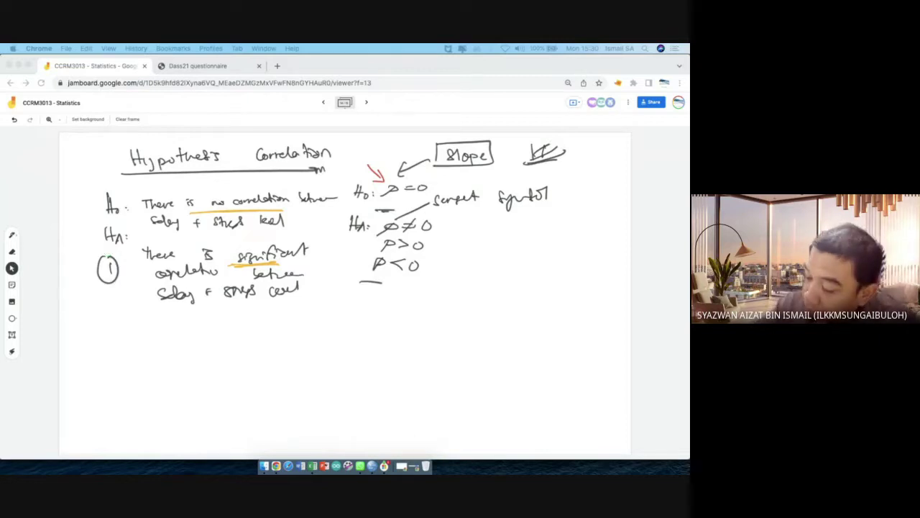
pyautogui.moveTo(103, 323)
pyautogui.mouseDown()
pyautogui.moveTo(114, 336)
pyautogui.moveTo(107, 318)
pyautogui.mouseUp()
pyautogui.moveTo(157, 332)
pyautogui.mouseDown()
pyautogui.moveTo(157, 348)
pyautogui.moveTo(159, 339)
pyautogui.mouseUp()
pyautogui.moveTo(174, 323); pyautogui.dragTo(180, 328)
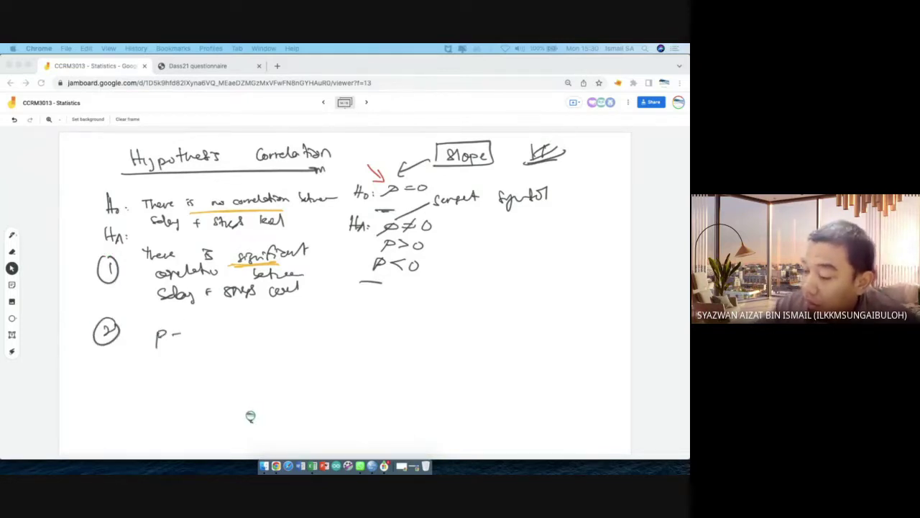
pyautogui.moveTo(140, 333); pyautogui.dragTo(141, 343)
pyautogui.moveTo(146, 317)
pyautogui.mouseDown()
pyautogui.moveTo(146, 342)
pyautogui.moveTo(173, 346)
pyautogui.mouseUp()
pyautogui.moveTo(191, 335); pyautogui.dragTo(221, 333)
pyautogui.moveTo(211, 339); pyautogui.dragTo(248, 328)
pyautogui.click(257, 335)
pyautogui.moveTo(270, 327); pyautogui.dragTo(269, 329)
pyautogui.moveTo(278, 341); pyautogui.dragTo(298, 324)
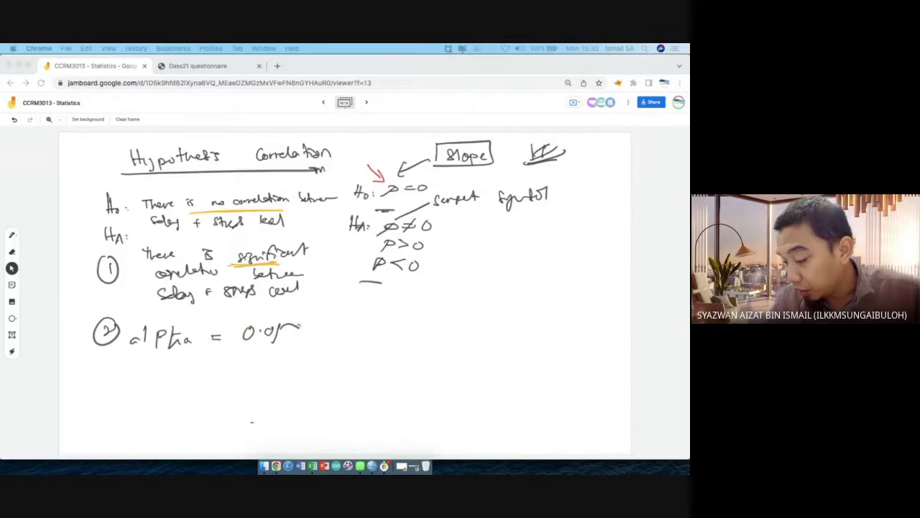
# Add a circled 3 for the report, branching to r-value, split into strength and direction, and to p-value
pyautogui.moveTo(108, 364)
pyautogui.mouseDown()
pyautogui.moveTo(109, 379)
pyautogui.moveTo(116, 355)
pyautogui.moveTo(154, 375)
pyautogui.mouseUp()
pyautogui.moveTo(154, 371)
pyautogui.mouseDown()
pyautogui.moveTo(228, 361)
pyautogui.moveTo(266, 380)
pyautogui.mouseUp()
pyautogui.moveTo(248, 367)
pyautogui.mouseDown()
pyautogui.moveTo(301, 344)
pyautogui.moveTo(350, 351)
pyautogui.moveTo(398, 325)
pyautogui.moveTo(396, 333)
pyautogui.moveTo(415, 331)
pyautogui.moveTo(394, 356)
pyautogui.moveTo(458, 365)
pyautogui.mouseUp()
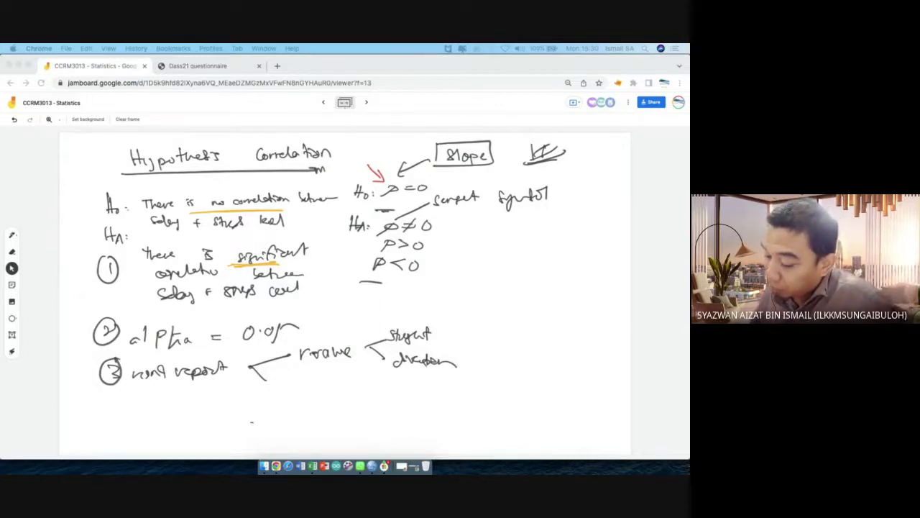
pyautogui.moveTo(277, 364)
pyautogui.mouseDown()
pyautogui.moveTo(284, 379)
pyautogui.moveTo(346, 380)
pyautogui.mouseUp()
# Add a circled 4 labelled "decision" and a circled 5 labelled "conclusion" below the report item
pyautogui.moveTo(115, 387)
pyautogui.mouseDown()
pyautogui.moveTo(110, 405)
pyautogui.moveTo(119, 397)
pyautogui.moveTo(171, 407)
pyautogui.mouseUp()
pyautogui.moveTo(110, 425); pyautogui.dragTo(108, 446)
pyautogui.moveTo(175, 407); pyautogui.dragTo(195, 407)
pyautogui.moveTo(101, 431); pyautogui.dragTo(115, 450)
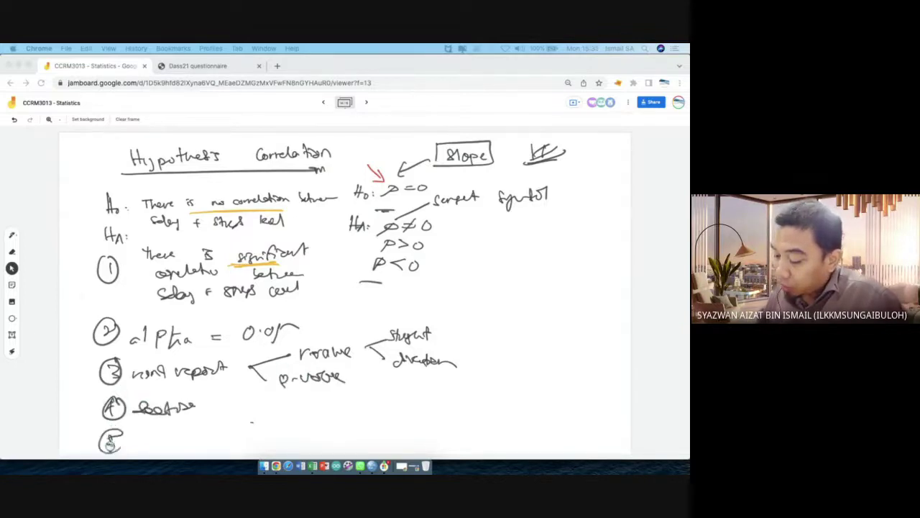
pyautogui.moveTo(195, 407); pyautogui.dragTo(211, 404)
pyautogui.moveTo(108, 429)
pyautogui.mouseDown()
pyautogui.moveTo(154, 440)
pyautogui.moveTo(262, 427)
pyautogui.moveTo(252, 424)
pyautogui.mouseUp()
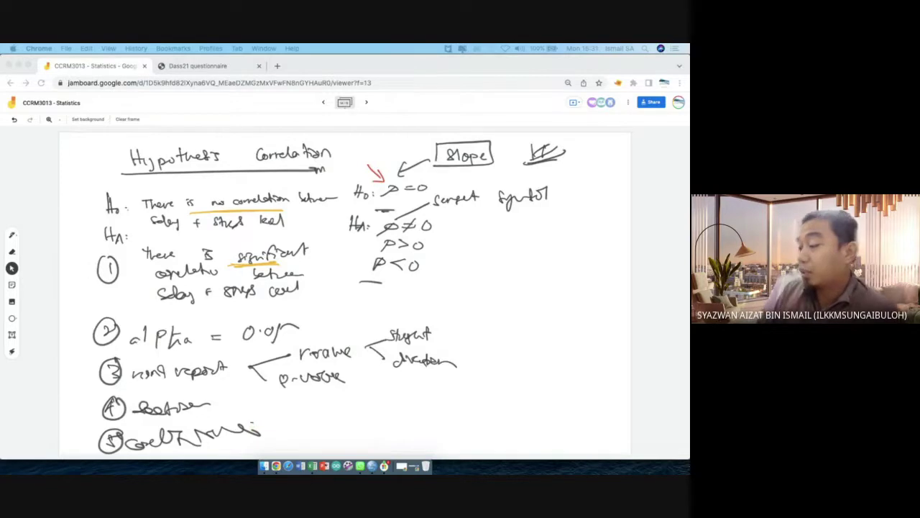
# Switch to SPSS, cancel the pending bivariate correlation and start a new Bivariate Correlations analysis
pyautogui.hotkey('ctrl', 'Up')
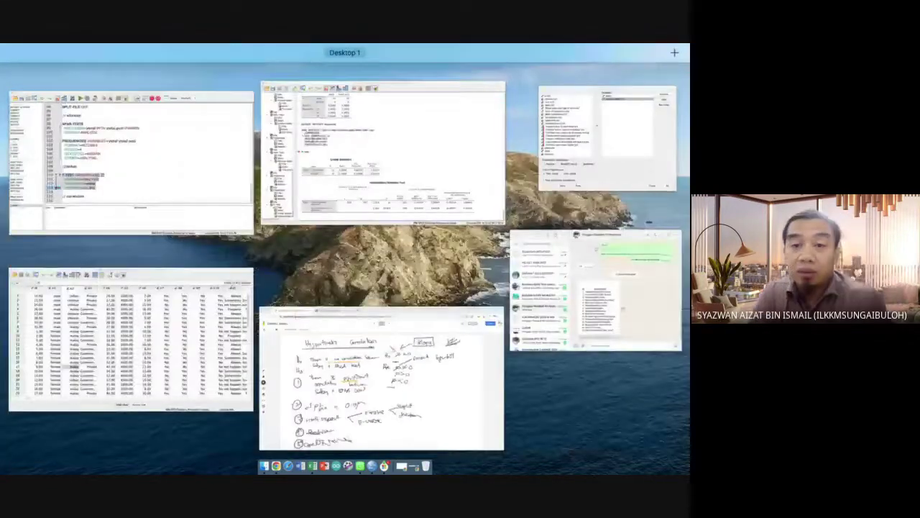
pyautogui.click(602, 171)
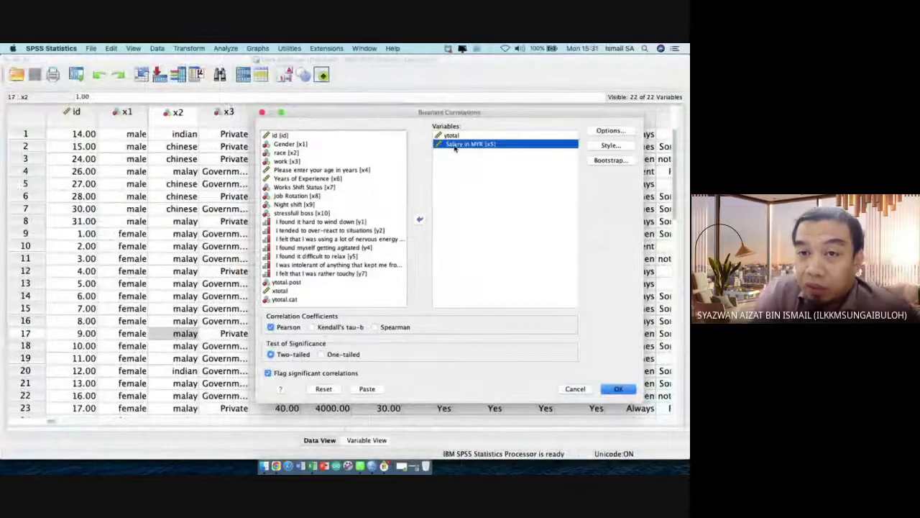
pyautogui.click(575, 389)
pyautogui.click(237, 48)
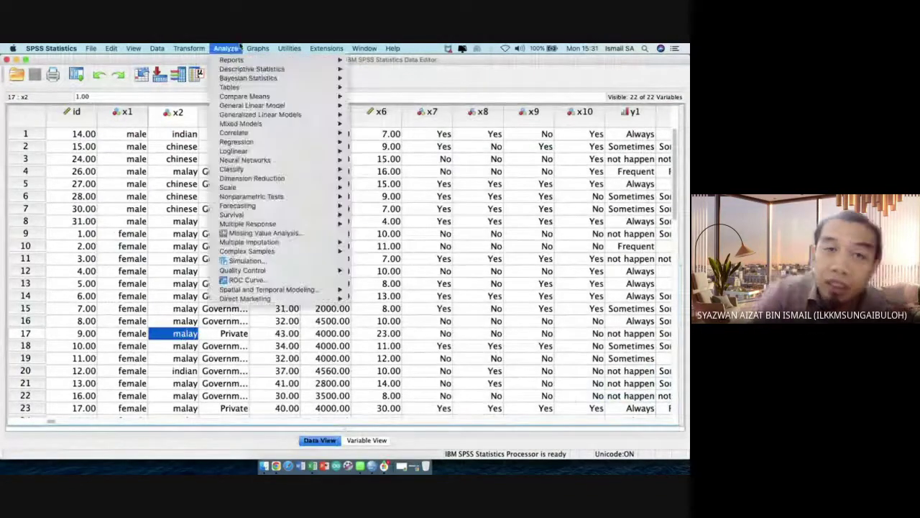
pyautogui.moveTo(338, 135)
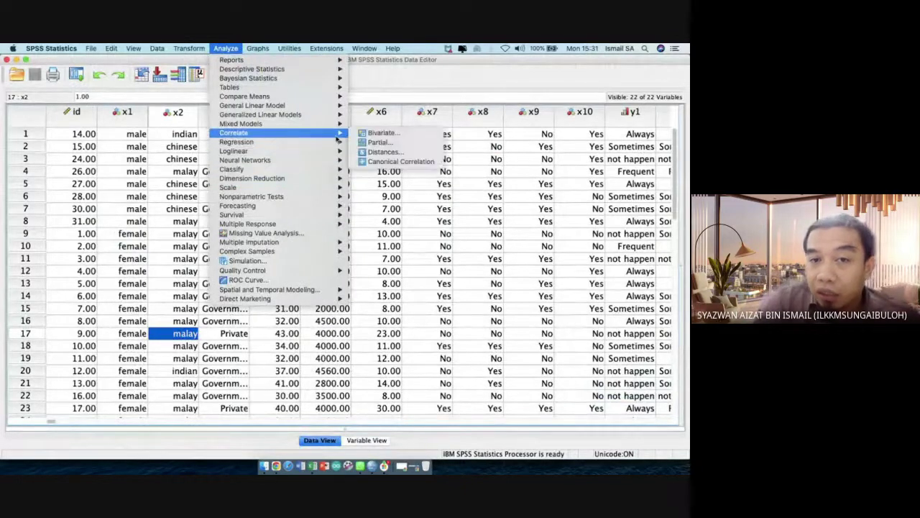
pyautogui.click(379, 133)
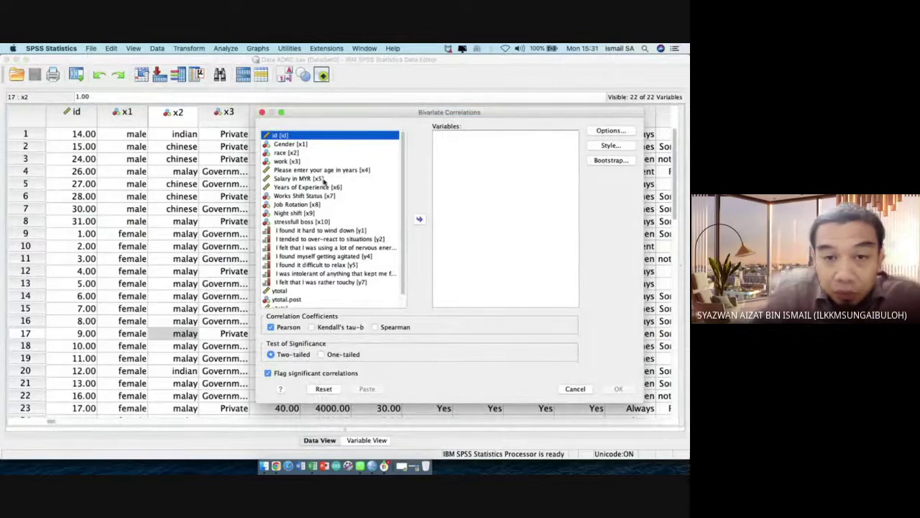
# Add Salary in MYR [x5] and ytotal as the correlation variables
pyautogui.click(324, 178)
pyautogui.click(420, 218)
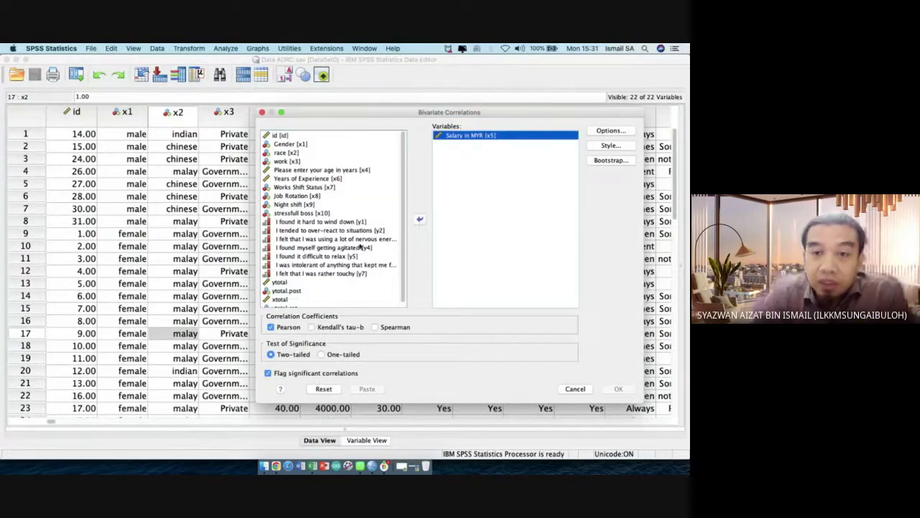
pyautogui.scroll(-1, 359, 247)
pyautogui.click(314, 278)
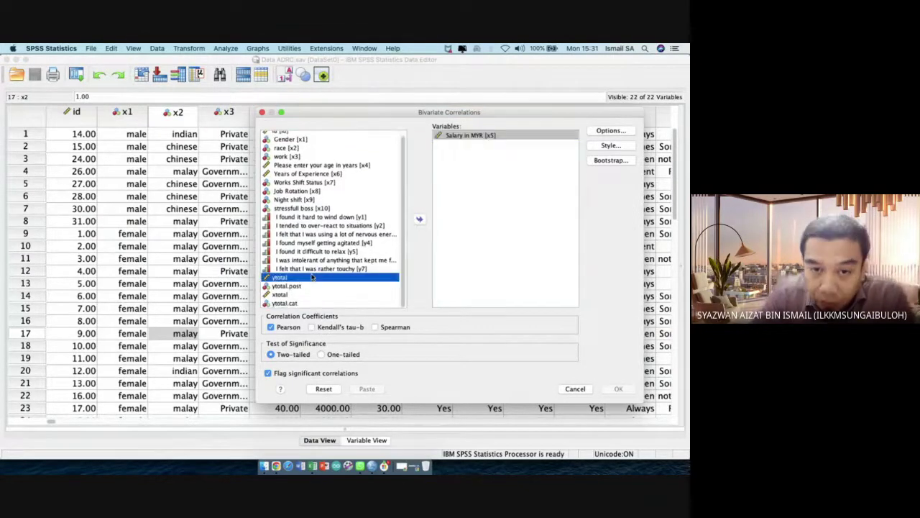
pyautogui.click(420, 219)
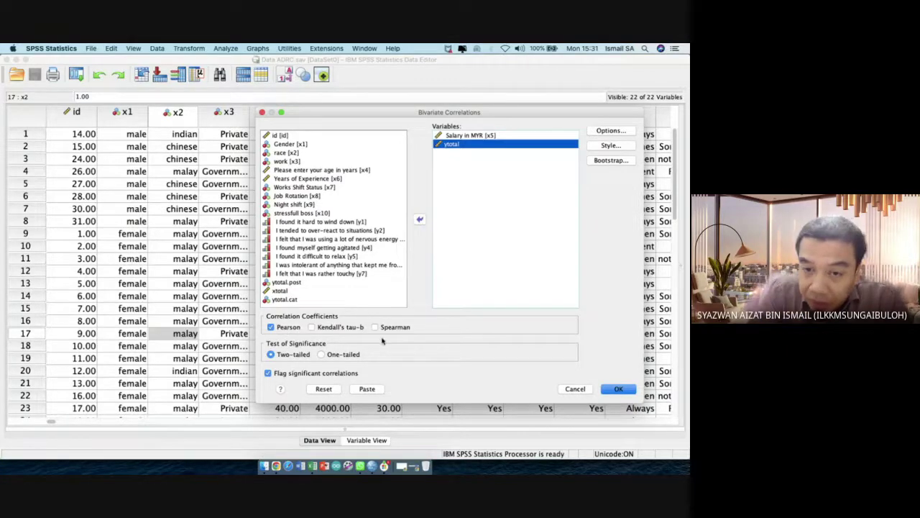
# Try turning the Pearson and Spearman coefficients on and off, ending with only Pearson selected
pyautogui.click(272, 327)
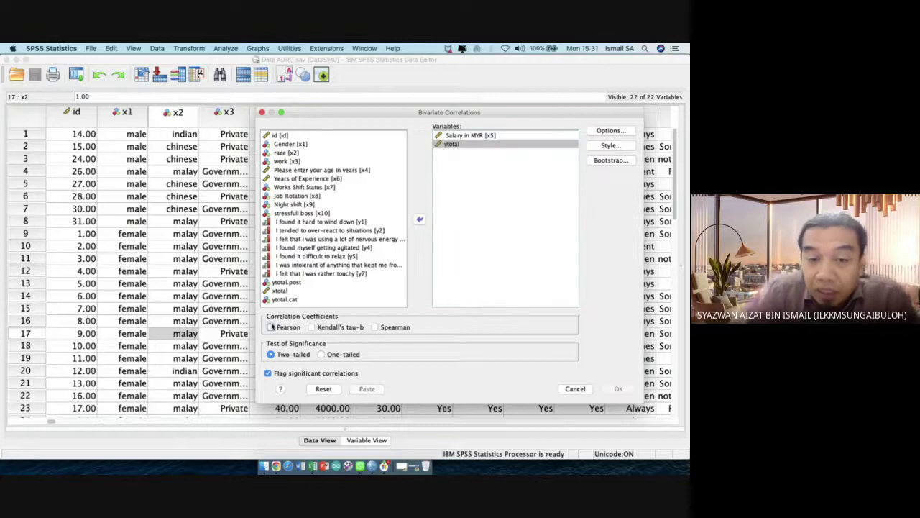
pyautogui.click(271, 326)
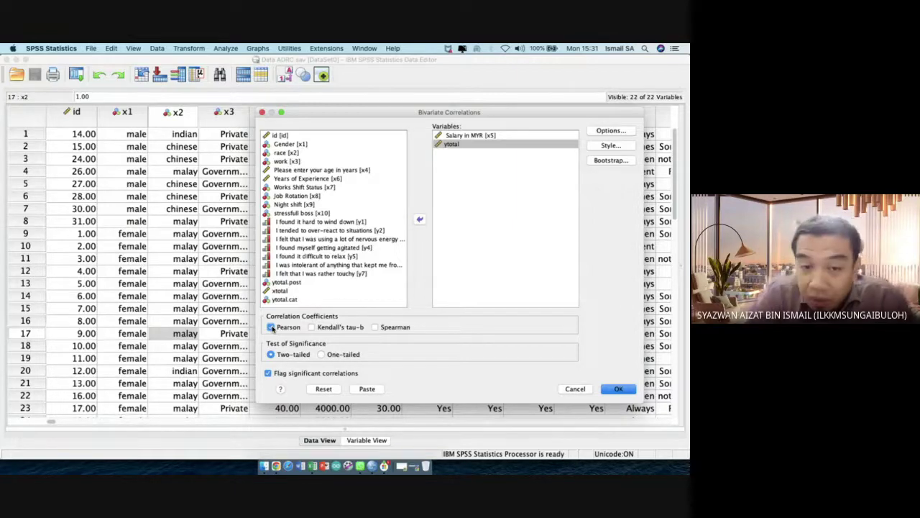
pyautogui.click(271, 326)
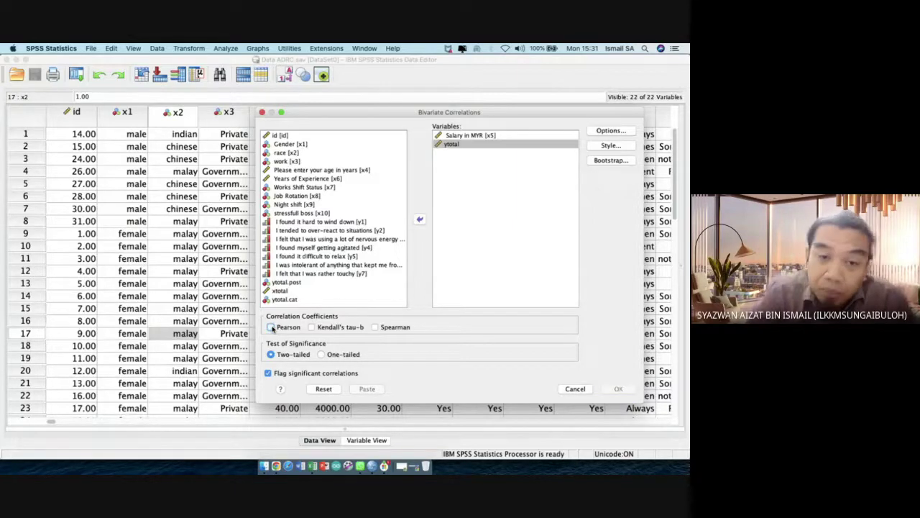
pyautogui.click(388, 328)
pyautogui.click(389, 330)
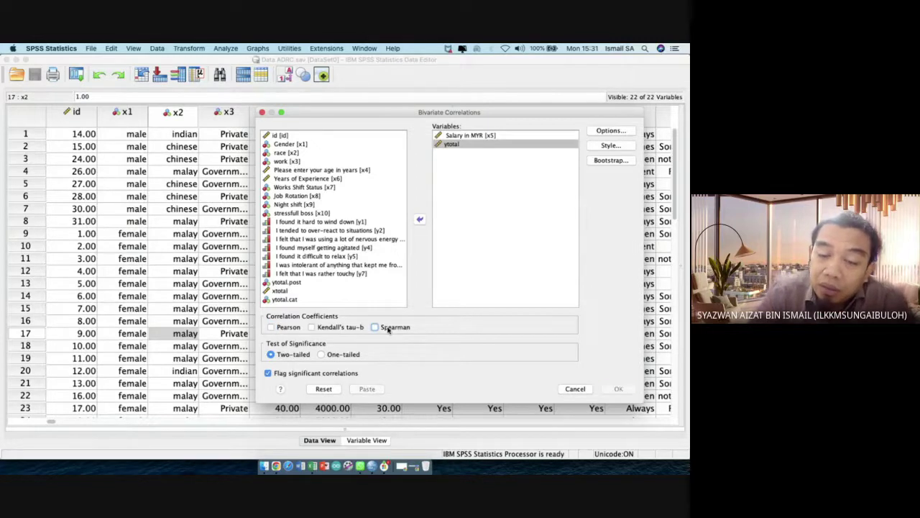
pyautogui.click(270, 327)
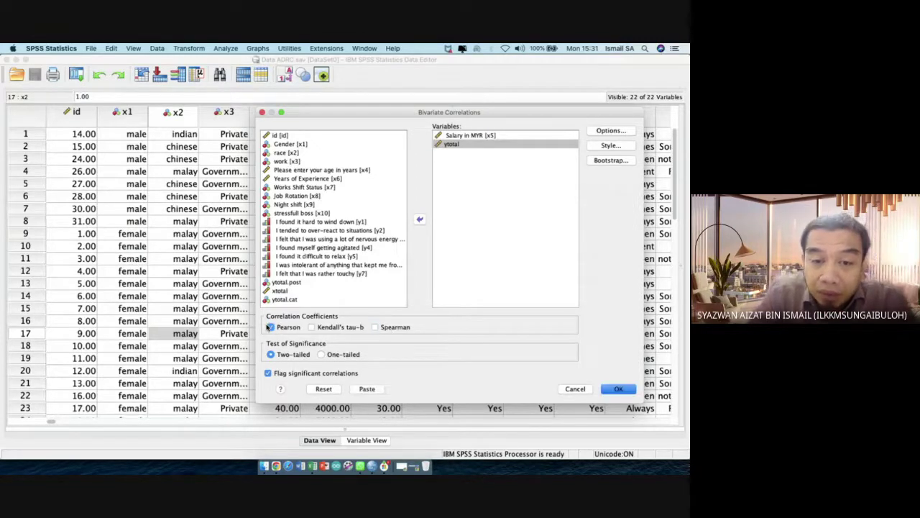
# Paste the Pearson correlation of x5 and ytotal as syntax and run only the CORRELATIONS block from the syntax file
pyautogui.click(365, 389)
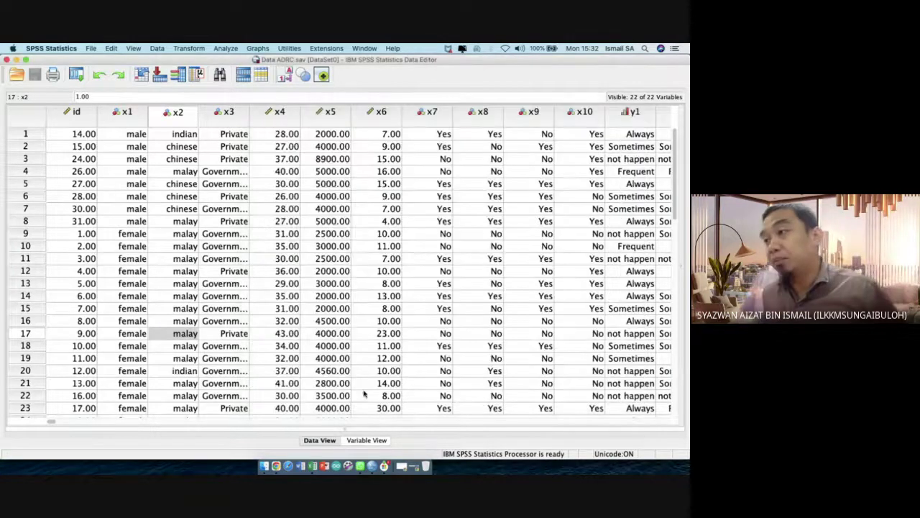
pyautogui.hotkey('ctrl', 'Up')
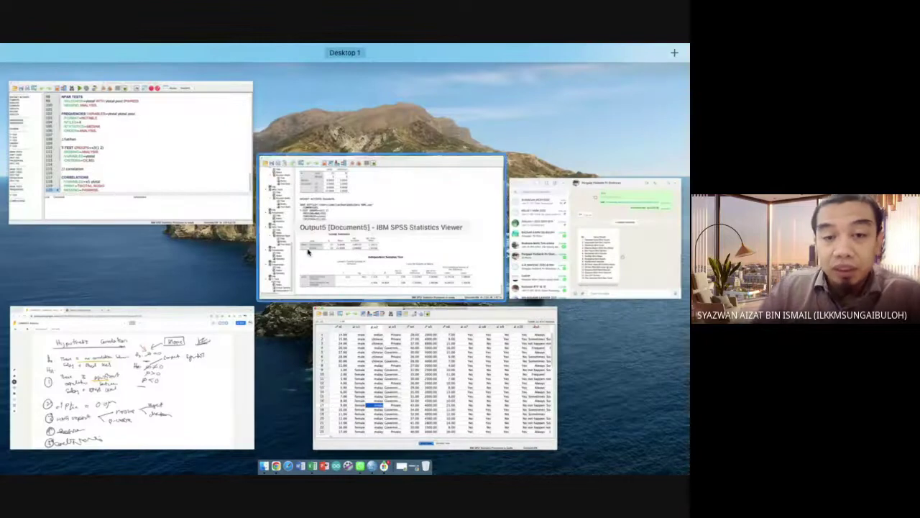
pyautogui.hotkey('ctrl', 'Up')
pyautogui.scroll(-1, 215, 215)
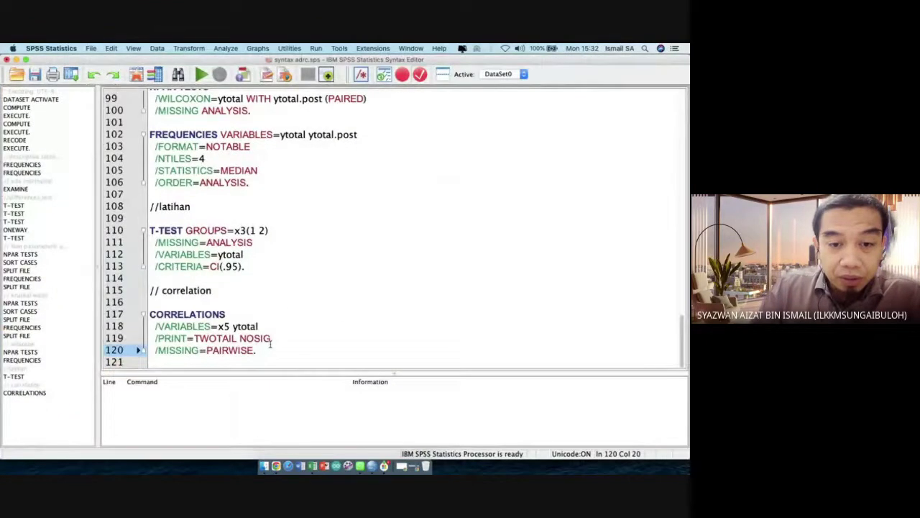
pyautogui.moveTo(258, 351); pyautogui.dragTo(149, 309)
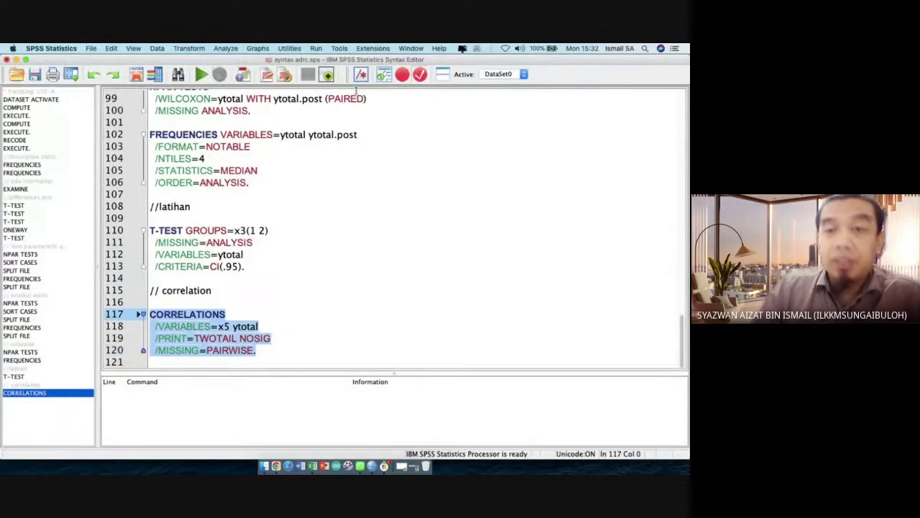
pyautogui.click(202, 74)
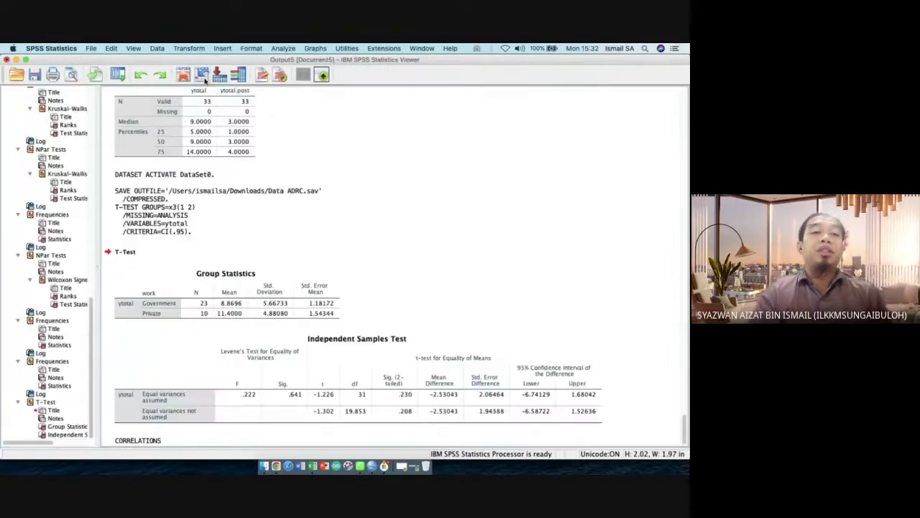
# Examine the Pearson coefficient and two-tailed significance in the Correlations output table for salary and ytotal
pyautogui.click(249, 232)
pyautogui.scroll(-1, 249, 231)
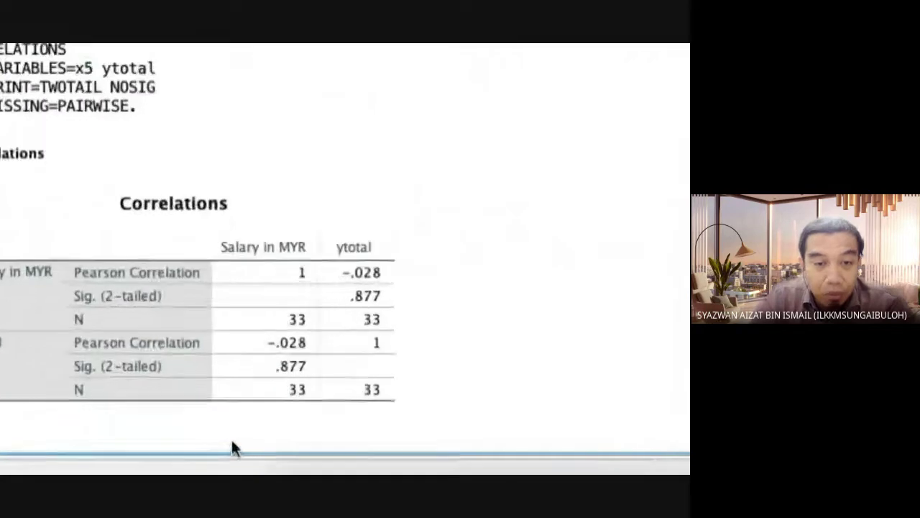
pyautogui.click(226, 351)
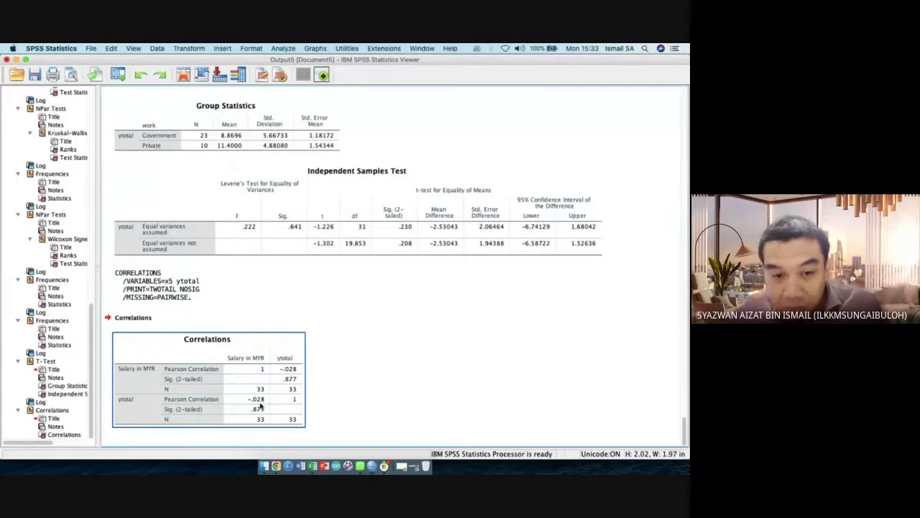
pyautogui.click(253, 438)
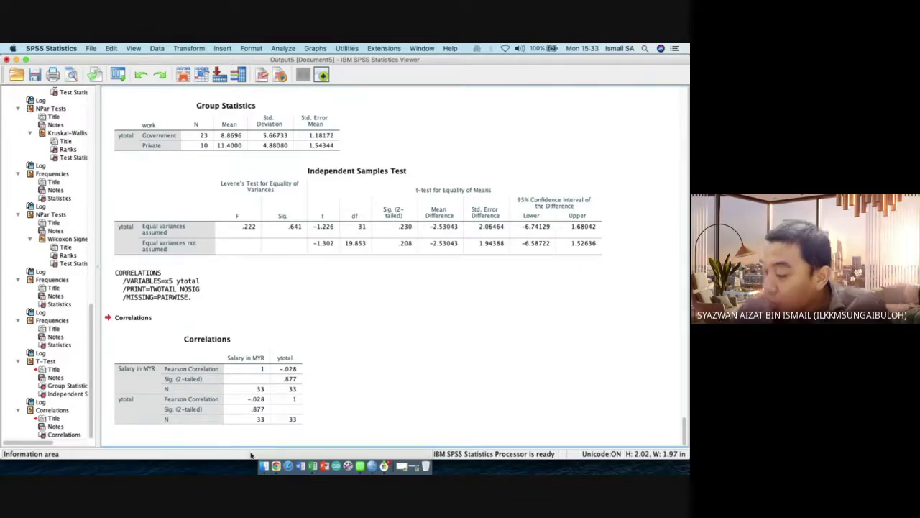
# Switch to the Jamboard and handwrite "<0.2" in red beneath the r-value note
pyautogui.hotkey('ctrl', 'Up')
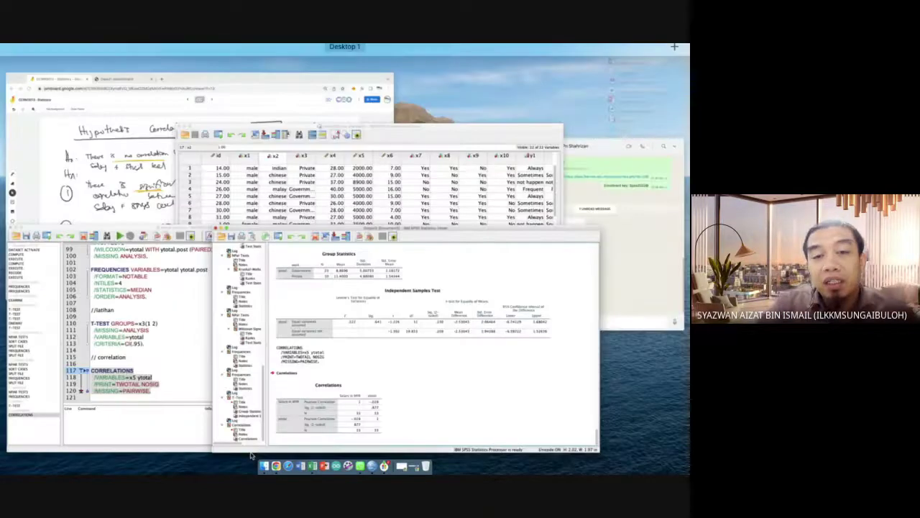
pyautogui.click(208, 207)
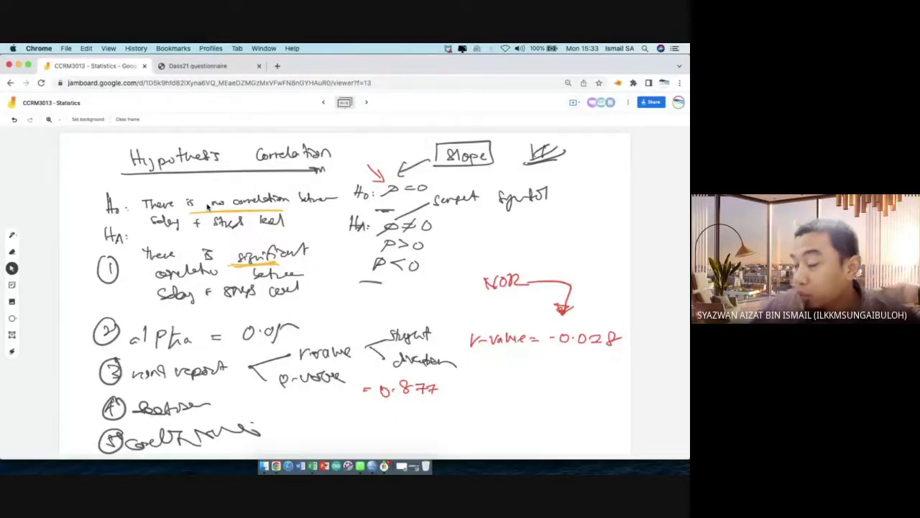
pyautogui.moveTo(550, 345)
pyautogui.mouseDown()
pyautogui.moveTo(549, 363)
pyautogui.moveTo(559, 350)
pyautogui.moveTo(576, 356)
pyautogui.mouseUp()
pyautogui.click(565, 360)
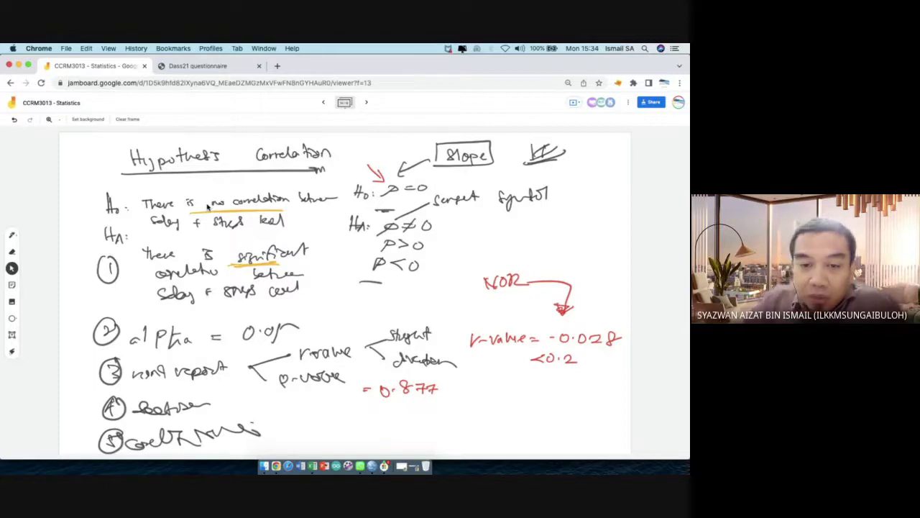
# Switch to the SPSS output and recheck the significance value in the salary and ytotal Correlations table
pyautogui.hotkey('ctrl', 'Up')
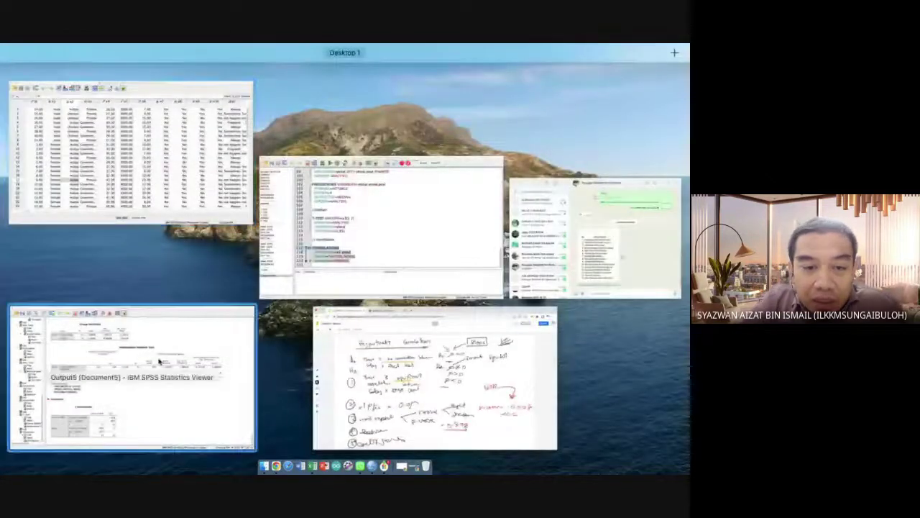
pyautogui.click(141, 417)
pyautogui.click(141, 417)
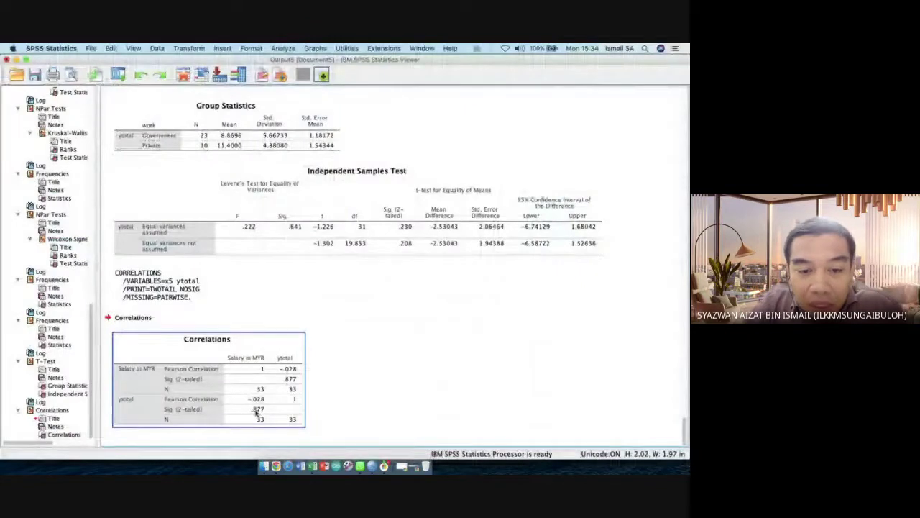
pyautogui.hotkey('ctrl', 'Up')
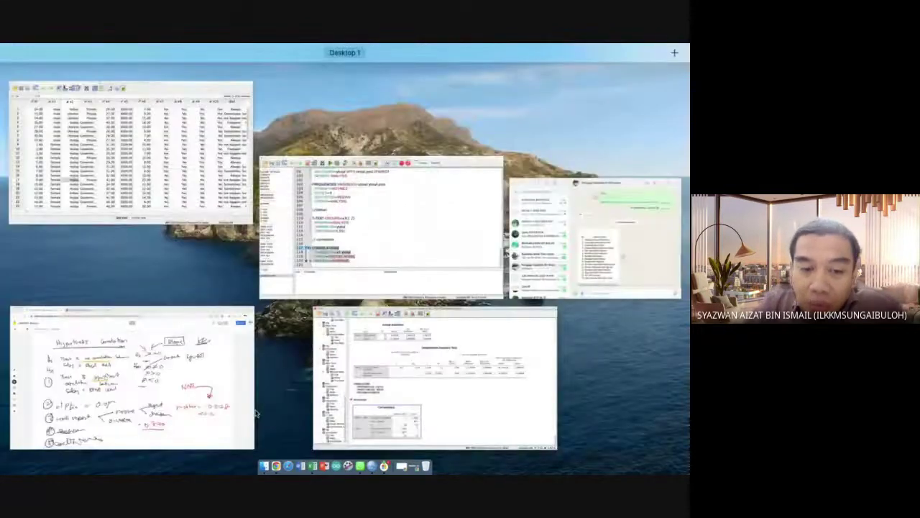
# Return to the Jamboard and create a new blank frame after the correlation hypothesis frame
pyautogui.click(205, 395)
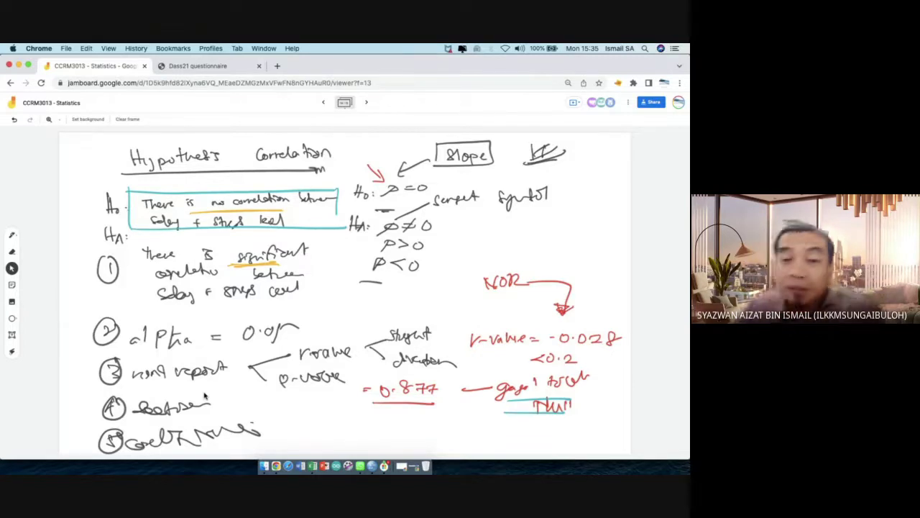
pyautogui.click(368, 103)
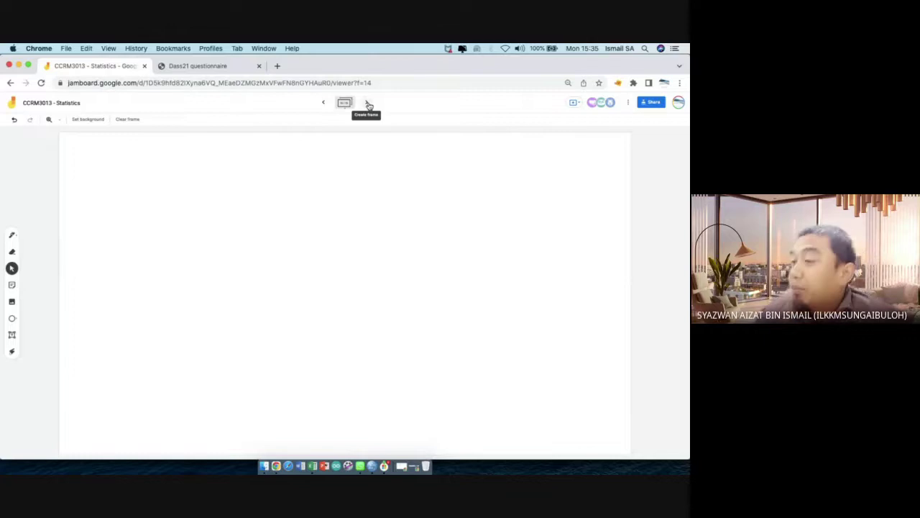
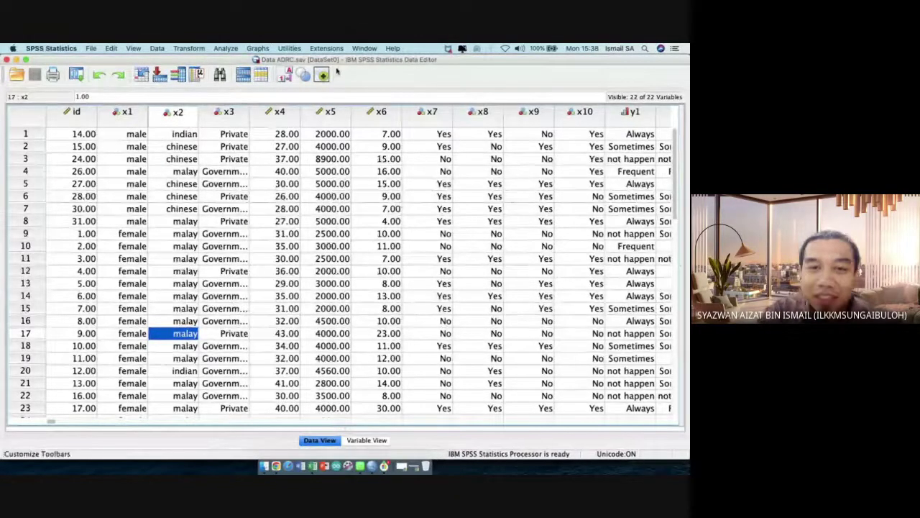
# Start a Bivariate Correlations analysis on the SPSS data and reset its settings to clear the earlier variables
pyautogui.click(225, 49)
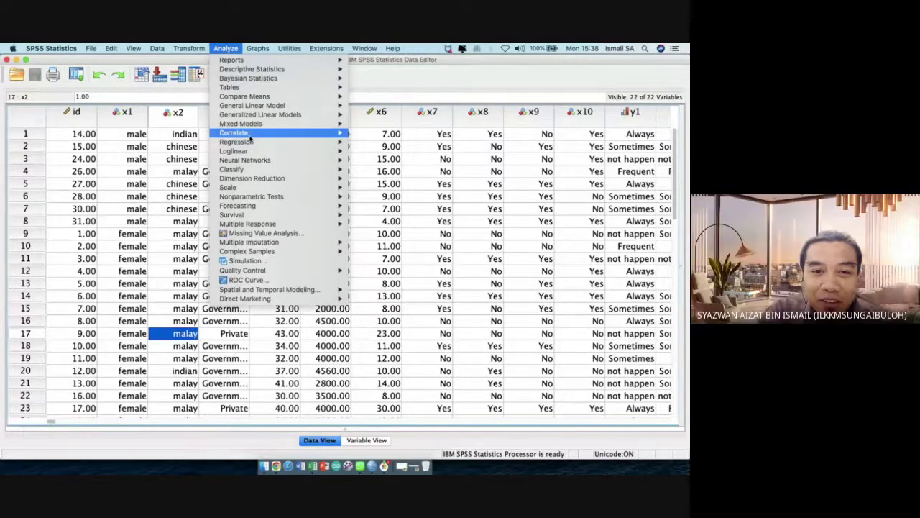
pyautogui.moveTo(249, 136)
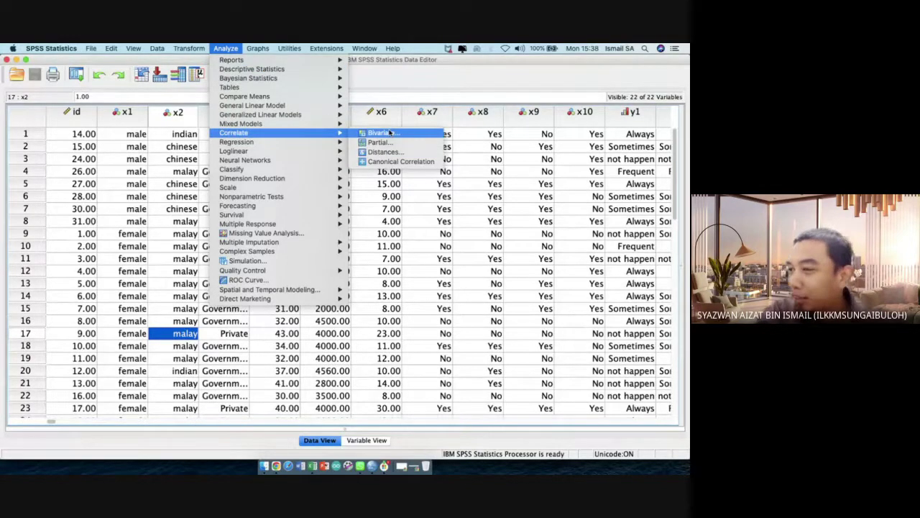
pyautogui.click(386, 133)
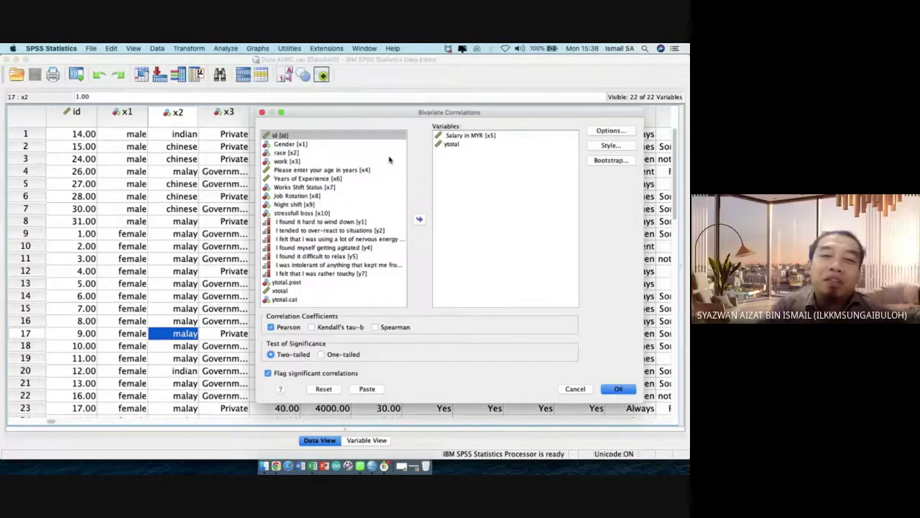
pyautogui.click(324, 389)
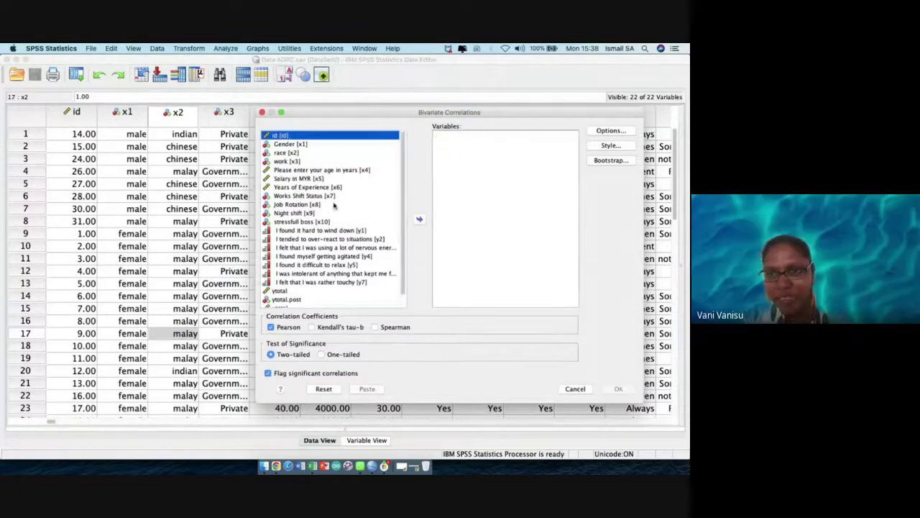
# Add the age in years [x4] and ytotal as the correlation variables
pyautogui.click(314, 171)
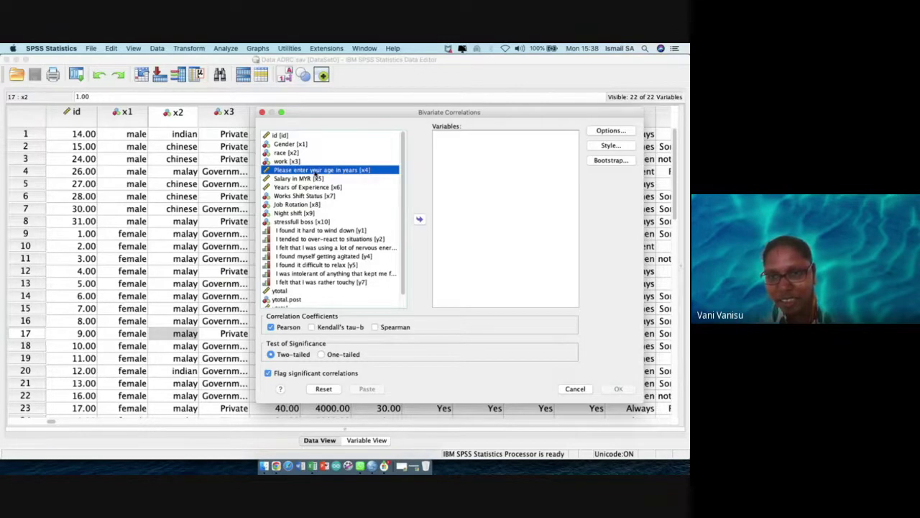
pyautogui.moveTo(315, 174); pyautogui.dragTo(455, 165)
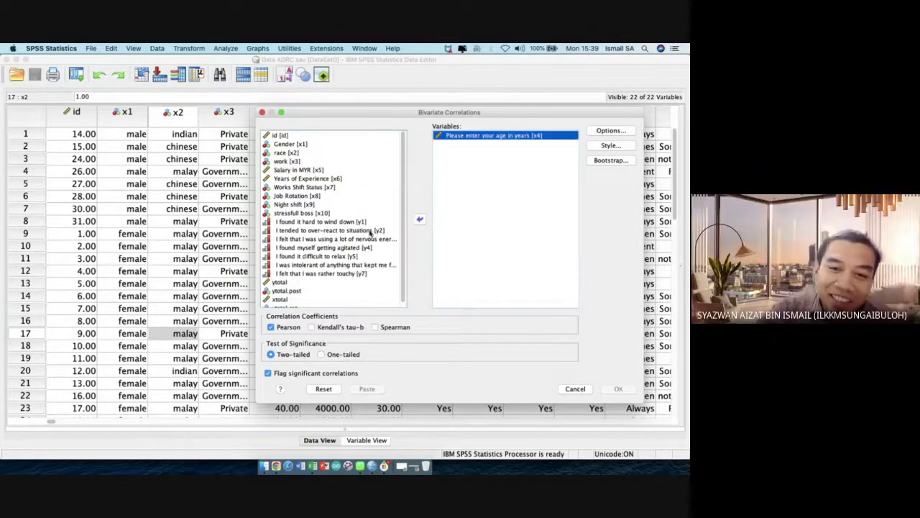
pyautogui.click(278, 282)
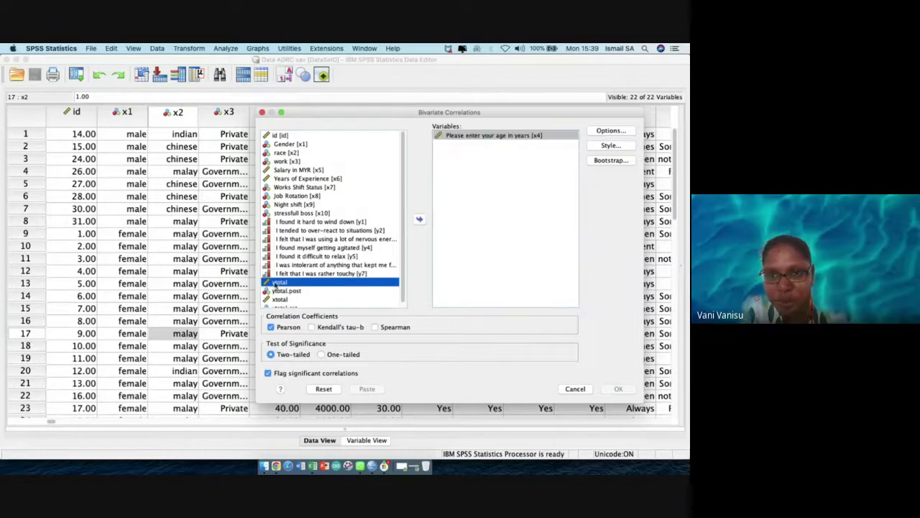
pyautogui.moveTo(277, 286); pyautogui.dragTo(442, 183)
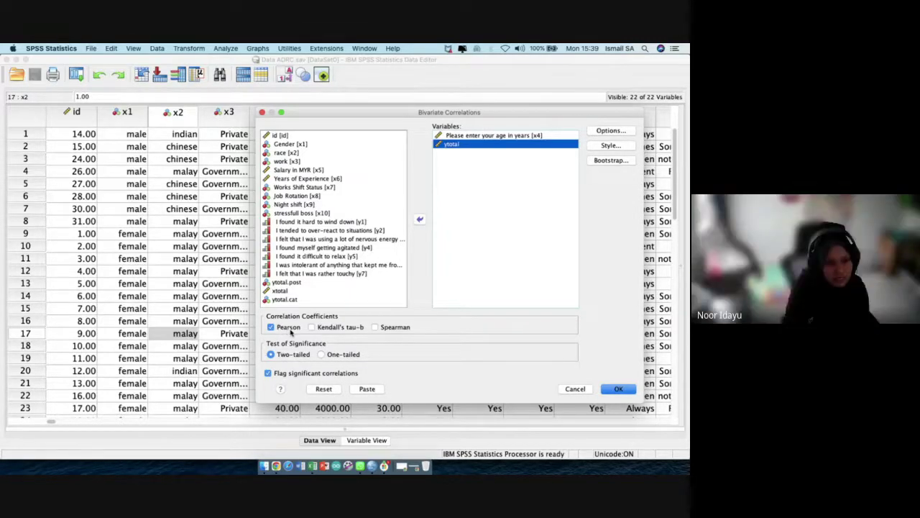
# Replace the Pearson coefficient with Spearman and run the correlation of age and ytotal
pyautogui.click(282, 328)
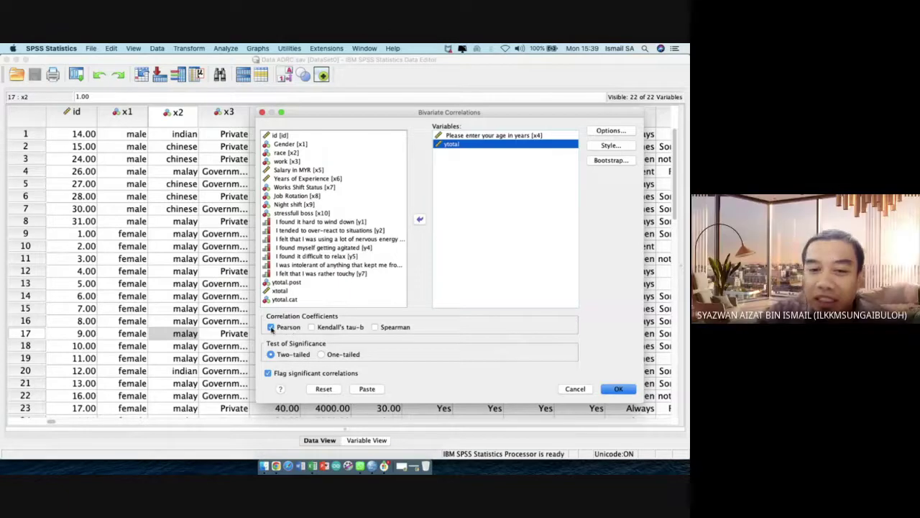
pyautogui.click(375, 328)
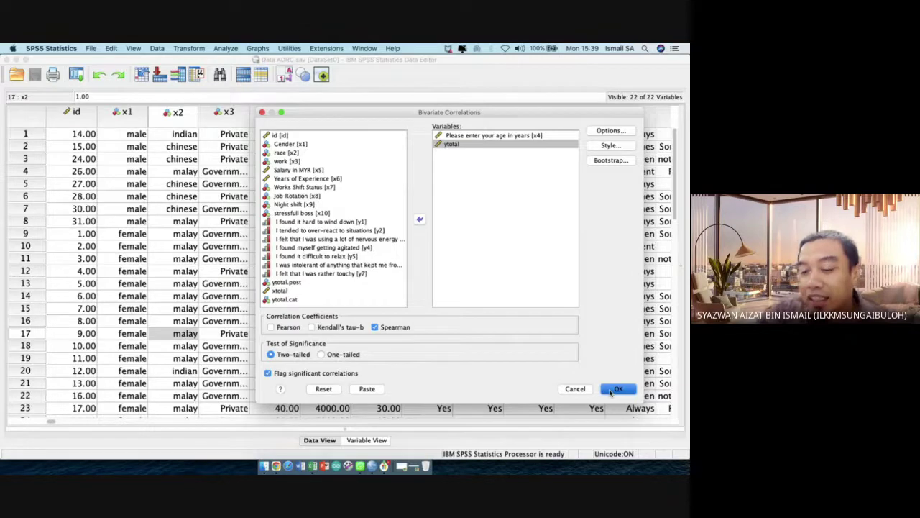
pyautogui.click(617, 389)
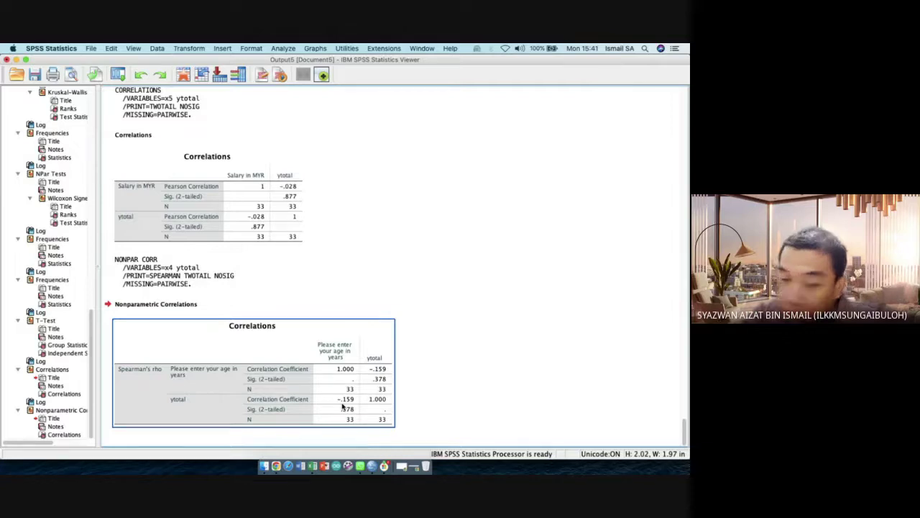
# Close the output document without saving its contents and bring the Data ADRC.sav data editor into focus
pyautogui.click(324, 466)
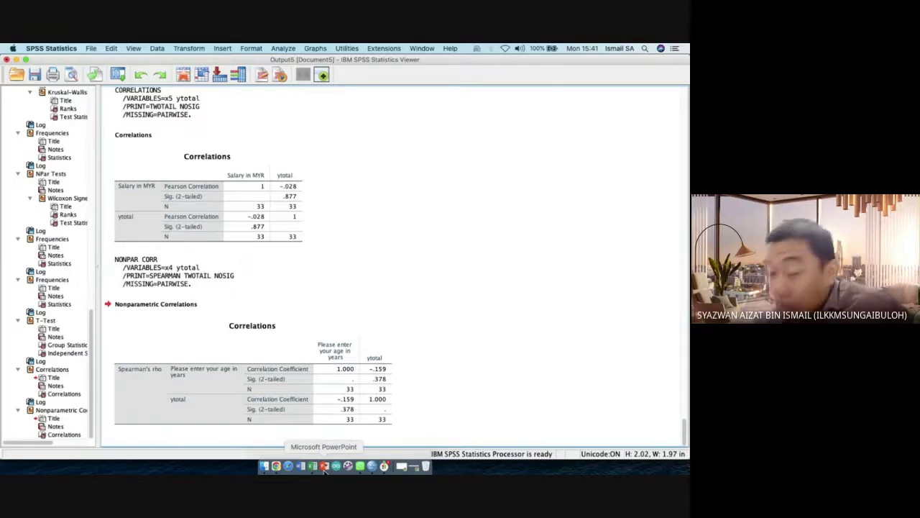
pyautogui.click(6, 59)
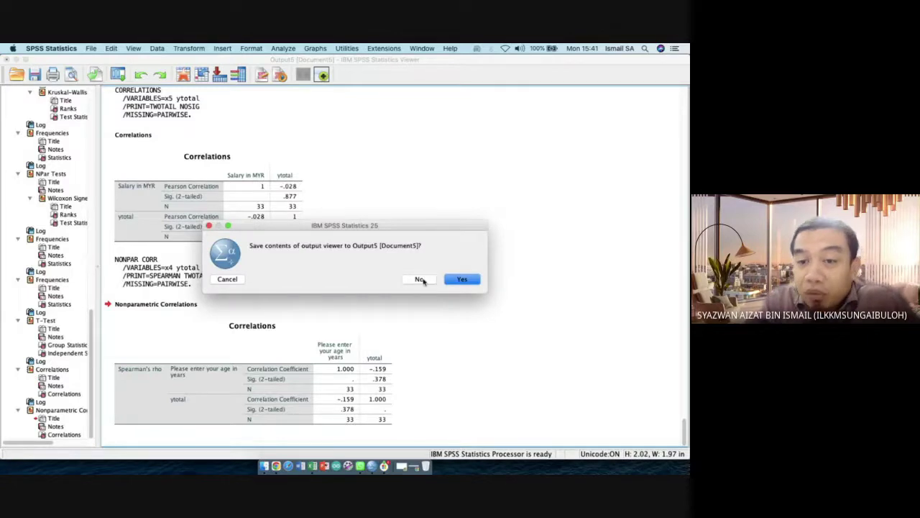
pyautogui.click(419, 279)
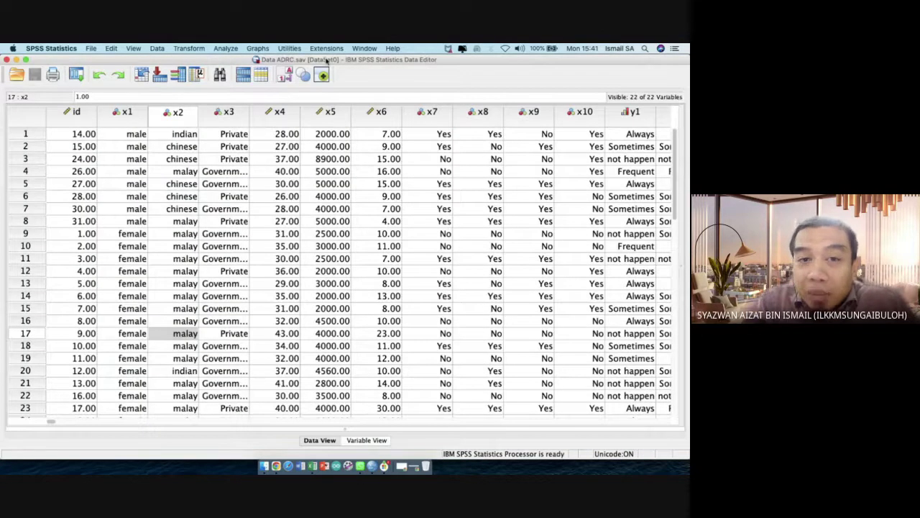
pyautogui.click(325, 60)
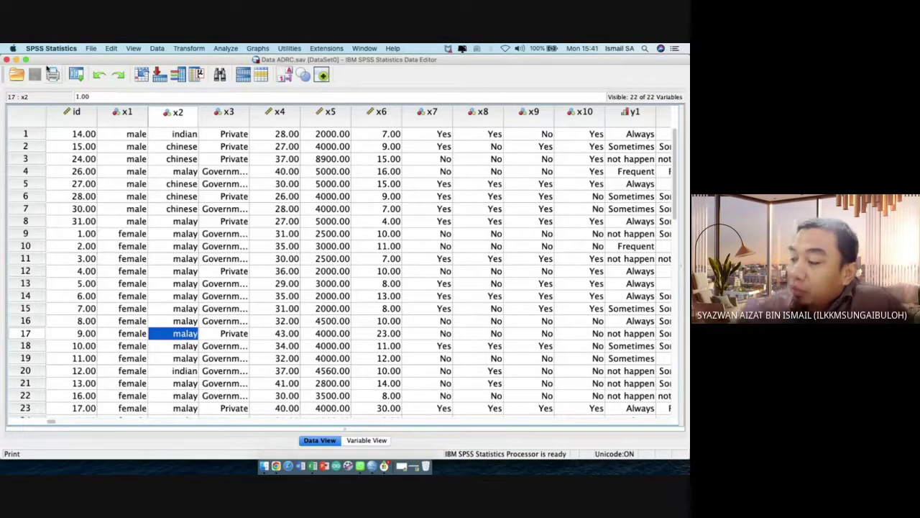
# Switch to the Jamboard, draw a dividing line below the Spearman notes and handwrite "Chi Square → differences" beneath it
pyautogui.hotkey('ctrl', 'Up')
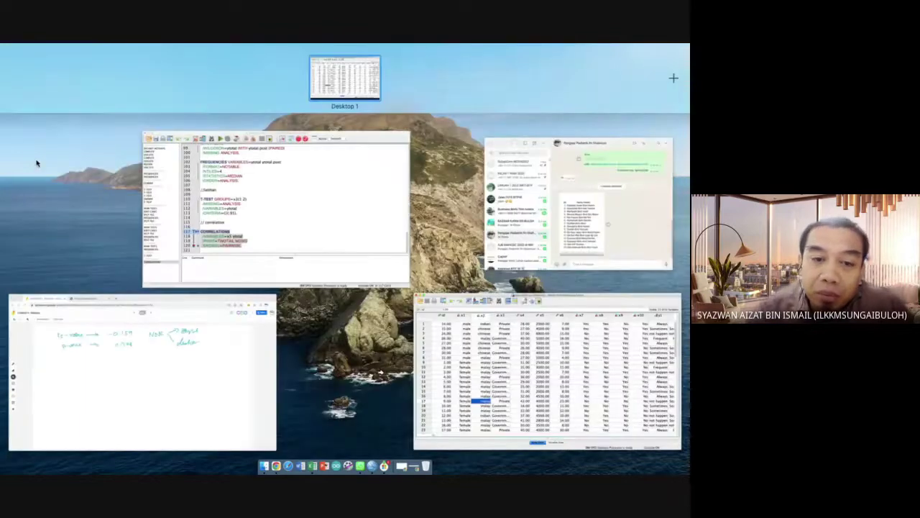
pyautogui.click(130, 333)
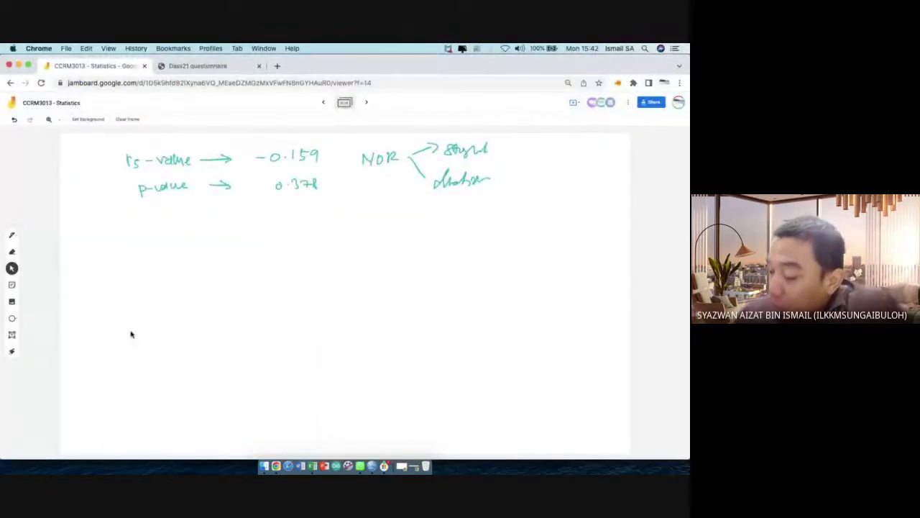
pyautogui.moveTo(121, 217)
pyautogui.mouseDown()
pyautogui.moveTo(192, 206)
pyautogui.moveTo(548, 194)
pyautogui.mouseUp()
pyautogui.moveTo(259, 223)
pyautogui.mouseDown()
pyautogui.moveTo(346, 227)
pyautogui.moveTo(417, 218)
pyautogui.moveTo(412, 223)
pyautogui.moveTo(452, 206)
pyautogui.moveTo(452, 221)
pyautogui.moveTo(465, 208)
pyautogui.moveTo(476, 218)
pyautogui.moveTo(480, 206)
pyautogui.moveTo(532, 220)
pyautogui.mouseUp()
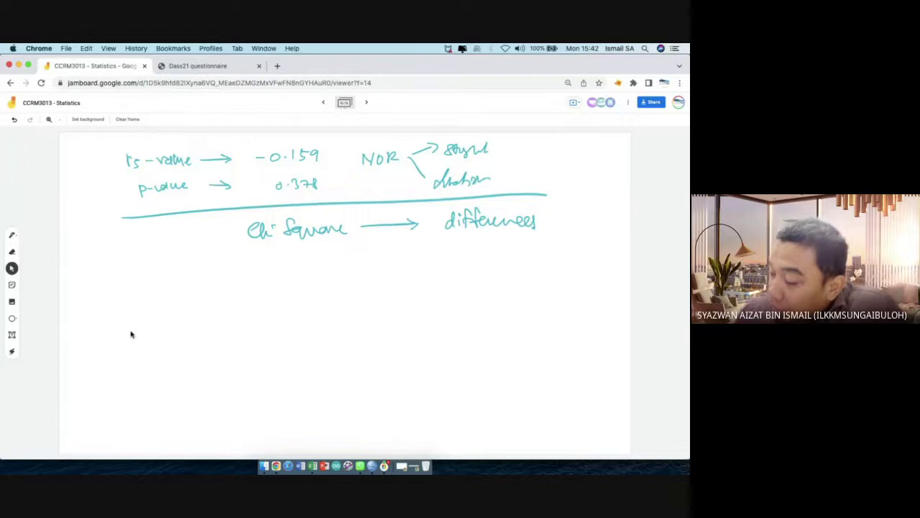
# Handwrite "beza kadar" beneath "differences" and draw a box around both lines of text
pyautogui.moveTo(460, 237)
pyautogui.mouseDown()
pyautogui.moveTo(512, 247)
pyautogui.moveTo(582, 237)
pyautogui.mouseUp()
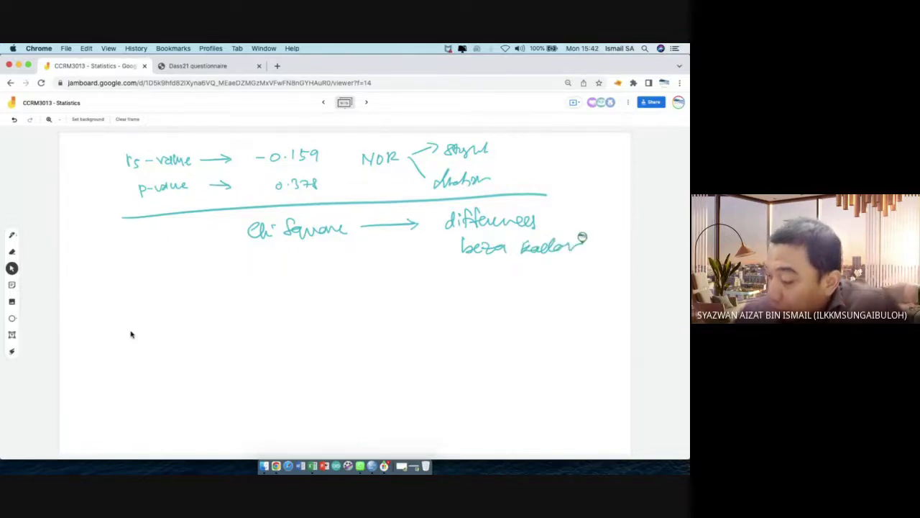
pyautogui.moveTo(435, 210); pyautogui.dragTo(435, 250)
pyautogui.moveTo(435, 210)
pyautogui.mouseDown()
pyautogui.moveTo(593, 212)
pyautogui.moveTo(590, 253)
pyautogui.mouseUp()
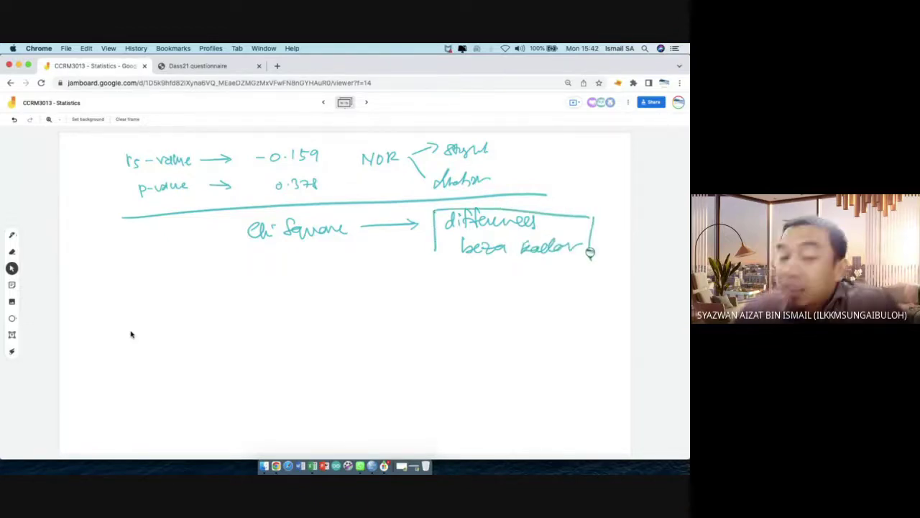
pyautogui.moveTo(449, 253); pyautogui.dragTo(605, 258)
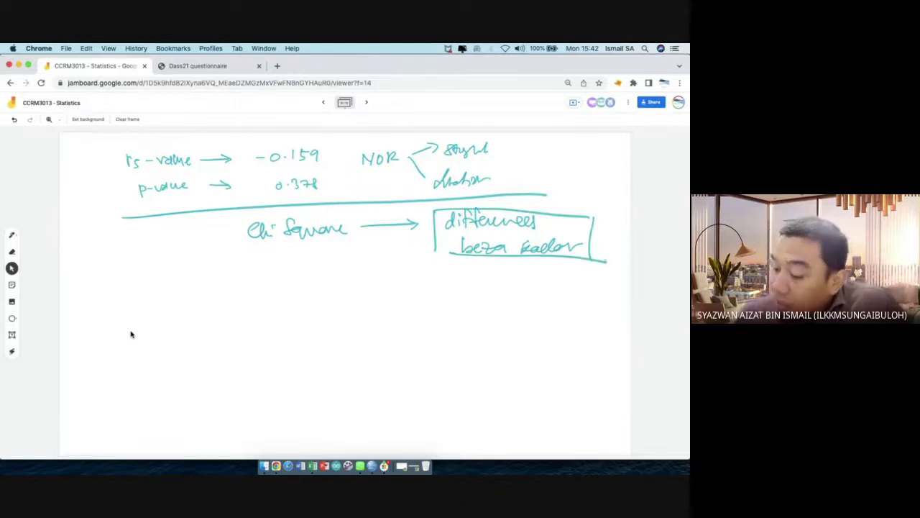
# Draw an arrow from Chi Square to a boxed note "menguji kebersandaran /" and write "relationship / association" beneath the box
pyautogui.moveTo(222, 229)
pyautogui.mouseDown()
pyautogui.moveTo(163, 252)
pyautogui.moveTo(177, 251)
pyautogui.mouseUp()
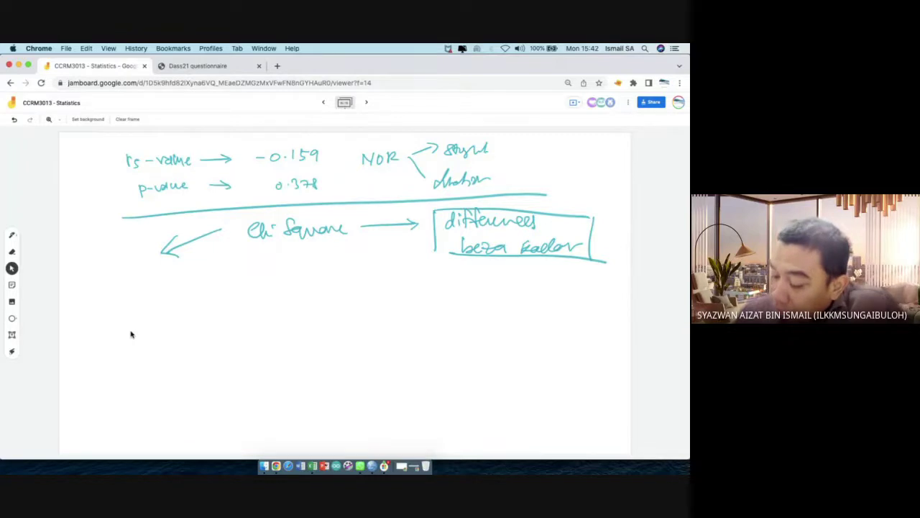
pyautogui.moveTo(110, 281)
pyautogui.mouseDown()
pyautogui.moveTo(120, 273)
pyautogui.moveTo(161, 283)
pyautogui.mouseUp()
pyautogui.click(166, 268)
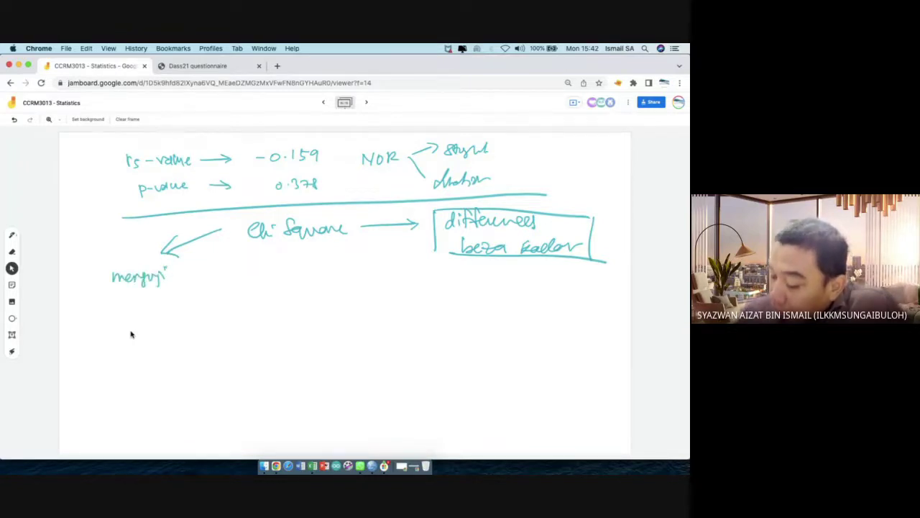
pyautogui.moveTo(120, 292); pyautogui.dragTo(127, 304)
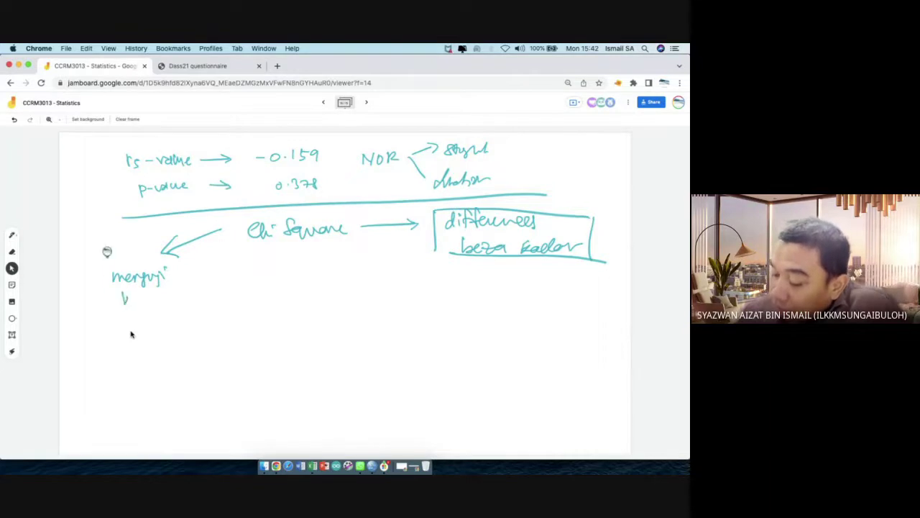
pyautogui.moveTo(106, 253)
pyautogui.mouseDown()
pyautogui.moveTo(108, 289)
pyautogui.moveTo(139, 256)
pyautogui.moveTo(229, 258)
pyautogui.moveTo(228, 301)
pyautogui.moveTo(207, 316)
pyautogui.mouseUp()
pyautogui.moveTo(166, 300); pyautogui.dragTo(212, 295)
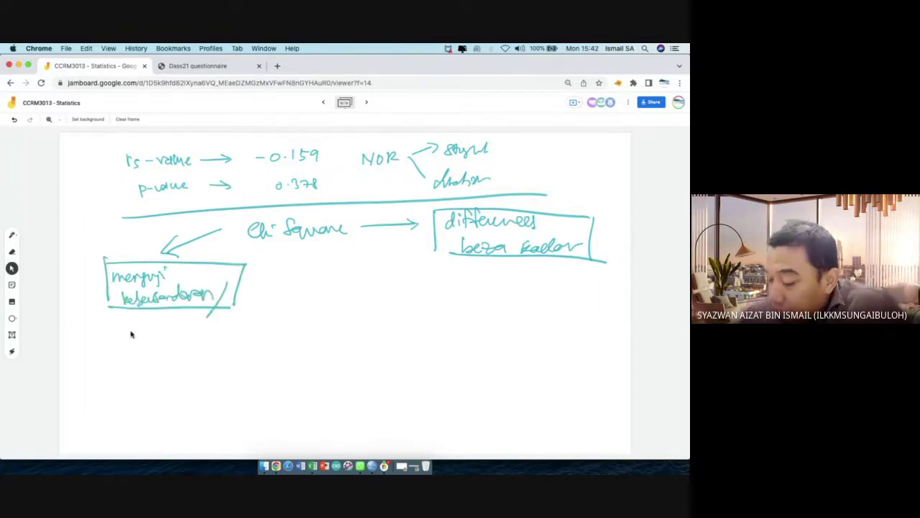
pyautogui.moveTo(125, 307)
pyautogui.mouseDown()
pyautogui.moveTo(131, 322)
pyautogui.moveTo(148, 325)
pyautogui.moveTo(212, 321)
pyautogui.moveTo(254, 299)
pyautogui.moveTo(235, 323)
pyautogui.mouseUp()
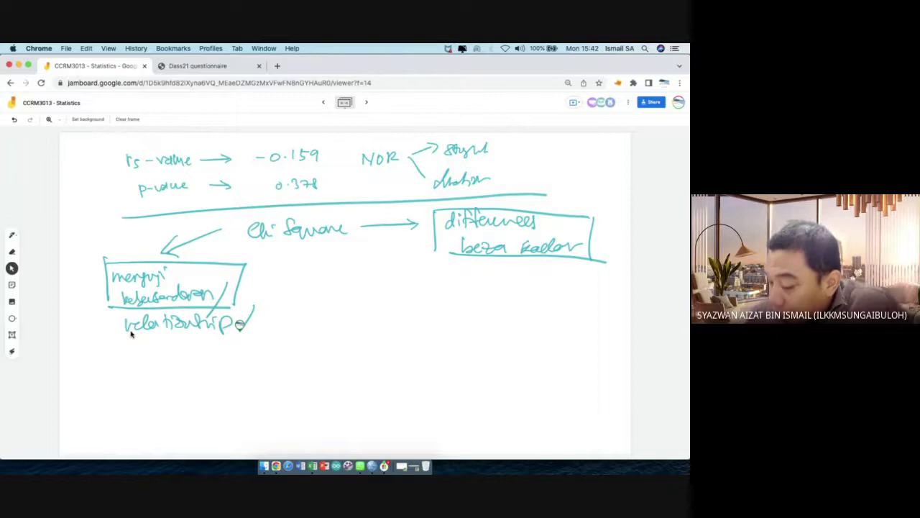
pyautogui.moveTo(141, 342); pyautogui.dragTo(243, 344)
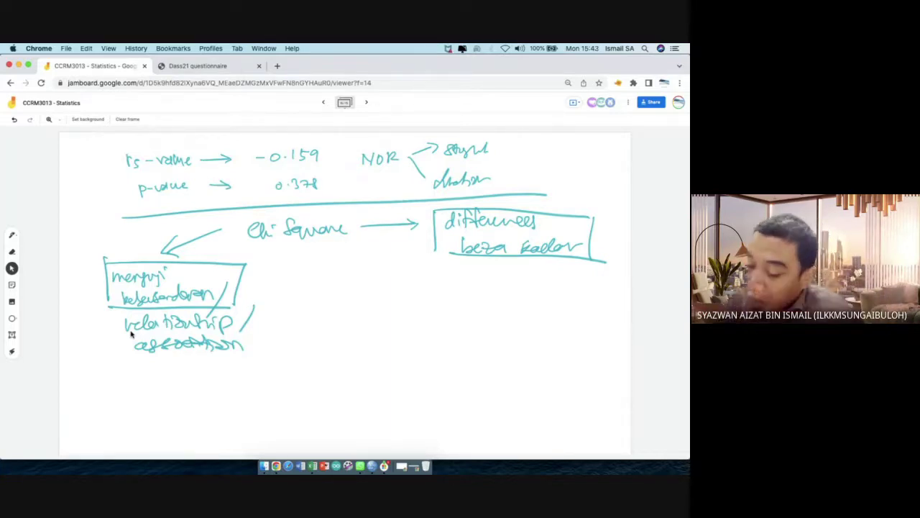
# Box the "Chi Square" heading and draw green arrows from it to both side notes and straight down
pyautogui.moveTo(243, 215)
pyautogui.mouseDown()
pyautogui.moveTo(246, 252)
pyautogui.moveTo(352, 209)
pyautogui.moveTo(343, 245)
pyautogui.mouseUp()
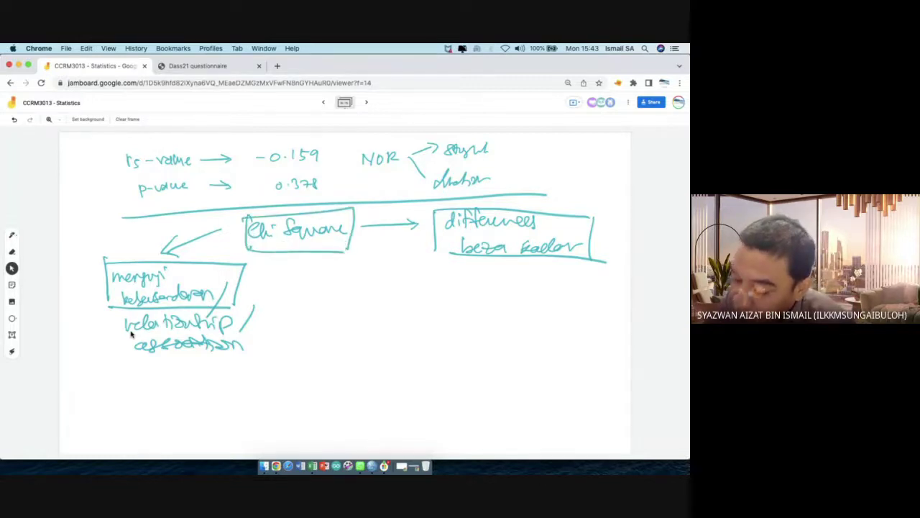
pyautogui.moveTo(227, 229); pyautogui.dragTo(164, 250)
pyautogui.moveTo(345, 231)
pyautogui.mouseDown()
pyautogui.moveTo(417, 229)
pyautogui.moveTo(374, 220)
pyautogui.moveTo(411, 225)
pyautogui.moveTo(403, 220)
pyautogui.moveTo(421, 246)
pyautogui.moveTo(360, 244)
pyautogui.moveTo(323, 360)
pyautogui.moveTo(327, 332)
pyautogui.mouseUp()
# Handwrite an underlined "Non parametric" in green below the downward arrow, with "→ data mentah" beneath it
pyautogui.moveTo(321, 365)
pyautogui.mouseDown()
pyautogui.moveTo(370, 343)
pyautogui.moveTo(371, 353)
pyautogui.moveTo(466, 355)
pyautogui.mouseUp()
pyautogui.moveTo(397, 351); pyautogui.dragTo(468, 357)
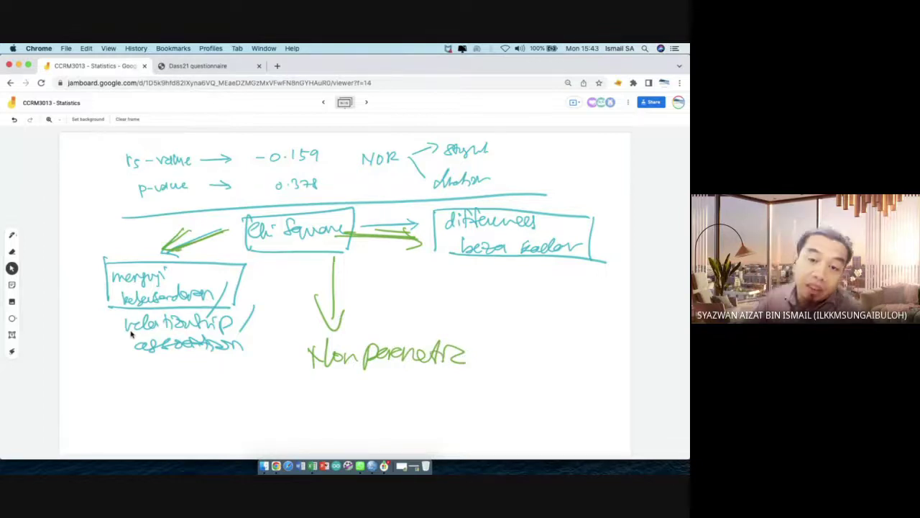
pyautogui.moveTo(280, 373); pyautogui.dragTo(448, 369)
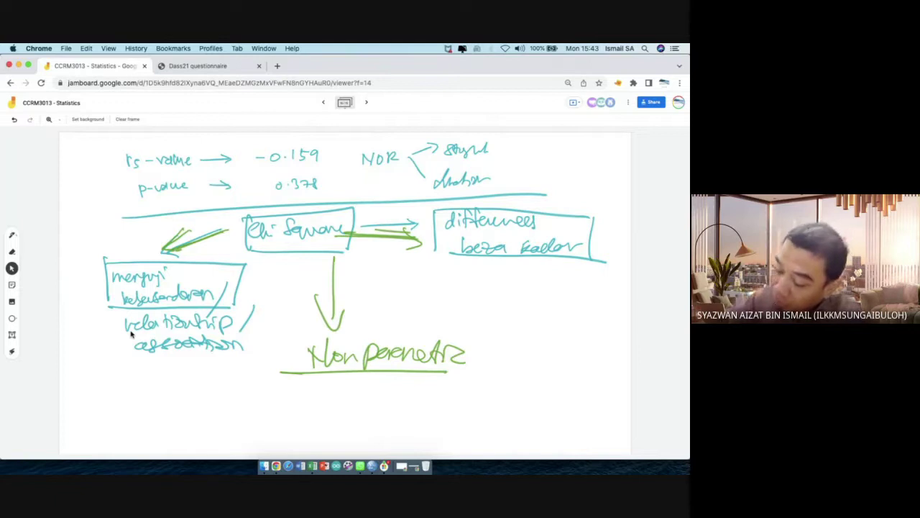
pyautogui.moveTo(212, 407)
pyautogui.mouseDown()
pyautogui.moveTo(288, 390)
pyautogui.moveTo(422, 394)
pyautogui.mouseUp()
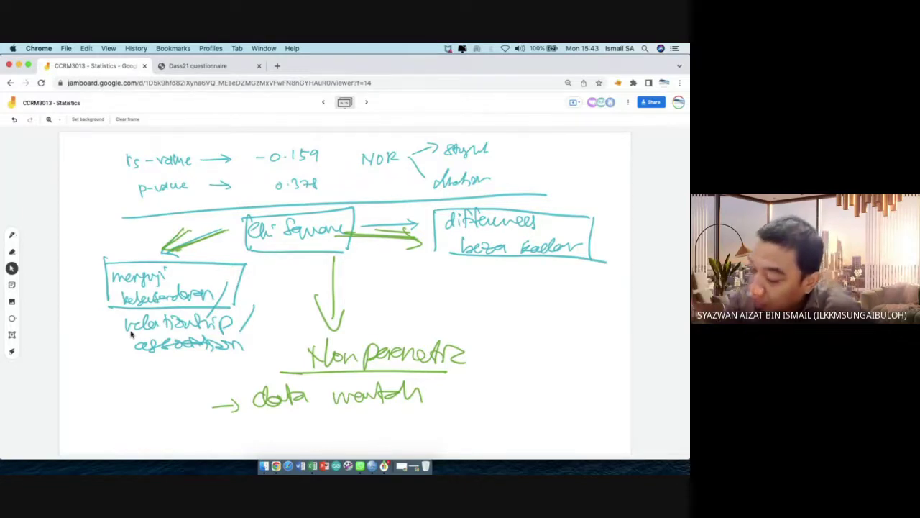
# Draw a green arrowhead under the "beza kadar" box and sketch stacked L and P boxes with dashes and an outer frame
pyautogui.moveTo(512, 278)
pyautogui.mouseDown()
pyautogui.moveTo(511, 269)
pyautogui.moveTo(502, 273)
pyautogui.moveTo(523, 267)
pyautogui.mouseUp()
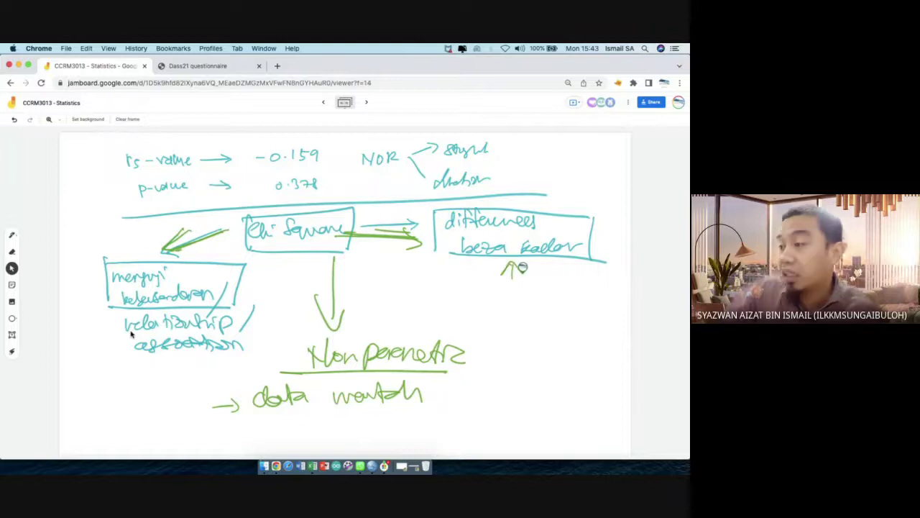
pyautogui.moveTo(519, 336)
pyautogui.mouseDown()
pyautogui.moveTo(524, 358)
pyautogui.moveTo(520, 336)
pyautogui.moveTo(570, 350)
pyautogui.moveTo(524, 357)
pyautogui.moveTo(524, 377)
pyautogui.moveTo(569, 367)
pyautogui.moveTo(553, 350)
pyautogui.moveTo(548, 373)
pyautogui.mouseUp()
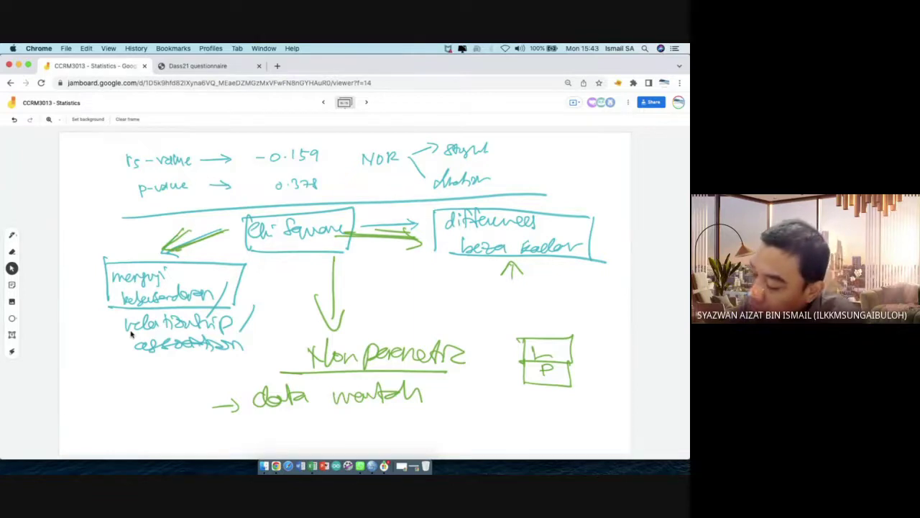
pyautogui.moveTo(496, 349)
pyautogui.mouseDown()
pyautogui.moveTo(509, 341)
pyautogui.moveTo(509, 365)
pyautogui.mouseUp()
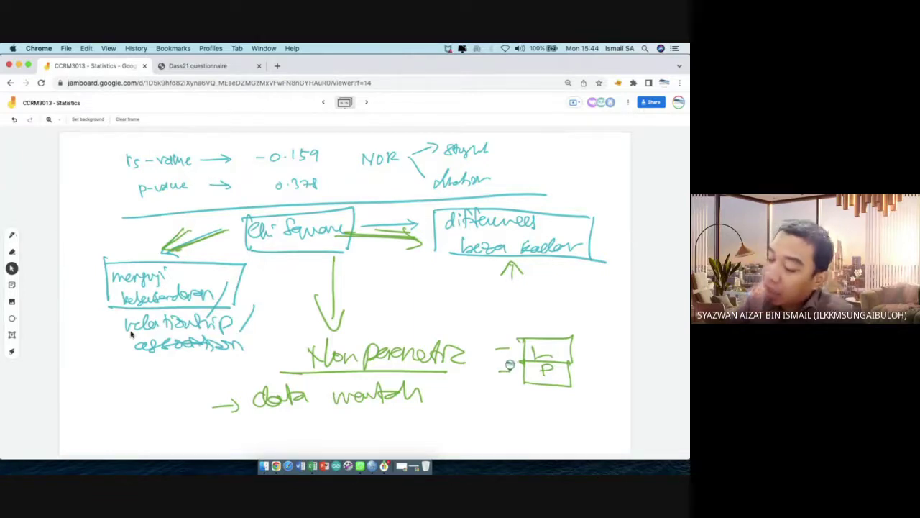
pyautogui.moveTo(484, 324)
pyautogui.mouseDown()
pyautogui.moveTo(566, 319)
pyautogui.moveTo(605, 379)
pyautogui.moveTo(575, 402)
pyautogui.moveTo(496, 338)
pyautogui.mouseUp()
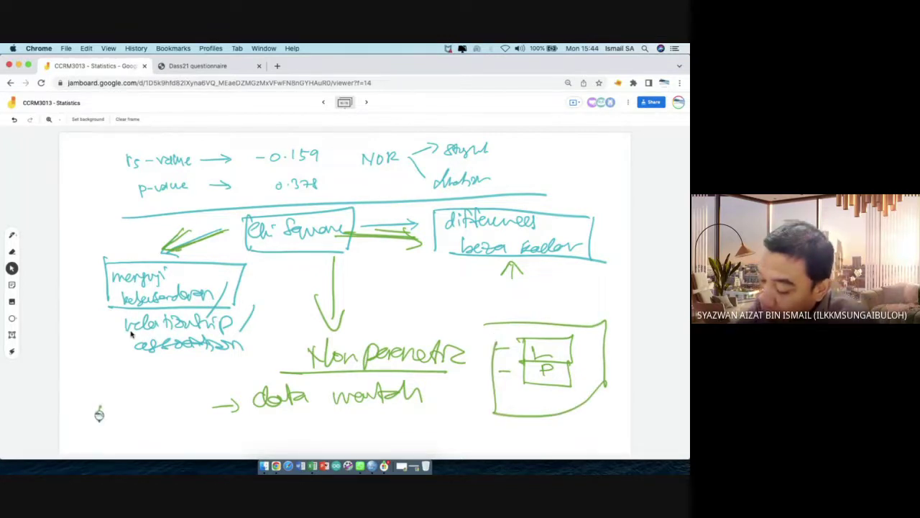
# Handwrite the hypotheses below the notes: "Ho: taburan data sama" and, with ditto marks, "Ha: tidak sama"
pyautogui.moveTo(100, 414)
pyautogui.mouseDown()
pyautogui.moveTo(142, 425)
pyautogui.moveTo(154, 411)
pyautogui.moveTo(327, 420)
pyautogui.mouseUp()
pyautogui.moveTo(85, 440); pyautogui.dragTo(155, 451)
pyautogui.moveTo(249, 445); pyautogui.dragTo(414, 440)
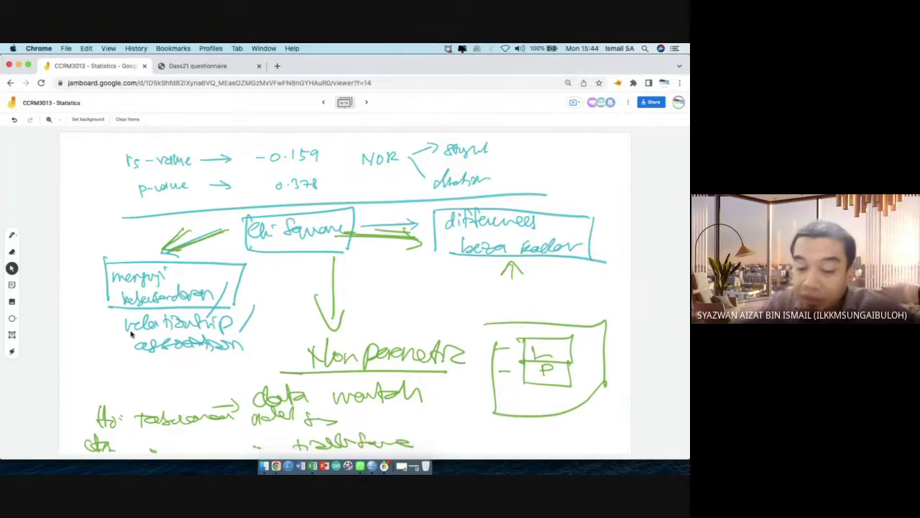
# Handwrite "penyakit" and "stress" on the next Jamboard frame, and switch to SPSS to view the ytotal.cat column in Data ADRC.sav
pyautogui.click(367, 103)
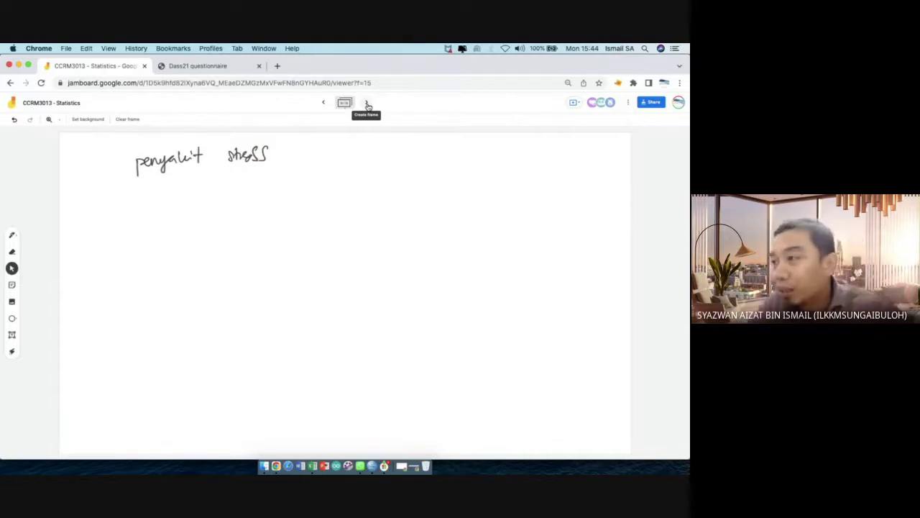
pyautogui.hotkey('ctrl', 'Up')
pyautogui.click(316, 288)
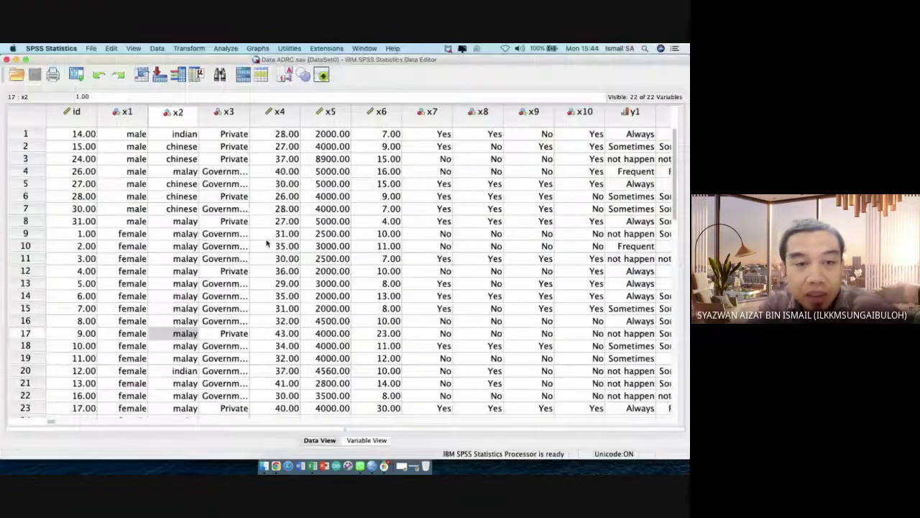
pyautogui.hscroll(10, 296, 236)
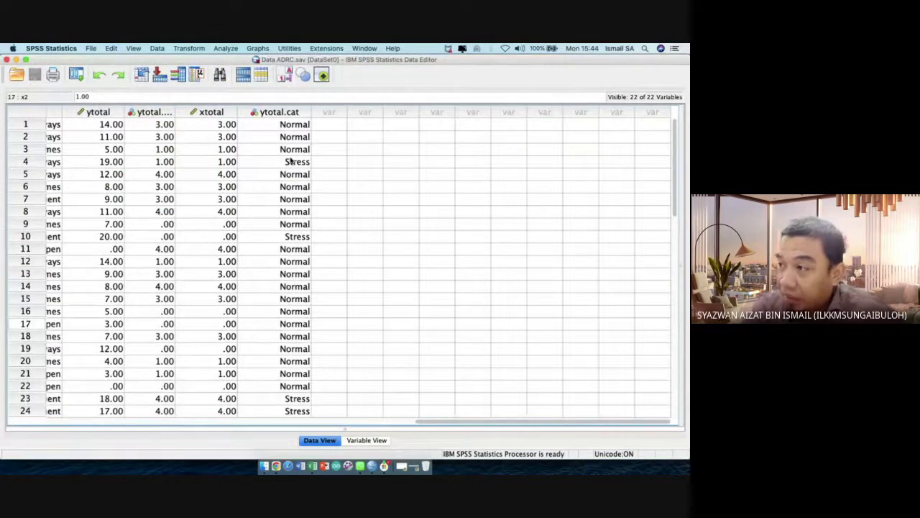
# Switch to Chrome and open Google Drive from the Google homepage in place of the Dass21 questionnaire
pyautogui.hotkey('ctrl', 'Up')
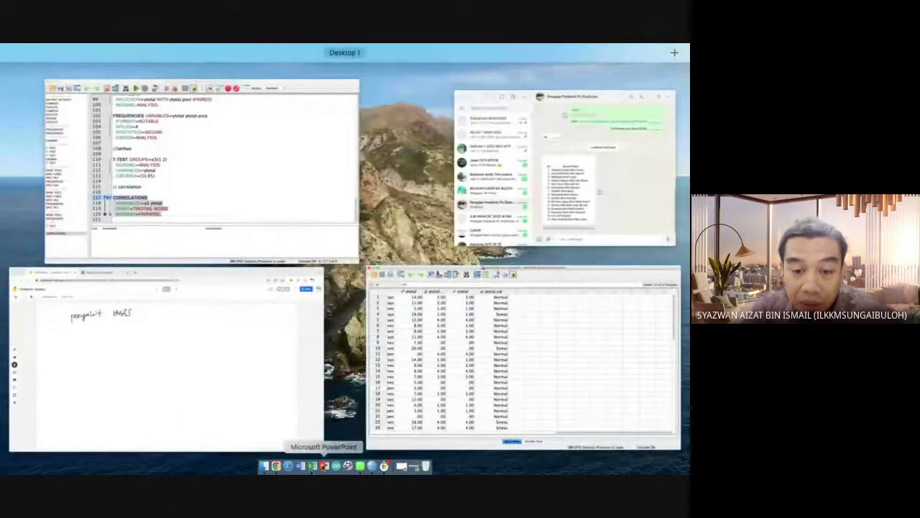
pyautogui.click(277, 465)
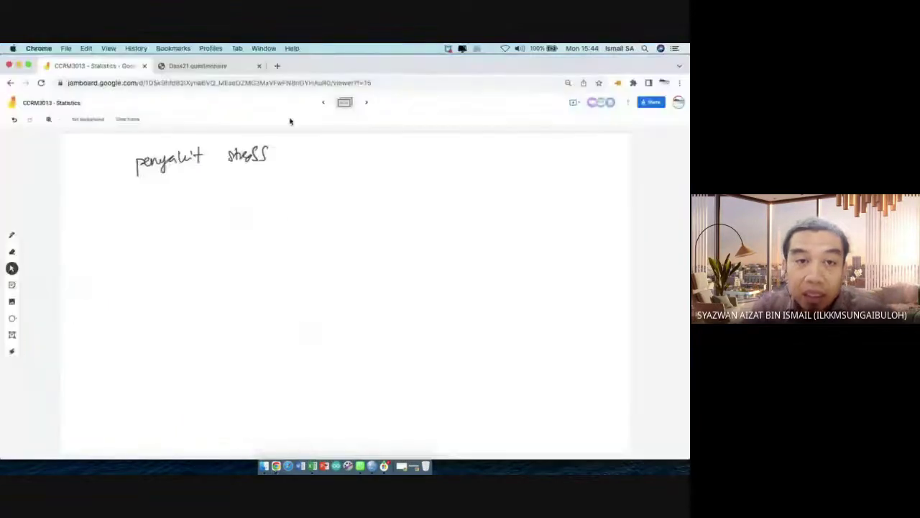
pyautogui.click(223, 67)
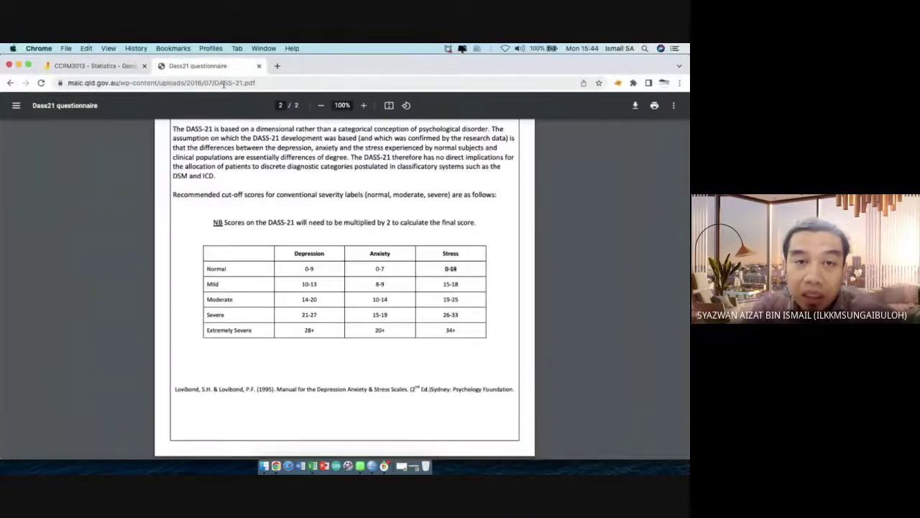
pyautogui.click(224, 83)
pyautogui.write('google.com')
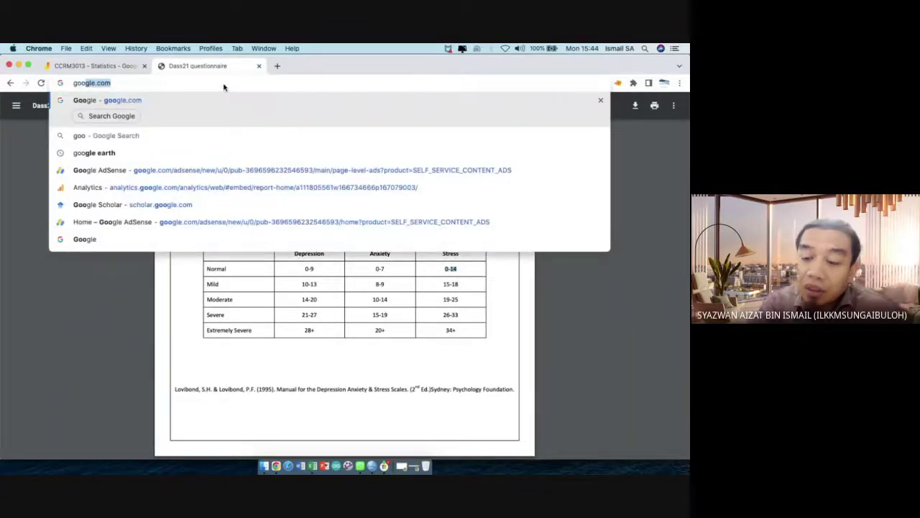
pyautogui.press('Return')
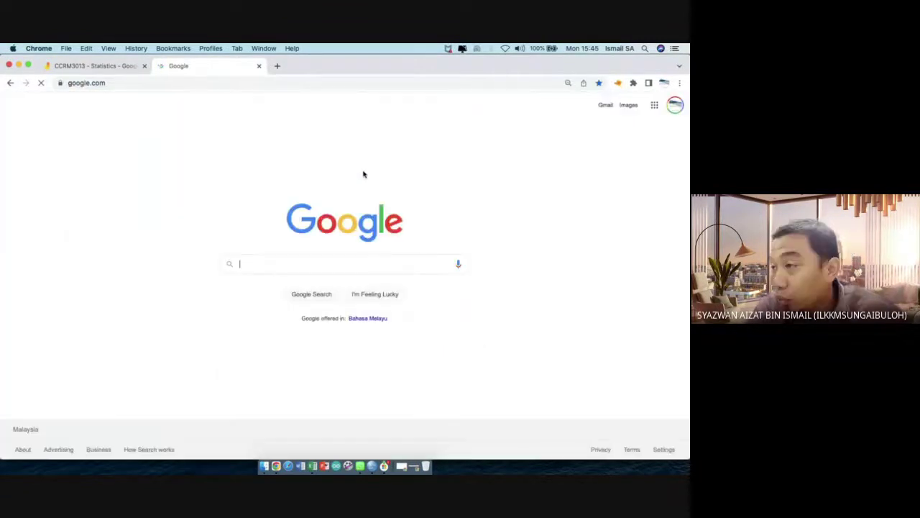
pyautogui.click(654, 105)
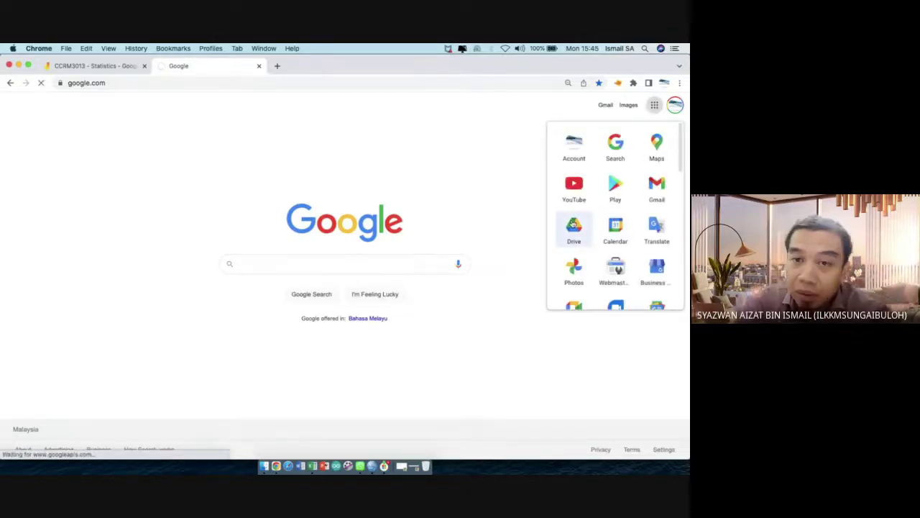
pyautogui.click(574, 225)
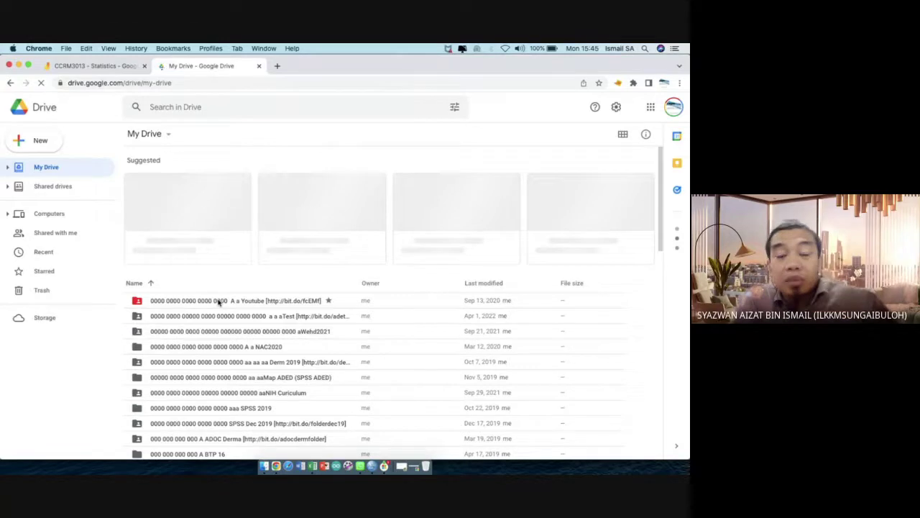
# Switch to SPSS Statistics and save the dataset as Data ADRC Petang.sav in the Downloads folder
pyautogui.hotkey('ctrl', 'Up')
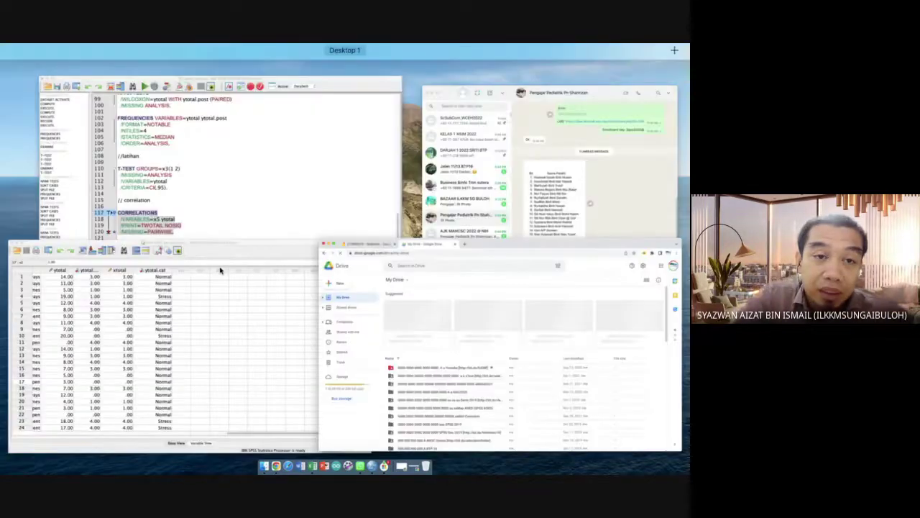
pyautogui.click(247, 323)
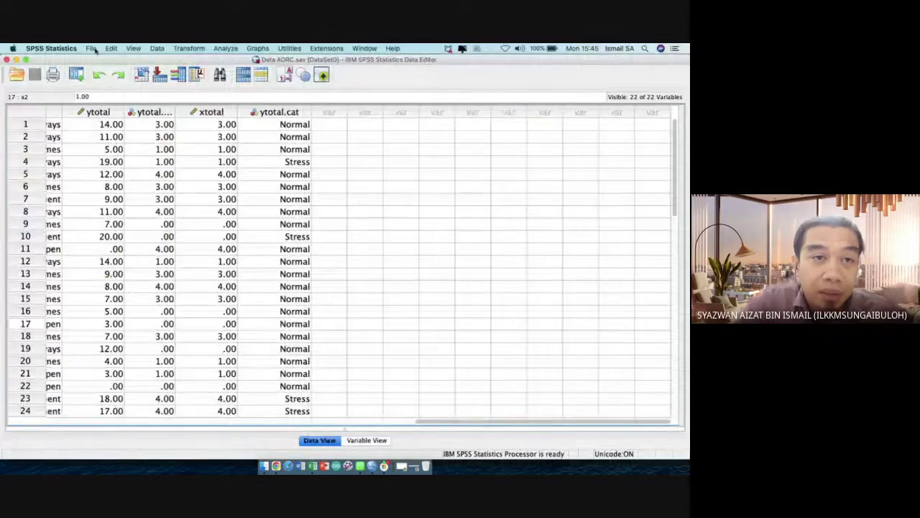
pyautogui.click(92, 48)
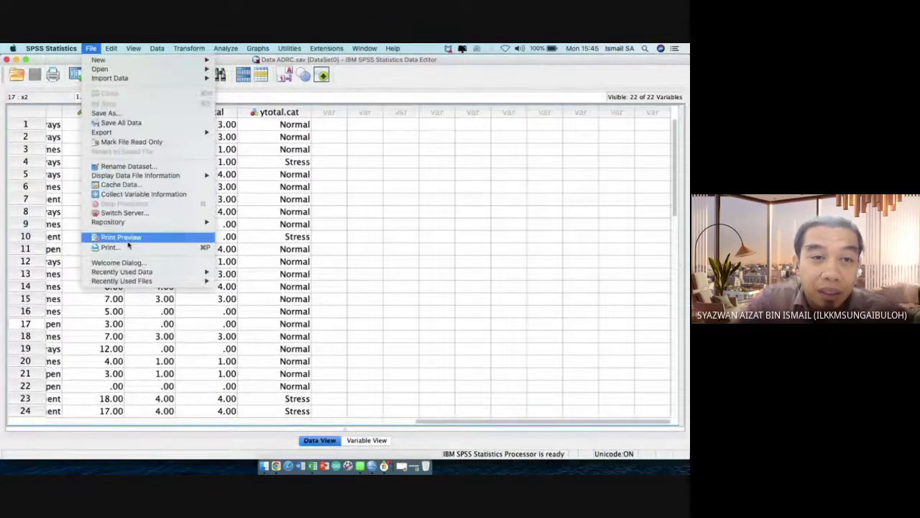
pyautogui.click(131, 114)
pyautogui.press('Right')
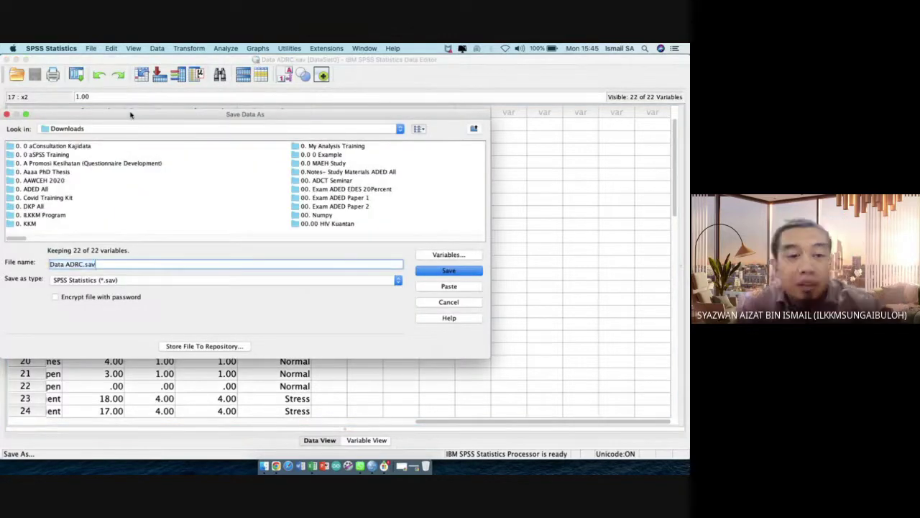
pyautogui.press('Left')
pyautogui.press('Left')
pyautogui.press('Left')
pyautogui.press('Left')
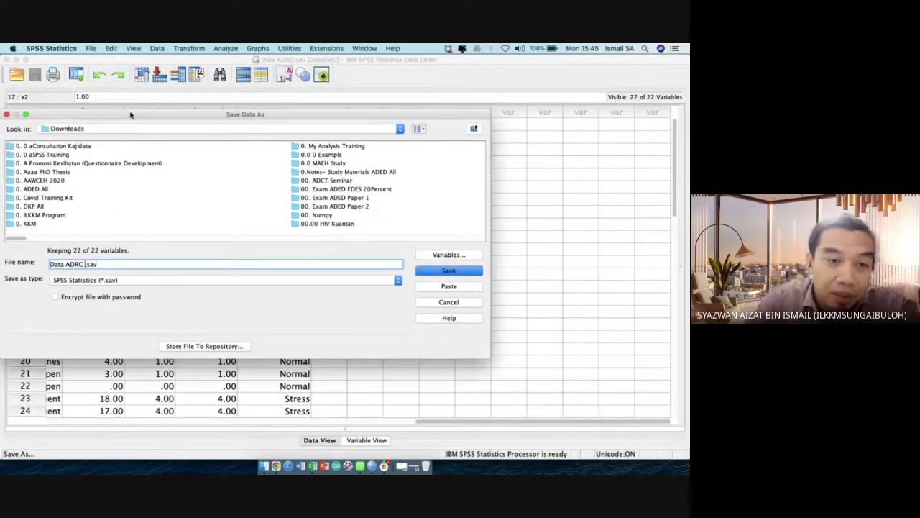
pyautogui.write('Petang')
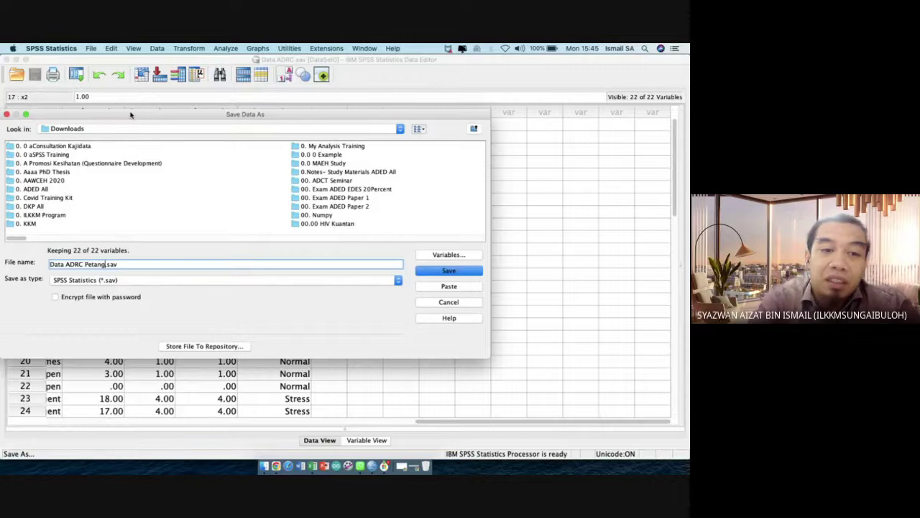
pyautogui.press('Return')
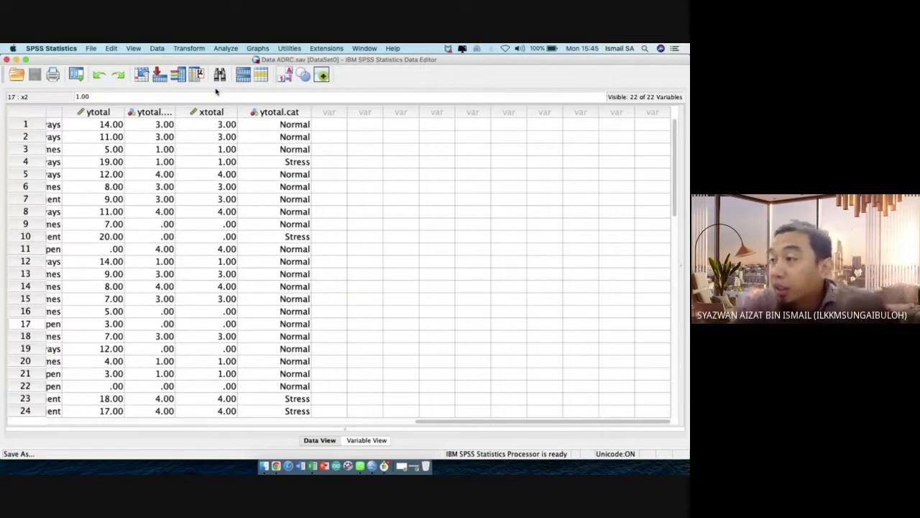
# Return to Google Drive in Chrome and open the 0. A Program ADRC folder inside the A a Youtube folder
pyautogui.hotkey('ctrl', 'Up')
pyautogui.click(177, 301)
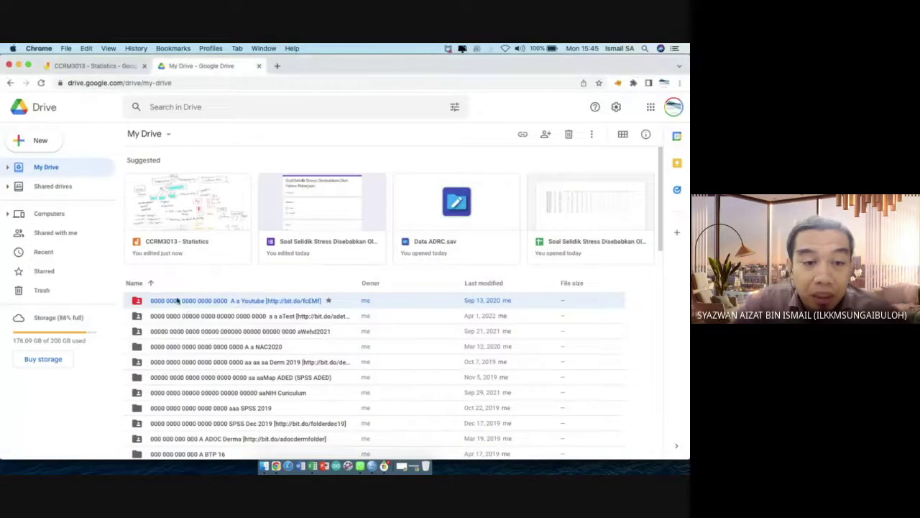
pyautogui.doubleClick(177, 301)
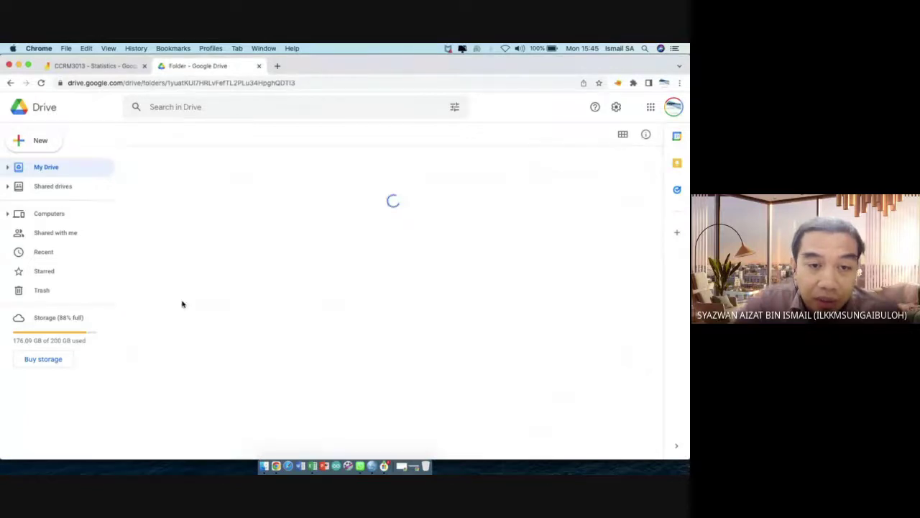
pyautogui.click(193, 181)
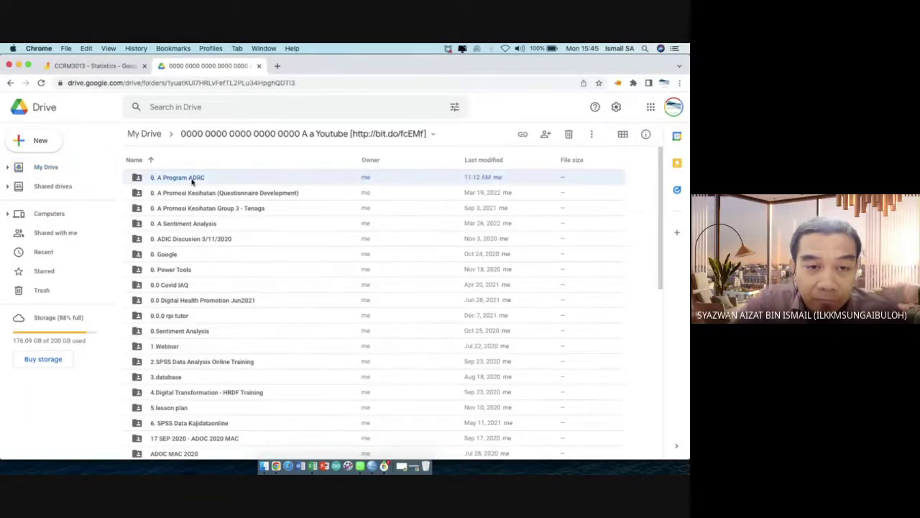
pyautogui.doubleClick(192, 181)
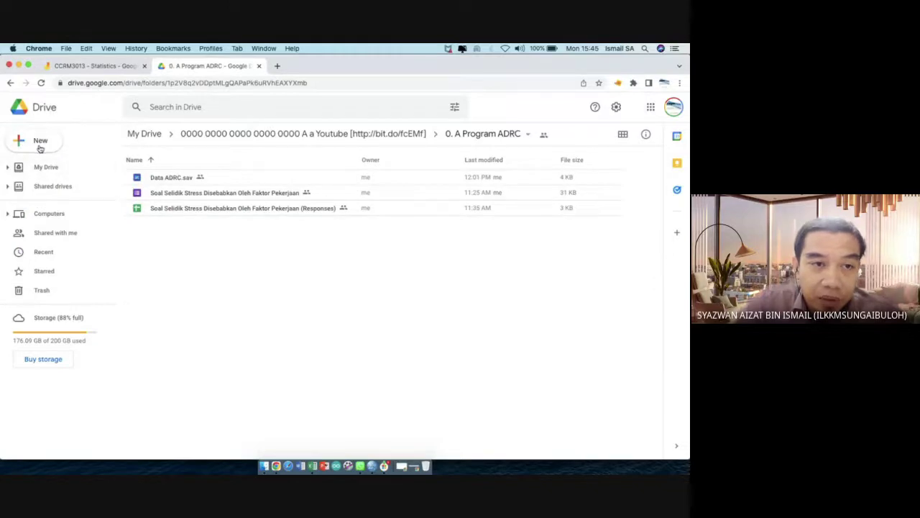
# Upload Data ADRC Petang.sav from Downloads to the 0. A Program ADRC folder
pyautogui.click(40, 142)
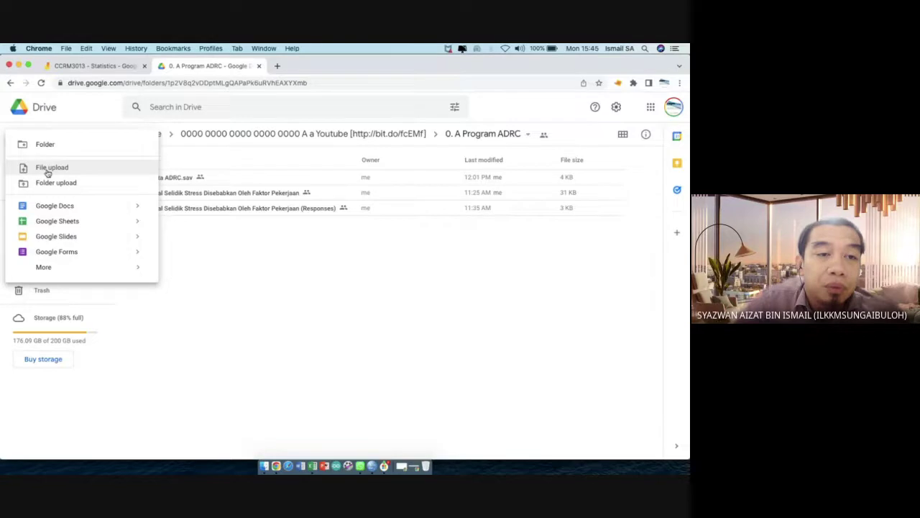
pyautogui.click(48, 174)
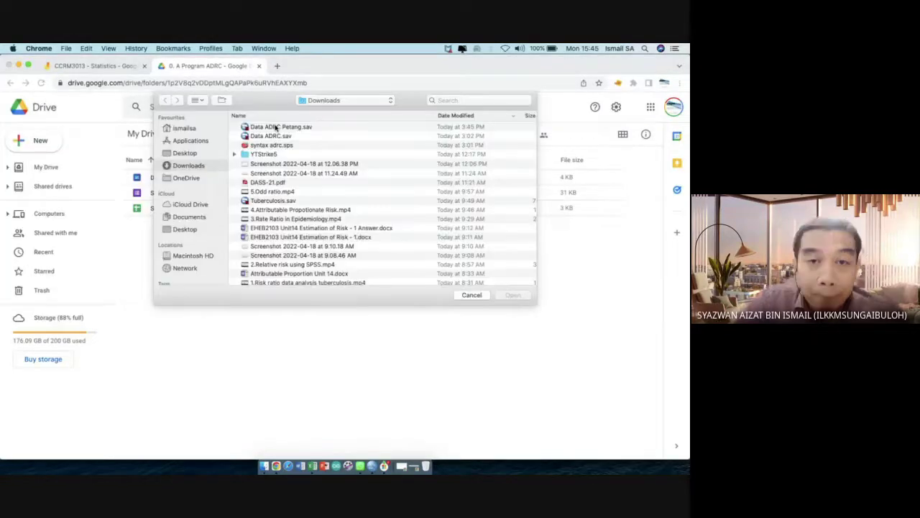
pyautogui.doubleClick(271, 127)
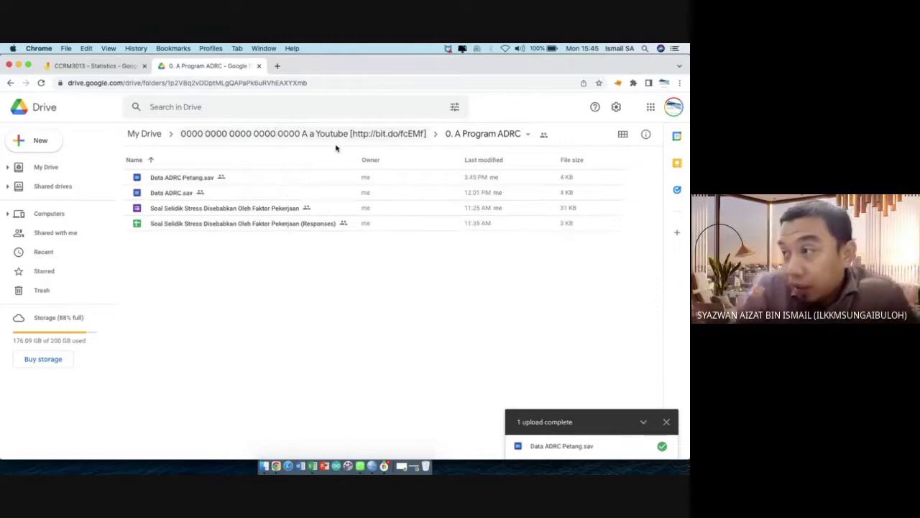
# Copy the sharing link of the 0. A Program ADRC folder
pyautogui.click(529, 135)
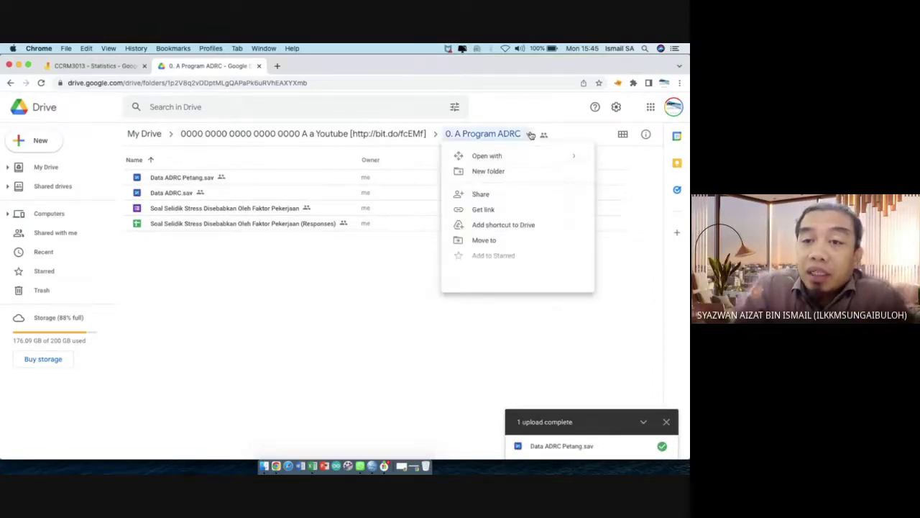
pyautogui.click(502, 199)
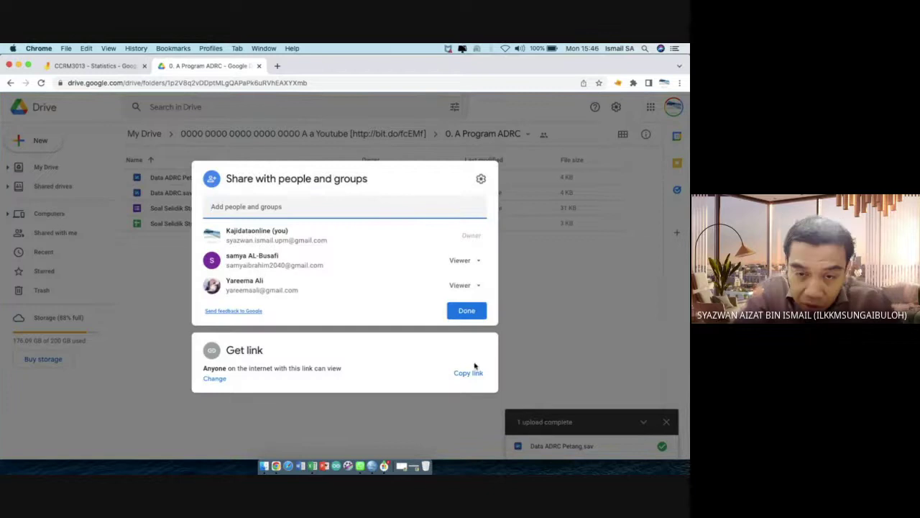
pyautogui.click(469, 373)
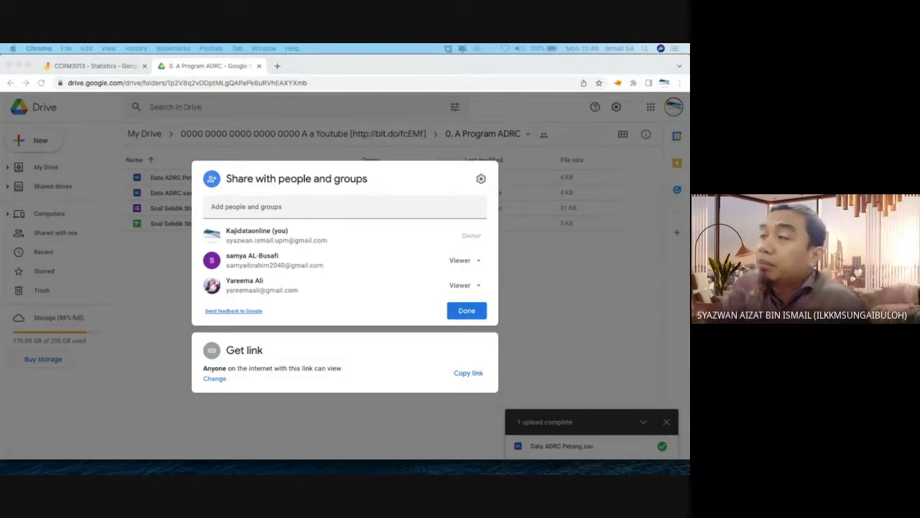
pyautogui.click(468, 373)
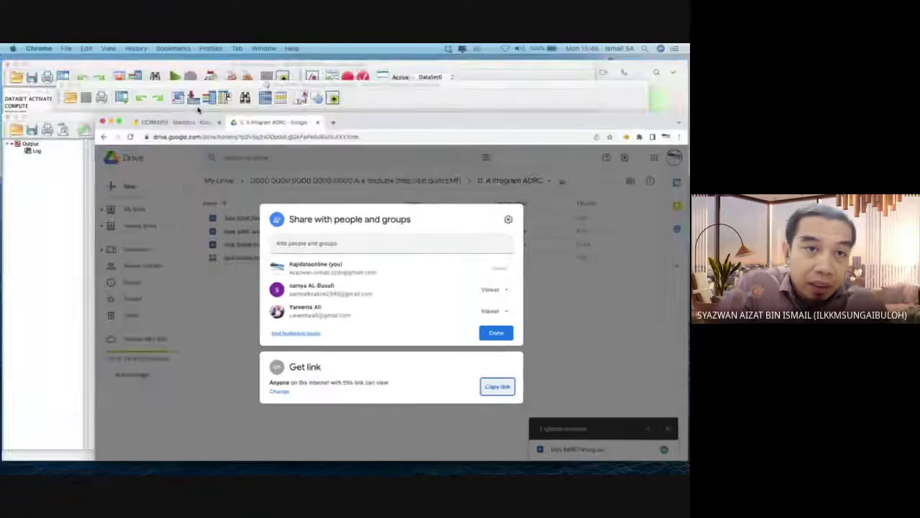
pyautogui.press('Escape')
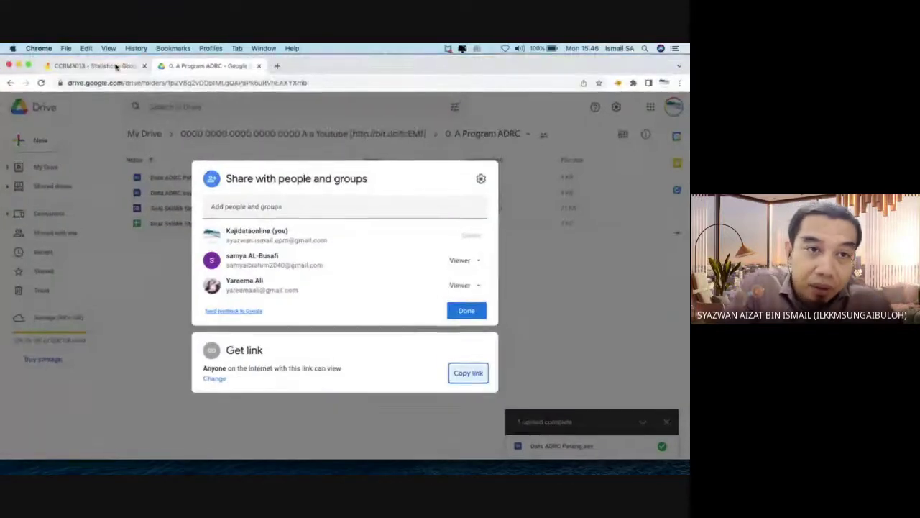
# Switch to the Data ADRC Petang.sav data in SPSS and examine the x, y and total variable columns
pyautogui.click(115, 65)
pyautogui.hotkey('ctrl', 'Up')
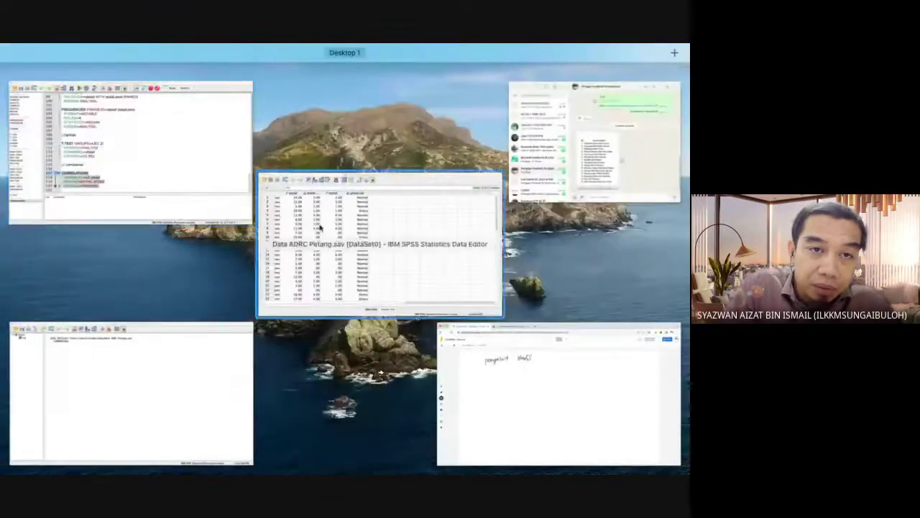
pyautogui.click(320, 227)
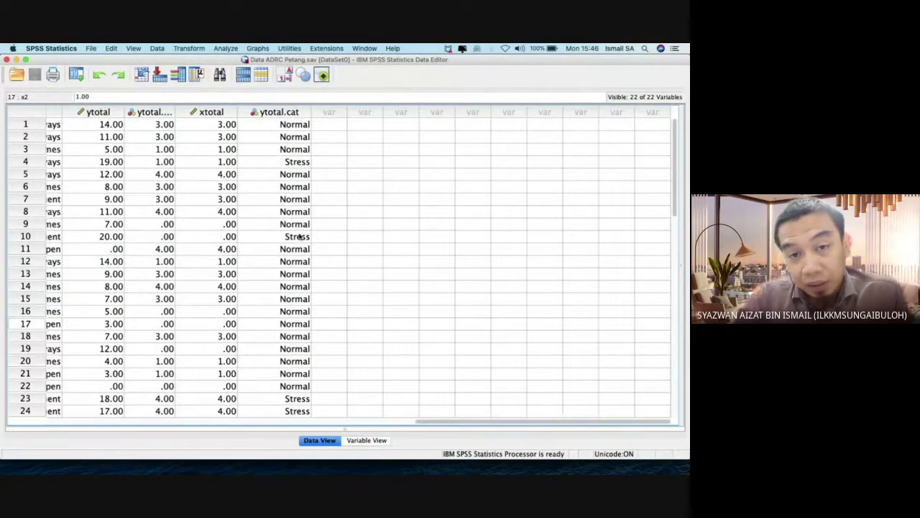
pyautogui.hscroll(-10, 301, 208)
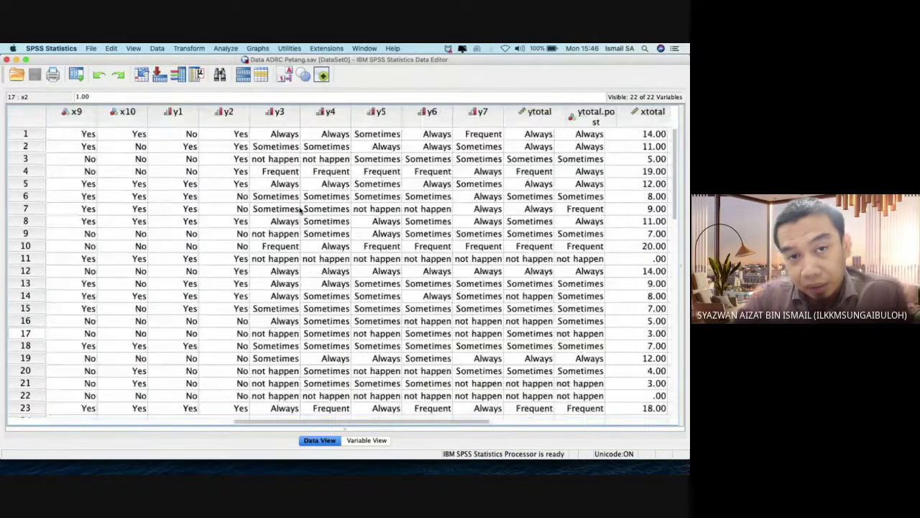
pyautogui.hscroll(-5, 301, 208)
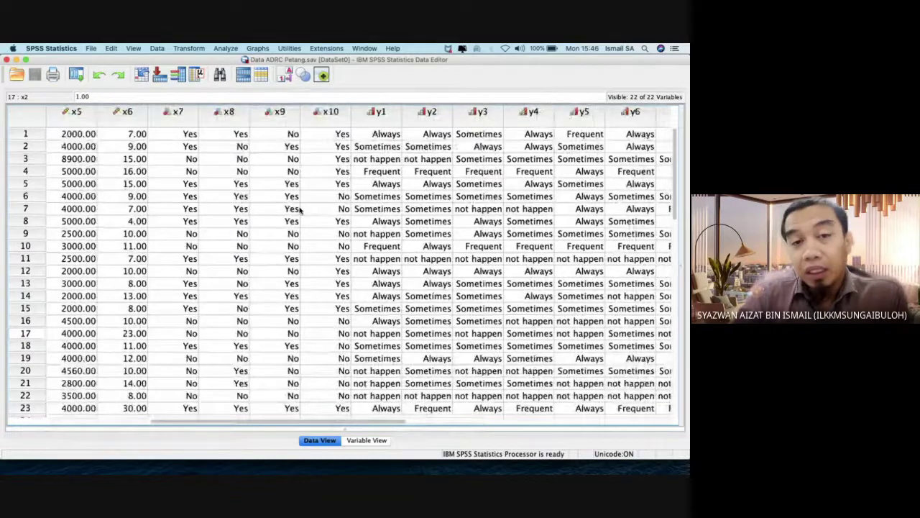
pyautogui.hscroll(15, 301, 208)
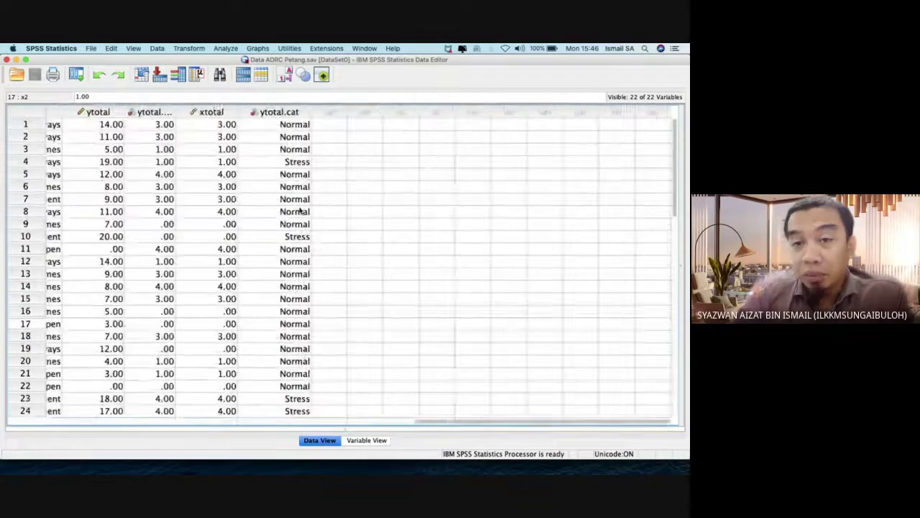
# Start the legacy nonparametric Chi-square test and add ytotal.cat as its test variable
pyautogui.click(228, 49)
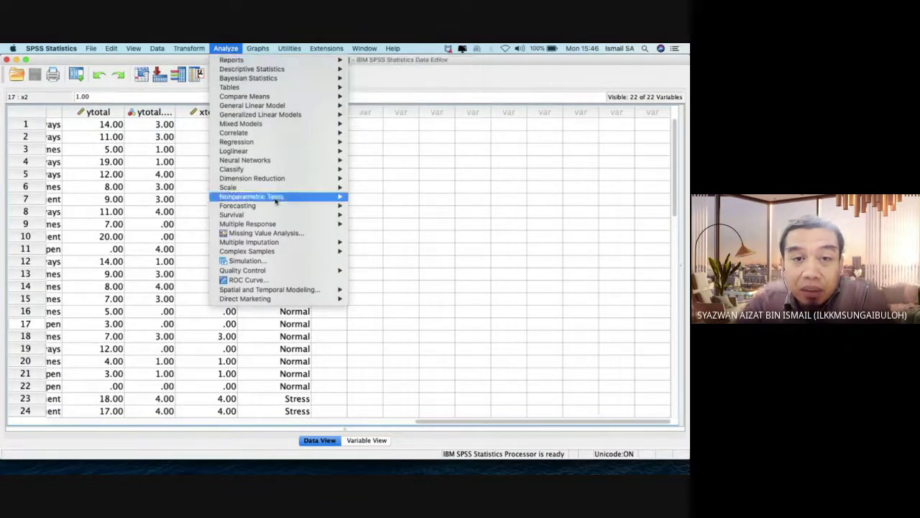
pyautogui.moveTo(274, 198)
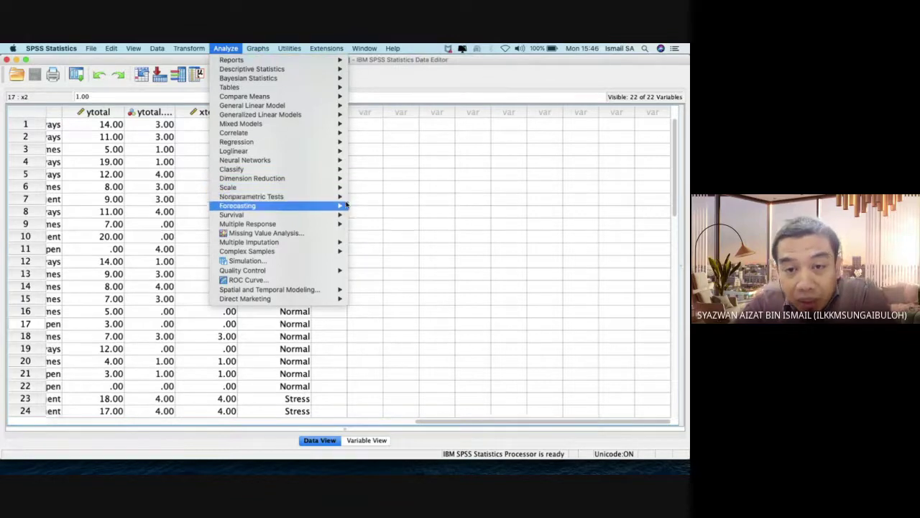
pyautogui.moveTo(393, 231)
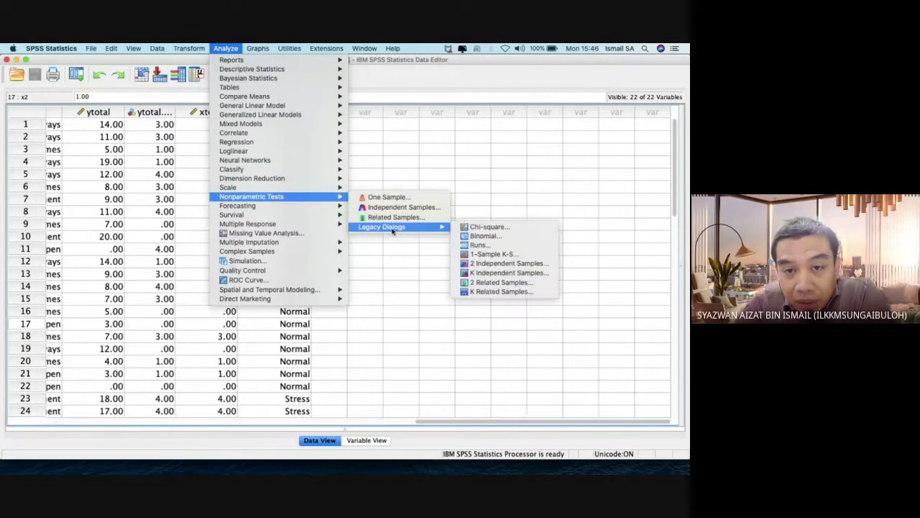
pyautogui.click(482, 227)
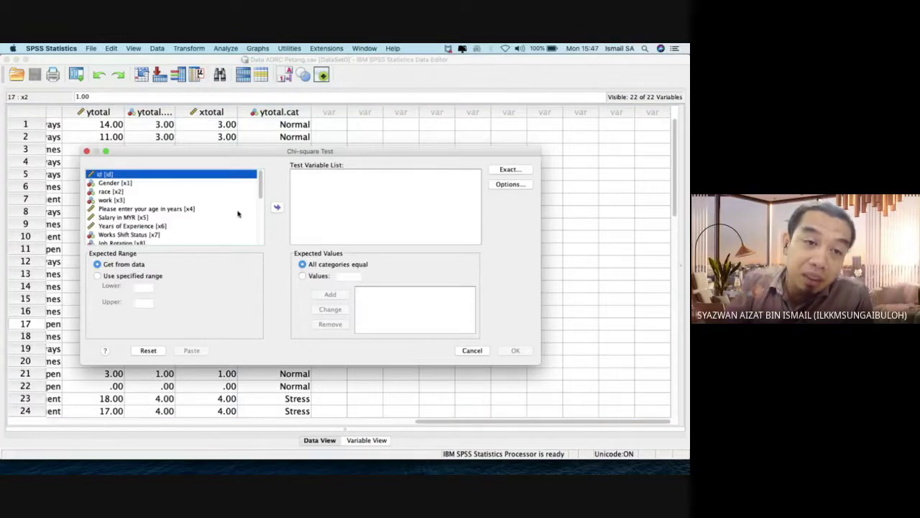
pyautogui.scroll(-5, 196, 214)
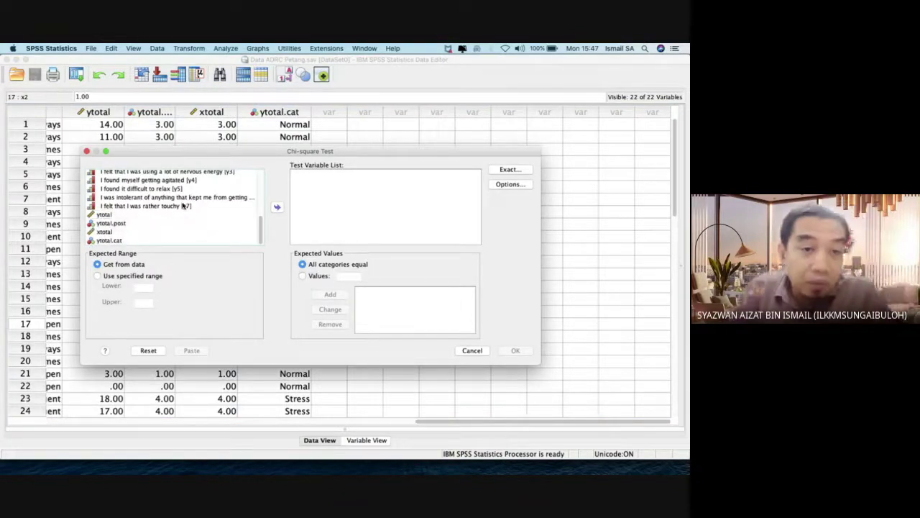
pyautogui.click(185, 206)
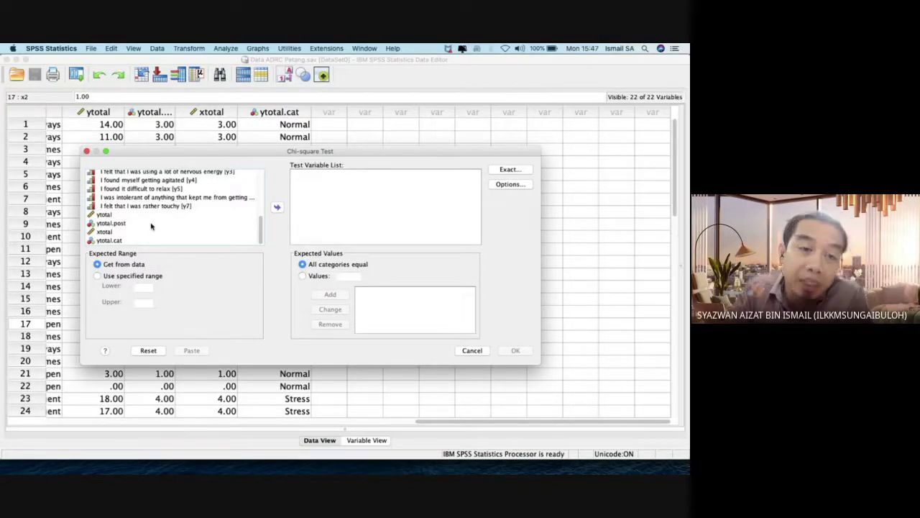
pyautogui.click(158, 223)
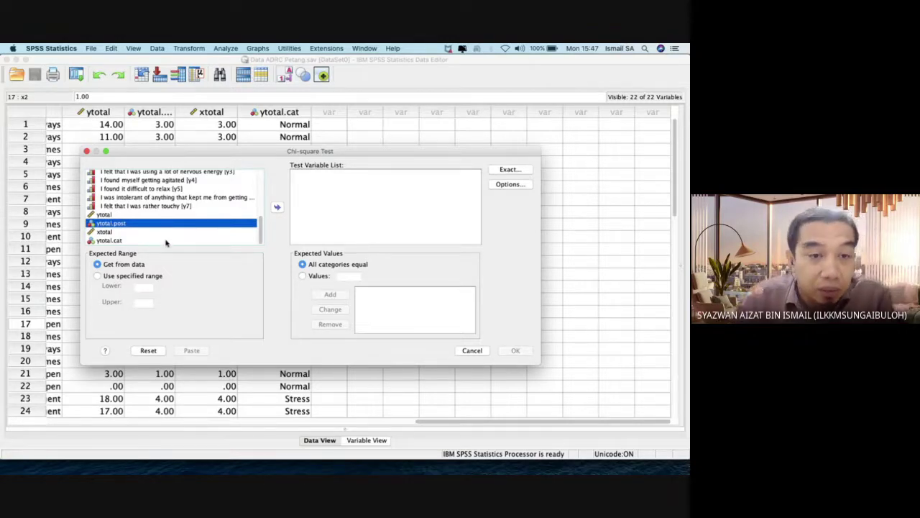
pyautogui.click(167, 240)
pyautogui.click(278, 208)
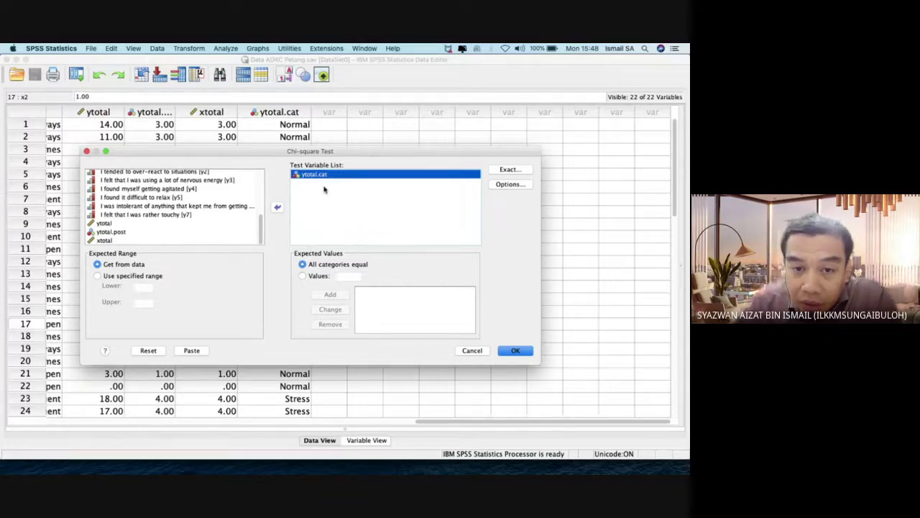
# Paste the ytotal.cat chi-square test as syntax and bring syntax adrc.sps to the front
pyautogui.click(204, 354)
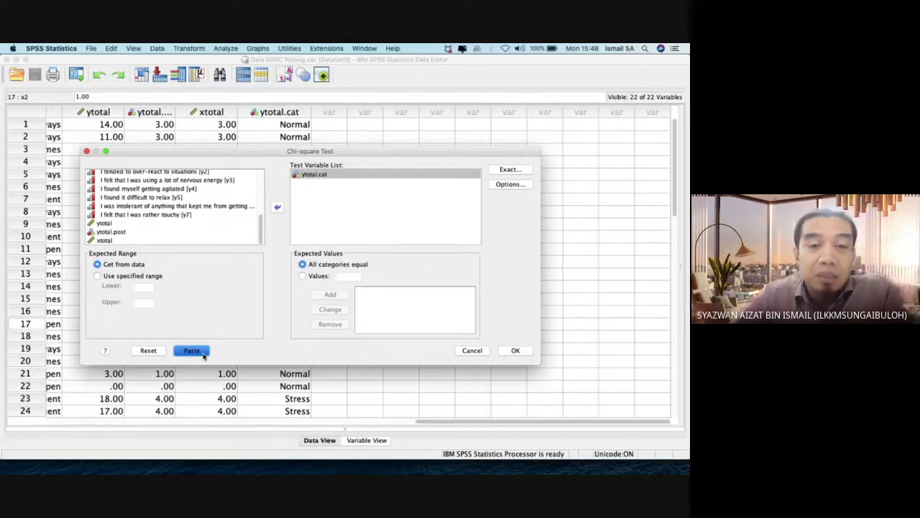
pyautogui.press('Escape')
pyautogui.click(509, 187)
pyautogui.hotkey('ctrl', 'Up')
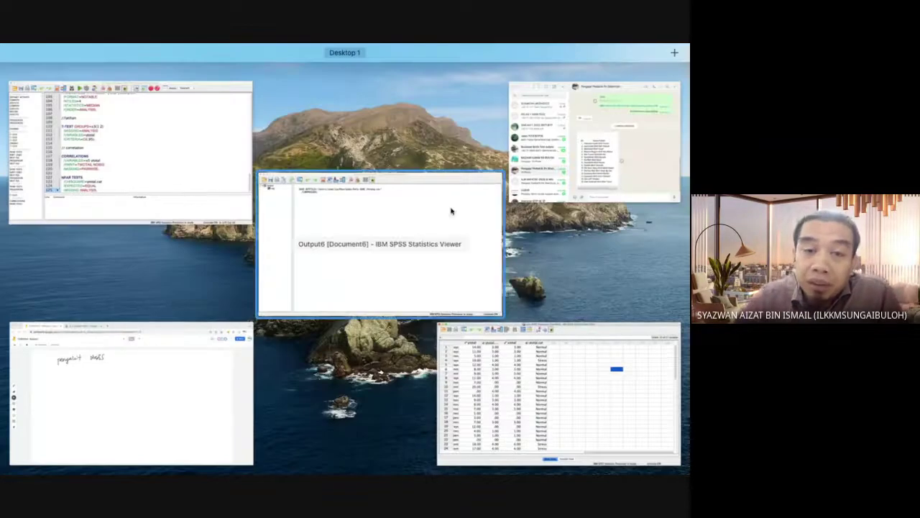
pyautogui.click(182, 208)
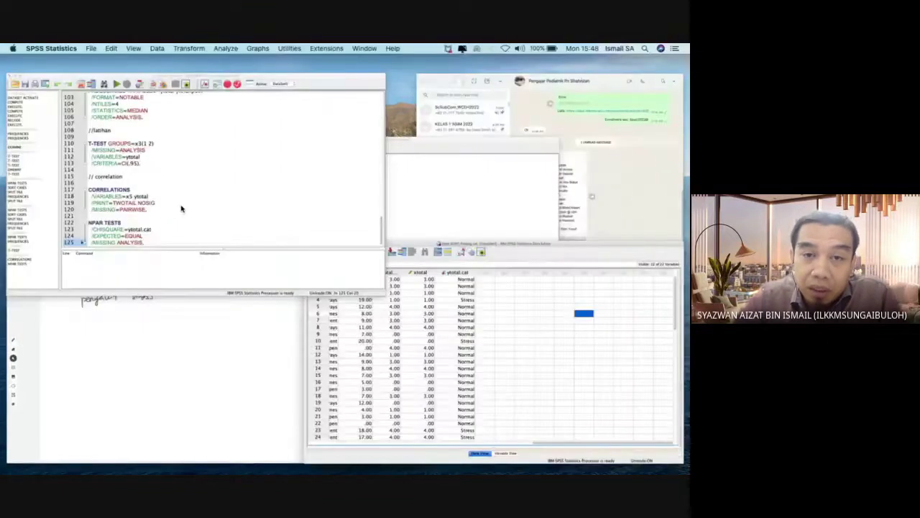
pyautogui.scroll(-1, 297, 312)
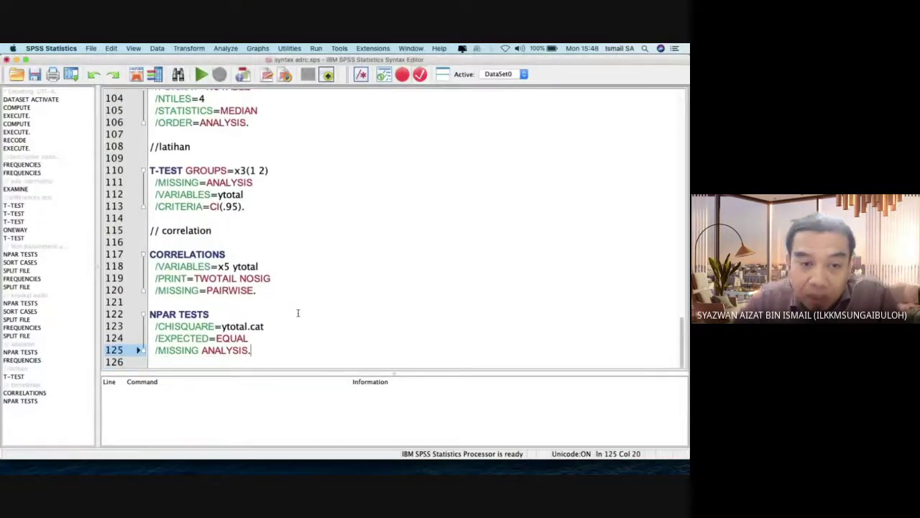
# Reopen the legacy Chi-square test for ytotal.cat, include Descriptive statistics, and paste the command into the syntax
pyautogui.click(219, 52)
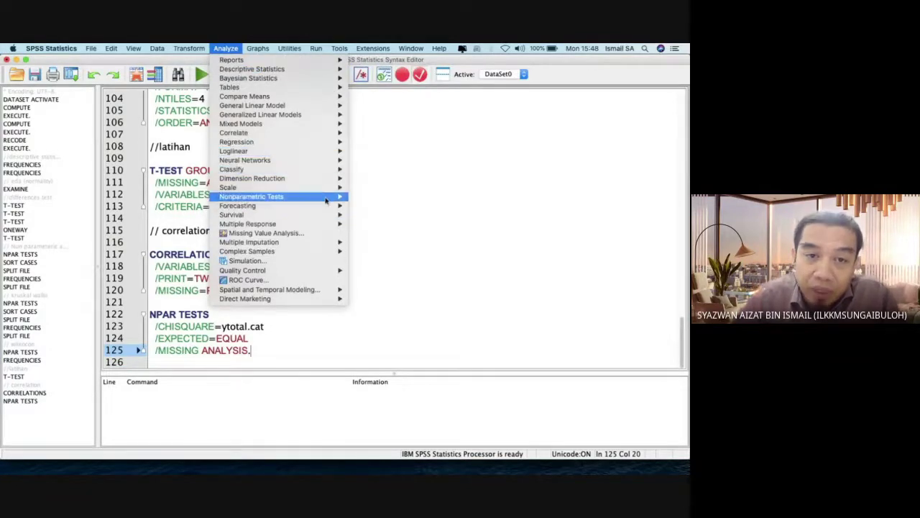
pyautogui.moveTo(326, 201)
pyautogui.moveTo(405, 228)
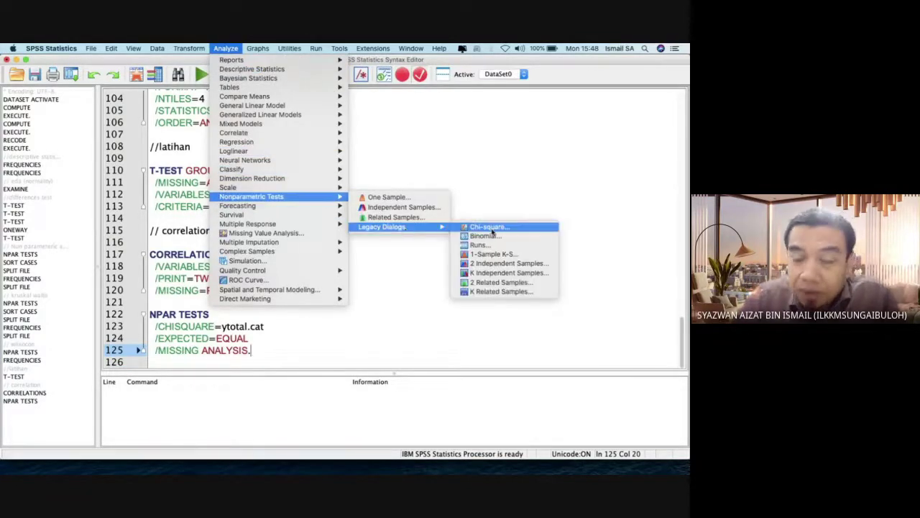
pyautogui.click(492, 228)
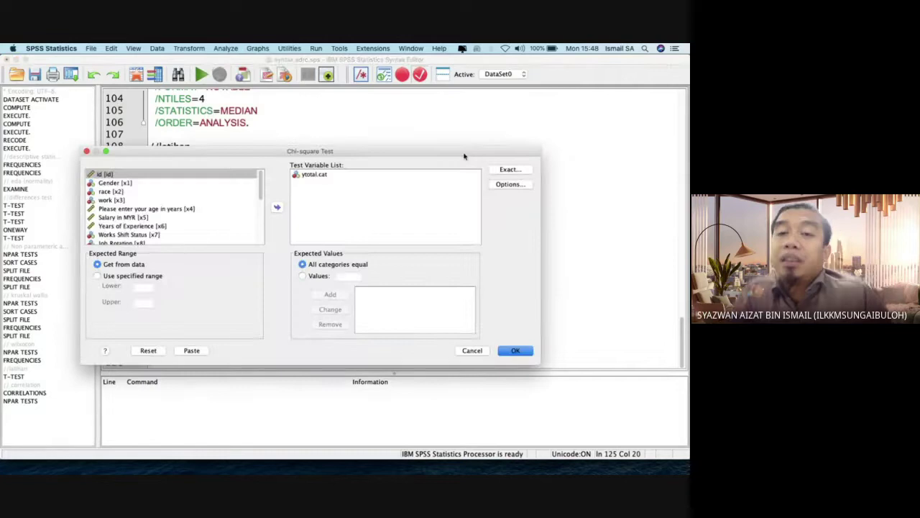
pyautogui.click(321, 177)
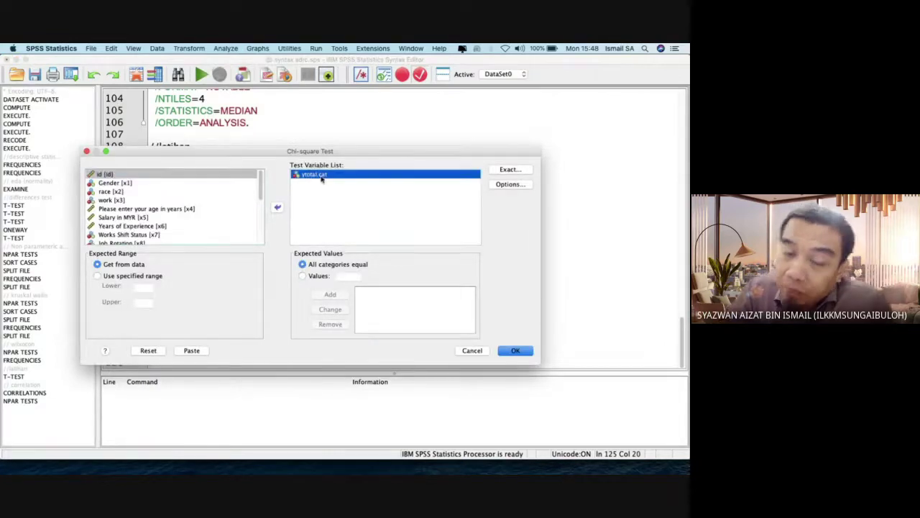
pyautogui.click(519, 185)
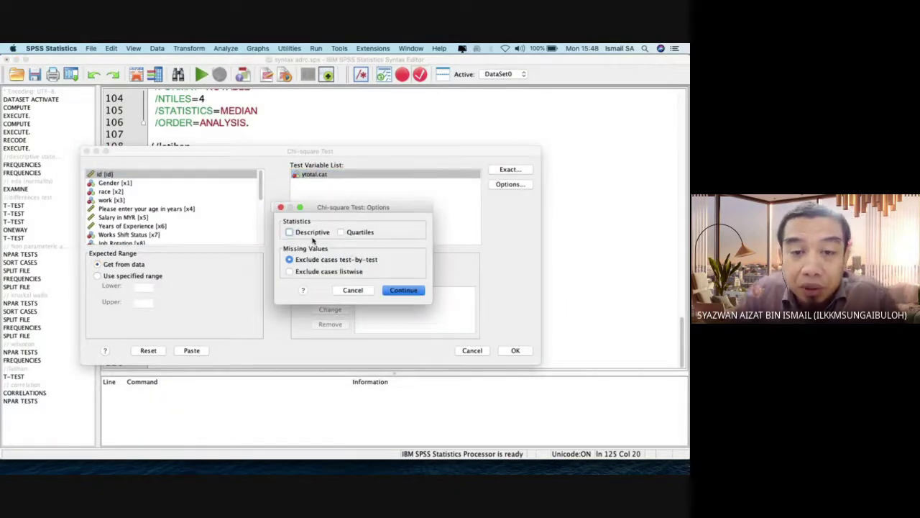
pyautogui.click(312, 234)
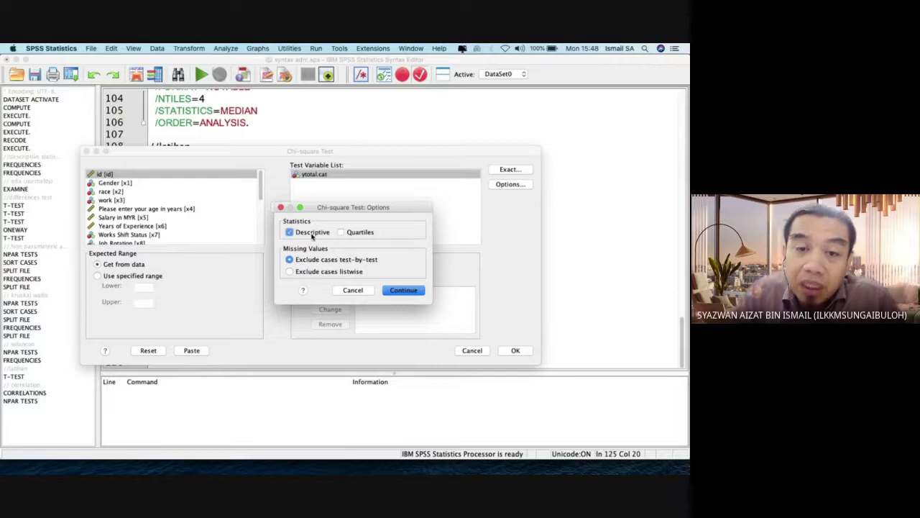
pyautogui.click(414, 292)
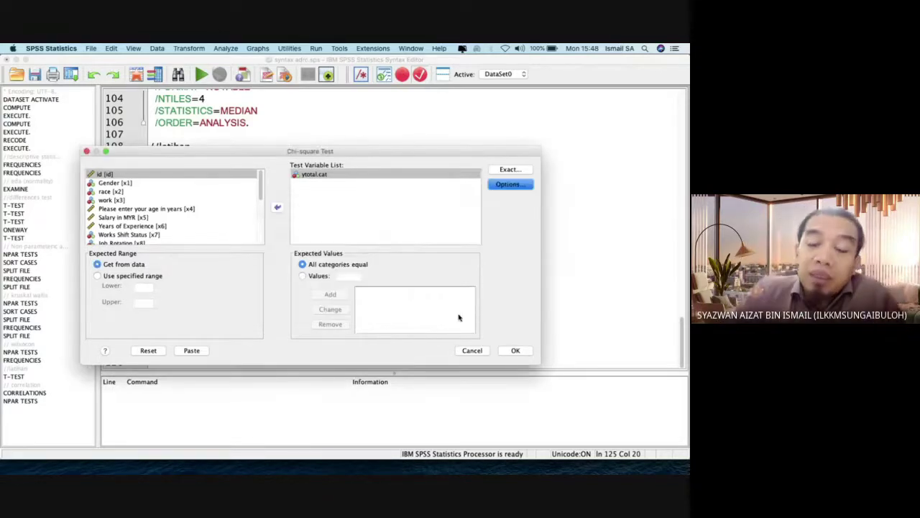
pyautogui.click(204, 351)
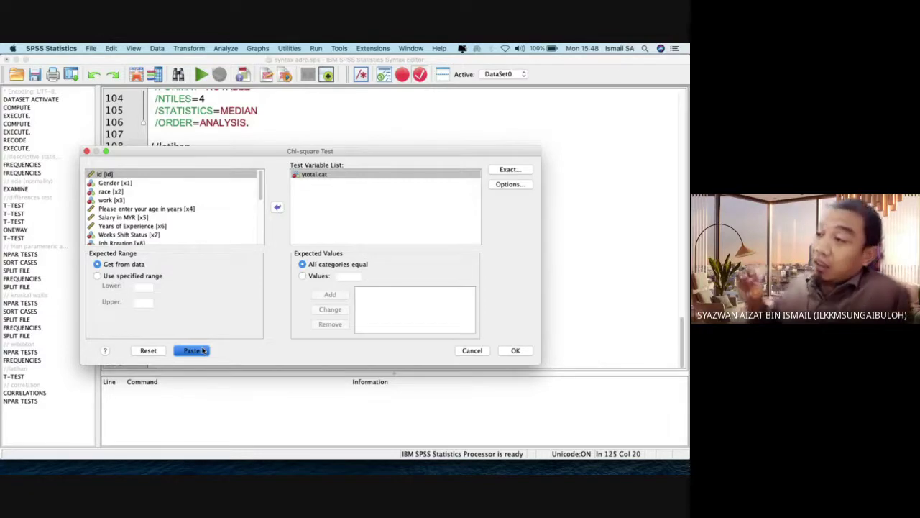
# Switch to the CCRM3013 - Statistics Google Jamboard in Chrome
pyautogui.hotkey('ctrl', 'Up')
pyautogui.click(292, 285)
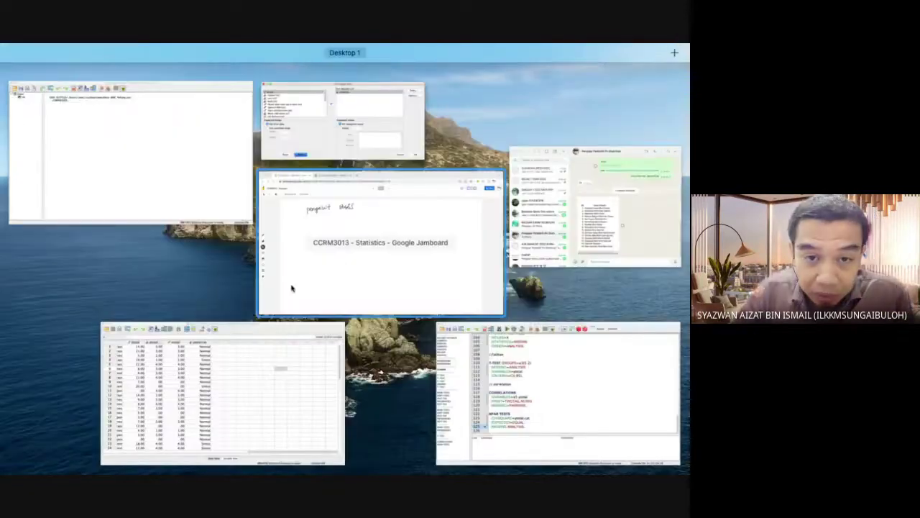
pyautogui.press('super+Tab')
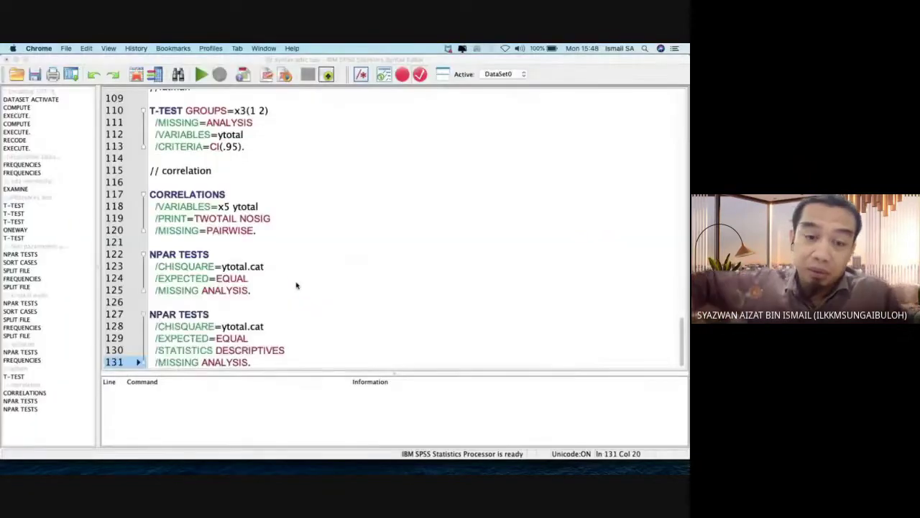
pyautogui.hotkey('ctrl', 'Up')
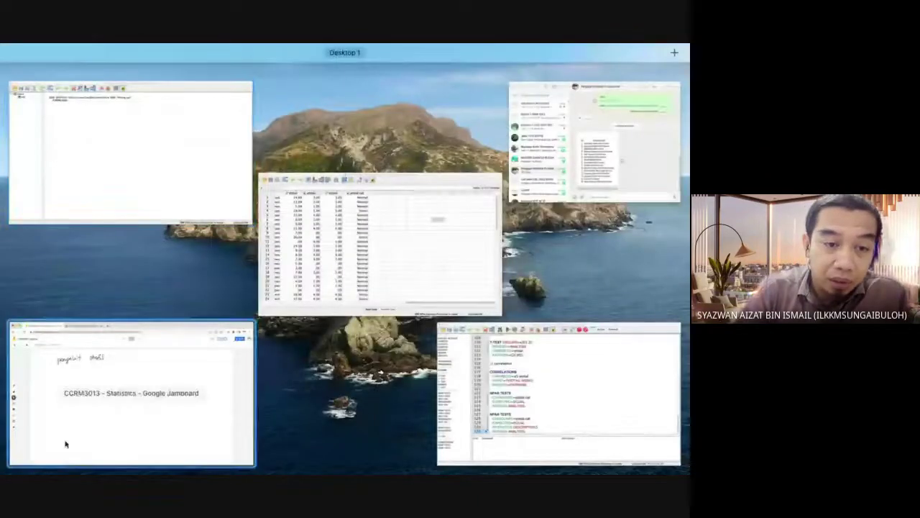
pyautogui.click(121, 441)
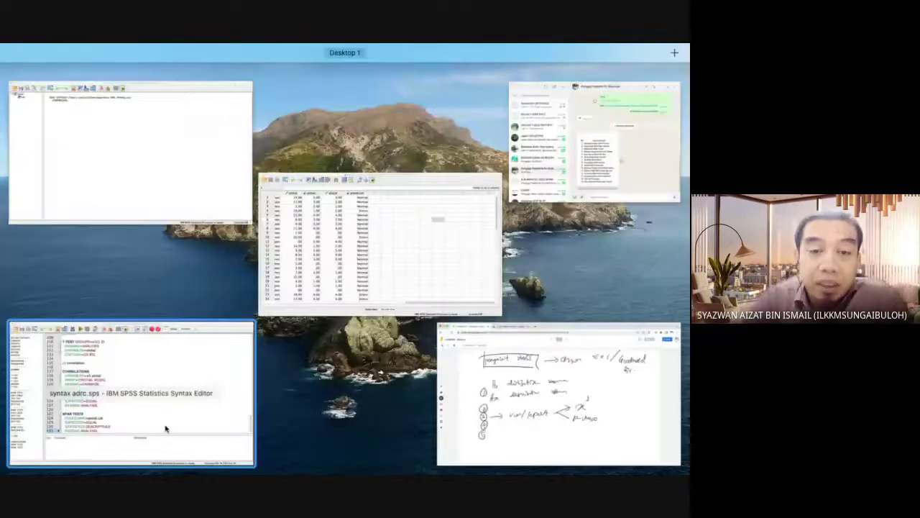
# Return to syntax adrc.sps in SPSS and run the NPAR TESTS block for ytotal.cat that includes STATISTICS DESCRIPTIVES
pyautogui.click(185, 380)
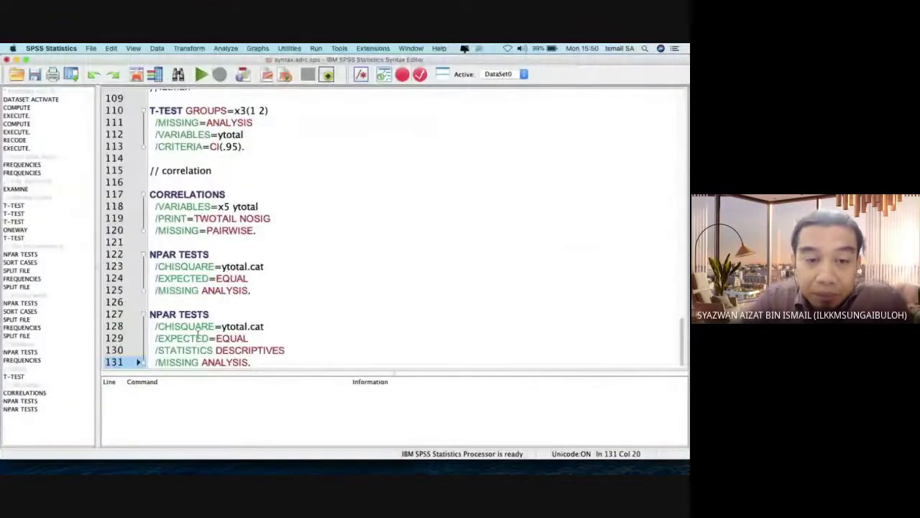
pyautogui.moveTo(225, 303); pyautogui.dragTo(252, 367)
pyautogui.press('super+r')
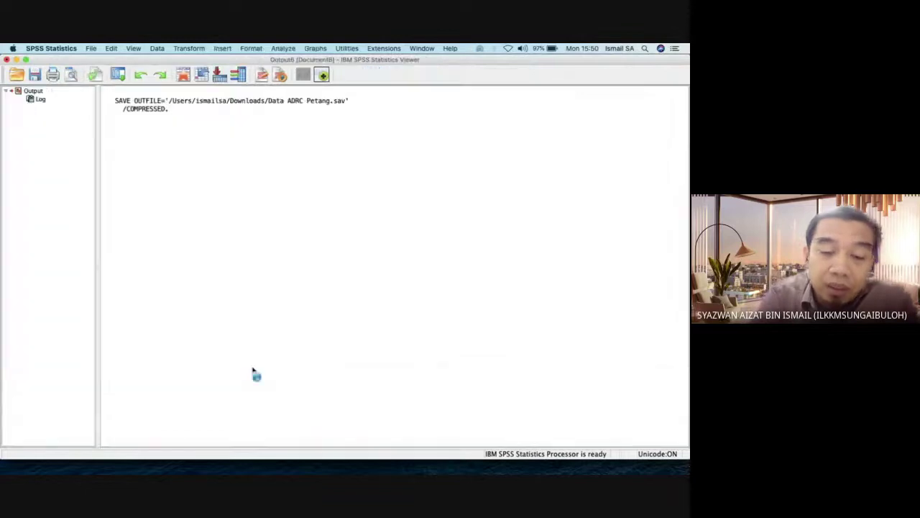
# Replace the ytotal.cat NPAR TESTS block without descriptives in syntax adrc.sps with the comment //chi square
pyautogui.hotkey('ctrl', 'Up')
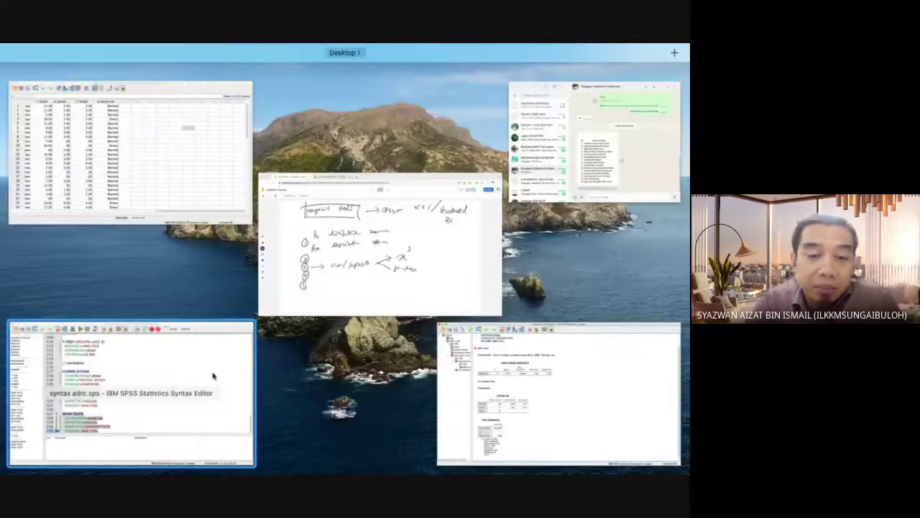
pyautogui.click(211, 374)
pyautogui.moveTo(252, 291); pyautogui.dragTo(139, 255)
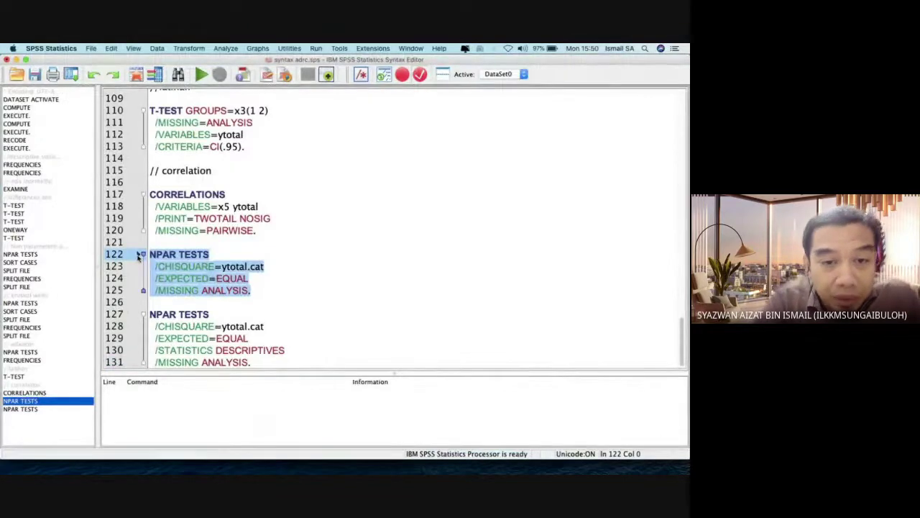
pyautogui.press('BackSpace')
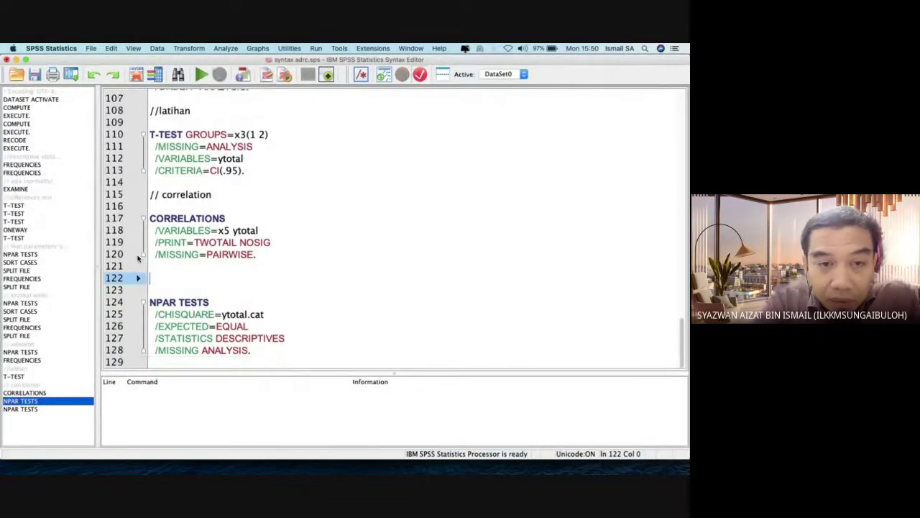
pyautogui.write('//c')
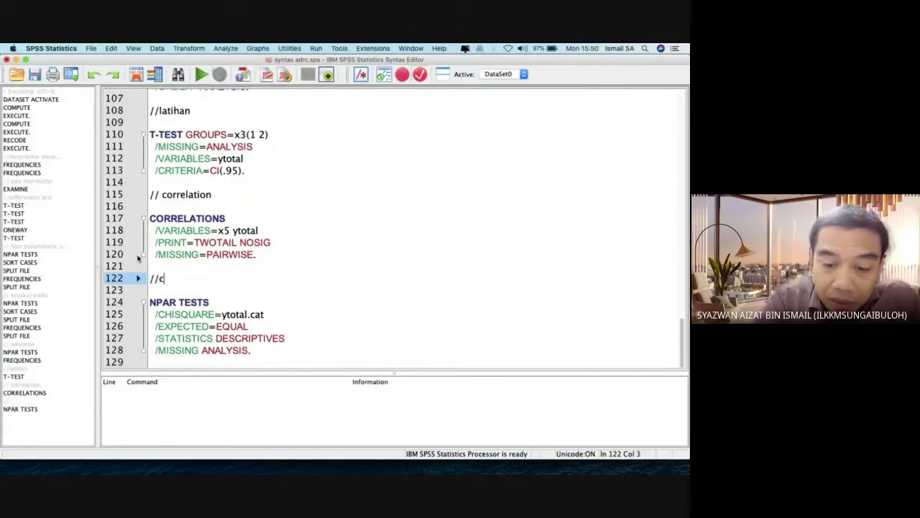
pyautogui.write('hi square')
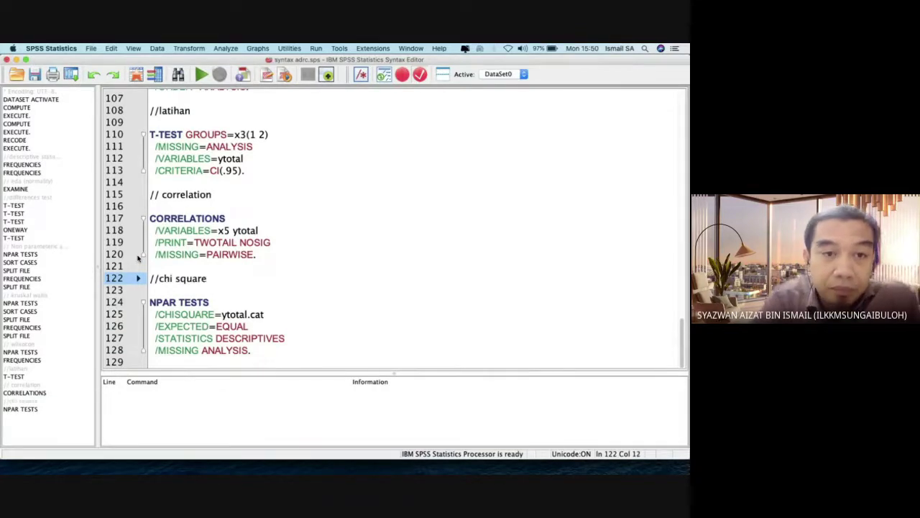
# Switch to the Output6 viewer and examine the ytotal.cat frequencies and chi-square Test Statistics tables
pyautogui.hotkey('ctrl', 'Up')
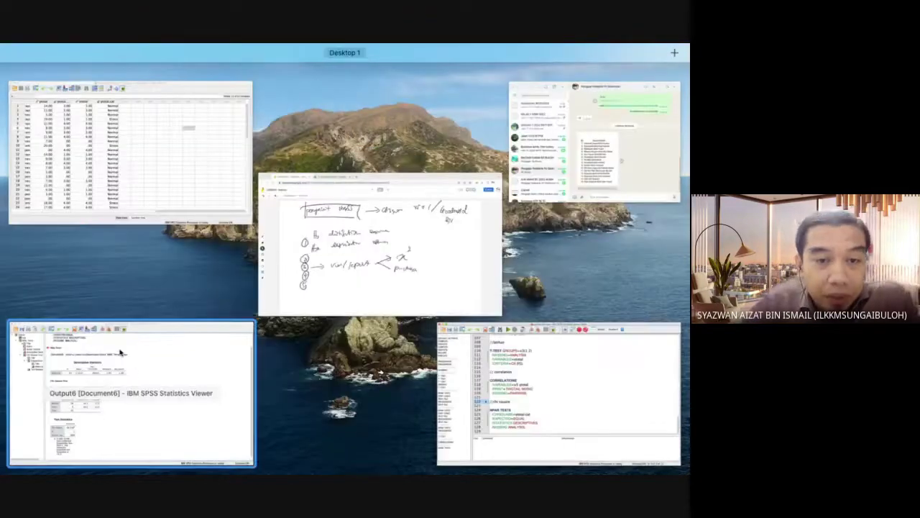
pyautogui.click(171, 349)
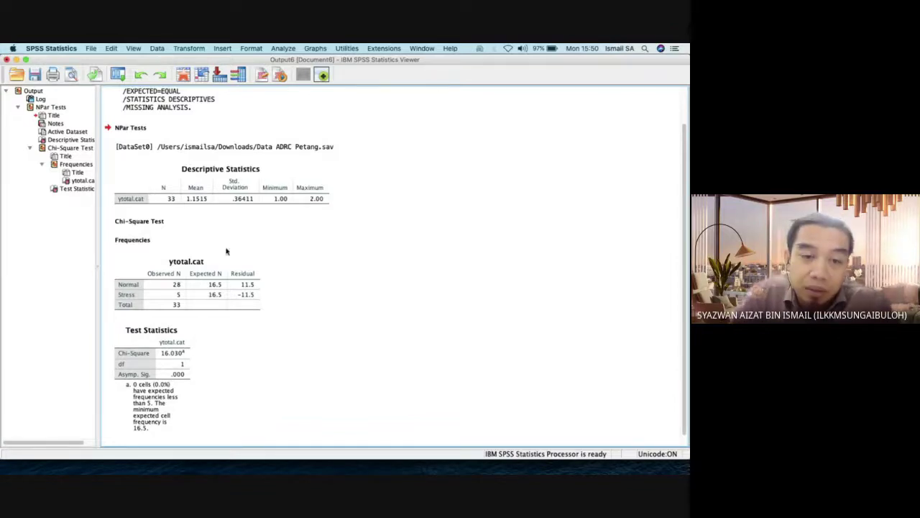
pyautogui.click(234, 302)
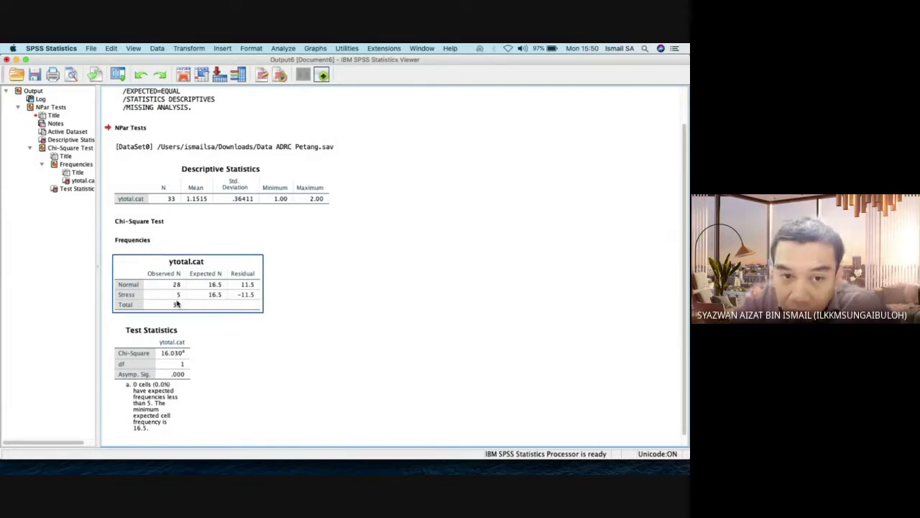
pyautogui.click(164, 336)
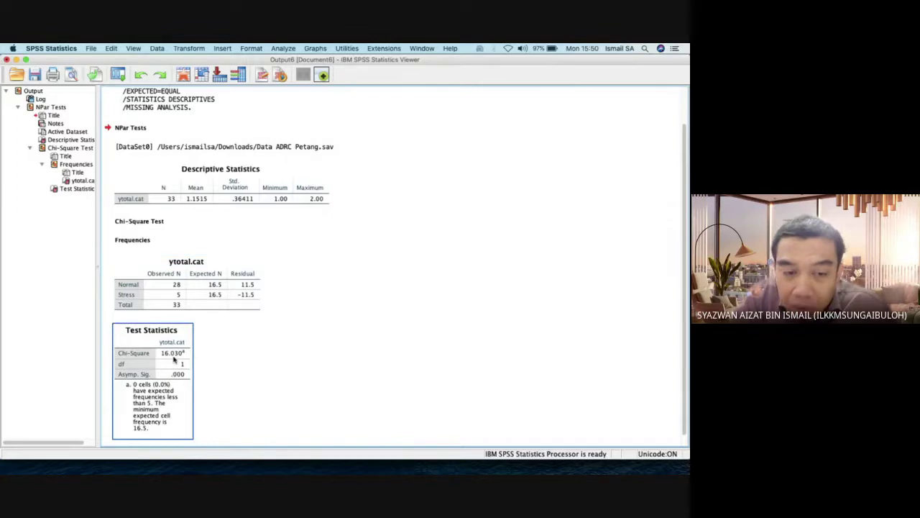
pyautogui.click(184, 304)
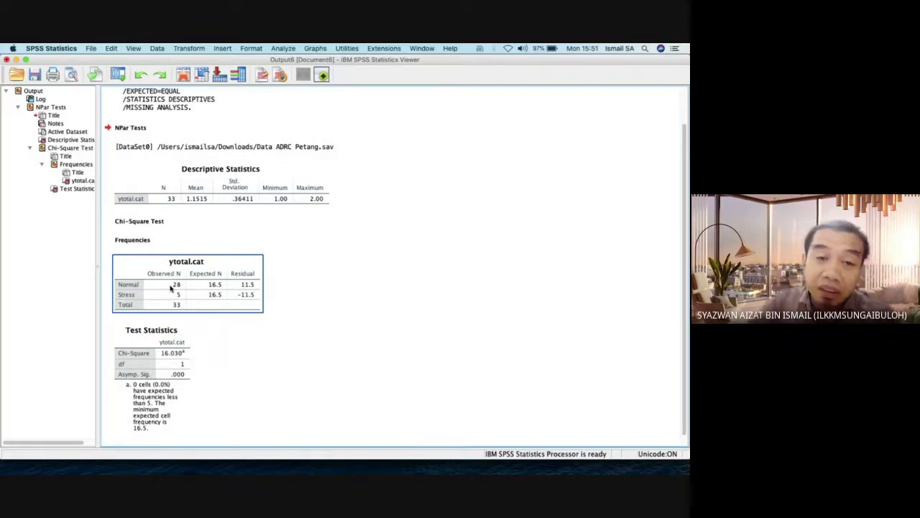
# In the CCRM3013 - Statistics Jamboard in Chrome, sketch a divided bar labelled <20, 25 and 30 below run/report, ending it at 30
pyautogui.hotkey('ctrl', 'Up')
pyautogui.click(331, 297)
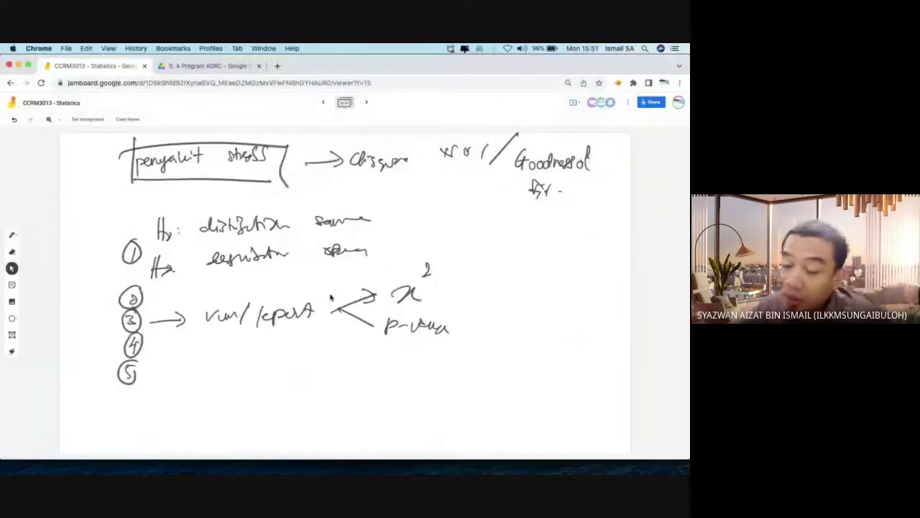
pyautogui.moveTo(195, 346)
pyautogui.mouseDown()
pyautogui.moveTo(194, 373)
pyautogui.moveTo(310, 367)
pyautogui.moveTo(213, 372)
pyautogui.moveTo(245, 372)
pyautogui.mouseUp()
pyautogui.moveTo(262, 352); pyautogui.dragTo(262, 371)
pyautogui.moveTo(277, 353)
pyautogui.mouseDown()
pyautogui.moveTo(277, 371)
pyautogui.moveTo(295, 368)
pyautogui.mouseUp()
pyautogui.moveTo(199, 379)
pyautogui.mouseDown()
pyautogui.moveTo(200, 387)
pyautogui.moveTo(276, 381)
pyautogui.mouseUp()
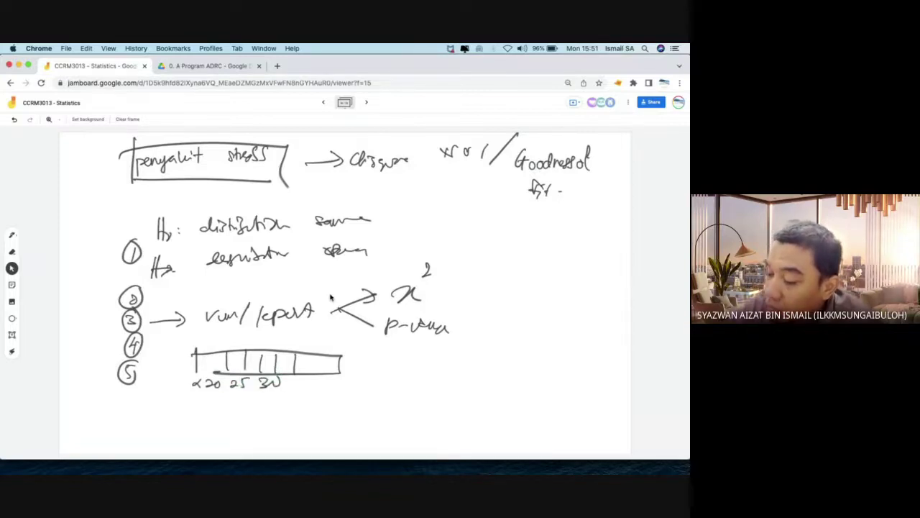
pyautogui.moveTo(315, 352)
pyautogui.mouseDown()
pyautogui.moveTo(276, 352)
pyautogui.moveTo(257, 368)
pyautogui.moveTo(314, 375)
pyautogui.moveTo(341, 359)
pyautogui.moveTo(324, 372)
pyautogui.mouseUp()
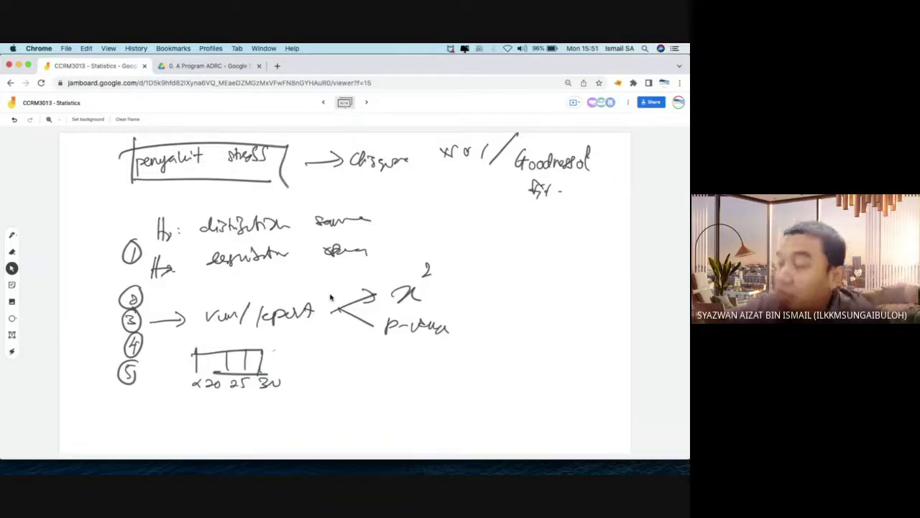
# Underline the Goodness of fit note on the Jamboard and go to the next frame
pyautogui.moveTo(506, 180); pyautogui.dragTo(574, 178)
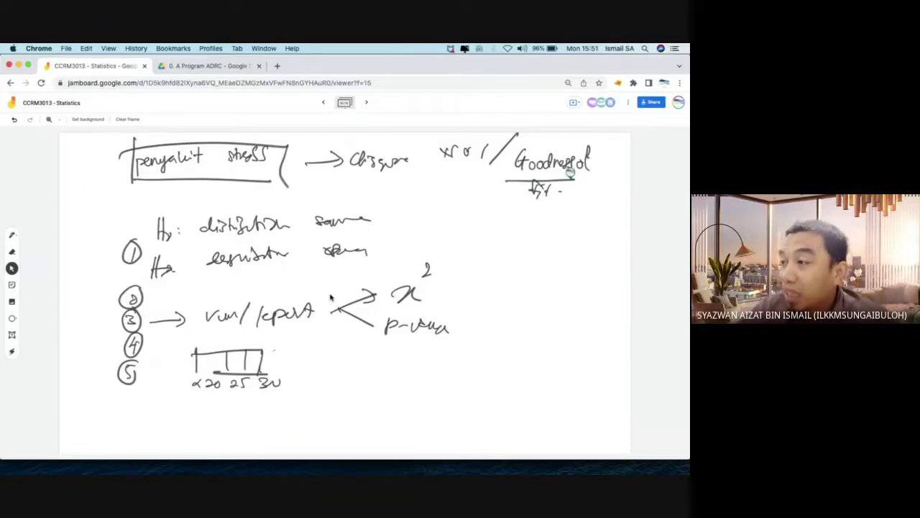
pyautogui.moveTo(516, 199); pyautogui.dragTo(563, 206)
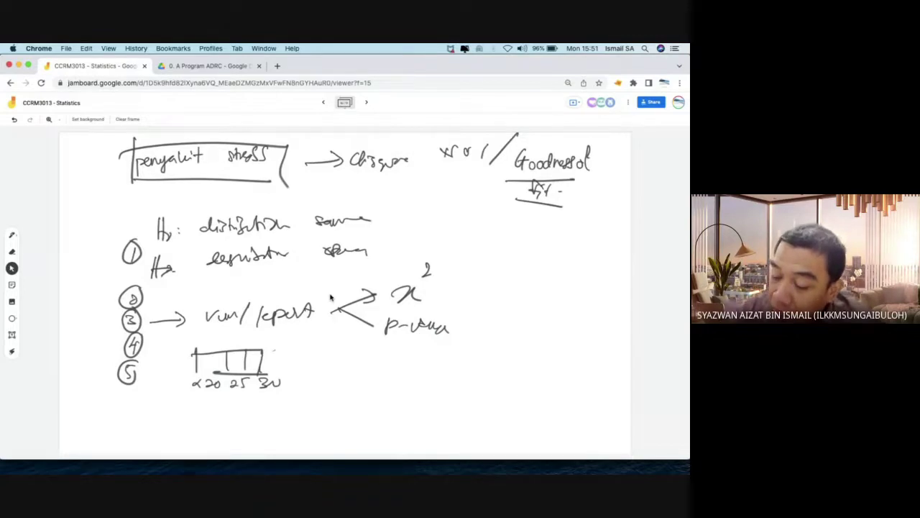
pyautogui.click(367, 103)
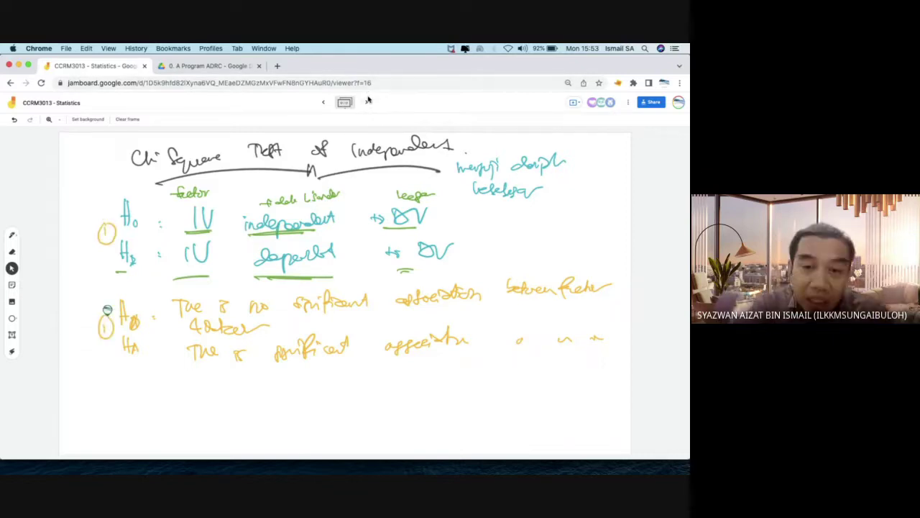
# Switch to the Data ADRC Petang.sav data editor in SPSS and examine the variables from id and x1 through ytotal.cat
pyautogui.hotkey('ctrl', 'Up')
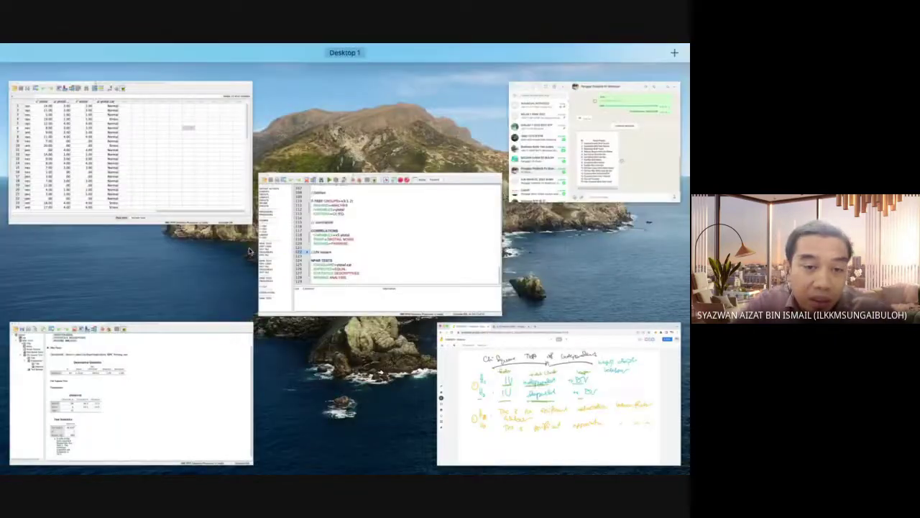
pyautogui.click(189, 199)
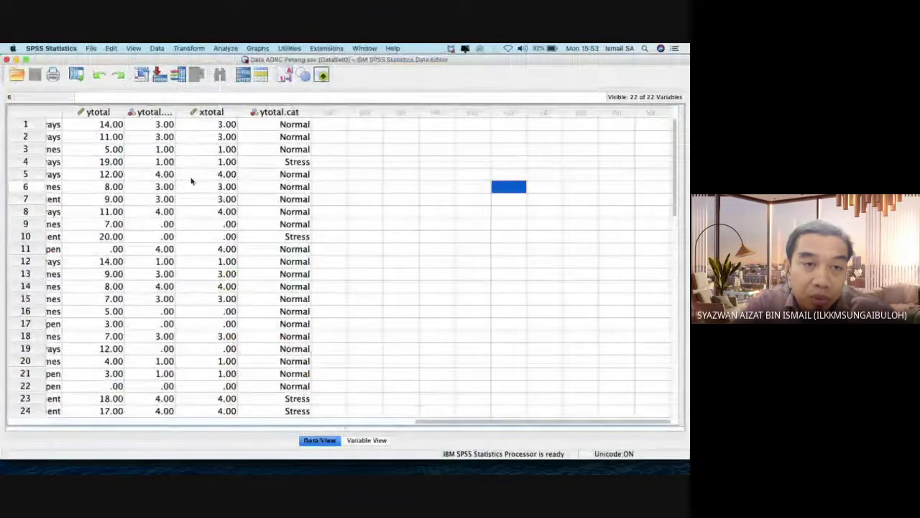
pyautogui.hscroll(-10, 191, 181)
pyautogui.scroll(-1, 191, 180)
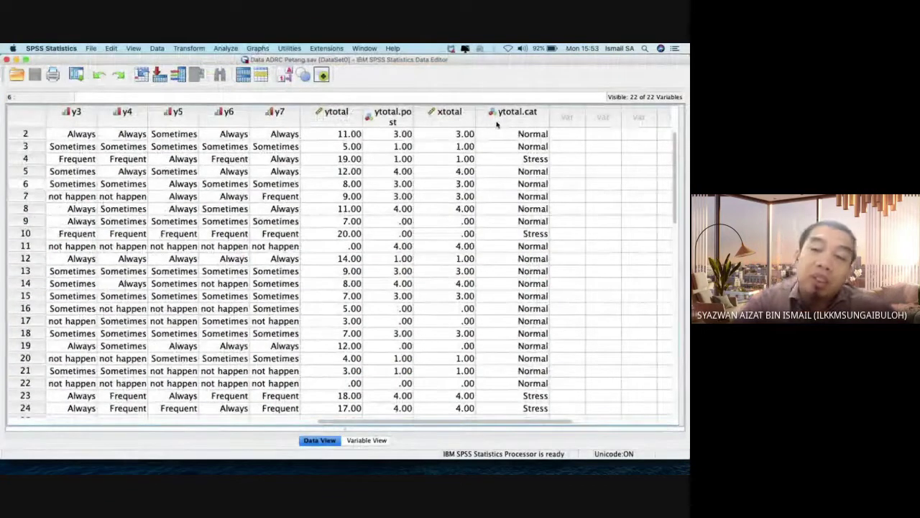
pyautogui.hscroll(-15, 374, 182)
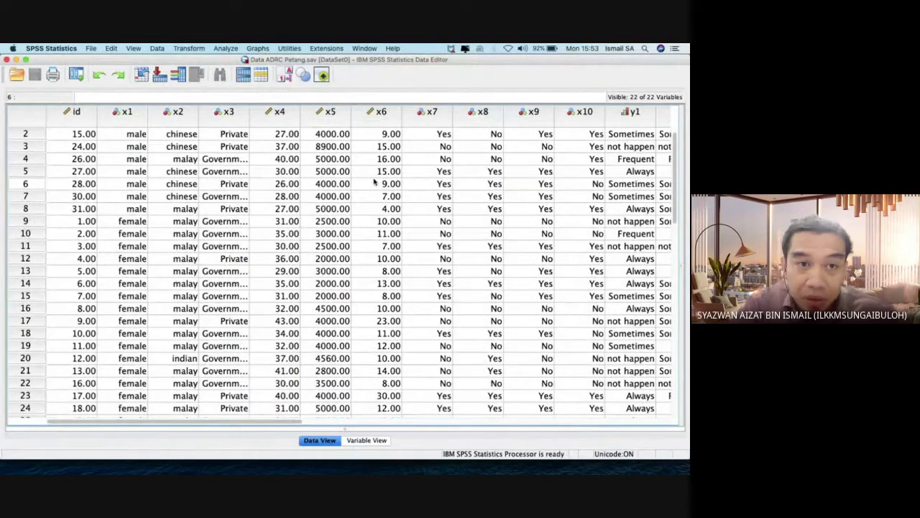
pyautogui.hscroll(3, 374, 182)
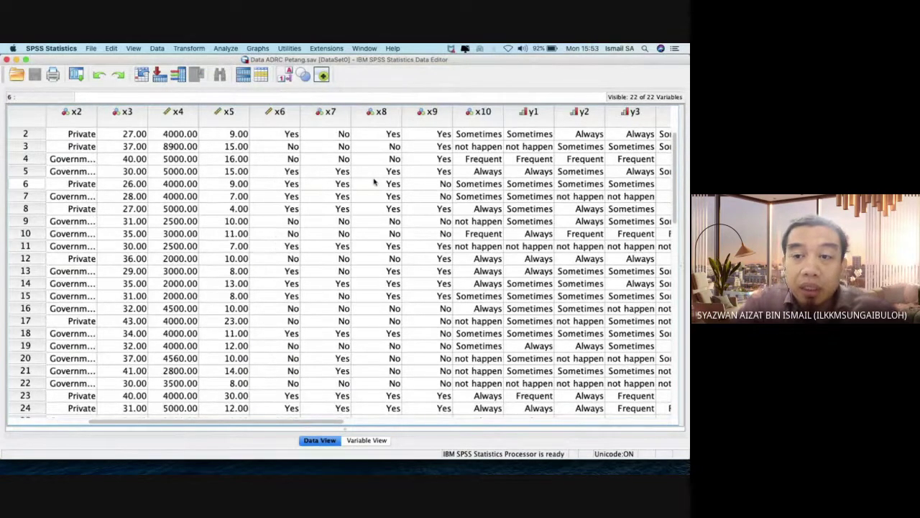
pyautogui.hscroll(6, 373, 182)
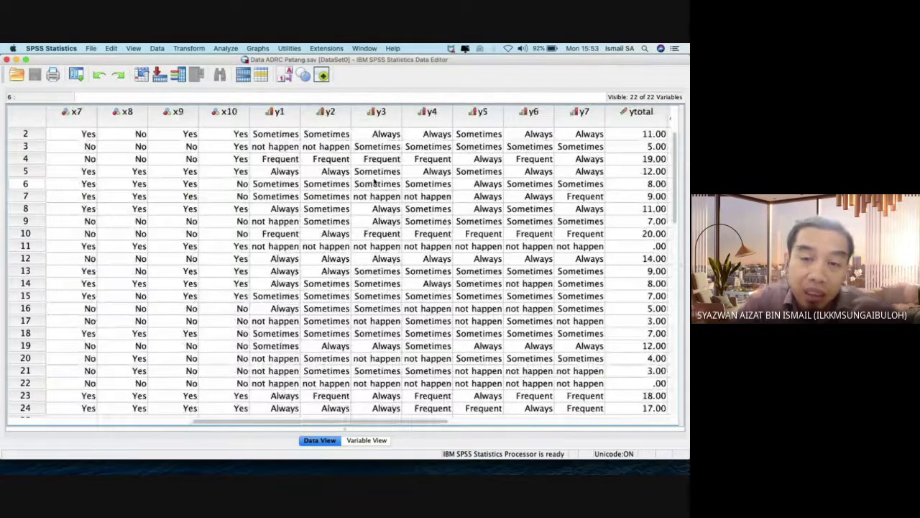
pyautogui.hscroll(8, 374, 182)
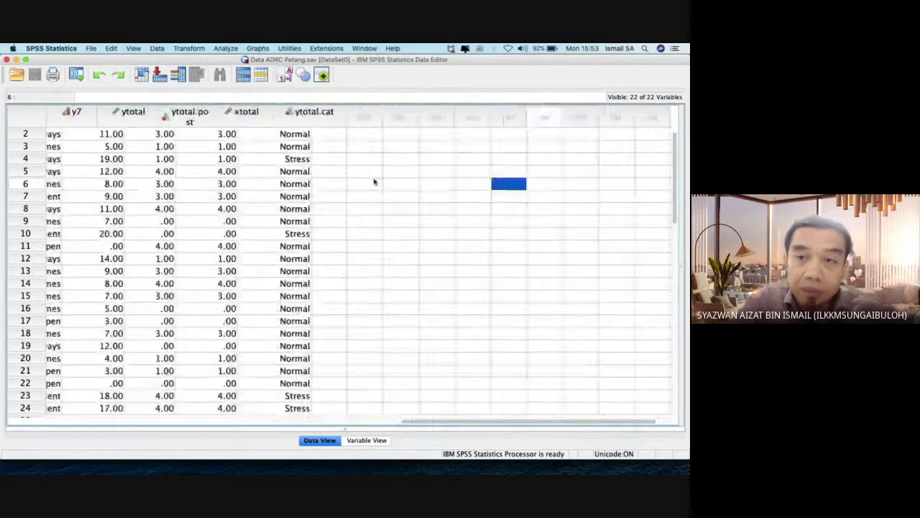
pyautogui.scroll(1, 373, 182)
pyautogui.hscroll(-3, 374, 182)
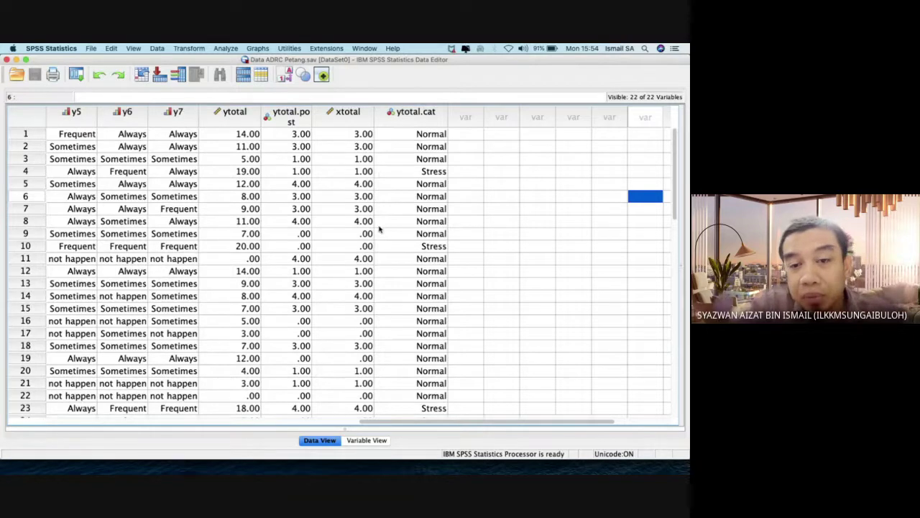
pyautogui.hscroll(-2, 355, 264)
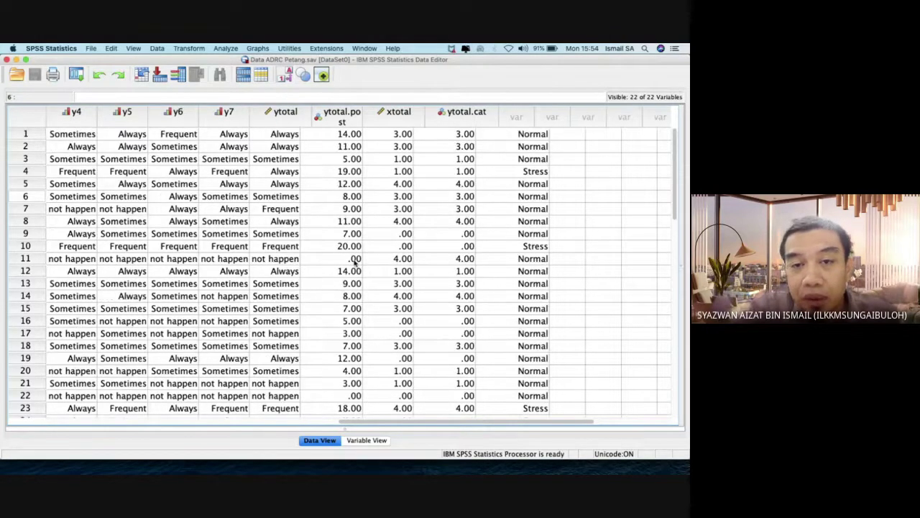
pyautogui.hscroll(-10, 354, 263)
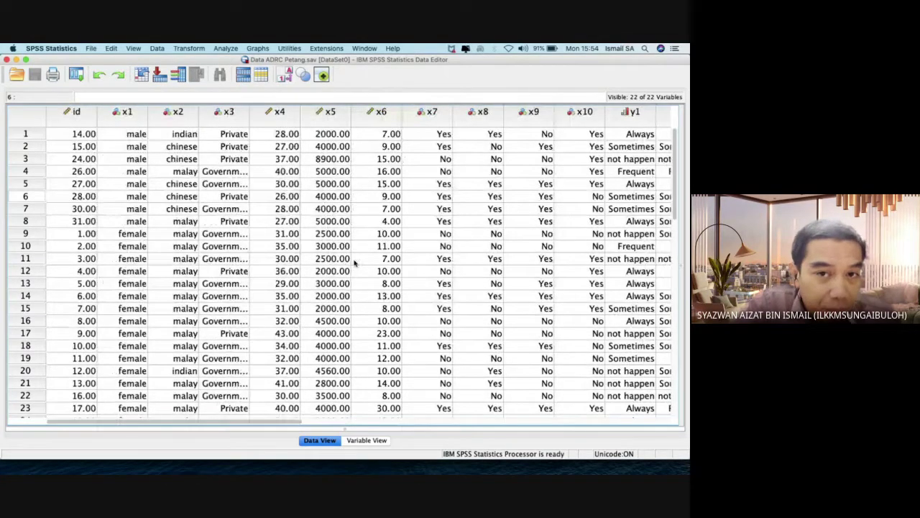
pyautogui.hscroll(10, 413, 206)
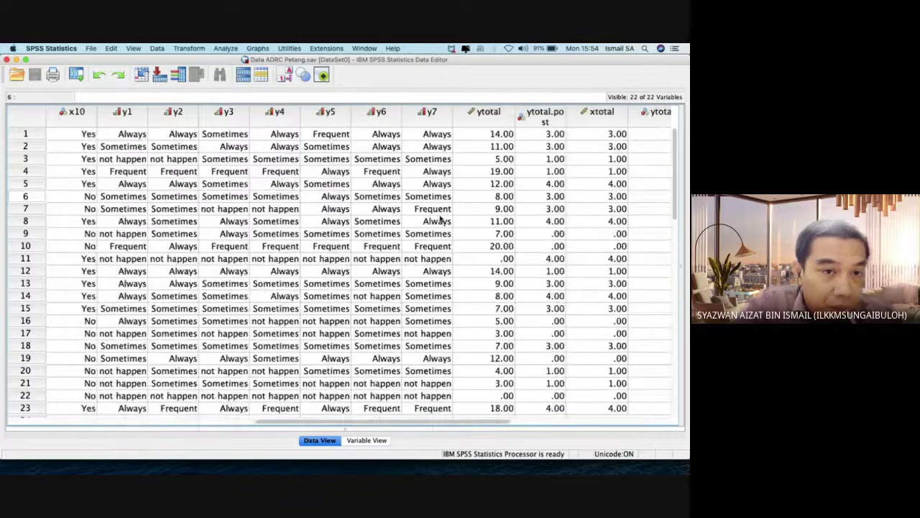
pyautogui.hscroll(5, 440, 218)
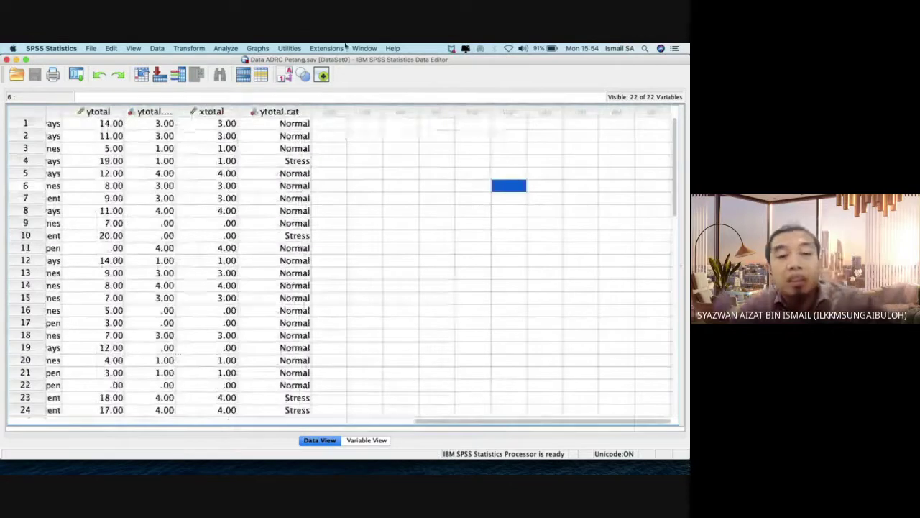
# Start a cleared Recode into Different Variables with xtotal as the input and assign xtotal.n as its output variable
pyautogui.click(157, 48)
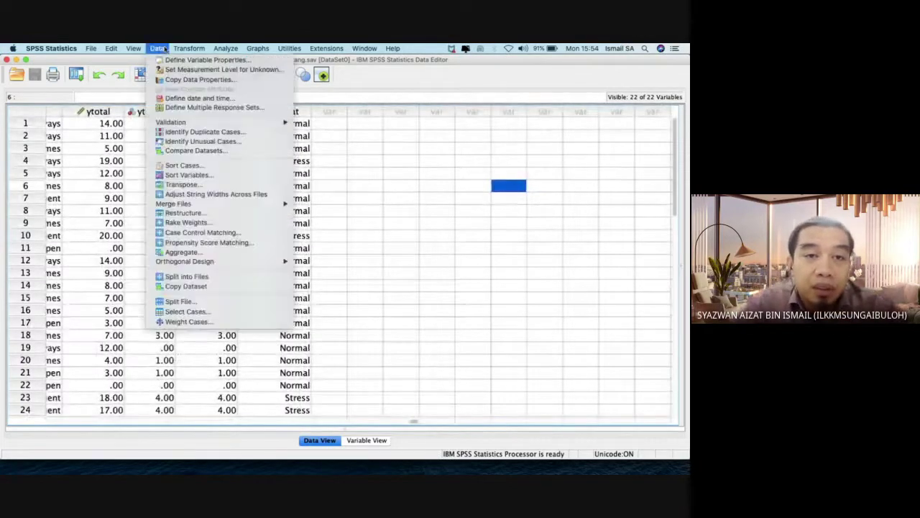
pyautogui.moveTo(189, 47)
pyautogui.click(237, 115)
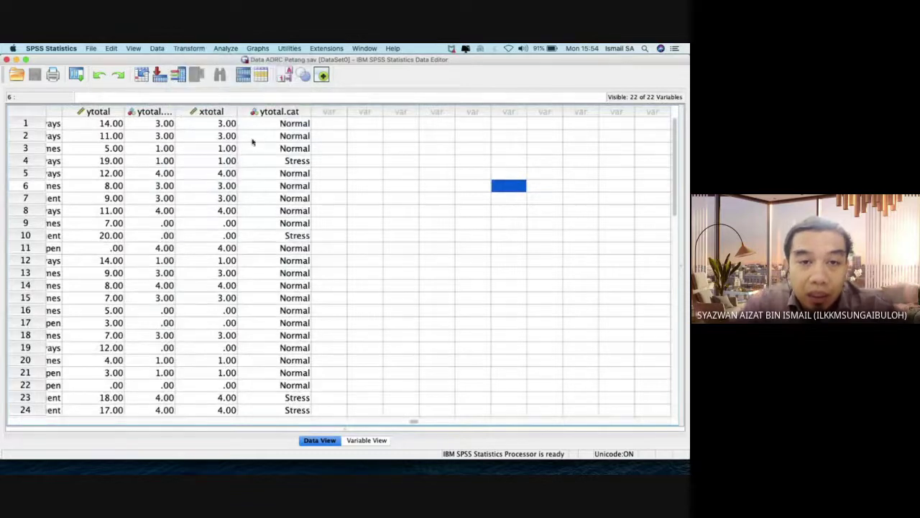
pyautogui.moveTo(246, 95); pyautogui.dragTo(355, 146)
pyautogui.click(176, 345)
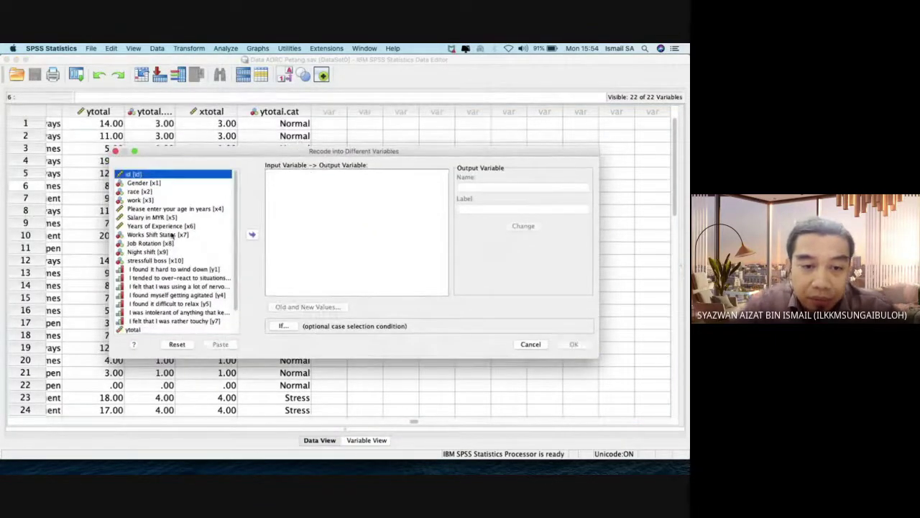
pyautogui.scroll(-3, 173, 220)
pyautogui.click(166, 320)
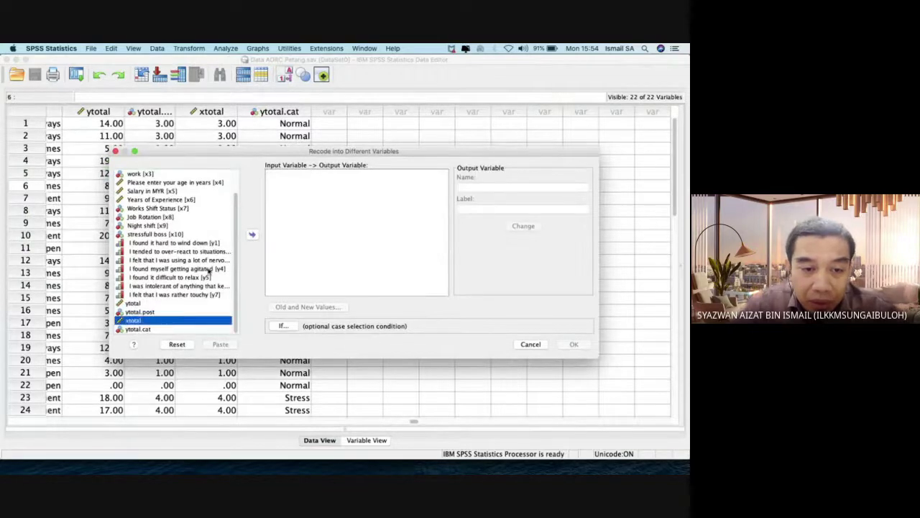
pyautogui.click(252, 234)
pyautogui.click(506, 189)
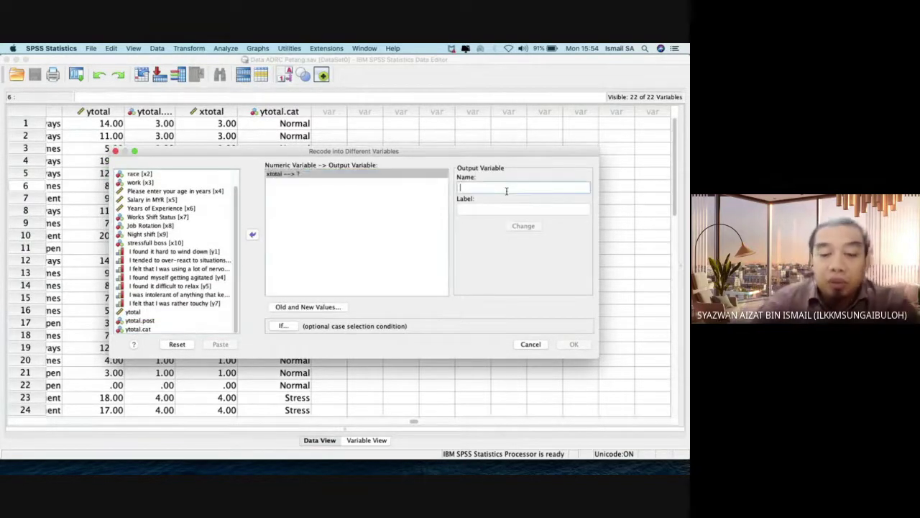
pyautogui.write('xtotal.n')
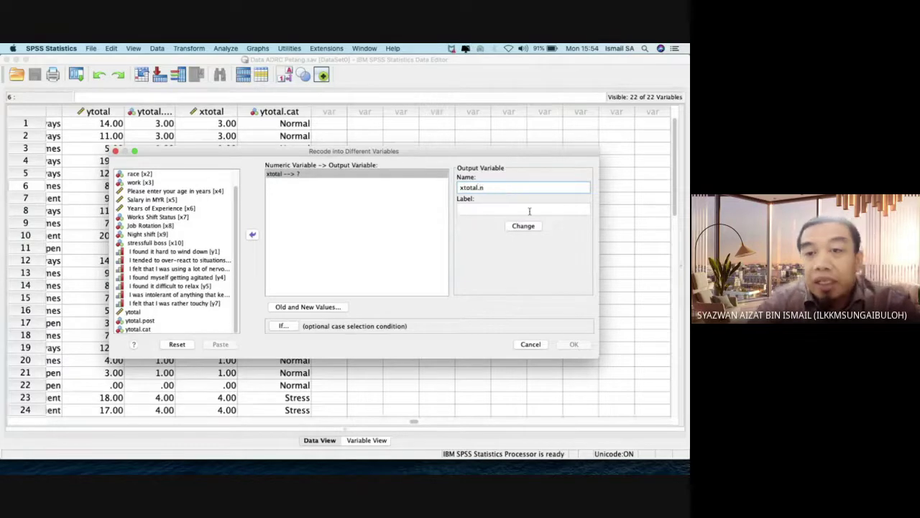
pyautogui.click(523, 225)
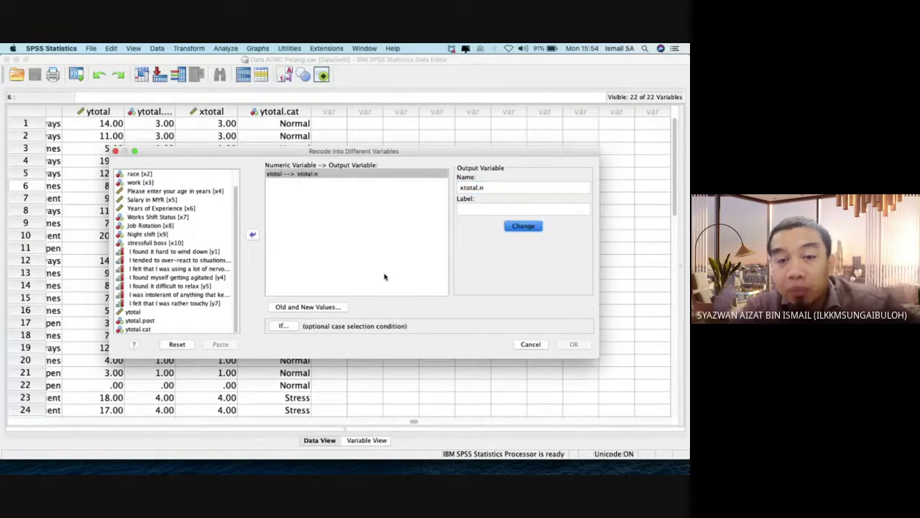
# Define the old-to-new value rules for xtotal.n, mapping old values 0 and 1 to the new value 1
pyautogui.click(335, 307)
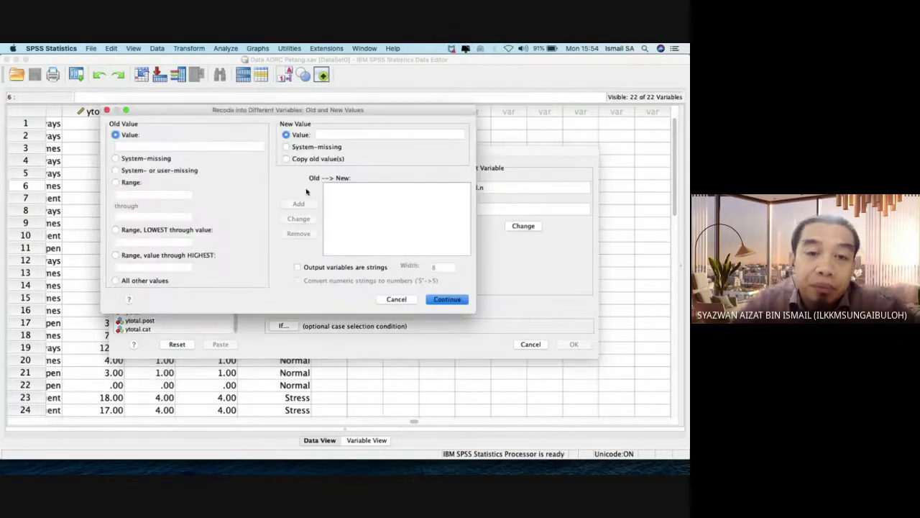
pyautogui.click(177, 146)
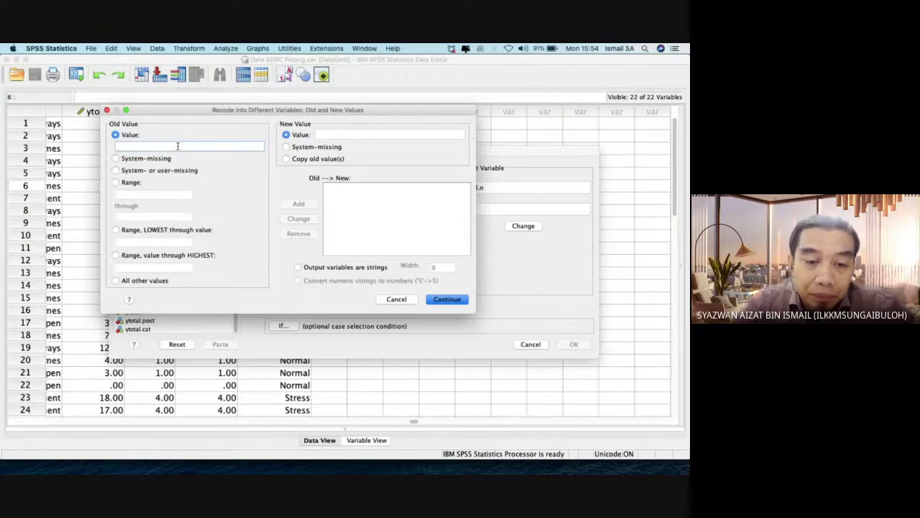
pyautogui.write('0')
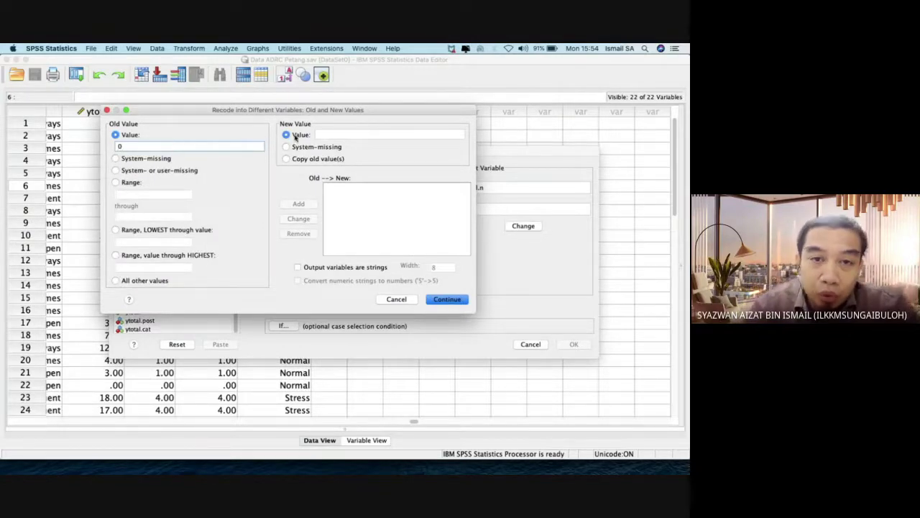
pyautogui.click(325, 135)
pyautogui.write('1')
pyautogui.click(298, 204)
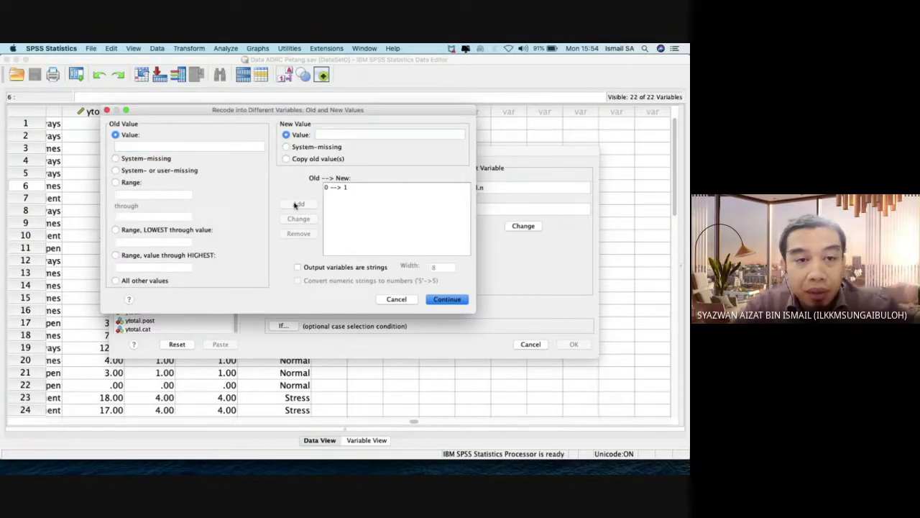
pyautogui.click(233, 146)
pyautogui.write('1')
pyautogui.click(343, 136)
pyautogui.write('1')
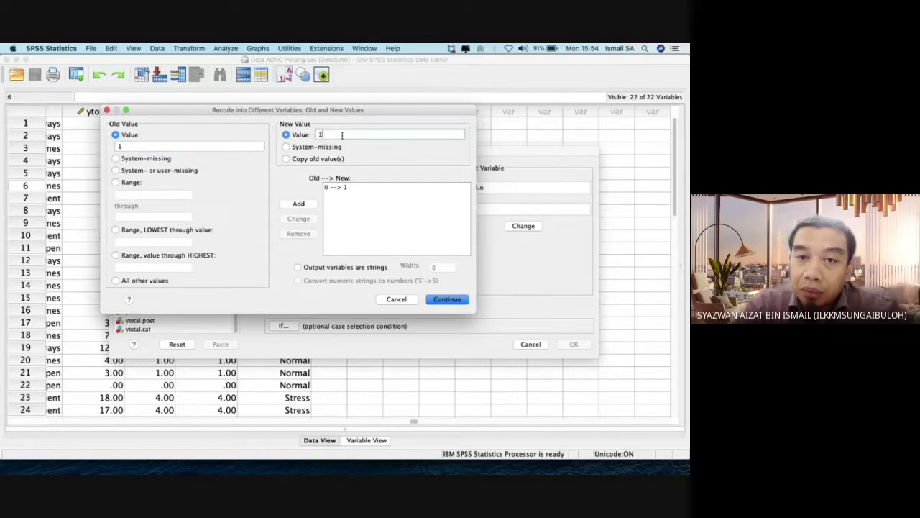
pyautogui.click(298, 205)
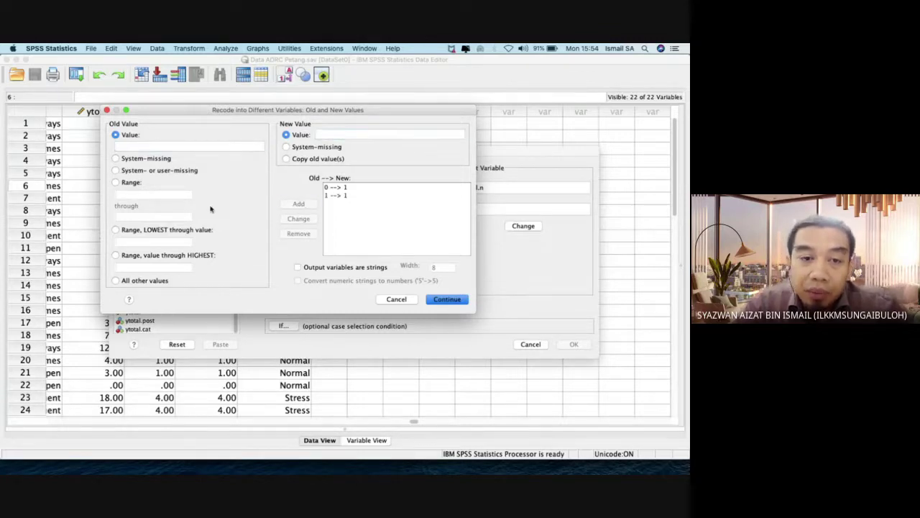
# Add a recode rule that maps all other old values to the new value 2
pyautogui.click(146, 282)
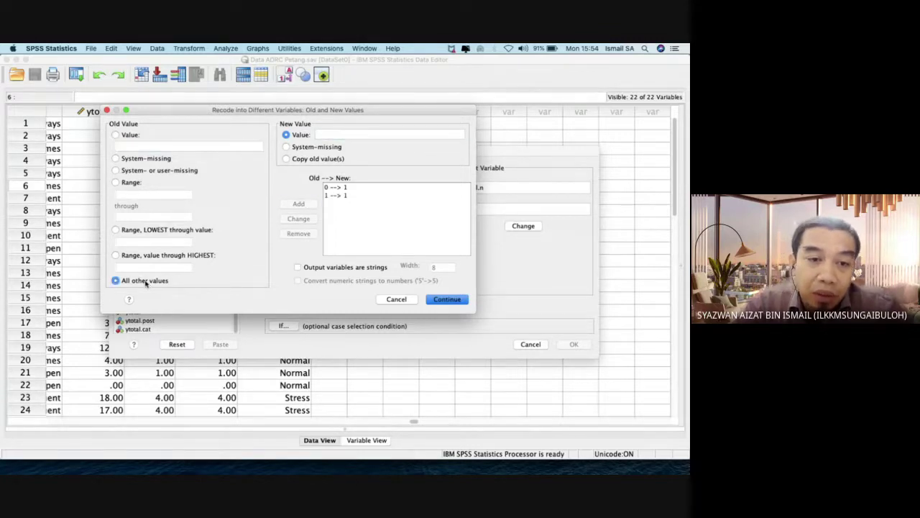
pyautogui.click(325, 133)
pyautogui.write('2')
pyautogui.click(298, 205)
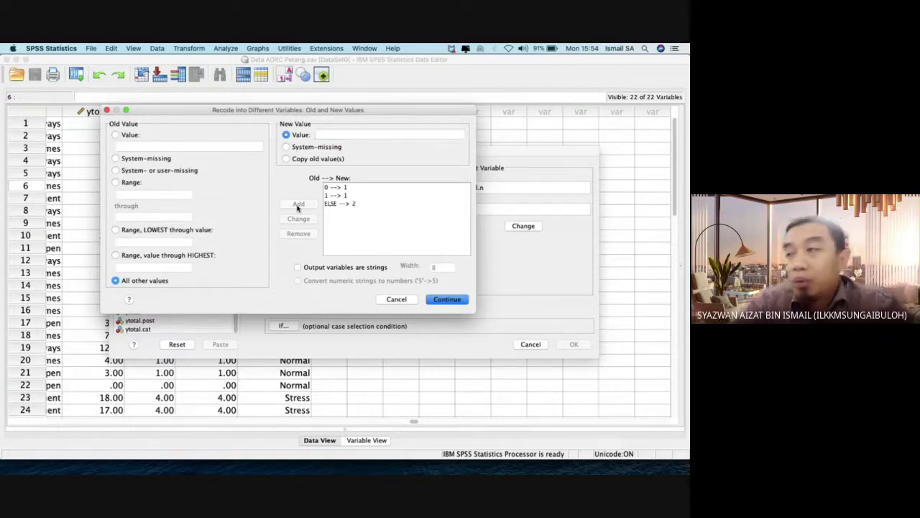
# Change the recode rules for old values 0 and 1 so that both map to the new value 2
pyautogui.click(341, 187)
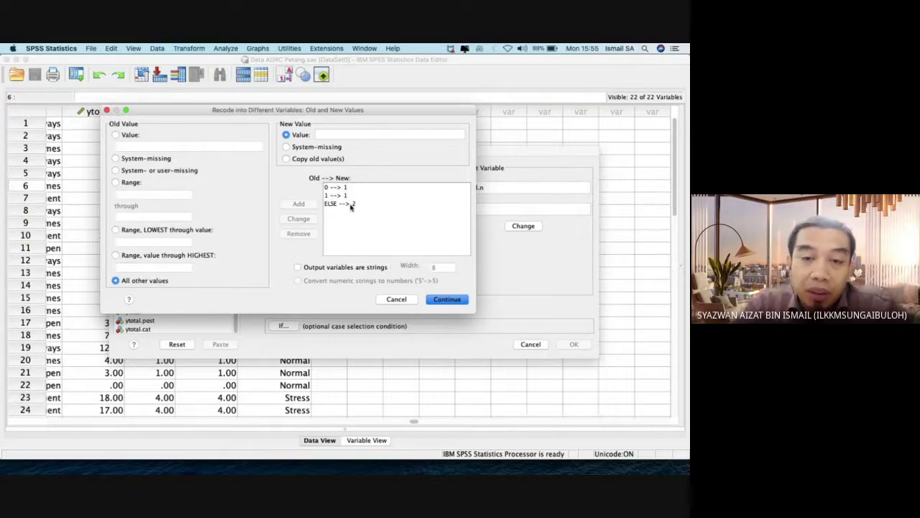
pyautogui.click(350, 204)
pyautogui.click(338, 188)
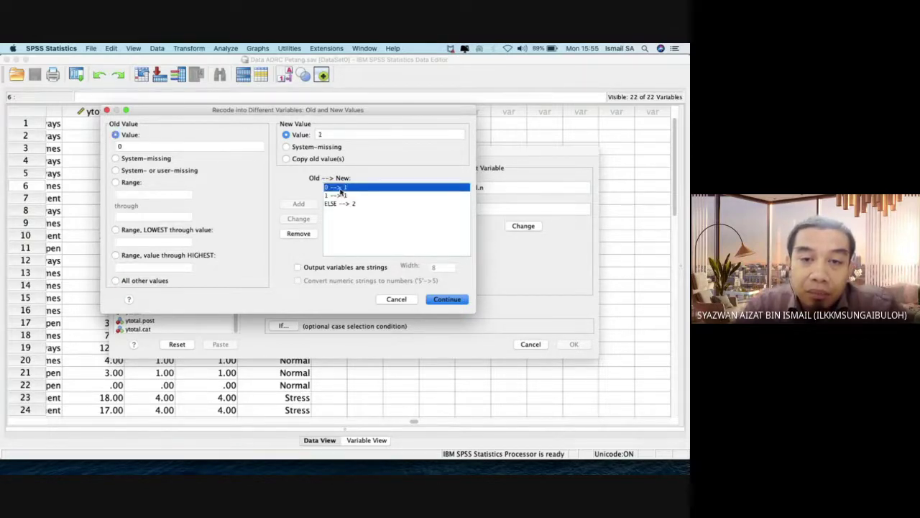
pyautogui.click(329, 131)
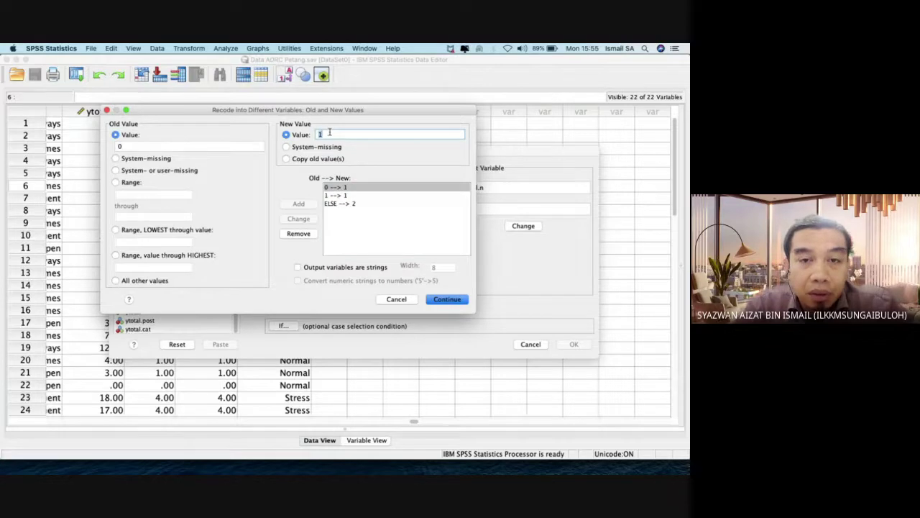
pyautogui.write('2')
pyautogui.click(311, 217)
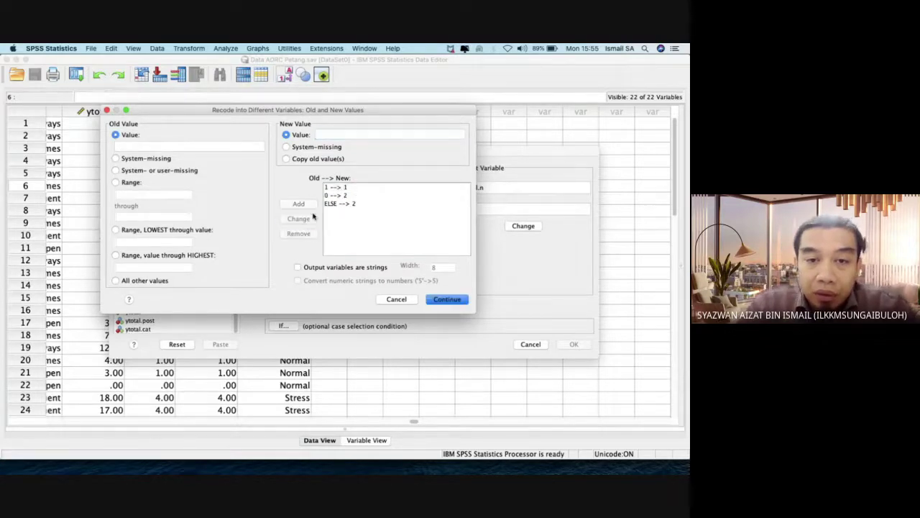
pyautogui.click(338, 187)
pyautogui.click(337, 133)
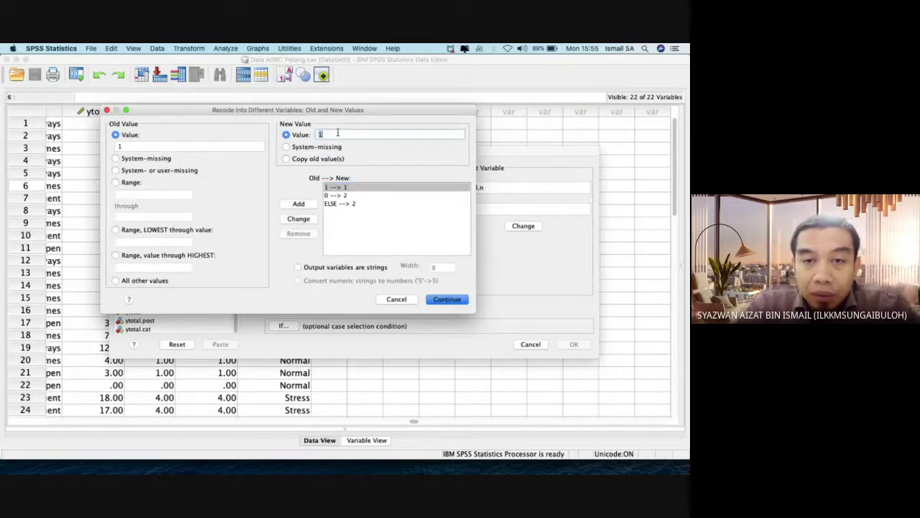
pyautogui.click(310, 219)
# Change the rule for all other values to the new value 1 and run the recode
pyautogui.click(345, 204)
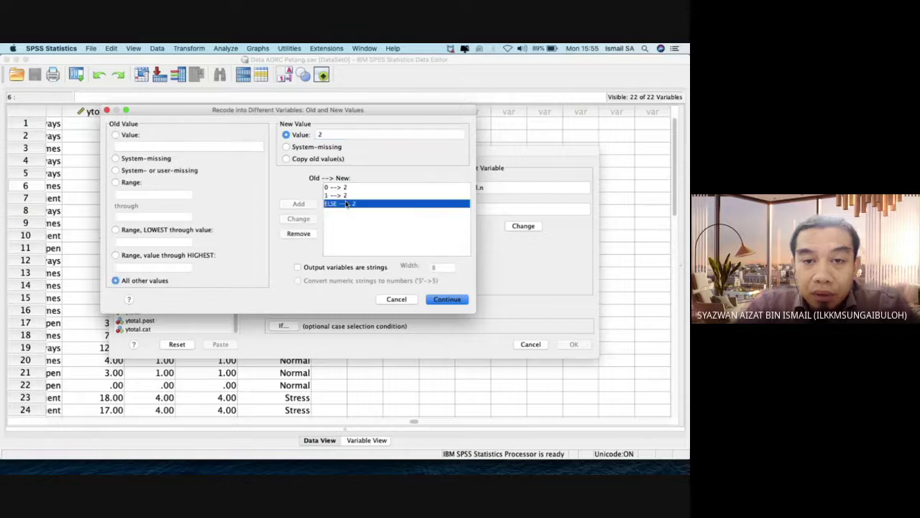
pyautogui.click(333, 136)
pyautogui.write('1')
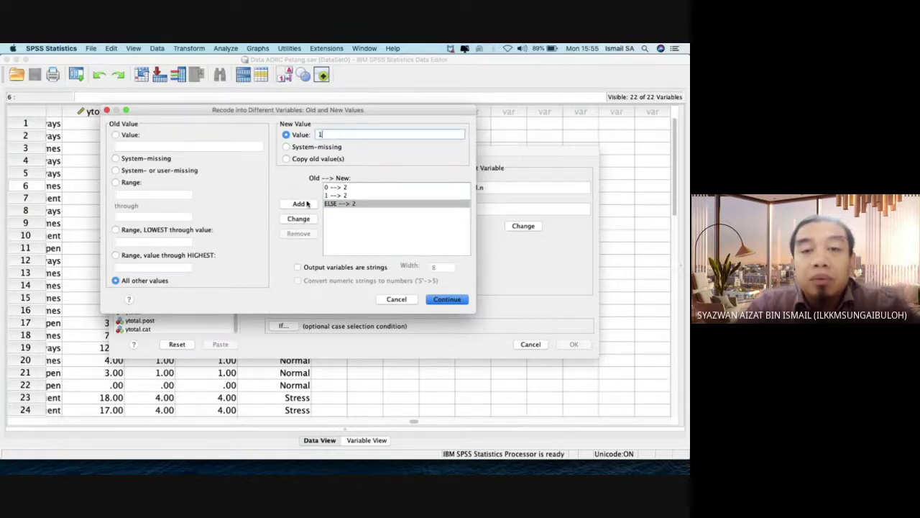
pyautogui.click(299, 220)
pyautogui.click(446, 300)
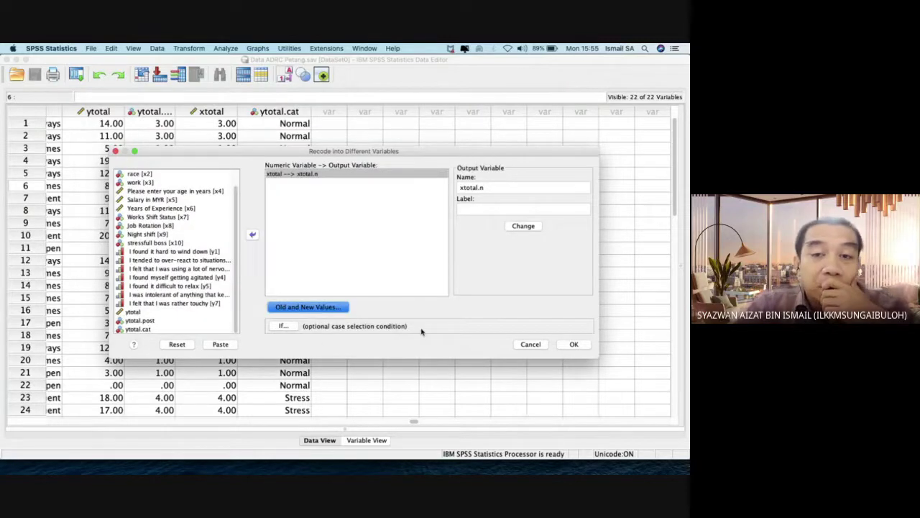
pyautogui.click(573, 345)
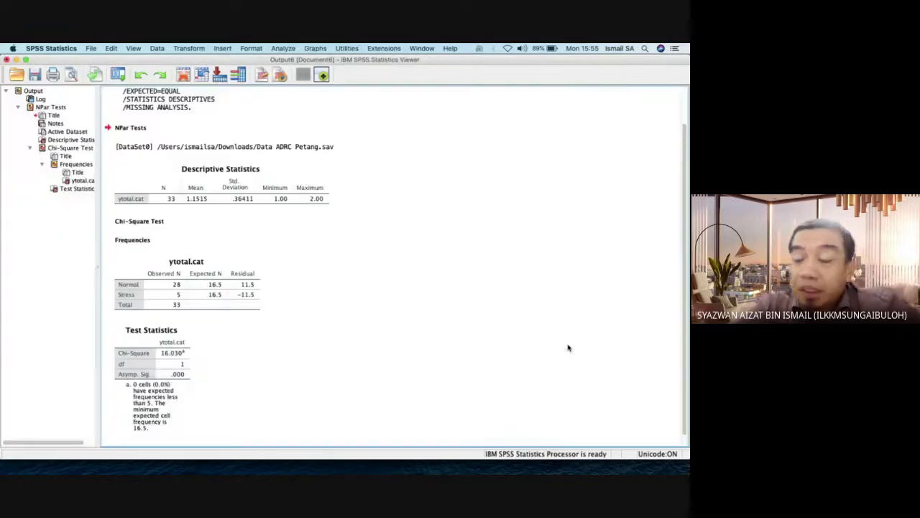
# Return to the Data ADRC Petang.sav data editor and label value 1 of xtotal.n as Low Trigger
pyautogui.hotkey('ctrl', 'Up')
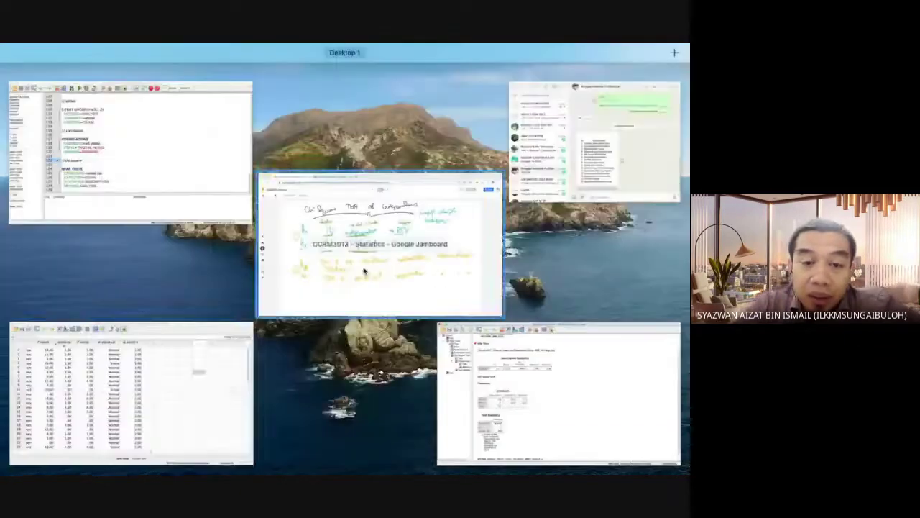
pyautogui.click(245, 338)
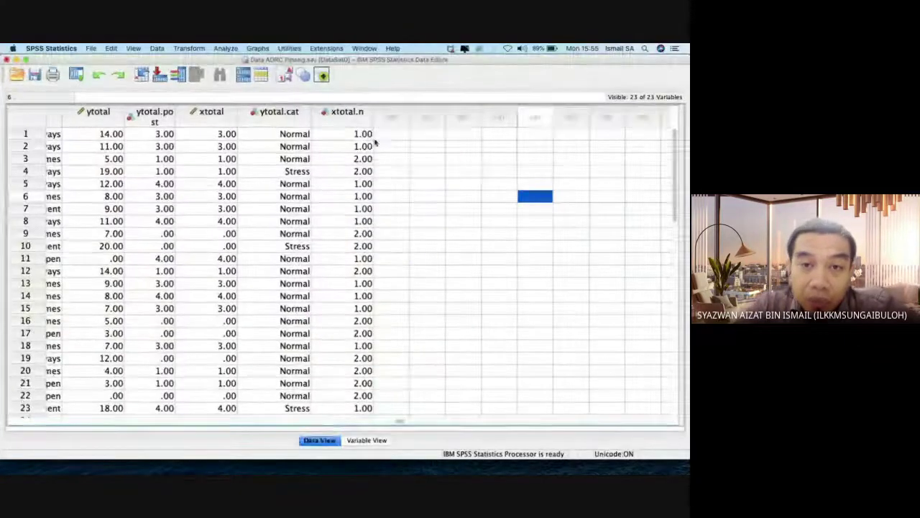
pyautogui.doubleClick(352, 111)
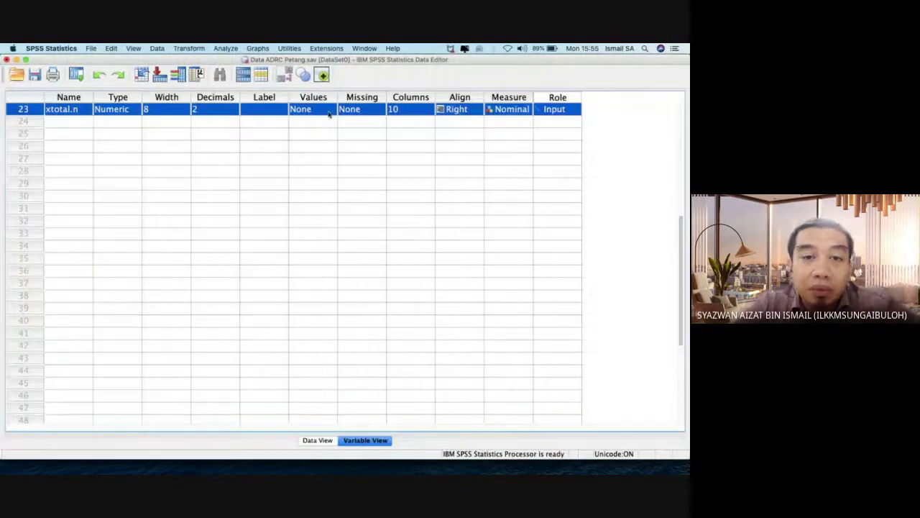
pyautogui.click(326, 114)
pyautogui.click(329, 111)
pyautogui.press('Tab')
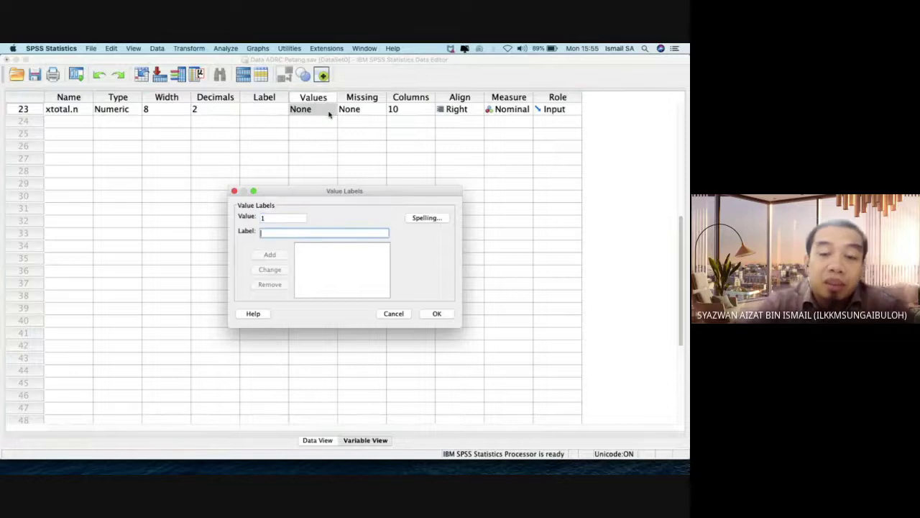
pyautogui.write('Low')
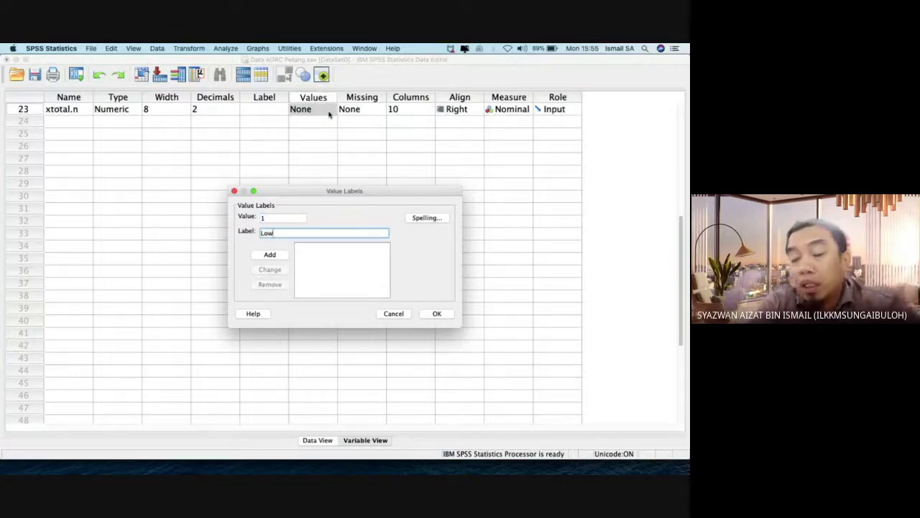
pyautogui.write(' Ri')
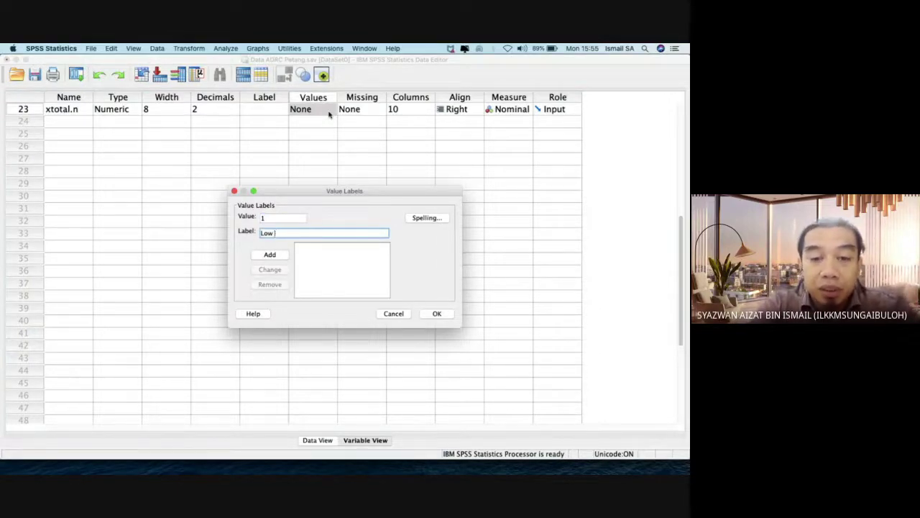
pyautogui.write(' Ri')
pyautogui.press('BackSpace')
pyautogui.press('BackSpace')
pyautogui.write('S')
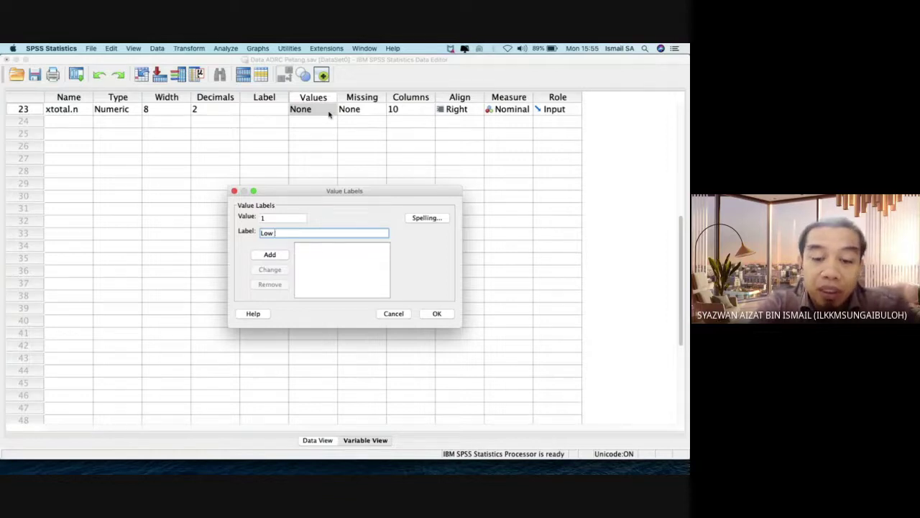
pyautogui.press('Return')
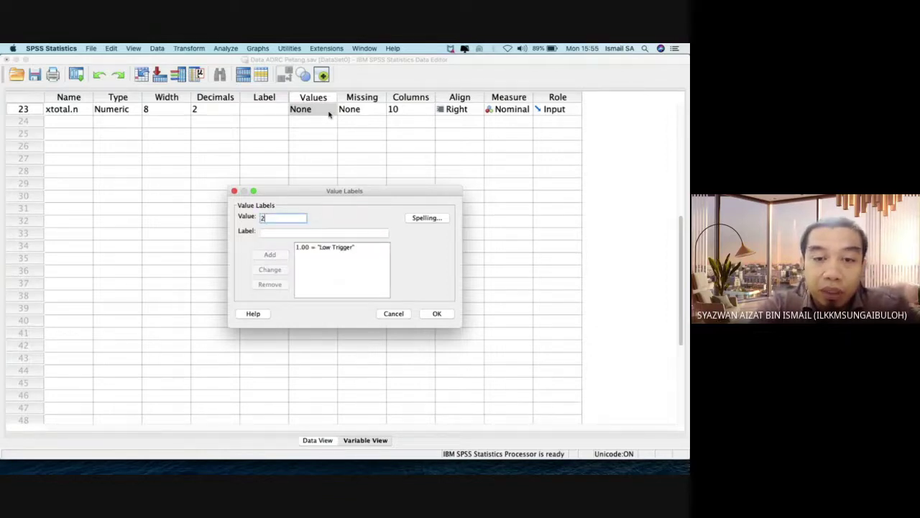
# Label value 2 of xtotal.n as Medium to High Trigger and apply the value labels
pyautogui.press('Tab')
pyautogui.write('Mde')
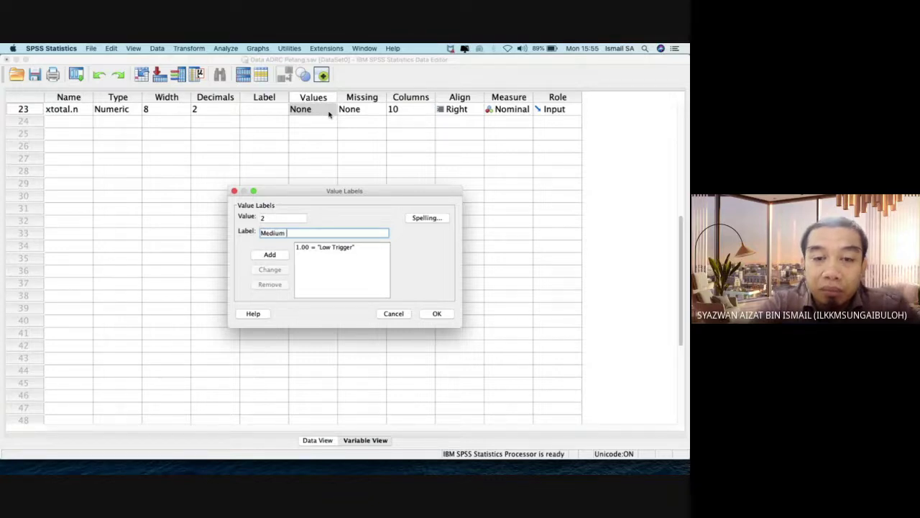
pyautogui.write('ium to High')
pyautogui.press('BackSpace')
pyautogui.press('BackSpace')
pyautogui.press('BackSpace')
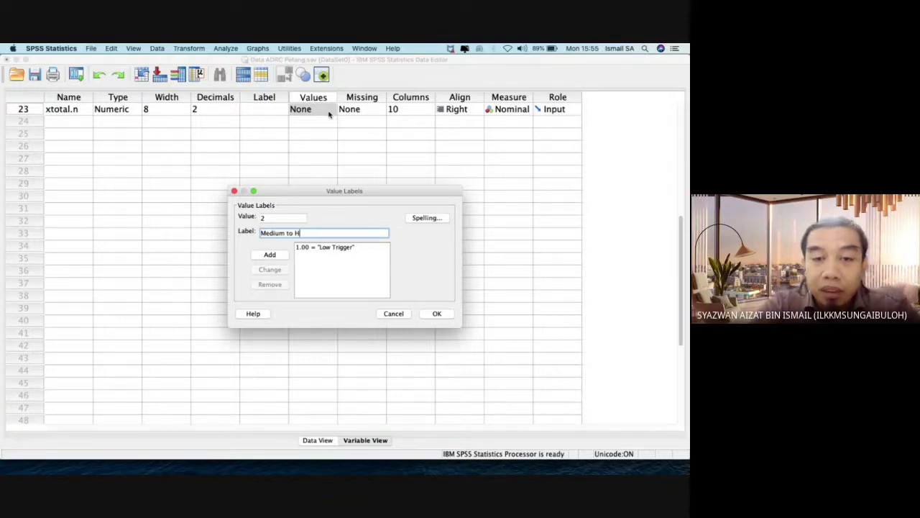
pyautogui.write('igh T')
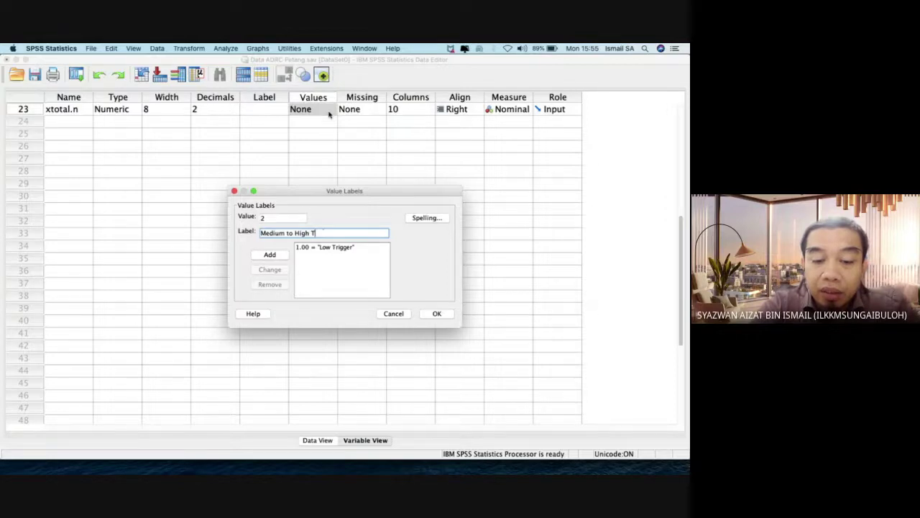
pyautogui.write('rigger')
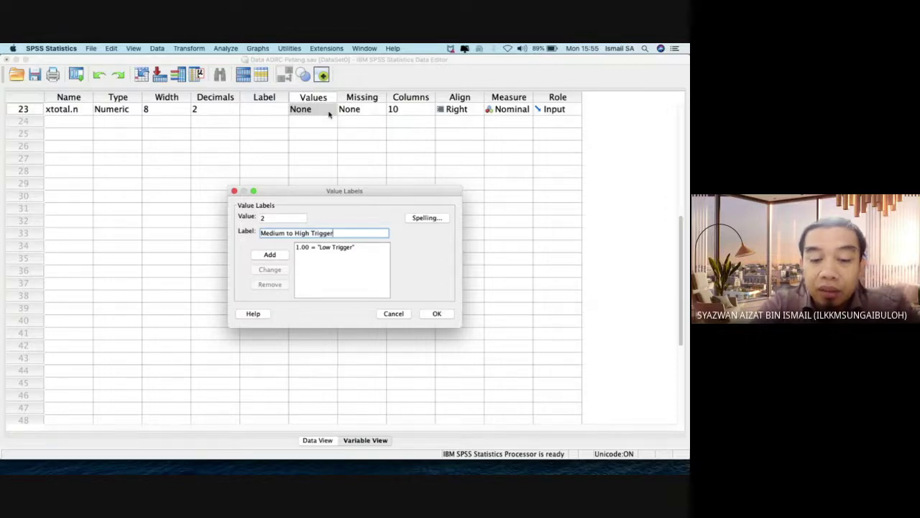
pyautogui.click(272, 257)
pyautogui.click(436, 313)
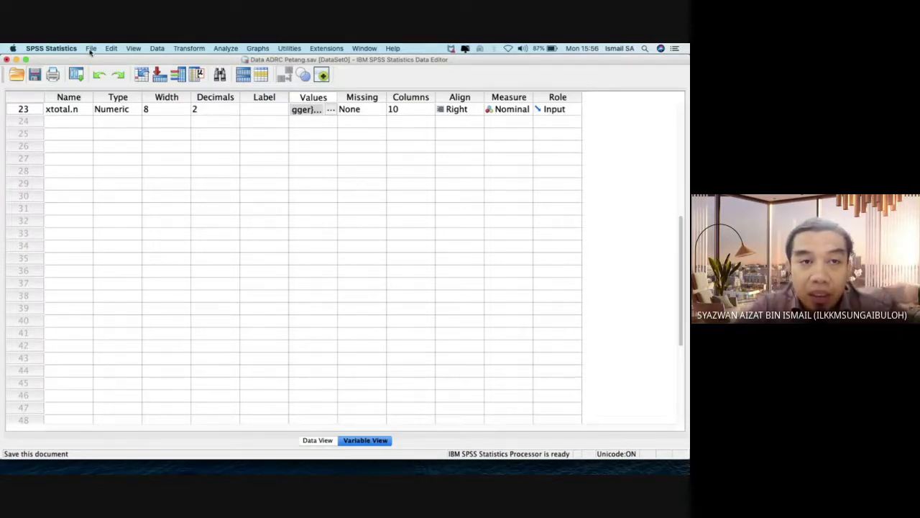
# Switch to the 0. A Program ADRC folder on Google Drive in Chrome and dismiss the sharing dialog
pyautogui.hotkey('ctrl', 'Up')
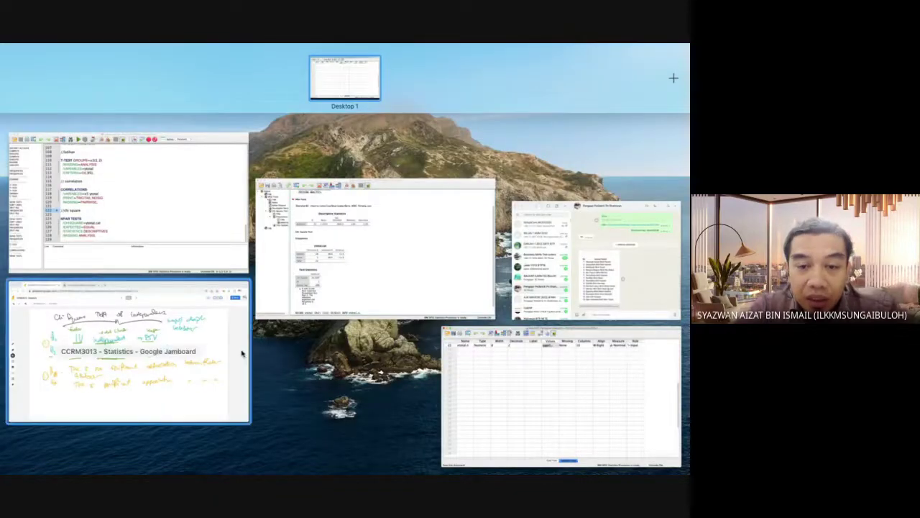
pyautogui.click(204, 350)
pyautogui.click(216, 66)
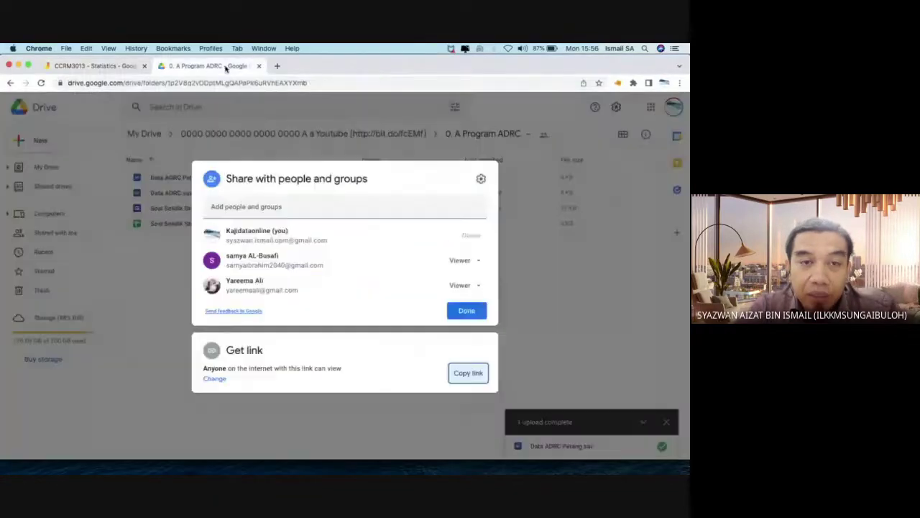
pyautogui.click(142, 287)
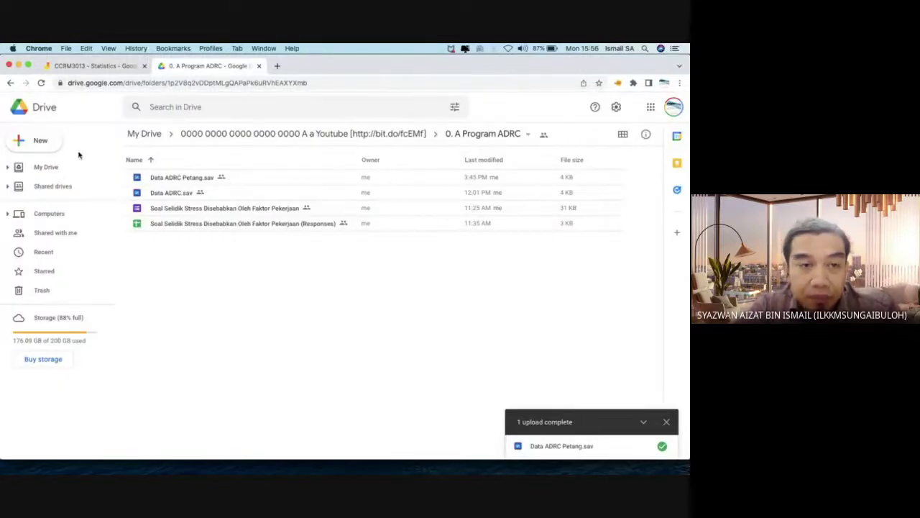
# Rename the Drive file Data ADRC Petang.sav as Data ADRC Petang First.sav
pyautogui.click(162, 182)
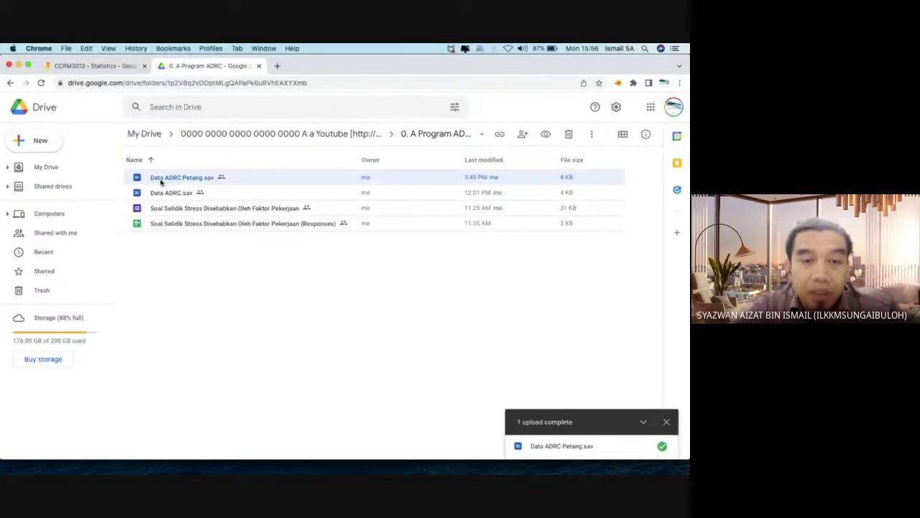
pyautogui.rightClick(162, 182)
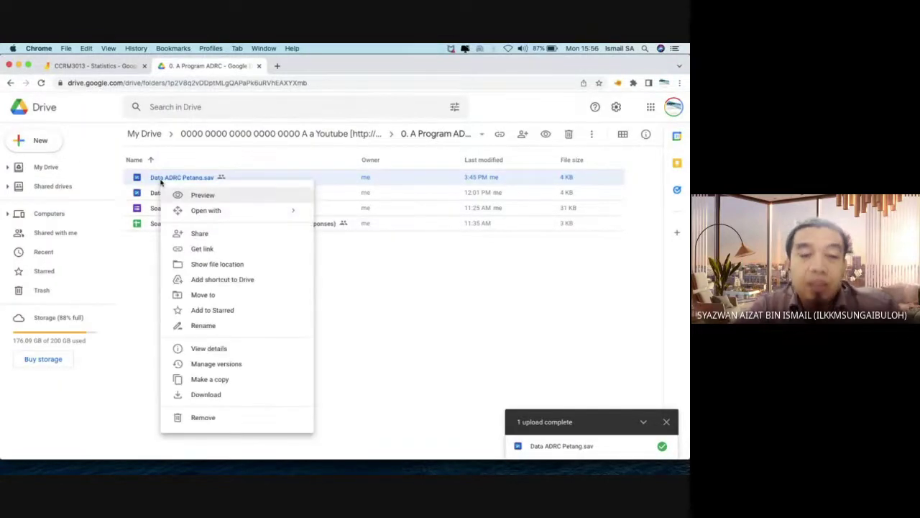
pyautogui.click(204, 326)
pyautogui.press('Right')
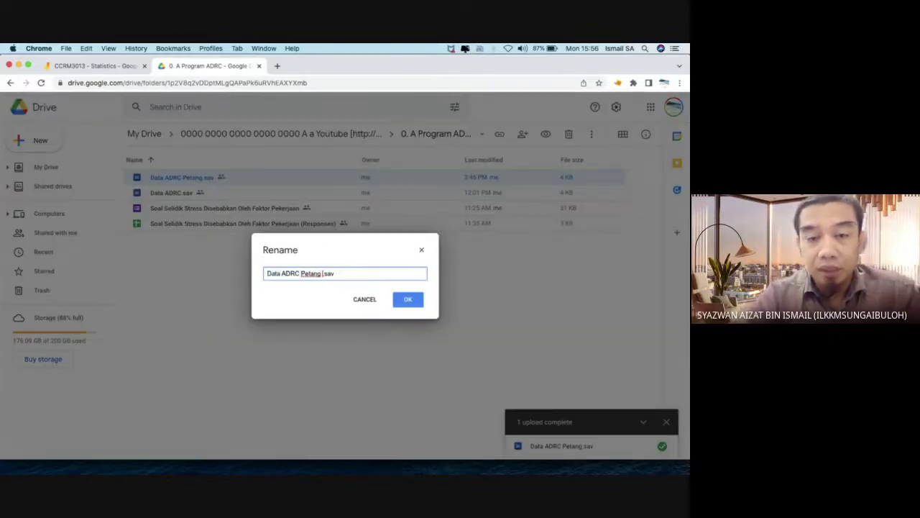
pyautogui.write('Firs')
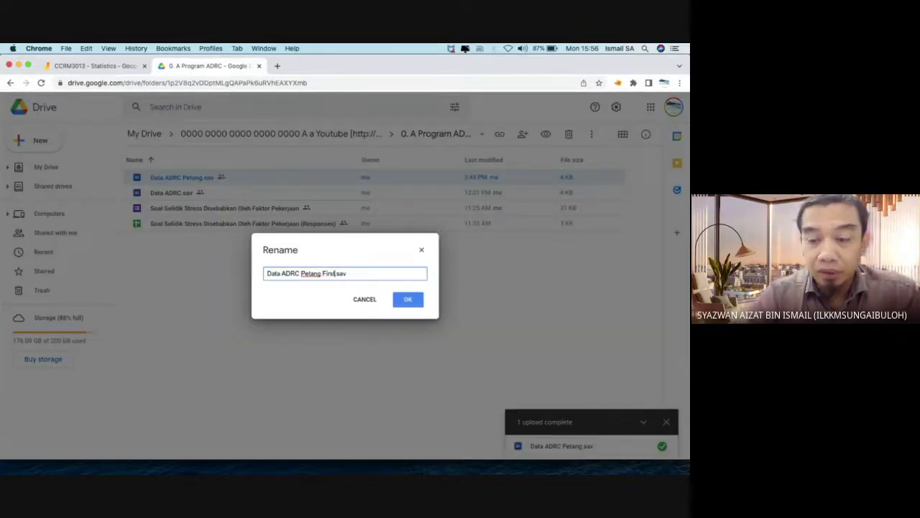
pyautogui.write('t')
pyautogui.press('Return')
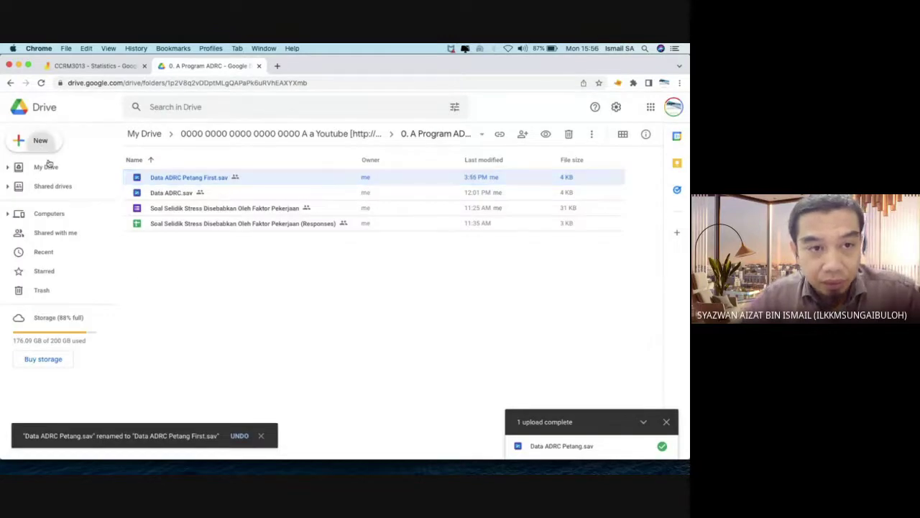
# Upload the current Data ADRC Petang.sav from Downloads to the Drive folder
pyautogui.click(42, 142)
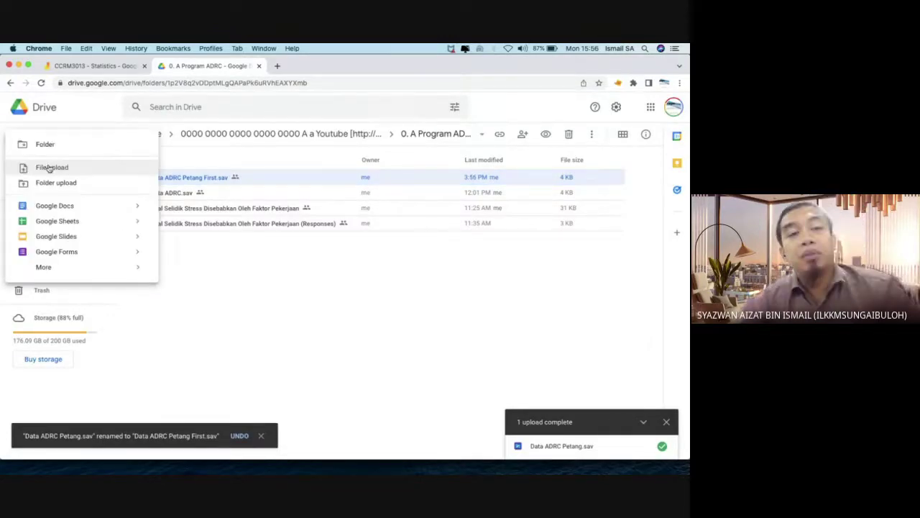
pyautogui.click(49, 167)
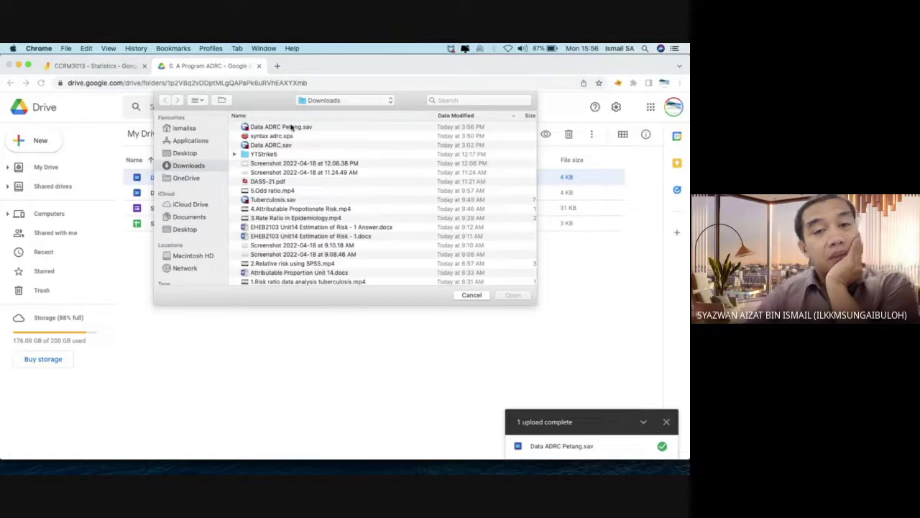
pyautogui.doubleClick(291, 127)
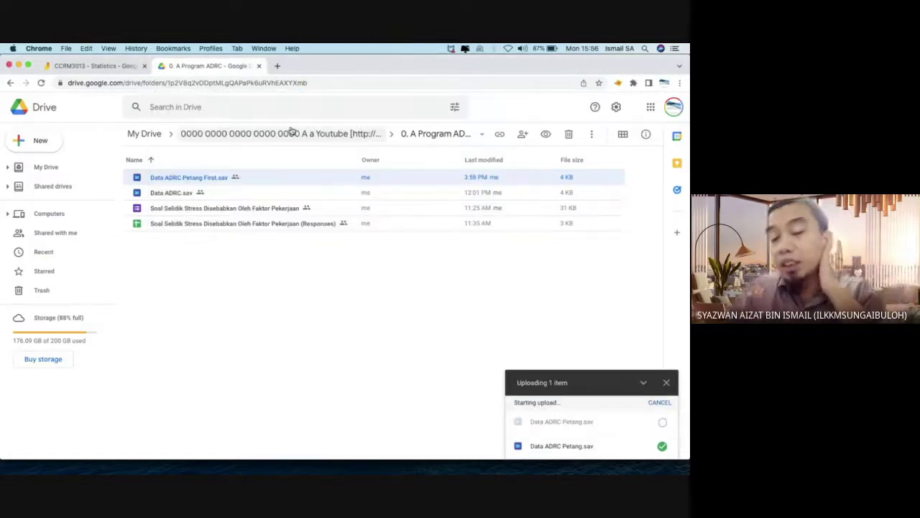
# Switch back to the SPSS data editor and examine the labelled xtotal.n values case by case
pyautogui.hotkey('ctrl', 'Up')
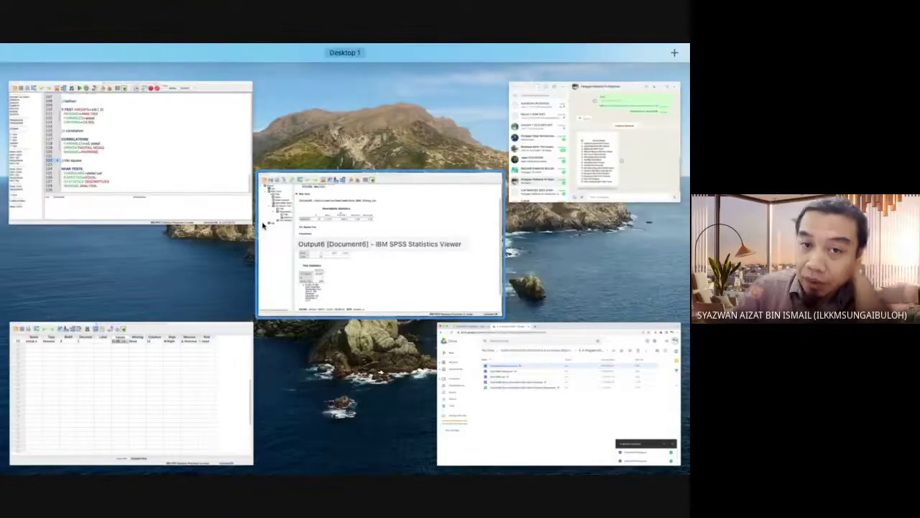
pyautogui.click(207, 381)
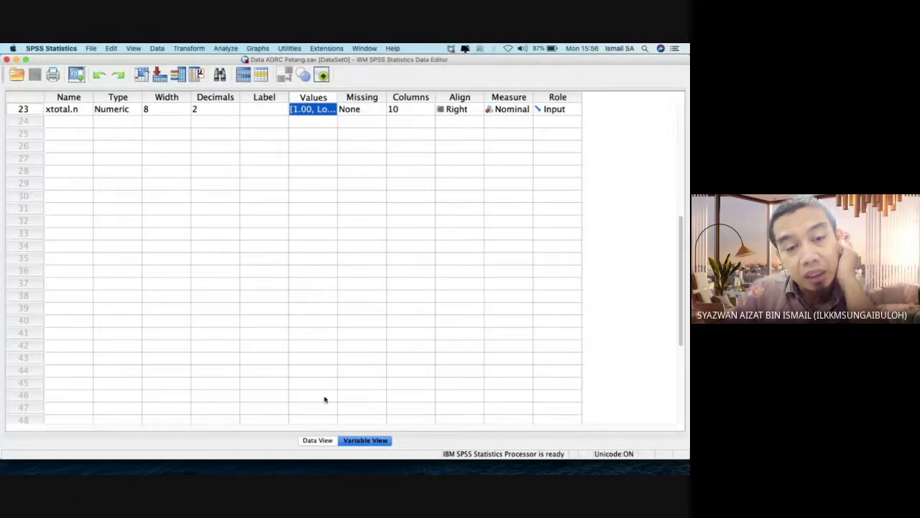
pyautogui.click(320, 440)
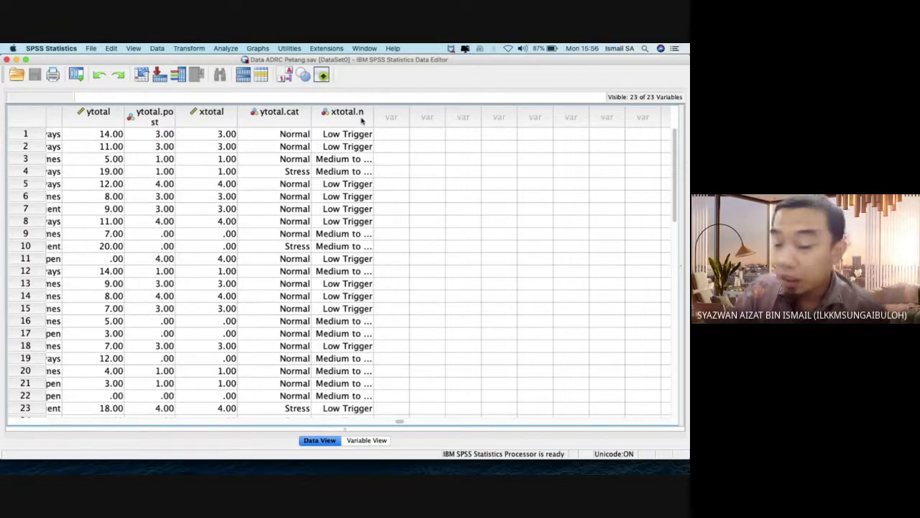
# Switch to the CCRM3013 - Statistics Jamboard in Chrome and review the chi-square test of independence hypotheses
pyautogui.hotkey('ctrl', 'Up')
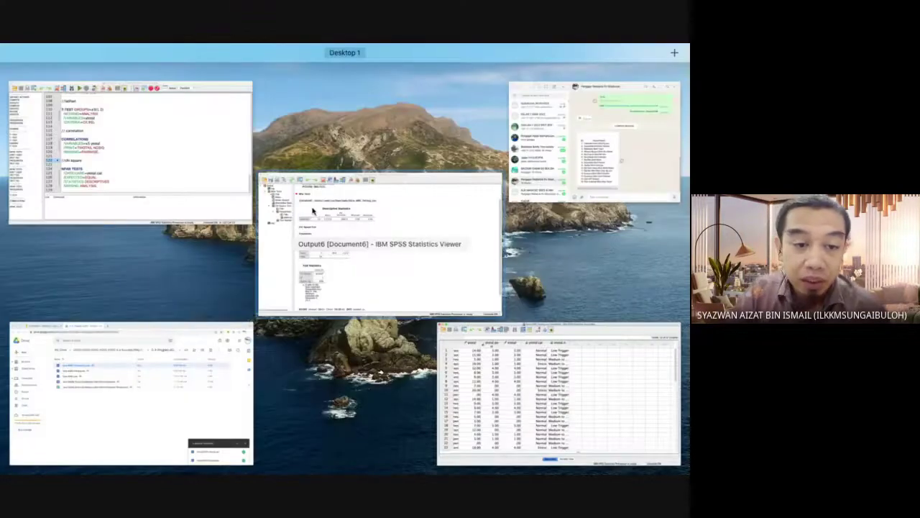
pyautogui.click(213, 367)
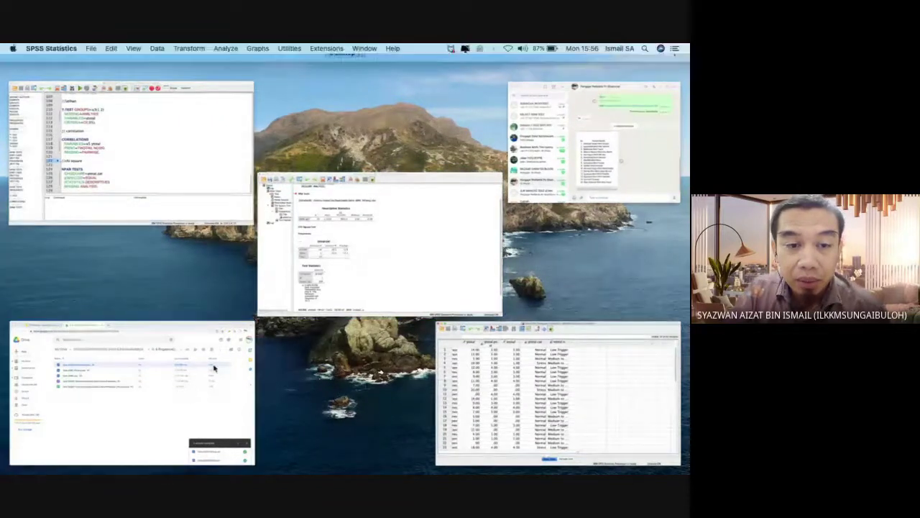
pyautogui.click(132, 66)
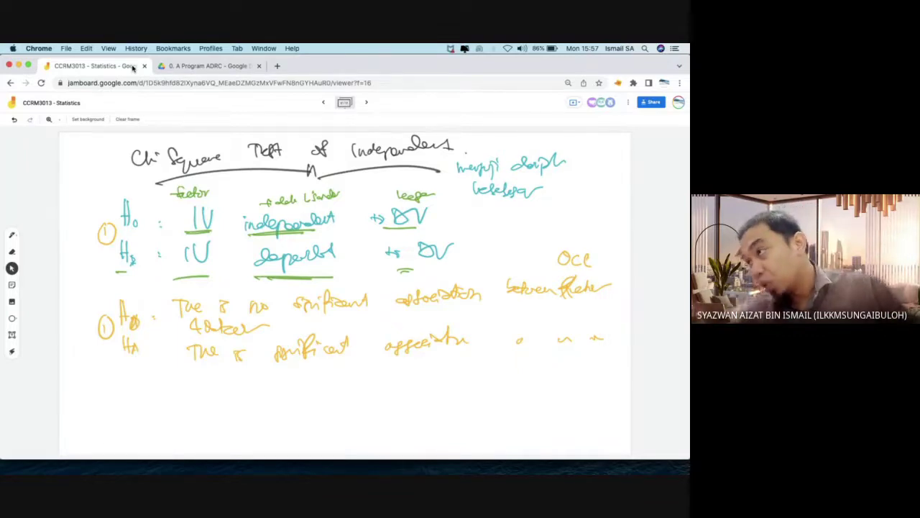
# Switch to the SPSS syntax adrc.sps and add the comment line "//chi square test of independent" after the NPAR TESTS block
pyautogui.hotkey('ctrl', 'Up')
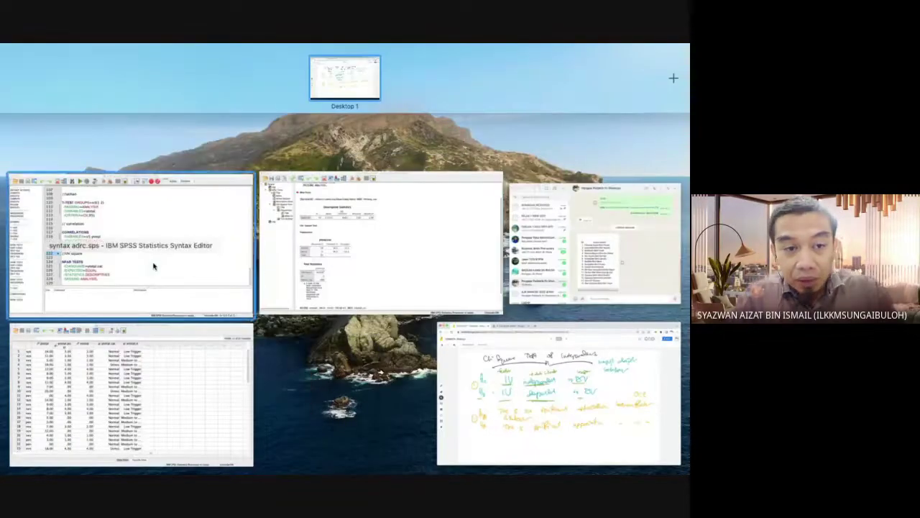
pyautogui.click(153, 266)
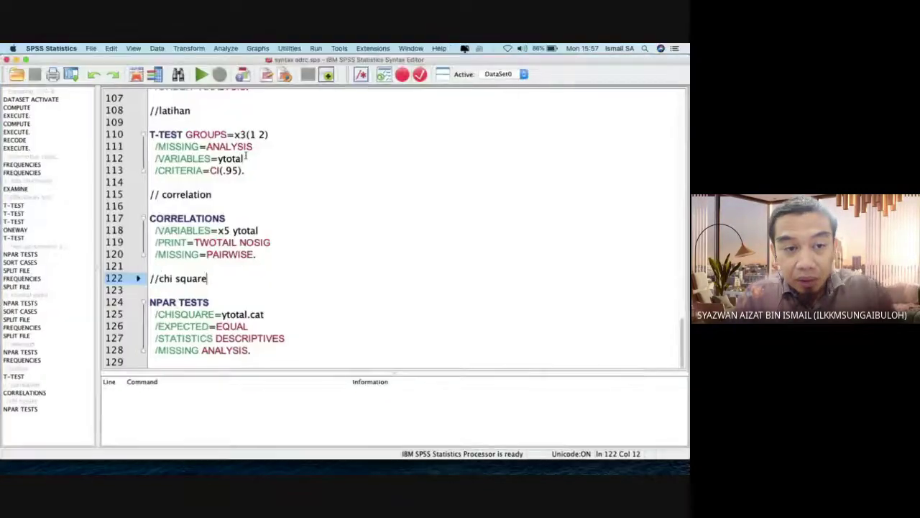
pyautogui.click(269, 357)
pyautogui.press('Return')
pyautogui.write('/')
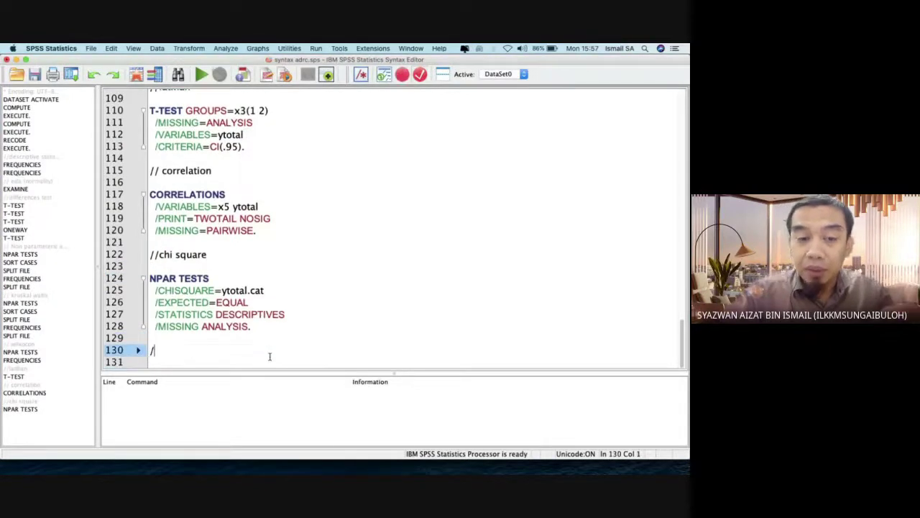
pyautogui.write('/chi squar')
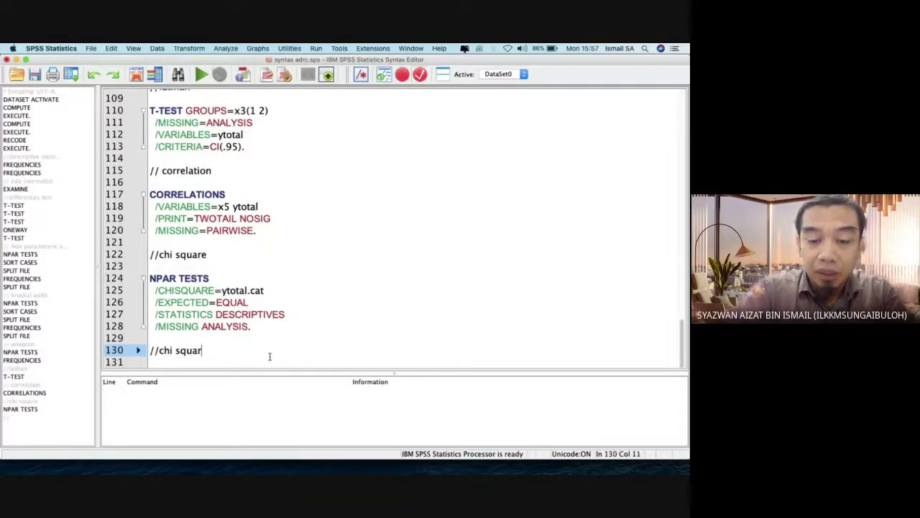
pyautogui.write('e test of ')
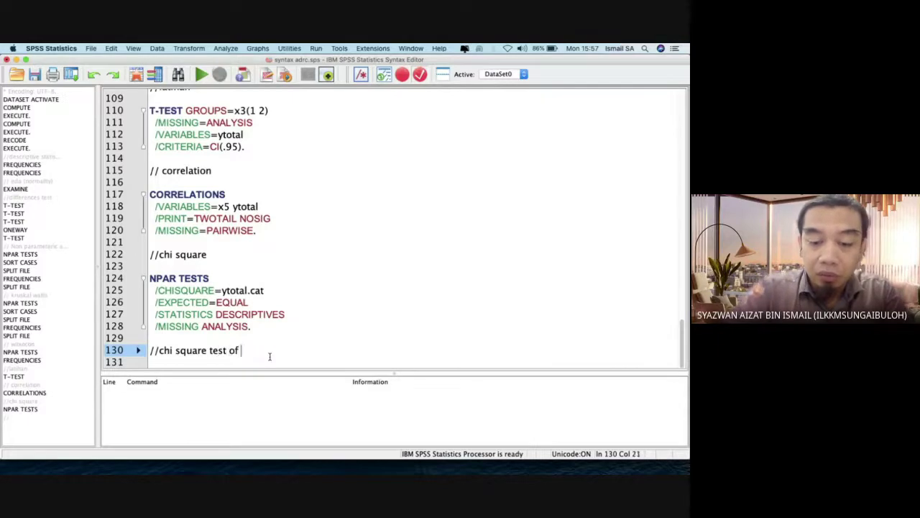
pyautogui.write('indpe')
pyautogui.press('BackSpace')
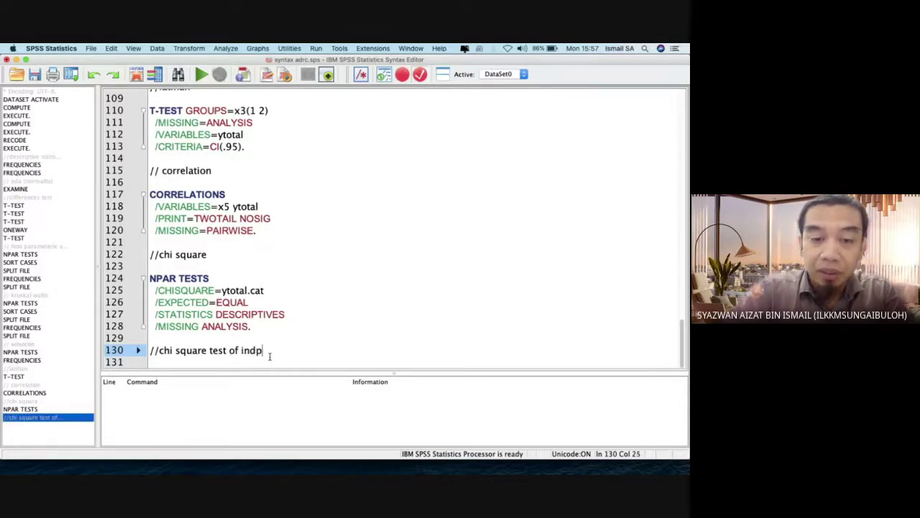
pyautogui.press('BackSpace')
pyautogui.write('ependen')
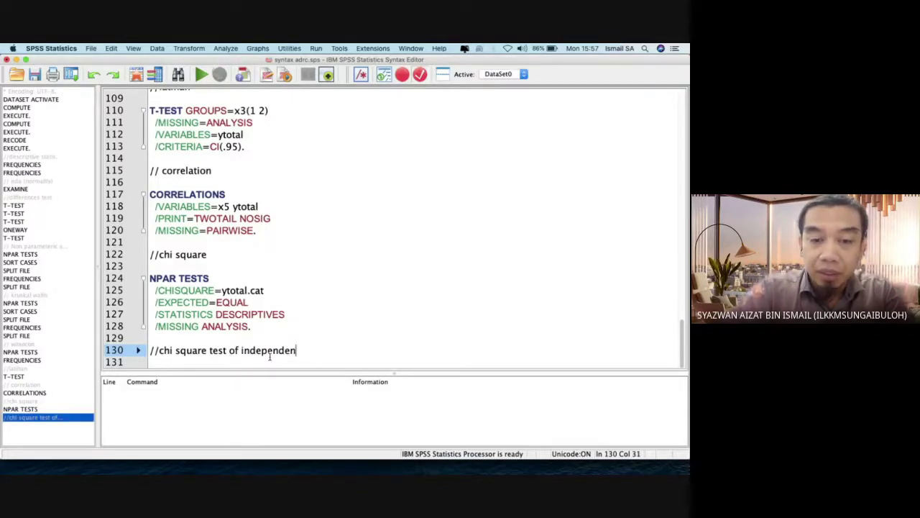
pyautogui.write('t')
pyautogui.press('Return')
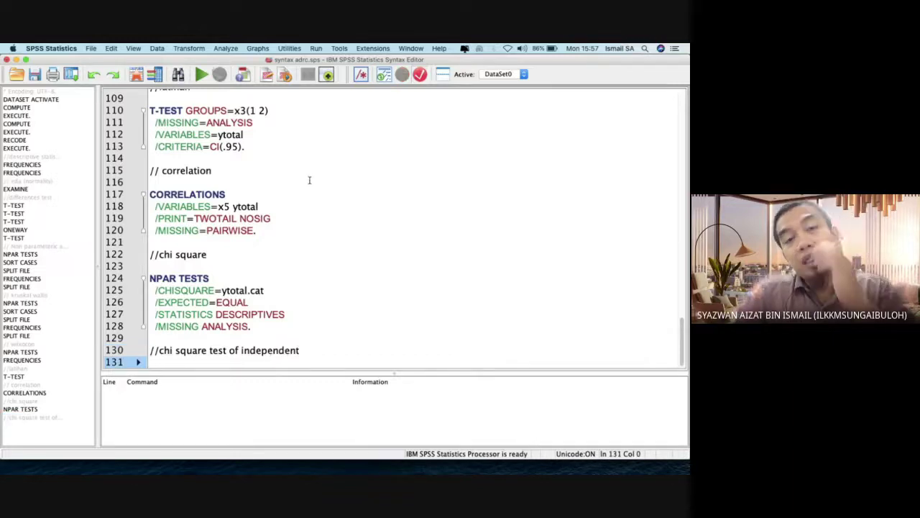
# Start a Crosstabs analysis and assign ytotal.cat as the column variable
pyautogui.click(230, 48)
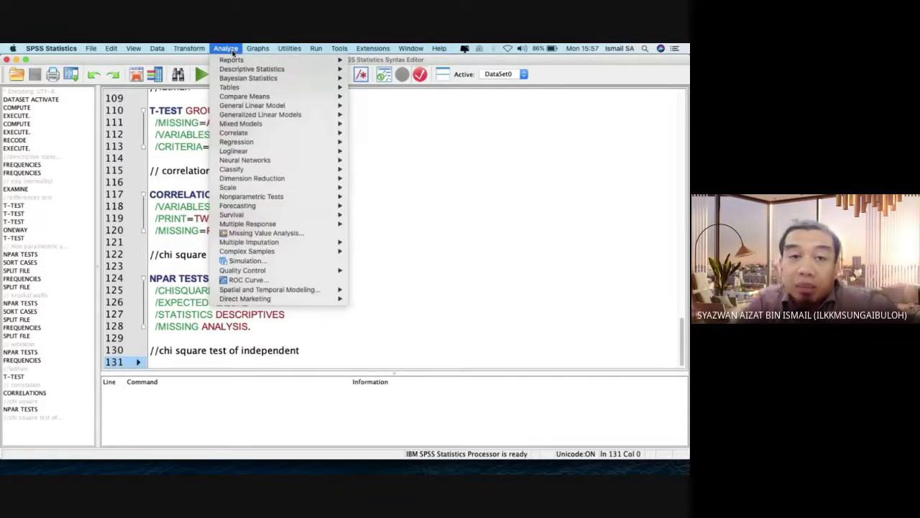
pyautogui.moveTo(287, 72)
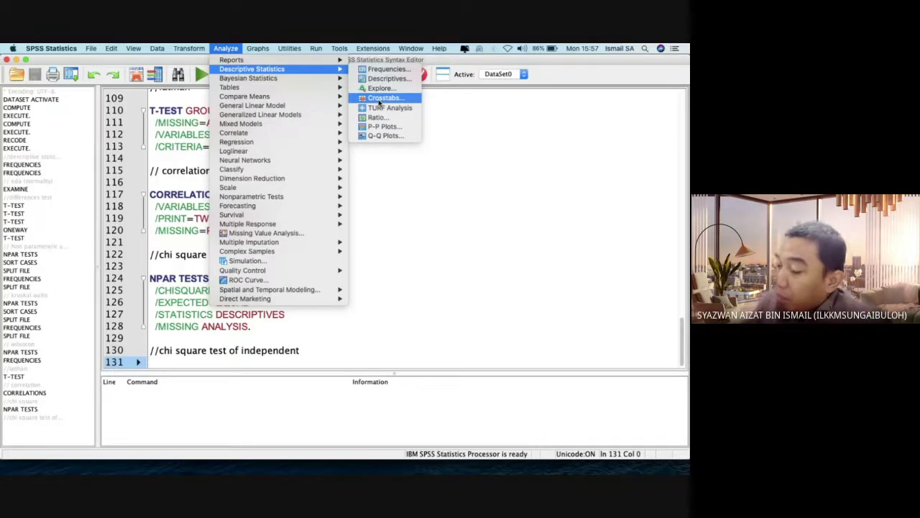
pyautogui.click(379, 101)
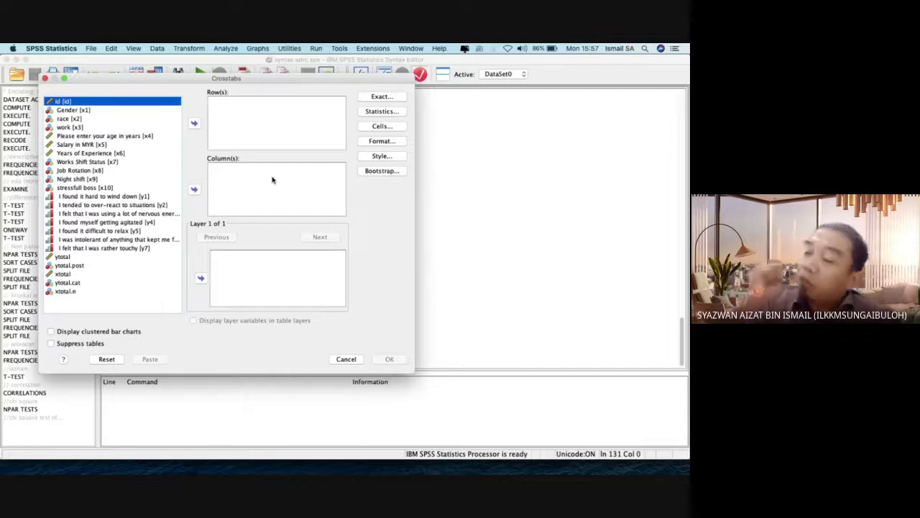
pyautogui.click(228, 176)
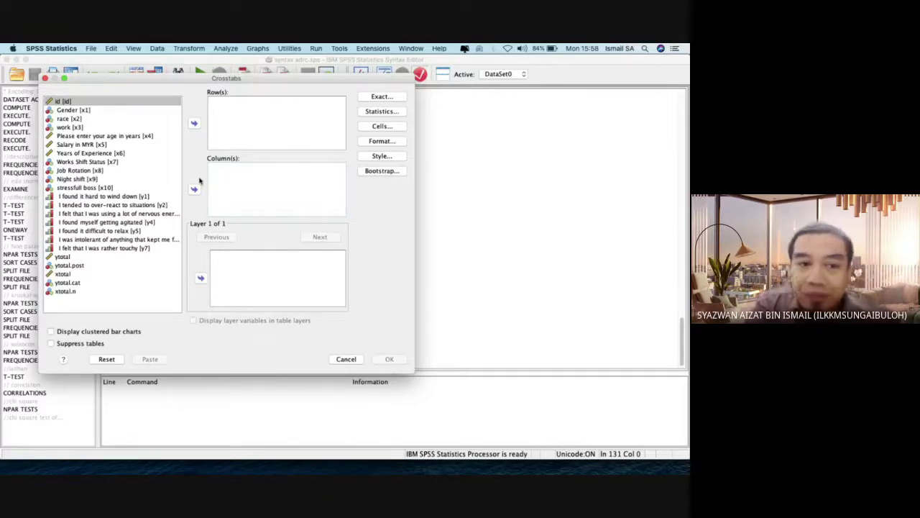
pyautogui.click(98, 266)
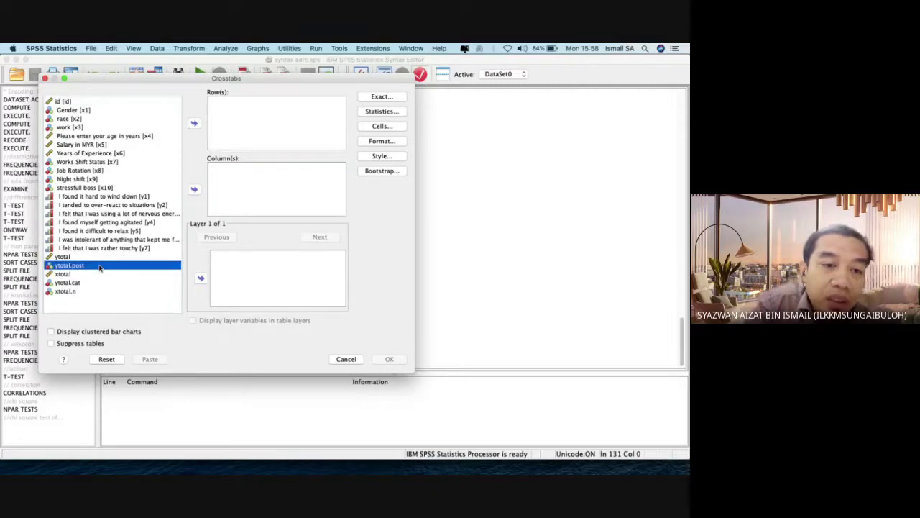
pyautogui.click(97, 291)
pyautogui.click(92, 283)
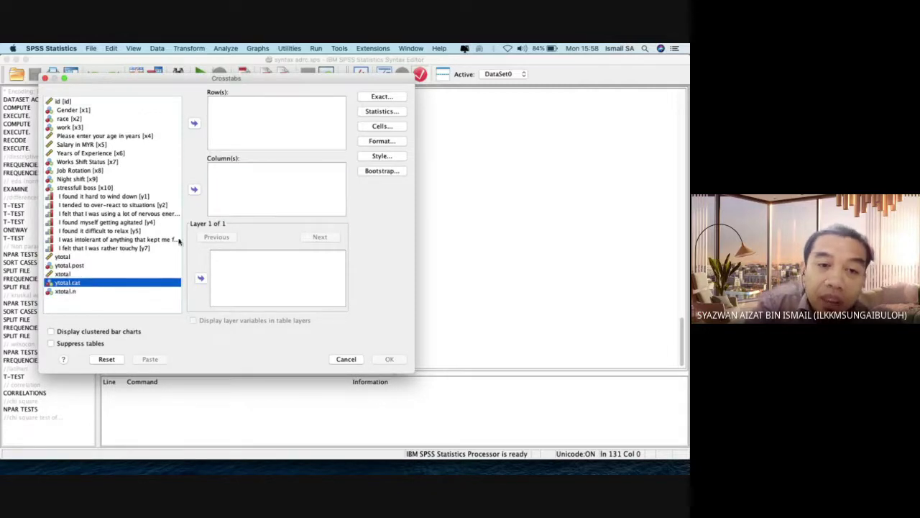
pyautogui.click(193, 189)
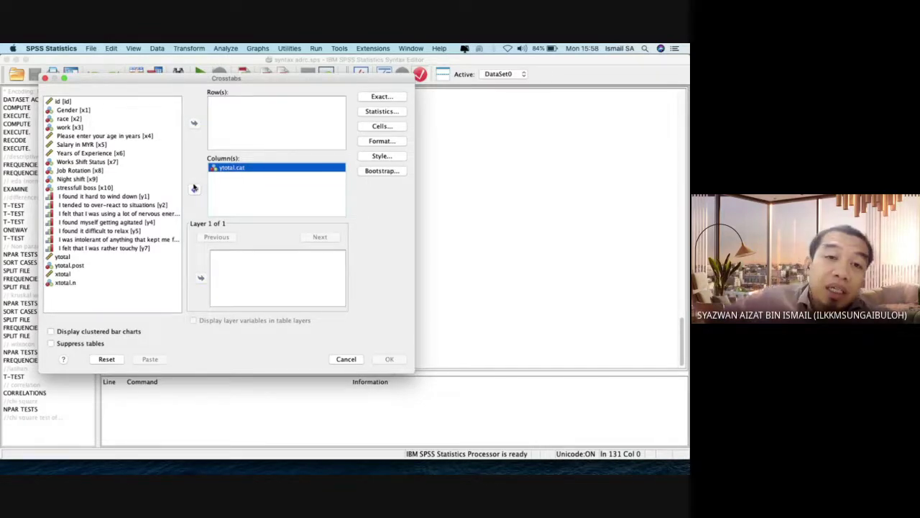
# Assign xtotal.n as the row variable of the crosstab
pyautogui.click(261, 107)
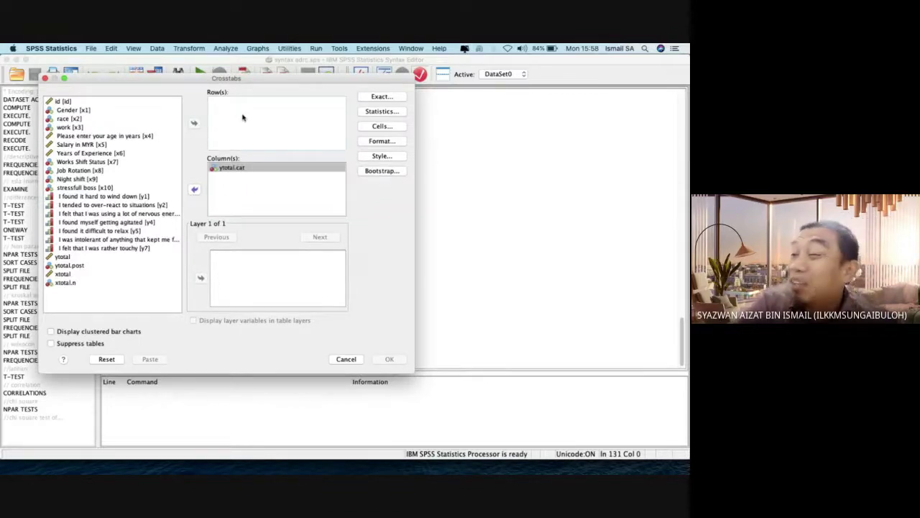
pyautogui.click(75, 282)
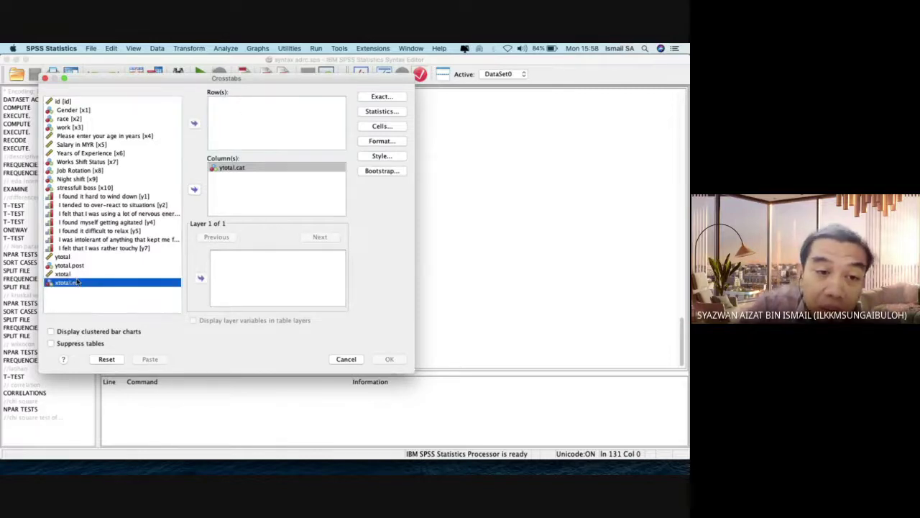
pyautogui.click(194, 123)
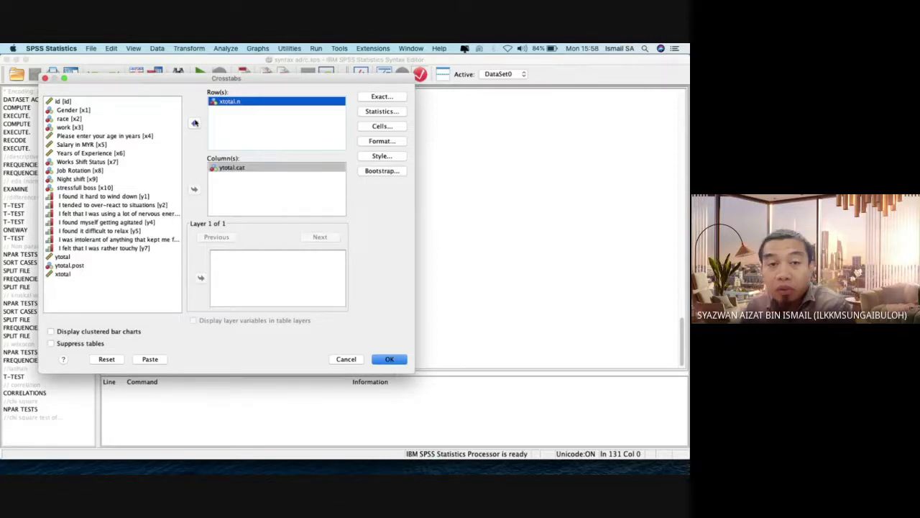
# Request the chi-square, contingency coefficient, and Phi and Cramer's V statistics for the crosstab
pyautogui.click(381, 112)
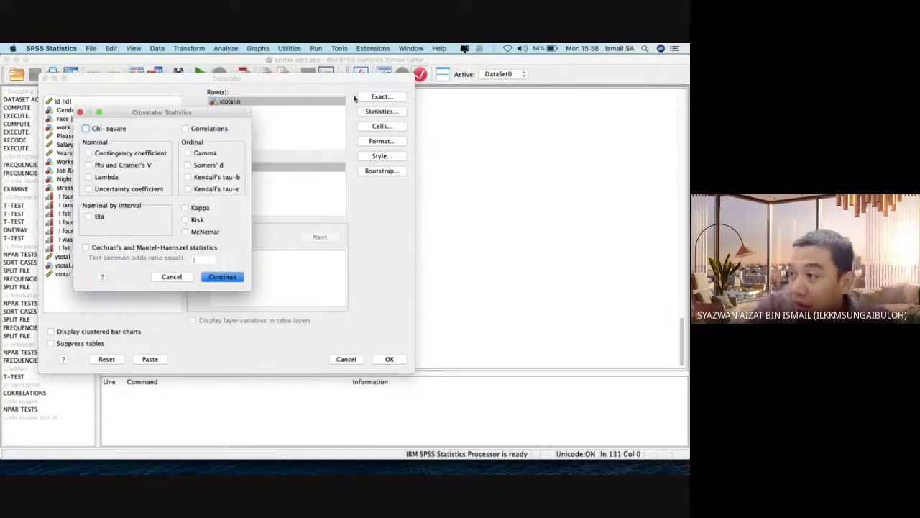
pyautogui.click(115, 127)
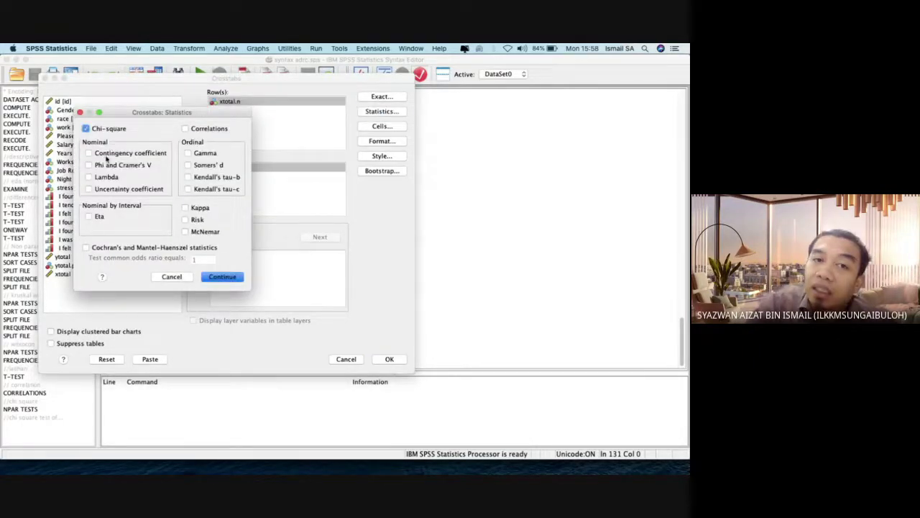
pyautogui.click(104, 154)
pyautogui.click(103, 166)
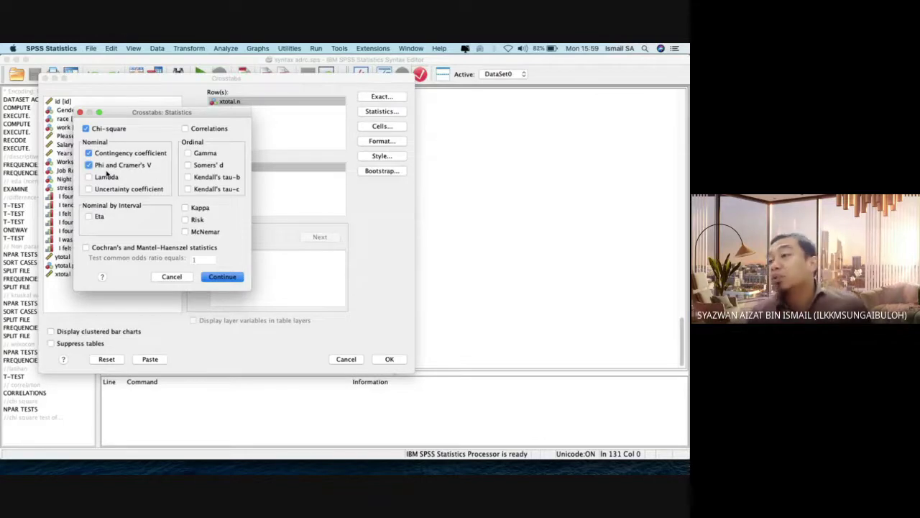
pyautogui.click(229, 279)
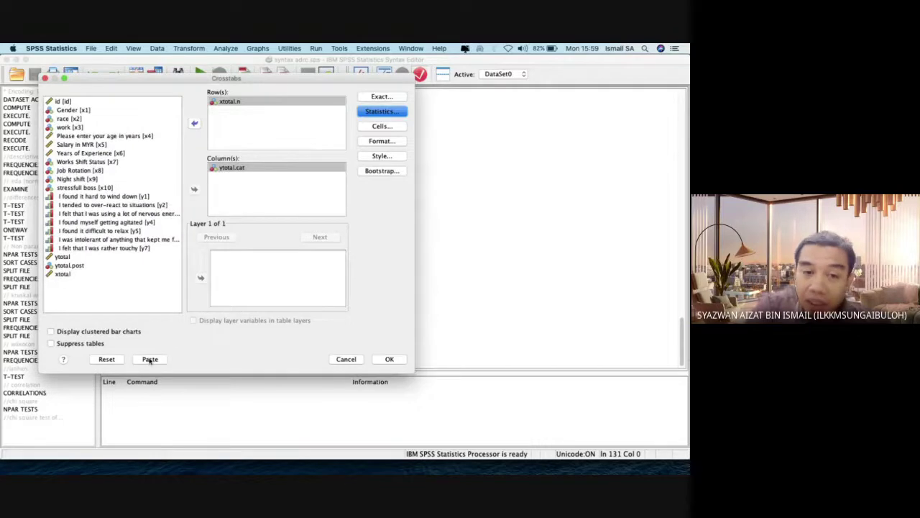
# Add column percentages to the crosstab cells and paste the analysis into the syntax file
pyautogui.click(384, 128)
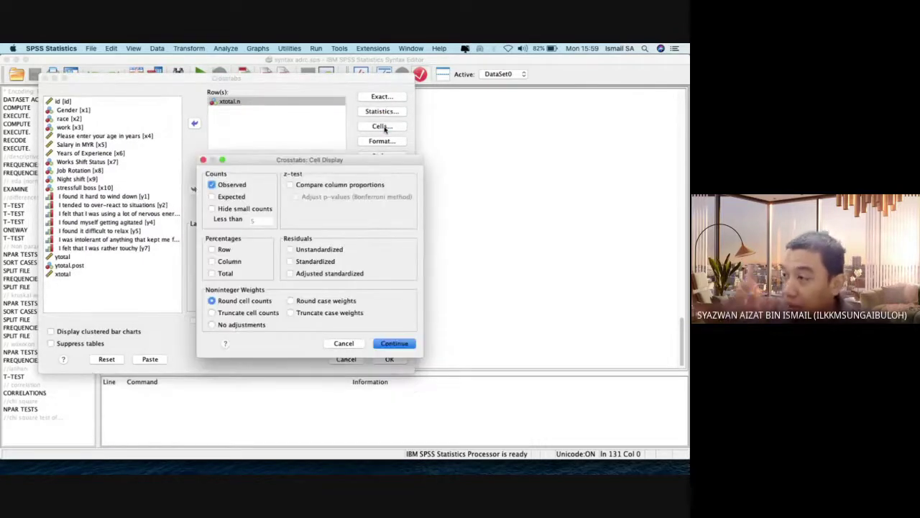
pyautogui.click(231, 263)
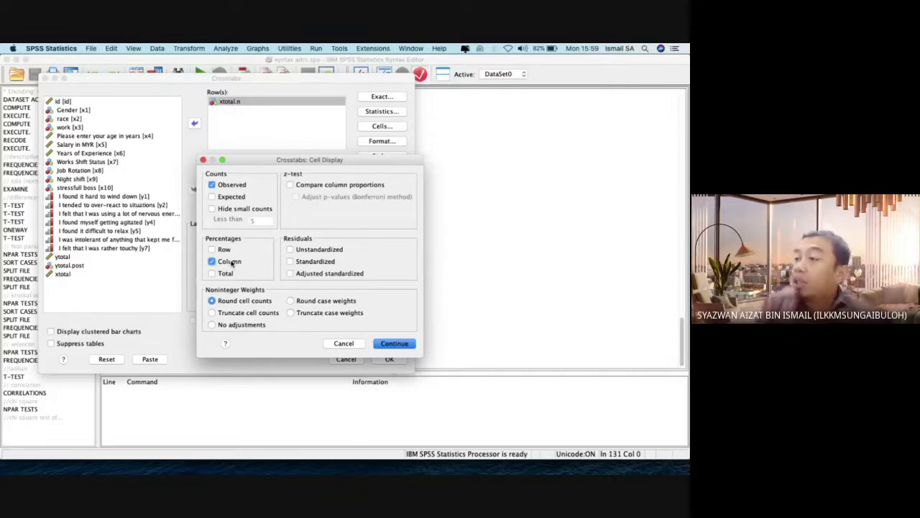
pyautogui.click(402, 344)
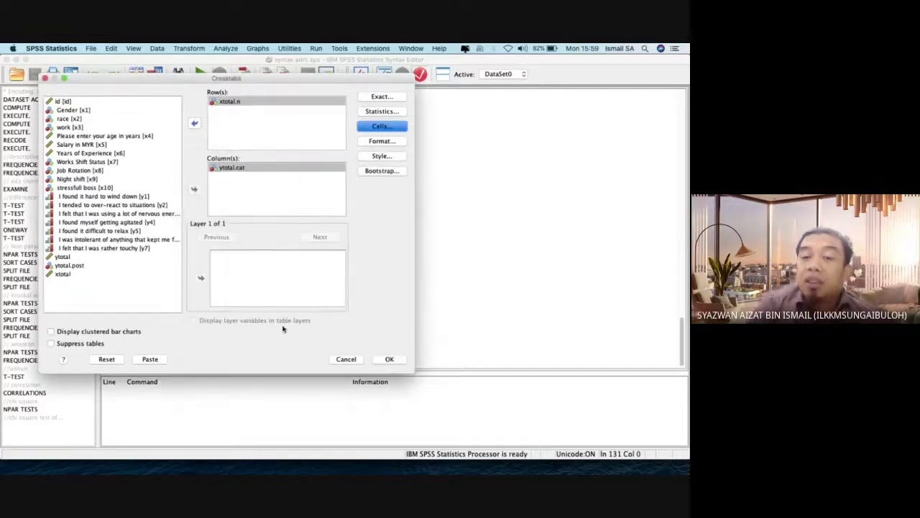
pyautogui.click(149, 361)
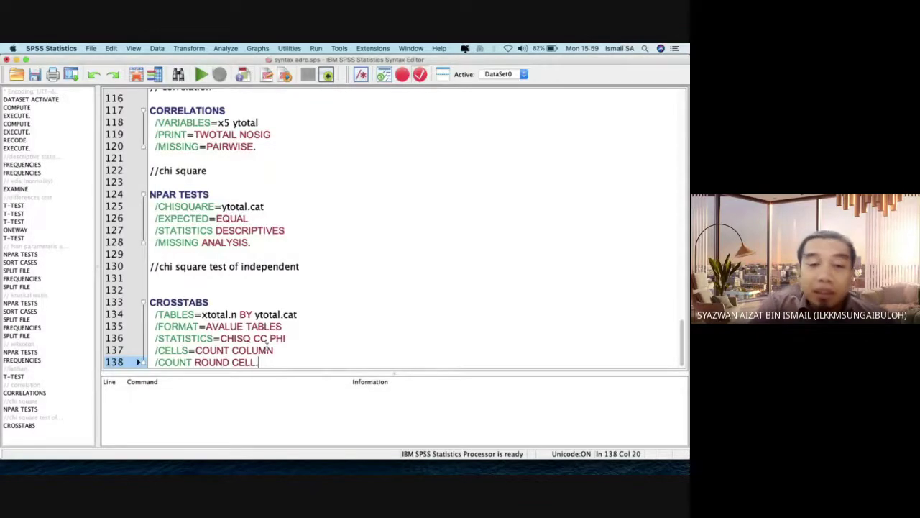
# Remove the extra blank line above the CROSSTABS block and run only that block
pyautogui.click(205, 286)
pyautogui.press('BackSpace')
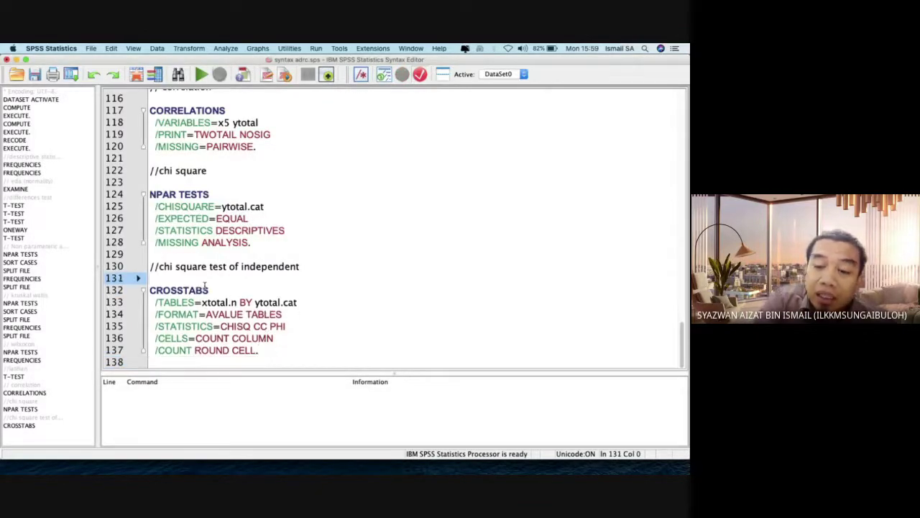
pyautogui.hotkey('shift', 'Down')
pyautogui.hotkey('shift', 'Down')
pyautogui.hotkey('shift', 'Down')
pyautogui.hotkey('shift', 'Down')
pyautogui.hotkey('shift', 'Down')
pyautogui.hotkey('shift', 'Down')
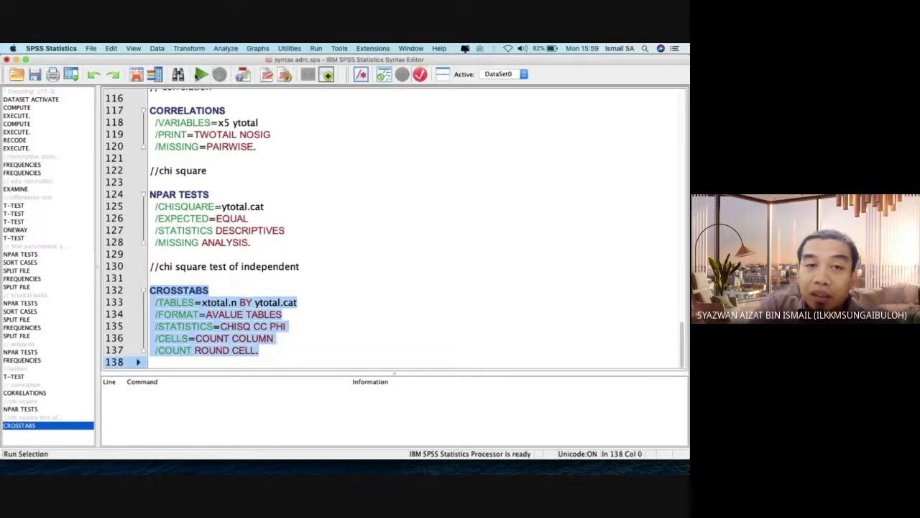
pyautogui.click(201, 75)
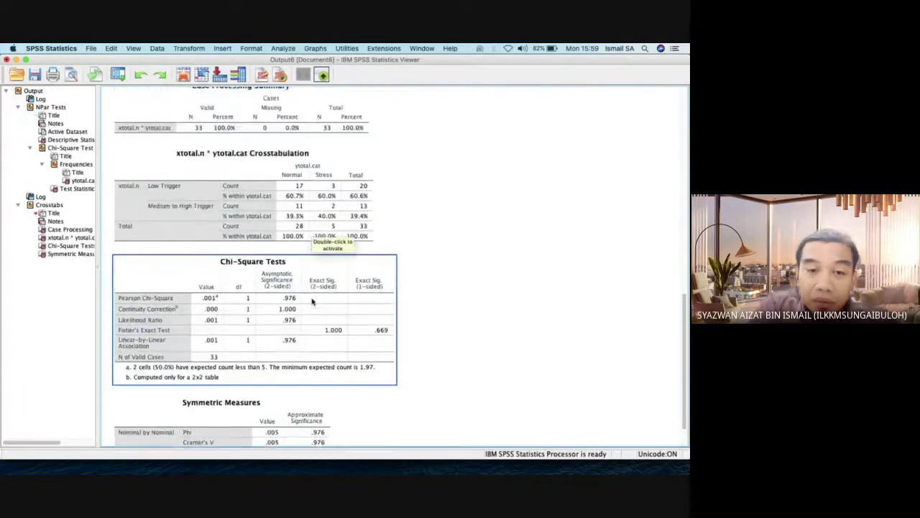
# Examine the xtotal.n by ytotal.cat Crosstabulation, Chi-Square Tests and Symmetric Measures tables in the output
pyautogui.scroll(1, 312, 302)
pyautogui.click(266, 211)
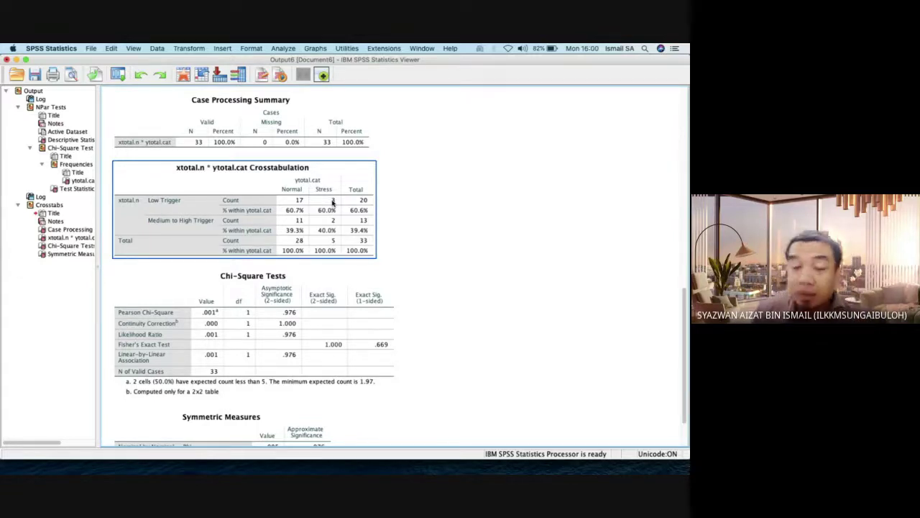
pyautogui.click(276, 298)
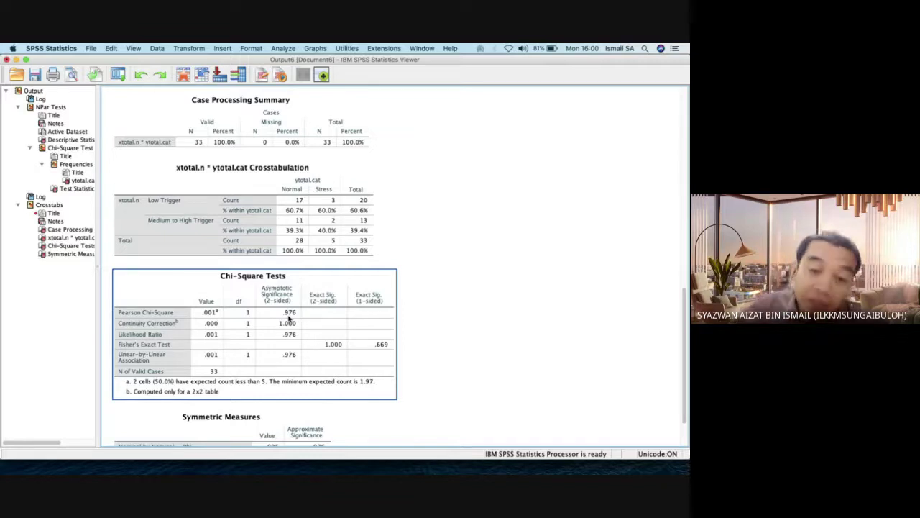
pyautogui.scroll(-2, 290, 318)
pyautogui.click(276, 383)
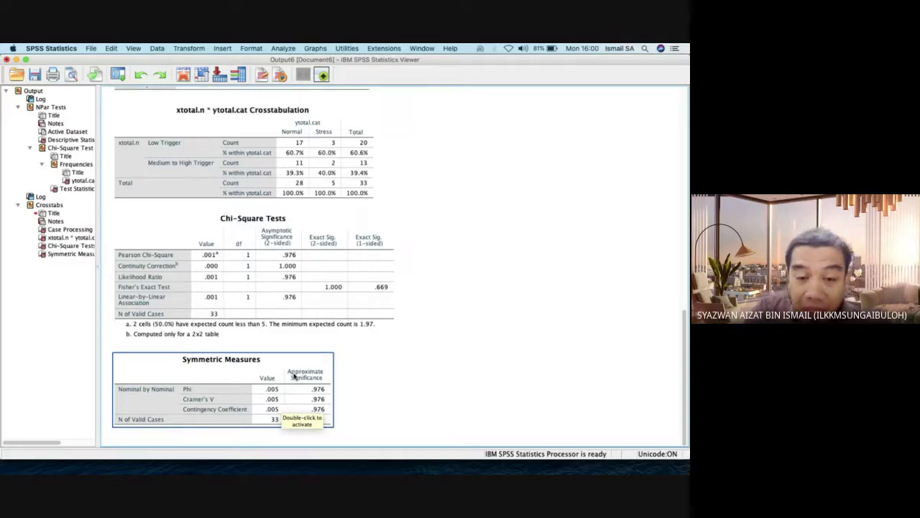
pyautogui.click(297, 347)
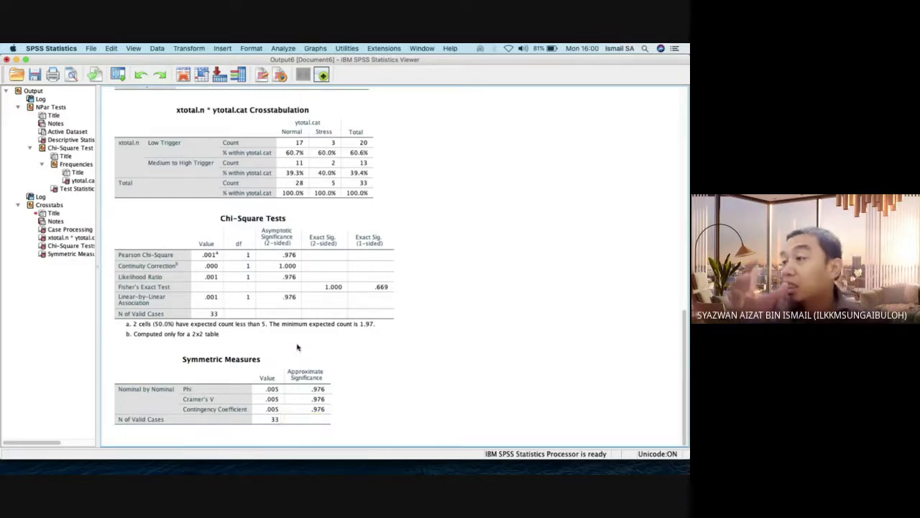
# Switch to the CCRM3013 - Statistics Jamboard in Chrome and handwrite the p > 0.05 decision on the null and the no-association conclusion below the hypotheses
pyautogui.hotkey('ctrl', 'Up')
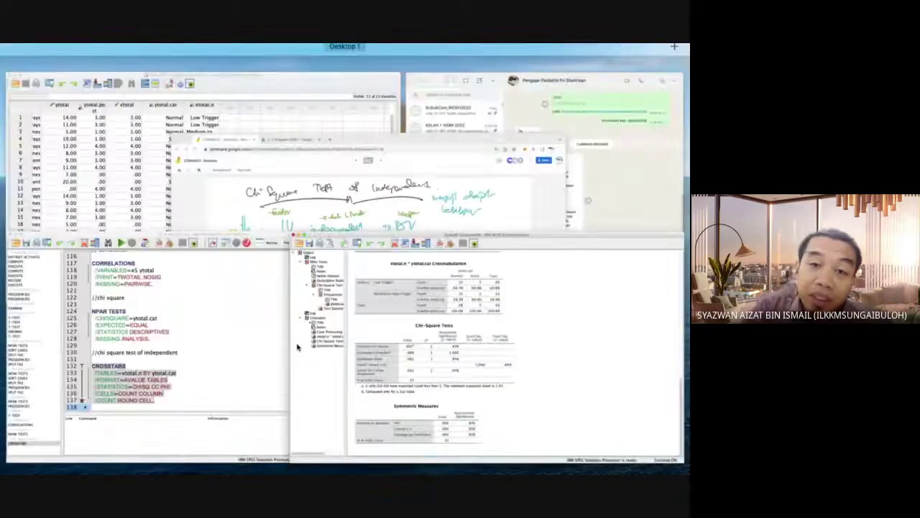
pyautogui.click(350, 244)
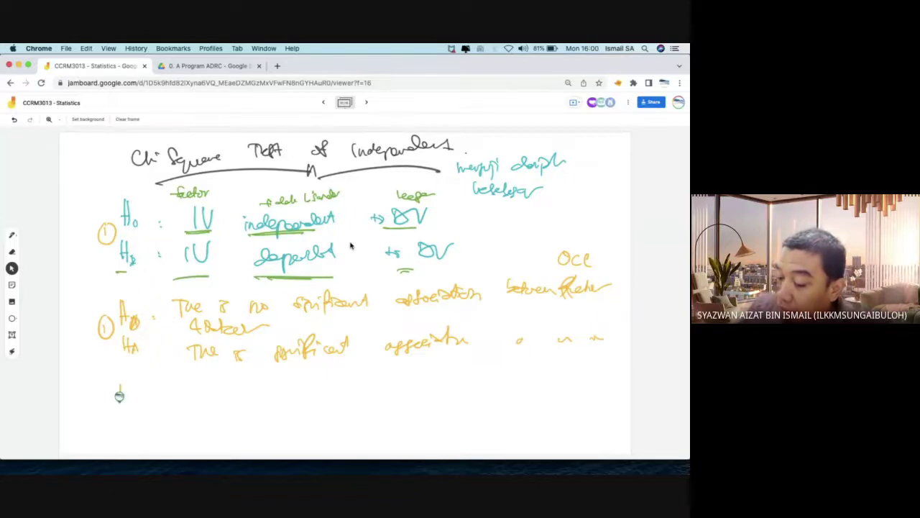
pyautogui.moveTo(119, 384); pyautogui.dragTo(122, 401)
pyautogui.moveTo(134, 389)
pyautogui.mouseDown()
pyautogui.moveTo(182, 379)
pyautogui.moveTo(221, 401)
pyautogui.moveTo(246, 388)
pyautogui.moveTo(315, 391)
pyautogui.mouseUp()
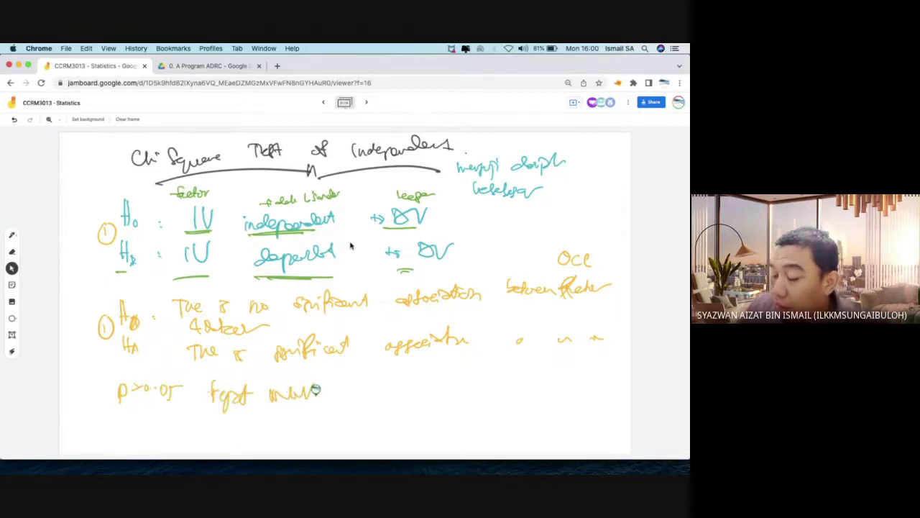
pyautogui.moveTo(184, 384); pyautogui.dragTo(204, 403)
pyautogui.click(329, 394)
pyautogui.moveTo(329, 392); pyautogui.dragTo(562, 382)
pyautogui.moveTo(152, 425)
pyautogui.mouseDown()
pyautogui.moveTo(241, 432)
pyautogui.moveTo(247, 441)
pyautogui.moveTo(243, 432)
pyautogui.moveTo(361, 419)
pyautogui.moveTo(444, 436)
pyautogui.moveTo(538, 432)
pyautogui.moveTo(538, 423)
pyautogui.moveTo(565, 433)
pyautogui.mouseUp()
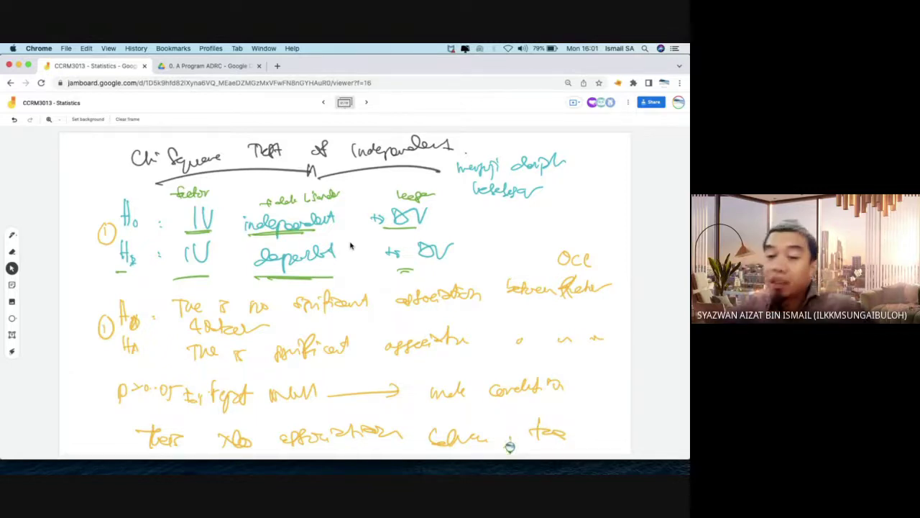
pyautogui.moveTo(510, 446)
pyautogui.mouseDown()
pyautogui.moveTo(512, 438)
pyautogui.moveTo(528, 445)
pyautogui.moveTo(610, 438)
pyautogui.mouseUp()
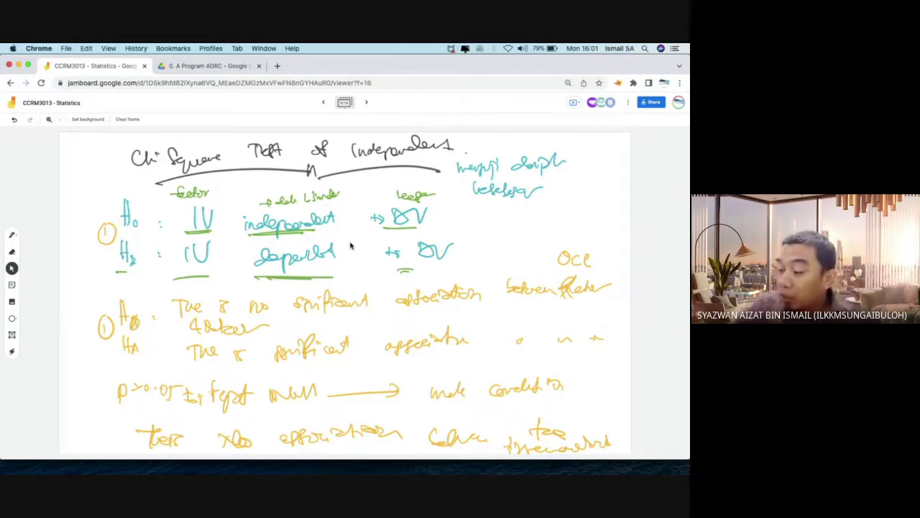
# Switch to the SPSS syntax adrc.sps and start a new comment line with // below the CROSSTABS block
pyautogui.hotkey('ctrl', 'Up')
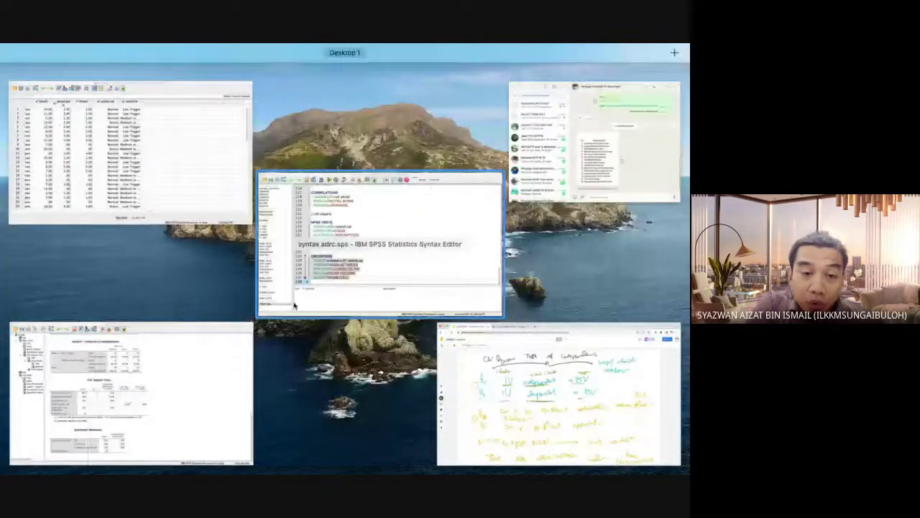
pyautogui.click(333, 272)
pyautogui.click(284, 365)
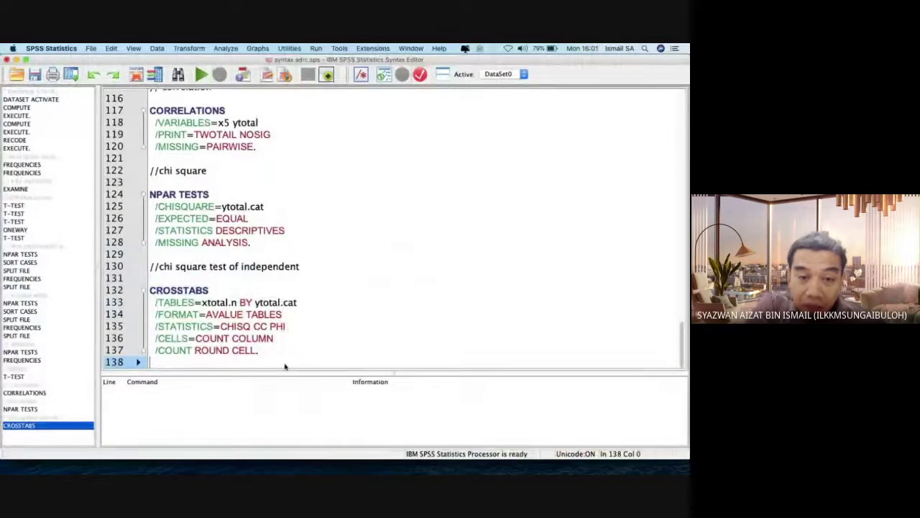
pyautogui.press('Return')
pyautogui.write('//')
# Switch to the Data ADRC Petang.sav data, start a Crosstabs analysis with cleared settings and assign ytotal.cat as the column variable
pyautogui.hotkey('ctrl', 'Up')
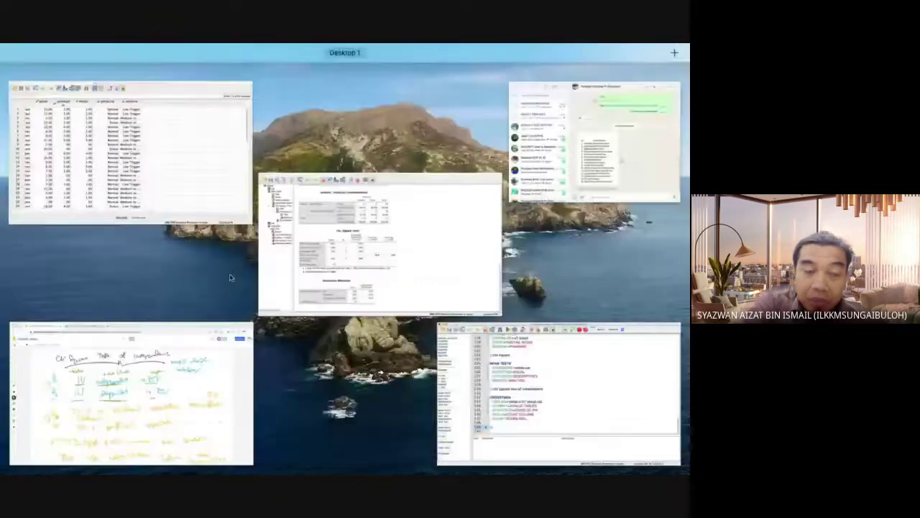
pyautogui.click(225, 207)
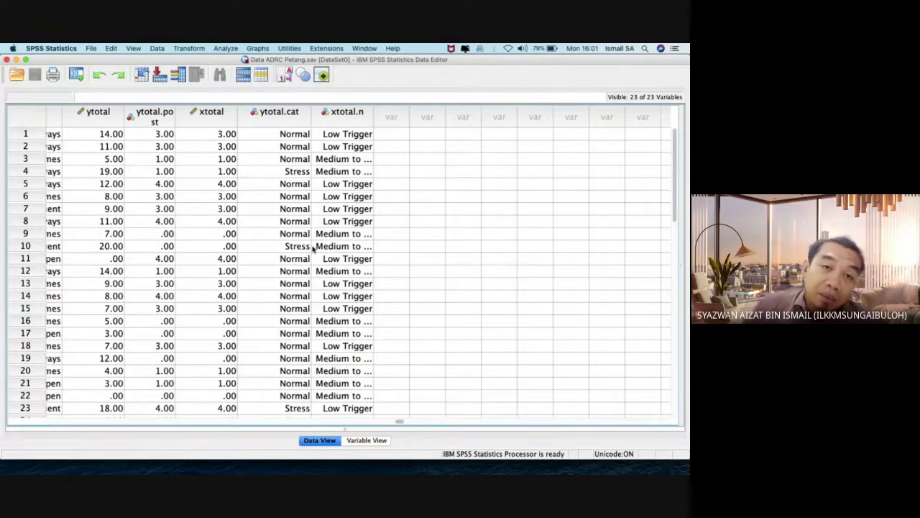
pyautogui.hscroll(-5, 313, 247)
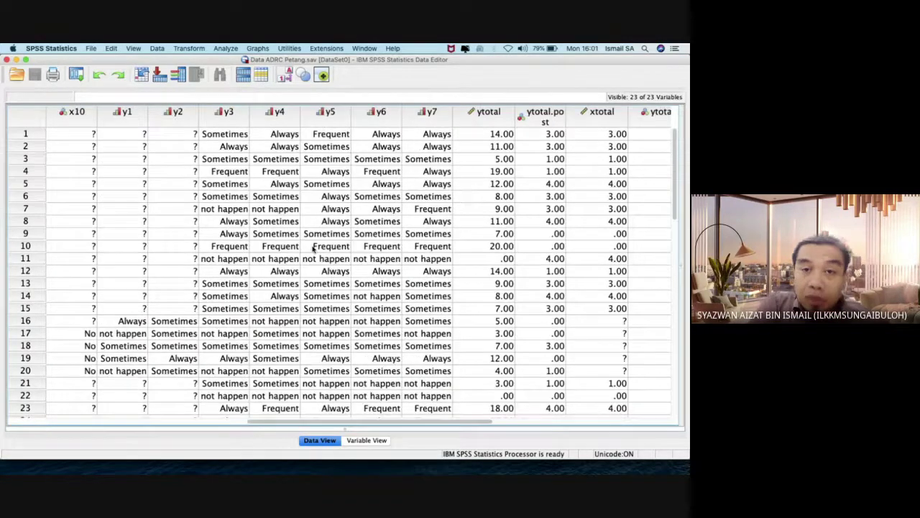
pyautogui.scroll(-1, 313, 247)
pyautogui.hscroll(-10, 313, 248)
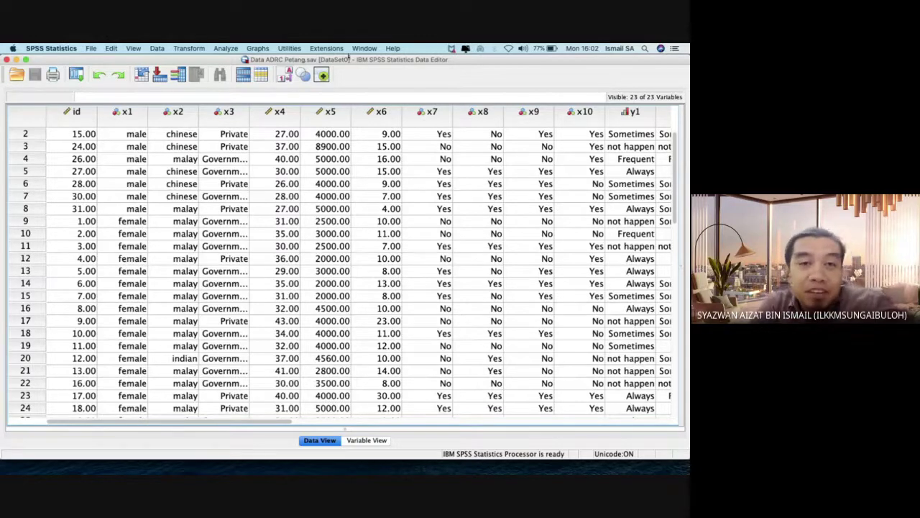
pyautogui.click(227, 49)
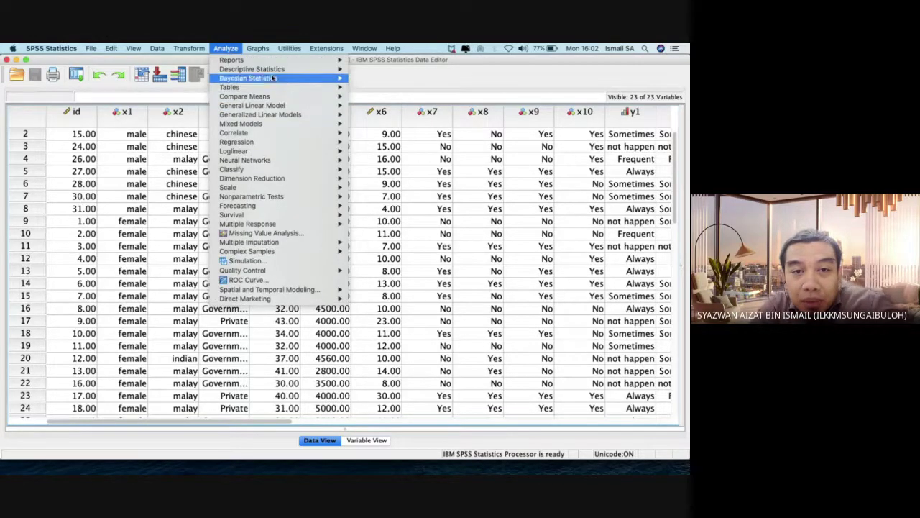
pyautogui.moveTo(273, 77)
pyautogui.click(389, 128)
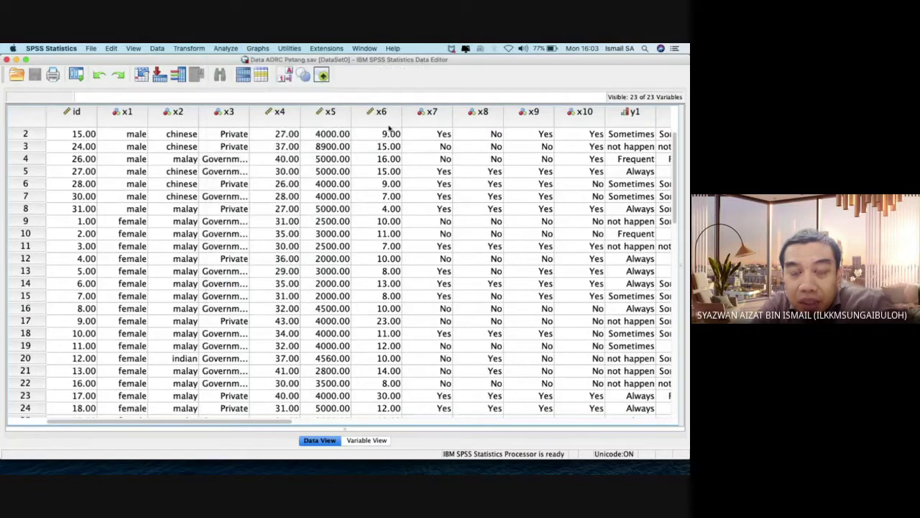
pyautogui.click(106, 359)
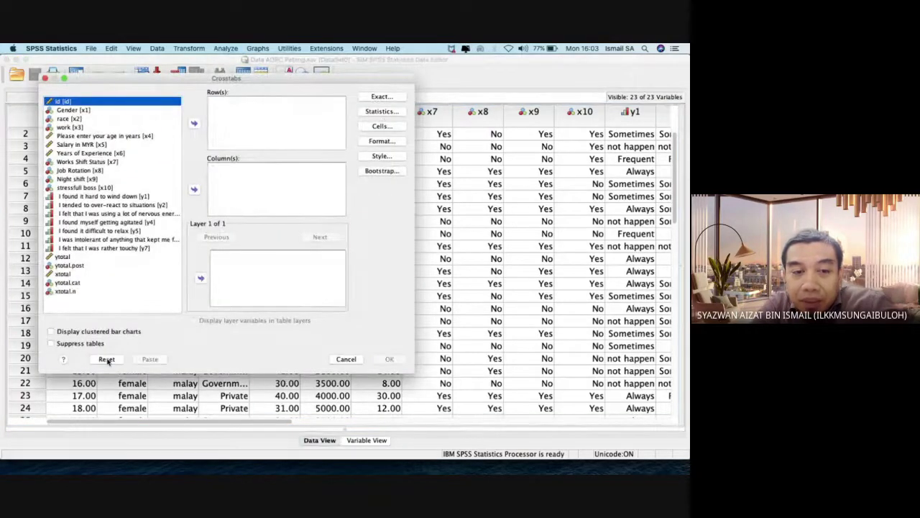
pyautogui.click(82, 283)
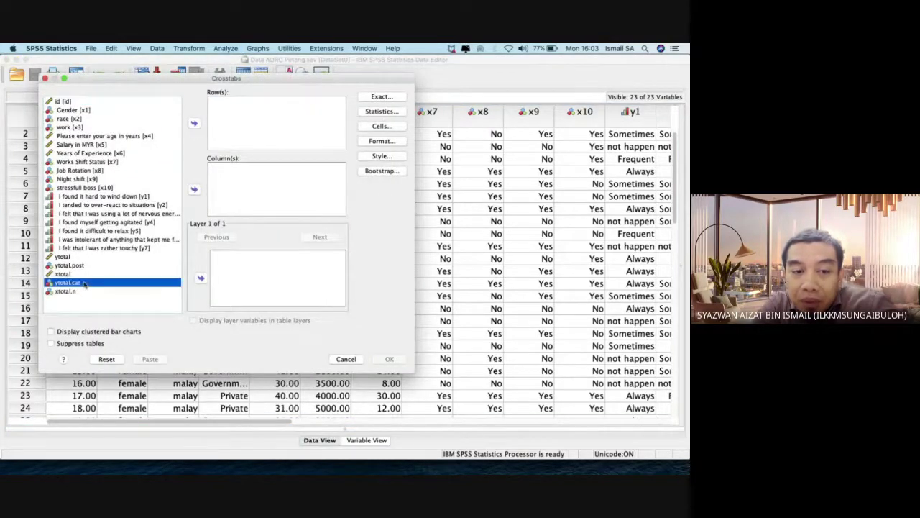
pyautogui.click(194, 190)
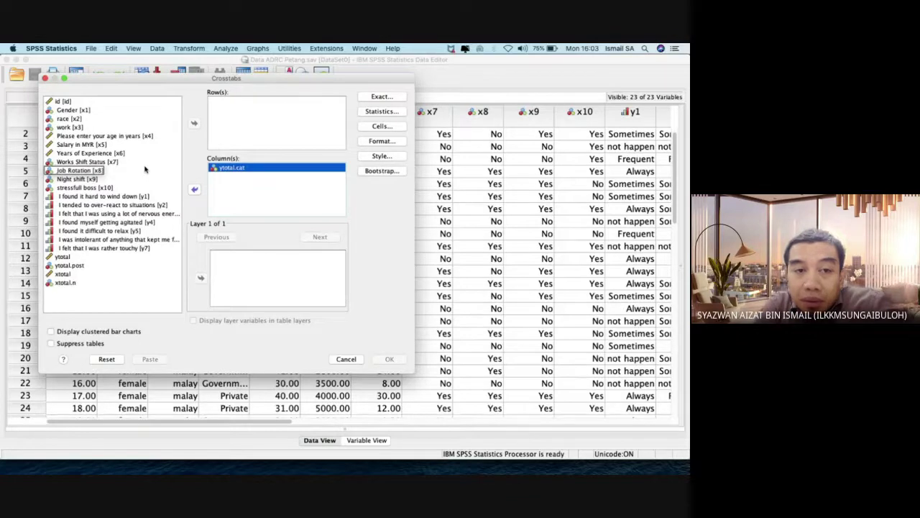
# Assign Gender [x1] as the row variable of the crosstab
pyautogui.moveTo(119, 153); pyautogui.dragTo(122, 198)
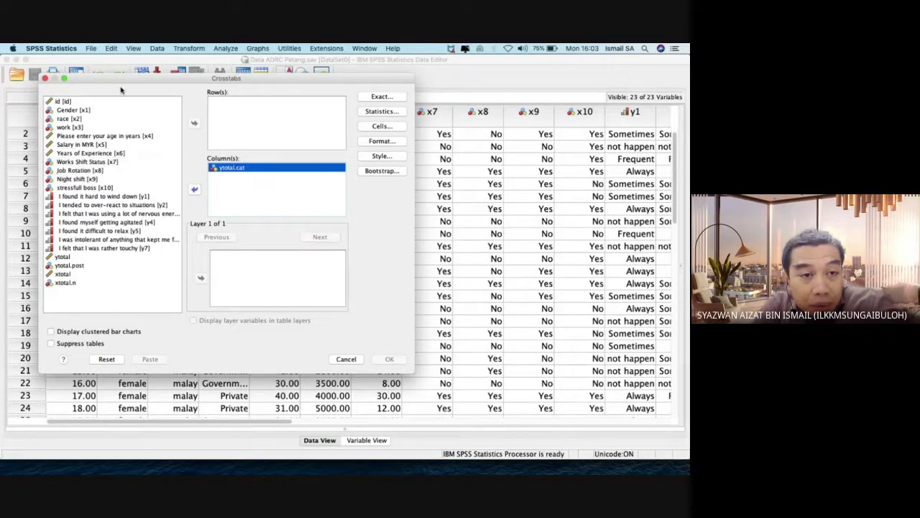
pyautogui.click(90, 112)
pyautogui.click(83, 119)
pyautogui.click(84, 119)
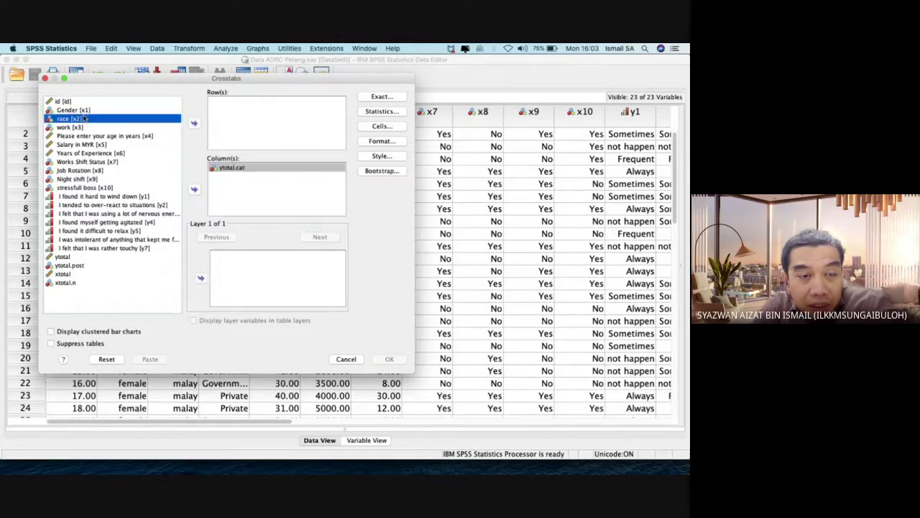
pyautogui.click(82, 110)
pyautogui.click(199, 127)
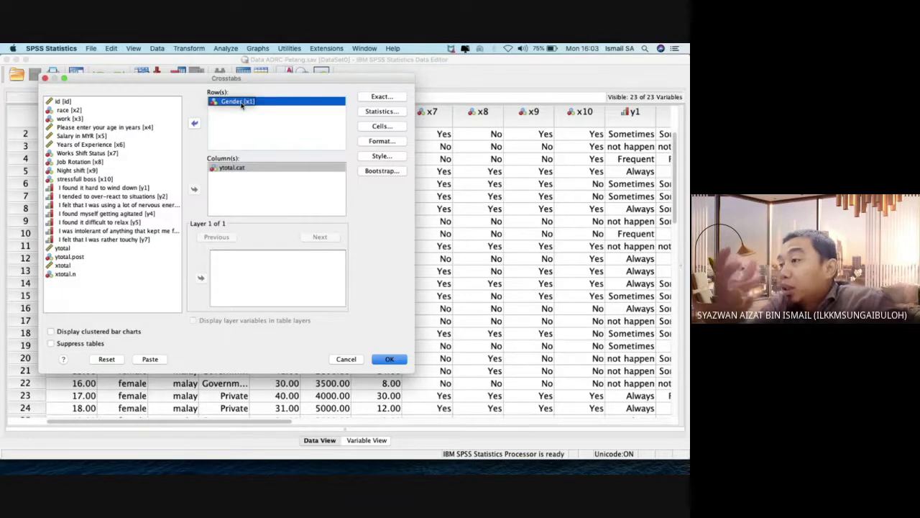
# Request the Chi-square, Contingency coefficient, and Phi and Cramer's V statistics for the Gender by ytotal.cat crosstab
pyautogui.click(383, 112)
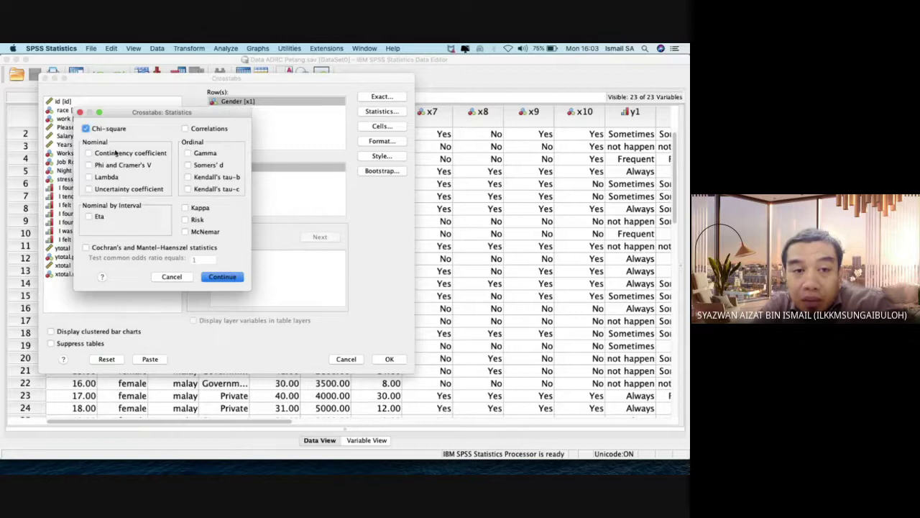
pyautogui.click(114, 153)
pyautogui.click(108, 166)
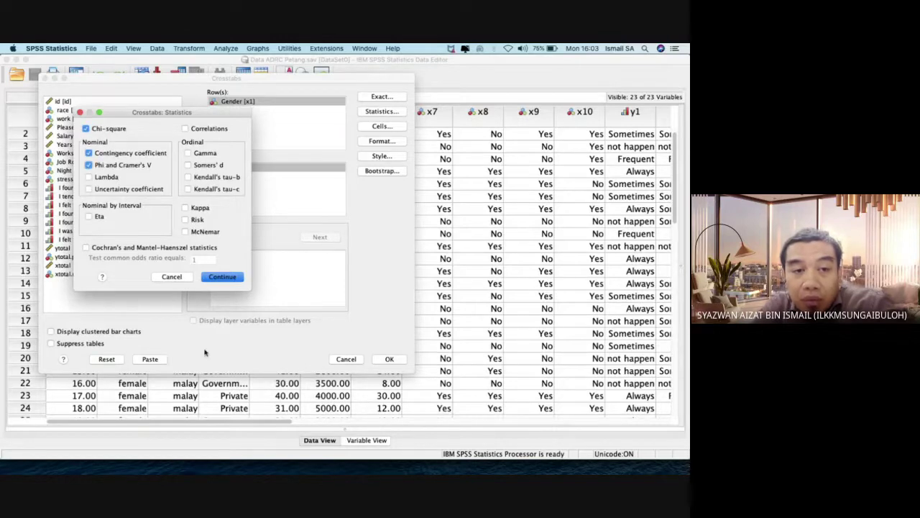
pyautogui.click(222, 277)
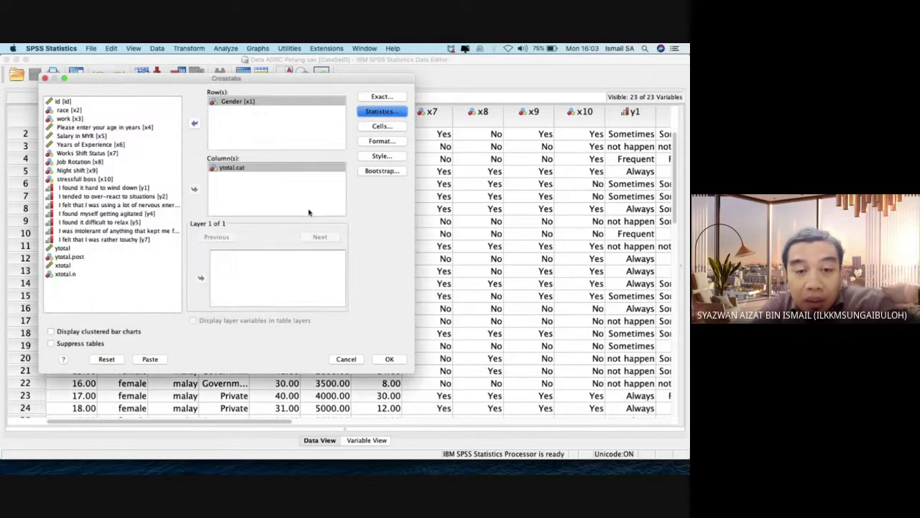
# Add column percentages to the crosstab's cell display and paste the command into the syntax file
pyautogui.click(382, 127)
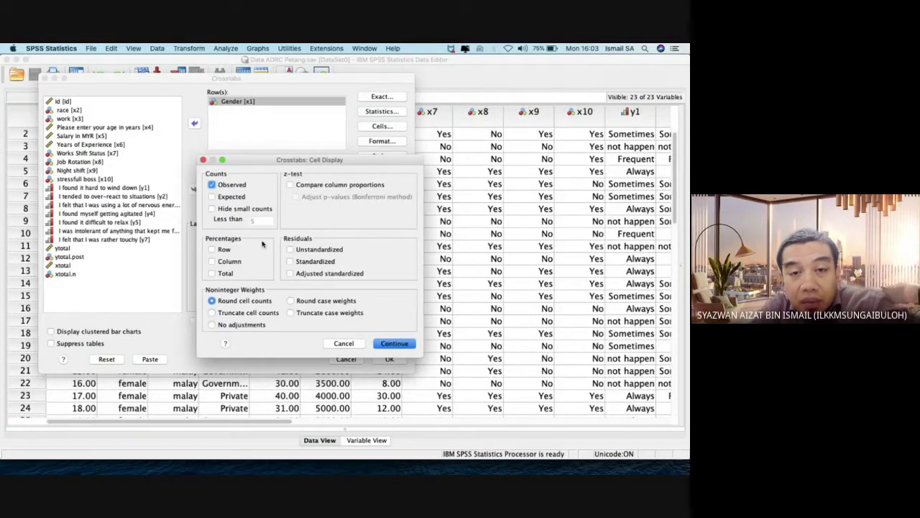
pyautogui.click(230, 262)
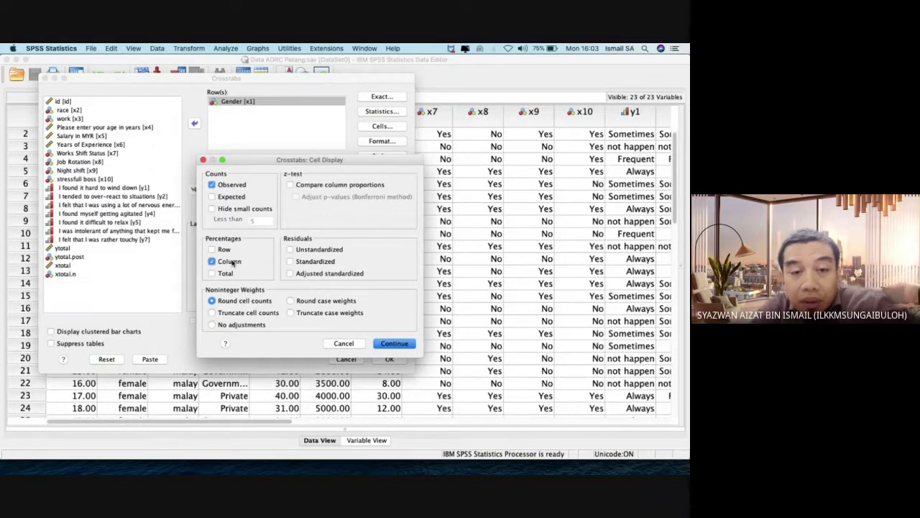
pyautogui.click(389, 342)
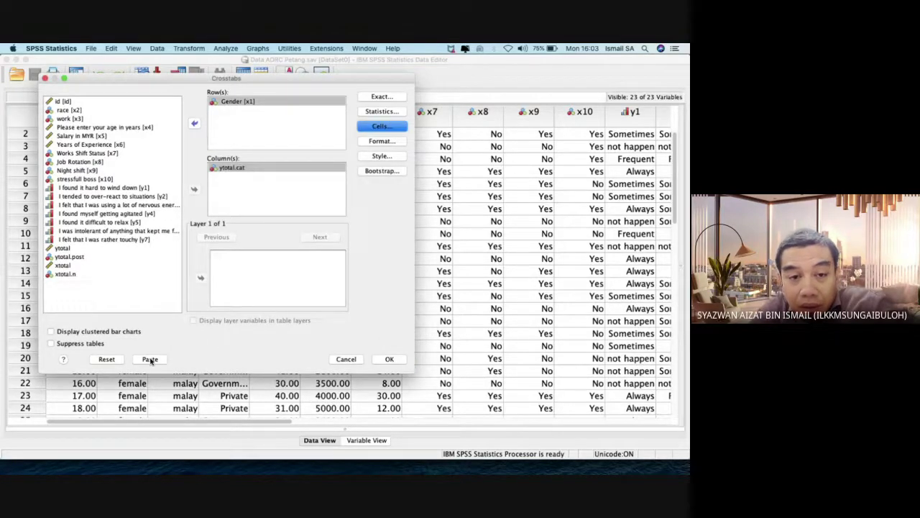
pyautogui.click(150, 359)
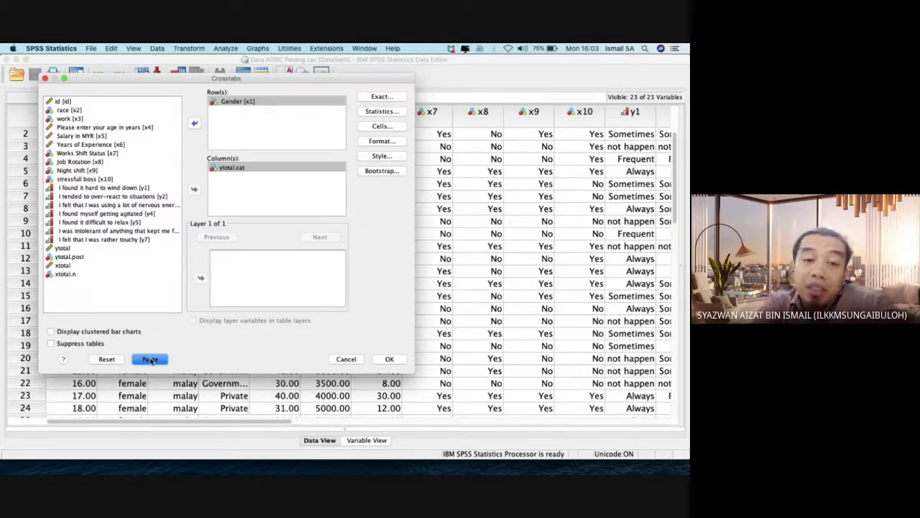
pyautogui.click(150, 359)
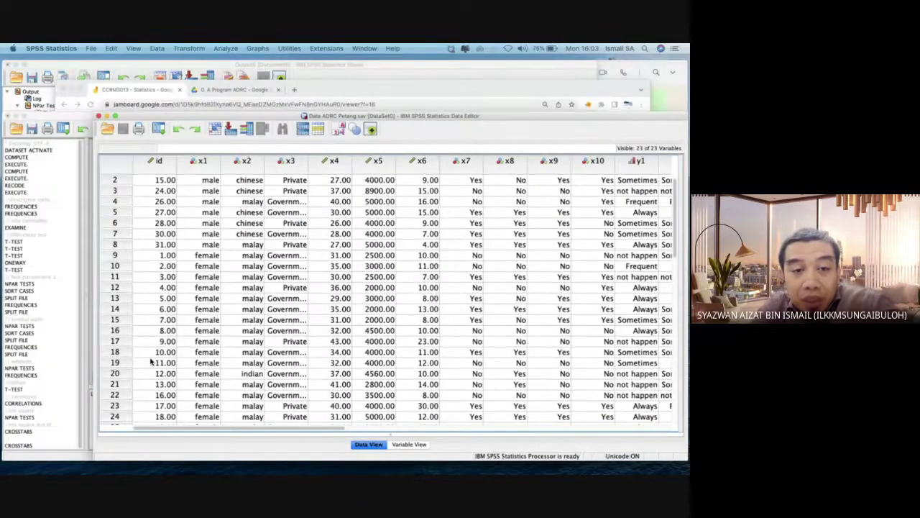
# Switch to syntax adrc.sps and run only the CROSSTABS block for x1 BY ytotal.cat
pyautogui.hotkey('ctrl', 'Up')
pyautogui.click(199, 376)
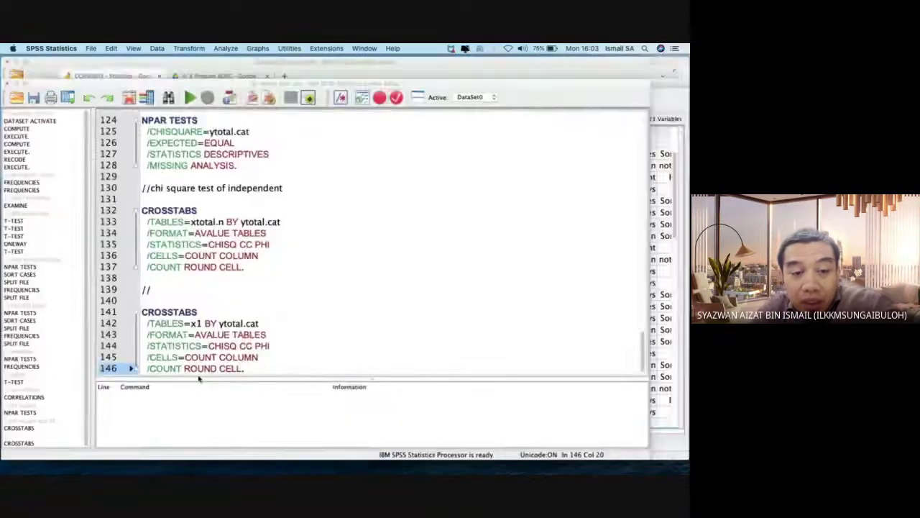
pyautogui.scroll(-1, 266, 348)
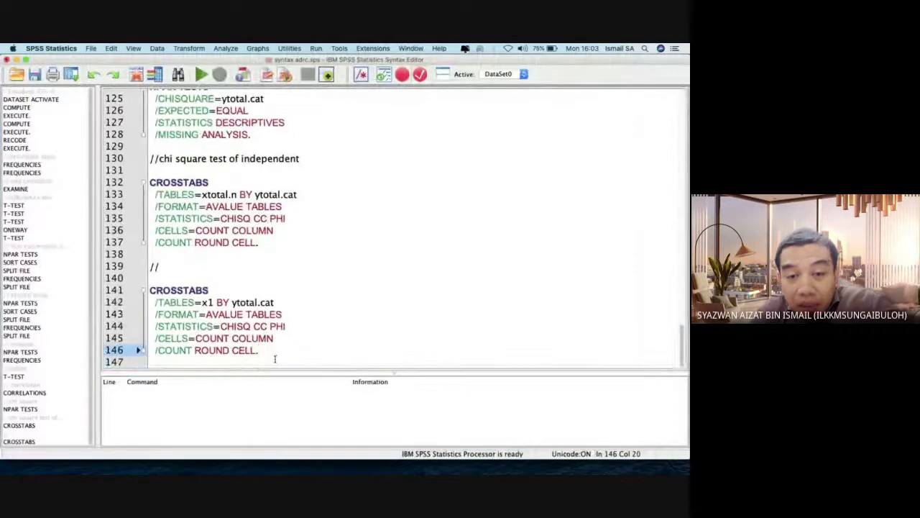
pyautogui.moveTo(275, 352); pyautogui.dragTo(132, 295)
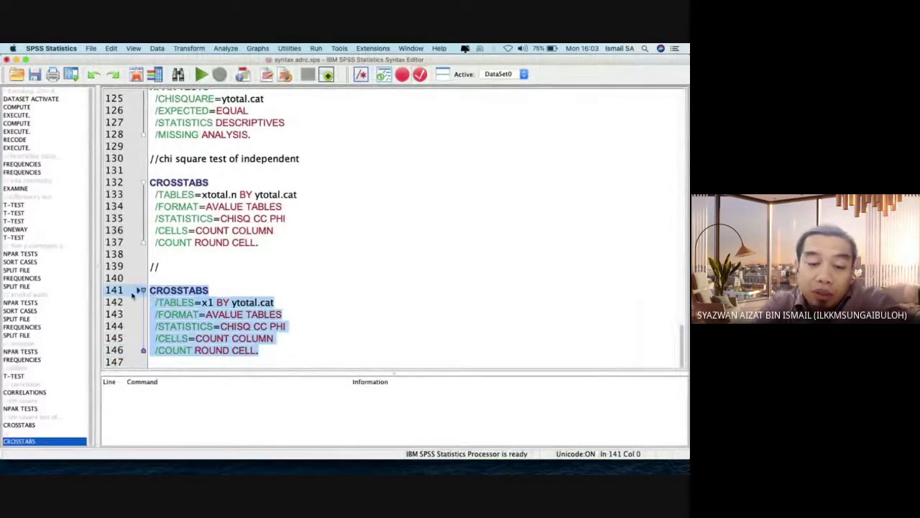
pyautogui.press('super+r')
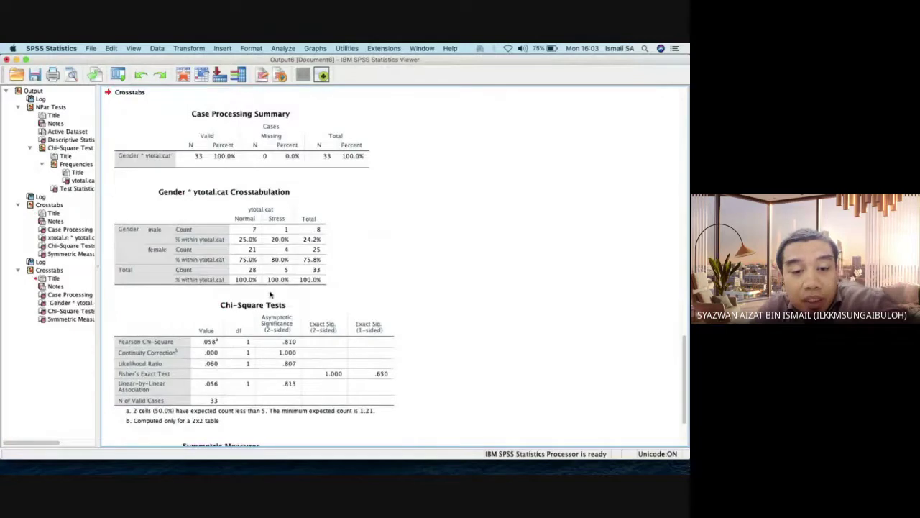
# Examine the Gender by ytotal.cat crosstabulation, the Pearson Chi-Square significance and the Symmetric Measures in the output
pyautogui.click(270, 285)
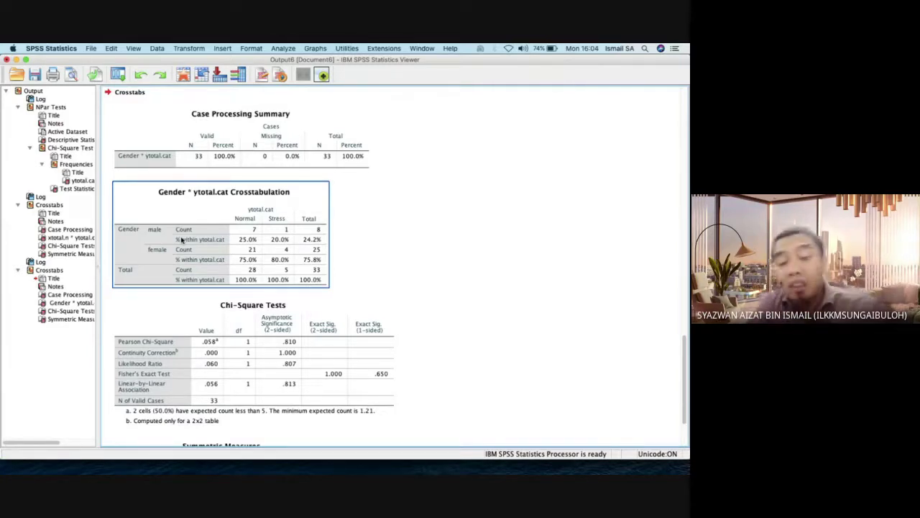
pyautogui.click(184, 304)
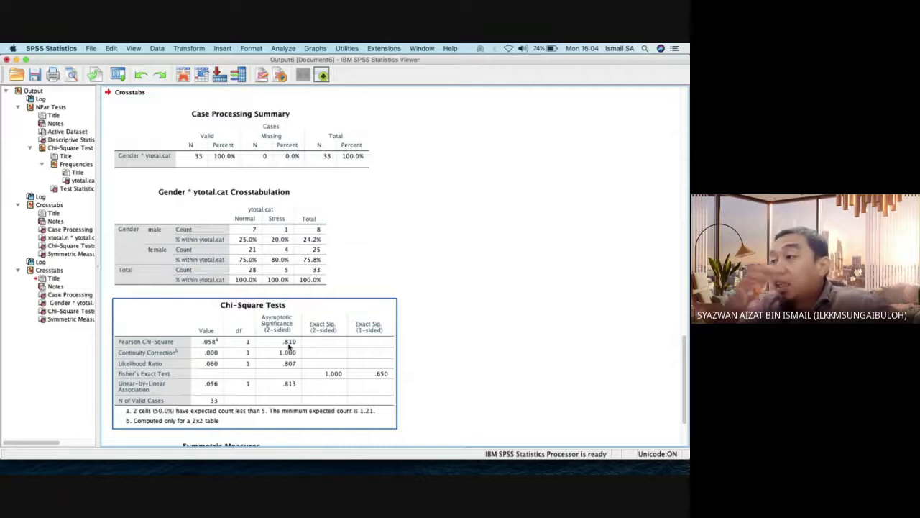
pyautogui.scroll(-3, 290, 347)
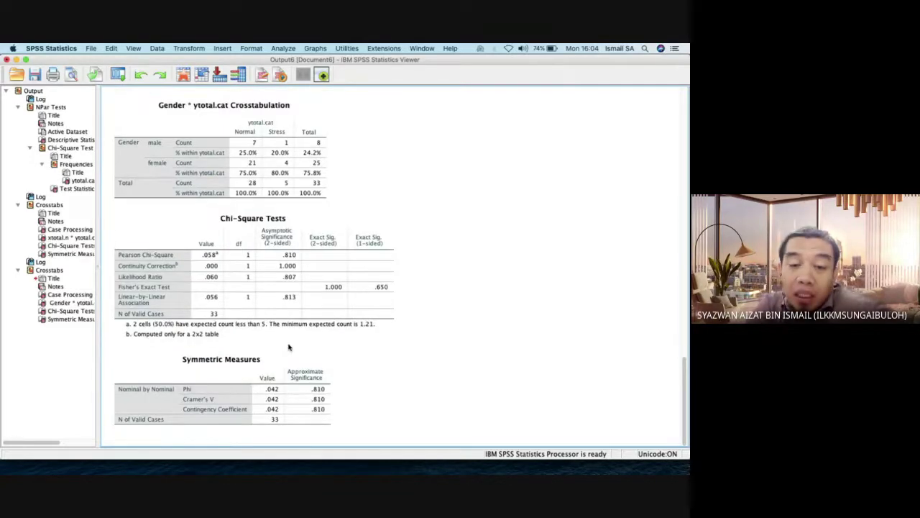
pyautogui.click(291, 401)
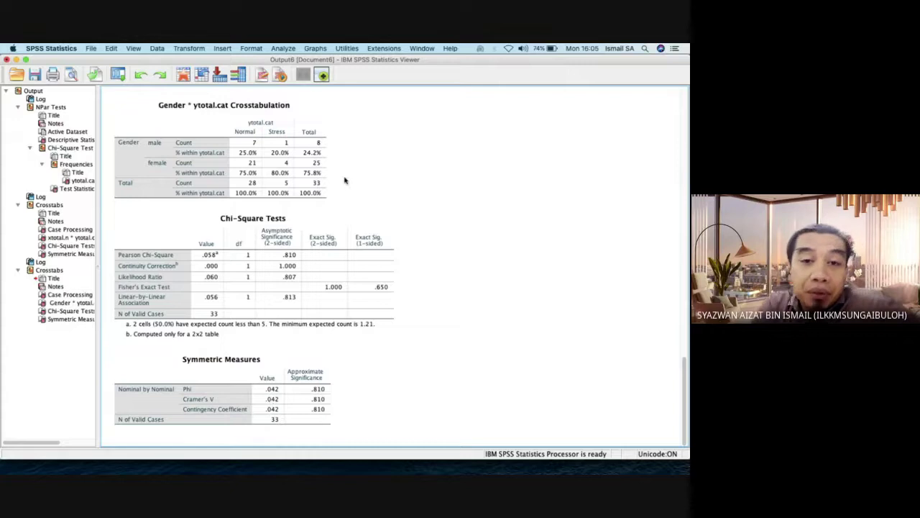
# Switch to the CCRM3013 - Statistics Jamboard in Chrome and go to the frame after the chi-square notes
pyautogui.hotkey('ctrl', 'Up')
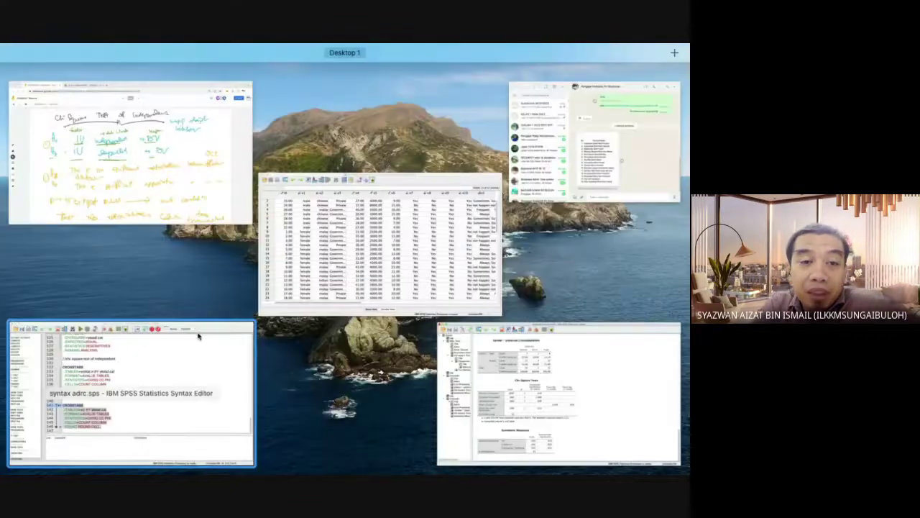
pyautogui.click(212, 166)
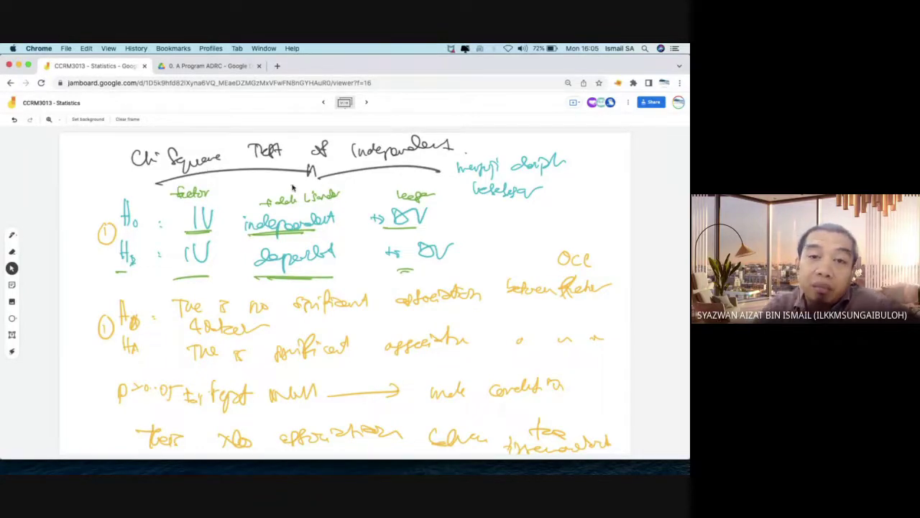
pyautogui.click(366, 102)
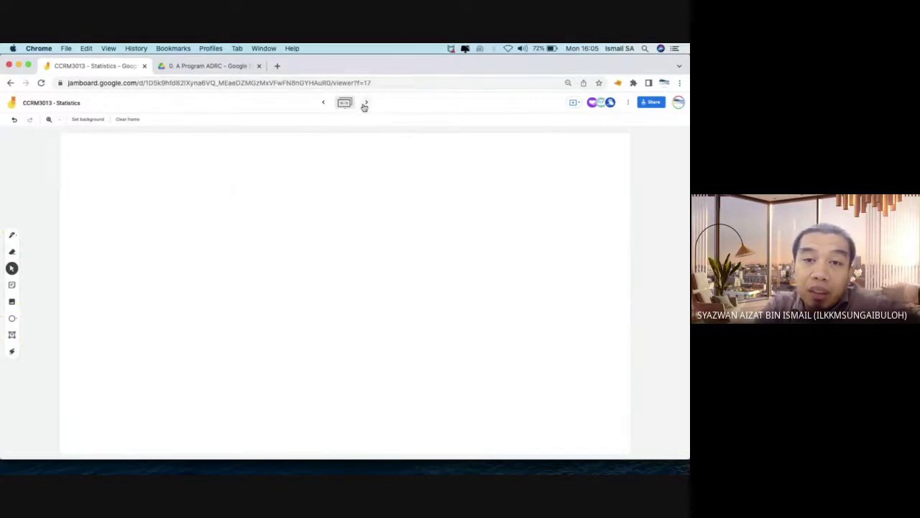
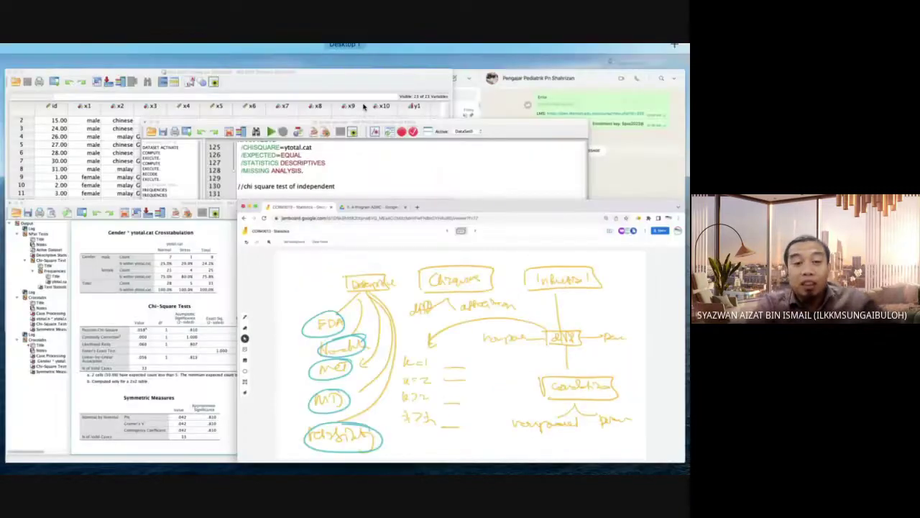
# Switch to the Data ADRC Petang.sav data and look through the item columns from y1 to y7 and on to ytotal.post
pyautogui.hotkey('ctrl', 'Up')
pyautogui.click(203, 161)
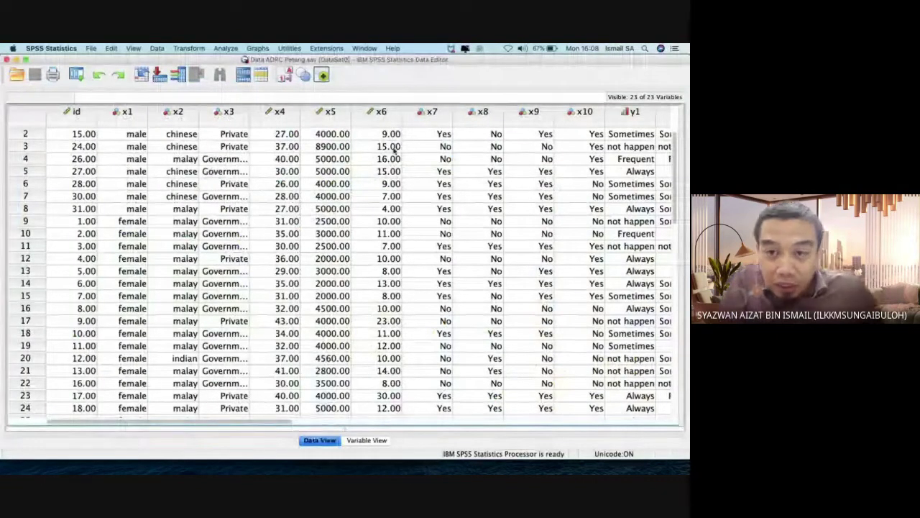
pyautogui.scroll(1, 612, 133)
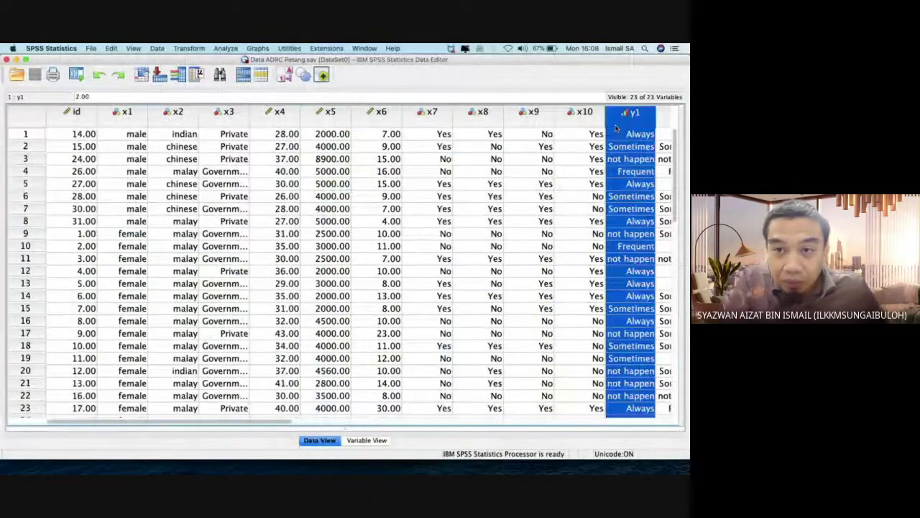
pyautogui.click(618, 115)
pyautogui.press('Right')
pyautogui.press('Right')
pyautogui.press('Right')
pyautogui.press('Right')
pyautogui.press('Right')
pyautogui.press('Right')
pyautogui.press('Right')
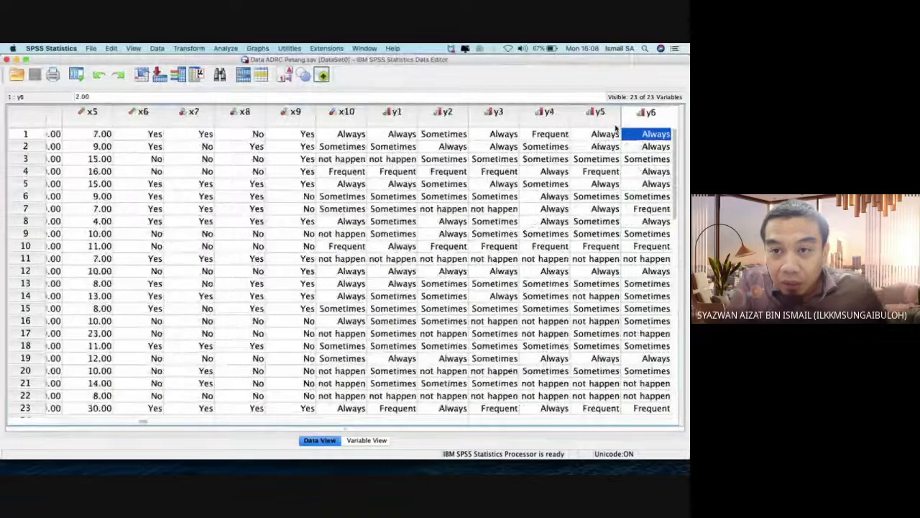
pyautogui.press('Right')
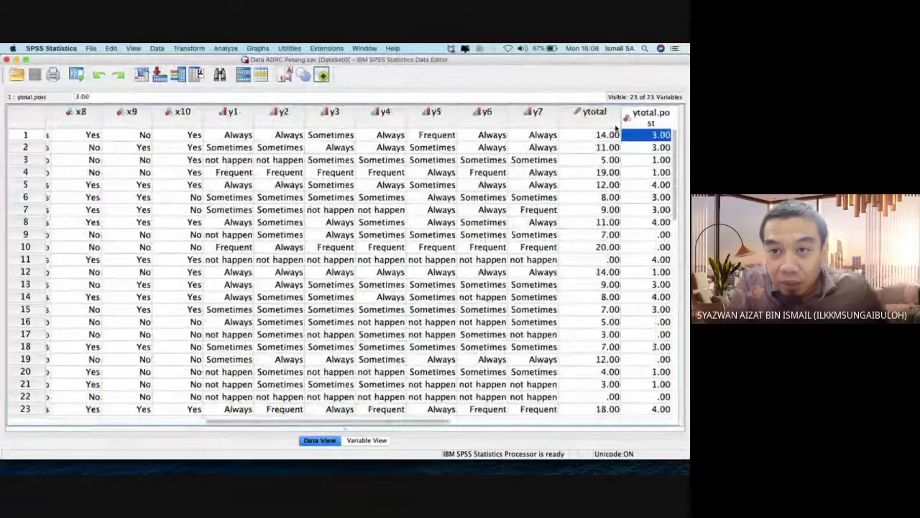
# Set up a Reliability Analysis with the Alpha model on items y1 to y7 and paste its command into the syntax file
pyautogui.click(226, 49)
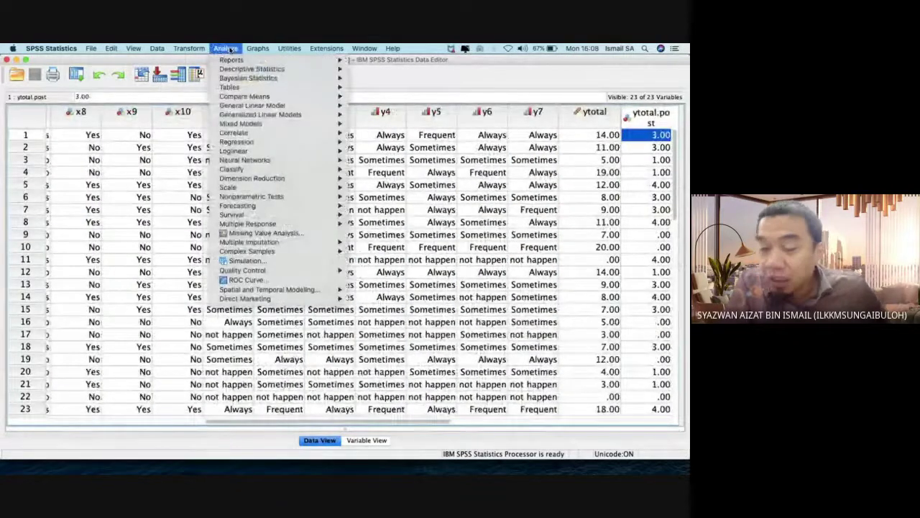
pyautogui.moveTo(292, 188)
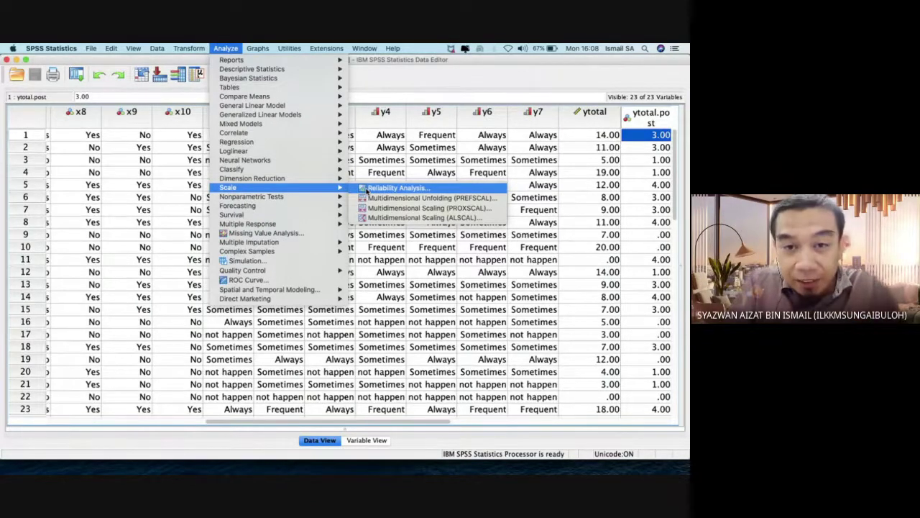
pyautogui.click(366, 190)
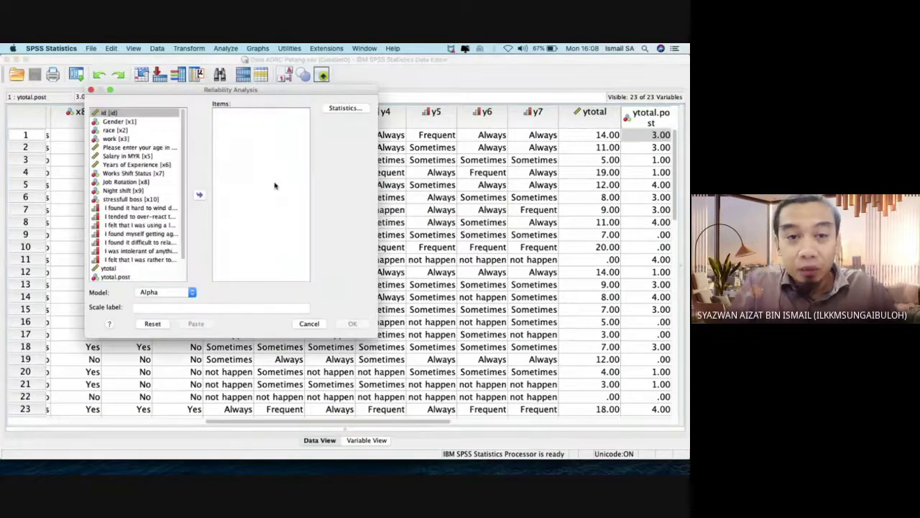
pyautogui.click(155, 208)
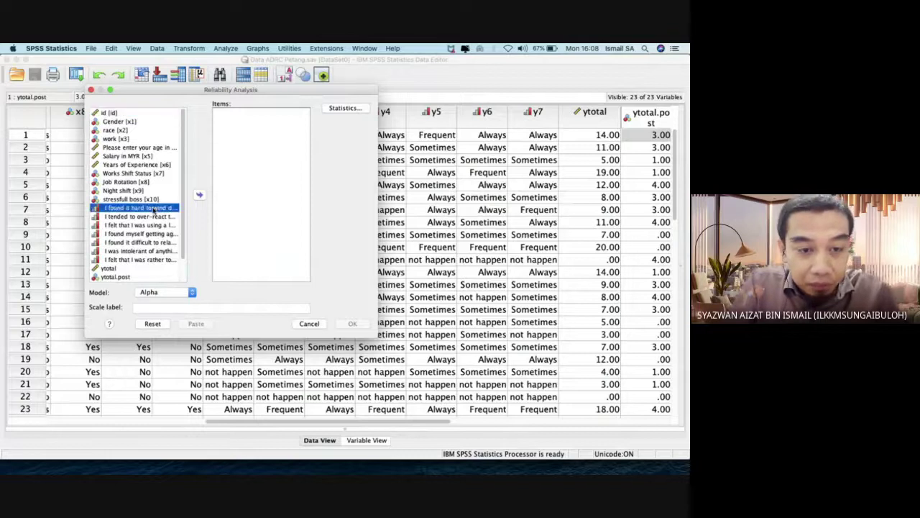
pyautogui.keyDown('shift'); pyautogui.click(152, 260); pyautogui.keyUp('shift')
pyautogui.click(200, 195)
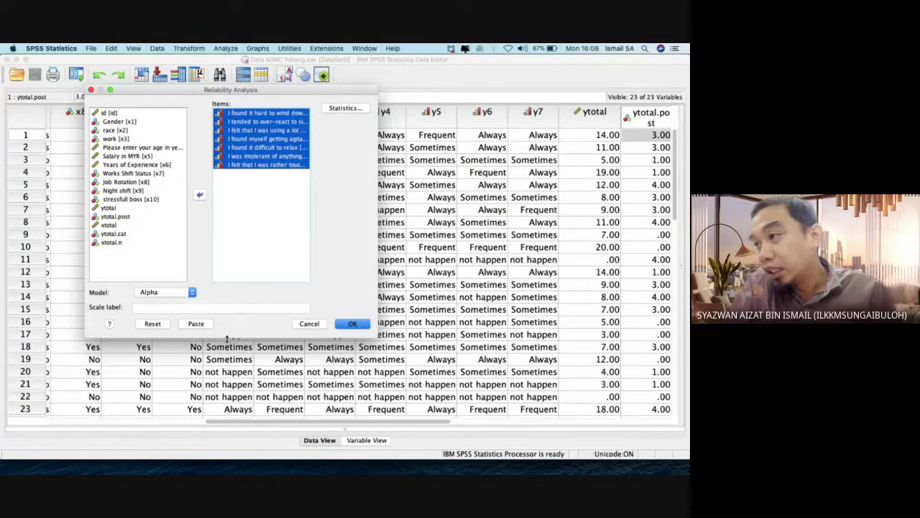
pyautogui.click(195, 324)
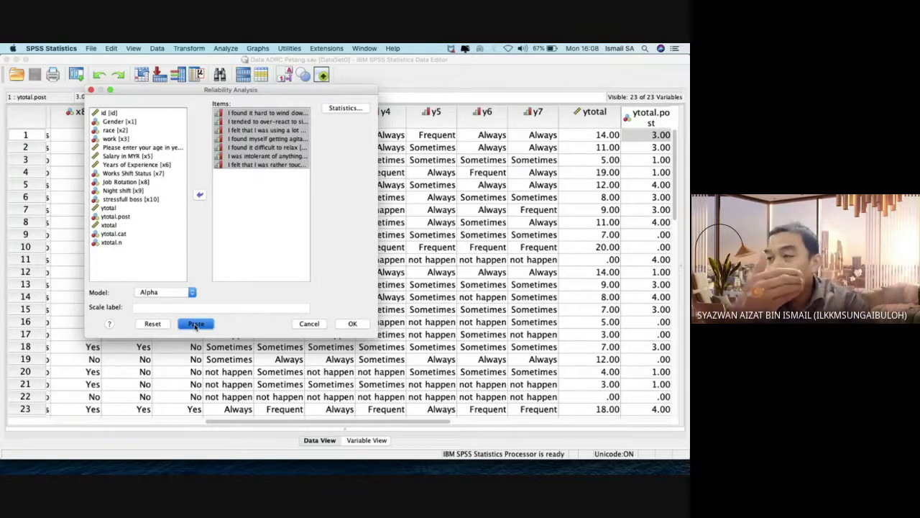
pyautogui.scroll(-1, 198, 322)
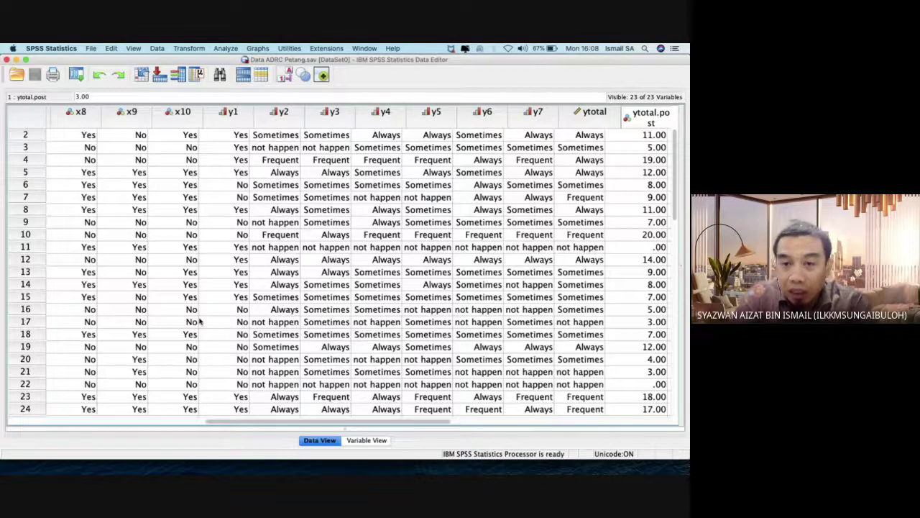
pyautogui.hscroll(-4, 208, 317)
pyautogui.scroll(-2, 216, 313)
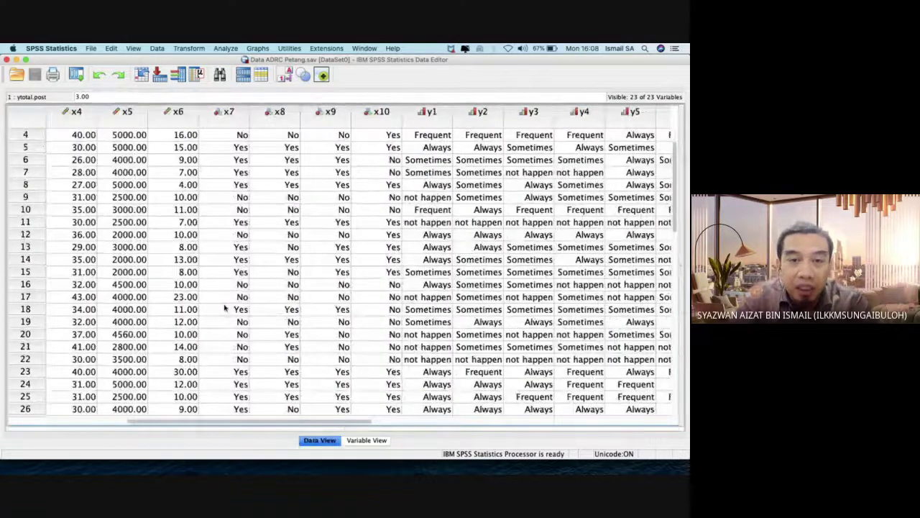
pyautogui.click(225, 49)
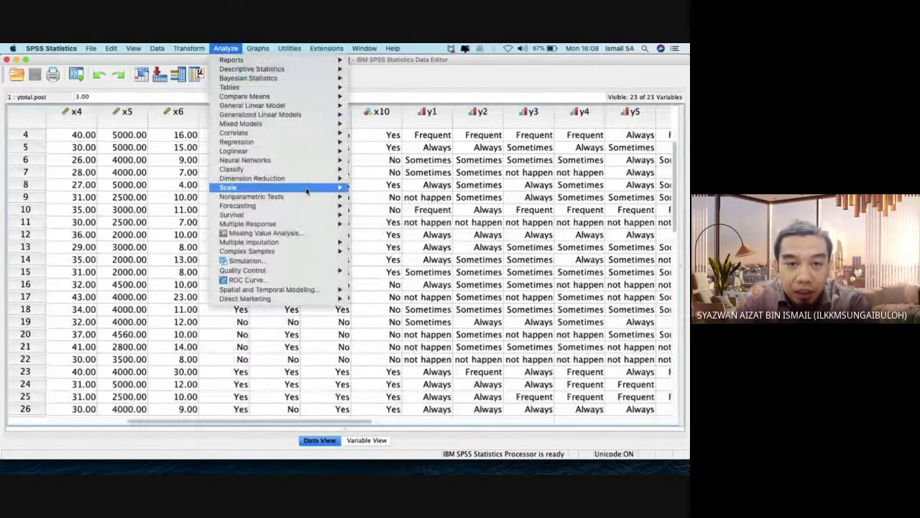
pyautogui.moveTo(323, 188)
pyautogui.click(368, 187)
# Delete the pasted RELIABILITY command at the end of the syntax file and add the comment "// reliability" in its place
pyautogui.hotkey('ctrl', 'Up')
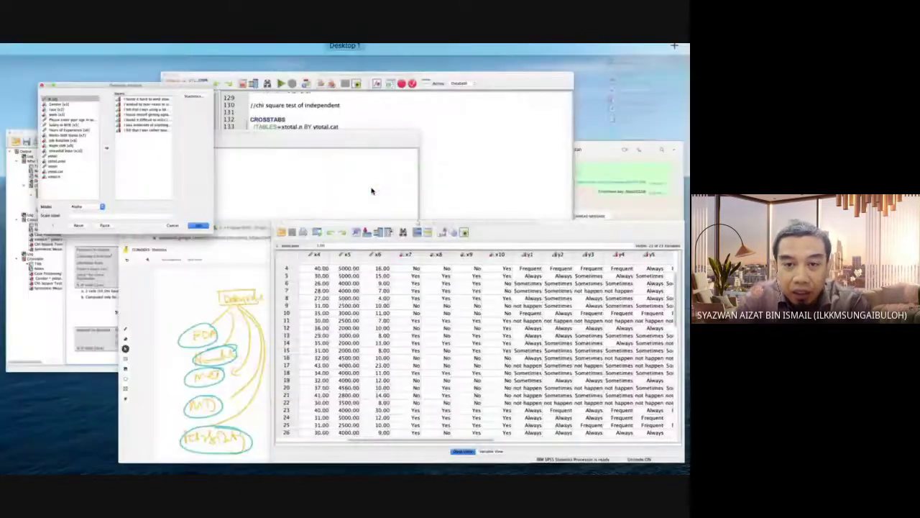
pyautogui.click(338, 177)
pyautogui.press('Up')
pyautogui.press('Up')
pyautogui.press('Up')
pyautogui.press('Up')
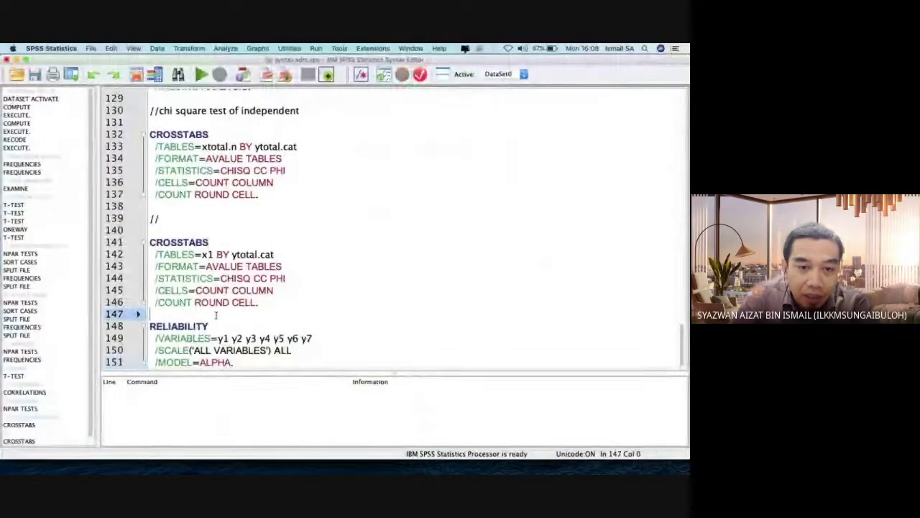
pyautogui.keyDown('shift'); pyautogui.click(268, 363); pyautogui.keyUp('shift')
pyautogui.press('BackSpace')
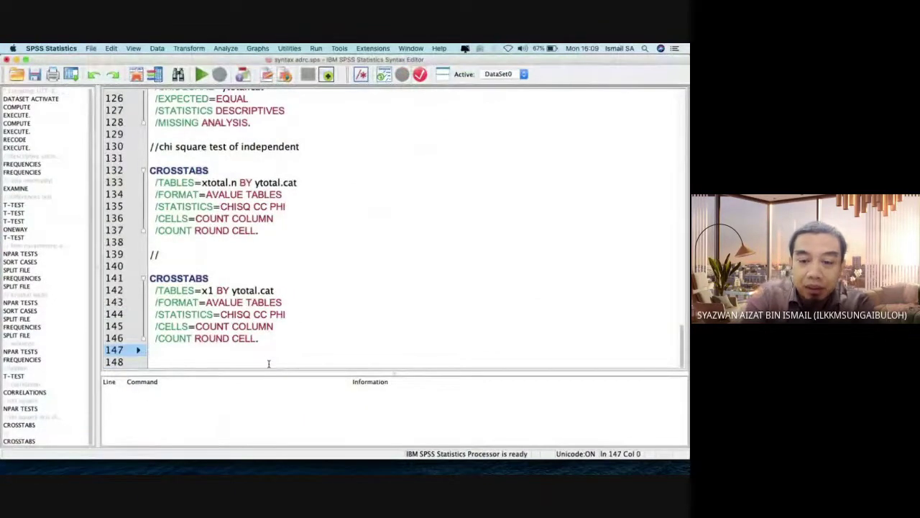
pyautogui.press('Down')
pyautogui.write('// reliability')
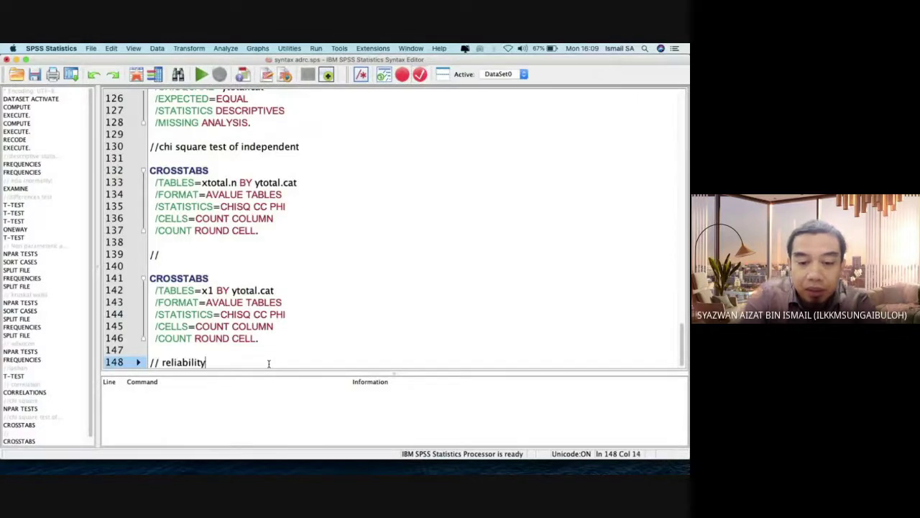
# Add Item, Scale and Scale if item deleted descriptives to the Reliability Analysis of y1 to y7 and paste its command into the syntax file
pyautogui.hotkey('ctrl', 'Up')
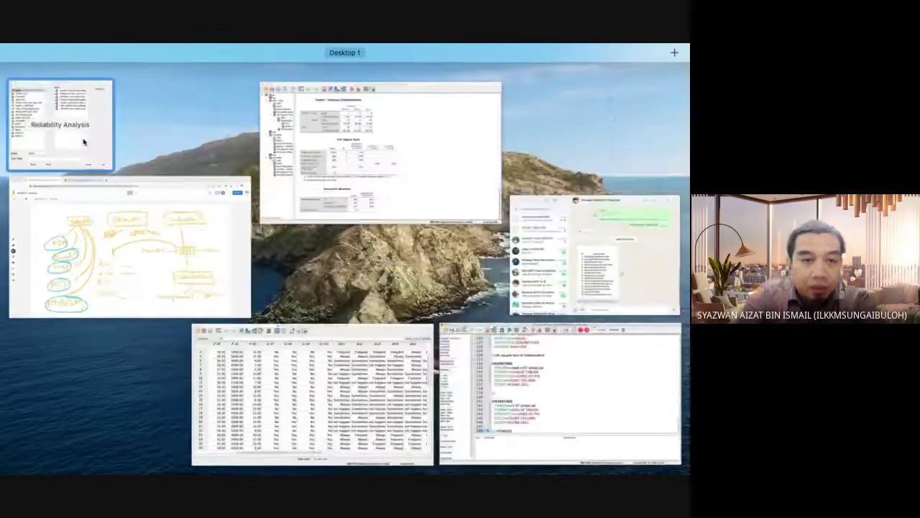
pyautogui.click(82, 139)
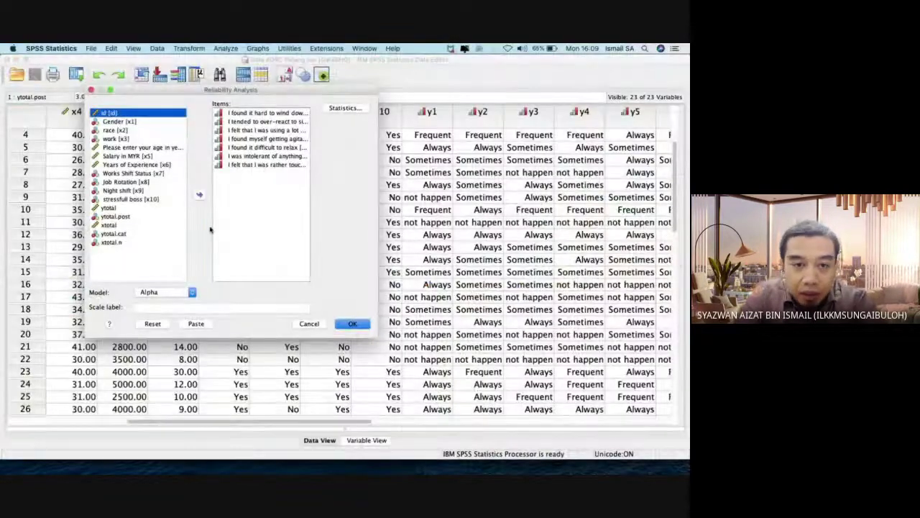
pyautogui.click(327, 109)
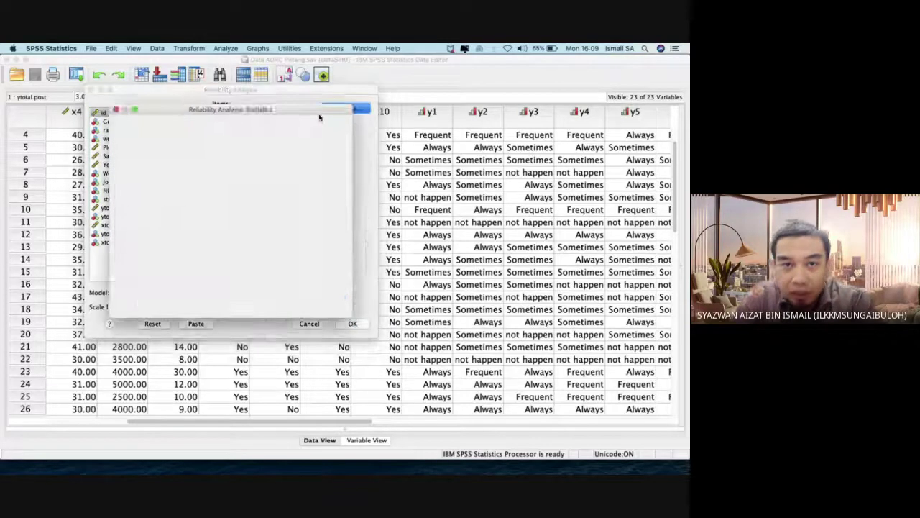
pyautogui.click(147, 169)
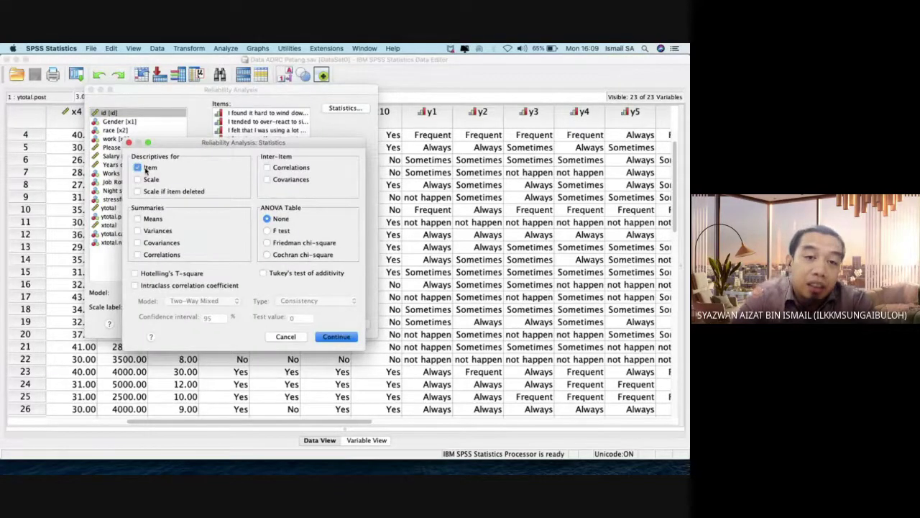
pyautogui.click(150, 180)
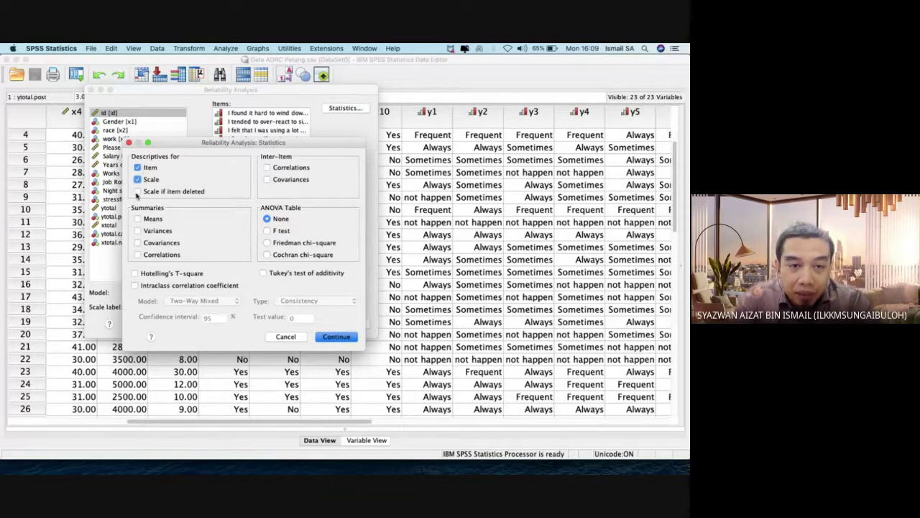
pyautogui.click(138, 191)
pyautogui.click(337, 337)
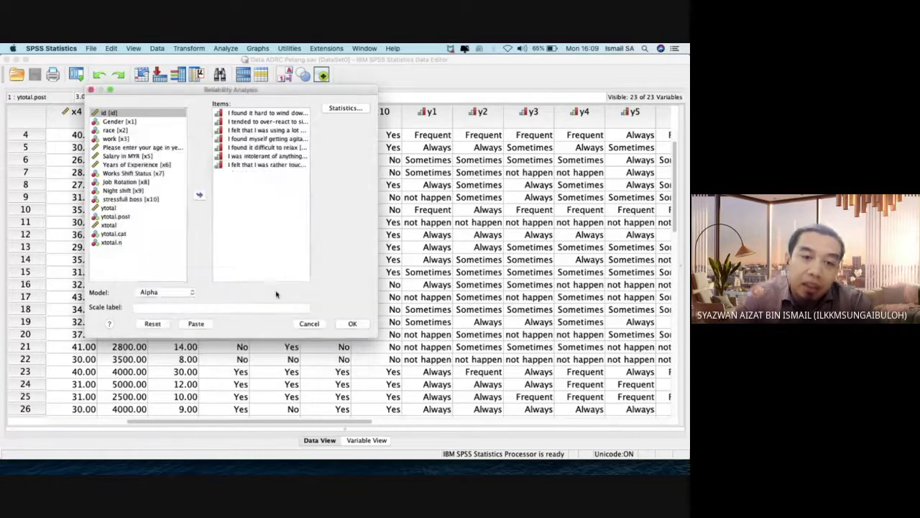
pyautogui.click(194, 325)
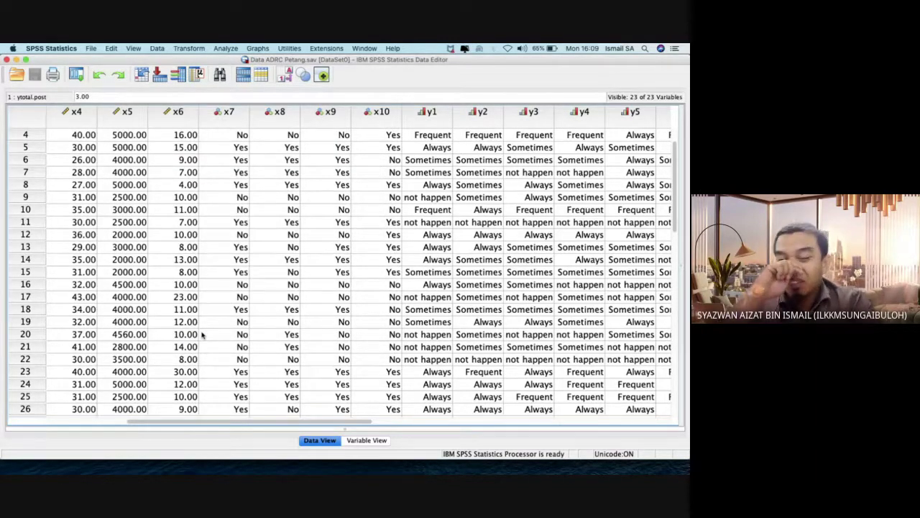
# Run only the RELIABILITY command block from the syntax file
pyautogui.hotkey('ctrl', 'Up')
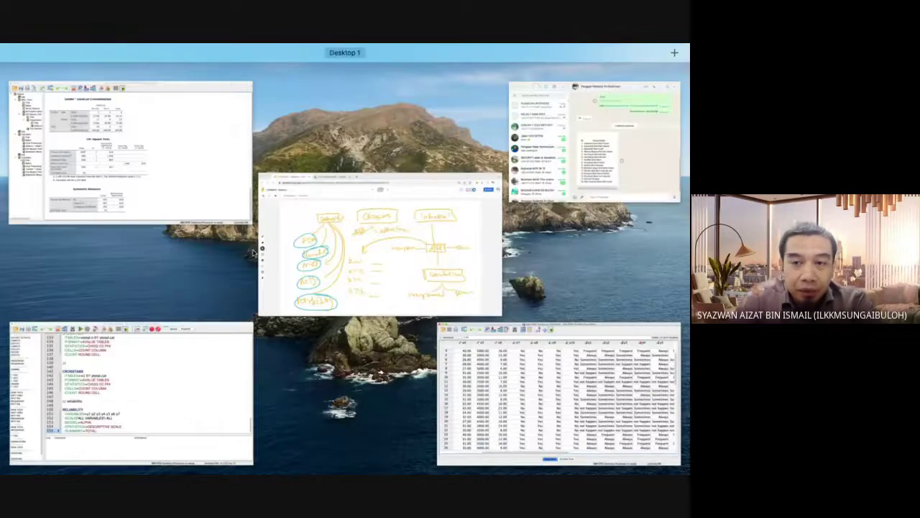
pyautogui.click(134, 376)
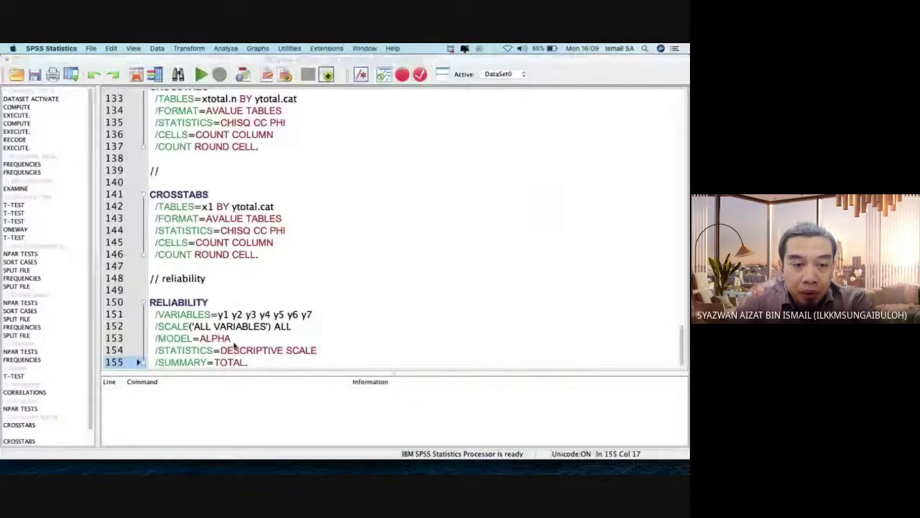
pyautogui.scroll(-1, 215, 286)
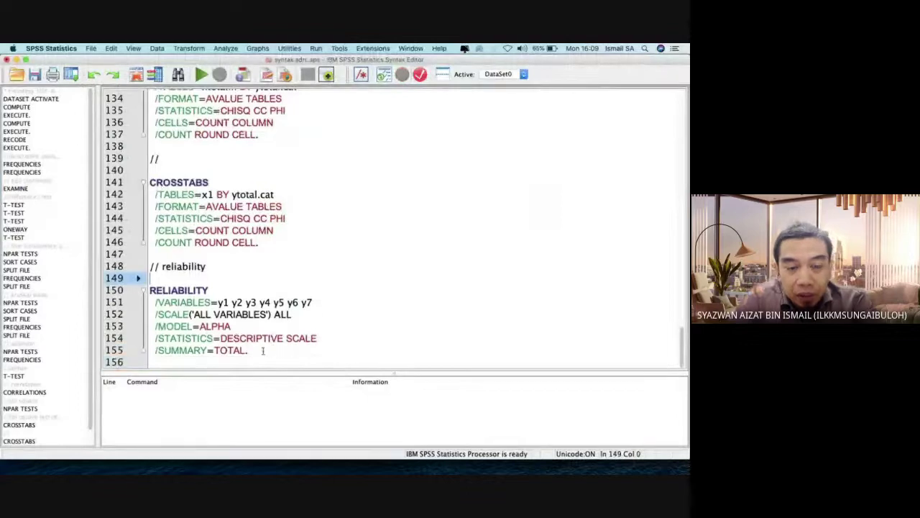
pyautogui.moveTo(150, 291); pyautogui.dragTo(253, 354)
pyautogui.press('super+r')
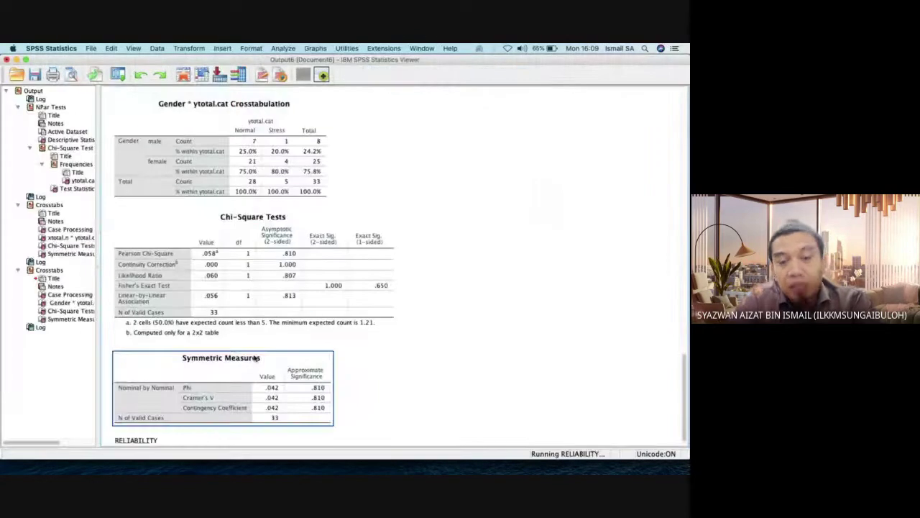
# Examine Cronbach's Alpha in Reliability Statistics and the alpha if item deleted values in Item-Total Statistics
pyautogui.click(254, 358)
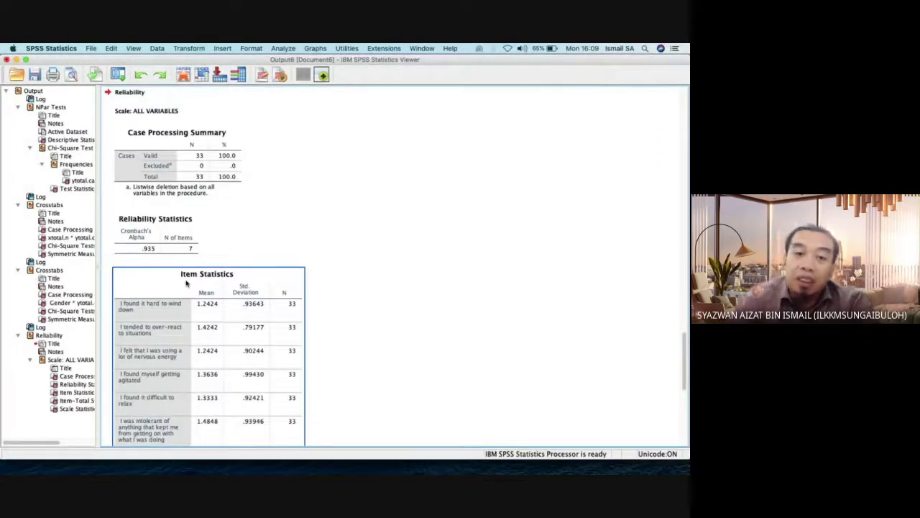
pyautogui.click(178, 253)
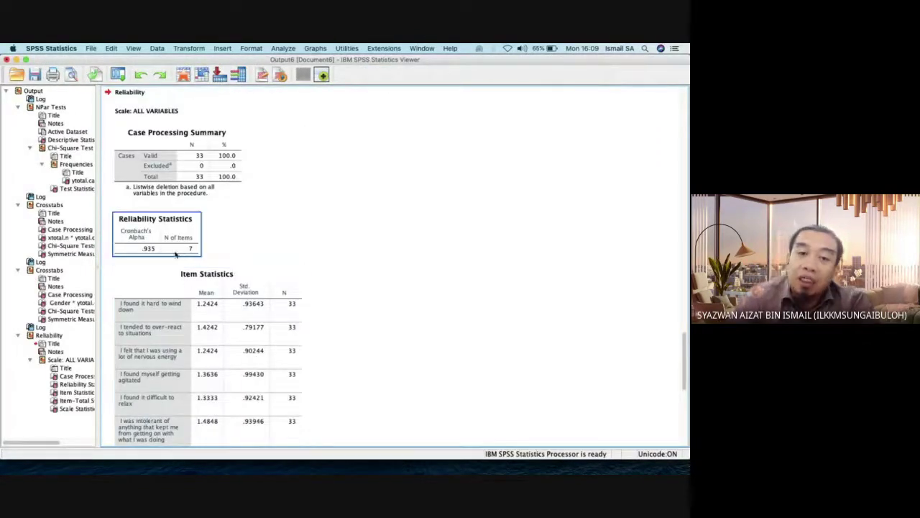
pyautogui.scroll(-10, 151, 253)
pyautogui.click(151, 254)
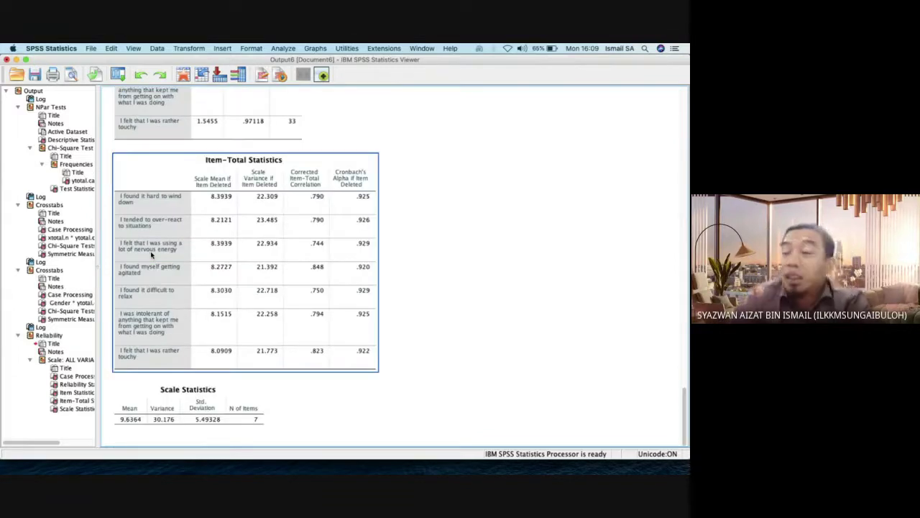
# Close the output viewer and switch to the CCRM3013 - Statistics Jamboard in Chrome
pyautogui.click(7, 61)
pyautogui.click(417, 280)
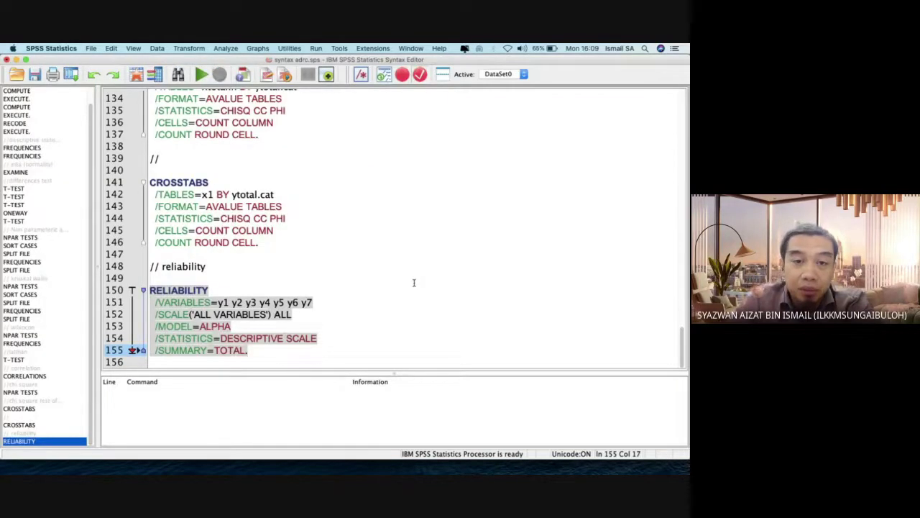
pyautogui.hotkey('ctrl', 'Up')
pyautogui.click(247, 227)
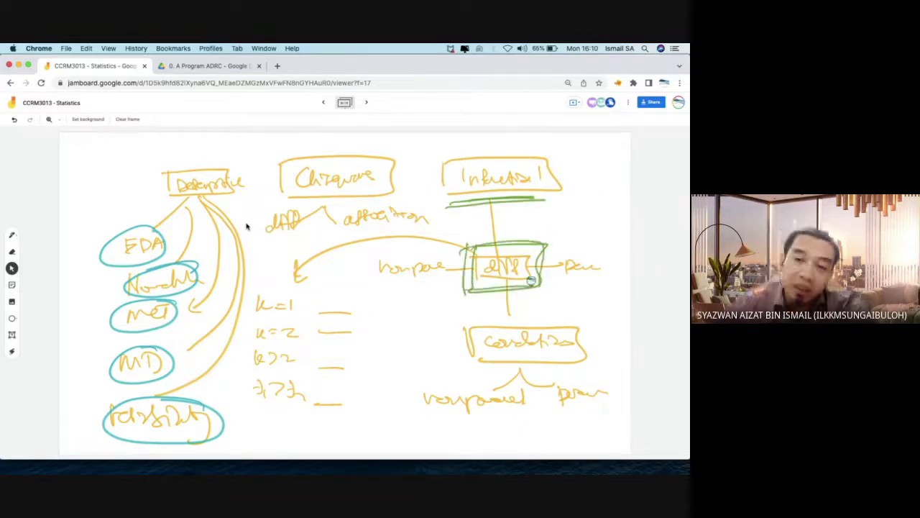
# Outline correlation, chi-square and the nonparametric and parametric labels in green on the overview diagram, and trace the arrow to the k list
pyautogui.moveTo(453, 322)
pyautogui.mouseDown()
pyautogui.moveTo(459, 360)
pyautogui.moveTo(600, 356)
pyautogui.mouseUp()
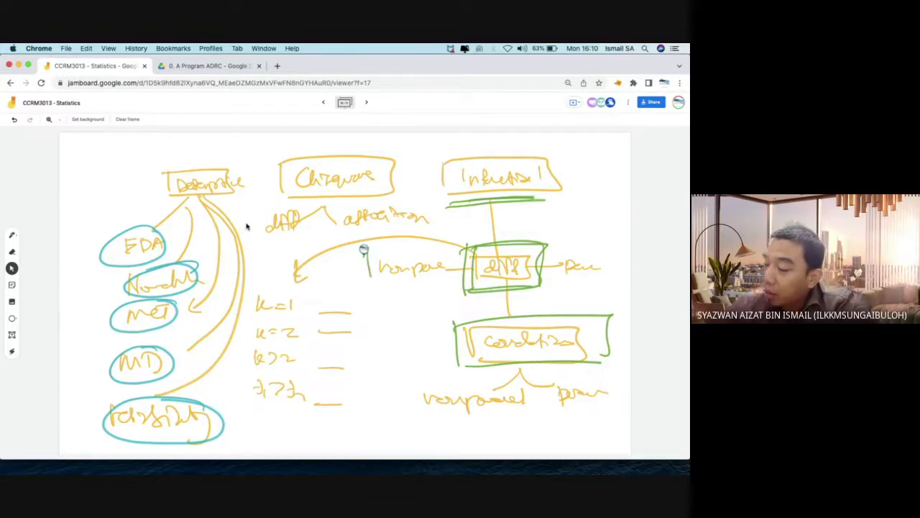
pyautogui.moveTo(367, 253)
pyautogui.mouseDown()
pyautogui.moveTo(446, 274)
pyautogui.moveTo(368, 271)
pyautogui.mouseUp()
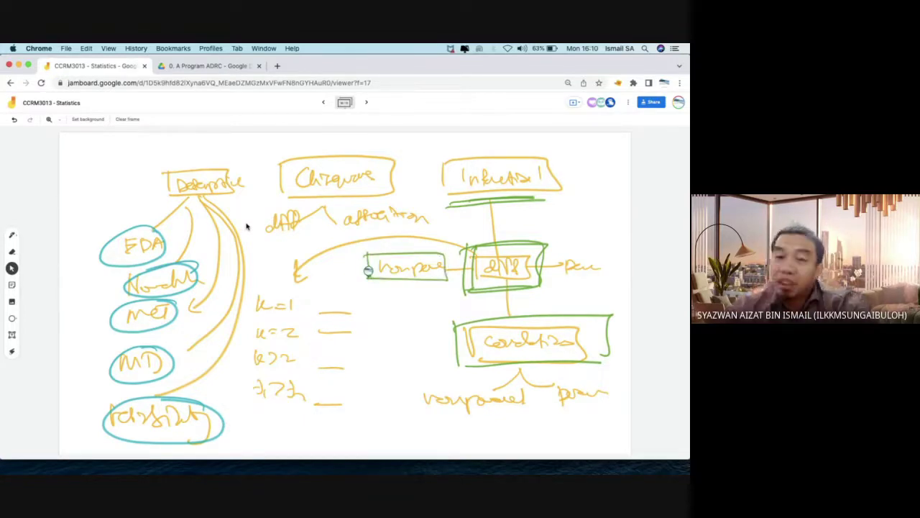
pyautogui.moveTo(563, 250)
pyautogui.mouseDown()
pyautogui.moveTo(605, 252)
pyautogui.moveTo(565, 270)
pyautogui.mouseUp()
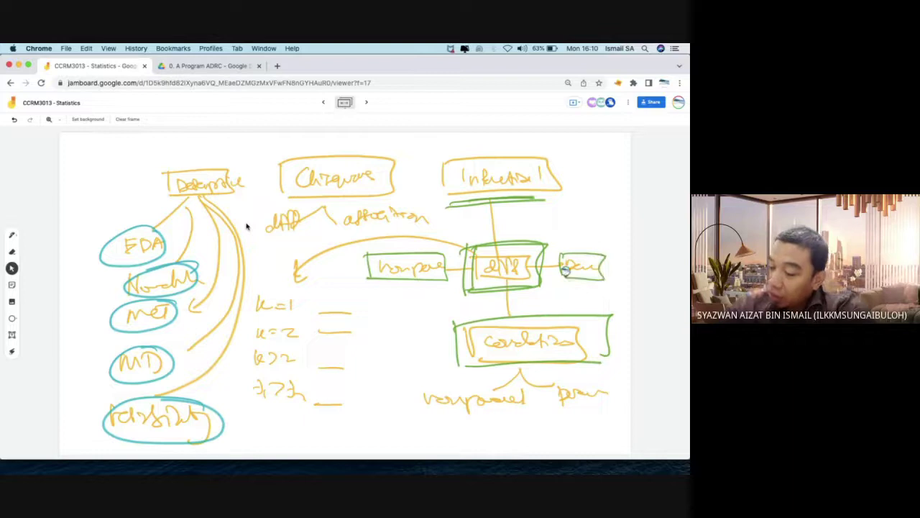
pyautogui.moveTo(464, 240)
pyautogui.mouseDown()
pyautogui.moveTo(439, 233)
pyautogui.moveTo(309, 264)
pyautogui.mouseUp()
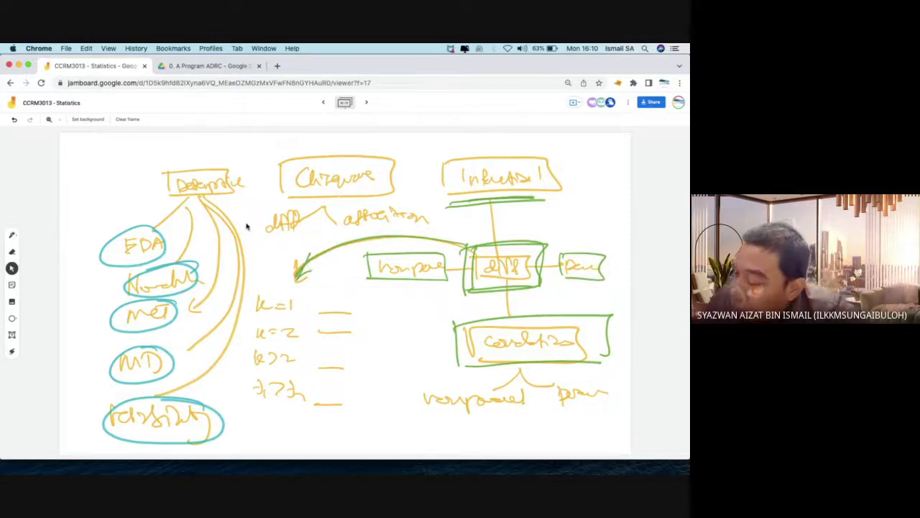
pyautogui.moveTo(426, 383)
pyautogui.mouseDown()
pyautogui.moveTo(424, 405)
pyautogui.moveTo(525, 381)
pyautogui.moveTo(526, 407)
pyautogui.moveTo(424, 416)
pyautogui.moveTo(517, 406)
pyautogui.mouseUp()
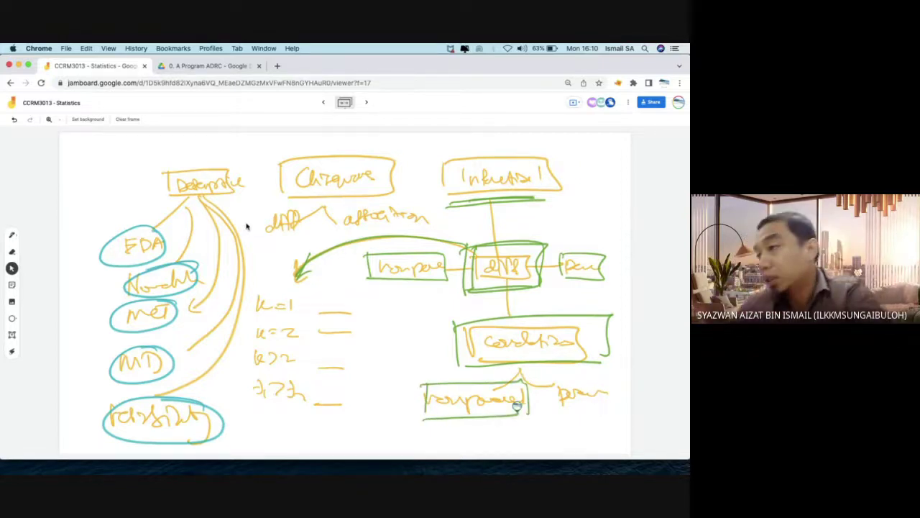
pyautogui.moveTo(554, 378); pyautogui.dragTo(558, 400)
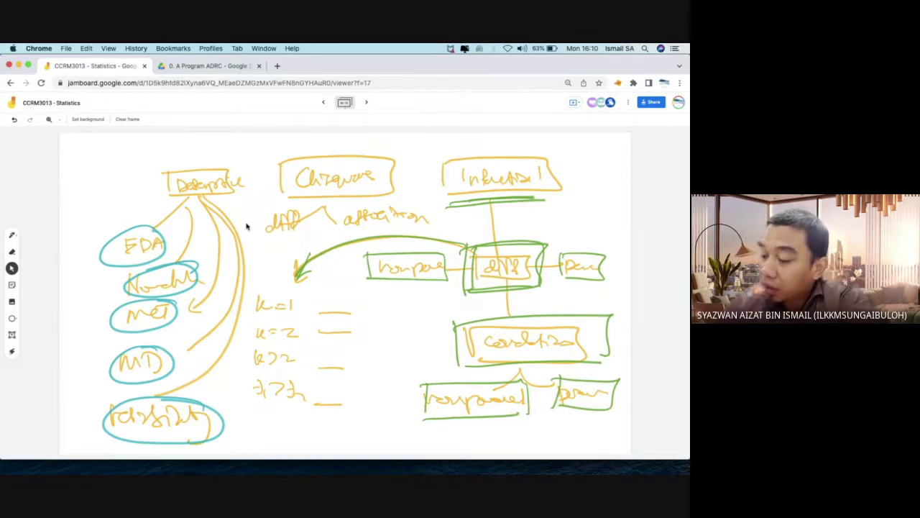
pyautogui.moveTo(282, 160)
pyautogui.mouseDown()
pyautogui.moveTo(281, 193)
pyautogui.moveTo(381, 155)
pyautogui.moveTo(392, 189)
pyautogui.mouseUp()
pyautogui.moveTo(285, 193); pyautogui.dragTo(371, 189)
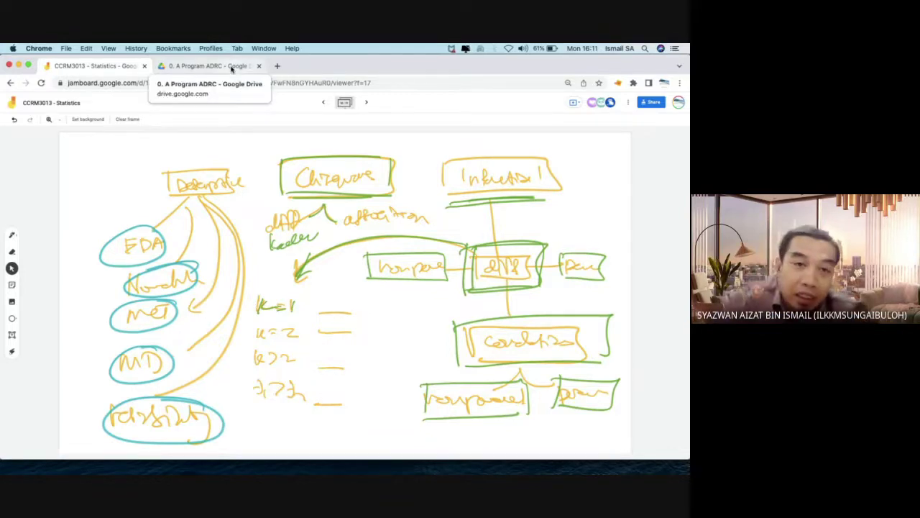
# Create a new Jamboard frame and handwrite a gender comparison table with mean, SD, statistic and p-value, plus a note reporting the significant difference
pyautogui.click(364, 104)
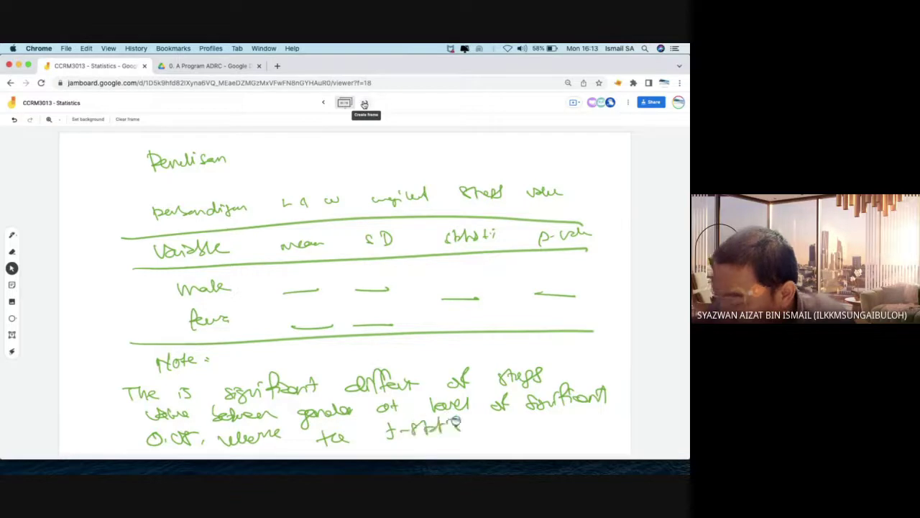
pyautogui.moveTo(525, 431)
pyautogui.mouseDown()
pyautogui.moveTo(588, 411)
pyautogui.moveTo(606, 426)
pyautogui.mouseUp()
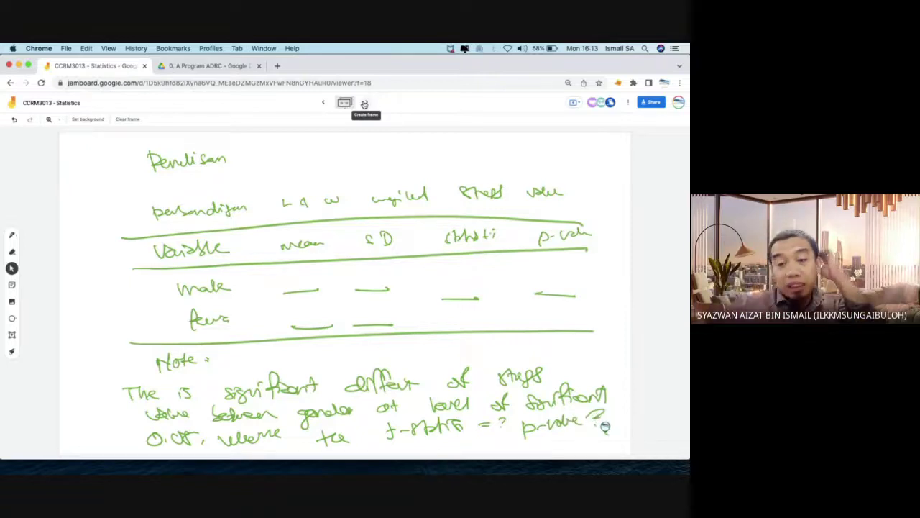
pyautogui.click(607, 432)
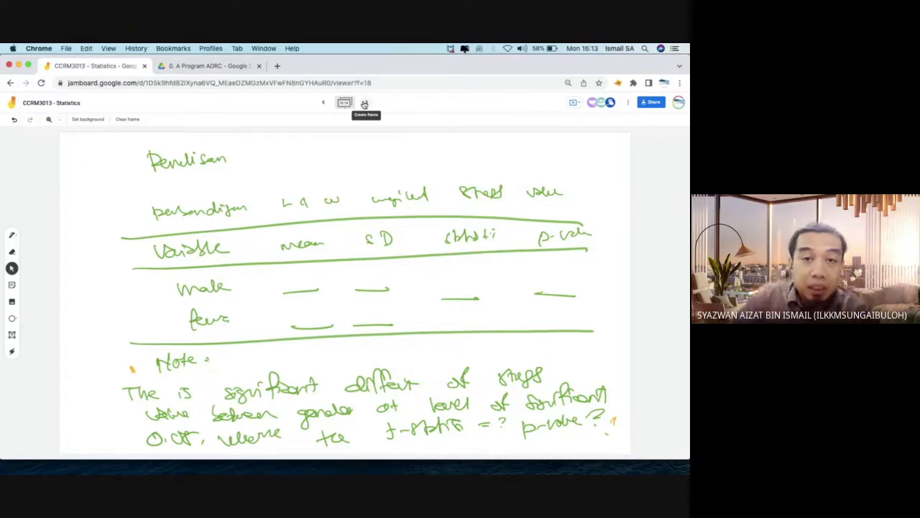
# Open ibes.ilkkmsb.edu.my in a new browser tab and go to its site home page
pyautogui.click(277, 66)
pyautogui.write('ibes.ilkkmsb.edu.my/')
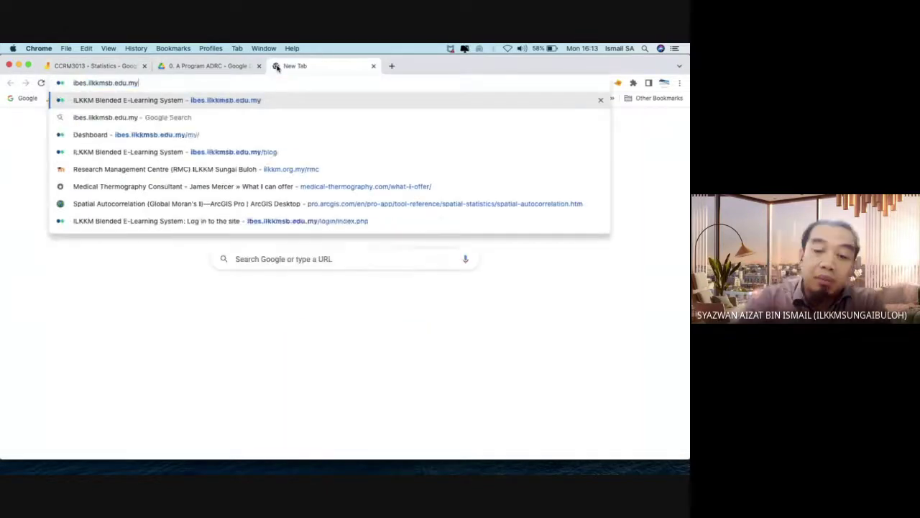
pyautogui.press('Return')
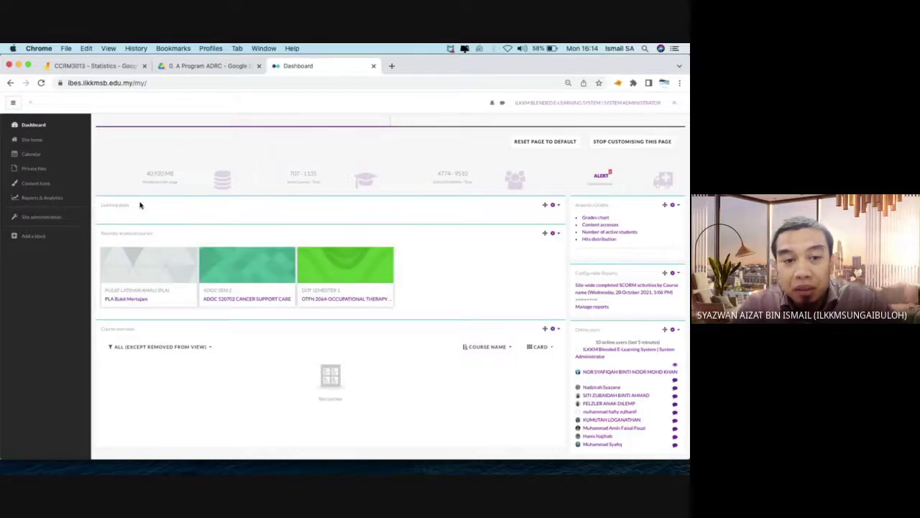
pyautogui.click(47, 140)
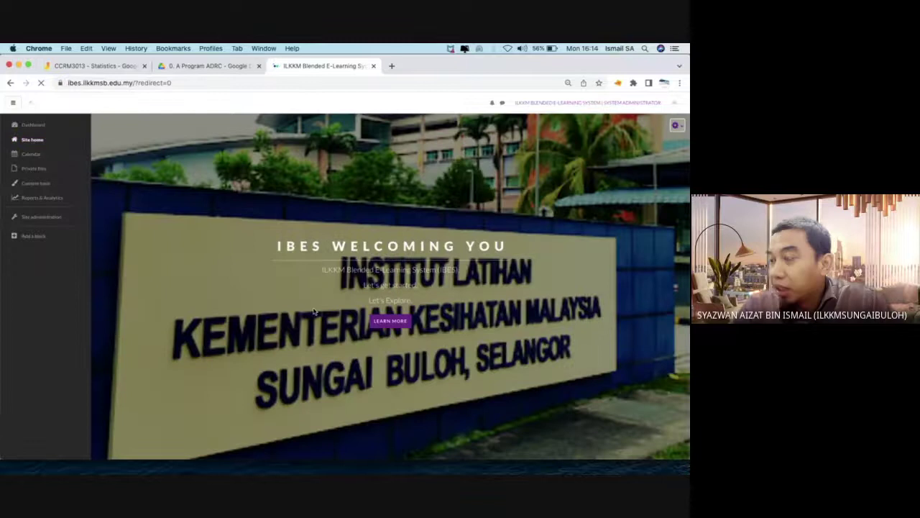
# Search the site's courses for "ccrm"
pyautogui.scroll(-5, 313, 310)
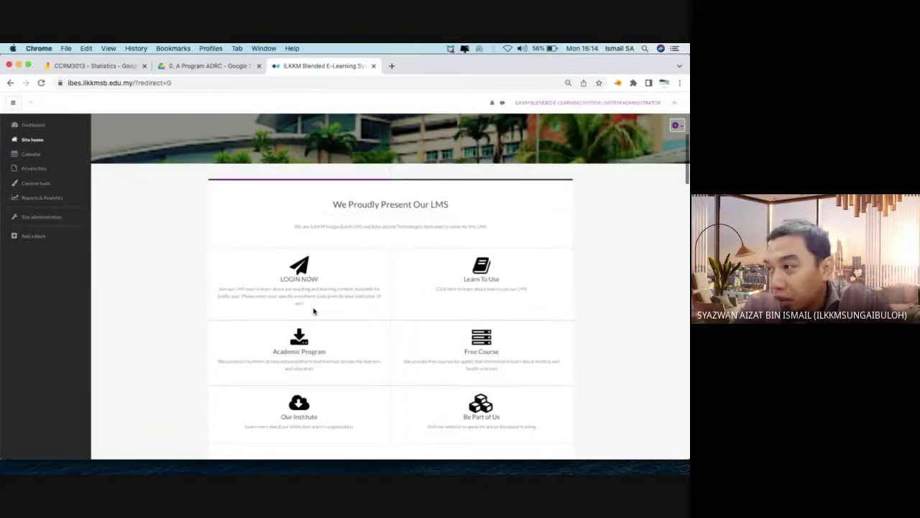
pyautogui.scroll(-10, 313, 310)
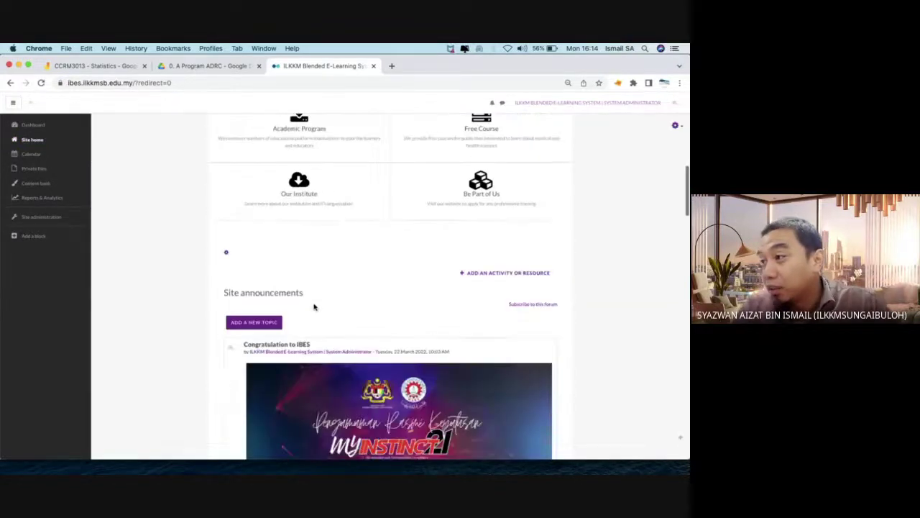
pyautogui.scroll(-10, 314, 305)
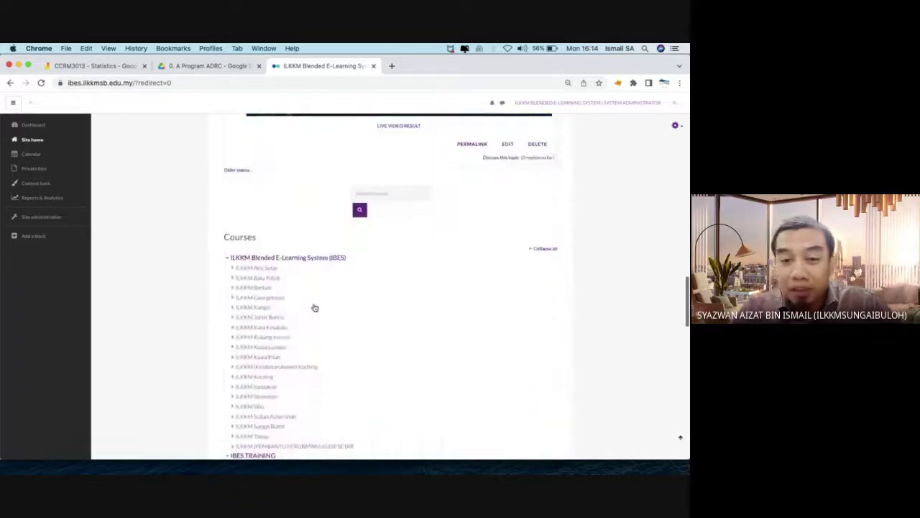
pyautogui.click(376, 194)
pyautogui.write('ccrm')
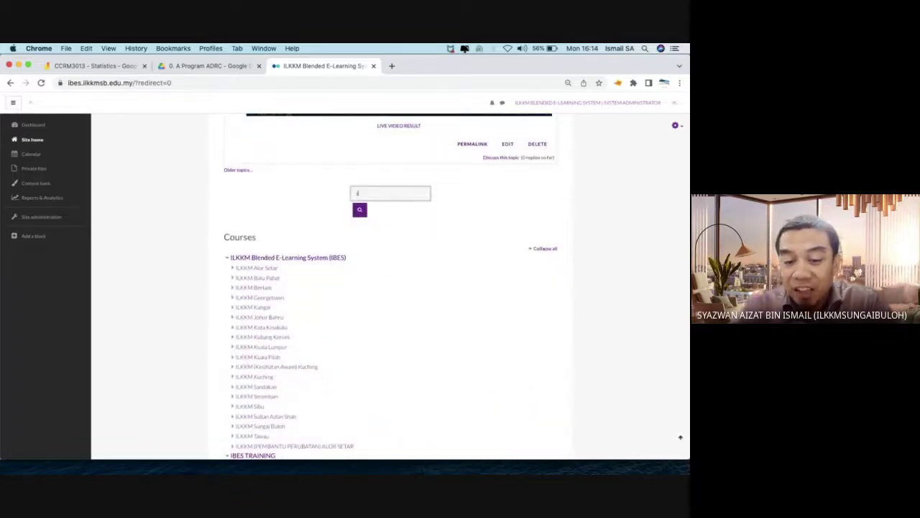
pyautogui.click(360, 210)
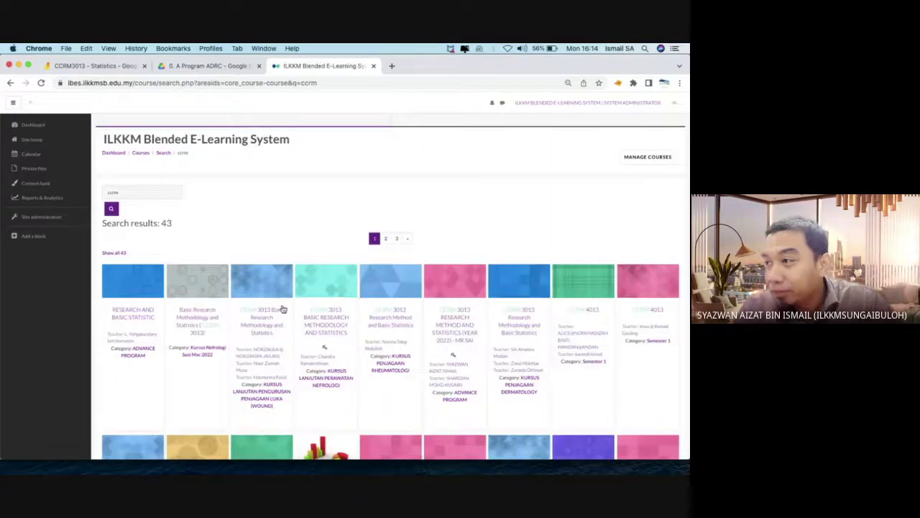
# Find and open the CCRM 3013 Research Method and Statistics (Year 2022) course in the search results
pyautogui.scroll(-3, 282, 308)
pyautogui.scroll(-3, 282, 308)
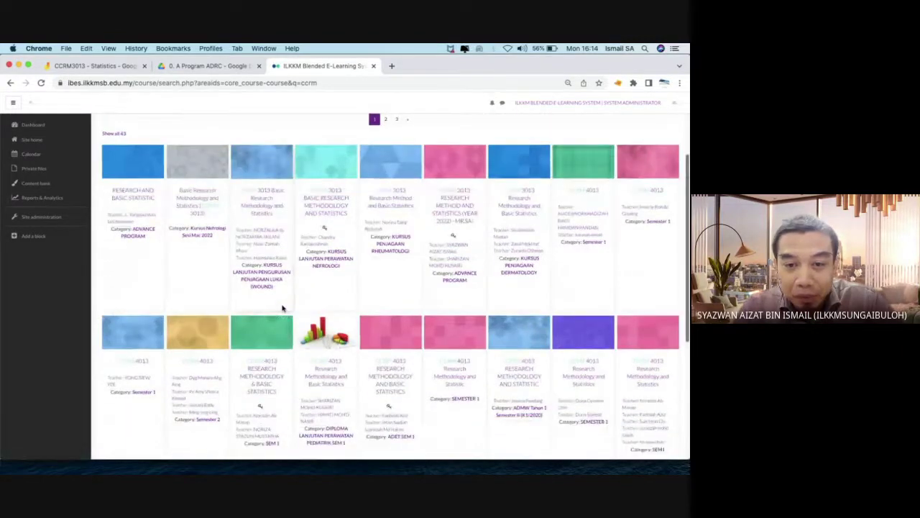
pyautogui.scroll(-2, 282, 308)
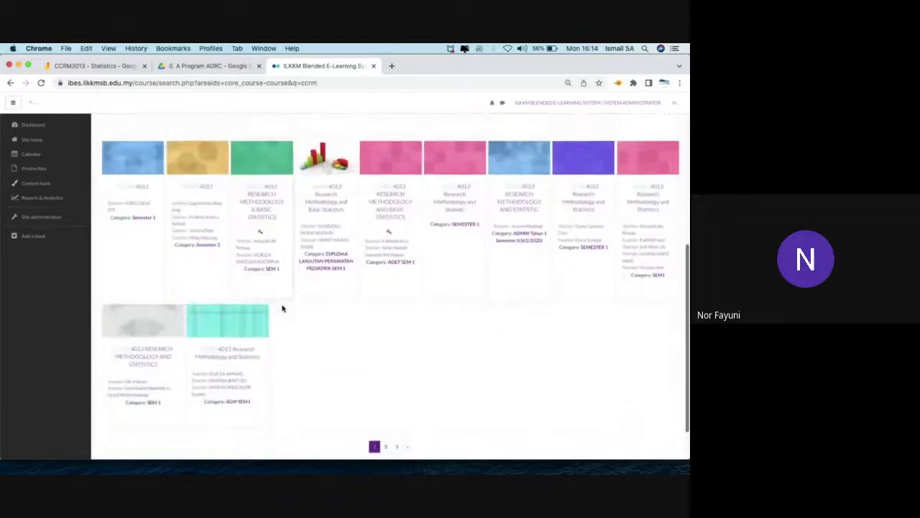
pyautogui.scroll(2, 282, 308)
pyautogui.scroll(1, 282, 308)
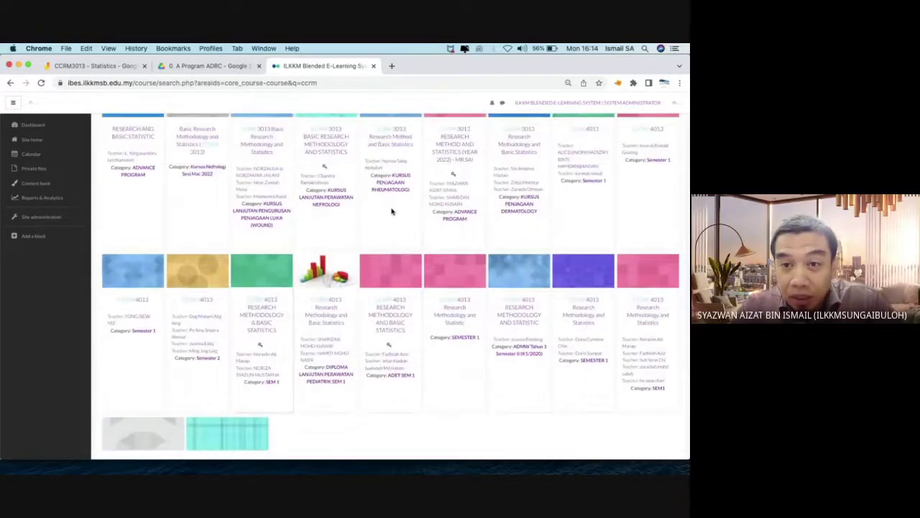
pyautogui.click(453, 162)
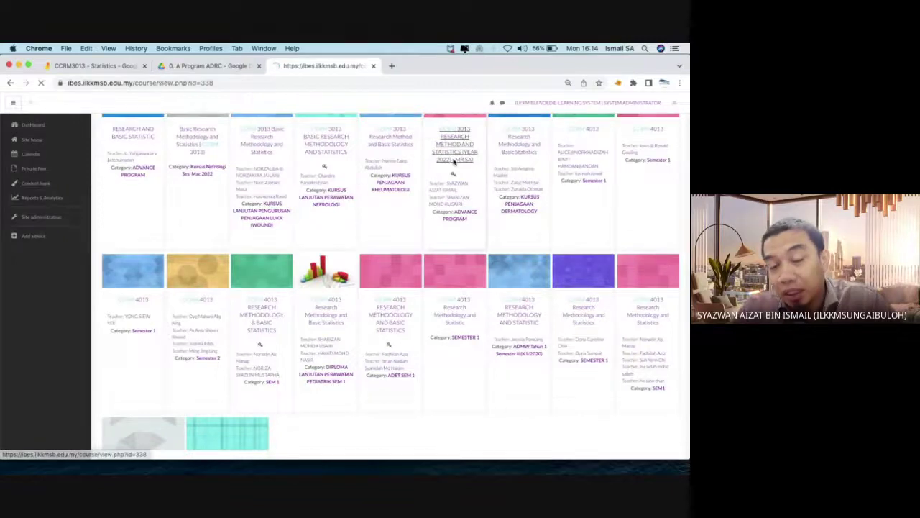
# Look over the course's notes and study material, and view its list of participants
pyautogui.scroll(-2, 408, 221)
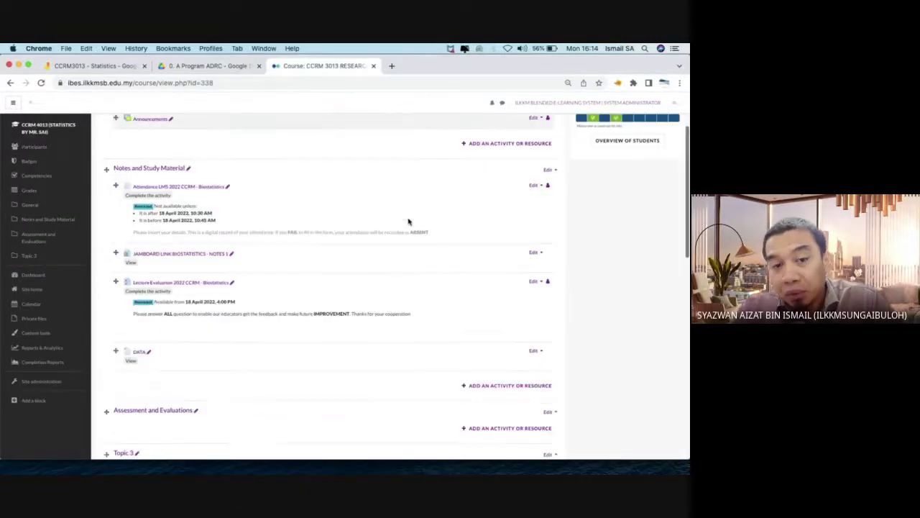
pyautogui.scroll(2, 409, 221)
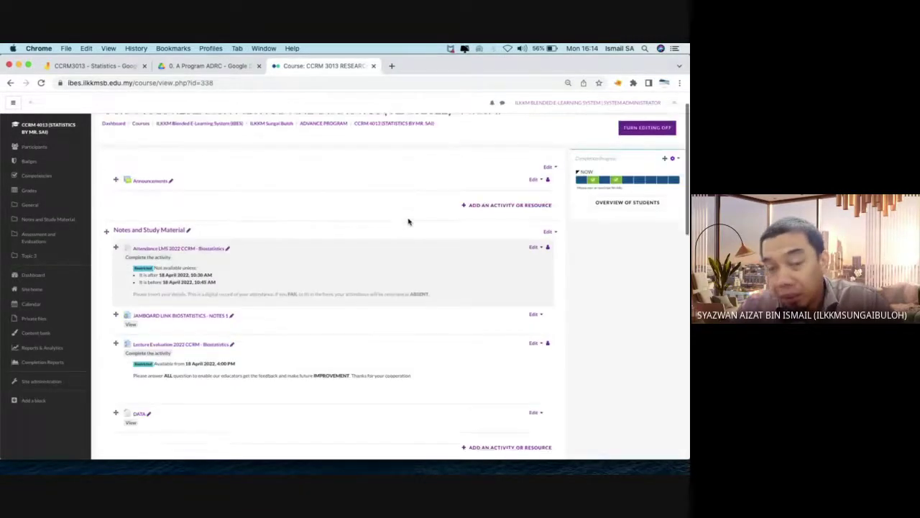
pyautogui.click(34, 147)
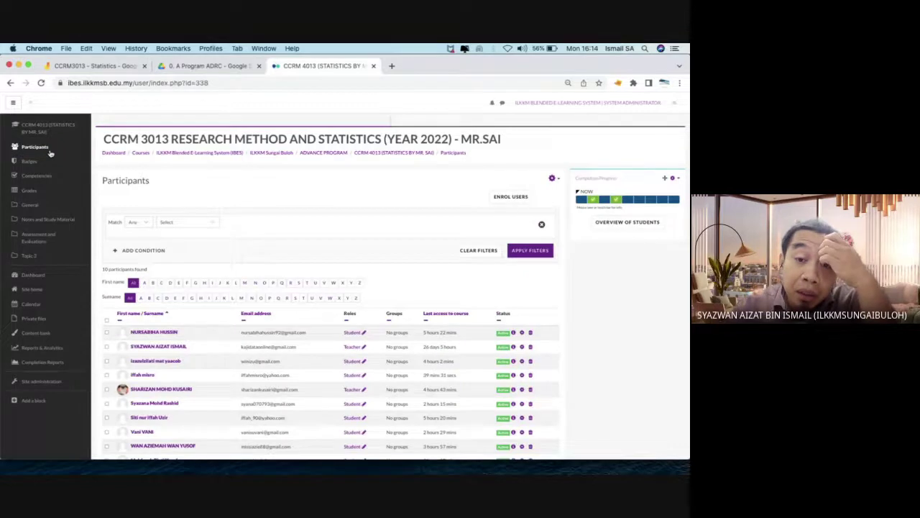
pyautogui.scroll(-3, 169, 291)
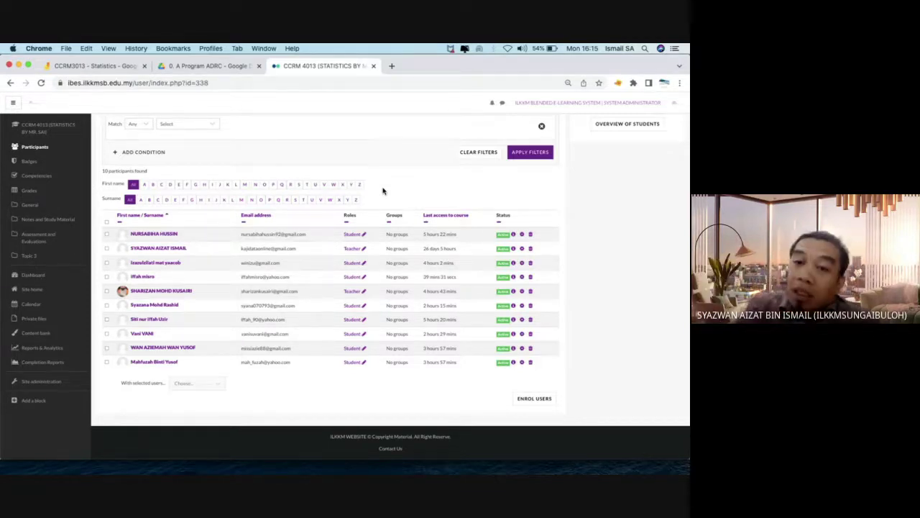
# Switch to SPSS, view the reliability syntax, and show the legacy chart types available for the data file
pyautogui.hotkey('ctrl', 'Up')
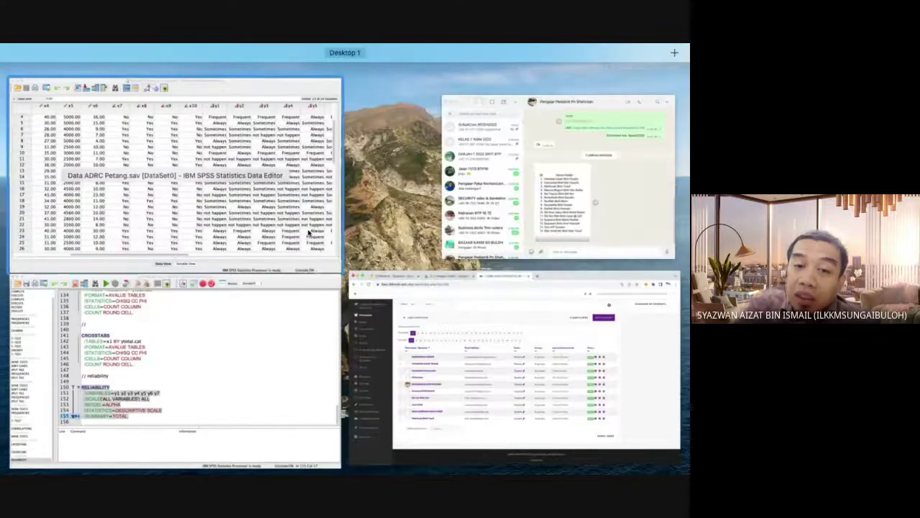
pyautogui.click(252, 346)
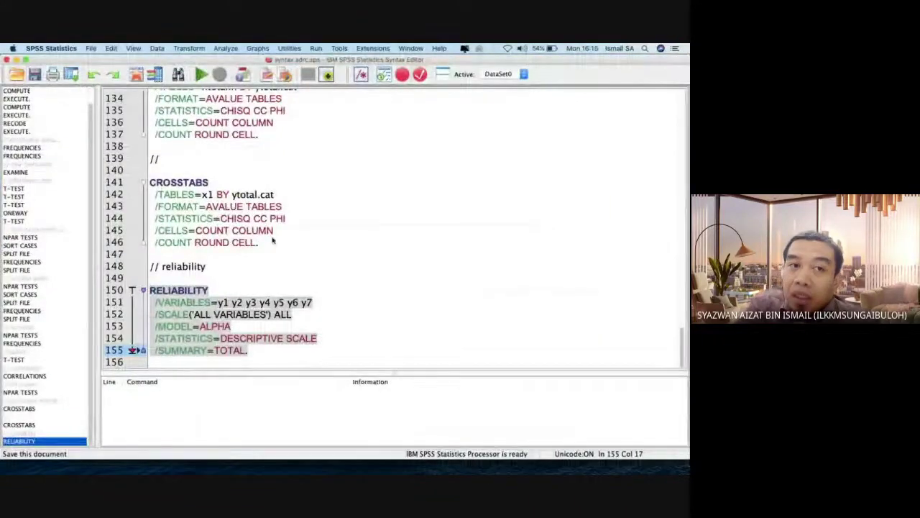
pyautogui.hotkey('ctrl', 'Up')
pyautogui.click(304, 234)
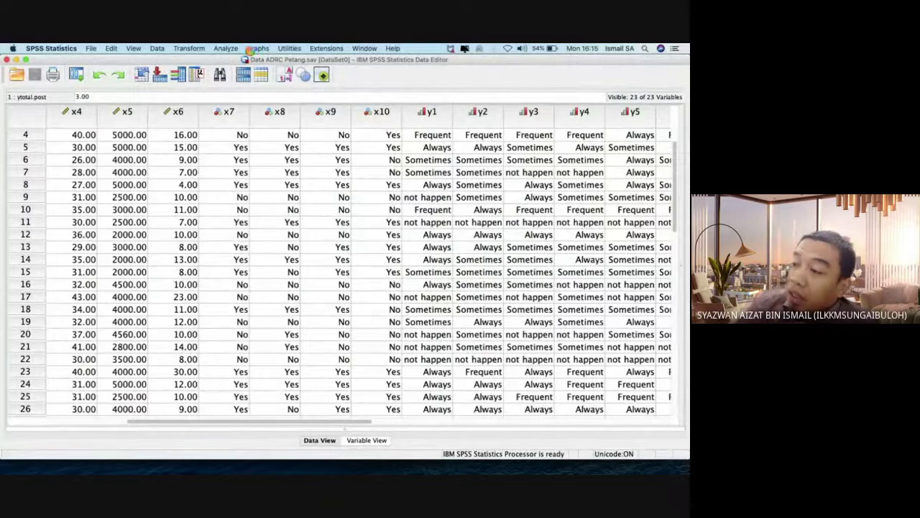
pyautogui.click(251, 50)
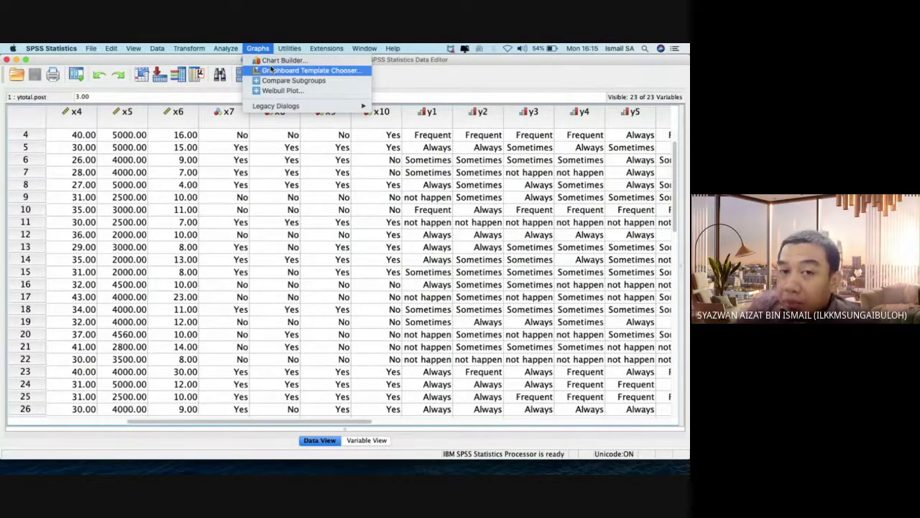
pyautogui.moveTo(303, 107)
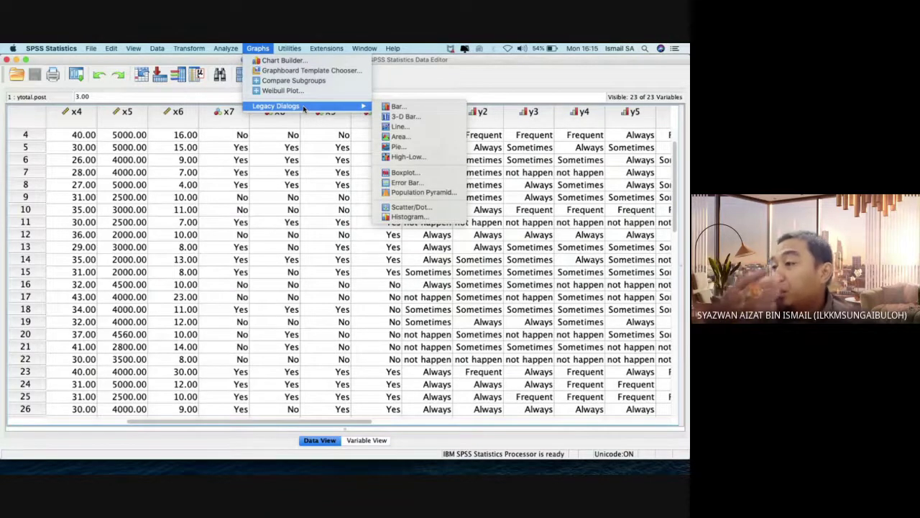
# View the SPSS syntax file again and return to the course participants page in Chrome
pyautogui.hotkey('ctrl', 'Up')
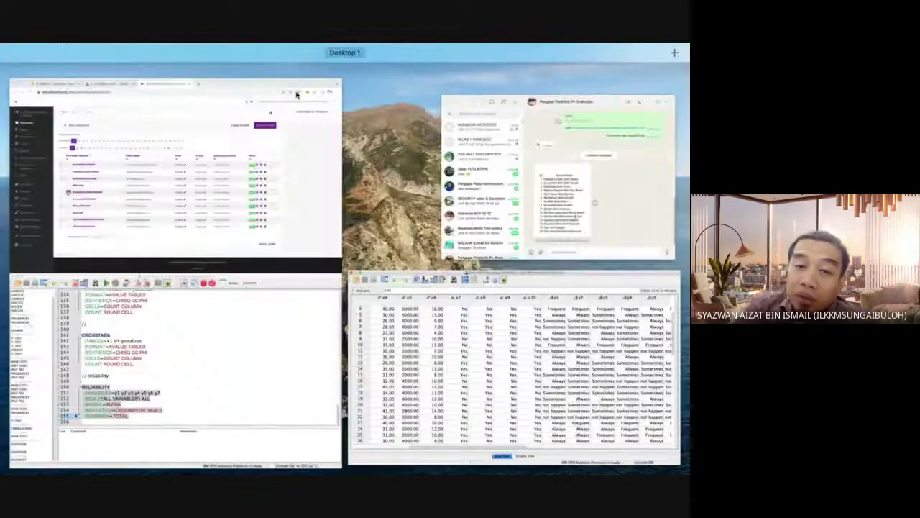
pyautogui.click(276, 323)
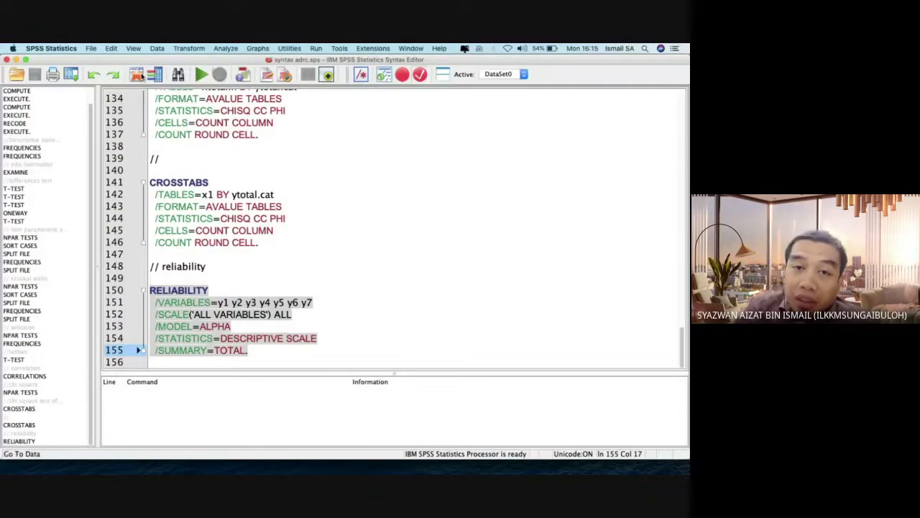
pyautogui.hotkey('ctrl', 'Up')
pyautogui.click(293, 173)
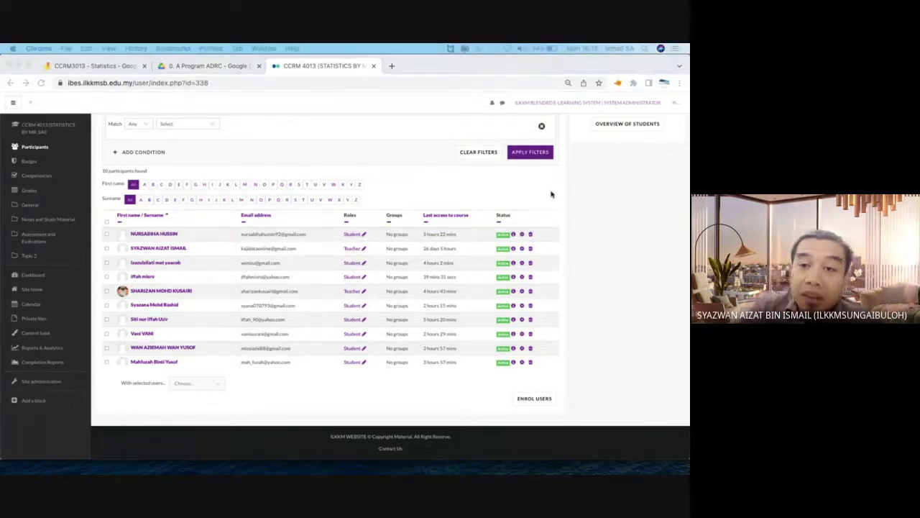
pyautogui.click(522, 196)
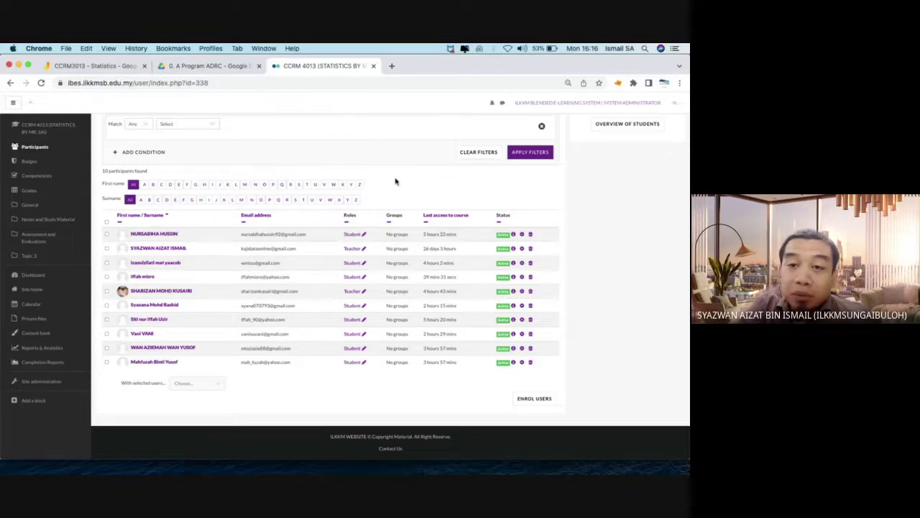
# Log out of the e-learning site's system administrator account
pyautogui.scroll(3, 416, 199)
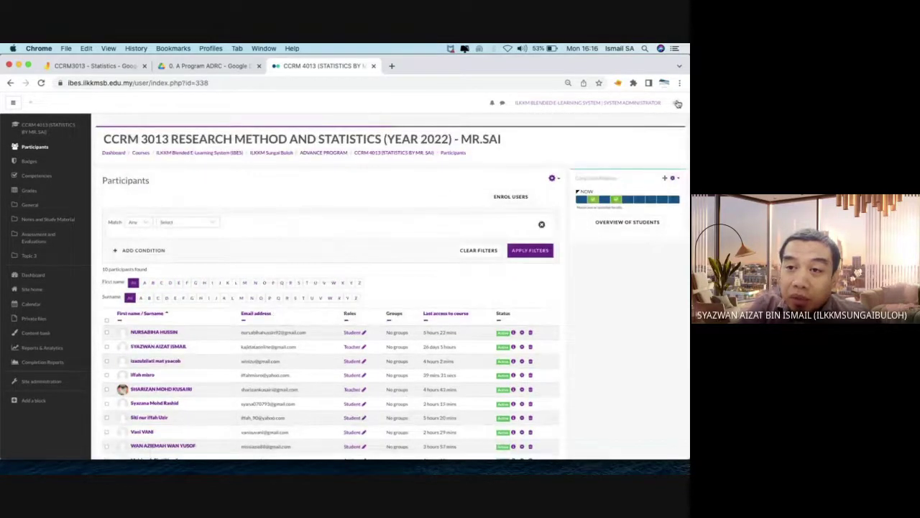
pyautogui.click(675, 104)
pyautogui.click(645, 175)
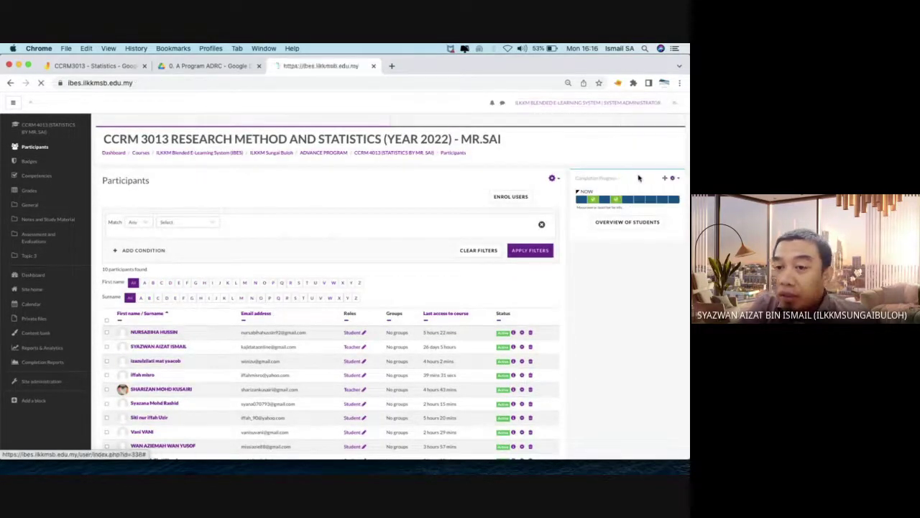